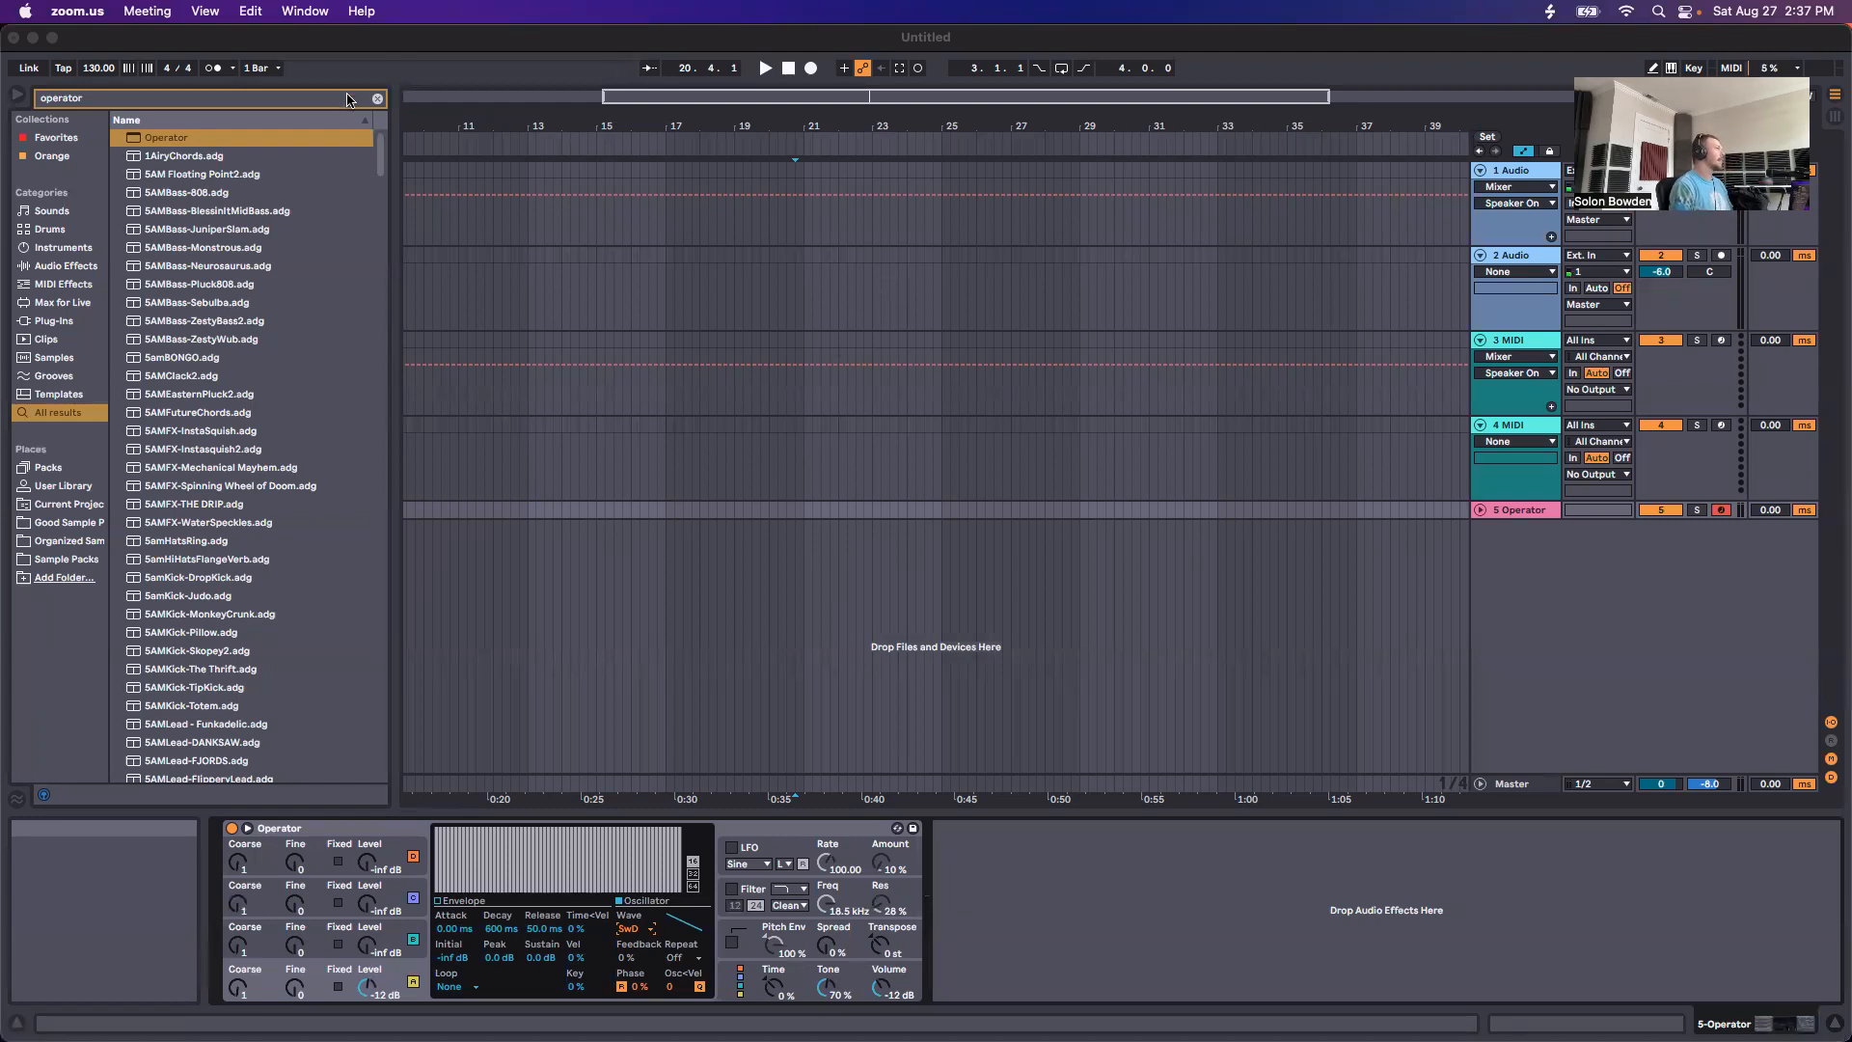
Step: Clear the browser search and delete the 5 Operator track
click(373, 100)
click(376, 99)
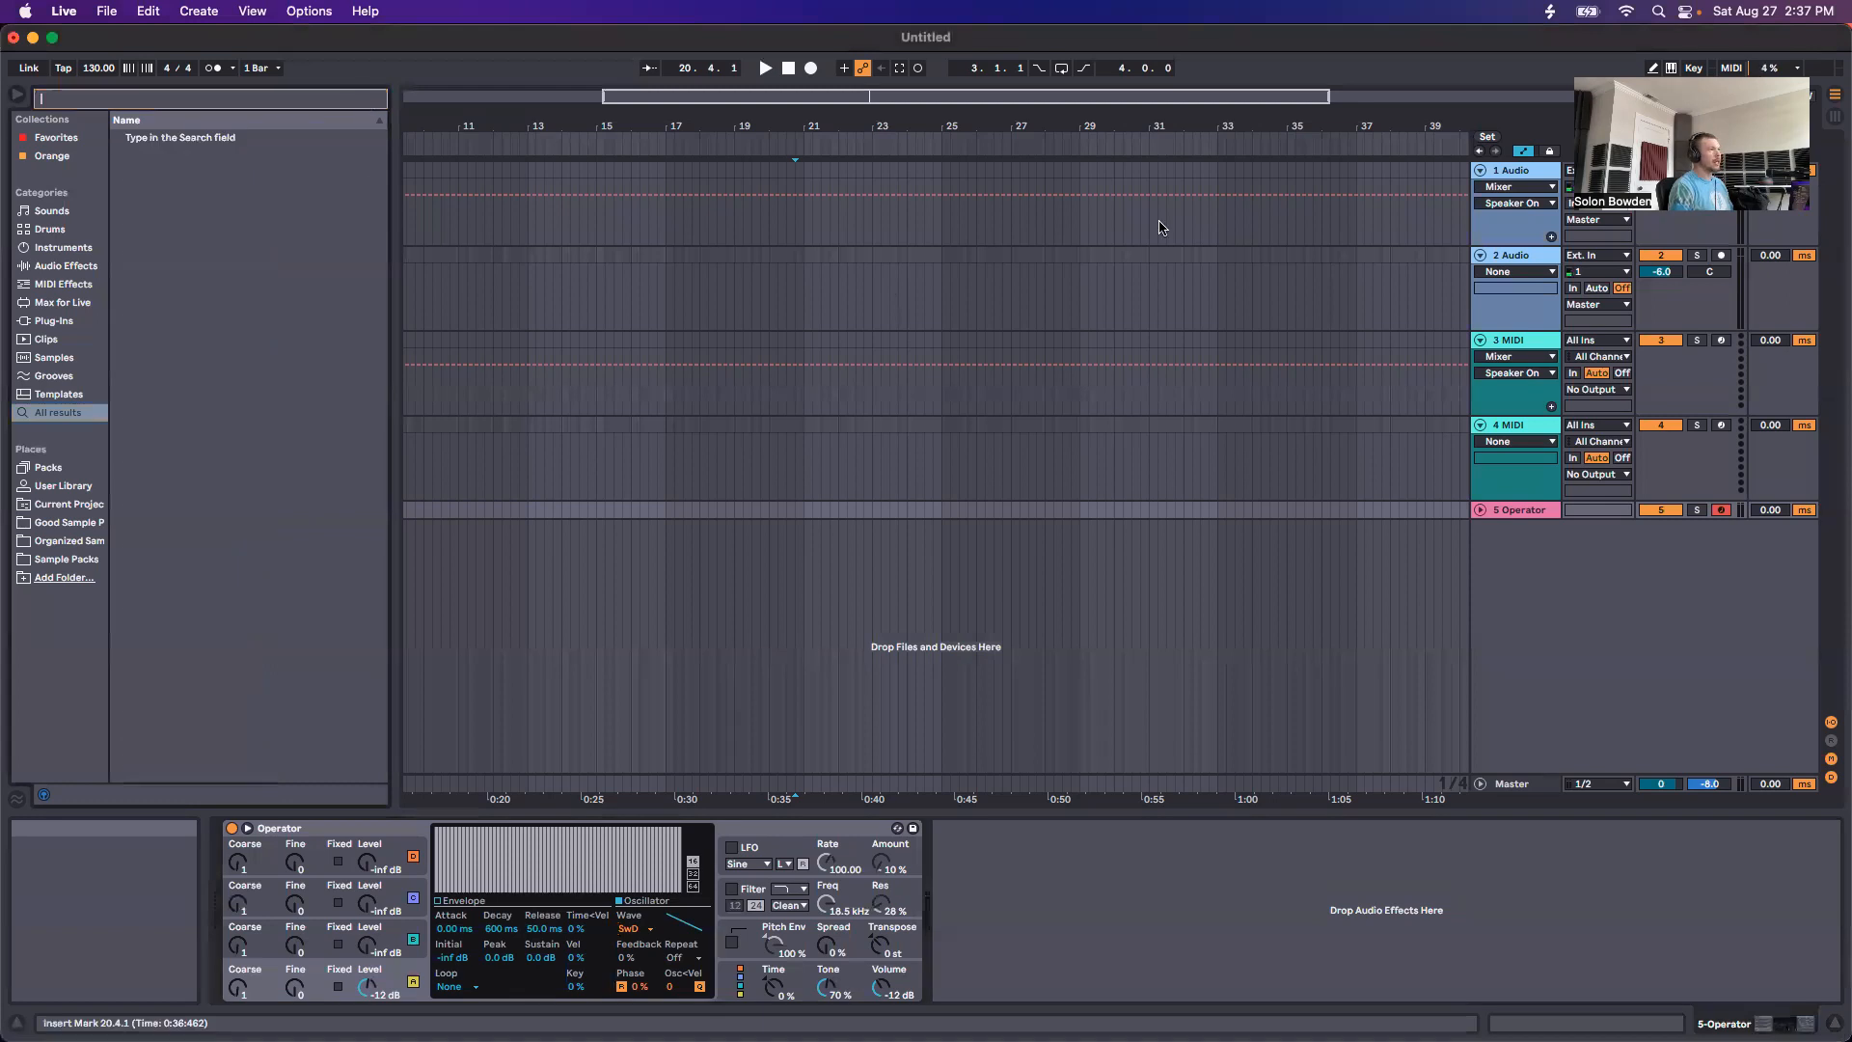
key(Delete)
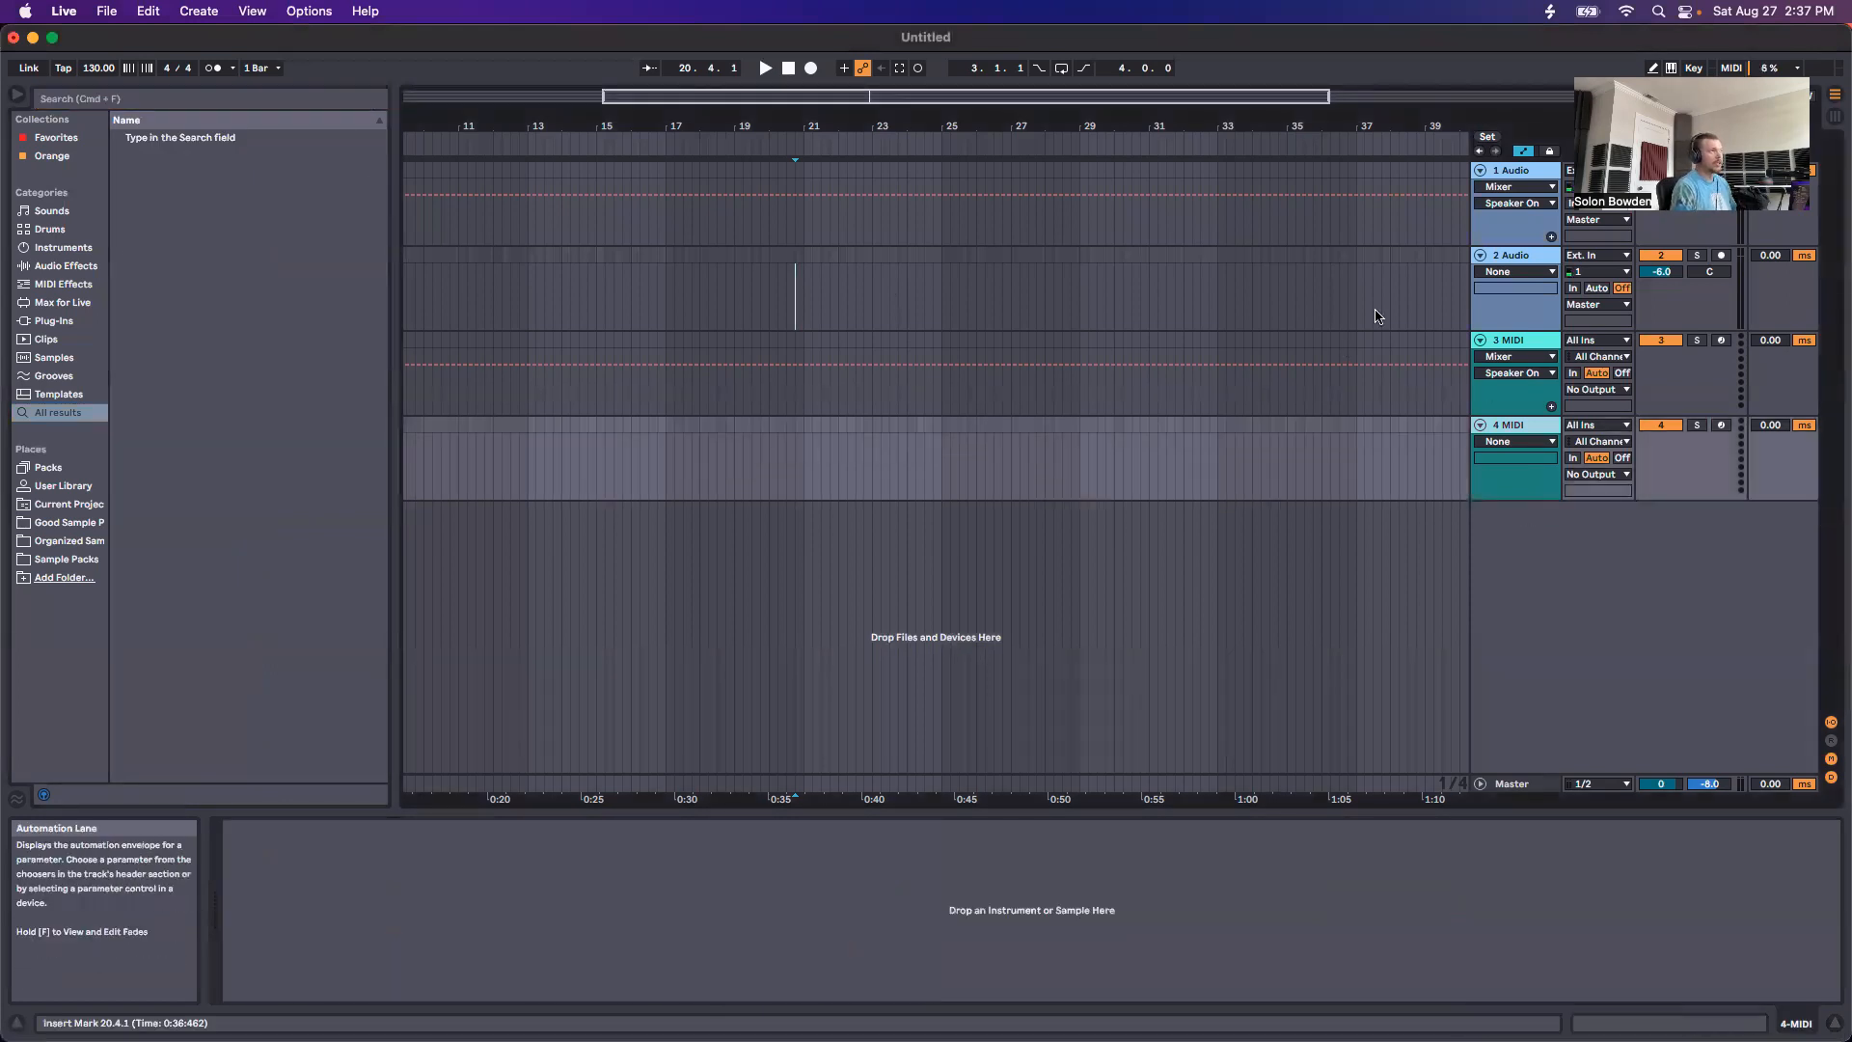
Step: View the tracks in Session View, return to Arrangement View, and place the insert marker on the 2 Audio track
click(1243, 299)
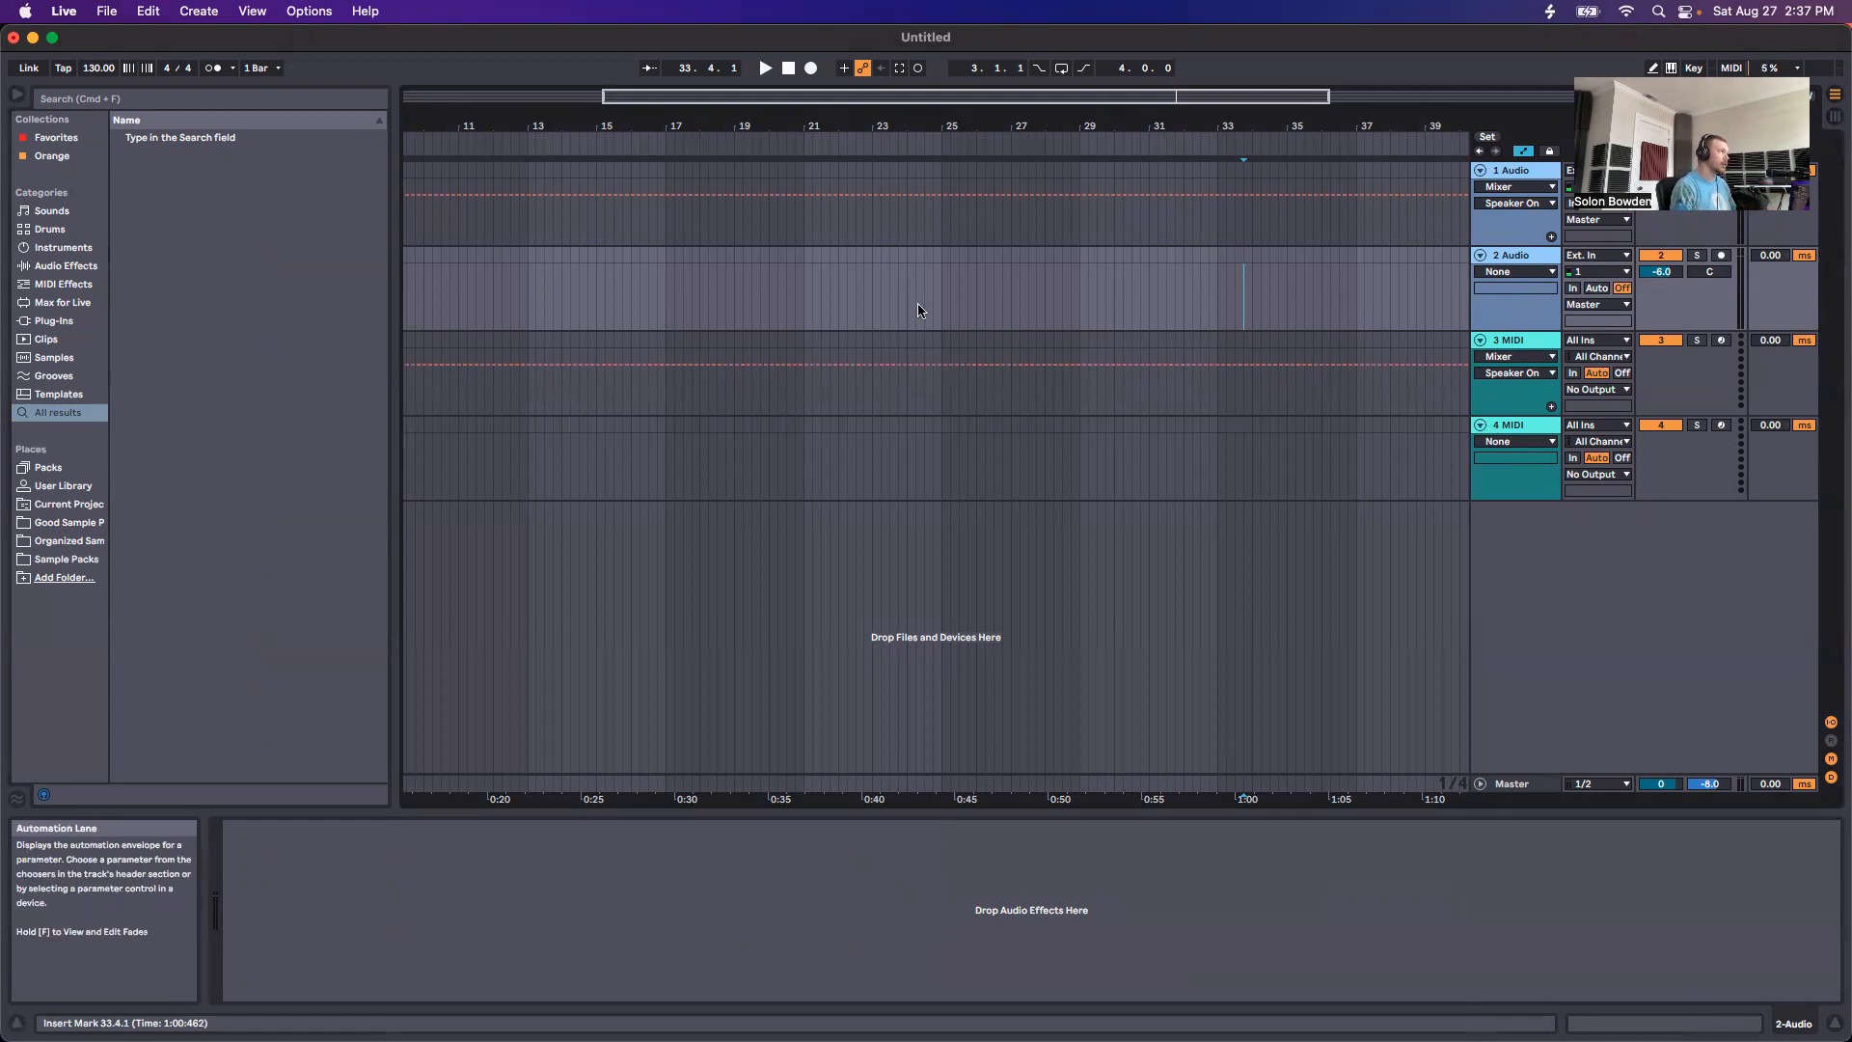
key(Tab)
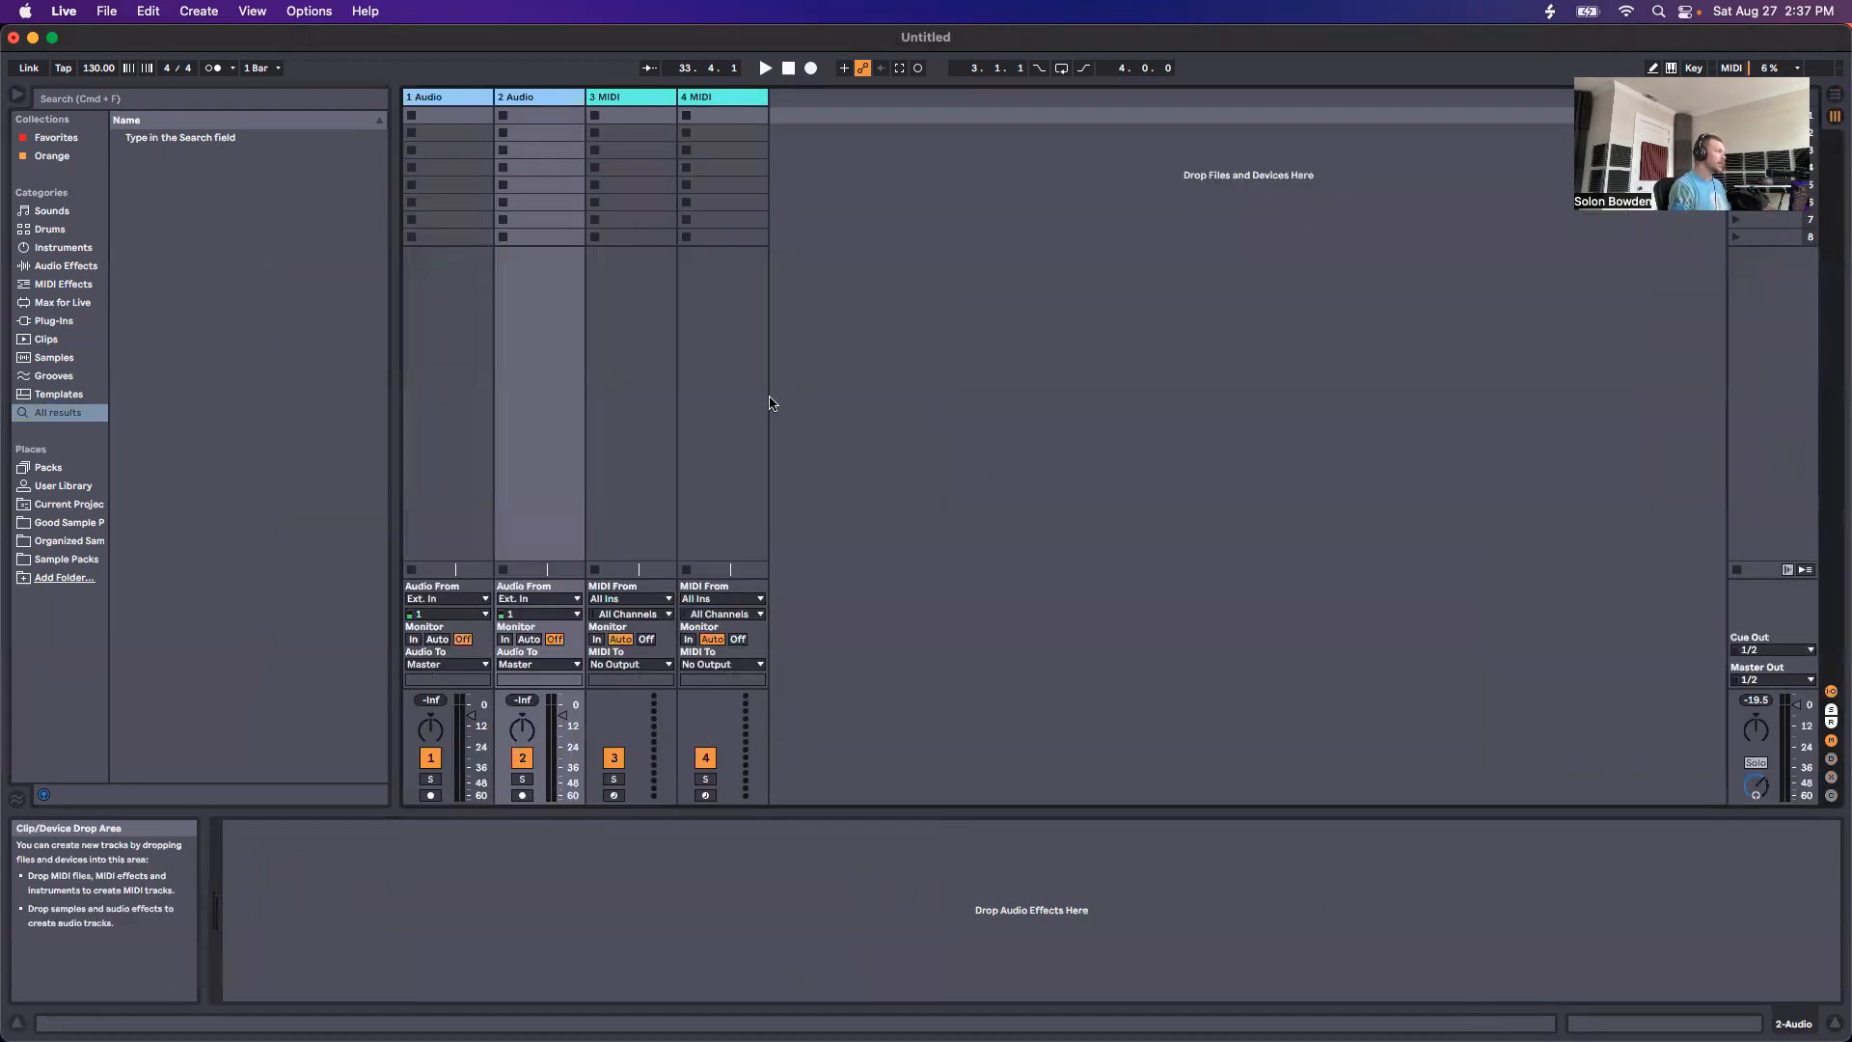
key(Tab)
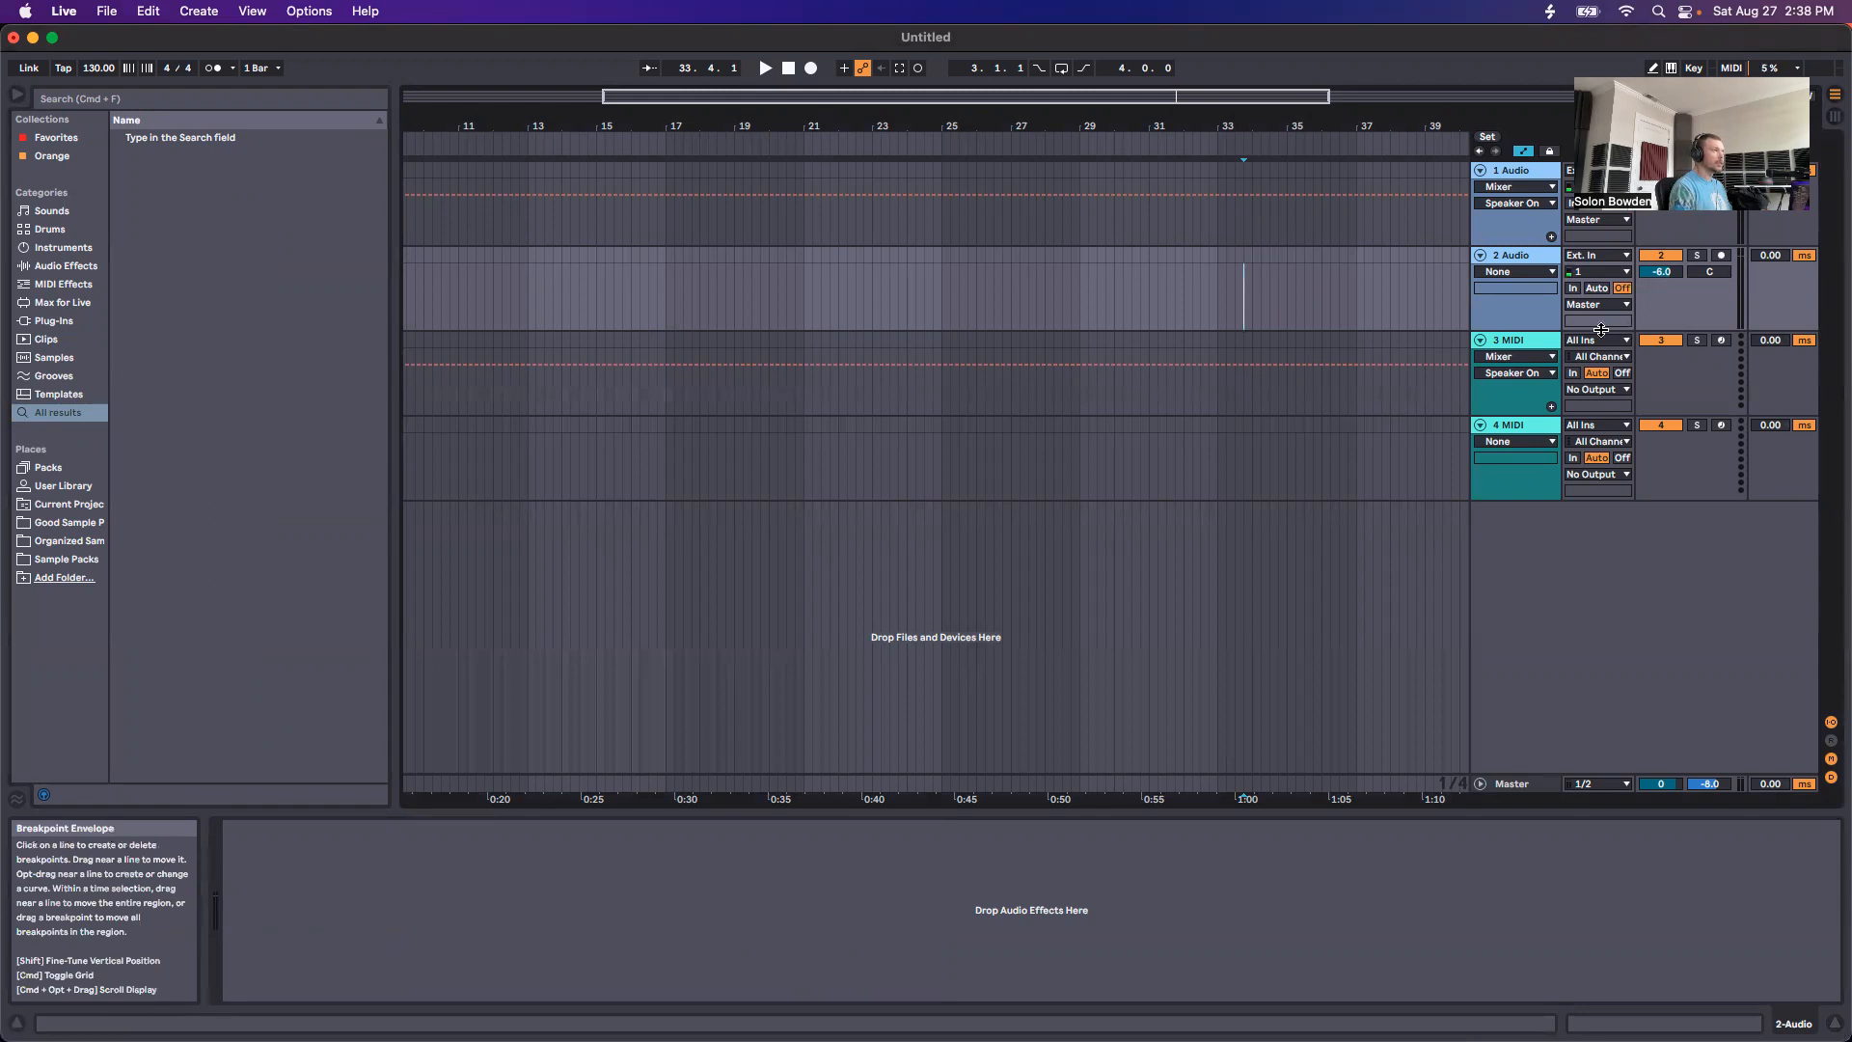
drag(509, 207, 759, 308)
click(691, 299)
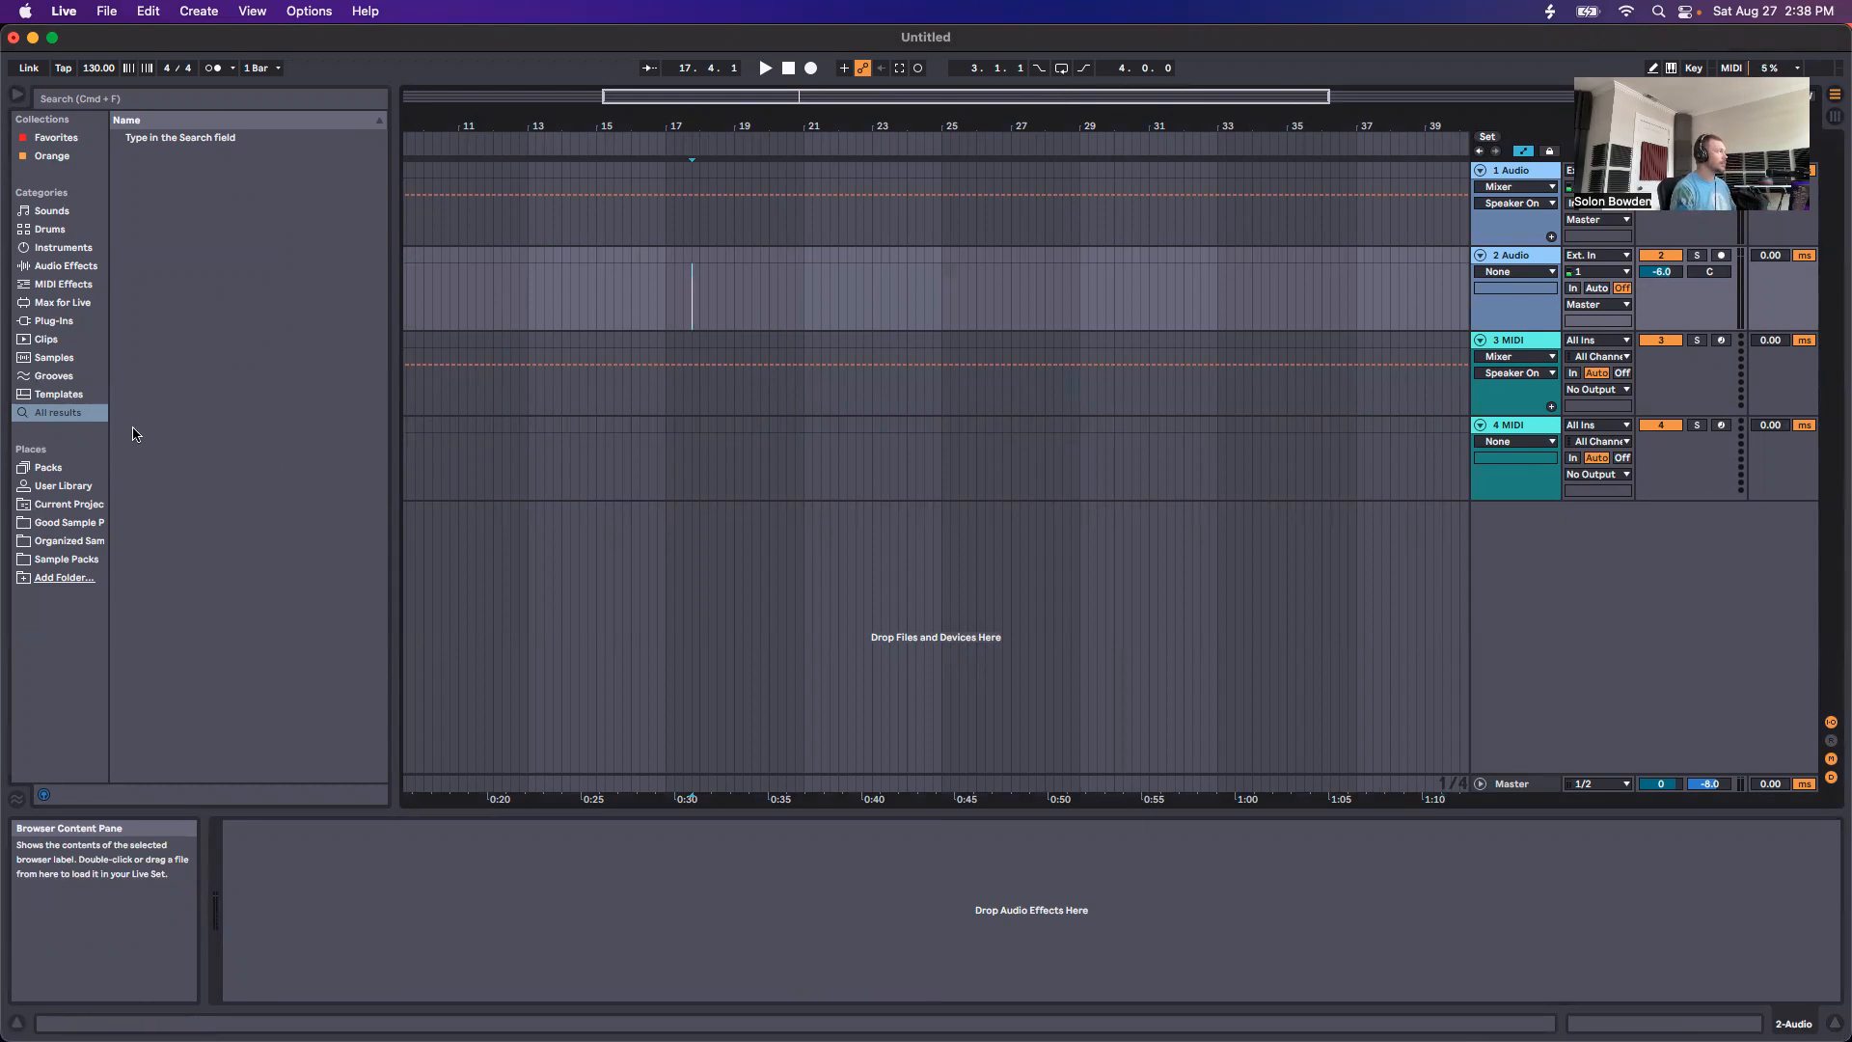
Step: Browse the Audio Effects, Instruments and Plug-Ins categories, and peek into the VST3 folder
click(81, 505)
click(55, 268)
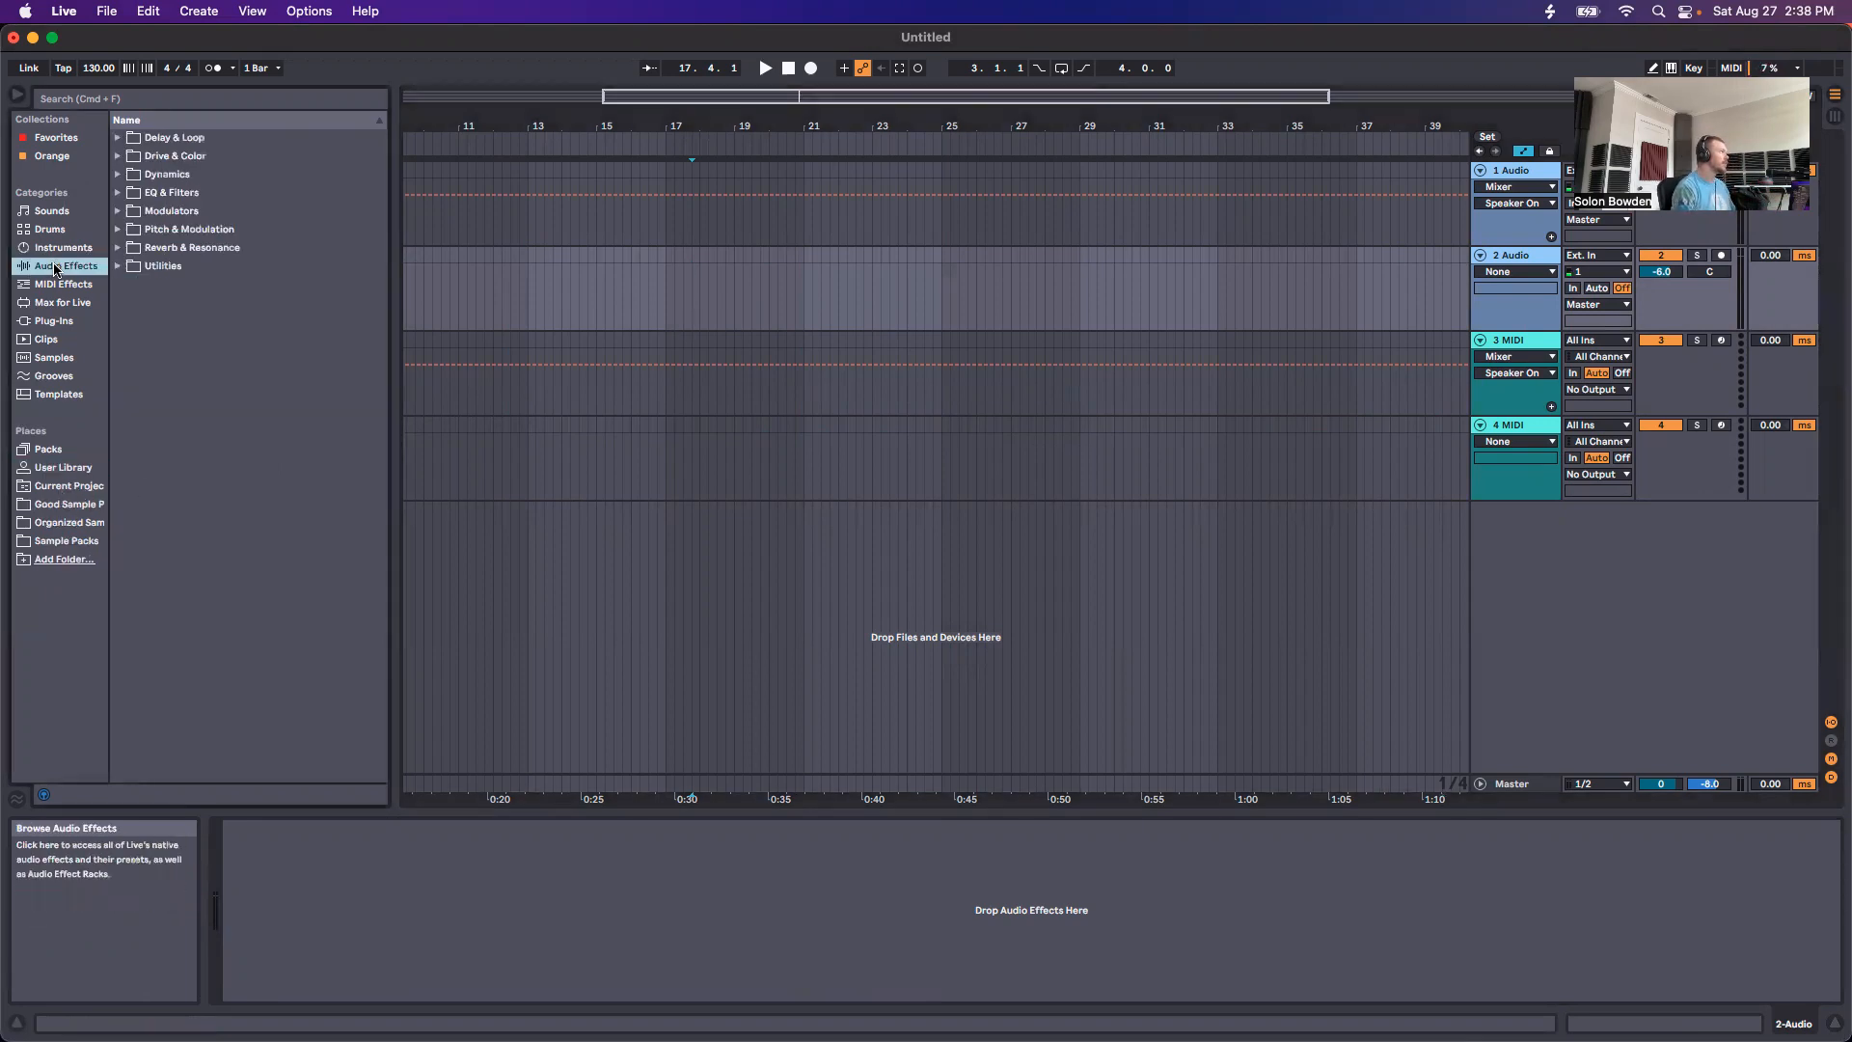
click(43, 247)
click(58, 319)
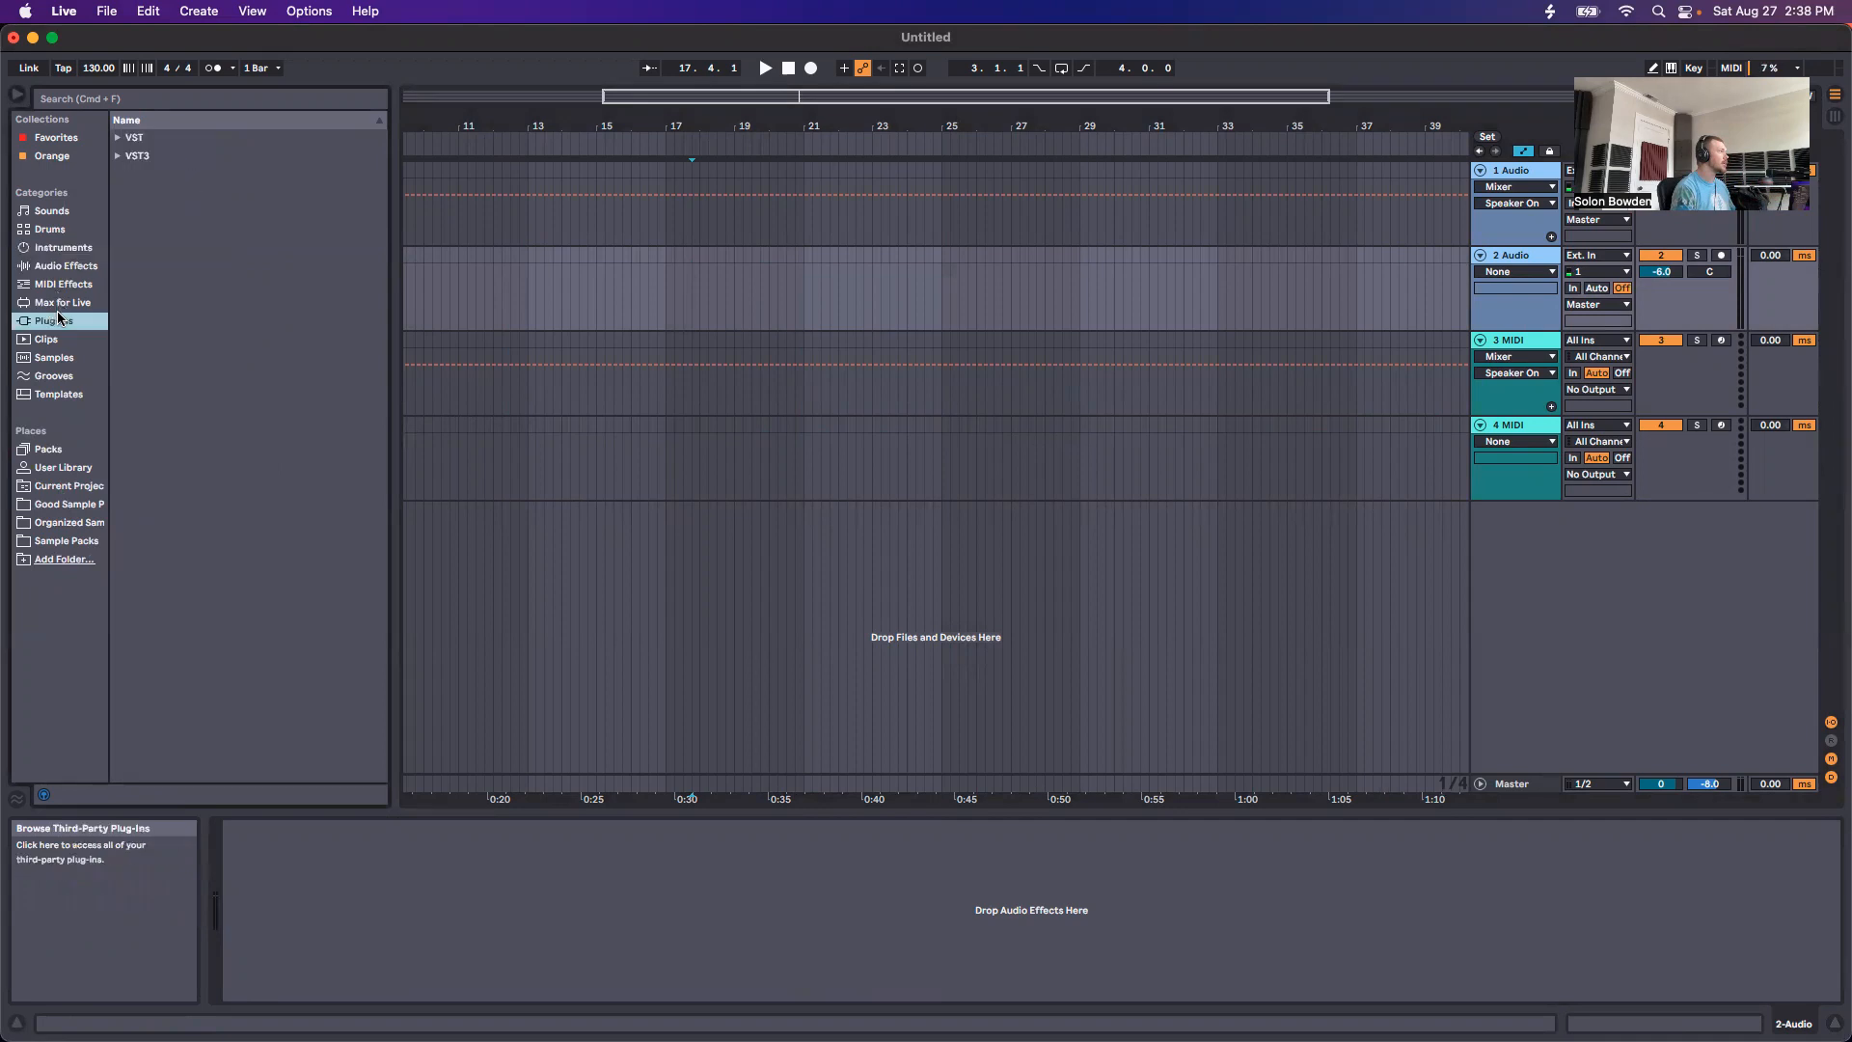
click(117, 156)
click(118, 156)
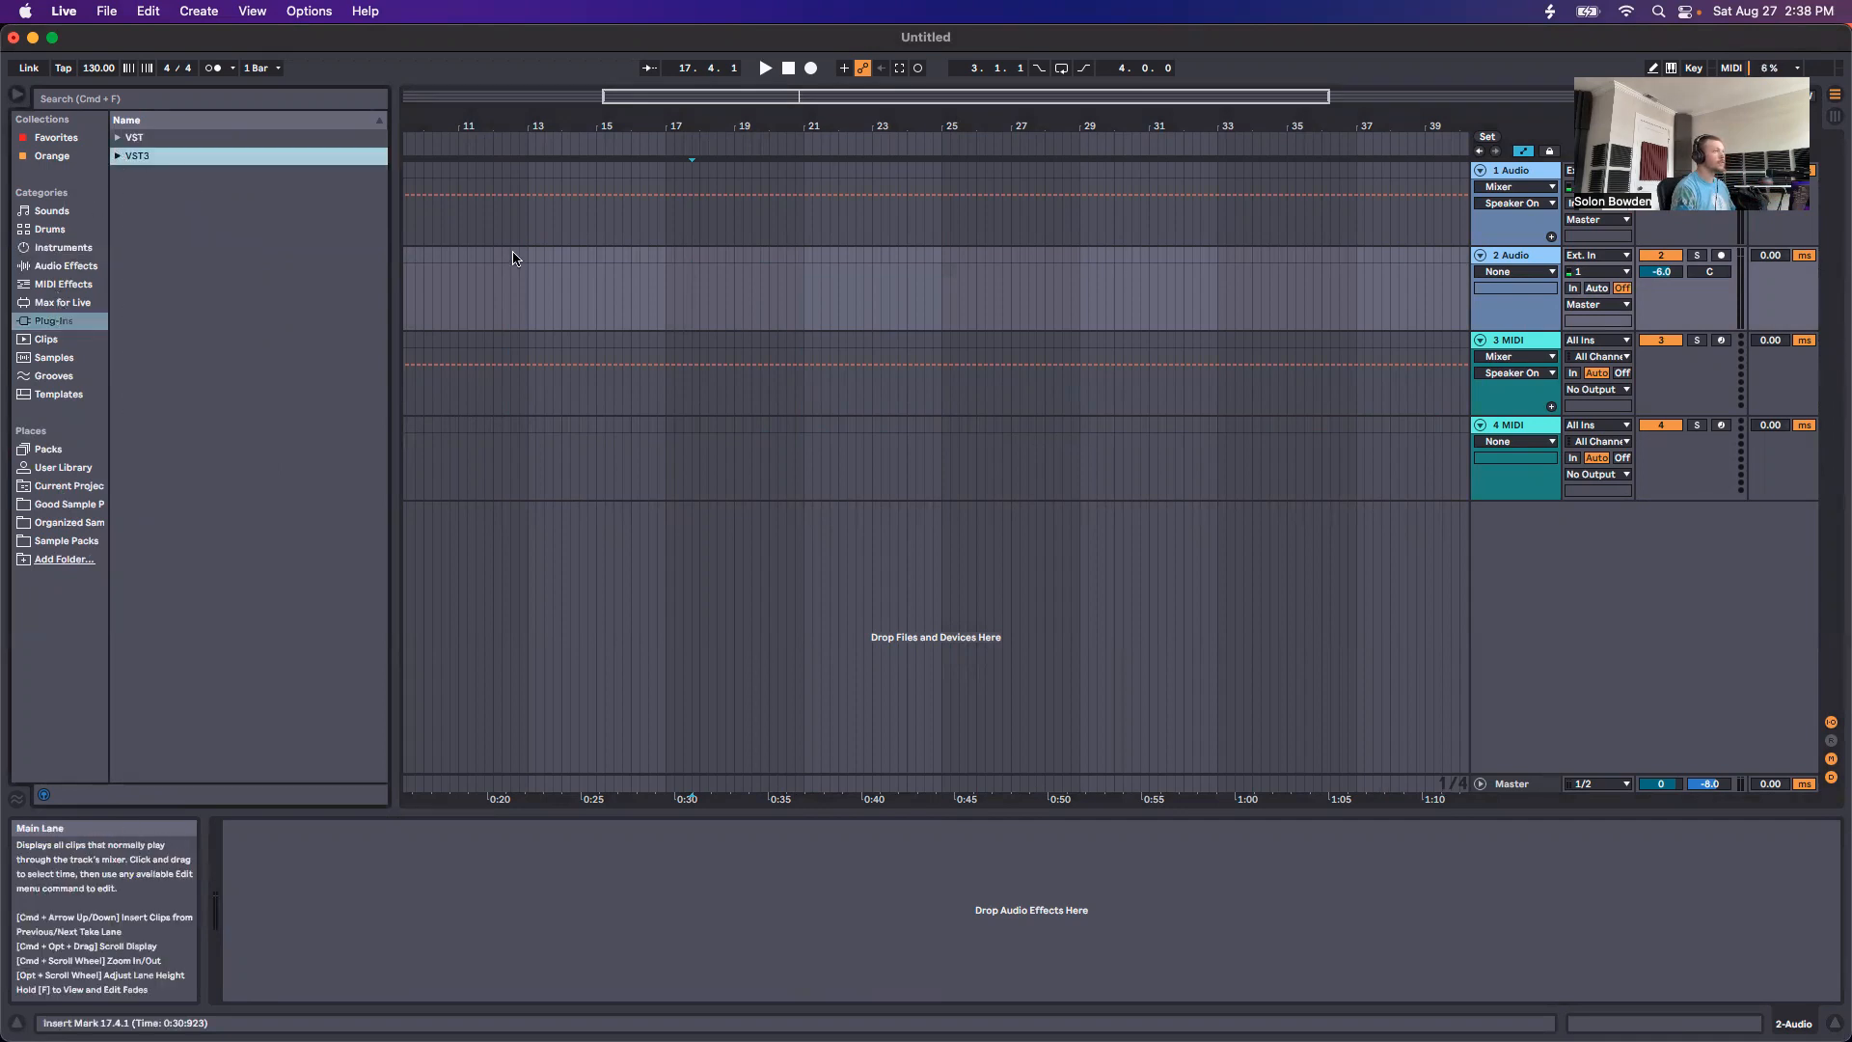
Step: Inspect the devices on the Master track and the 4 MIDI track
click(1534, 783)
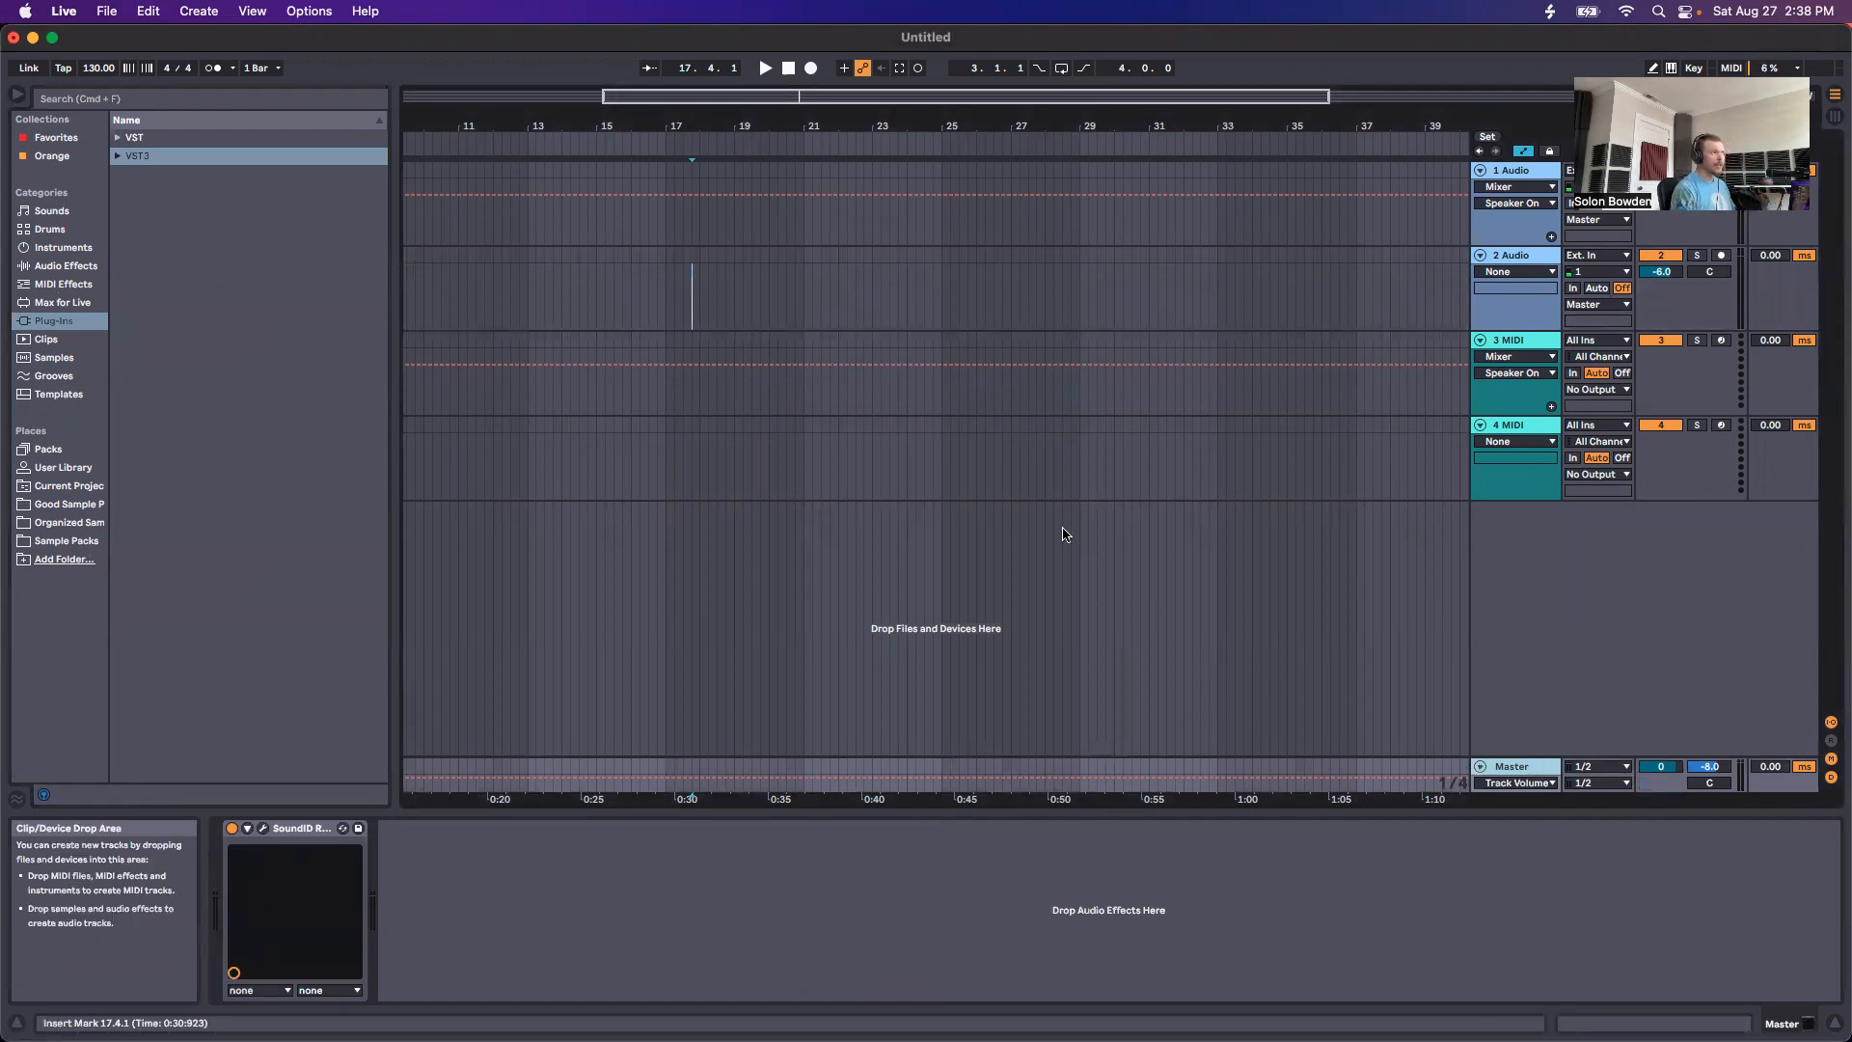
click(1529, 435)
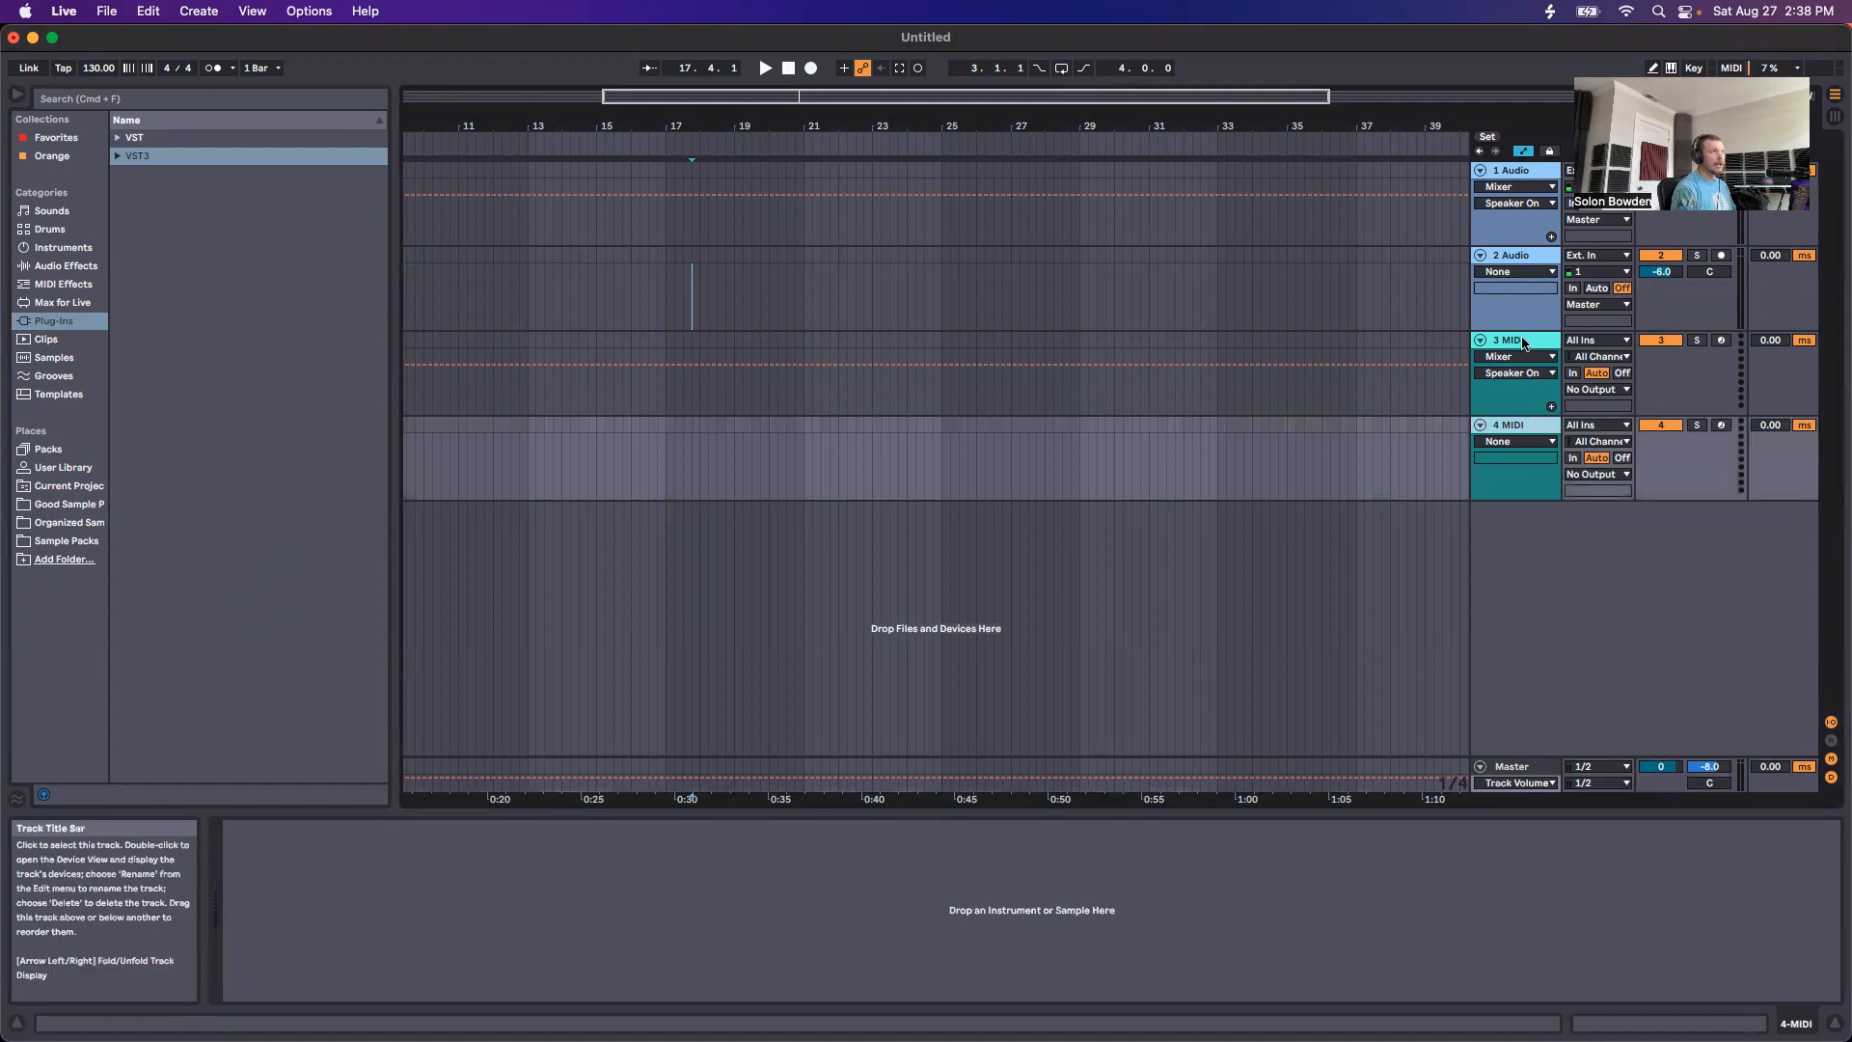
Step: Toggle the mixer's In/Out and Returns sections to preview each layout, restoring both to their original visibility
click(1831, 726)
click(1831, 726)
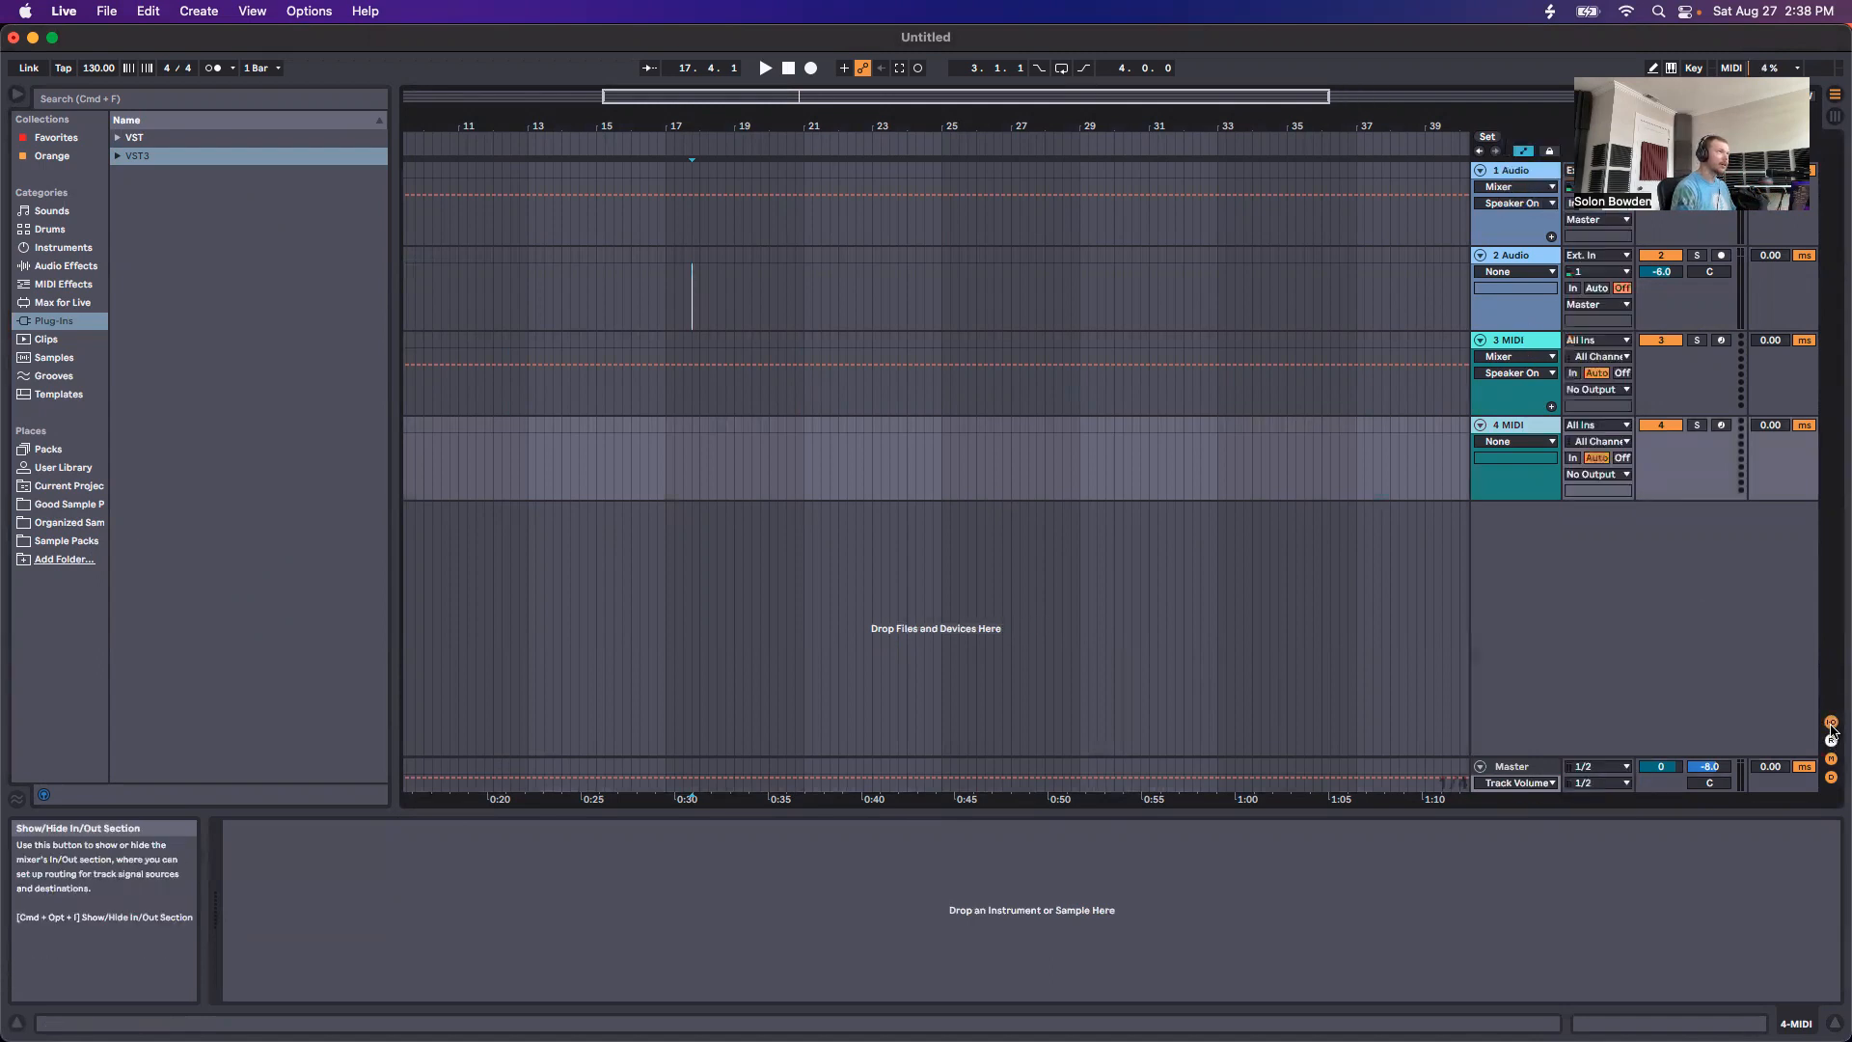
click(1831, 740)
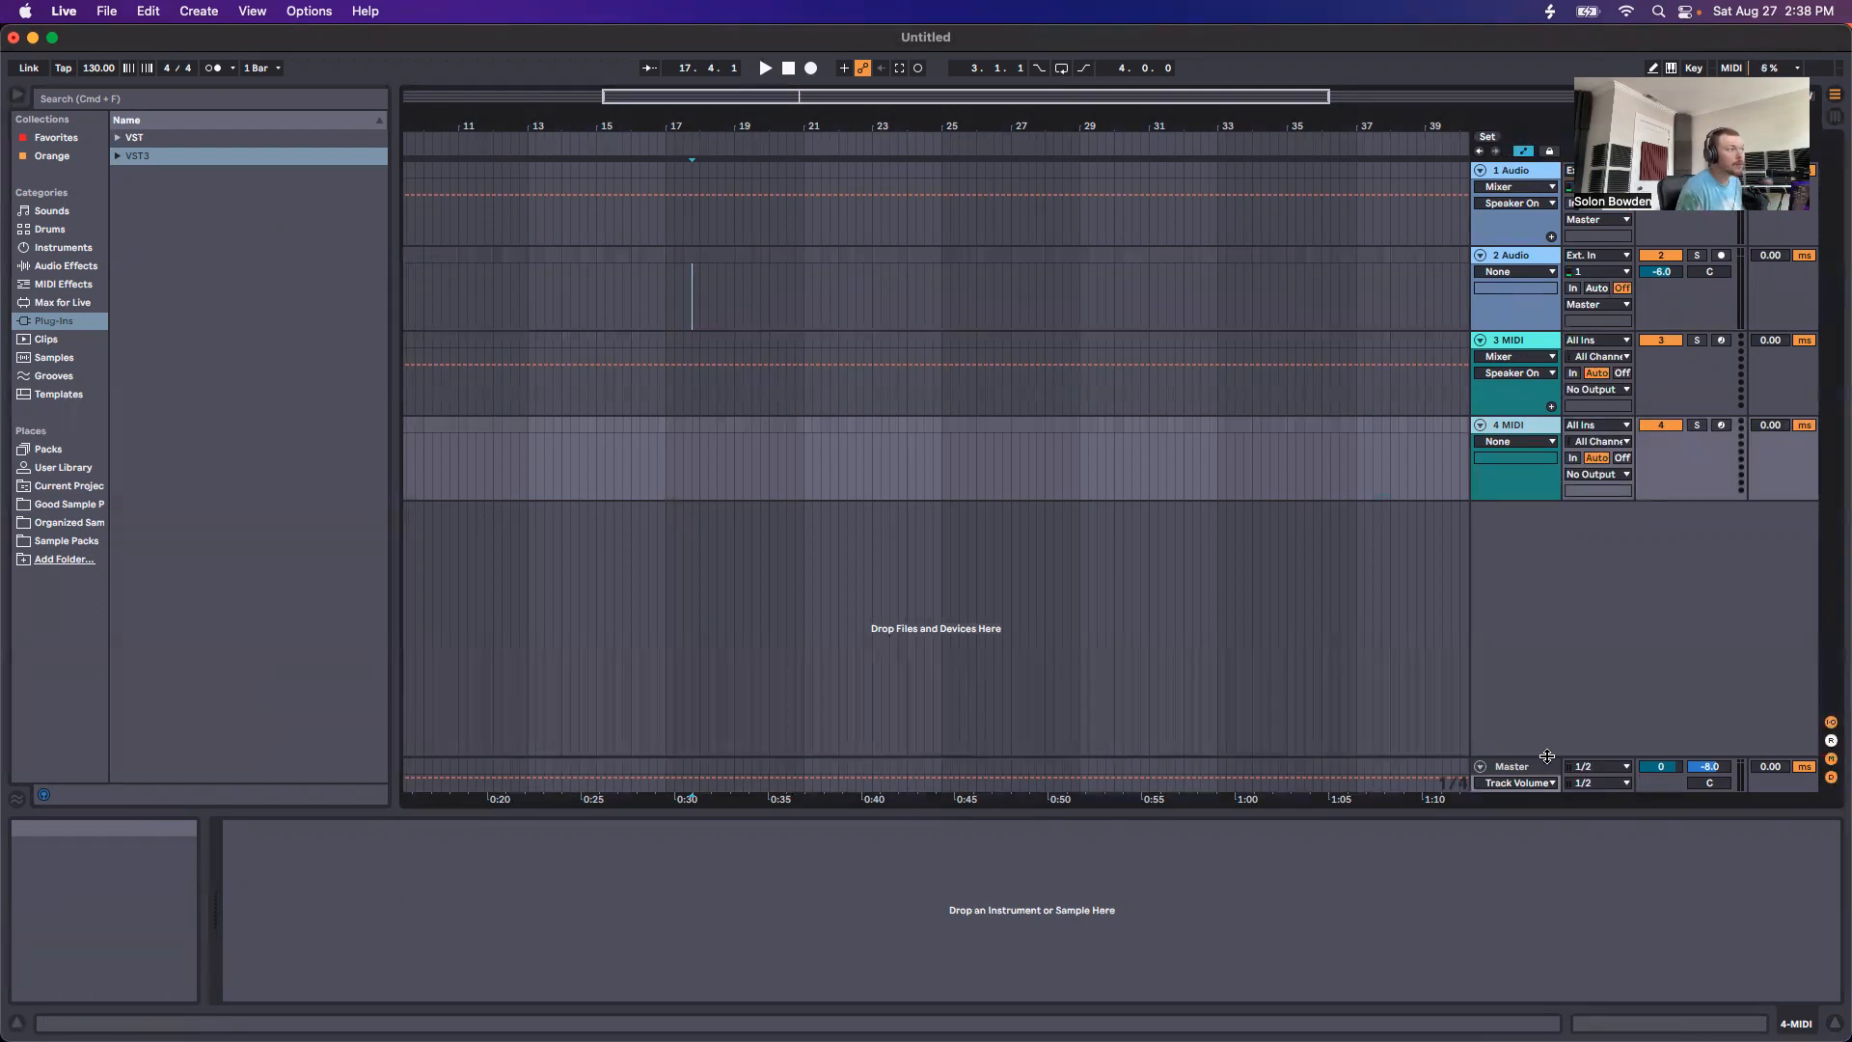
click(1830, 742)
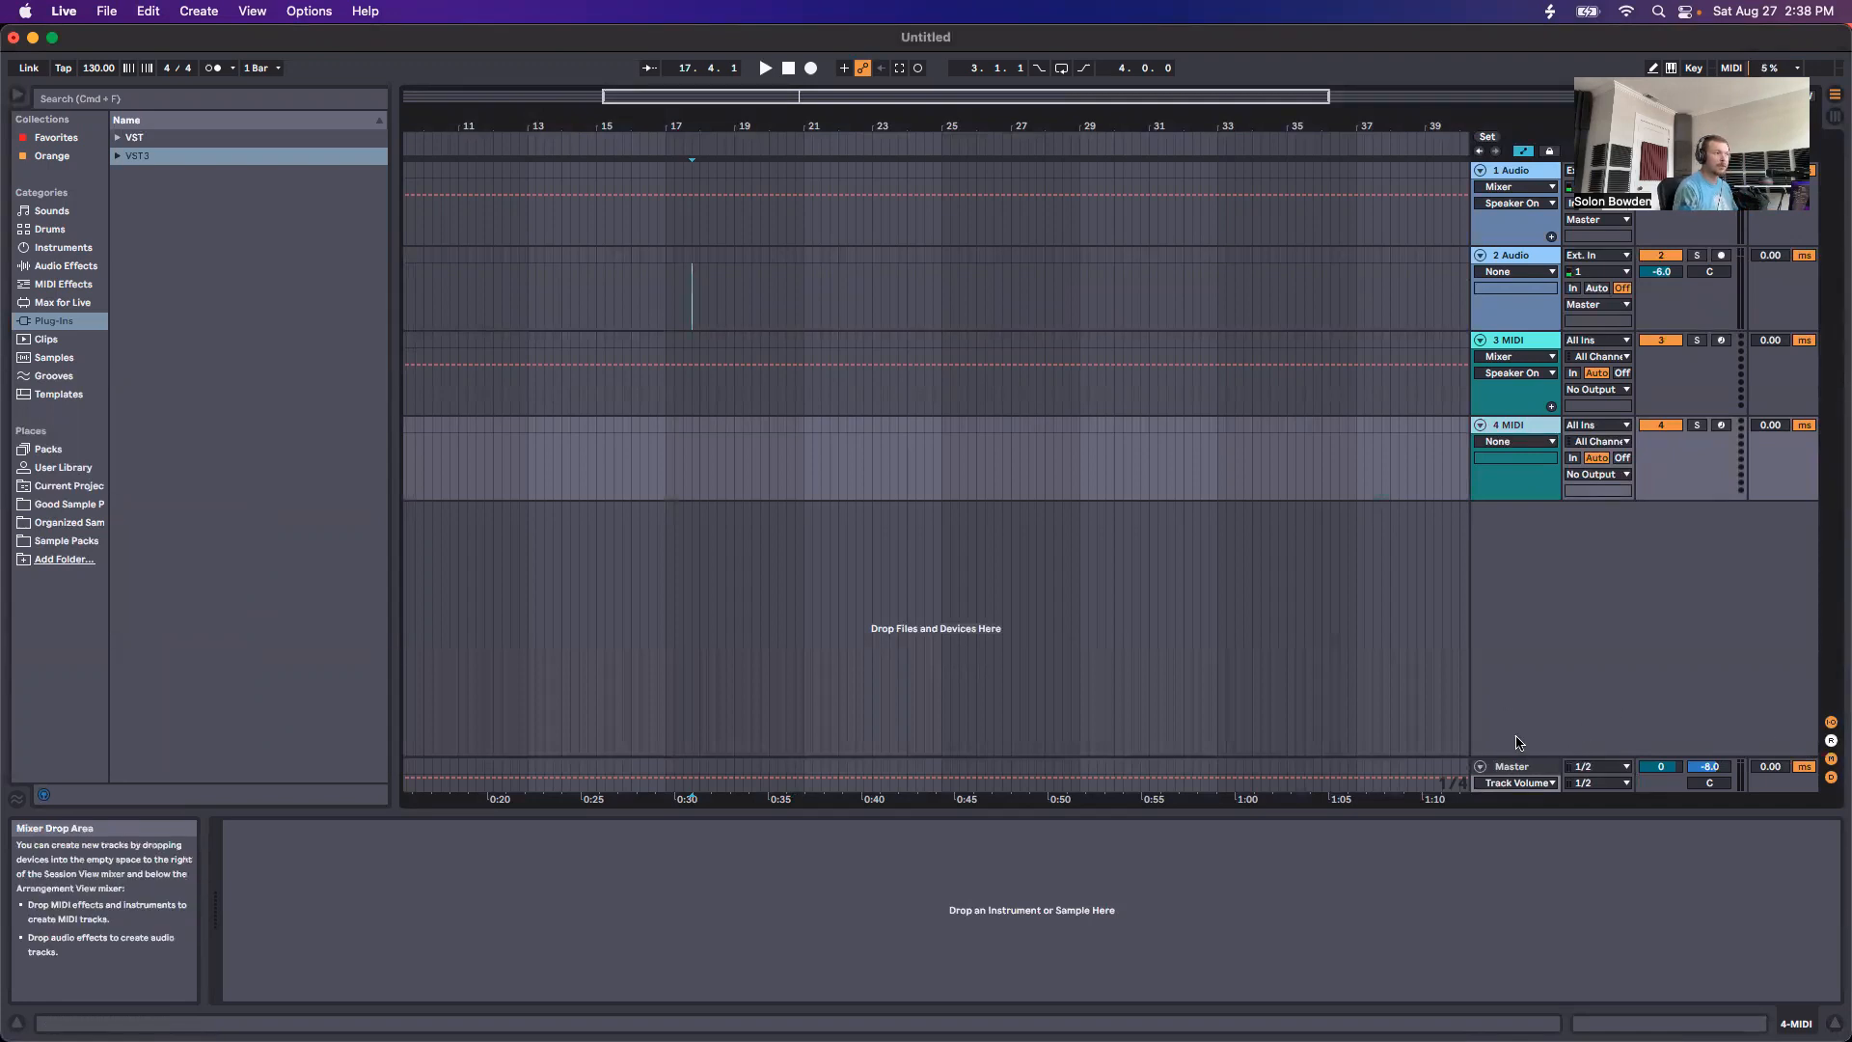
click(1830, 742)
Step: Hide the Track Delays section and keep the Mixer section shown
click(1830, 776)
click(1831, 777)
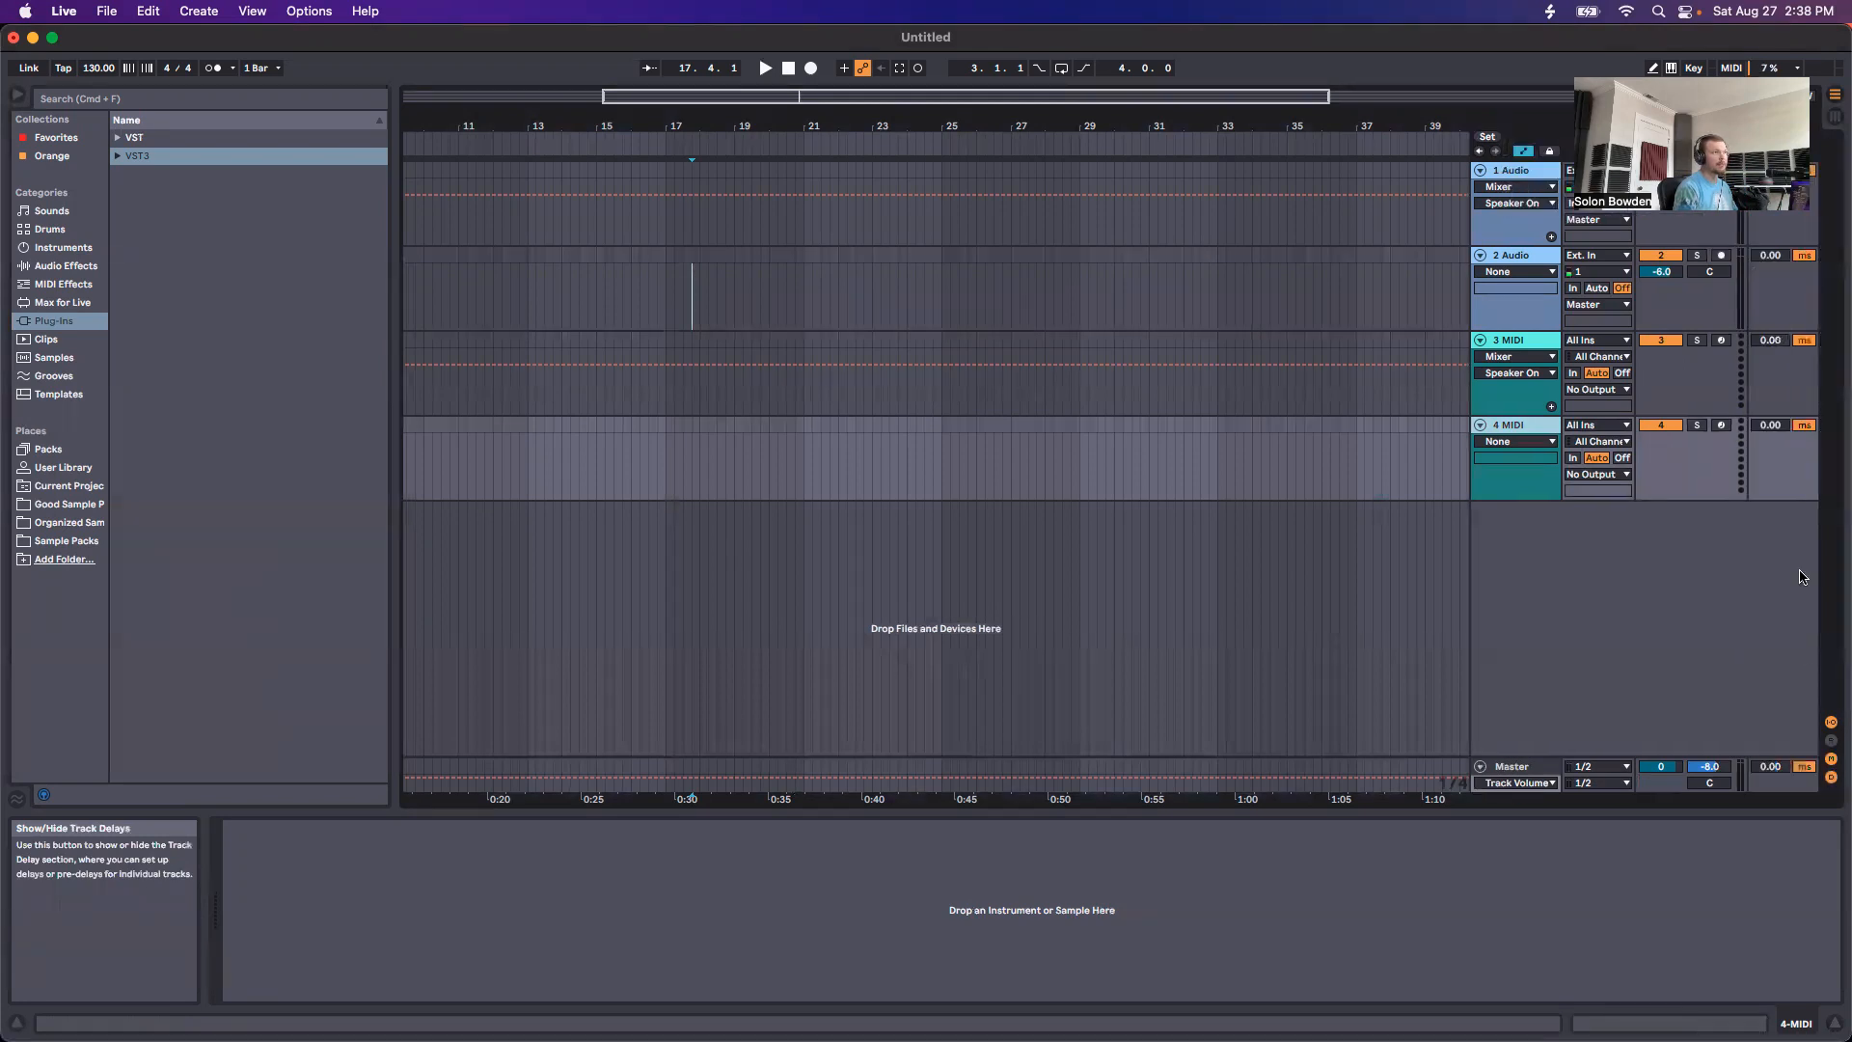
click(1830, 776)
click(1830, 759)
click(1830, 759)
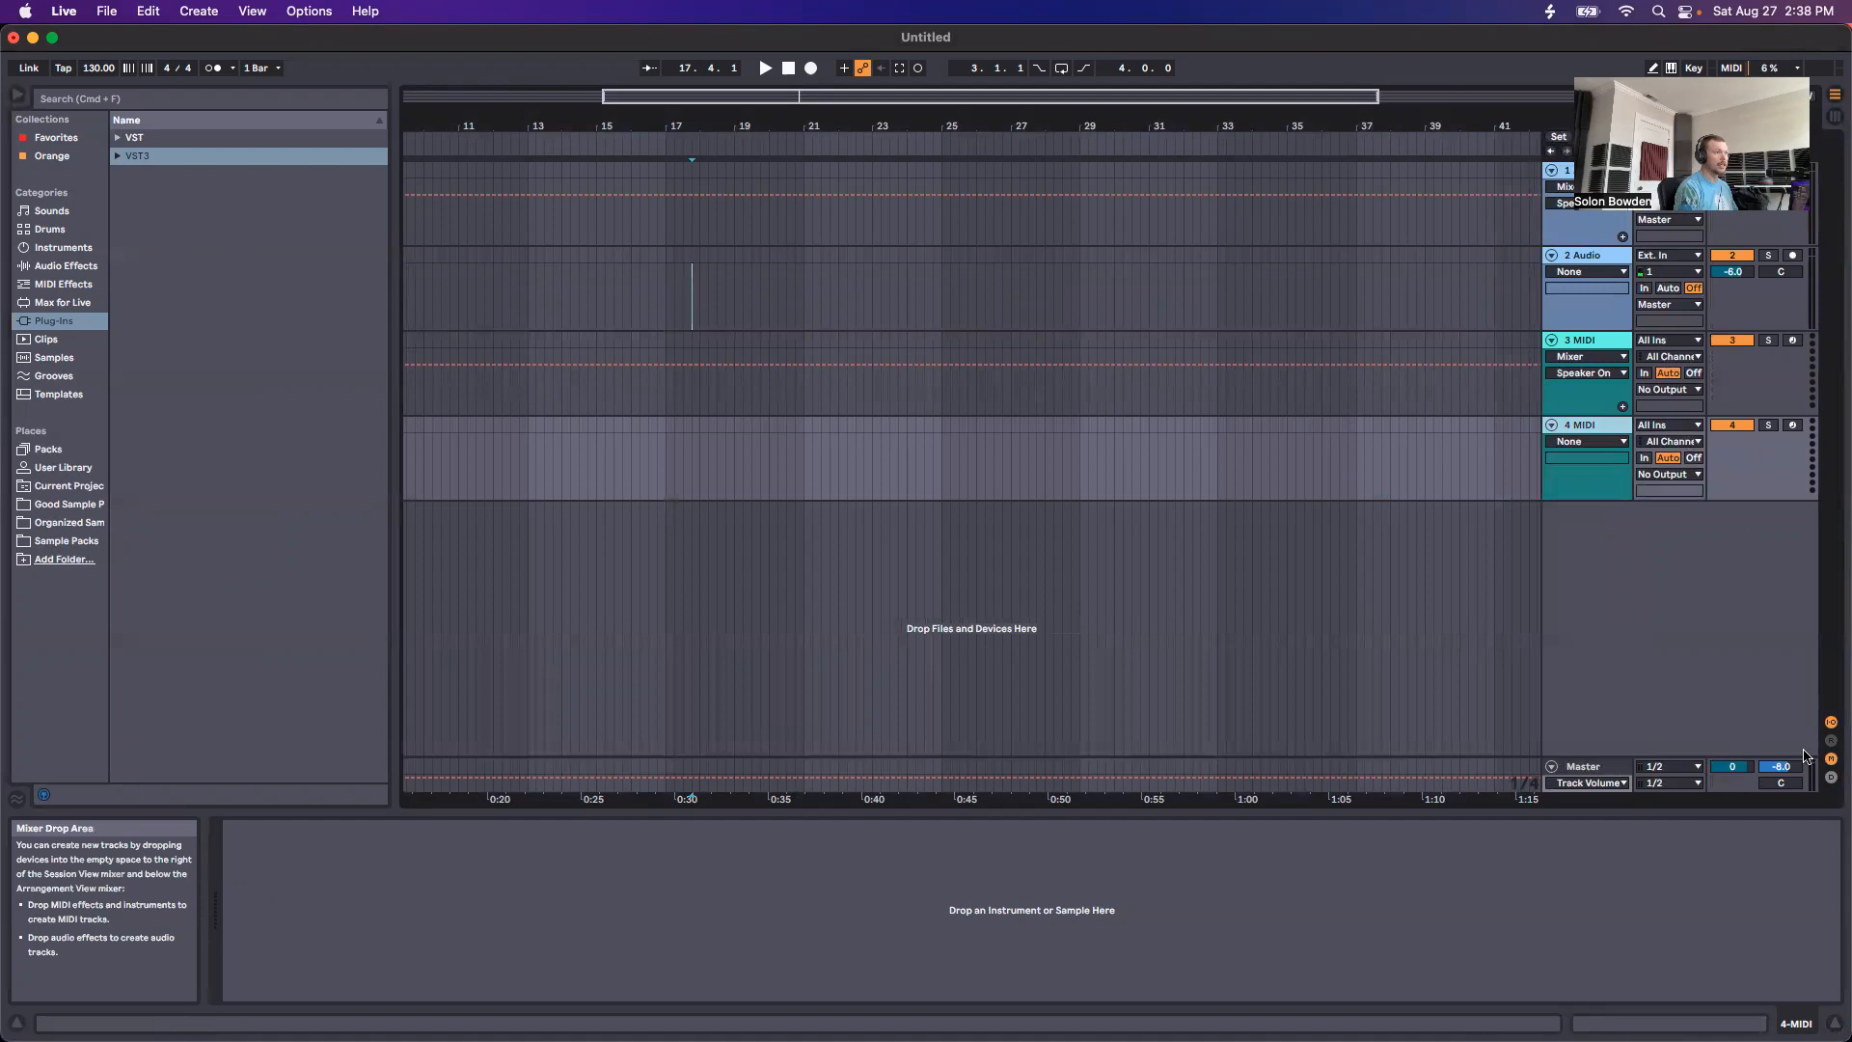
Step: Show the Track Volume automation of the 2 Audio track and select the first audio track
click(1733, 272)
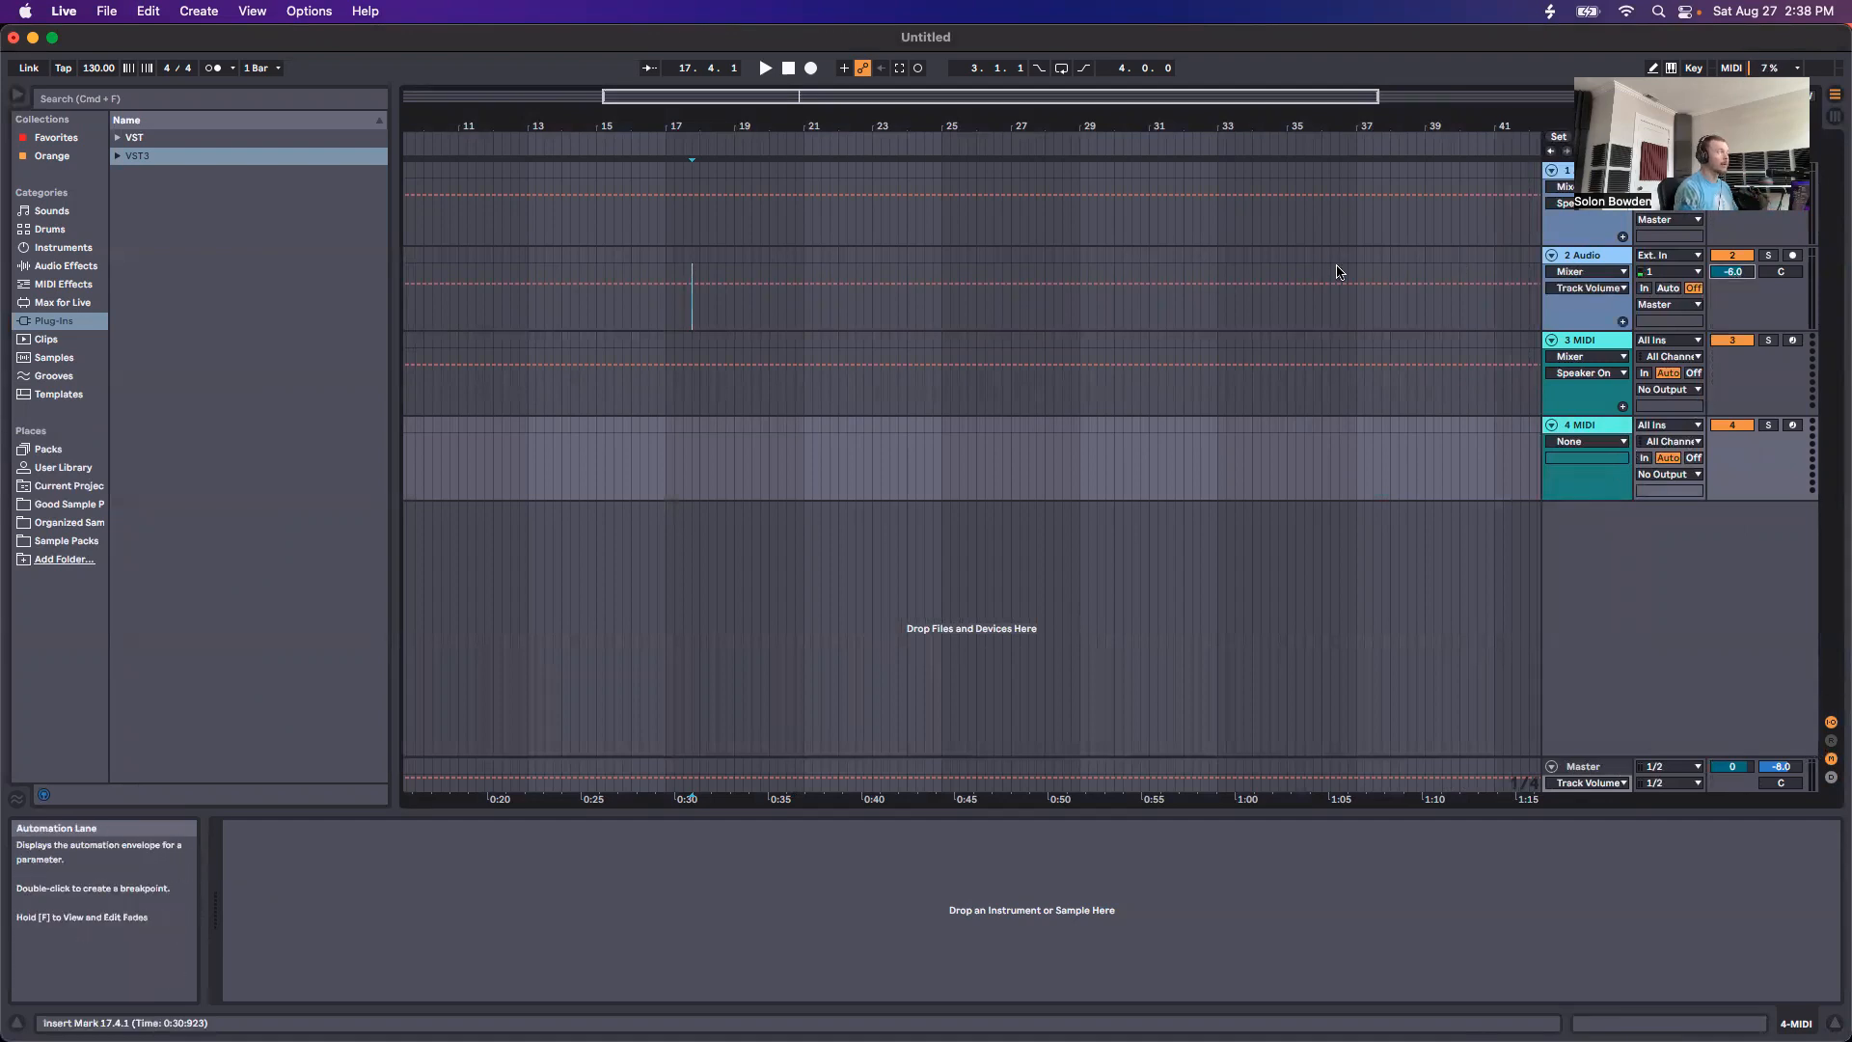
click(1564, 174)
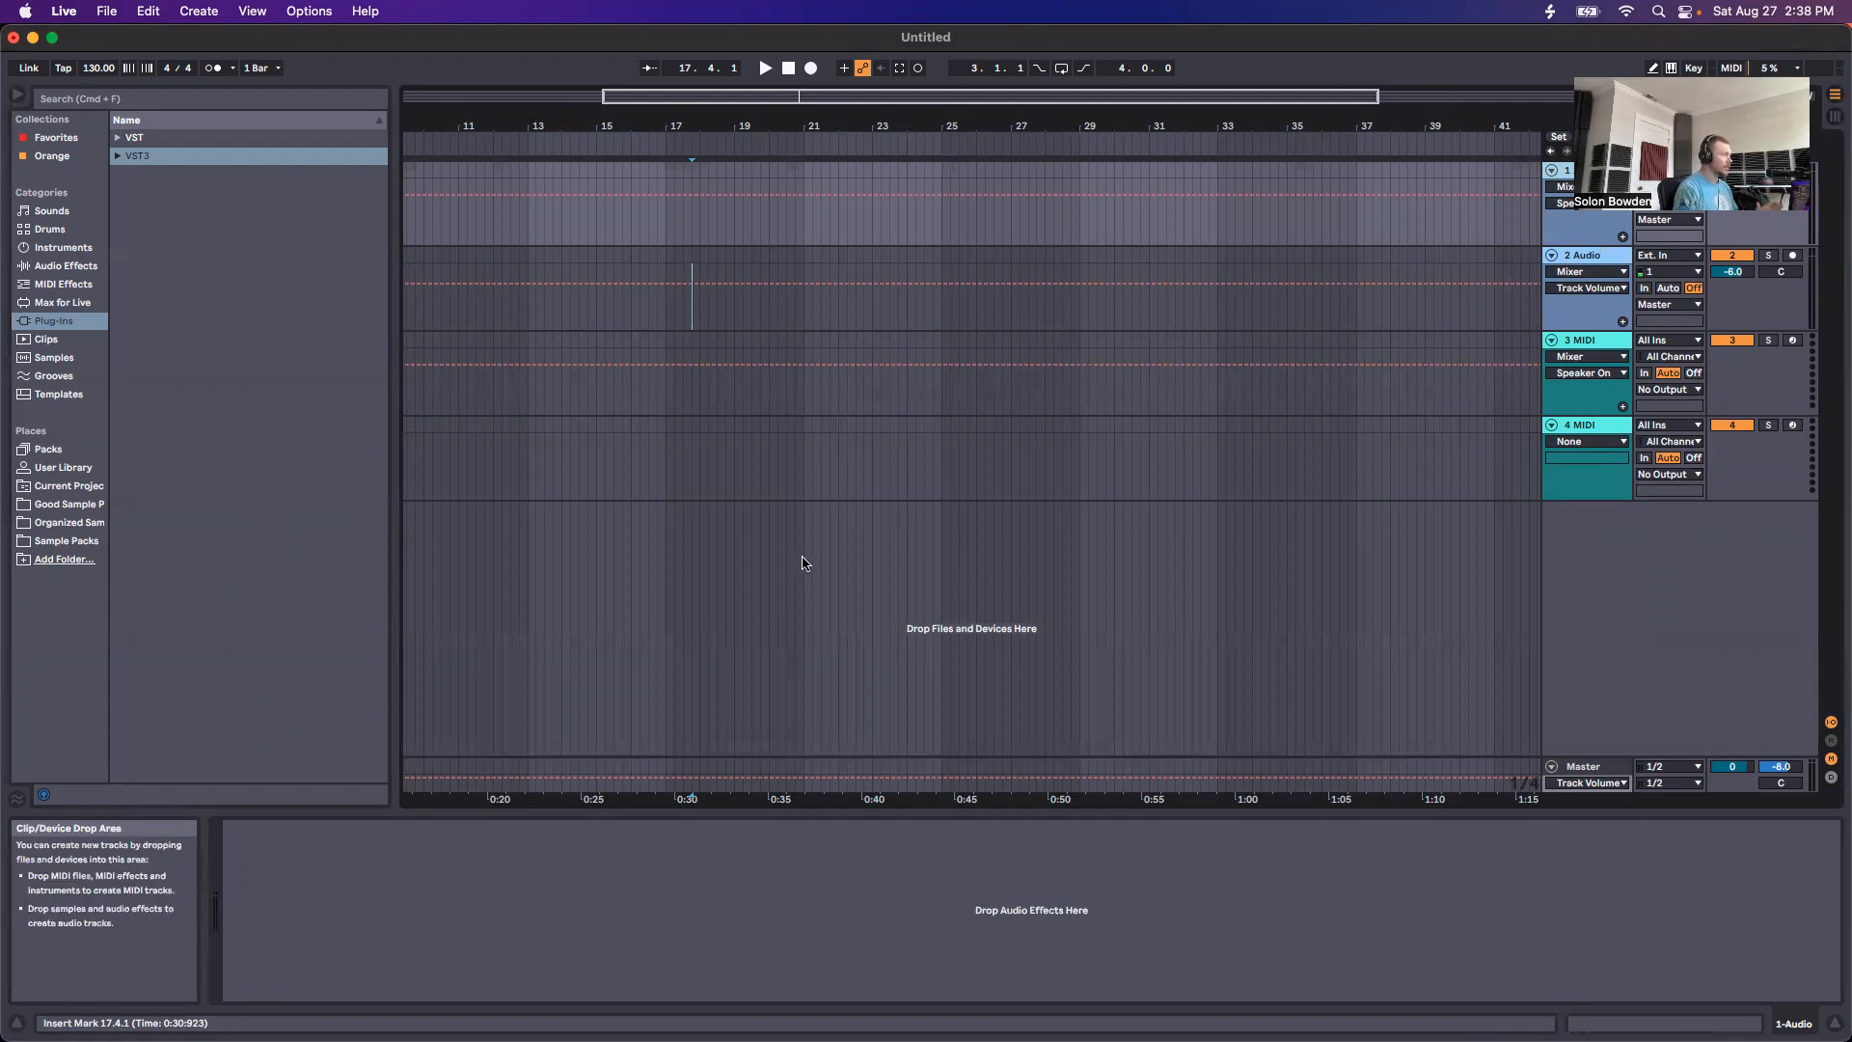
Step: Preview other interface themes such as Dark in the Look/Feel preferences, set the theme to Mid Dark, and close the preferences
click(64, 10)
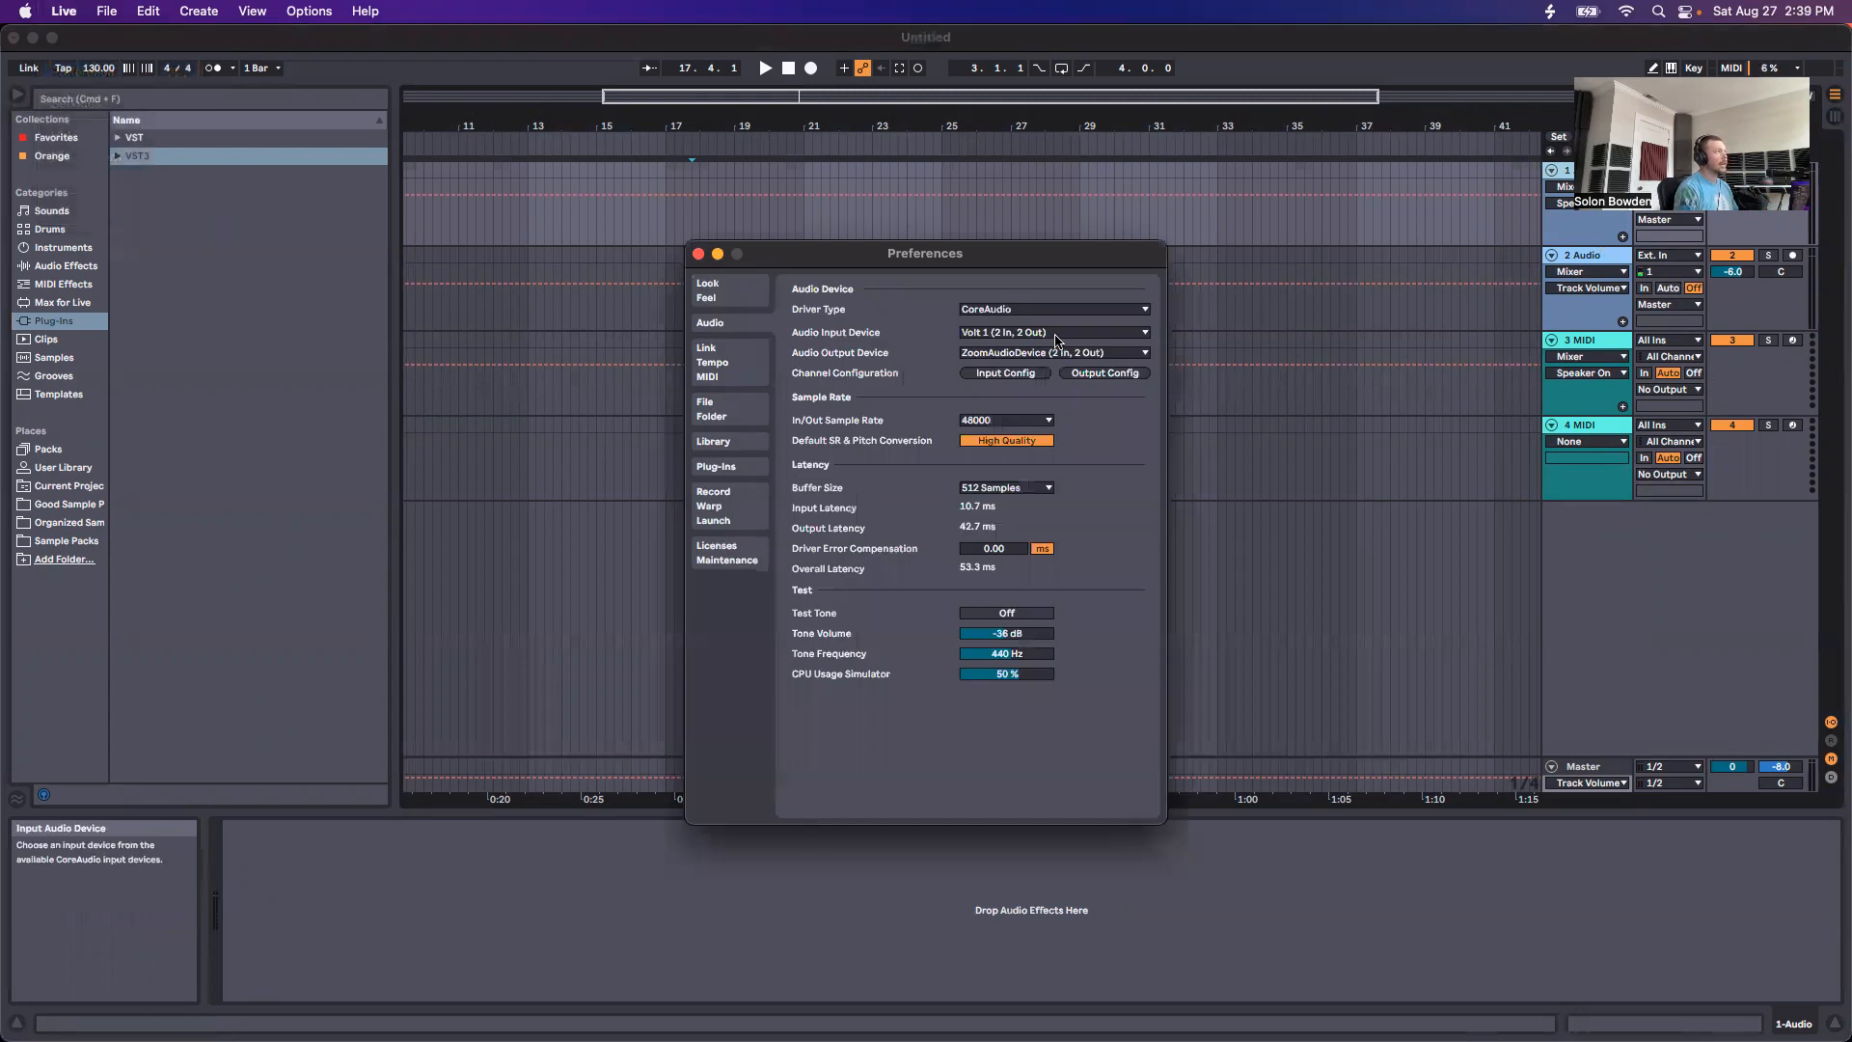
click(733, 299)
click(1010, 565)
click(988, 590)
click(998, 568)
click(991, 604)
click(1006, 566)
click(1003, 624)
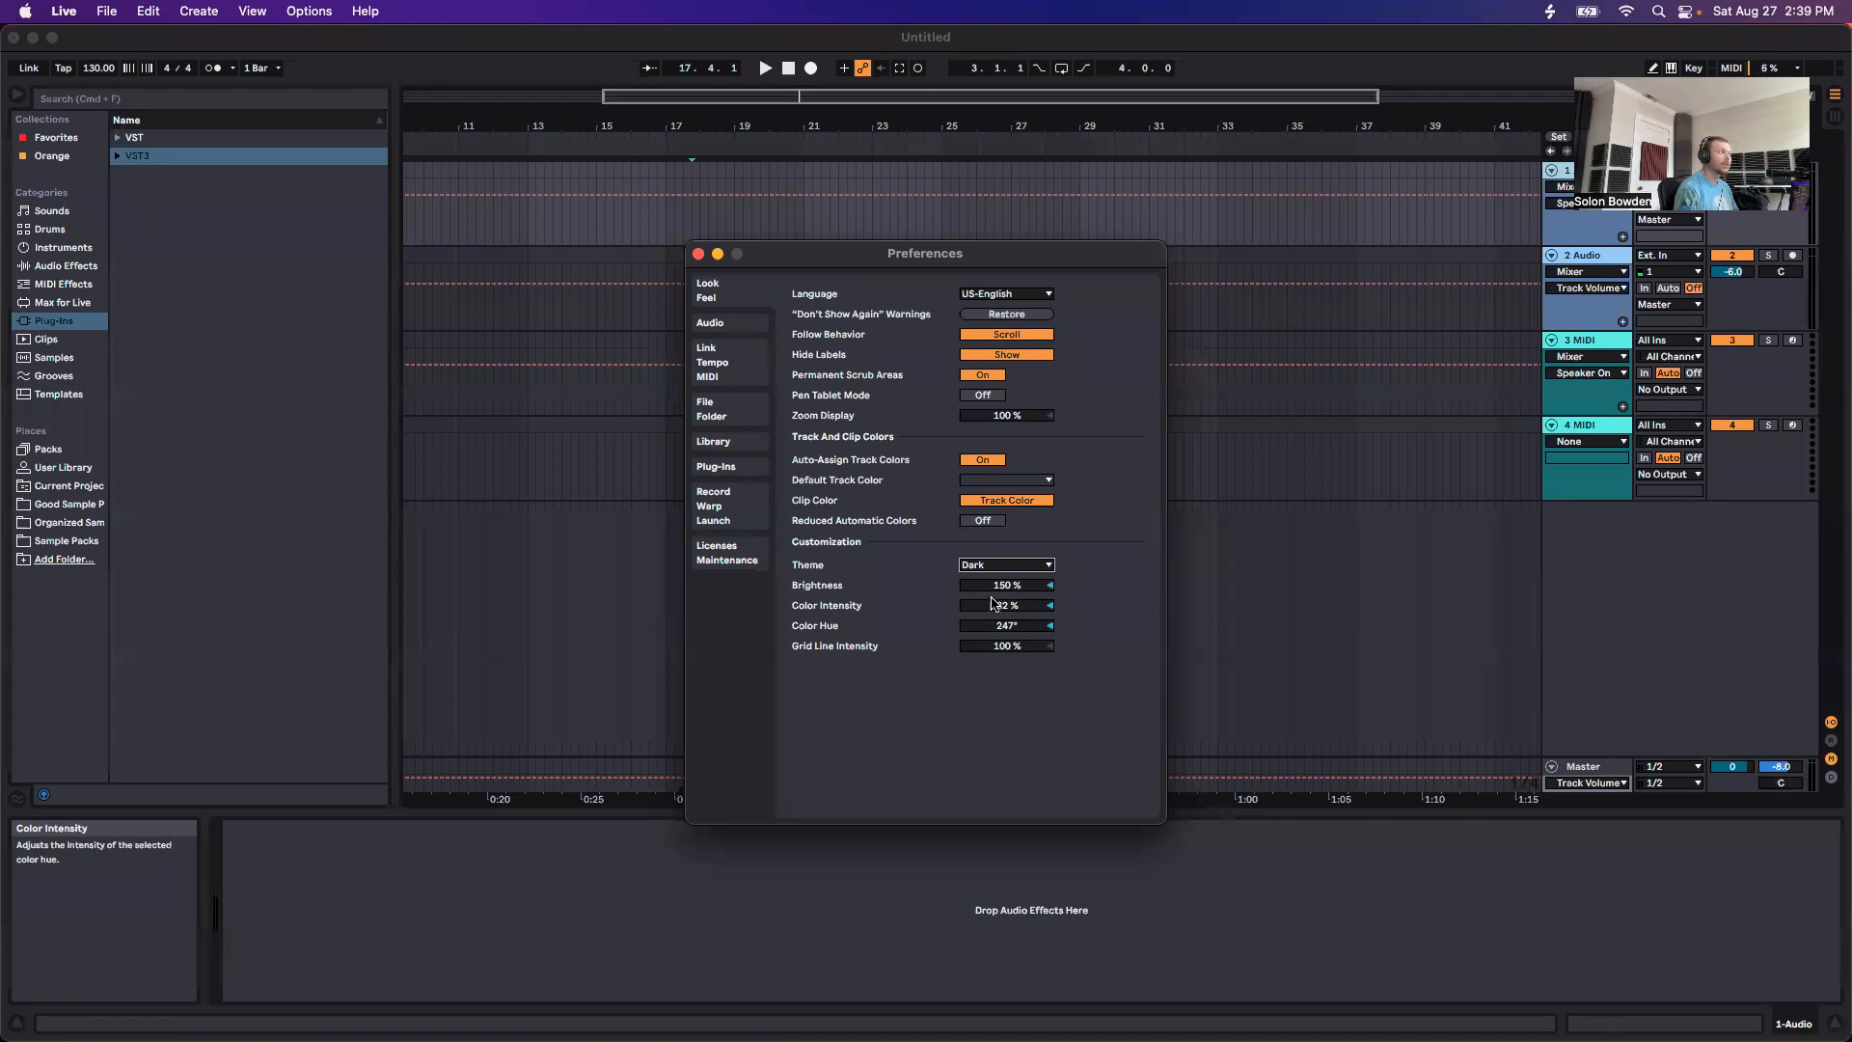
click(1003, 565)
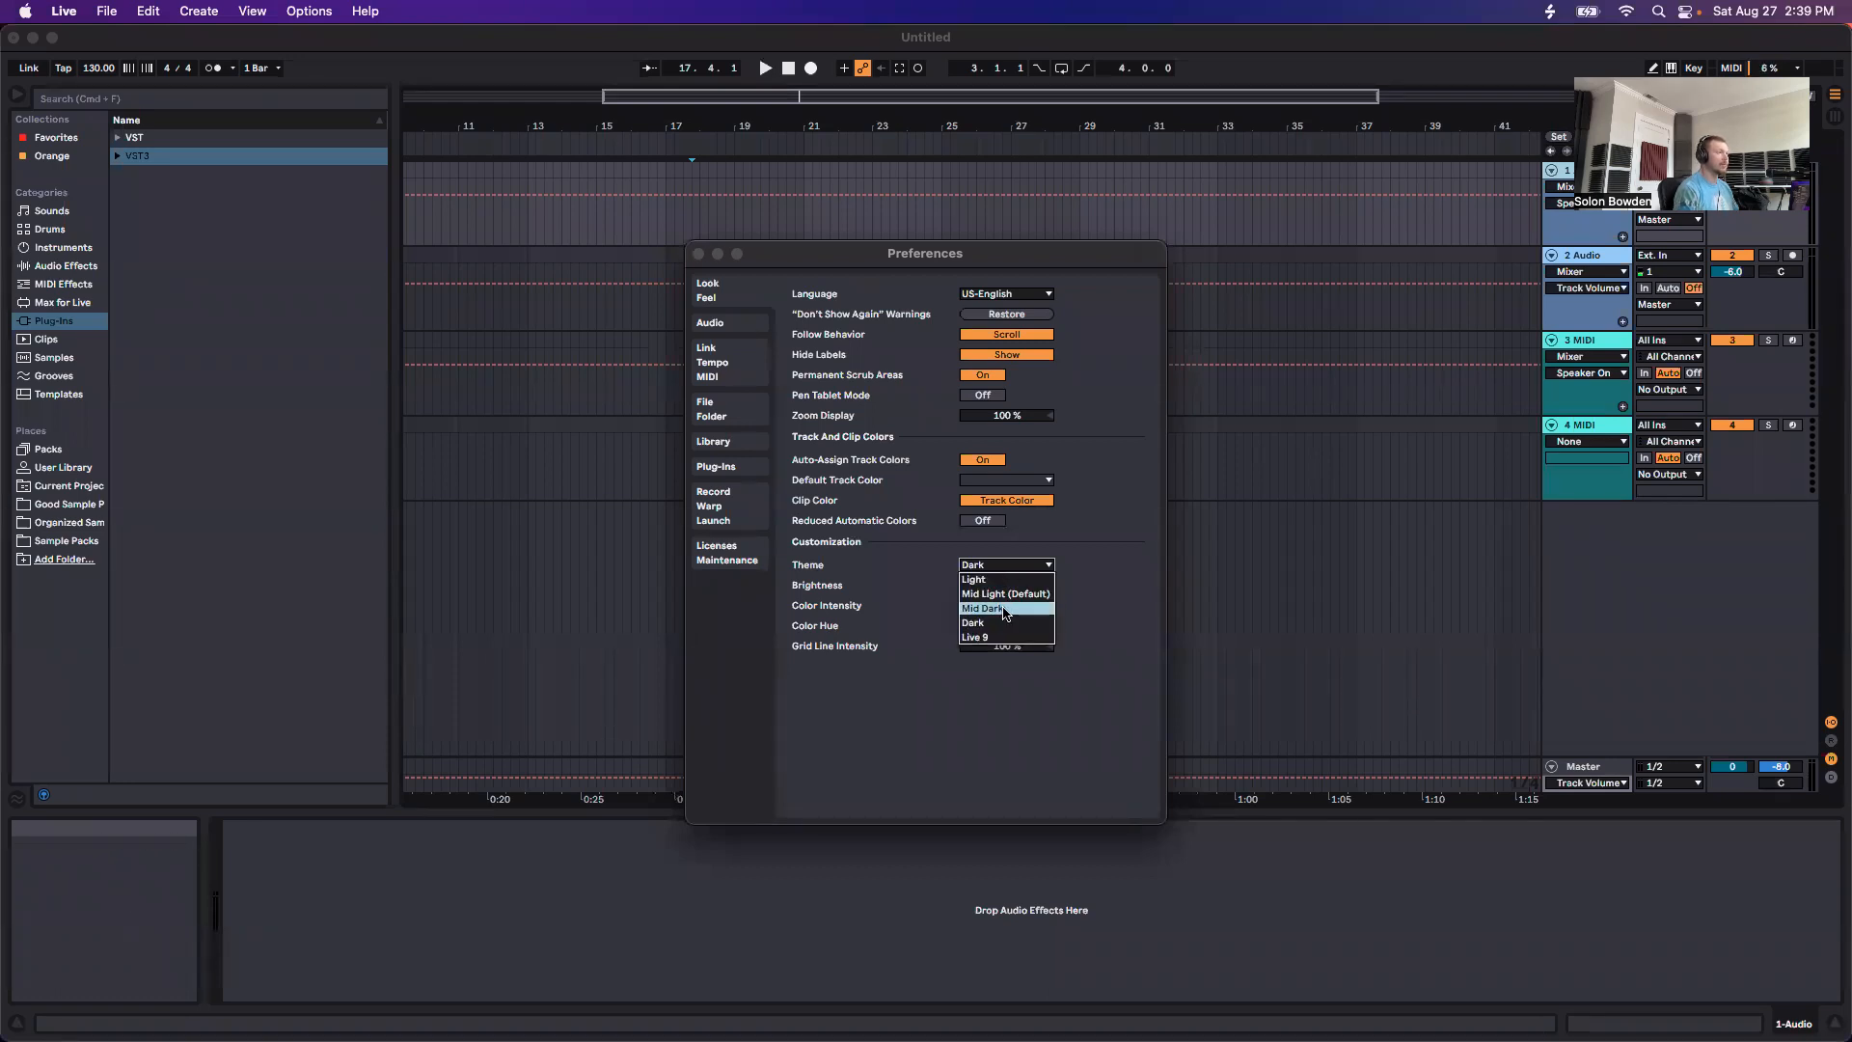
click(1003, 609)
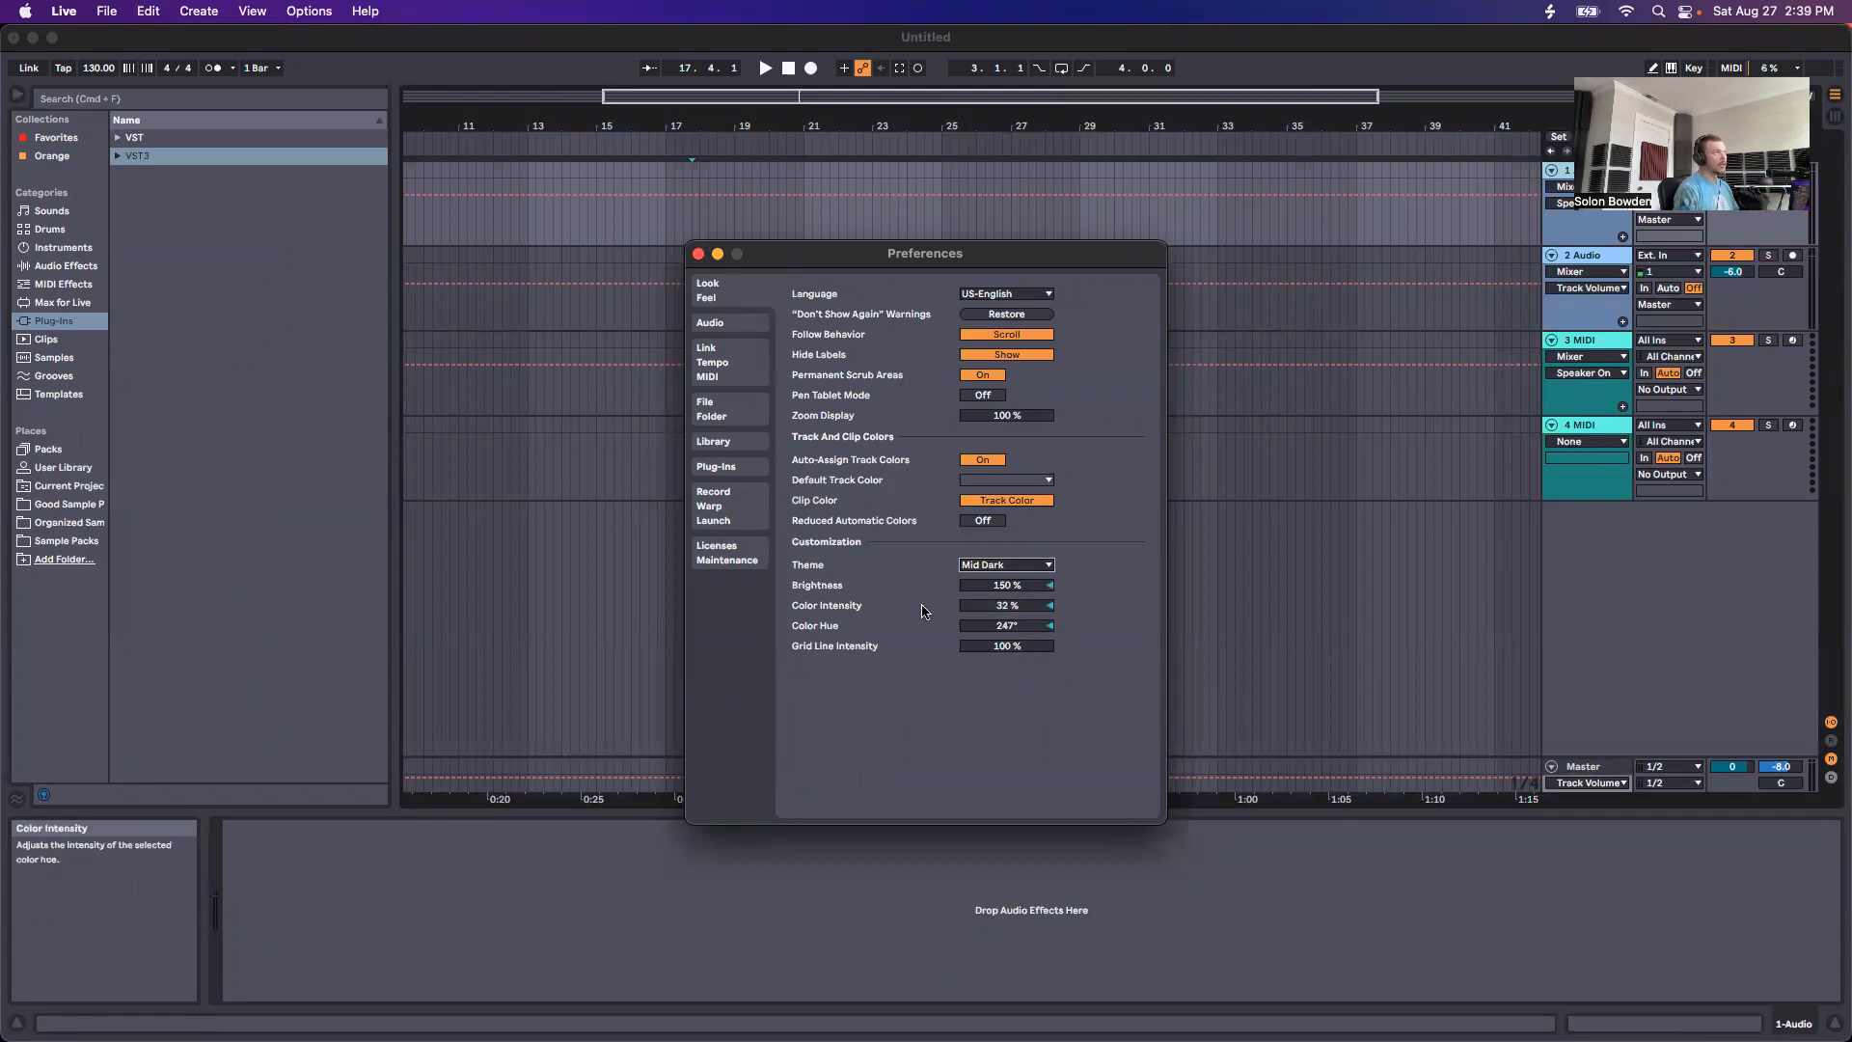
click(698, 255)
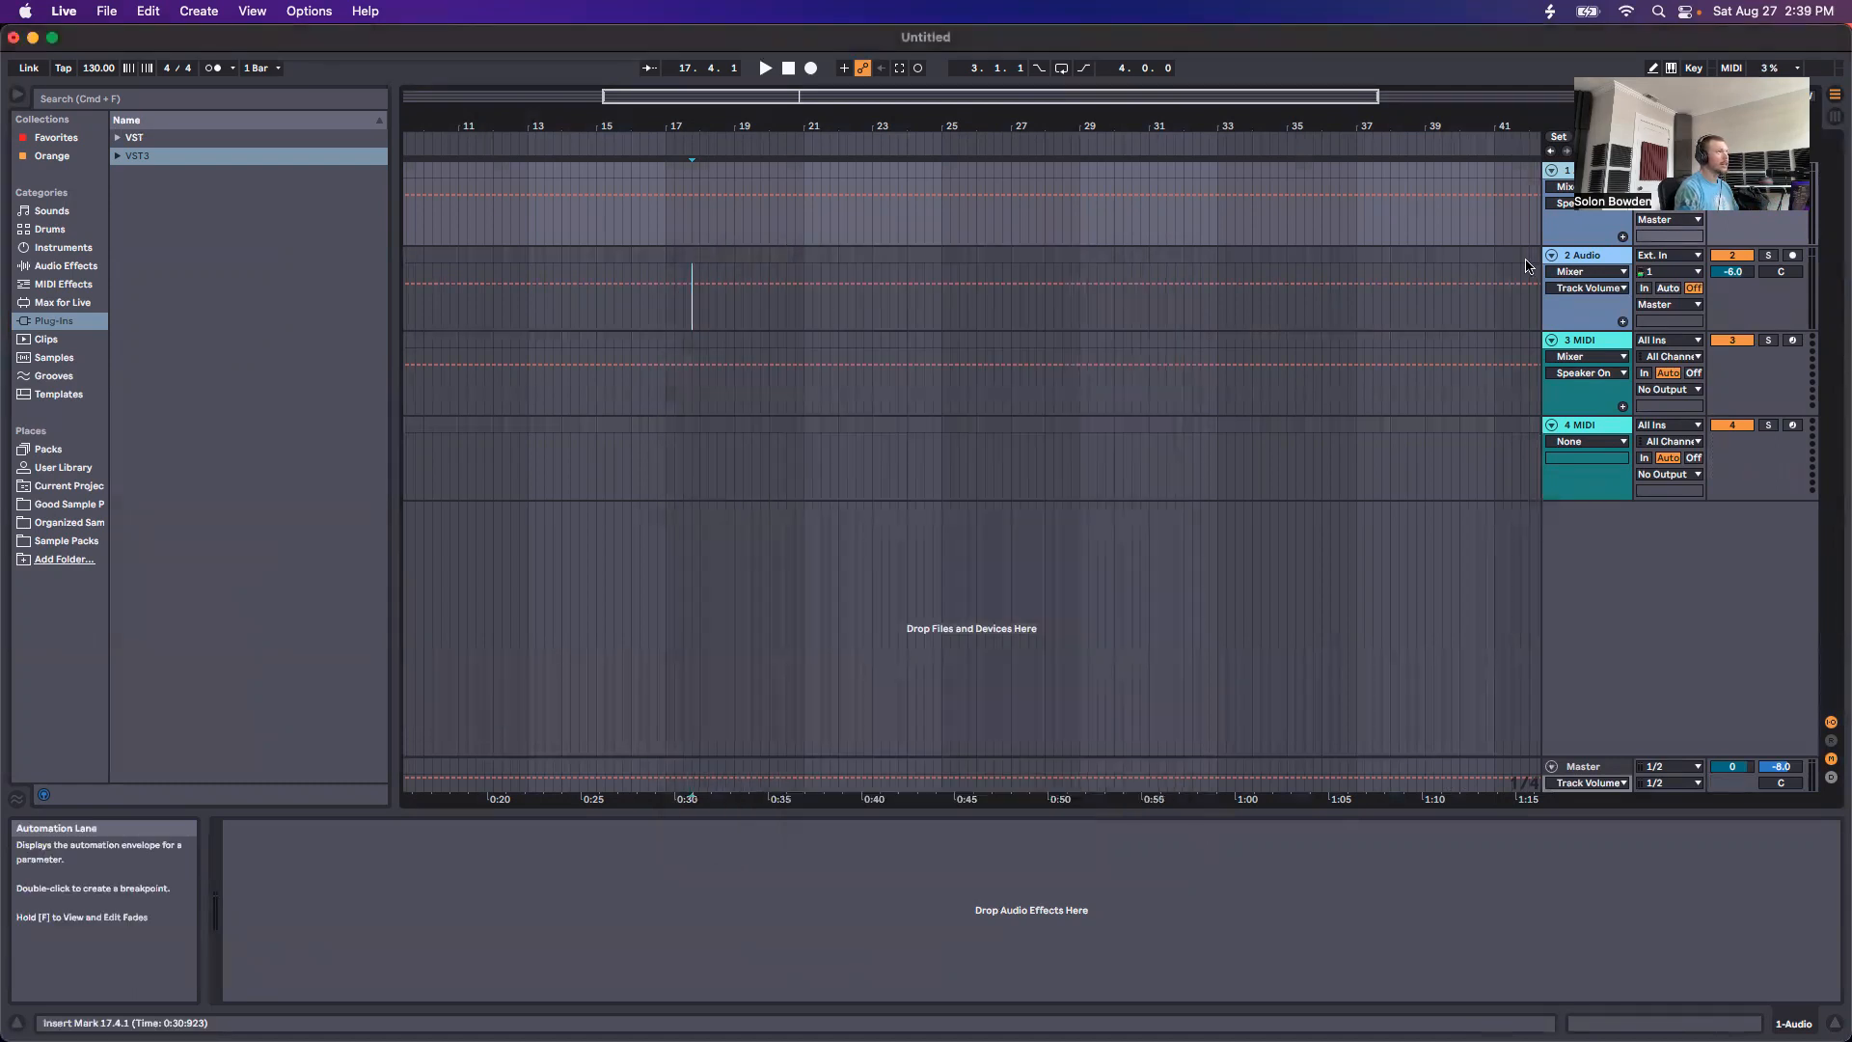
Step: Search the browser for operator and add the Operator instrument to the 3 MIDI track
click(1582, 342)
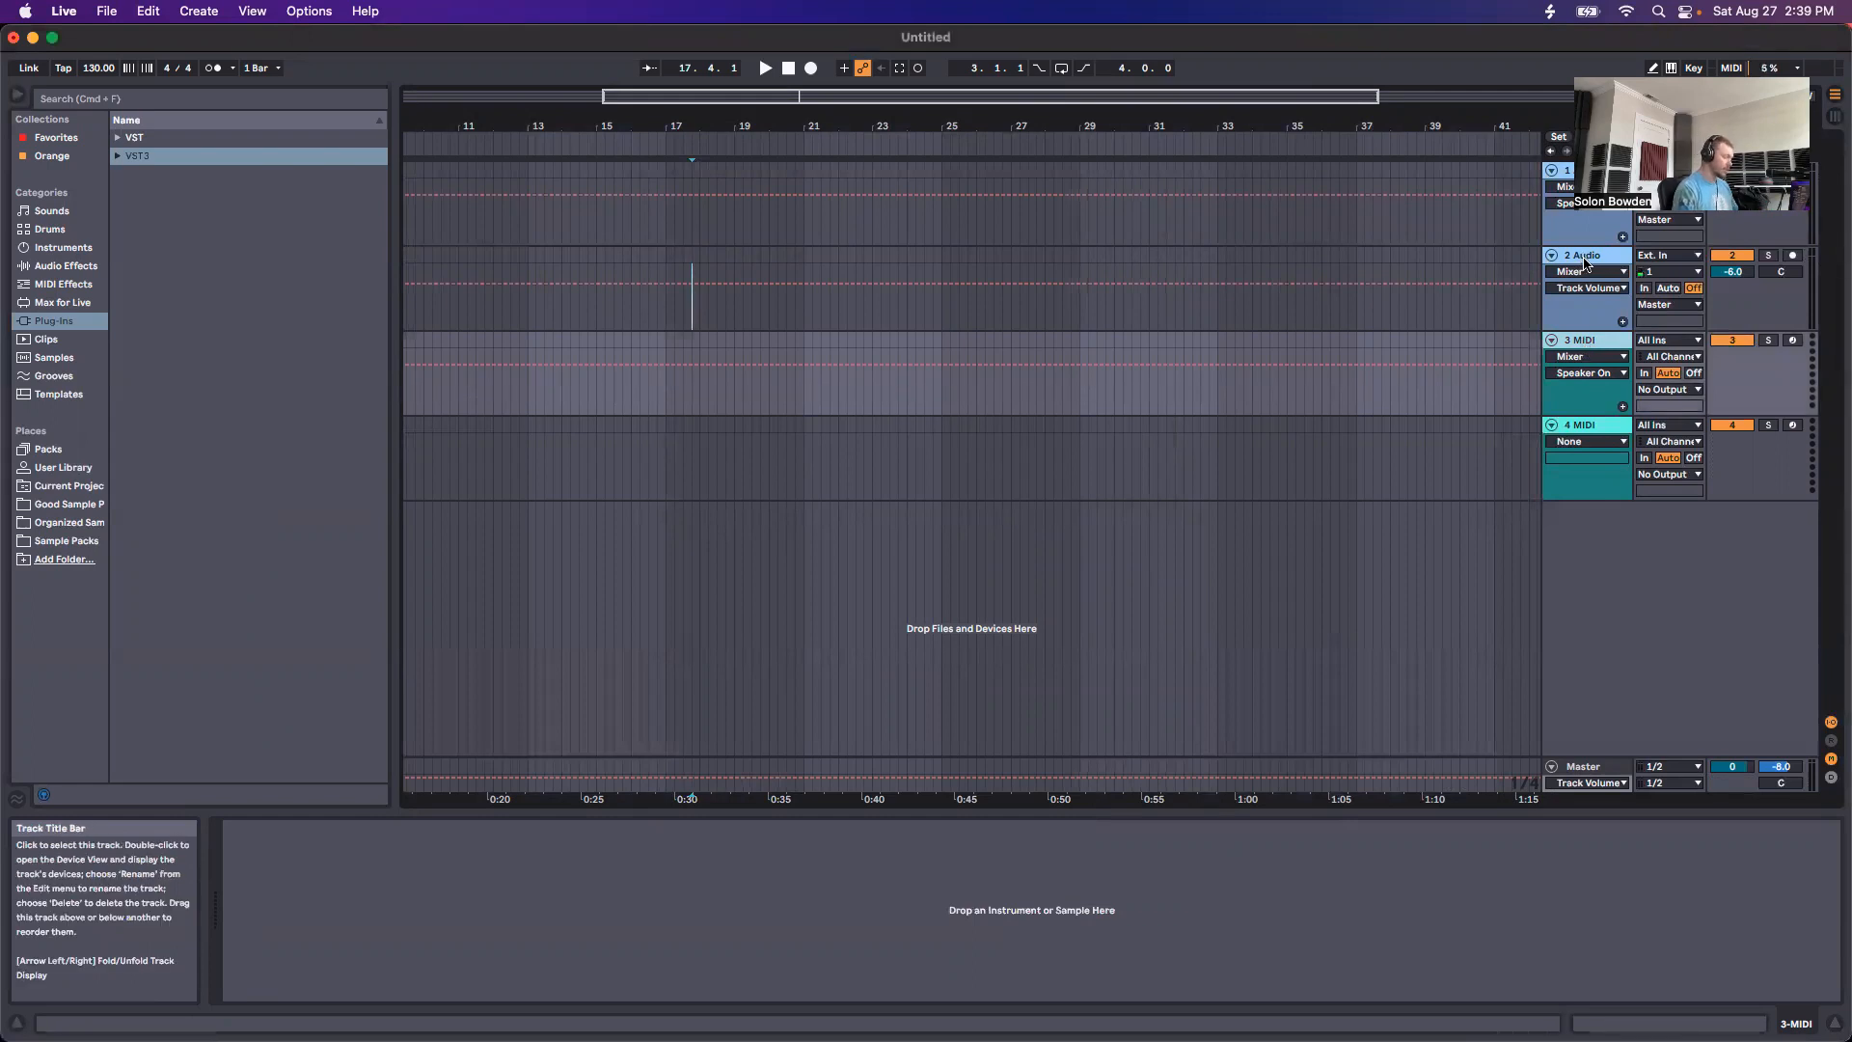
key(super+f)
text(operator)
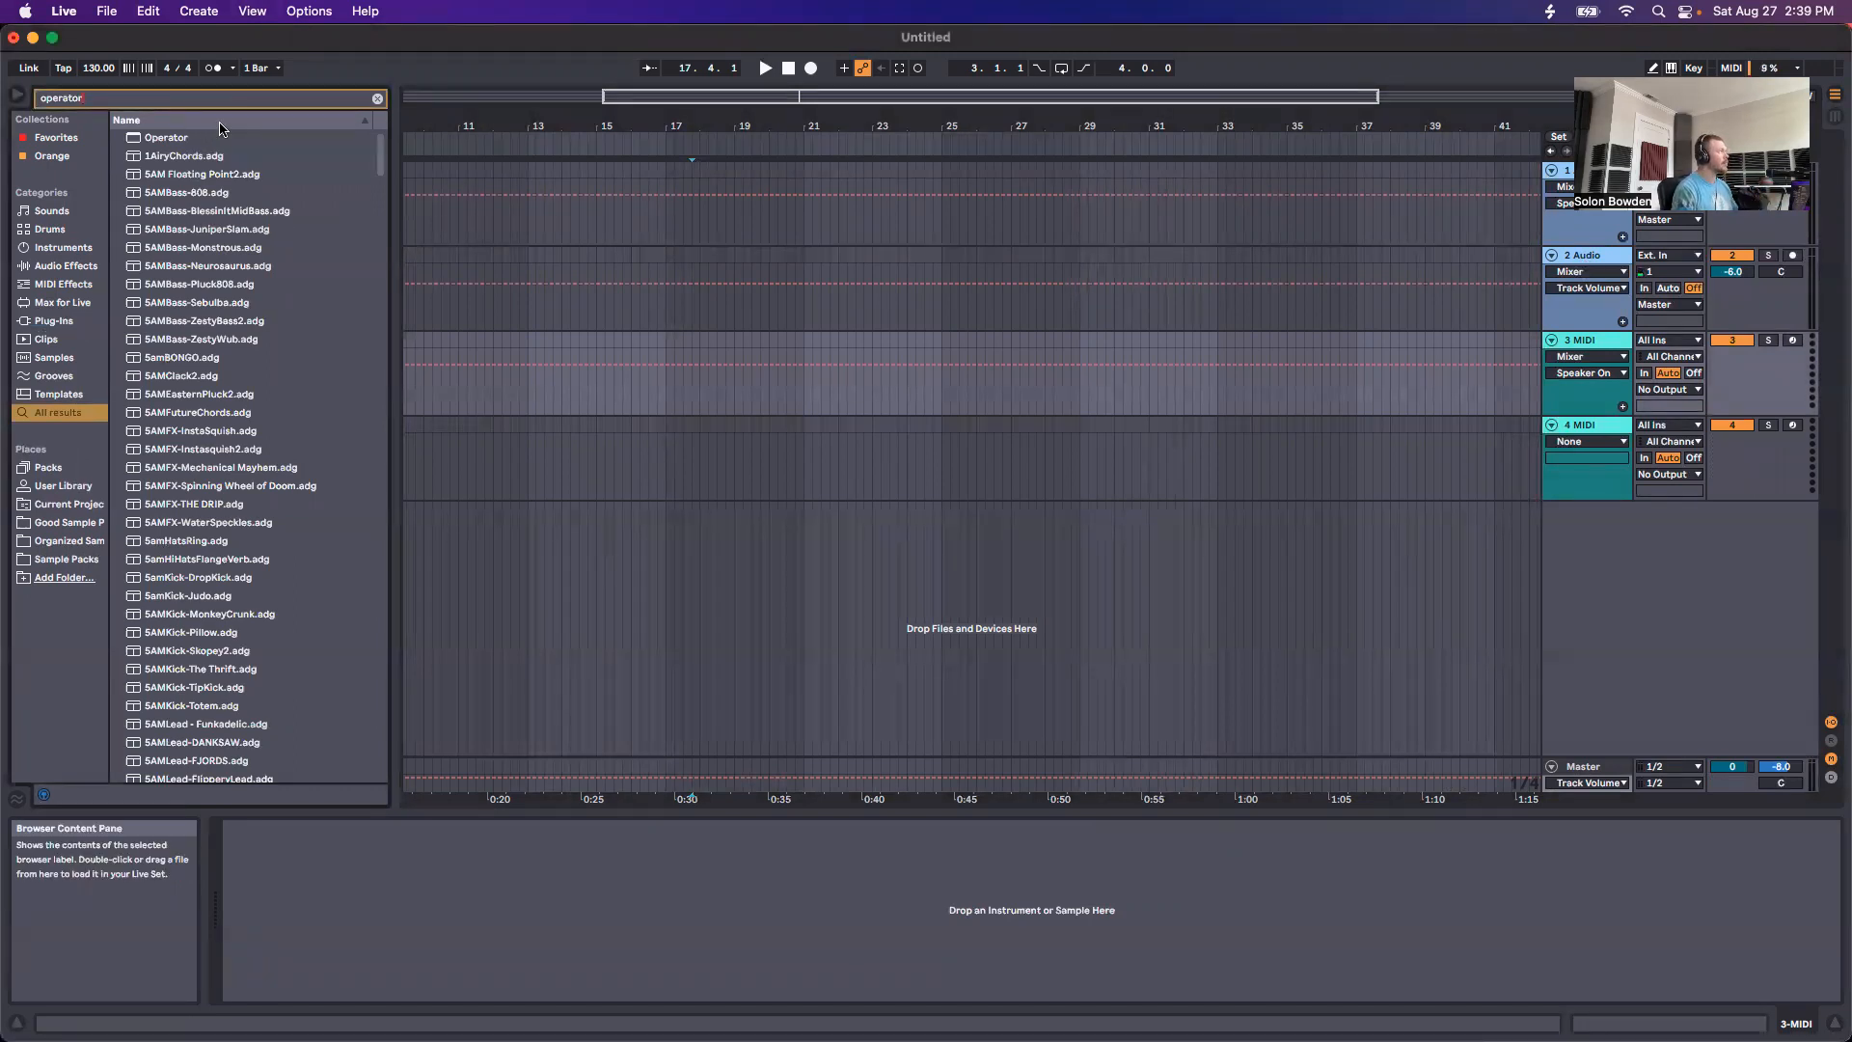
drag(166, 140, 415, 903)
Step: Add EQ Eight and Utility with their default presets after Operator on the third track
key(super+f)
text(eq eight)
key(Down)
key(Return)
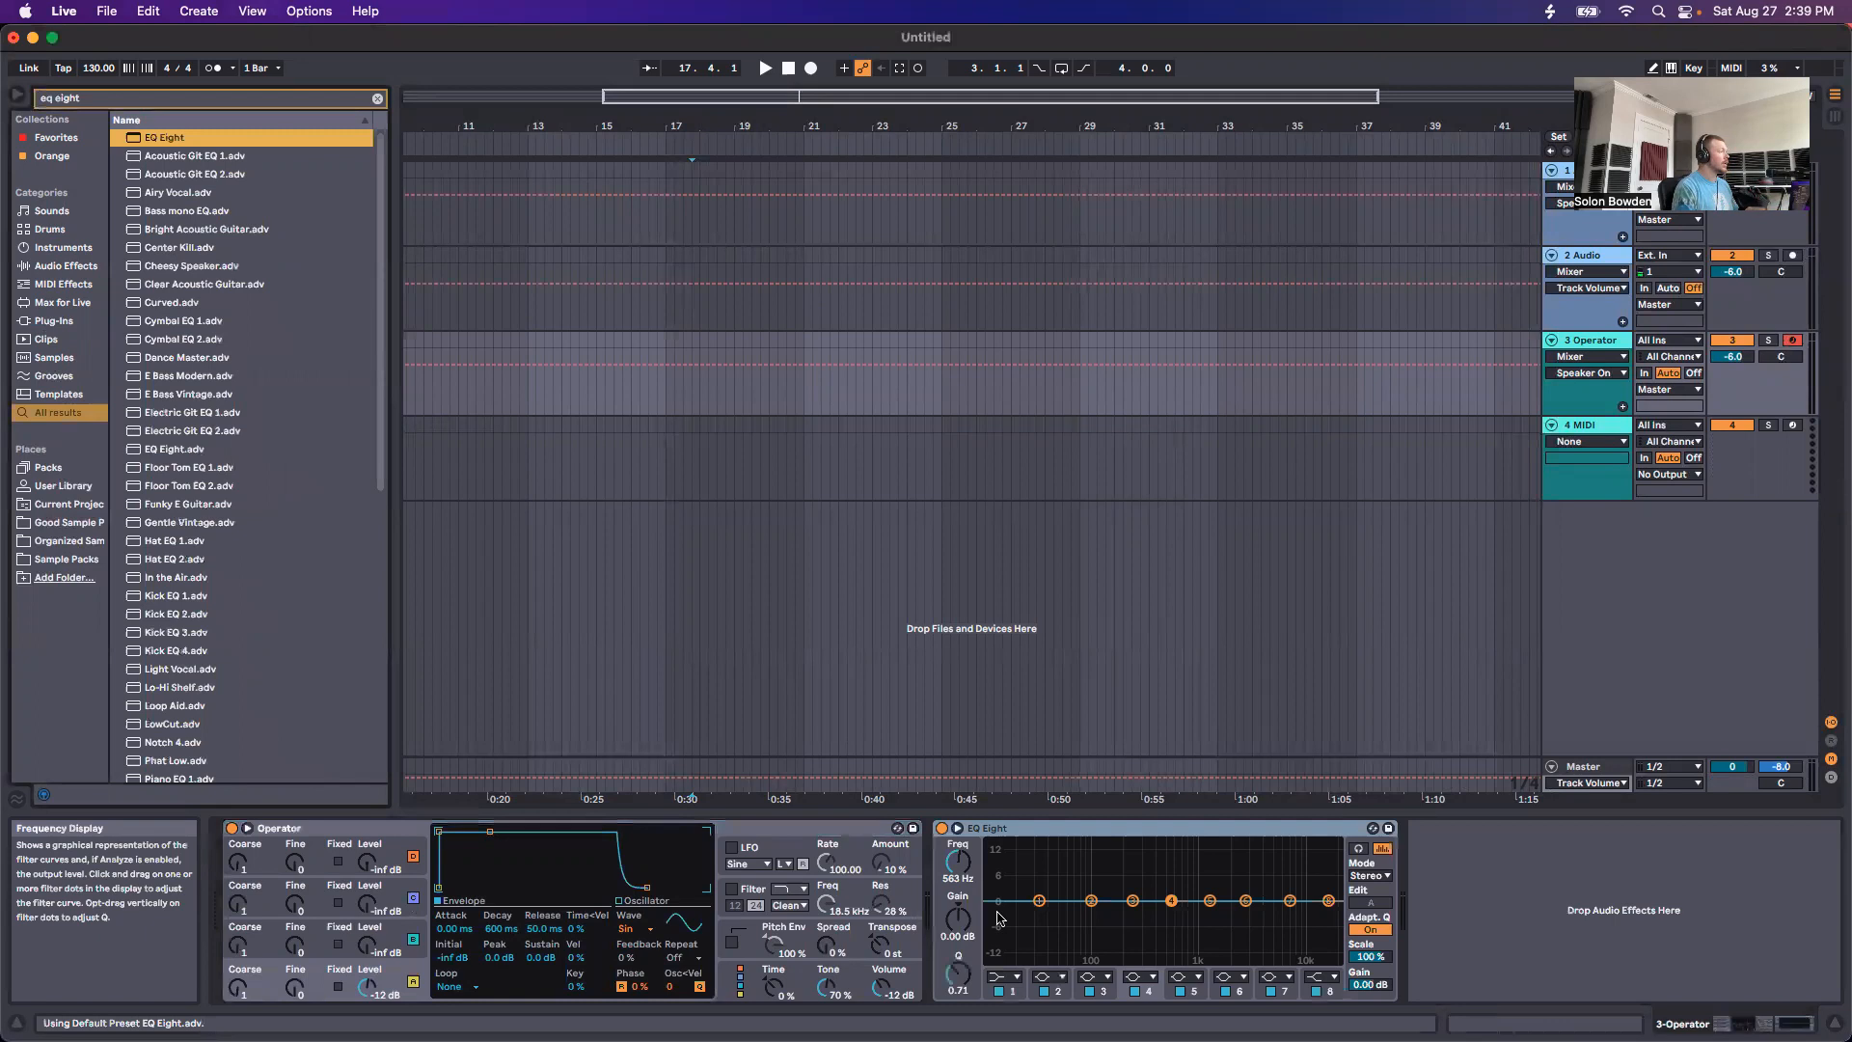
key(super+f)
text(utility)
key(Down)
key(Return)
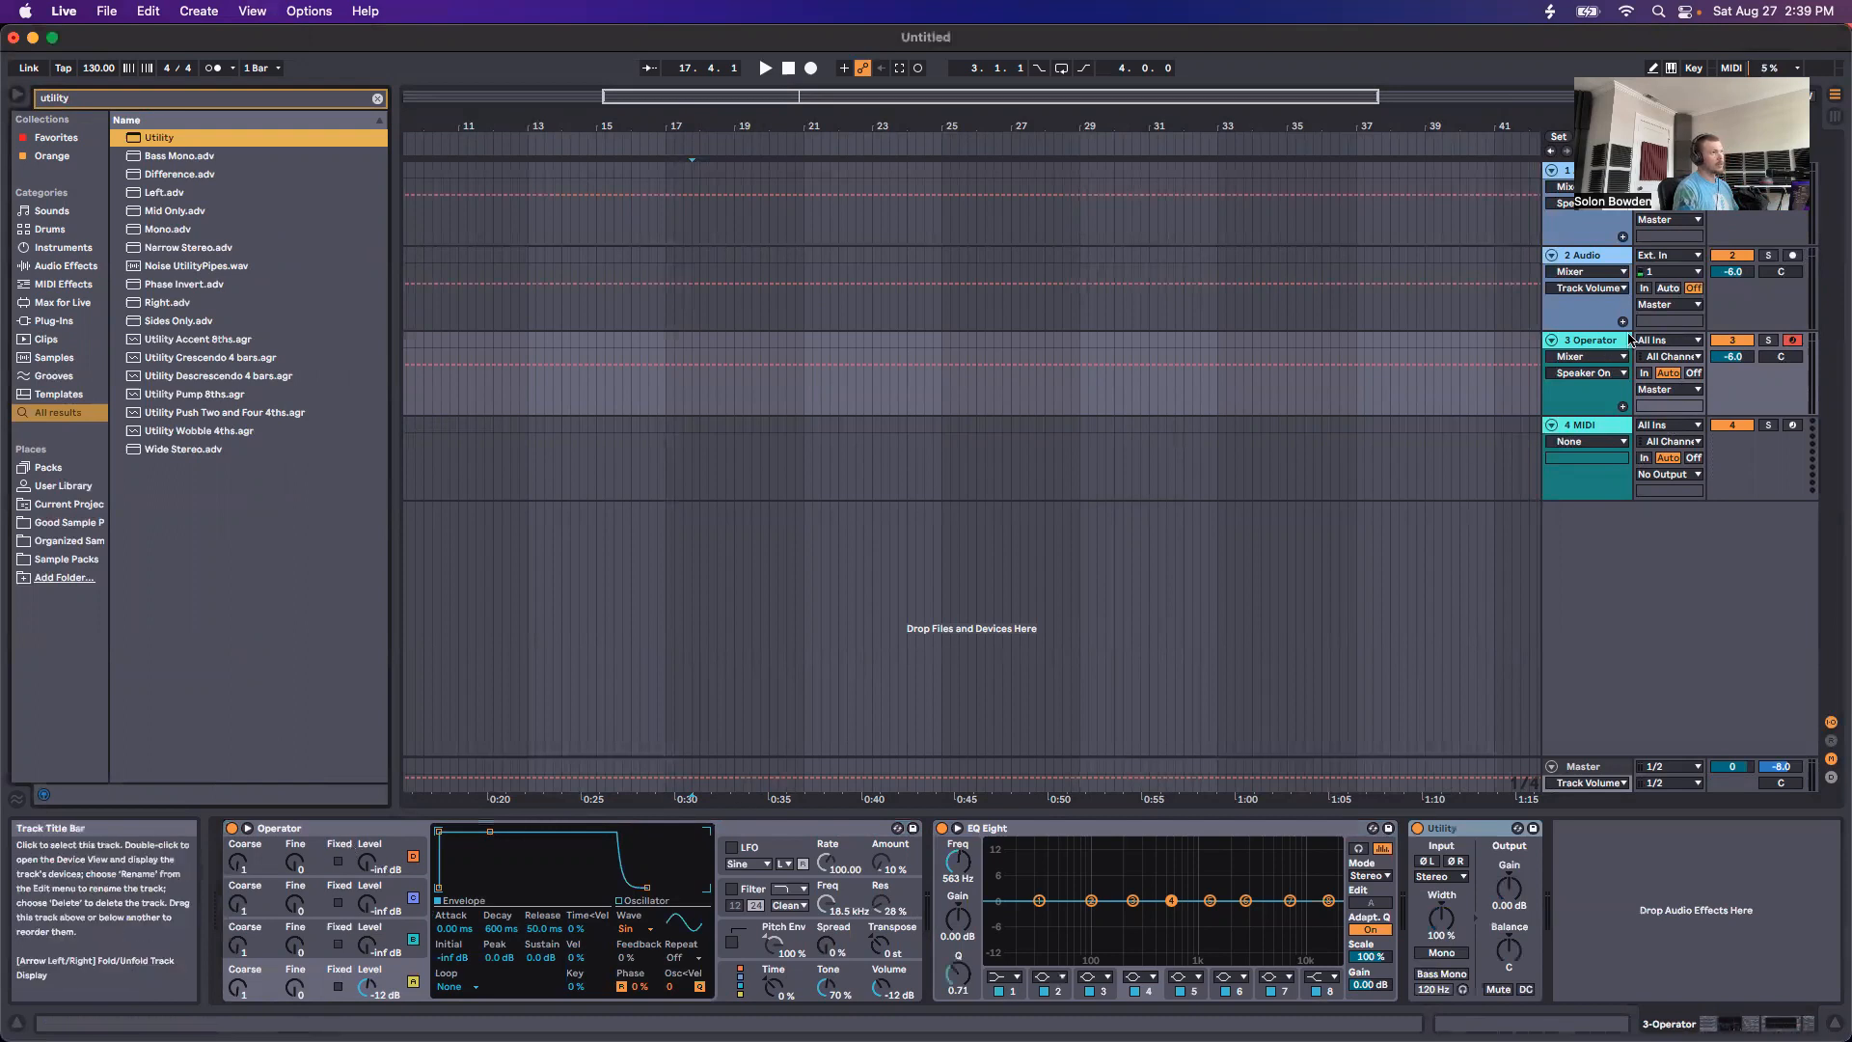
Step: Insert a new audio track and a new MIDI track below 3 Operator, and show the new audio track's devices
right_click(1597, 340)
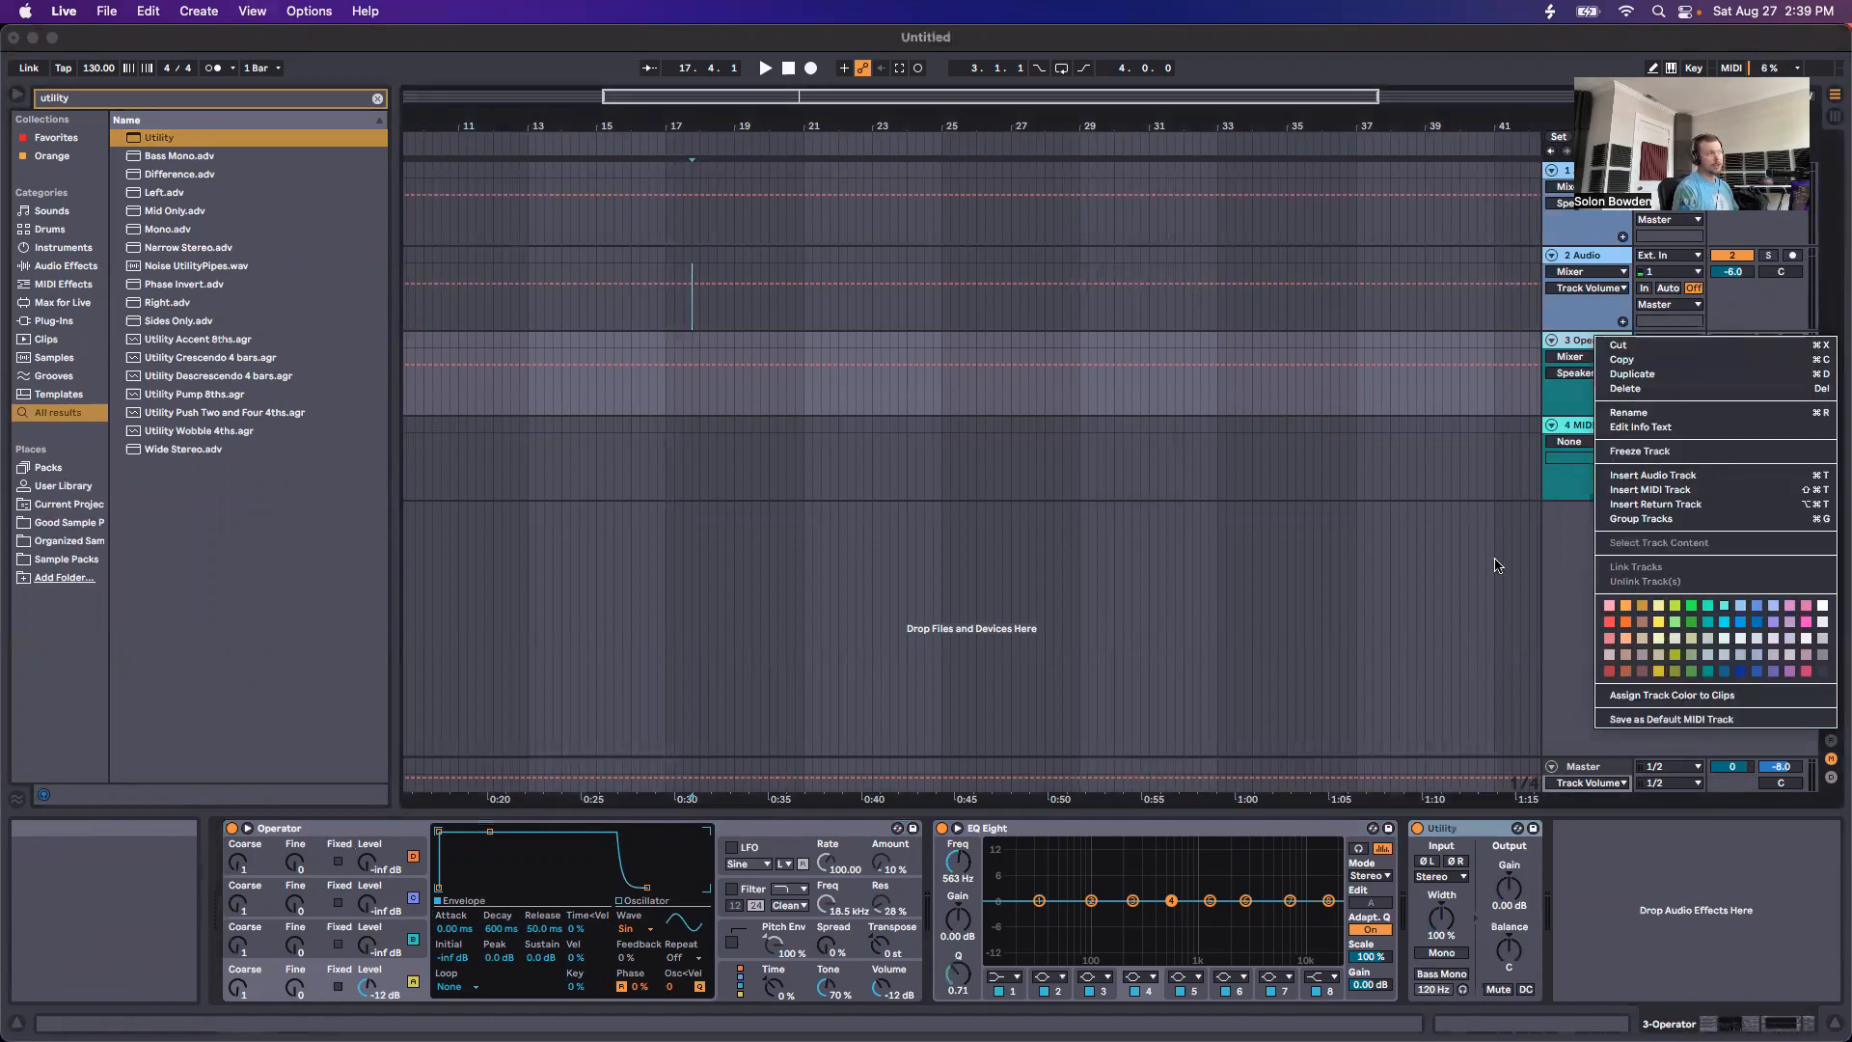
click(1346, 452)
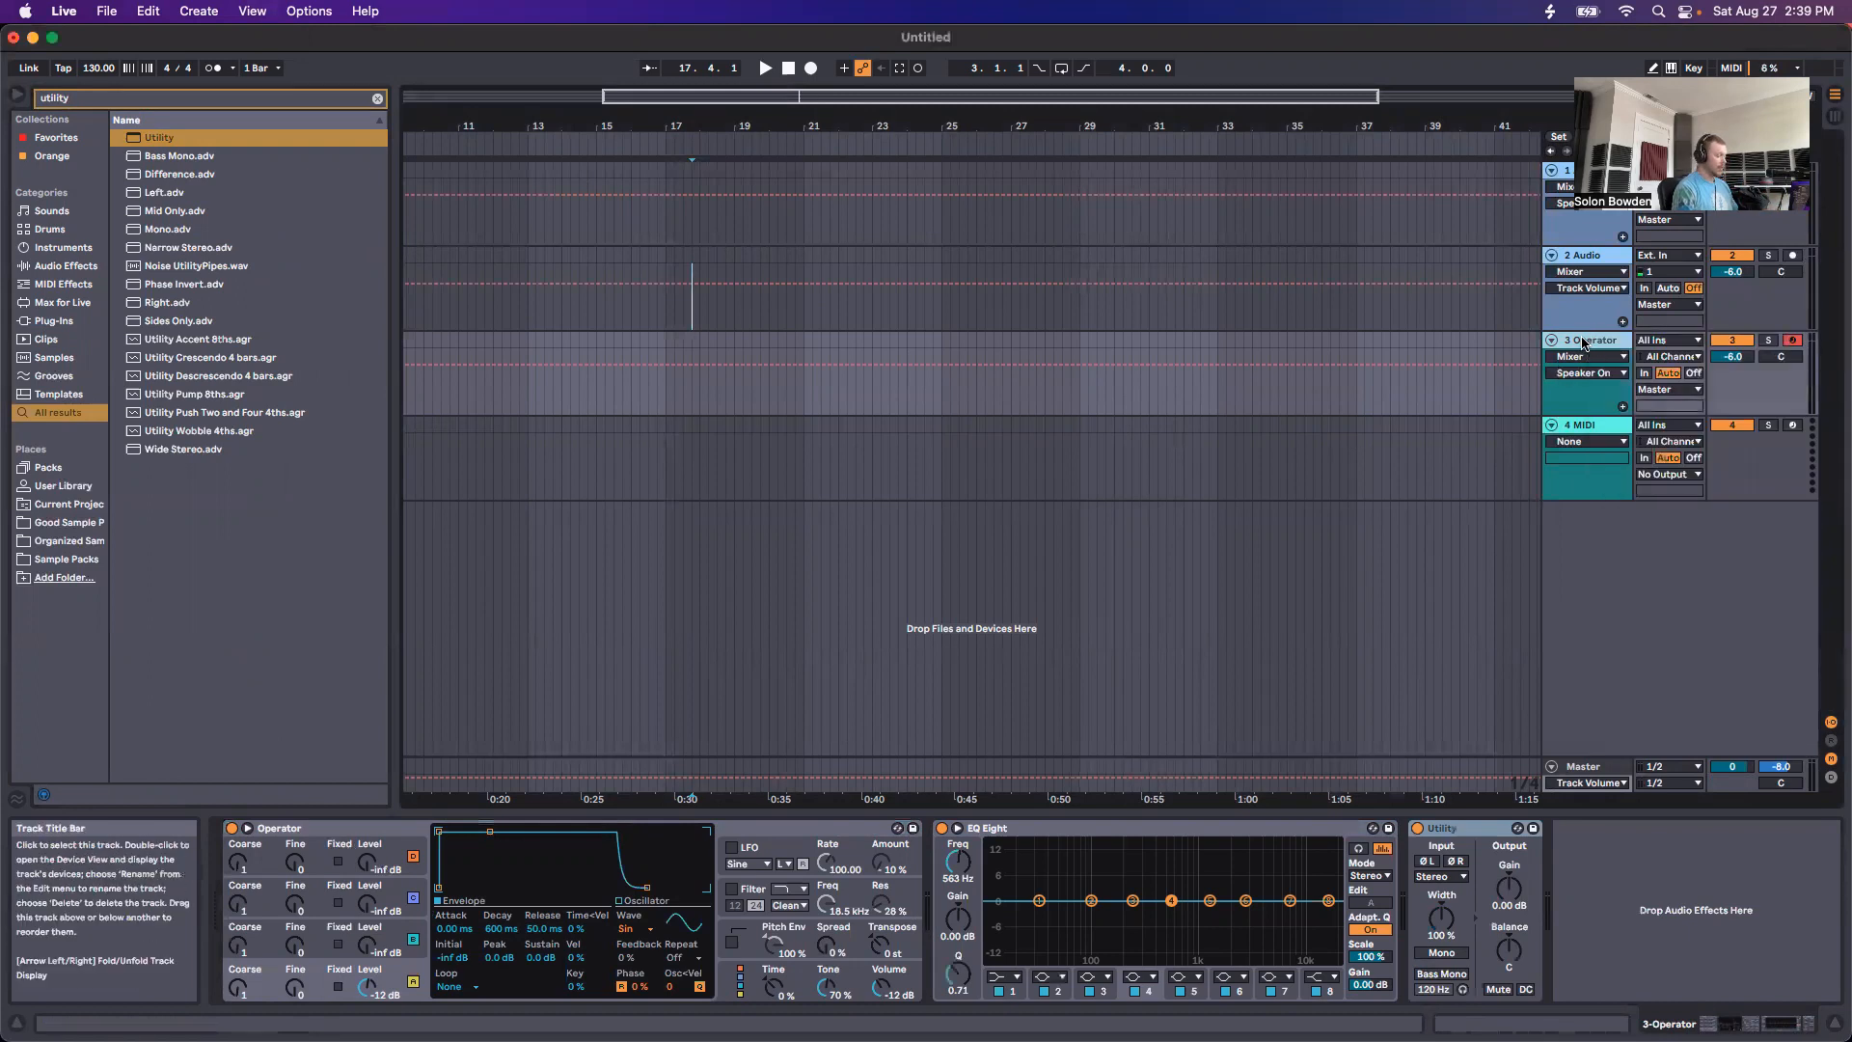
key(super+t)
key(super+shift+t)
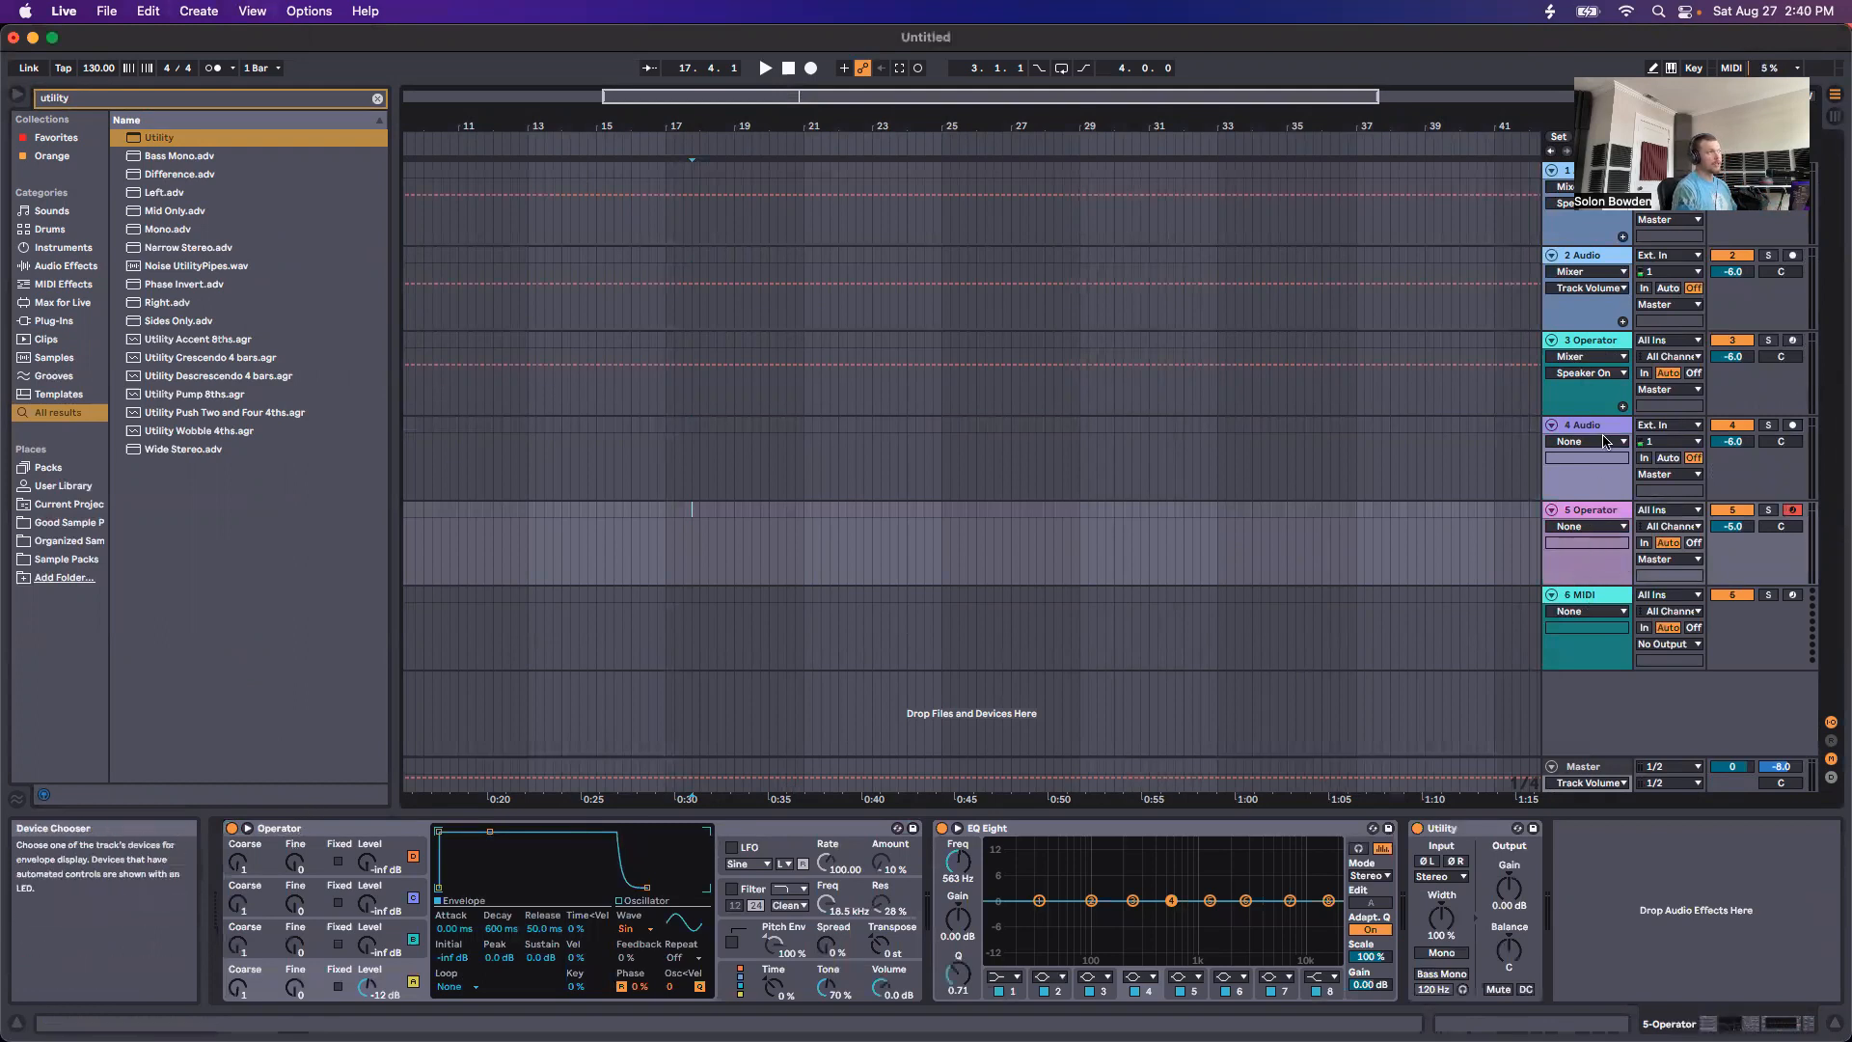
click(1601, 482)
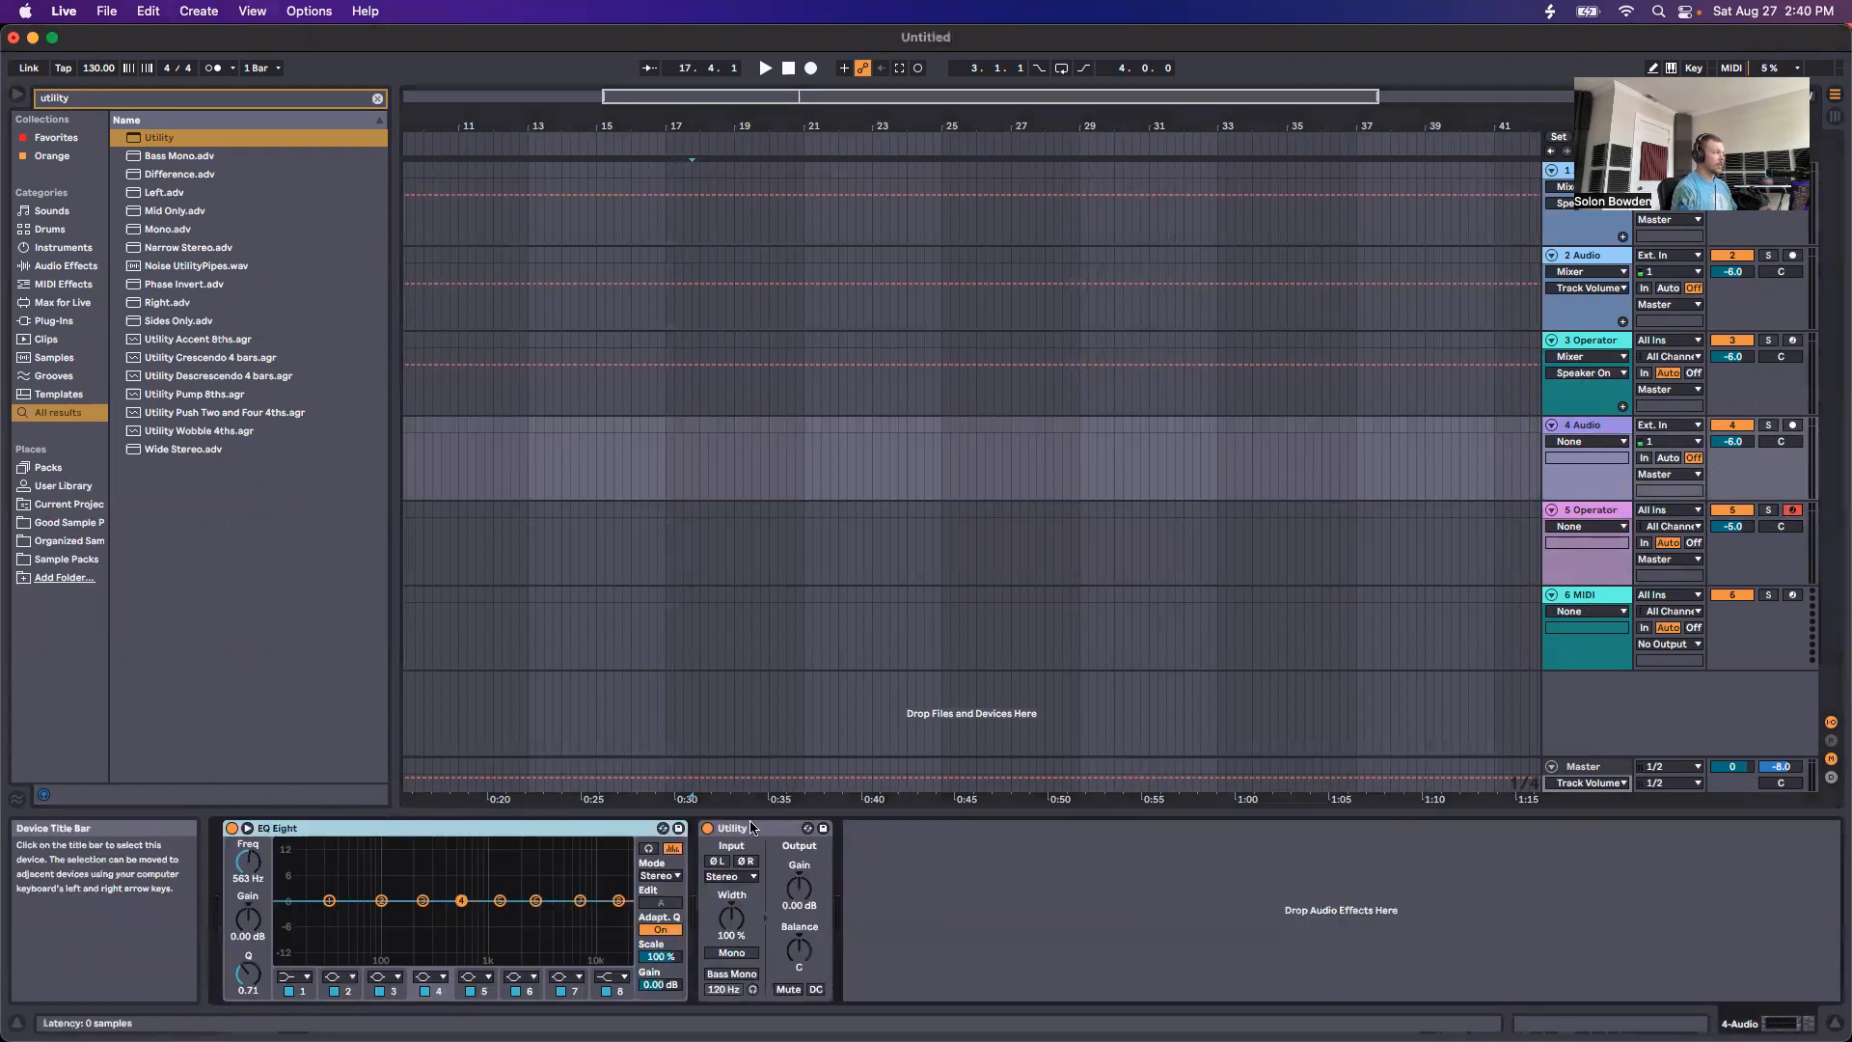
Step: Search for EQ Eight and Utility and add both effects to the 2 Audio track
click(1582, 257)
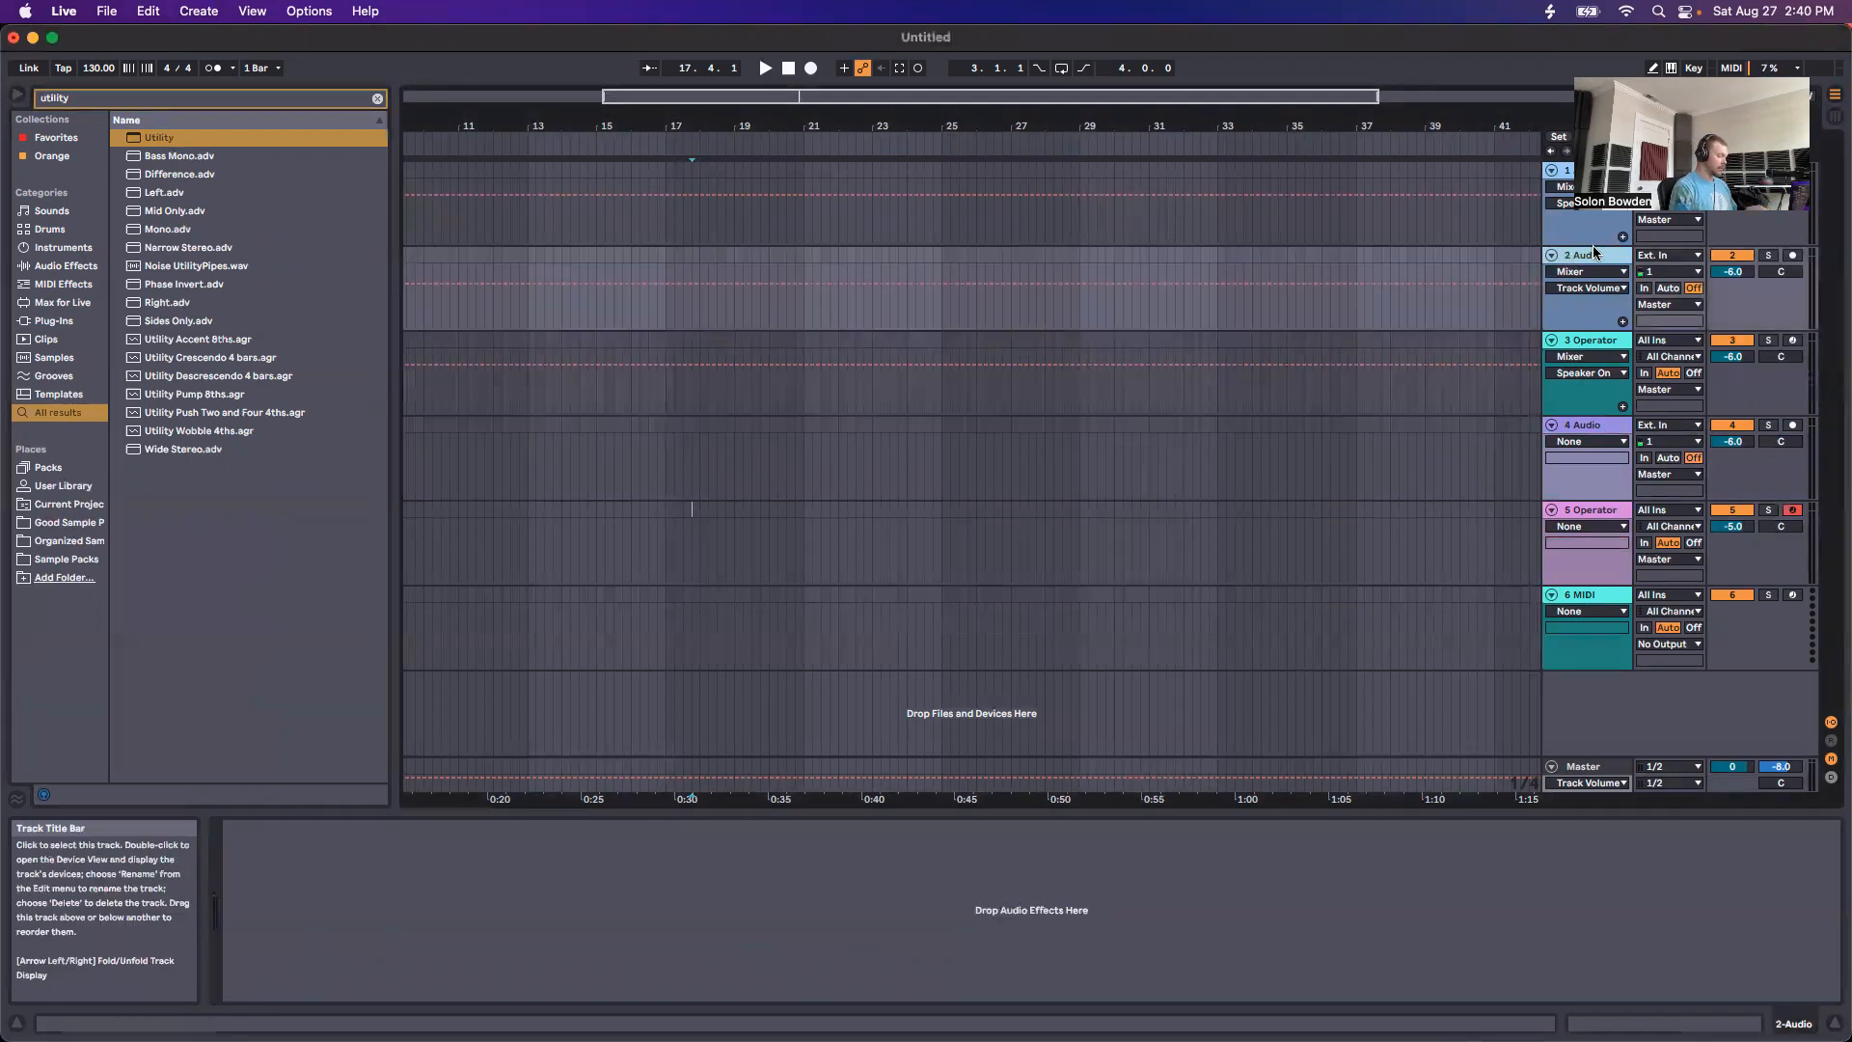
key(super+f)
text(eq eight)
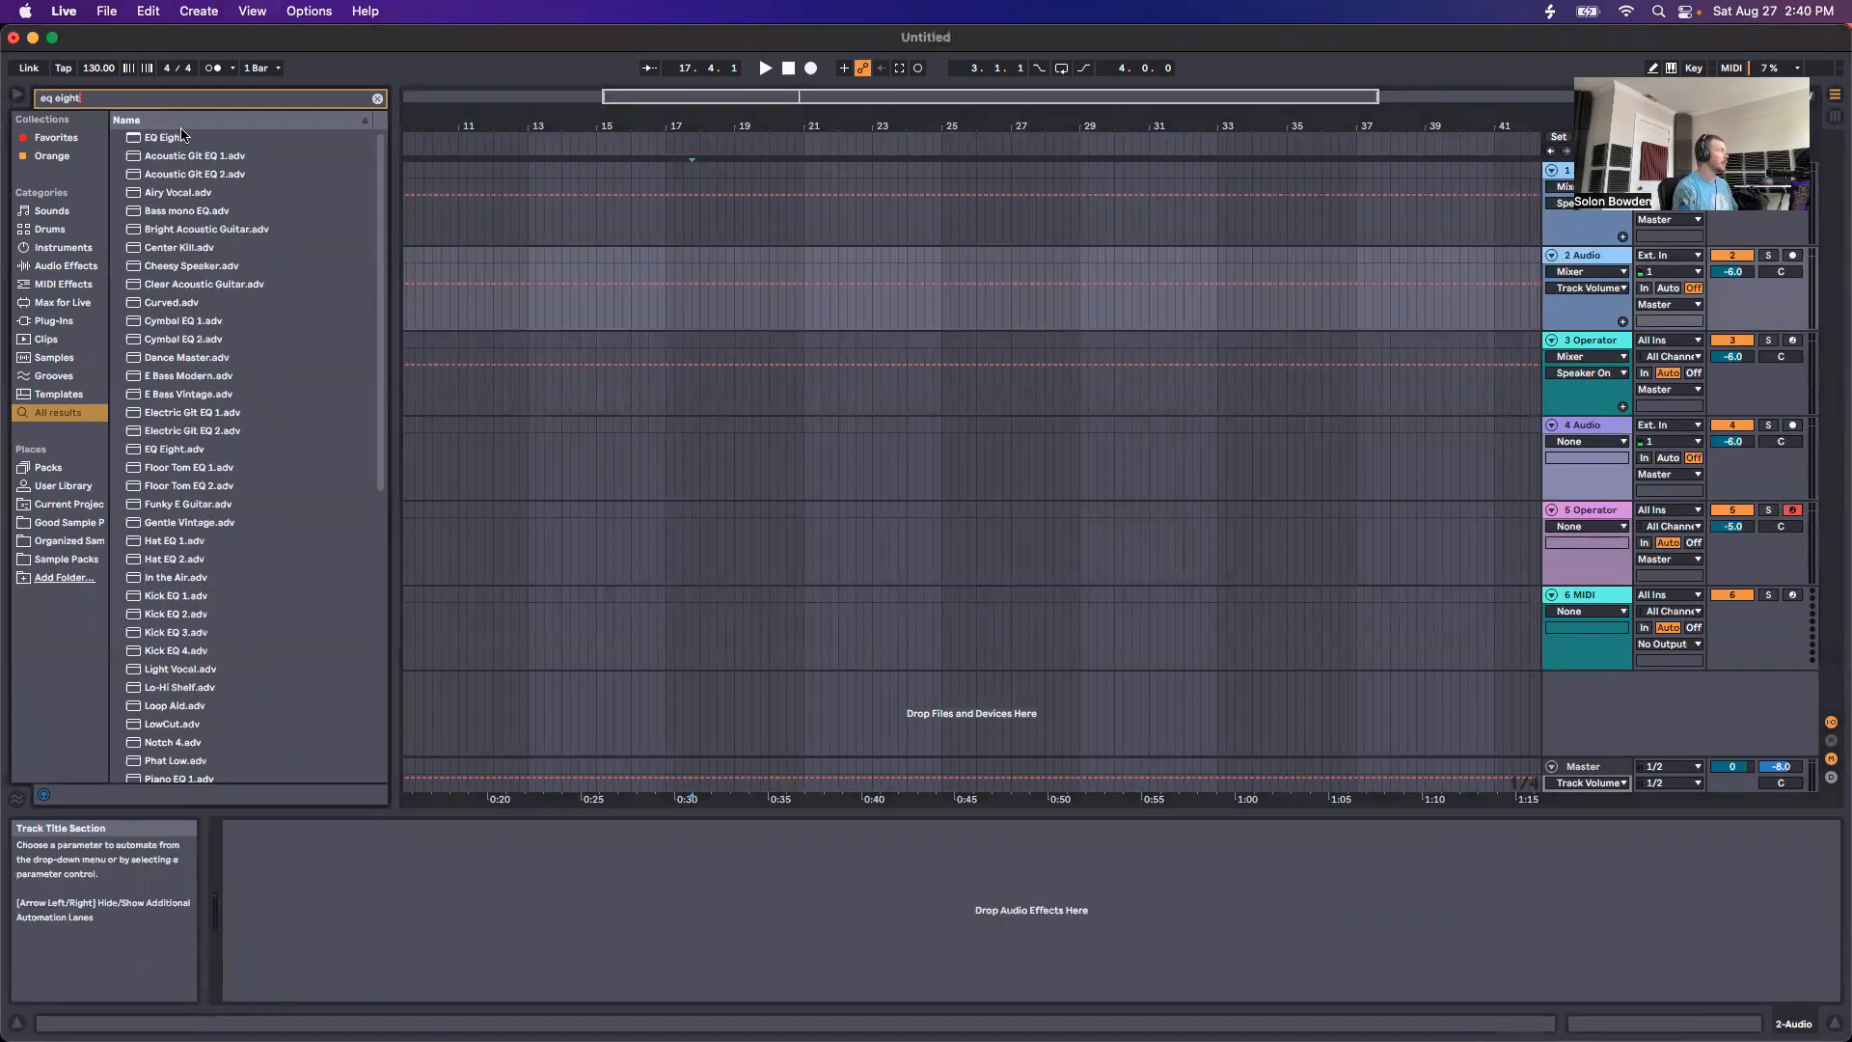
key(Return)
key(super+f)
text(utility)
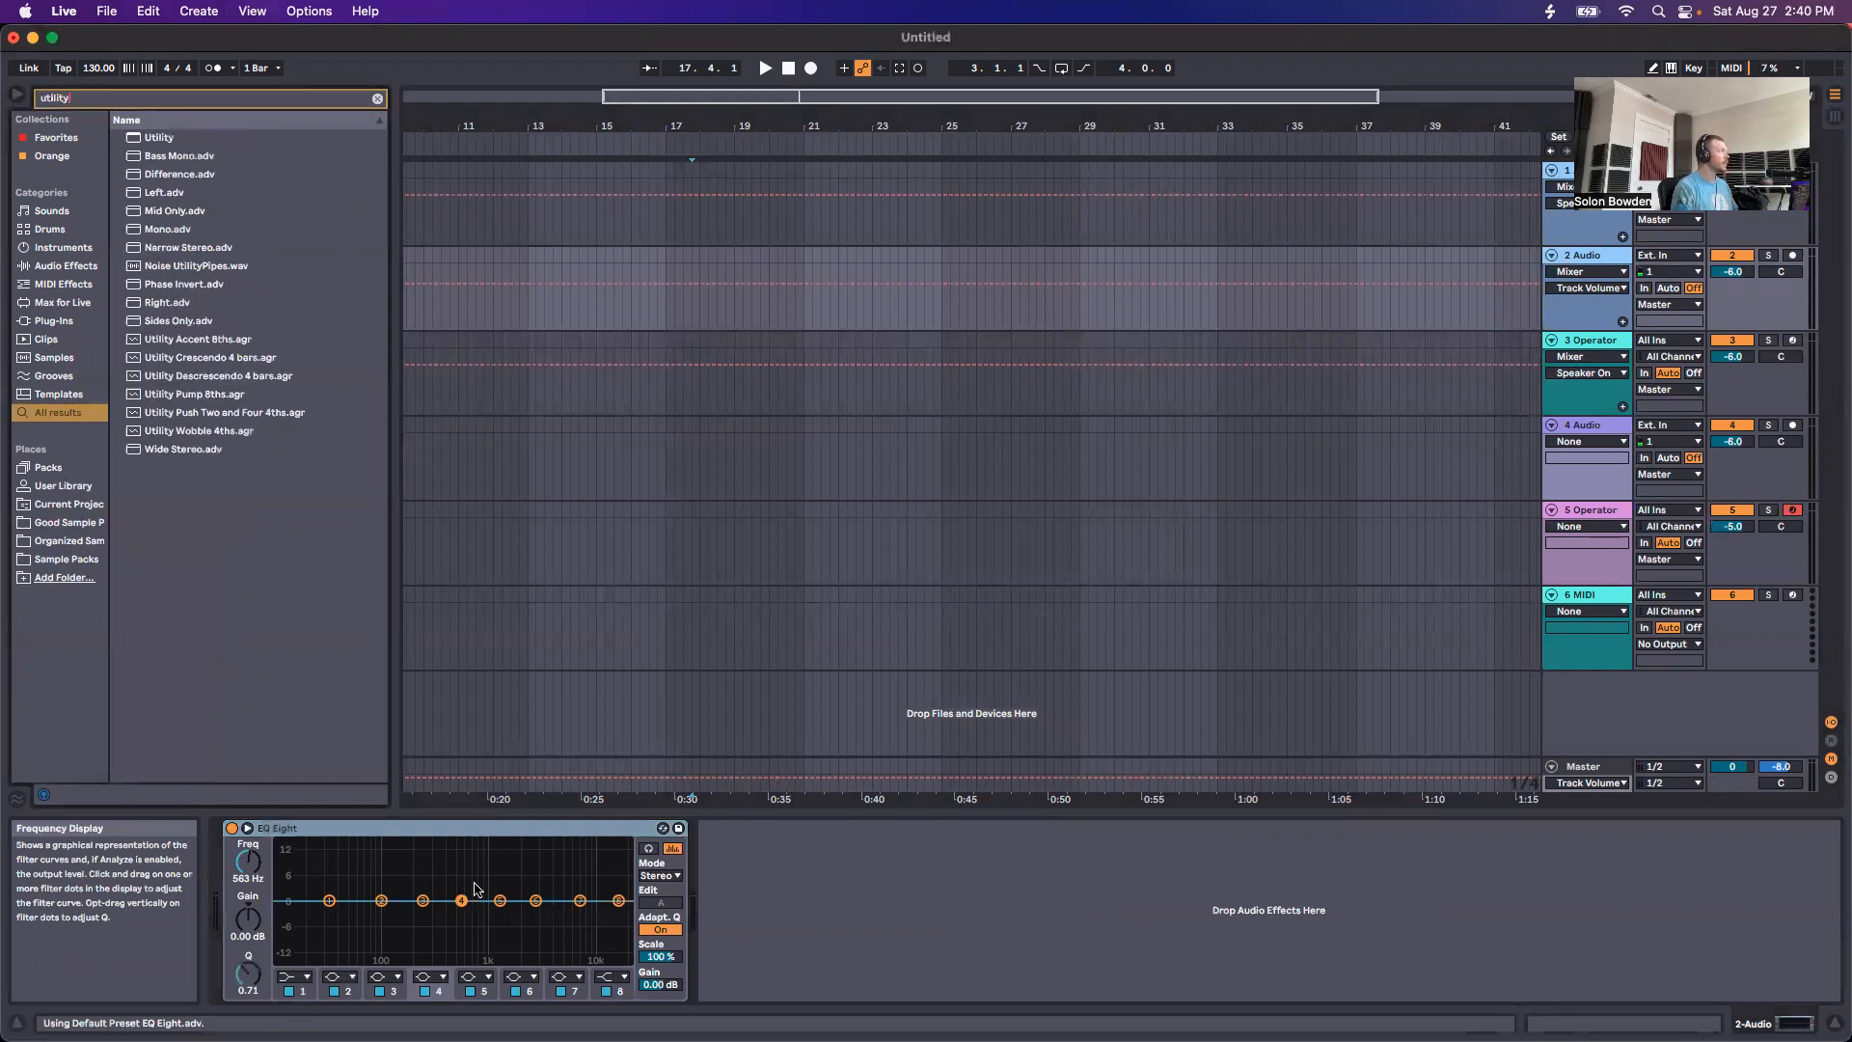
key(Return)
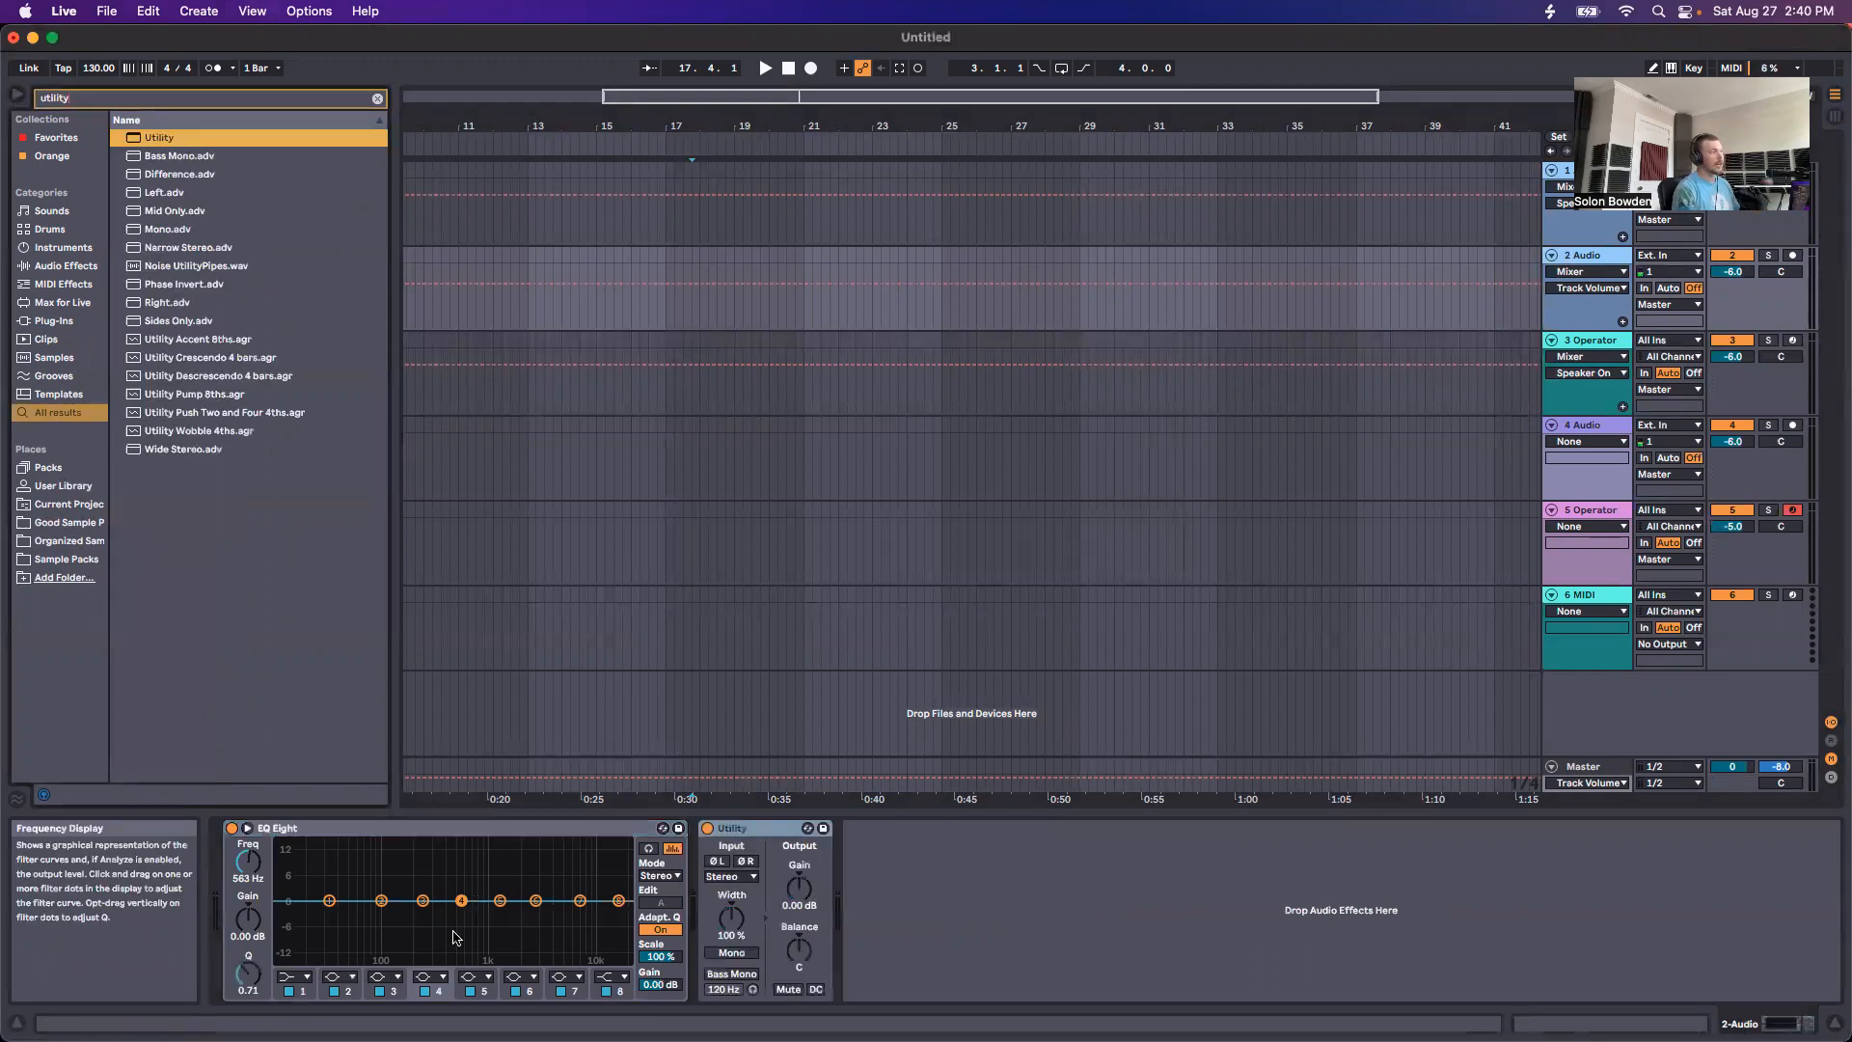
drag(159, 137, 967, 900)
key(Delete)
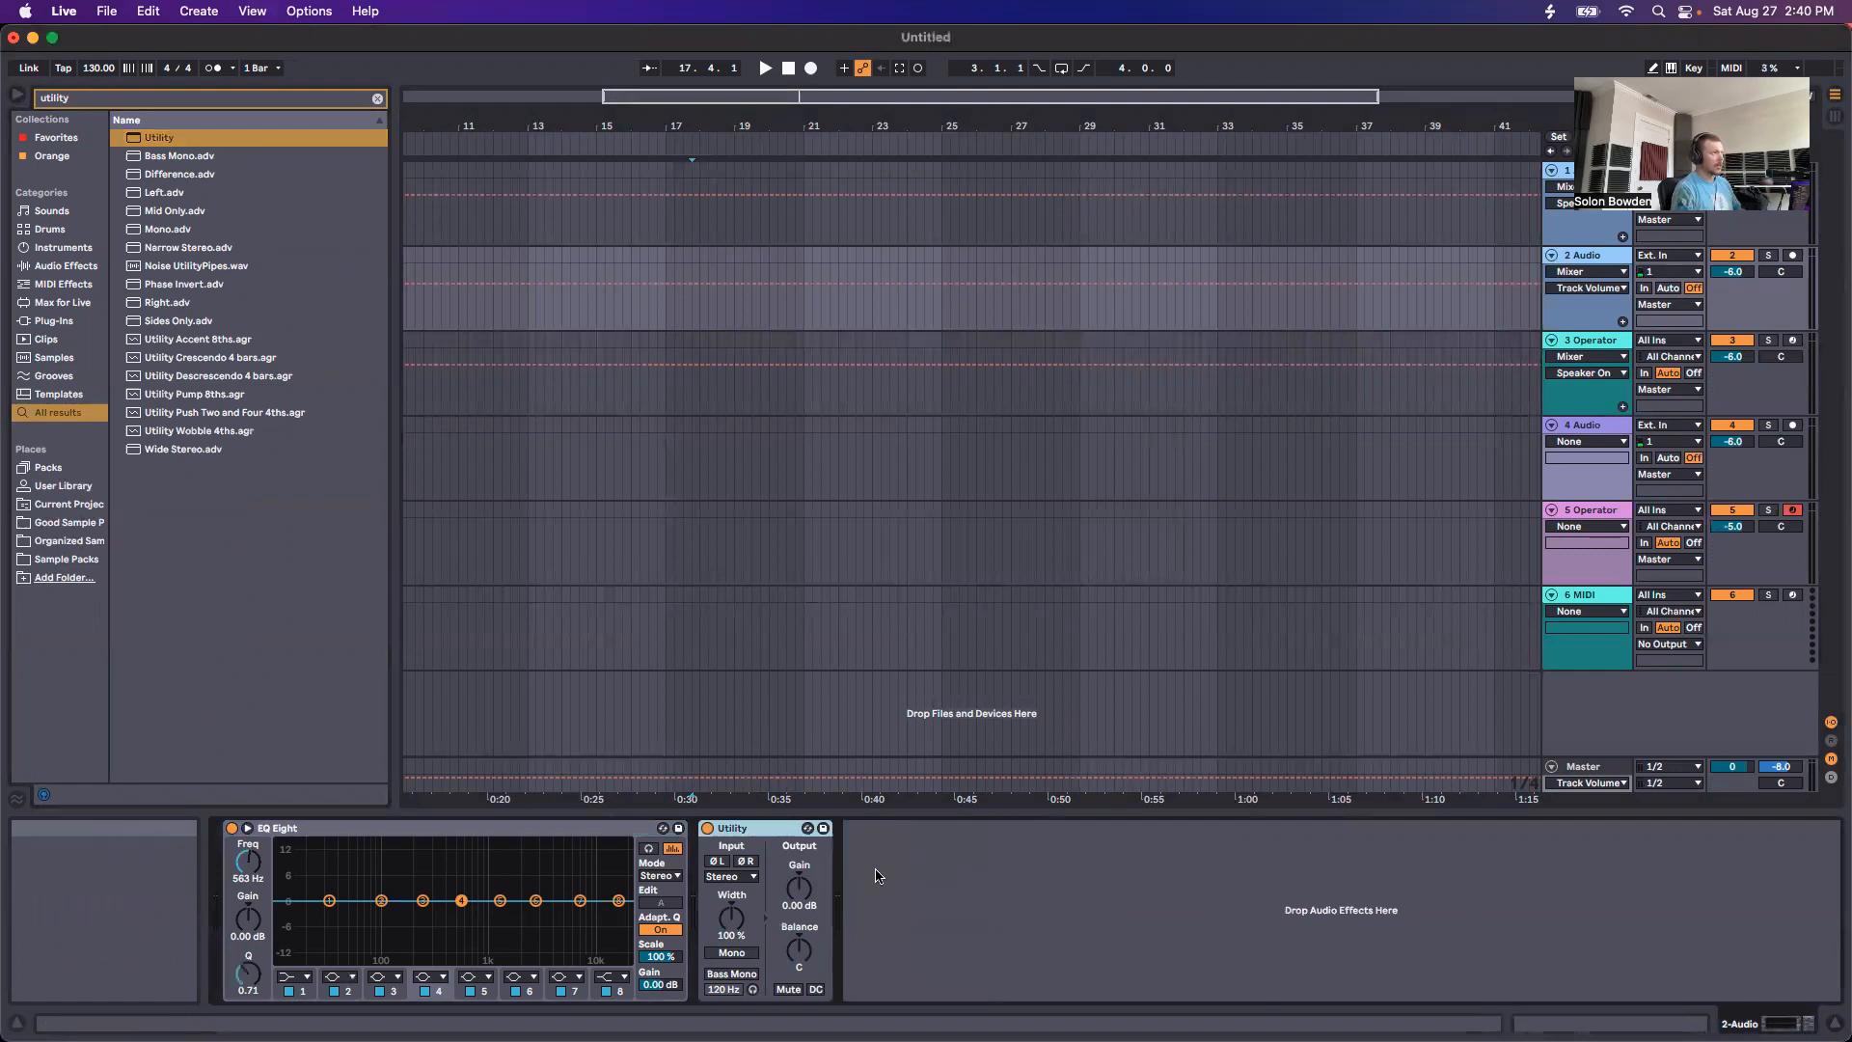
right_click(1593, 256)
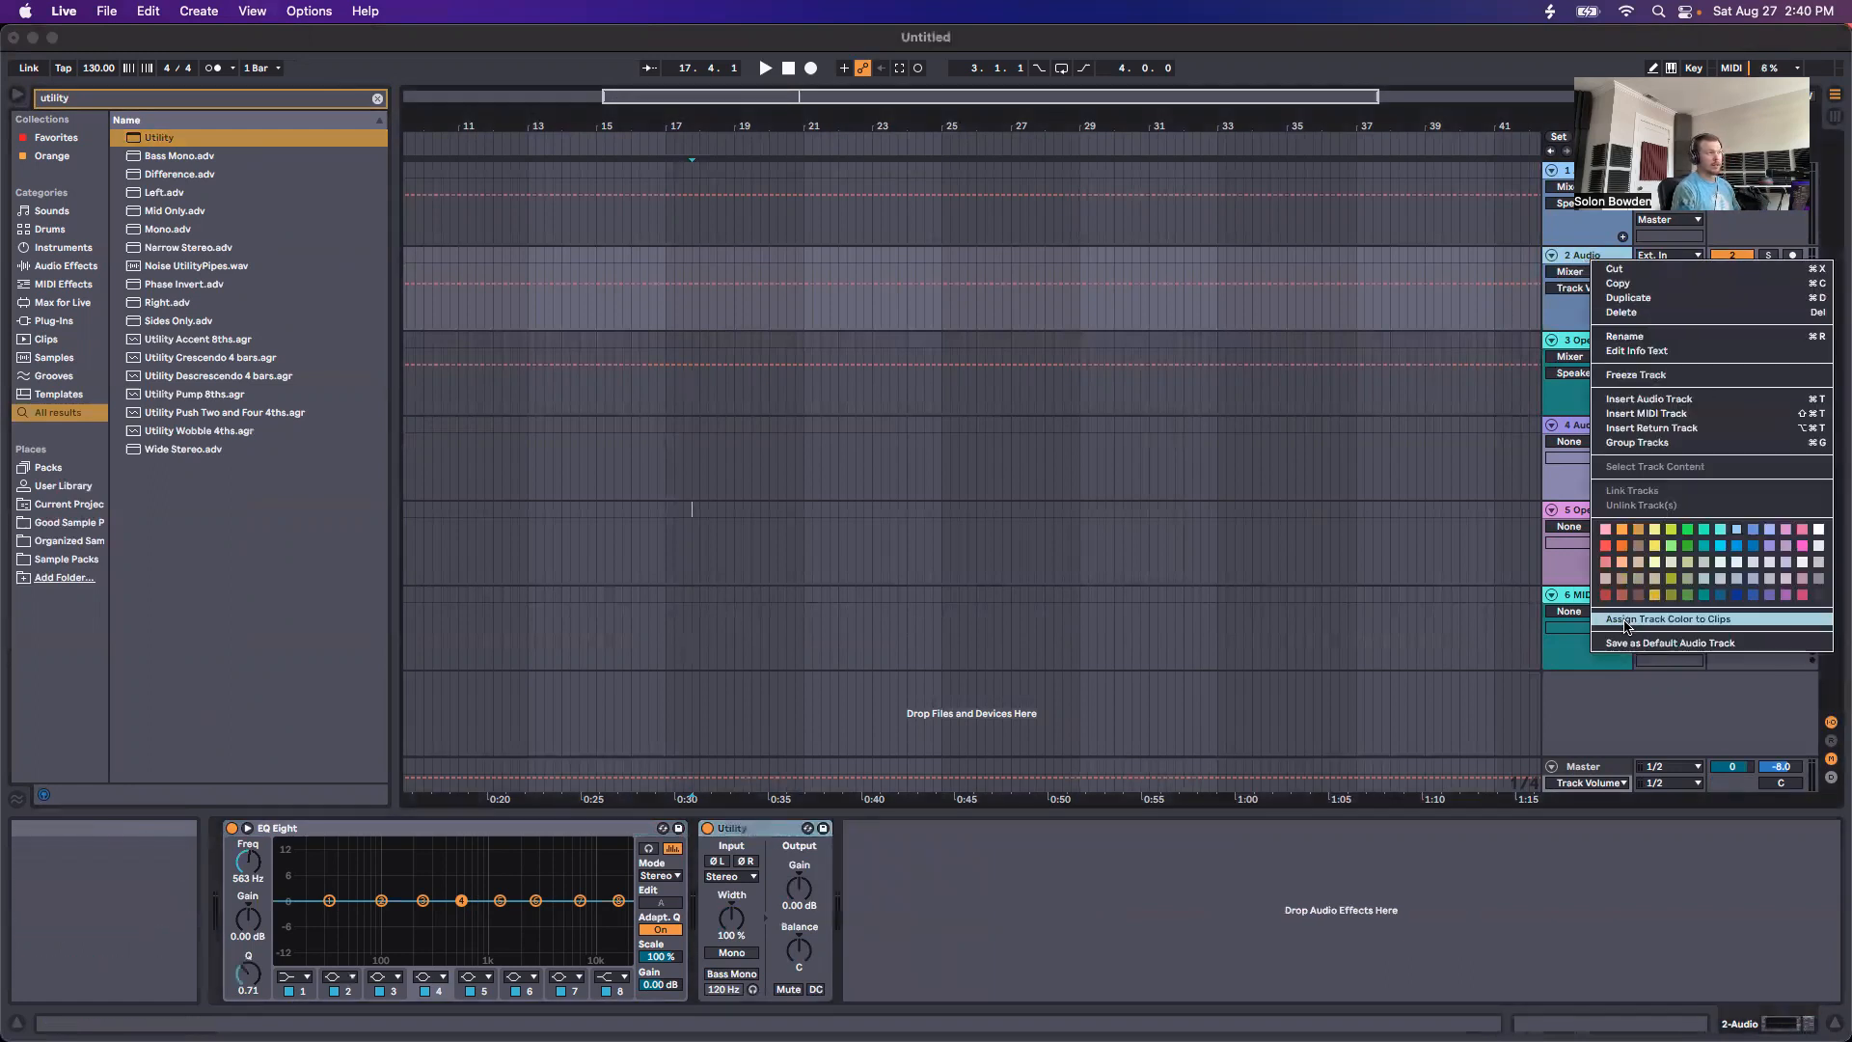
click(1448, 260)
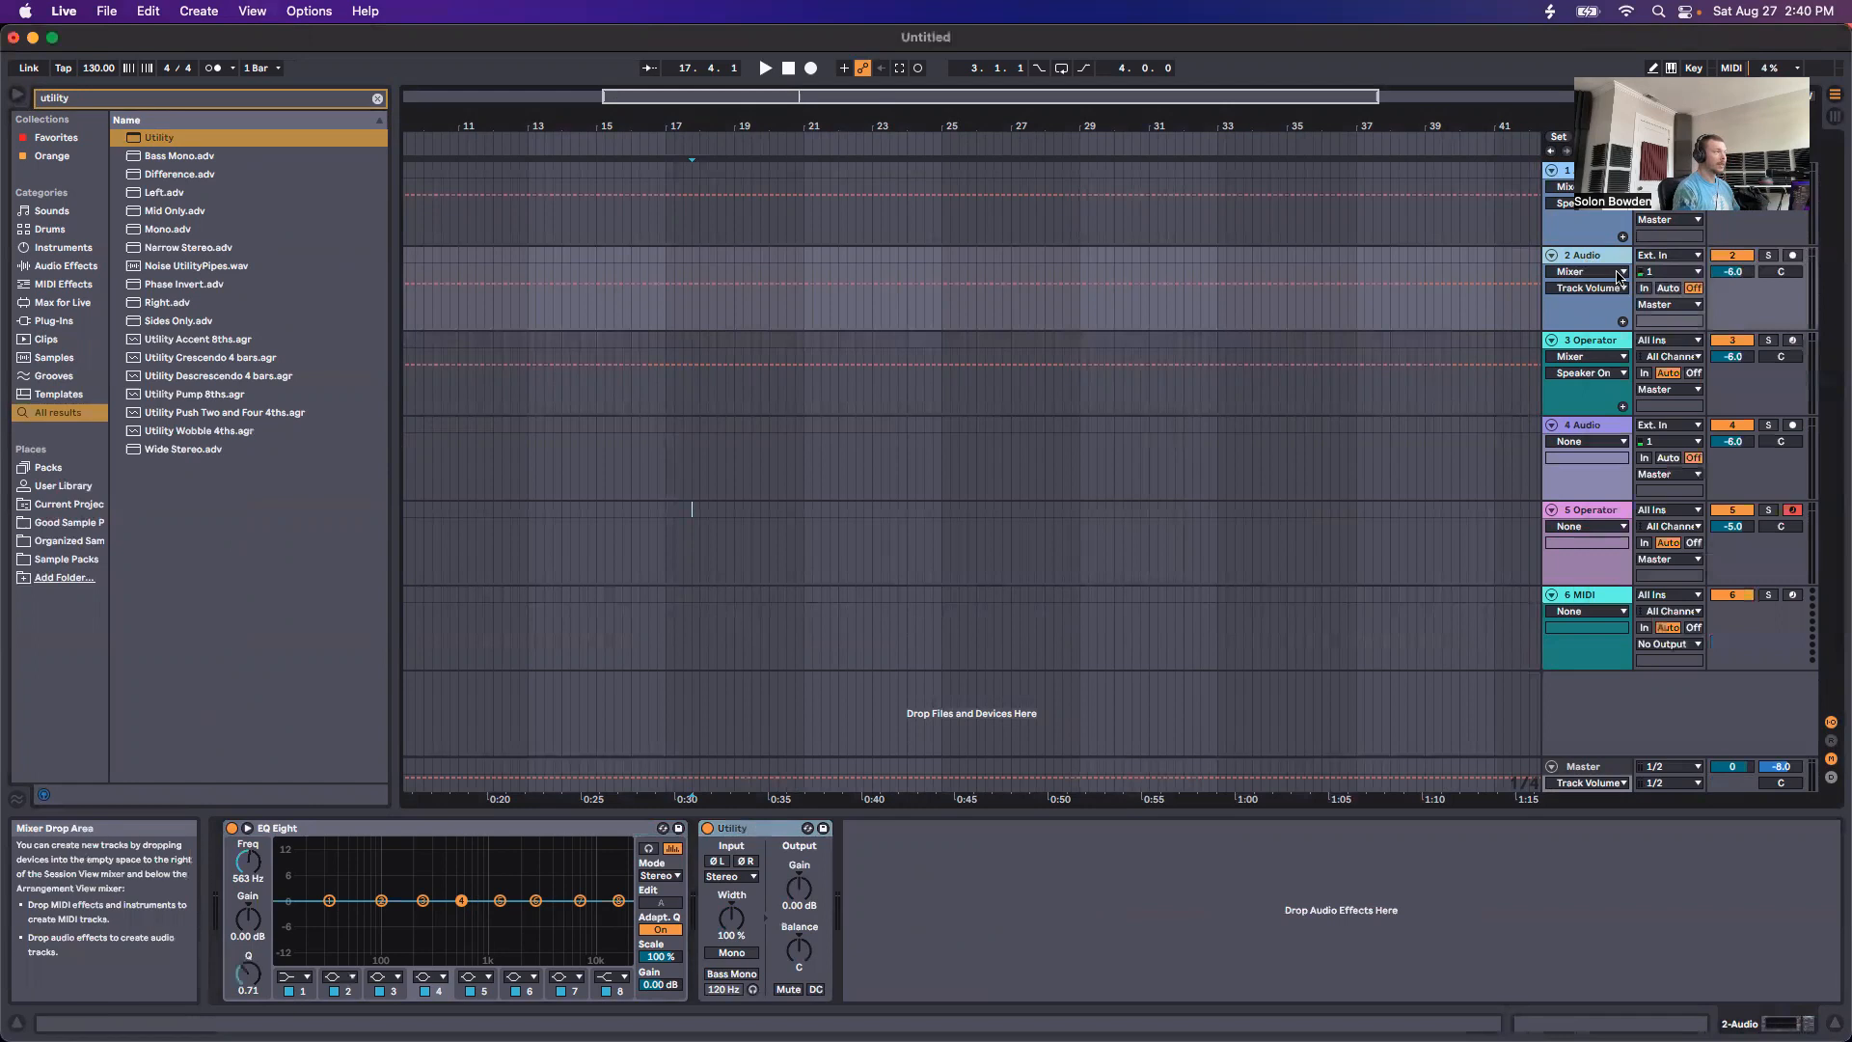
Step: Delete the 6 MIDI track, the 4 Audio track and the first track from the arrangement
click(1597, 596)
key(Delete)
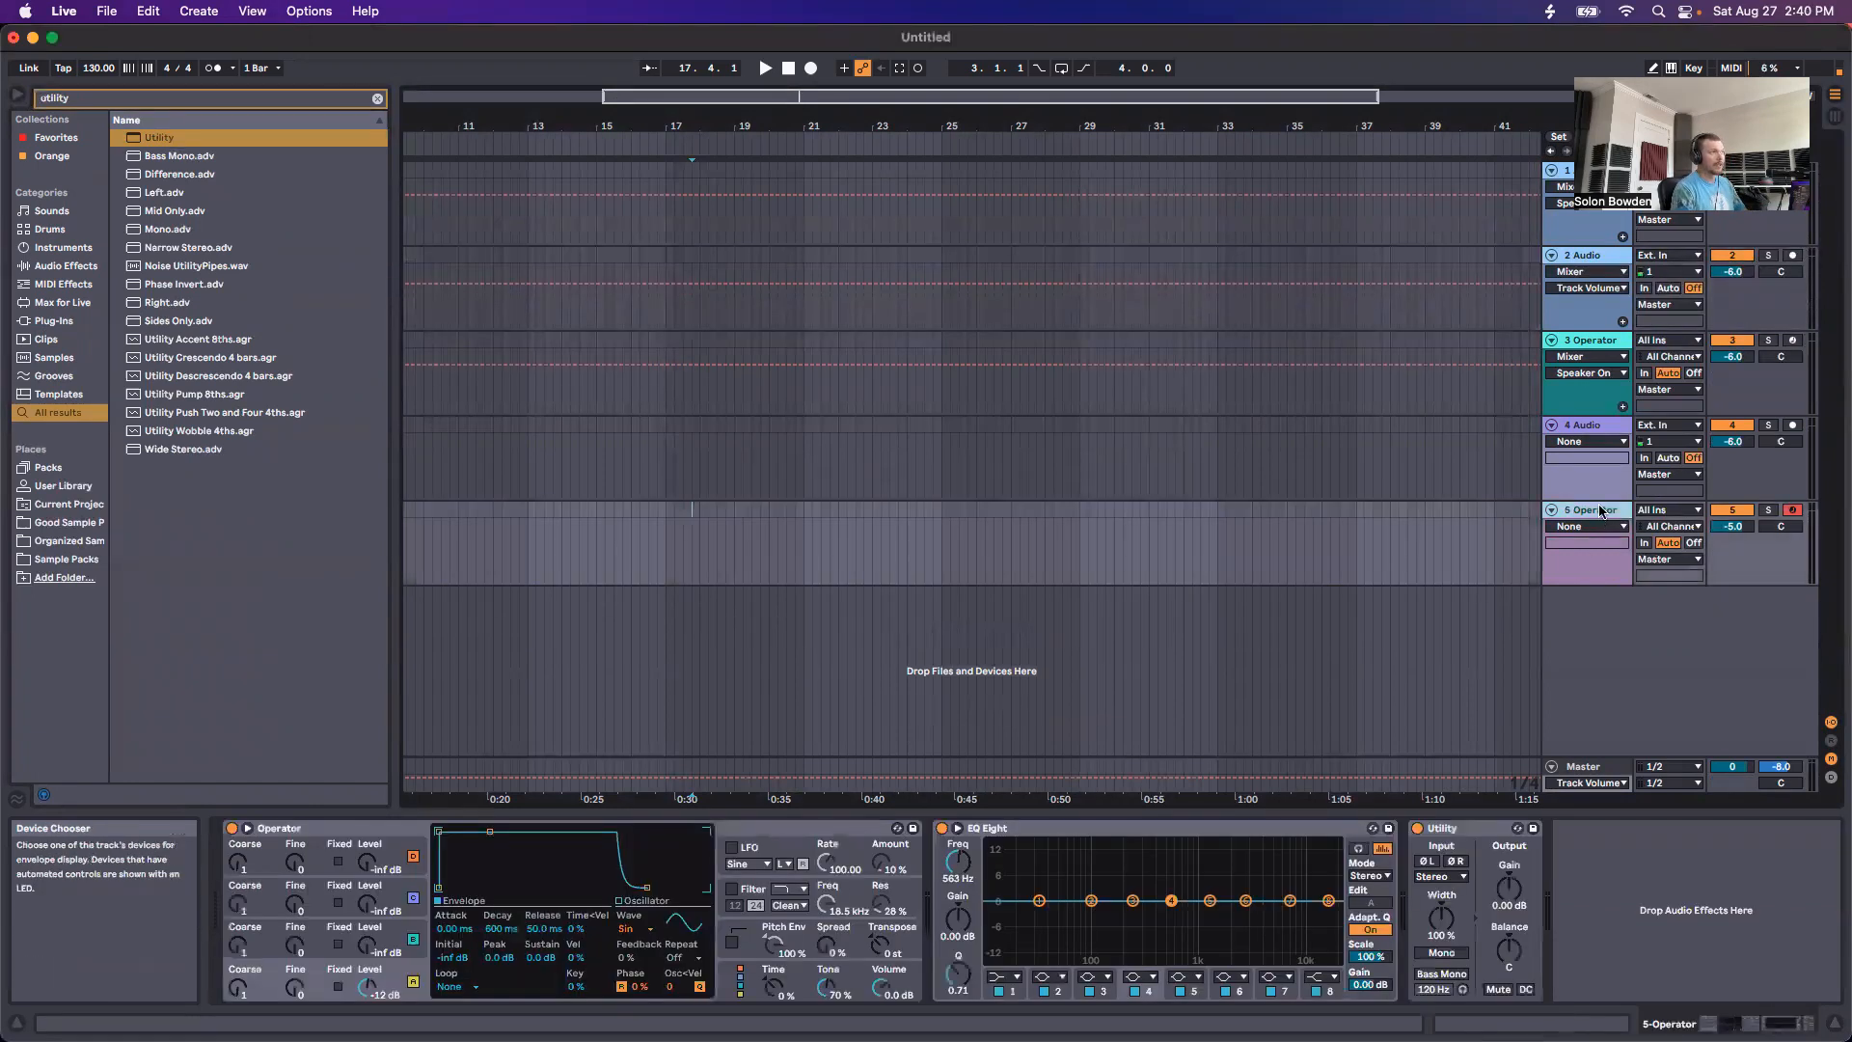
click(1591, 428)
key(Delete)
click(1586, 256)
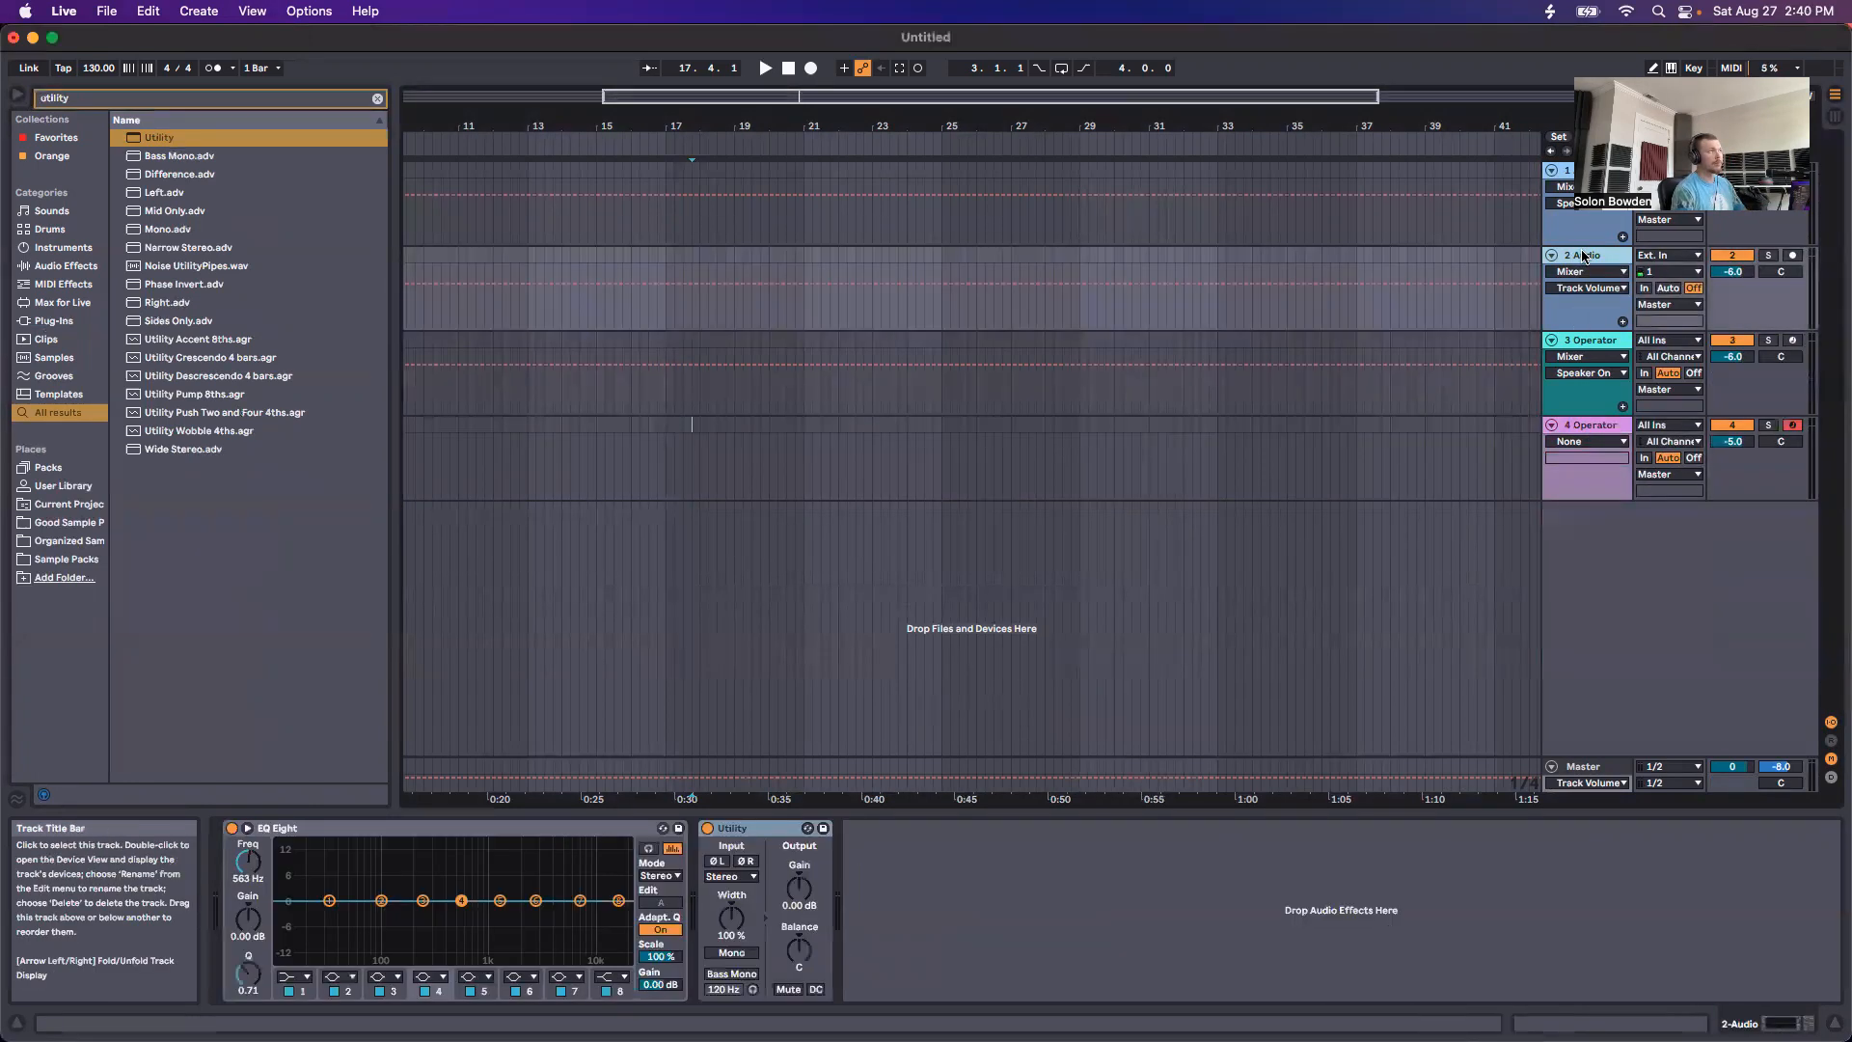
click(1561, 173)
key(Delete)
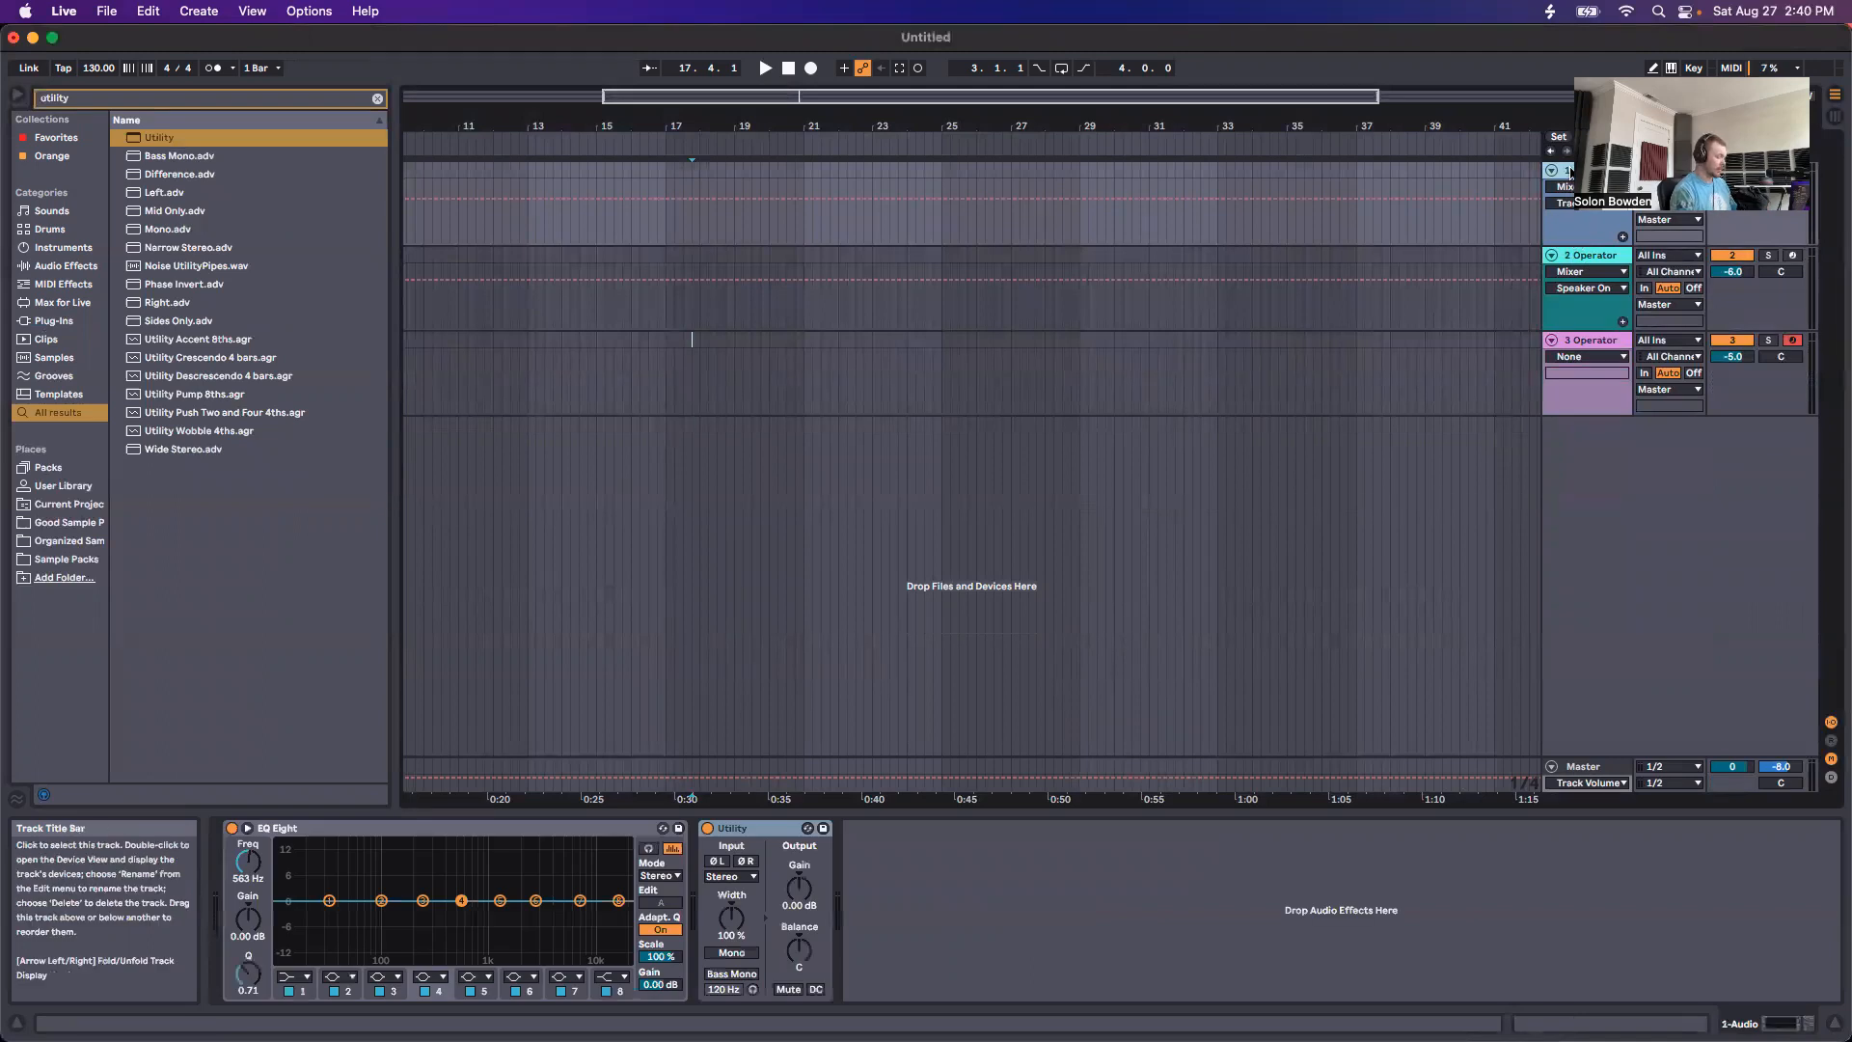
Step: Insert a new audio track below the first track and set the insert marker on it at bar 17
key(super+t)
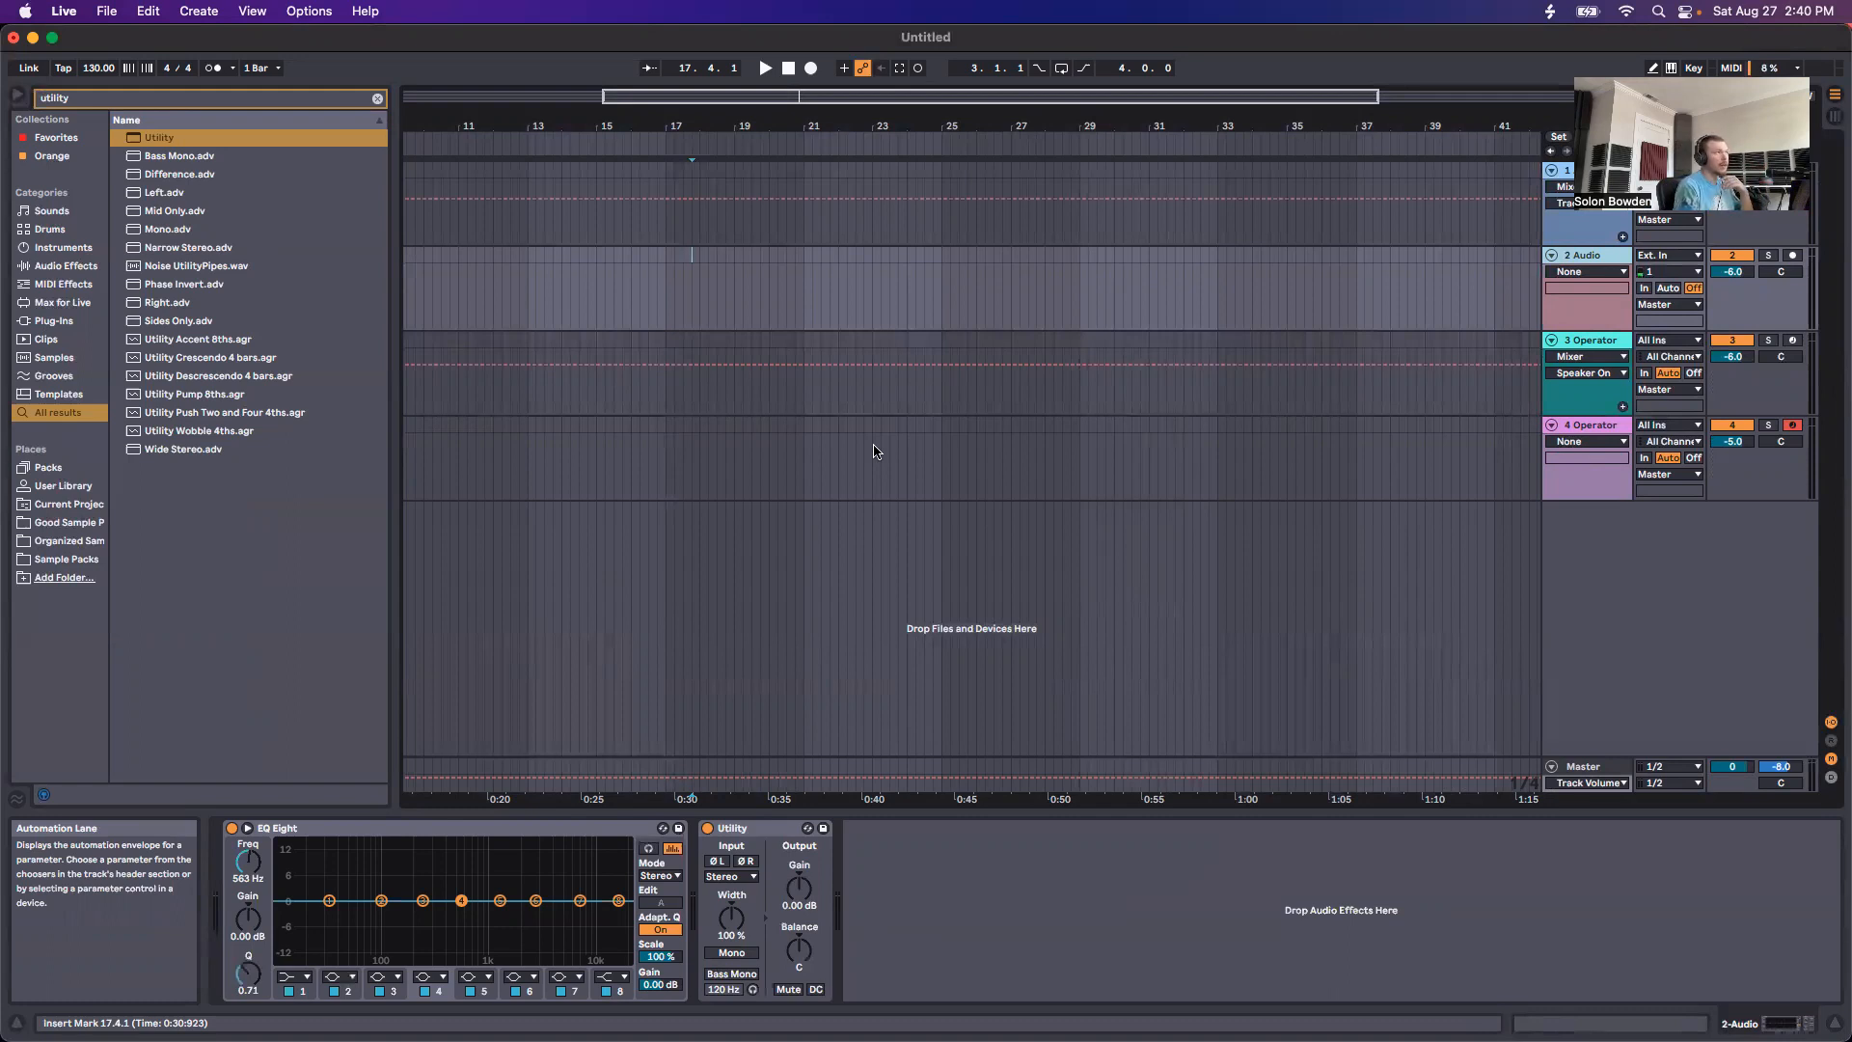
click(666, 258)
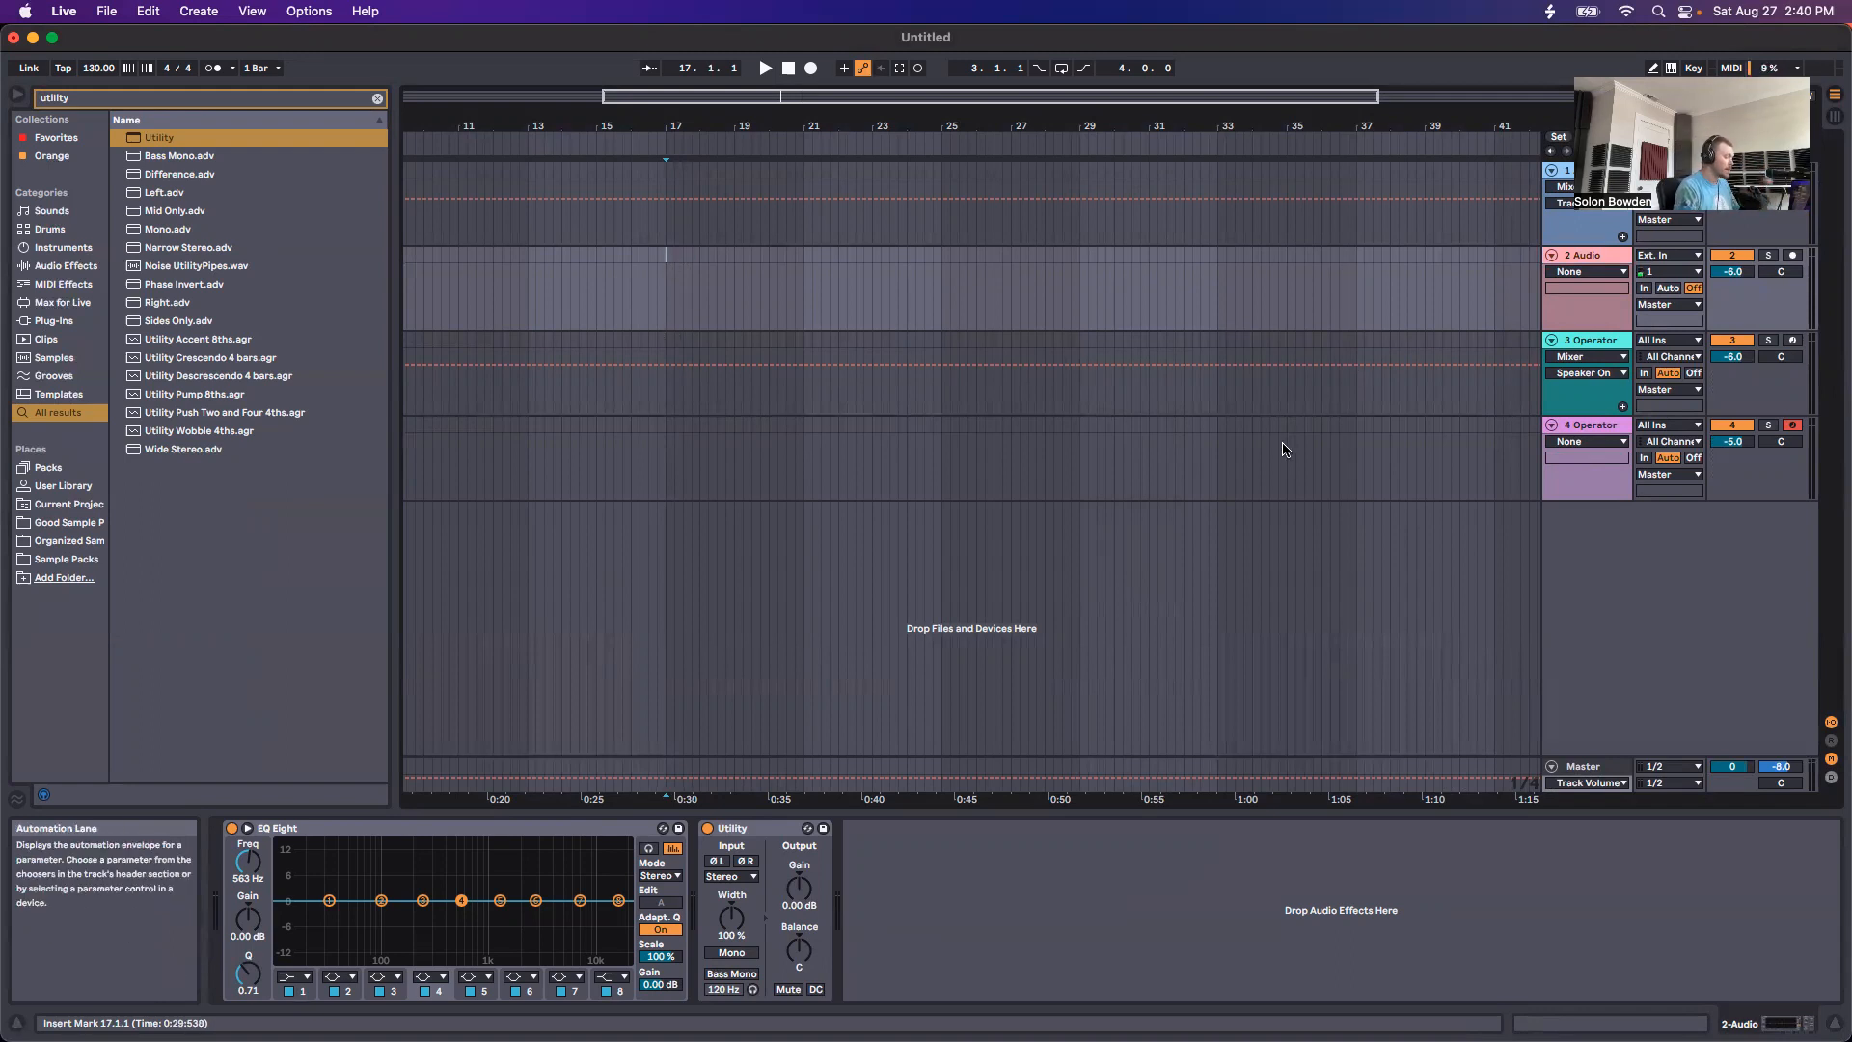
Step: Replace Operator on the third track with Bell and Swell.adg from the Mallets folder of the Instrument Rack presets
click(1420, 393)
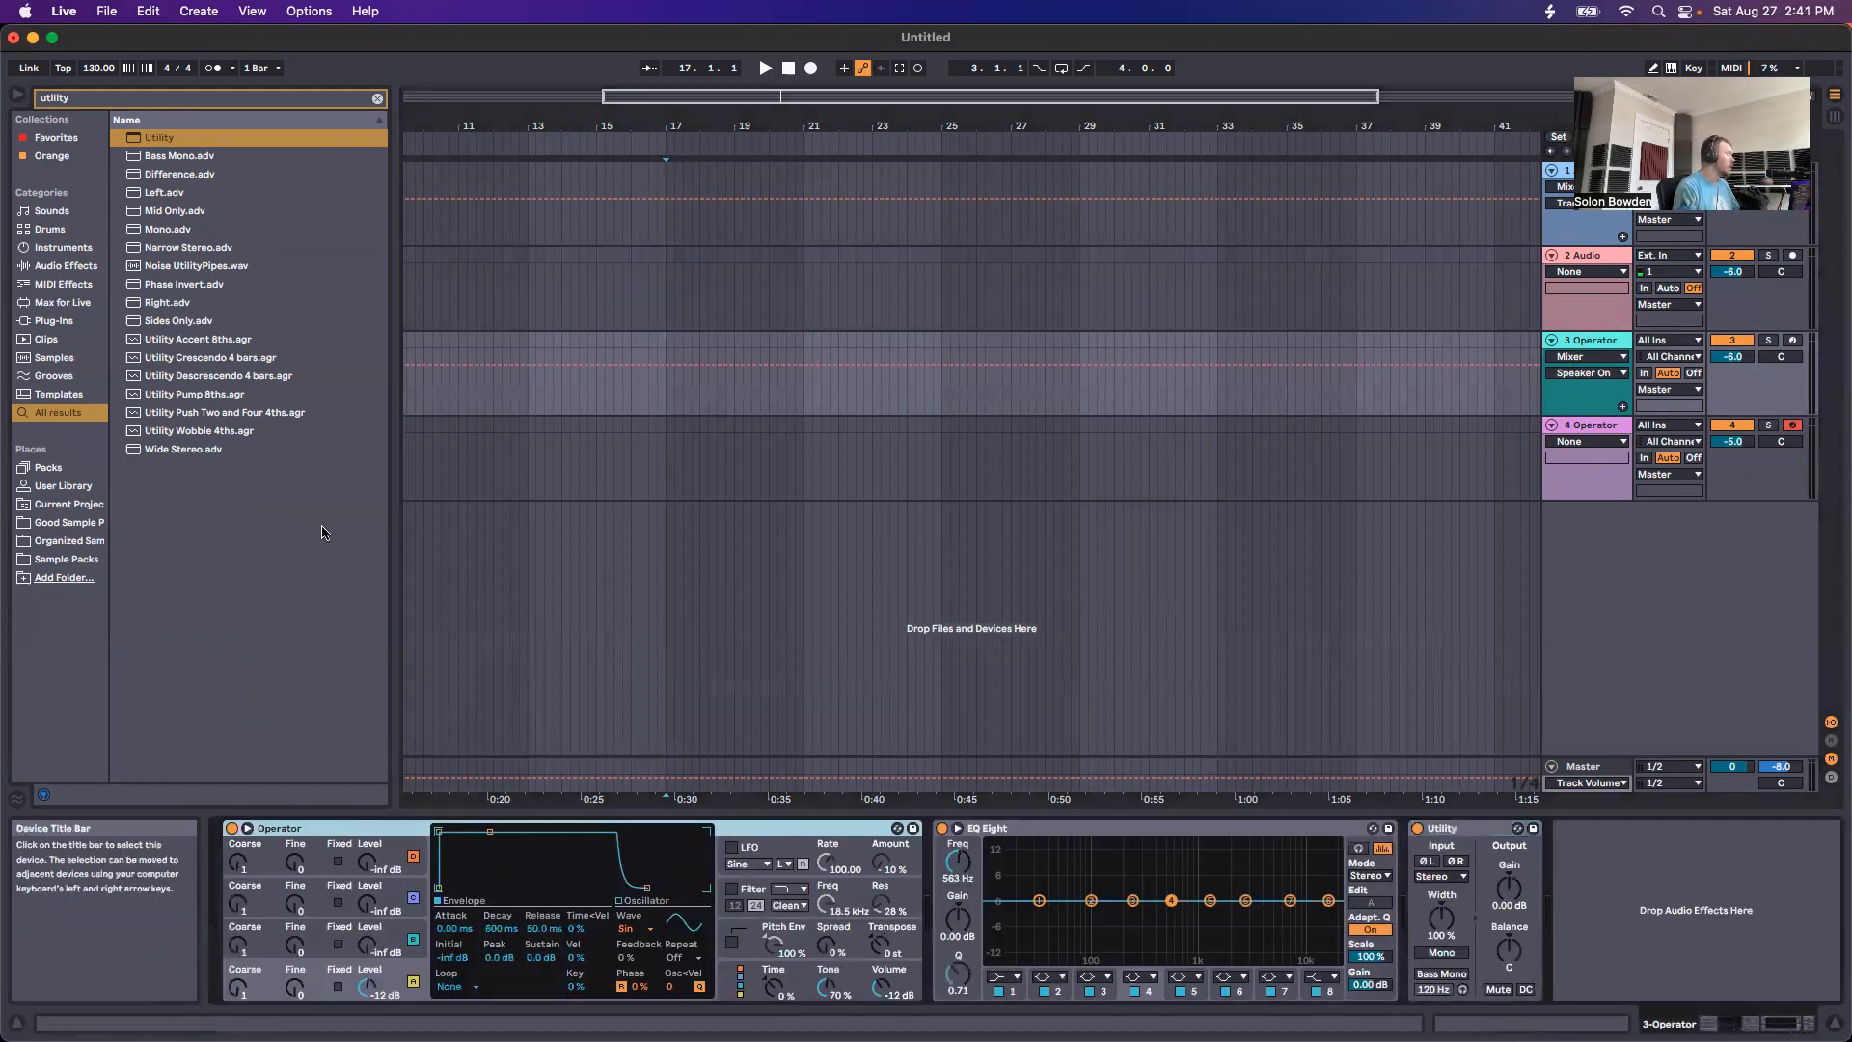
click(67, 249)
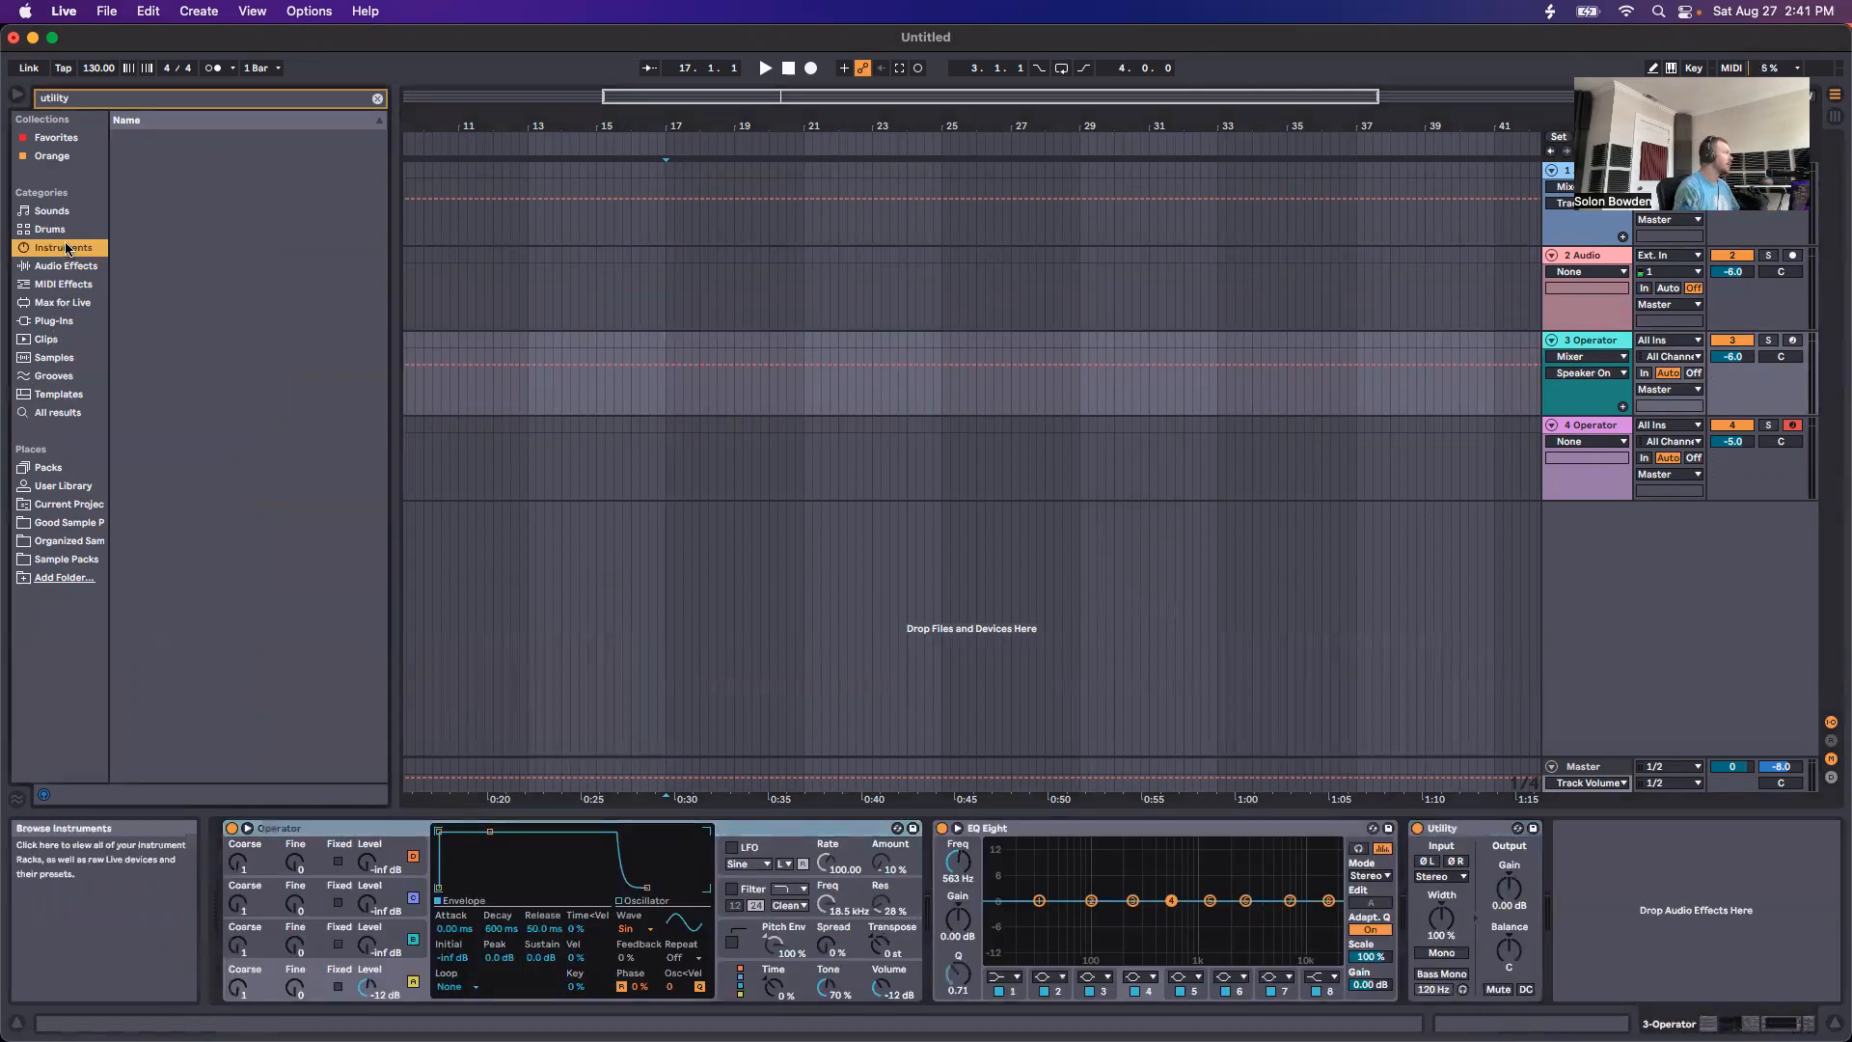
click(378, 98)
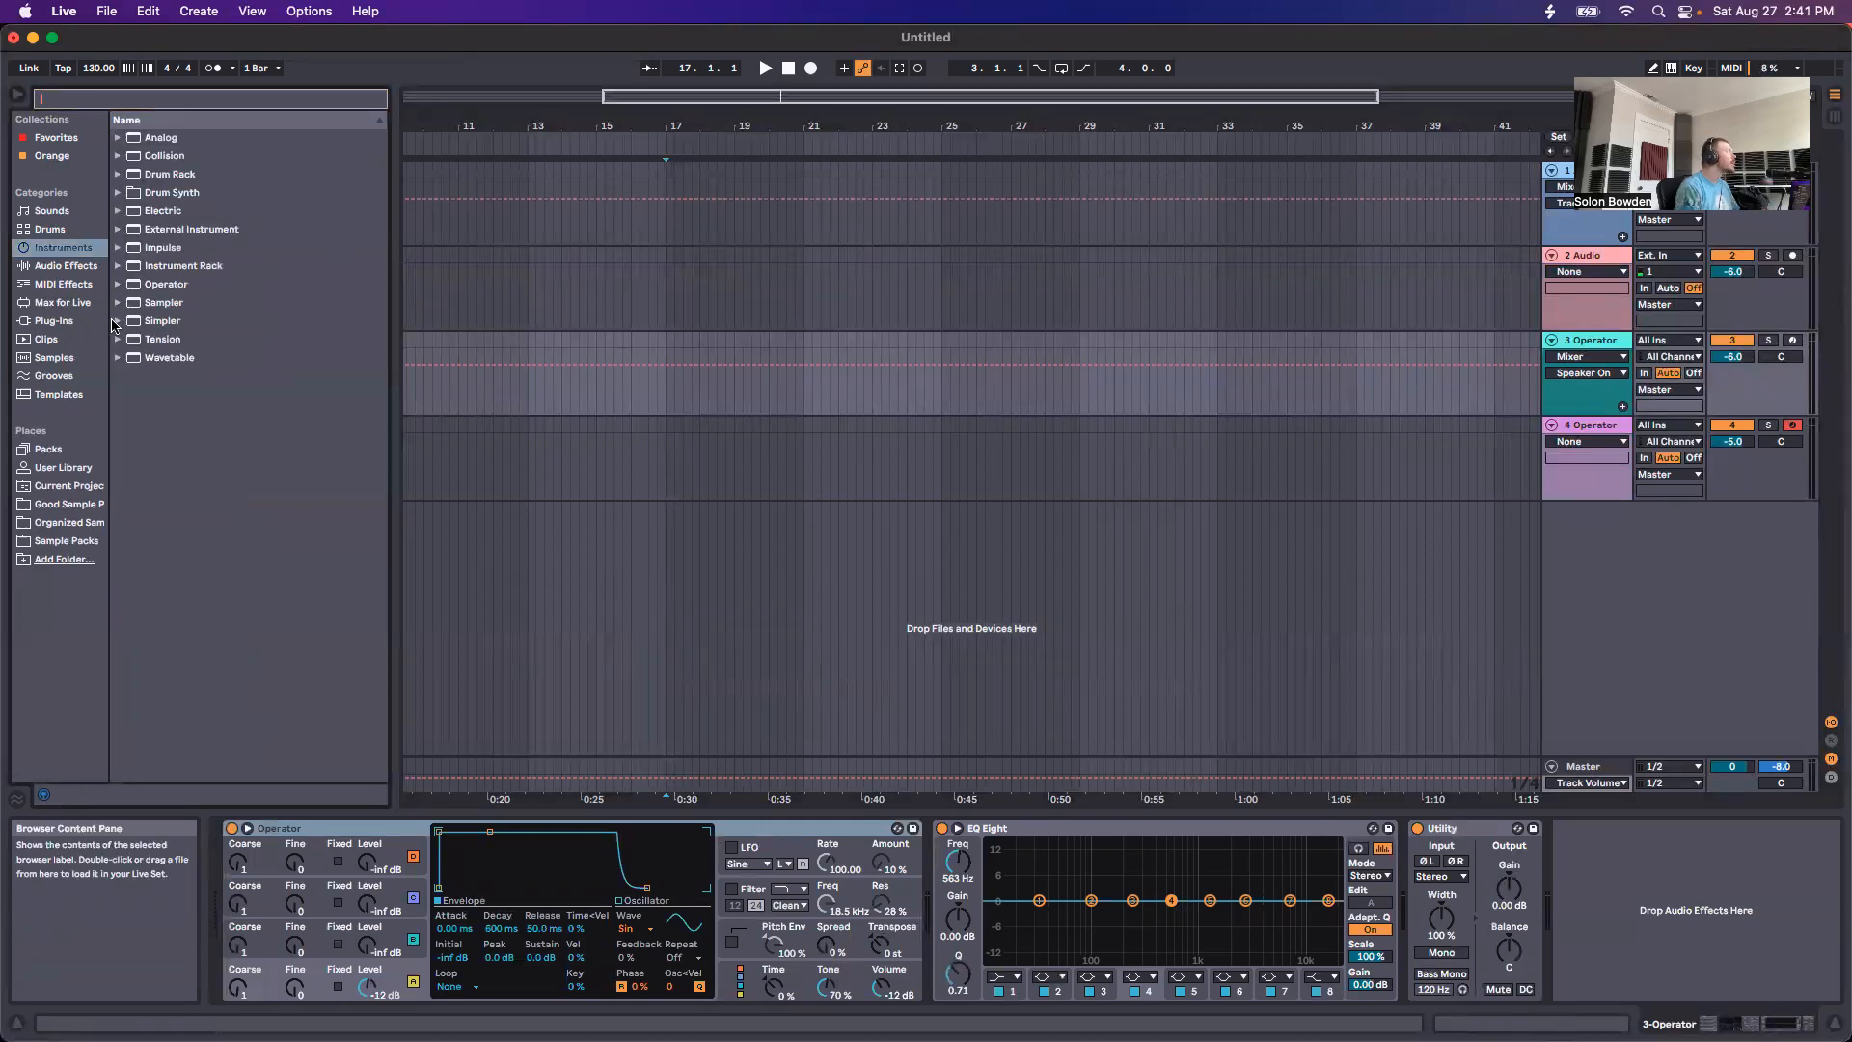
click(119, 266)
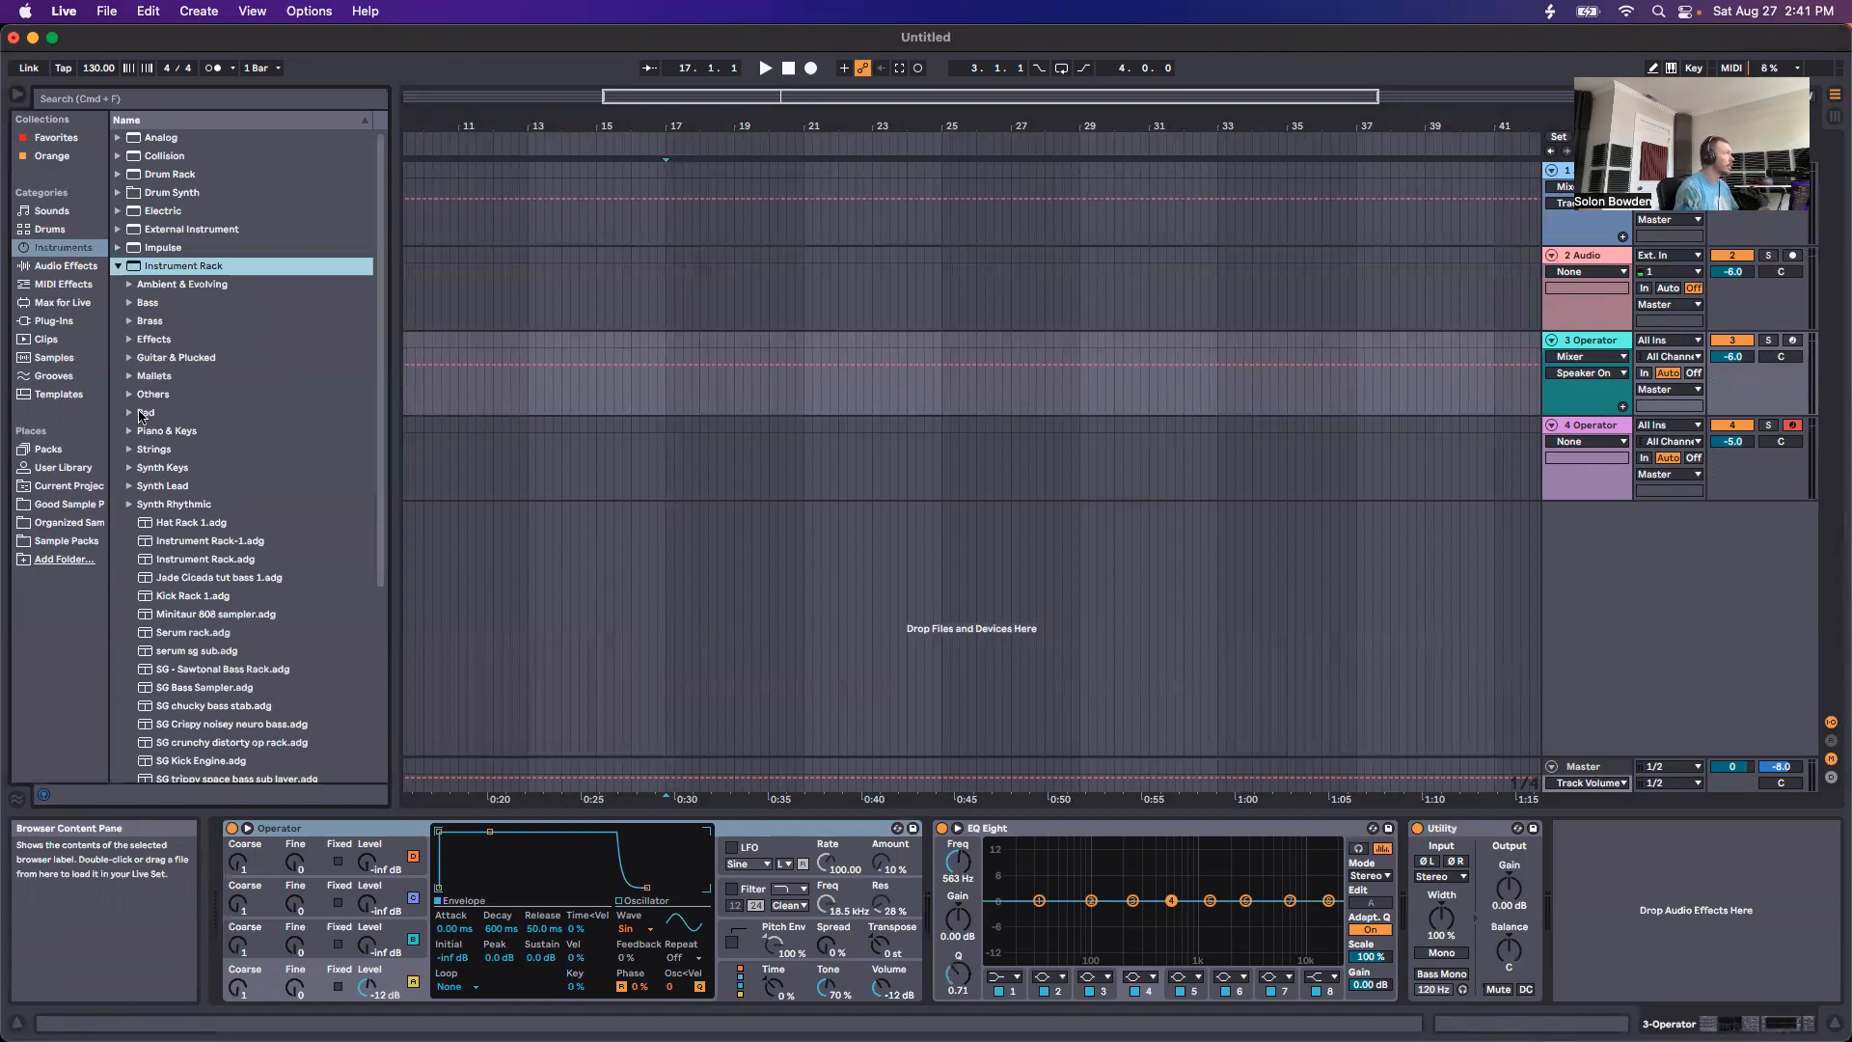
click(128, 379)
drag(204, 505, 326, 833)
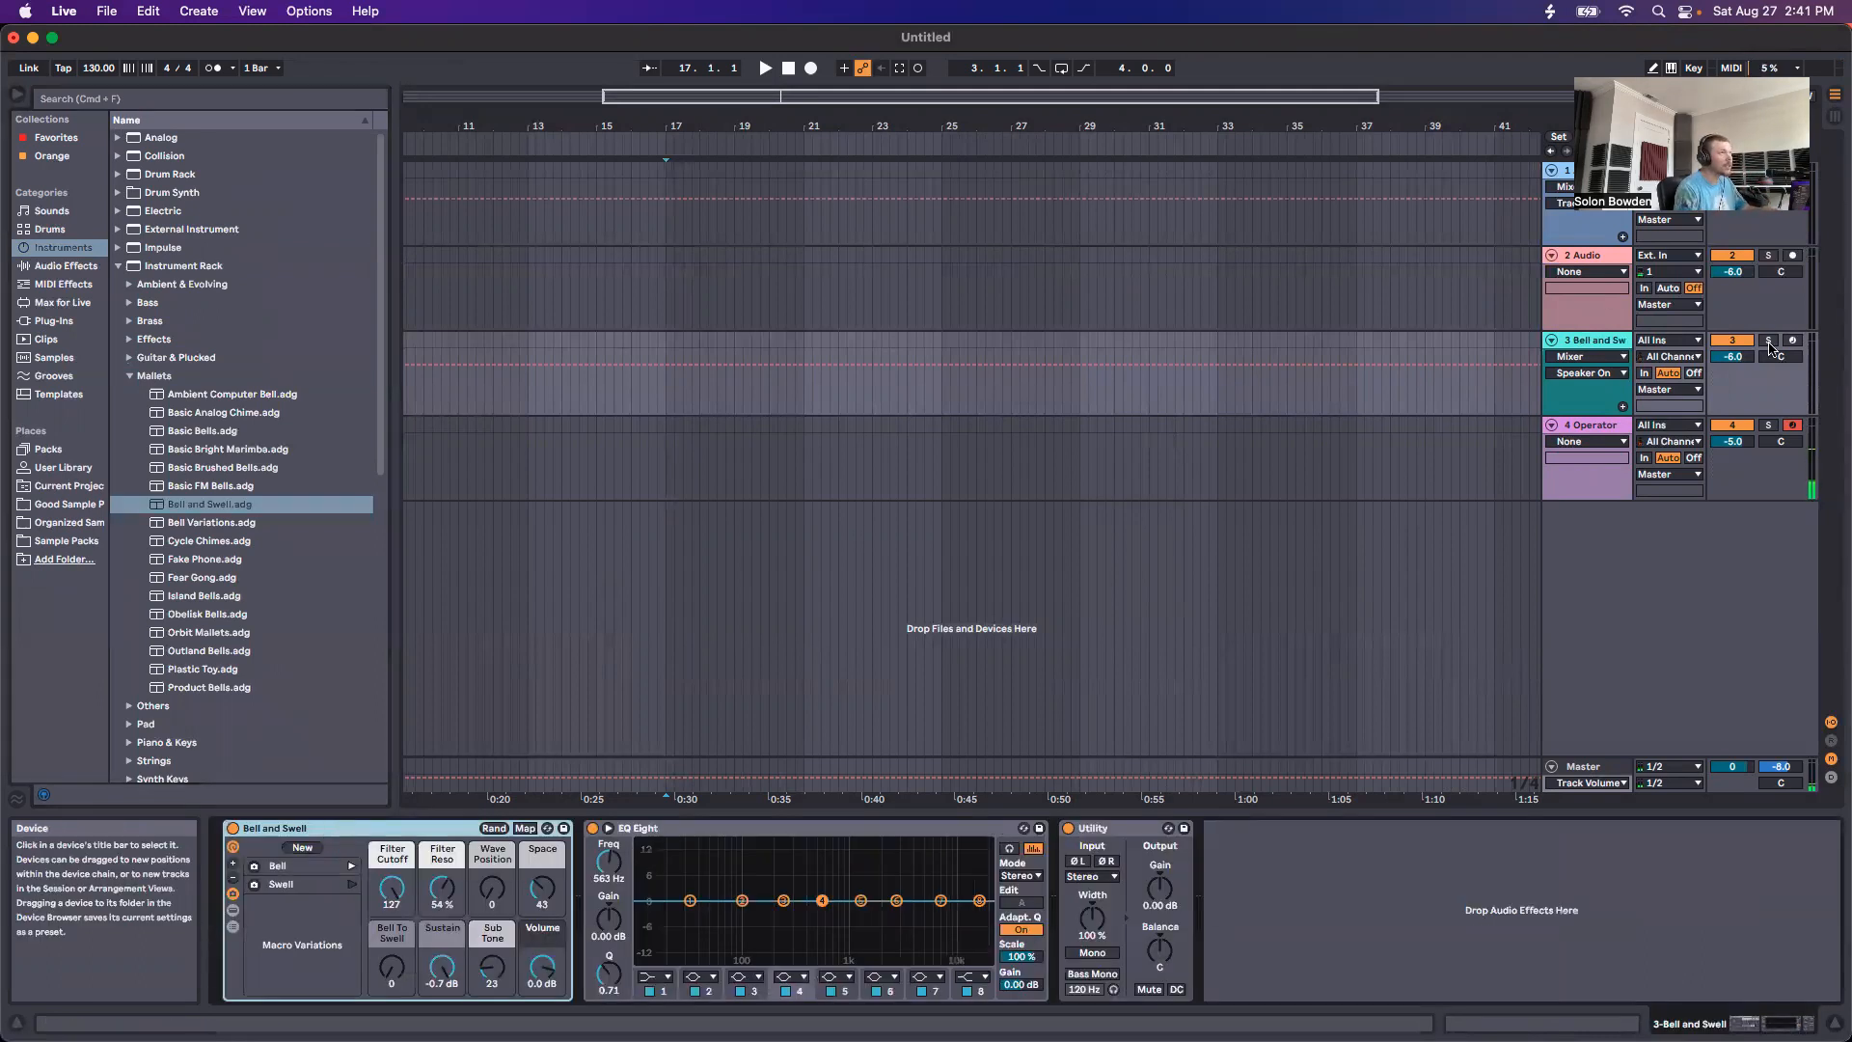
Step: Arm the 3 Bell and Swell track for recording and set the insert marker on it at bar 17
click(1729, 409)
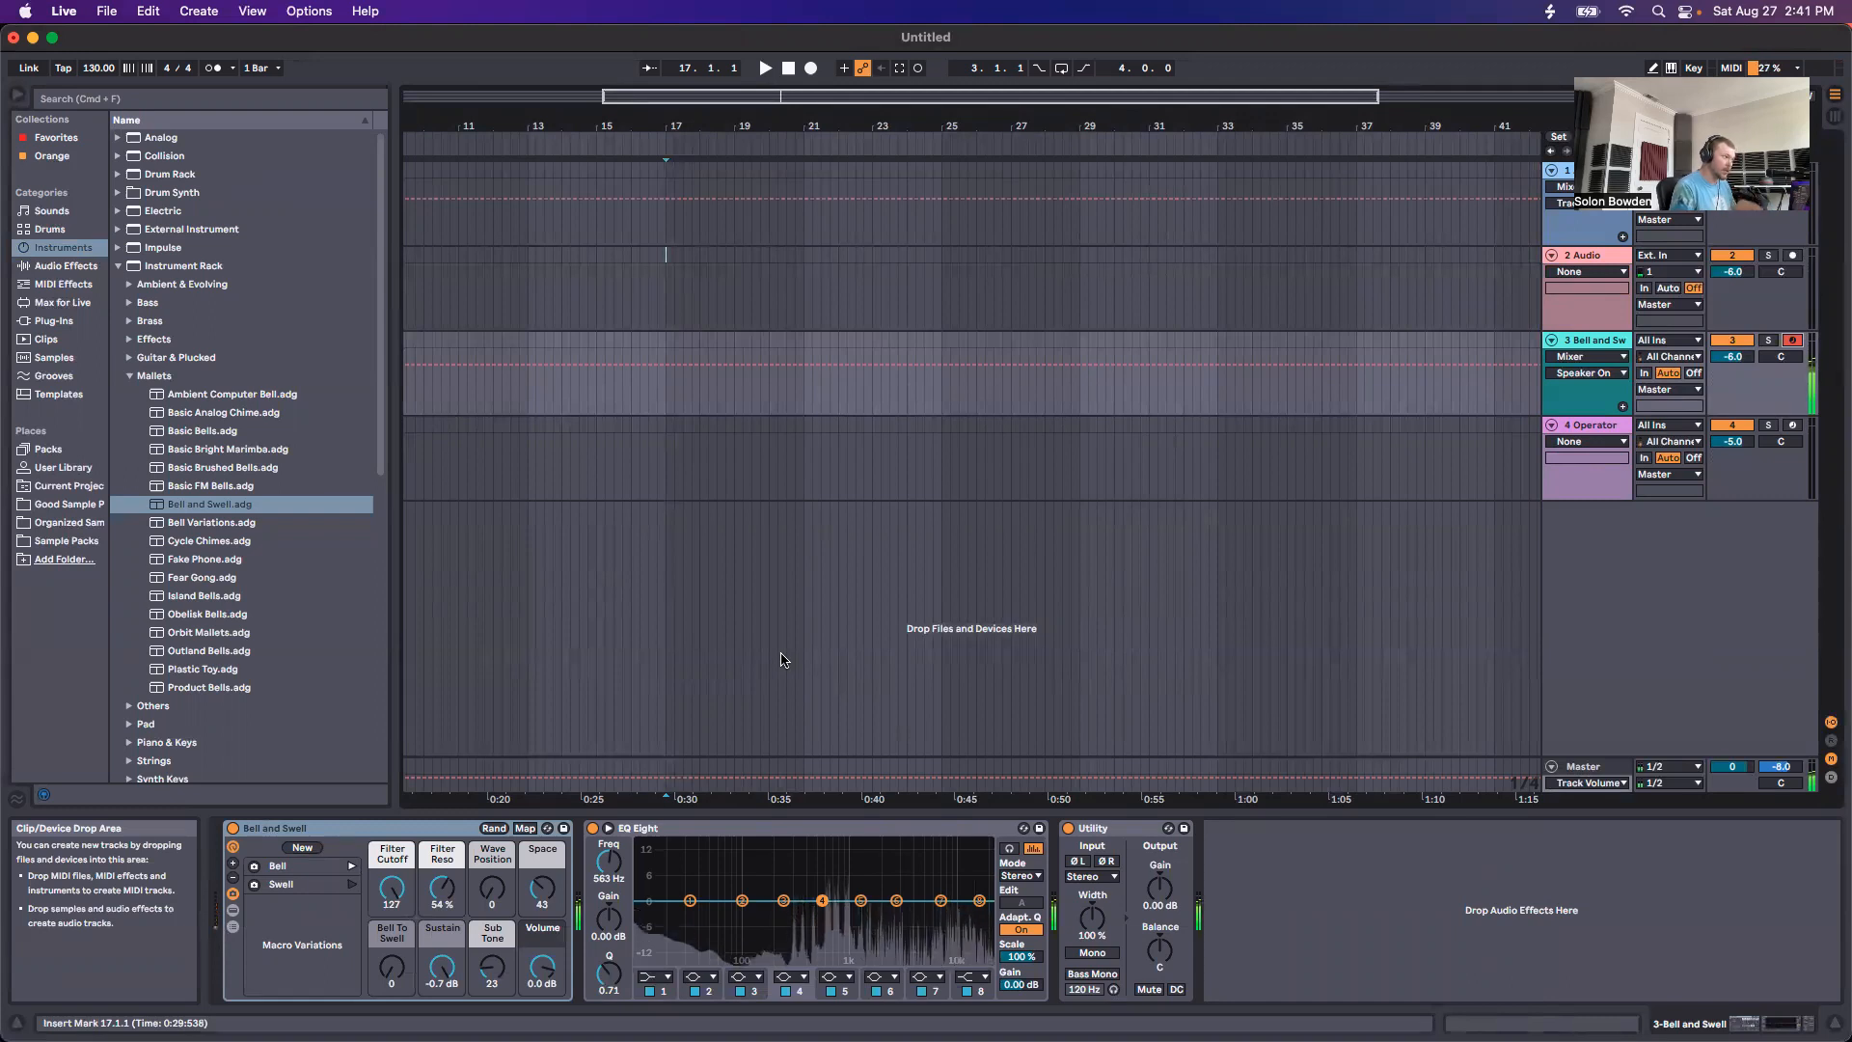
click(672, 342)
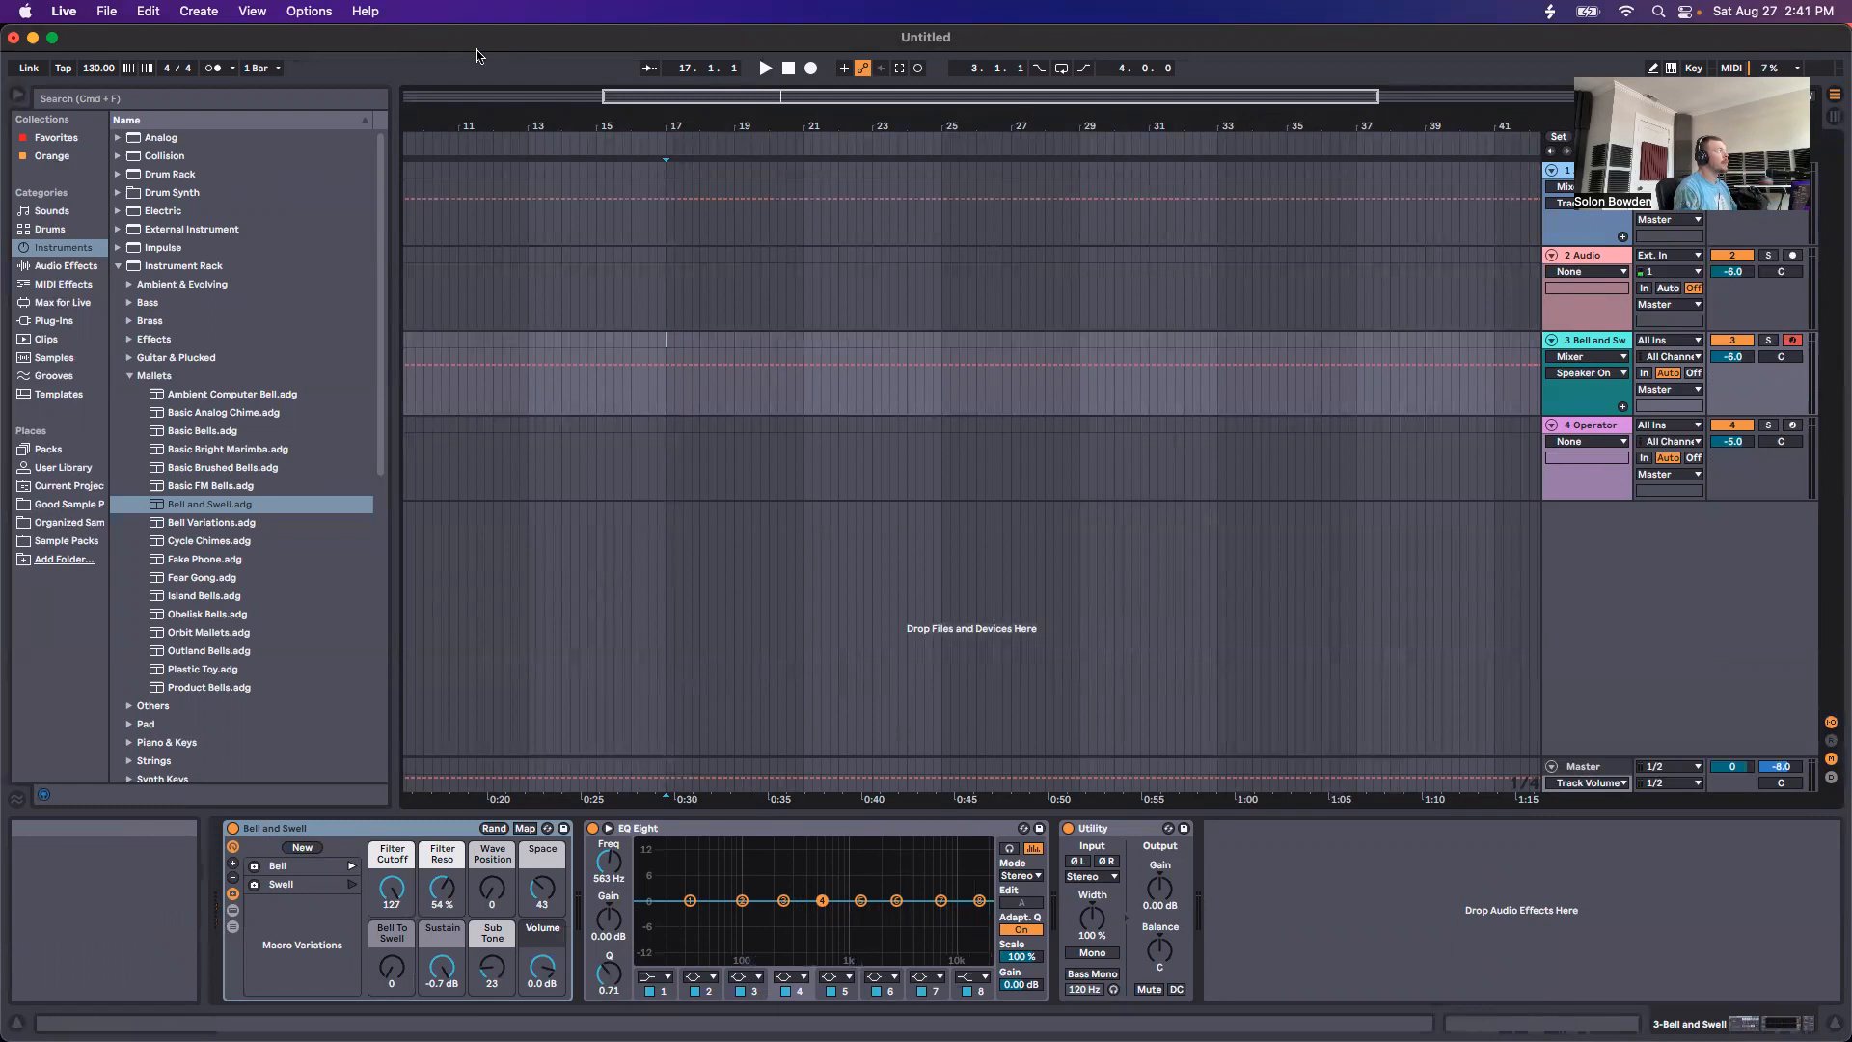
mouse_move(457, 71)
mouse_down()
mouse_move(457, 112)
mouse_move(457, 71)
mouse_up()
mouse_move(1109, 1040)
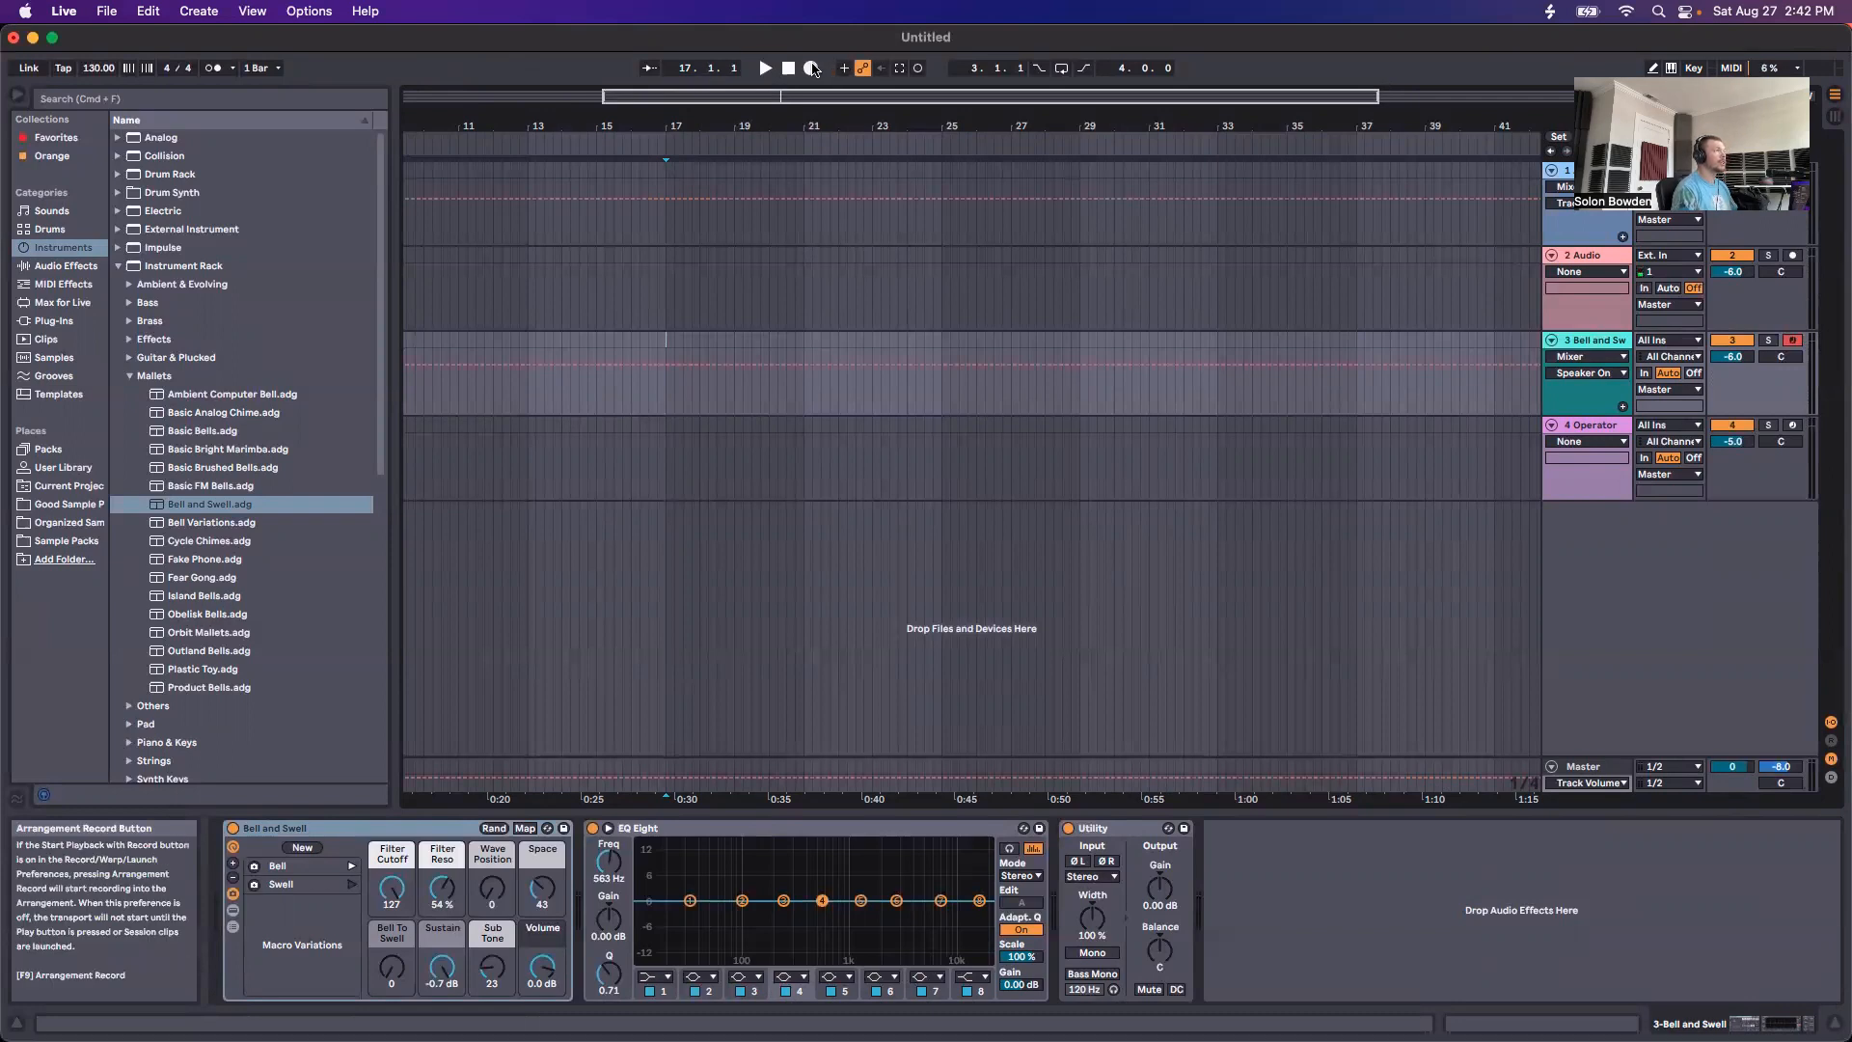
Step: Record a MIDI take on the Bell and Swell track from bar 17, switching the metronome on and off along the way
click(813, 70)
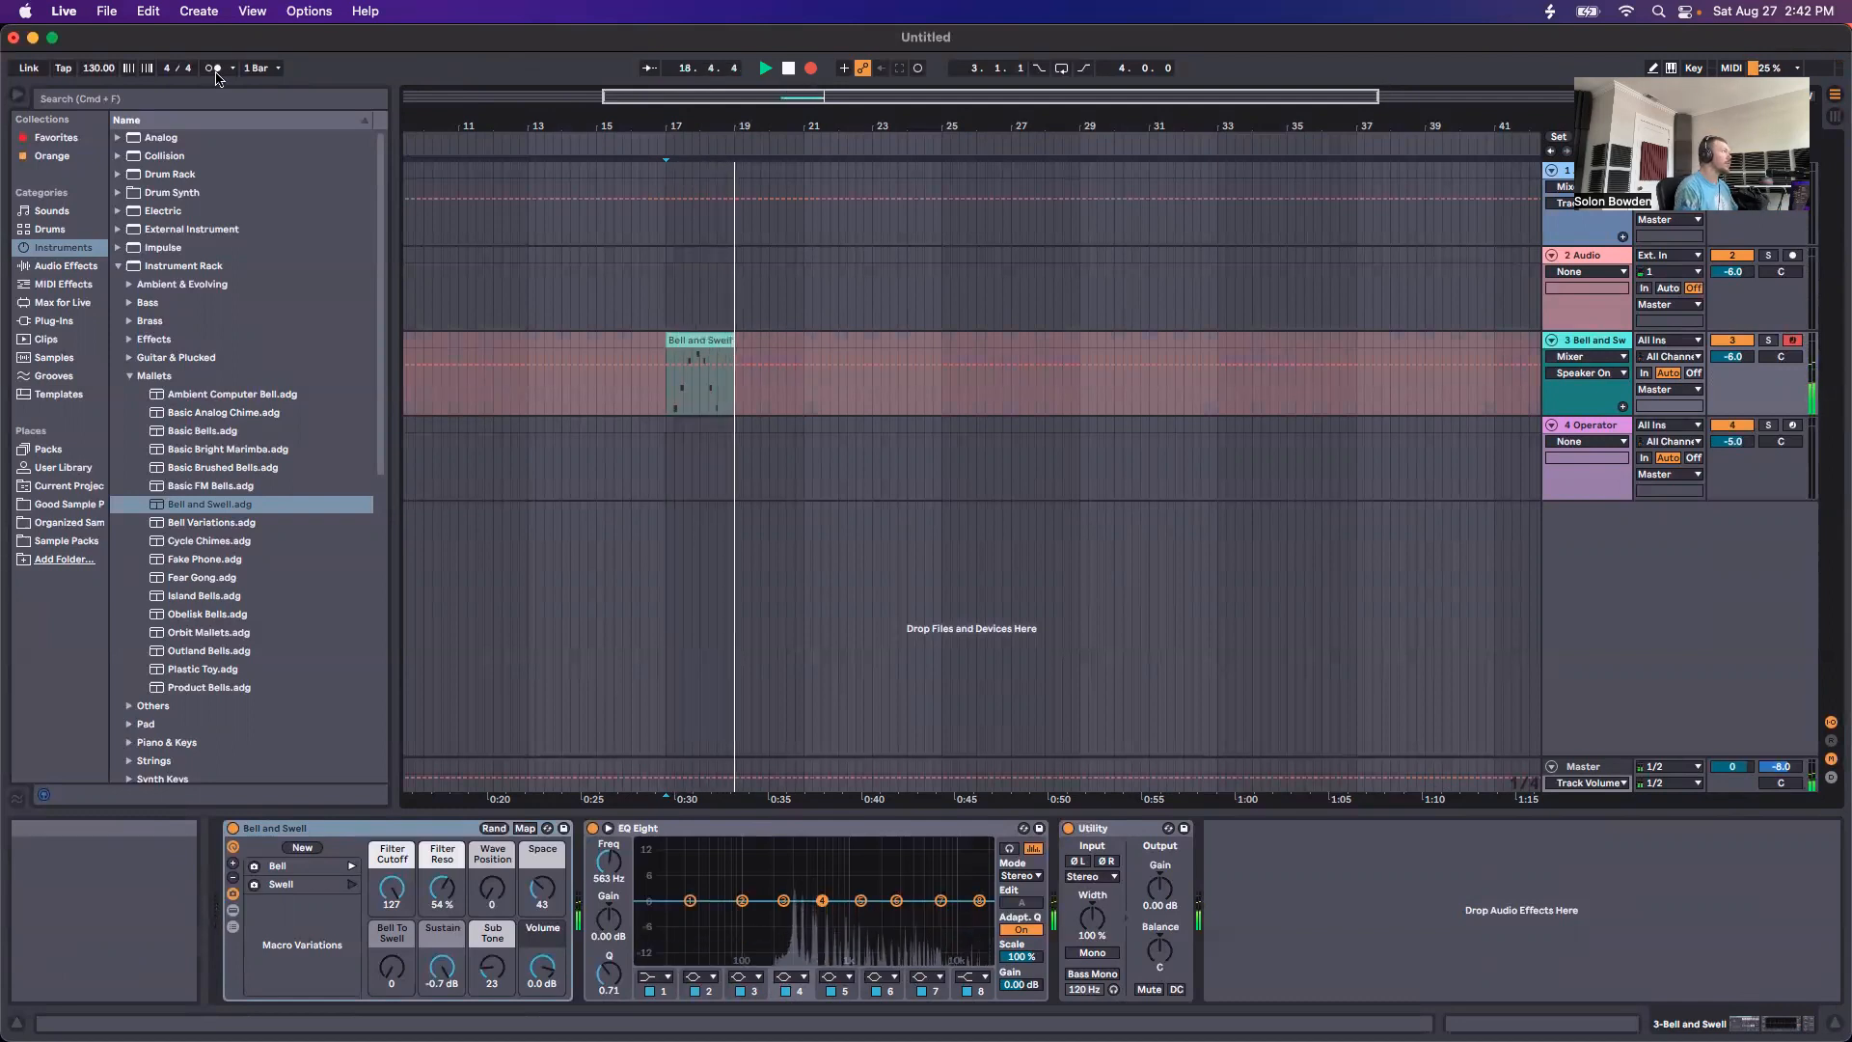
click(213, 69)
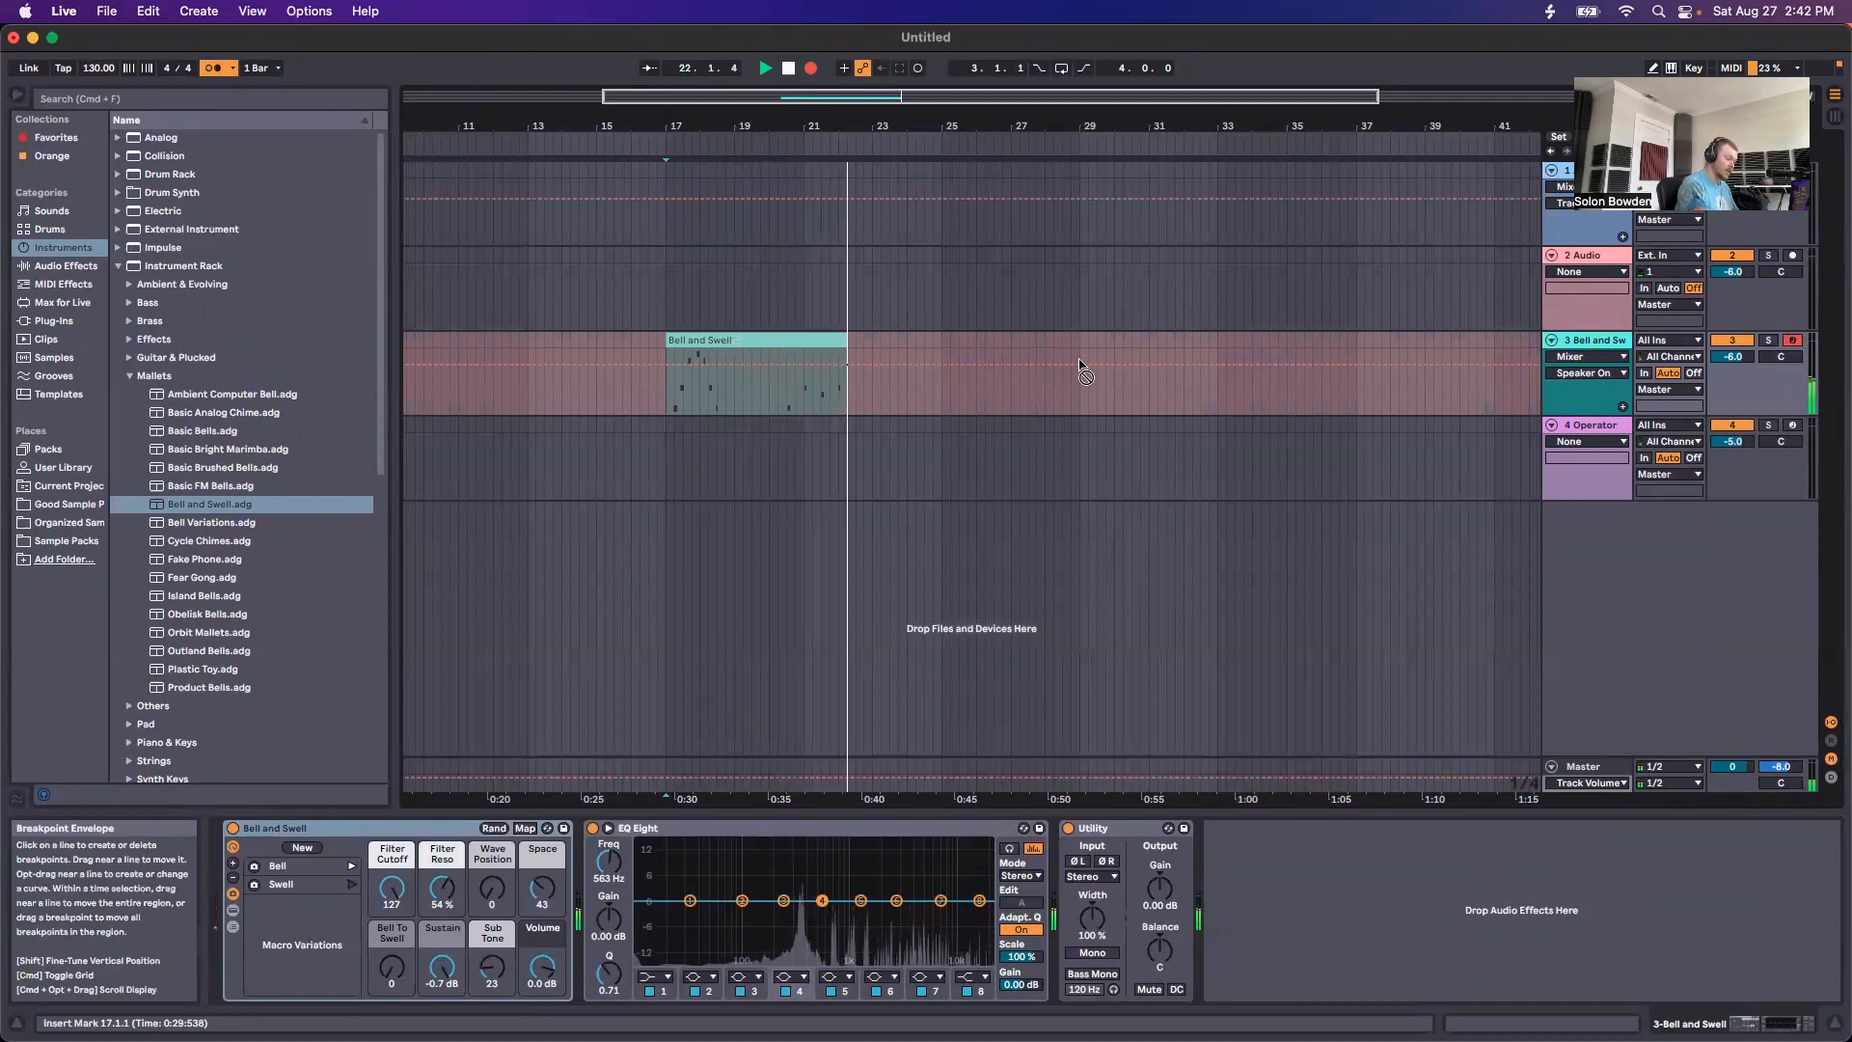
click(218, 70)
key(space)
drag(788, 391, 893, 382)
click(887, 405)
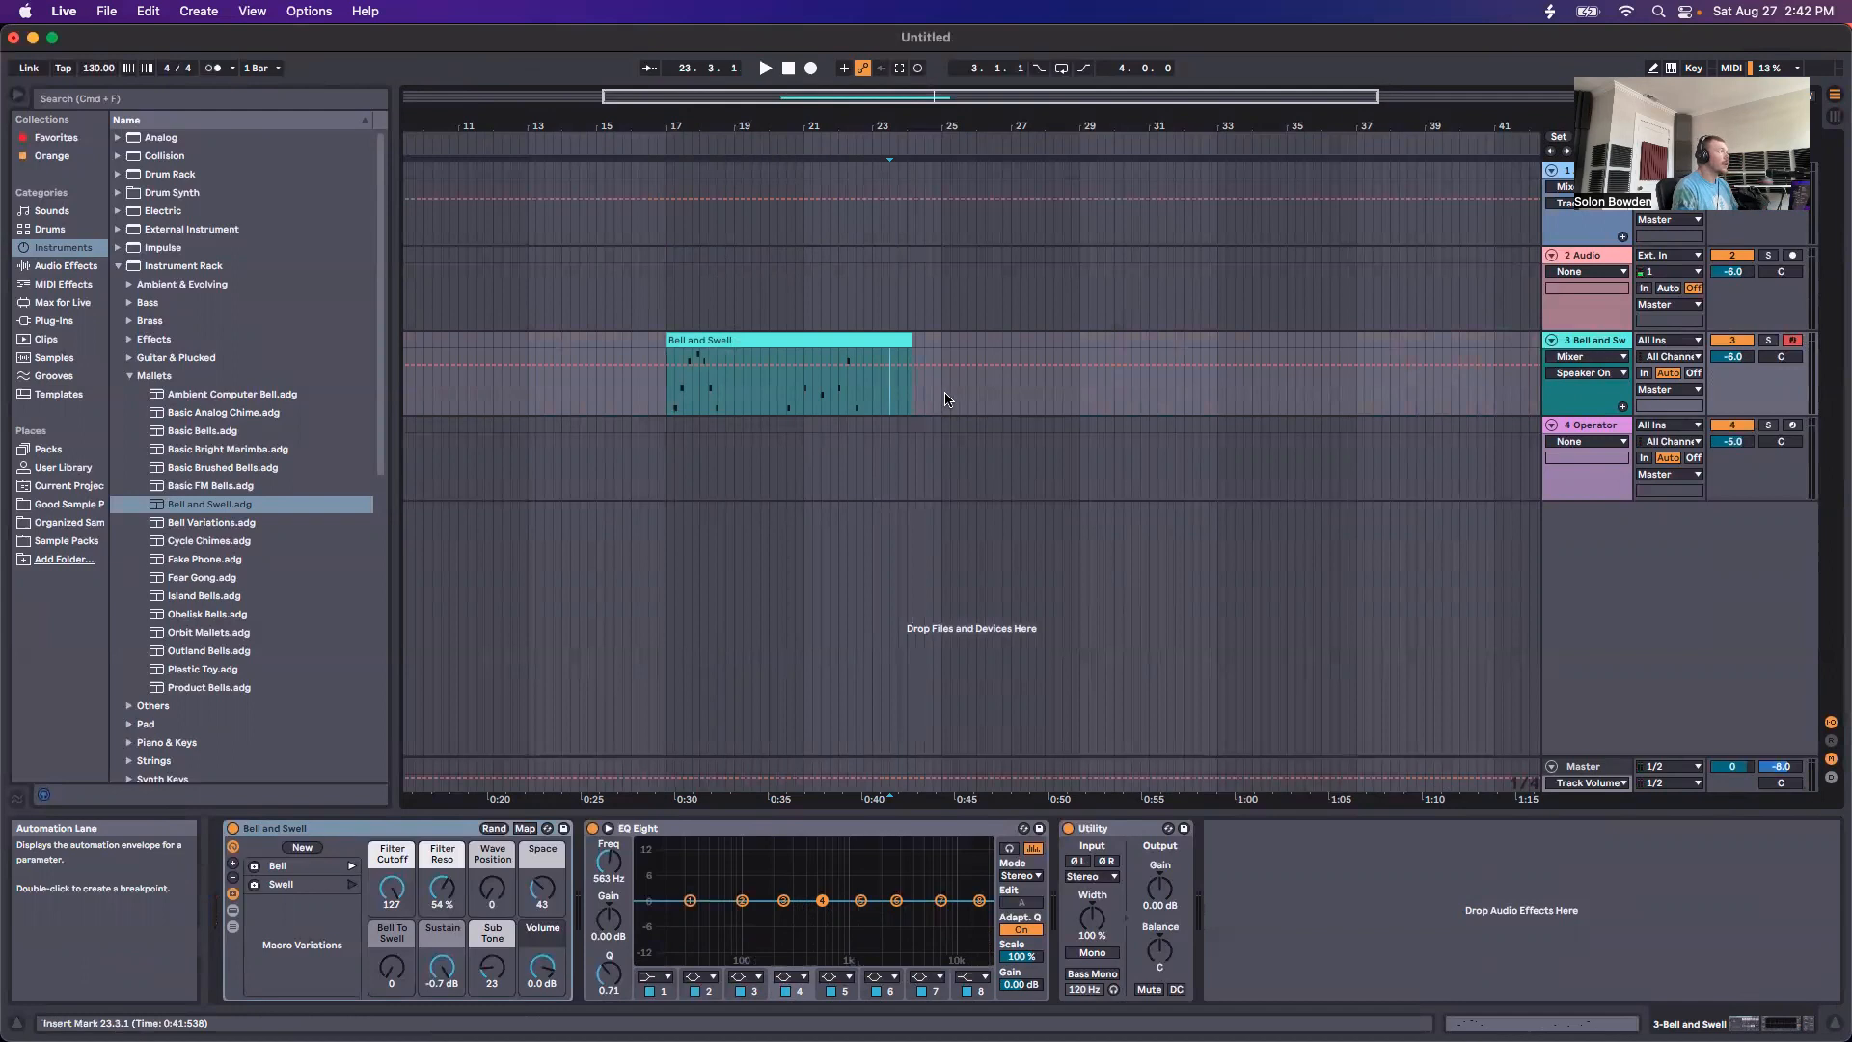
Step: Create a short MIDI clip at bar 25 and an empty two-bar MIDI clip at bar 27 on the Bell and Swell track
double_click(949, 342)
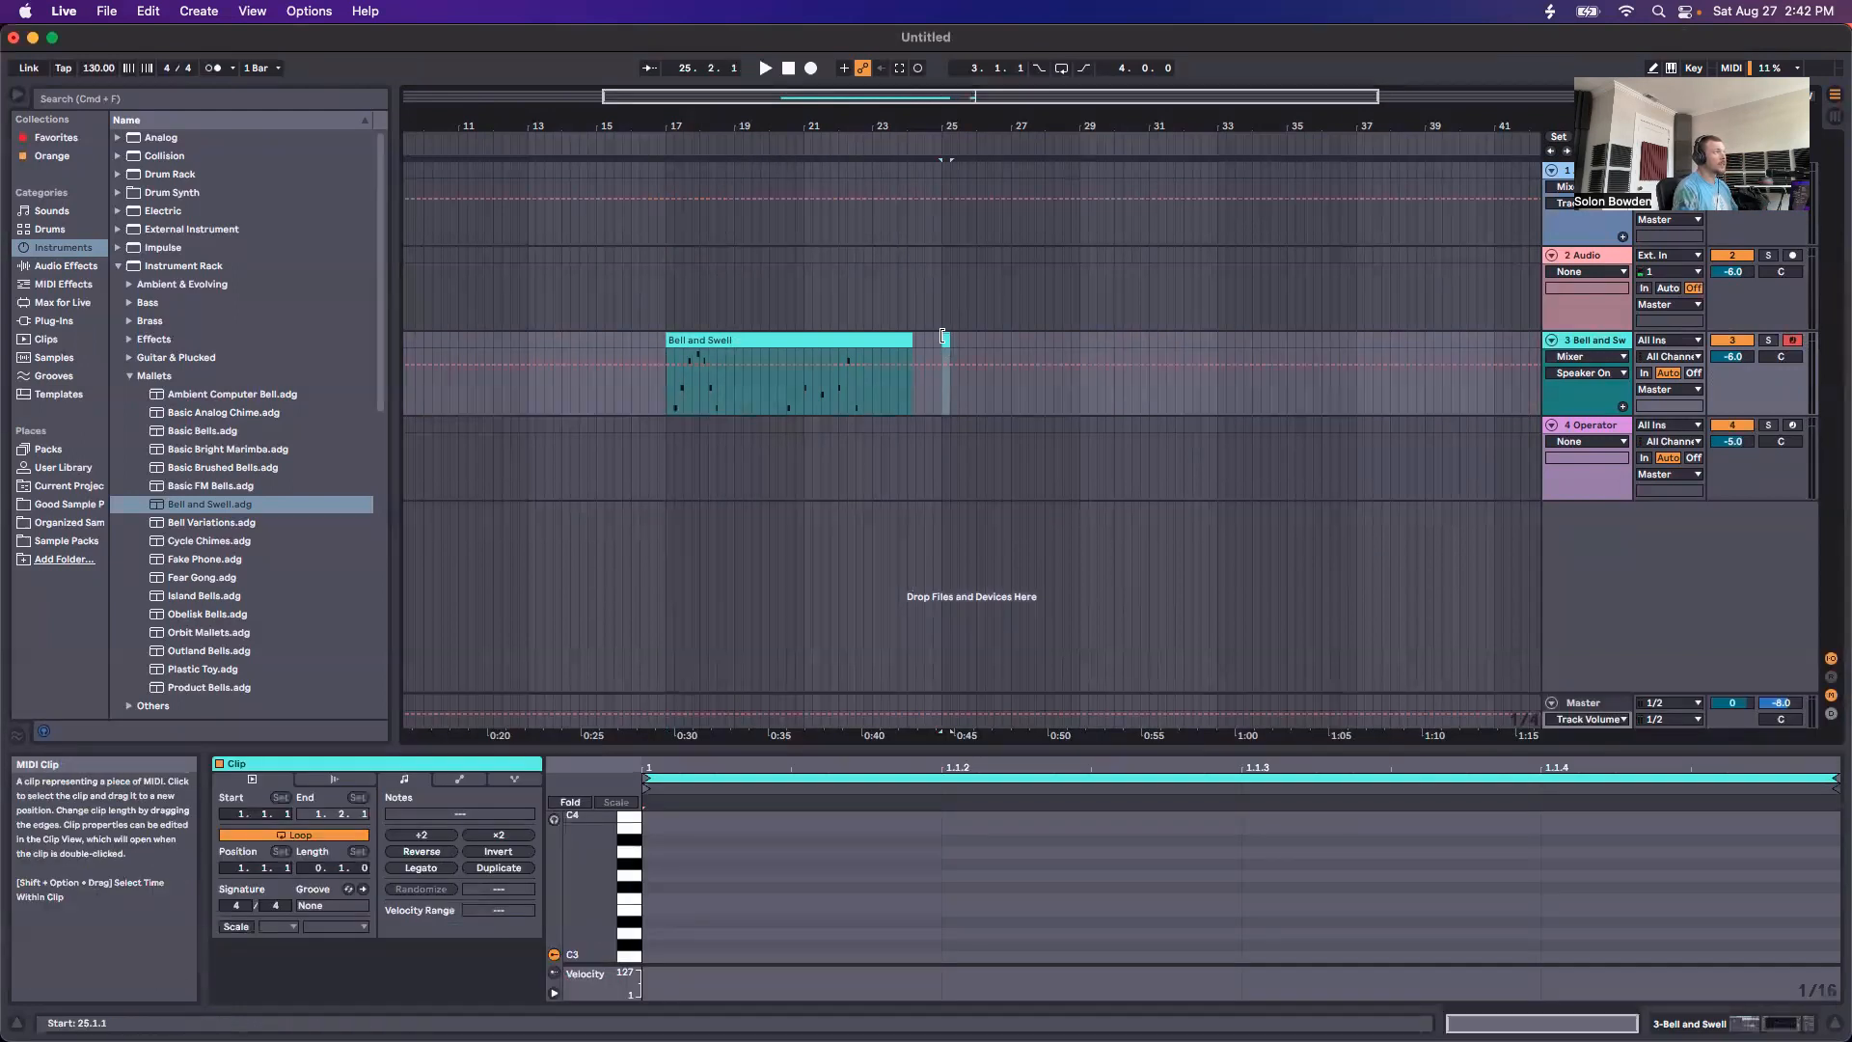
drag(1012, 339, 1084, 344)
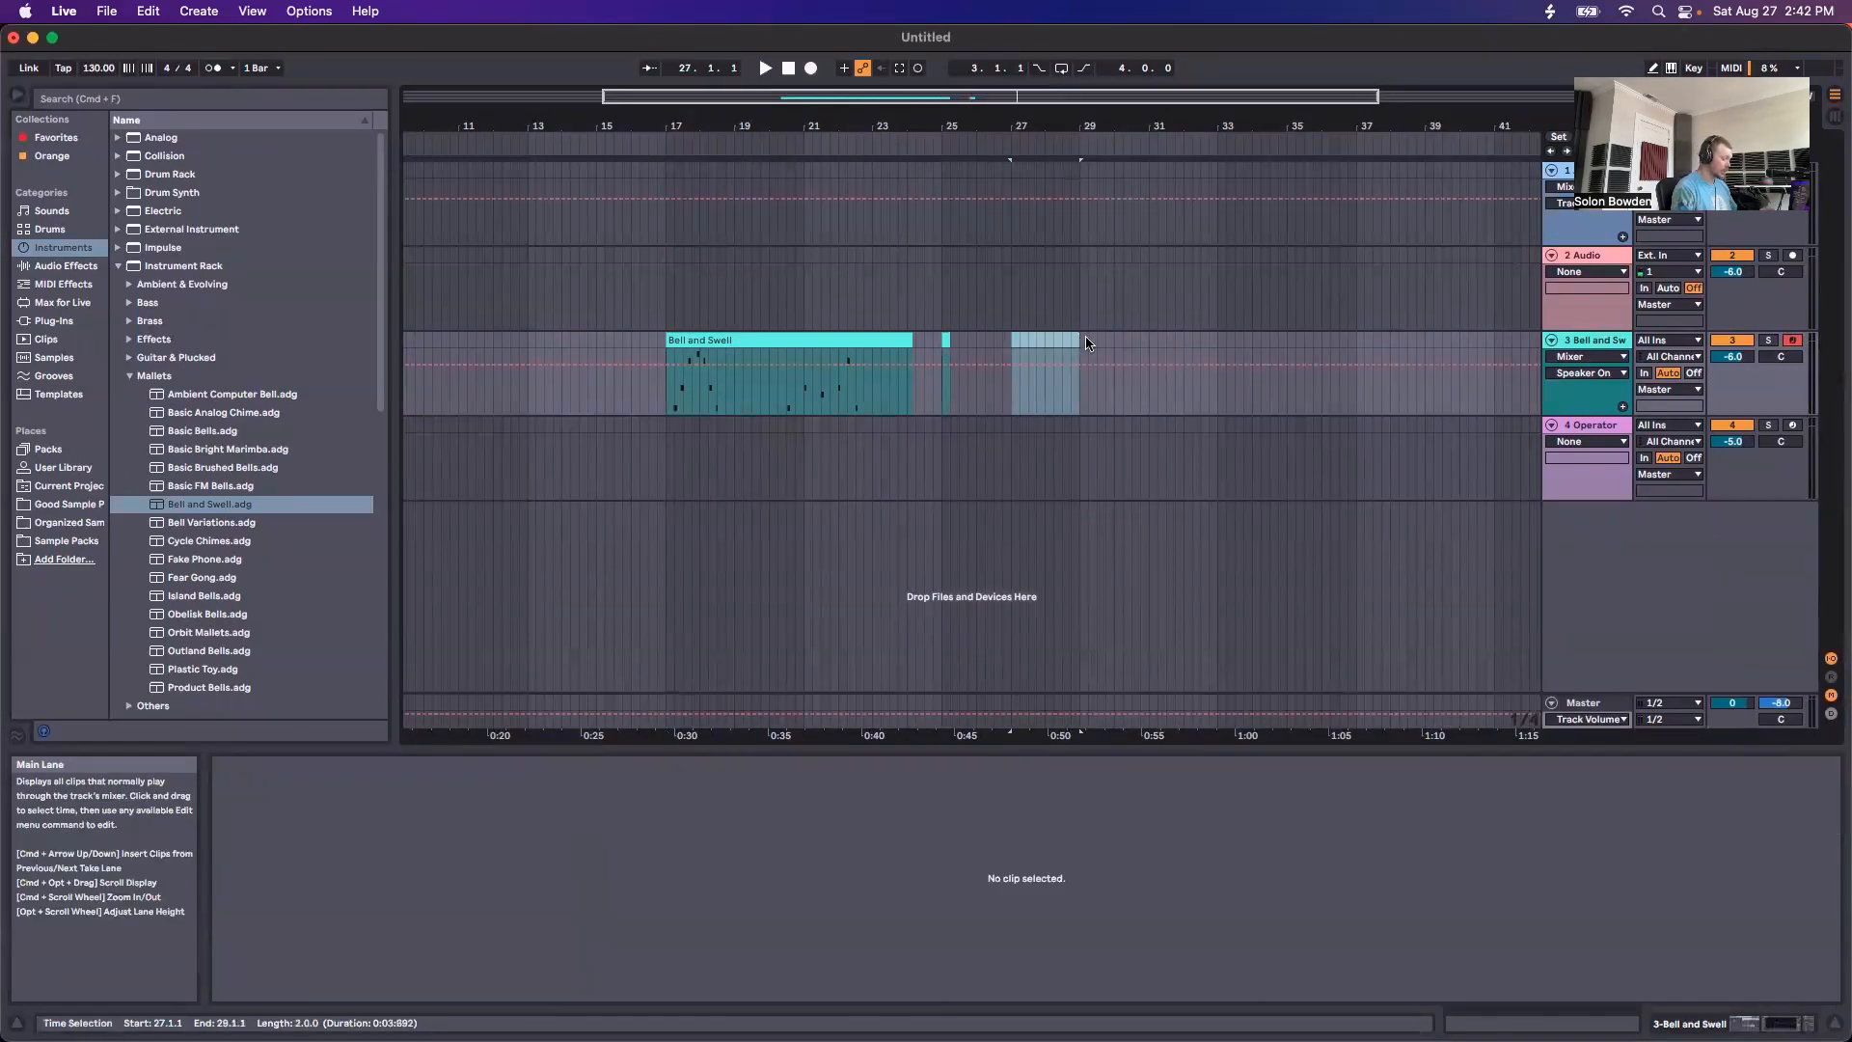
right_click(1058, 344)
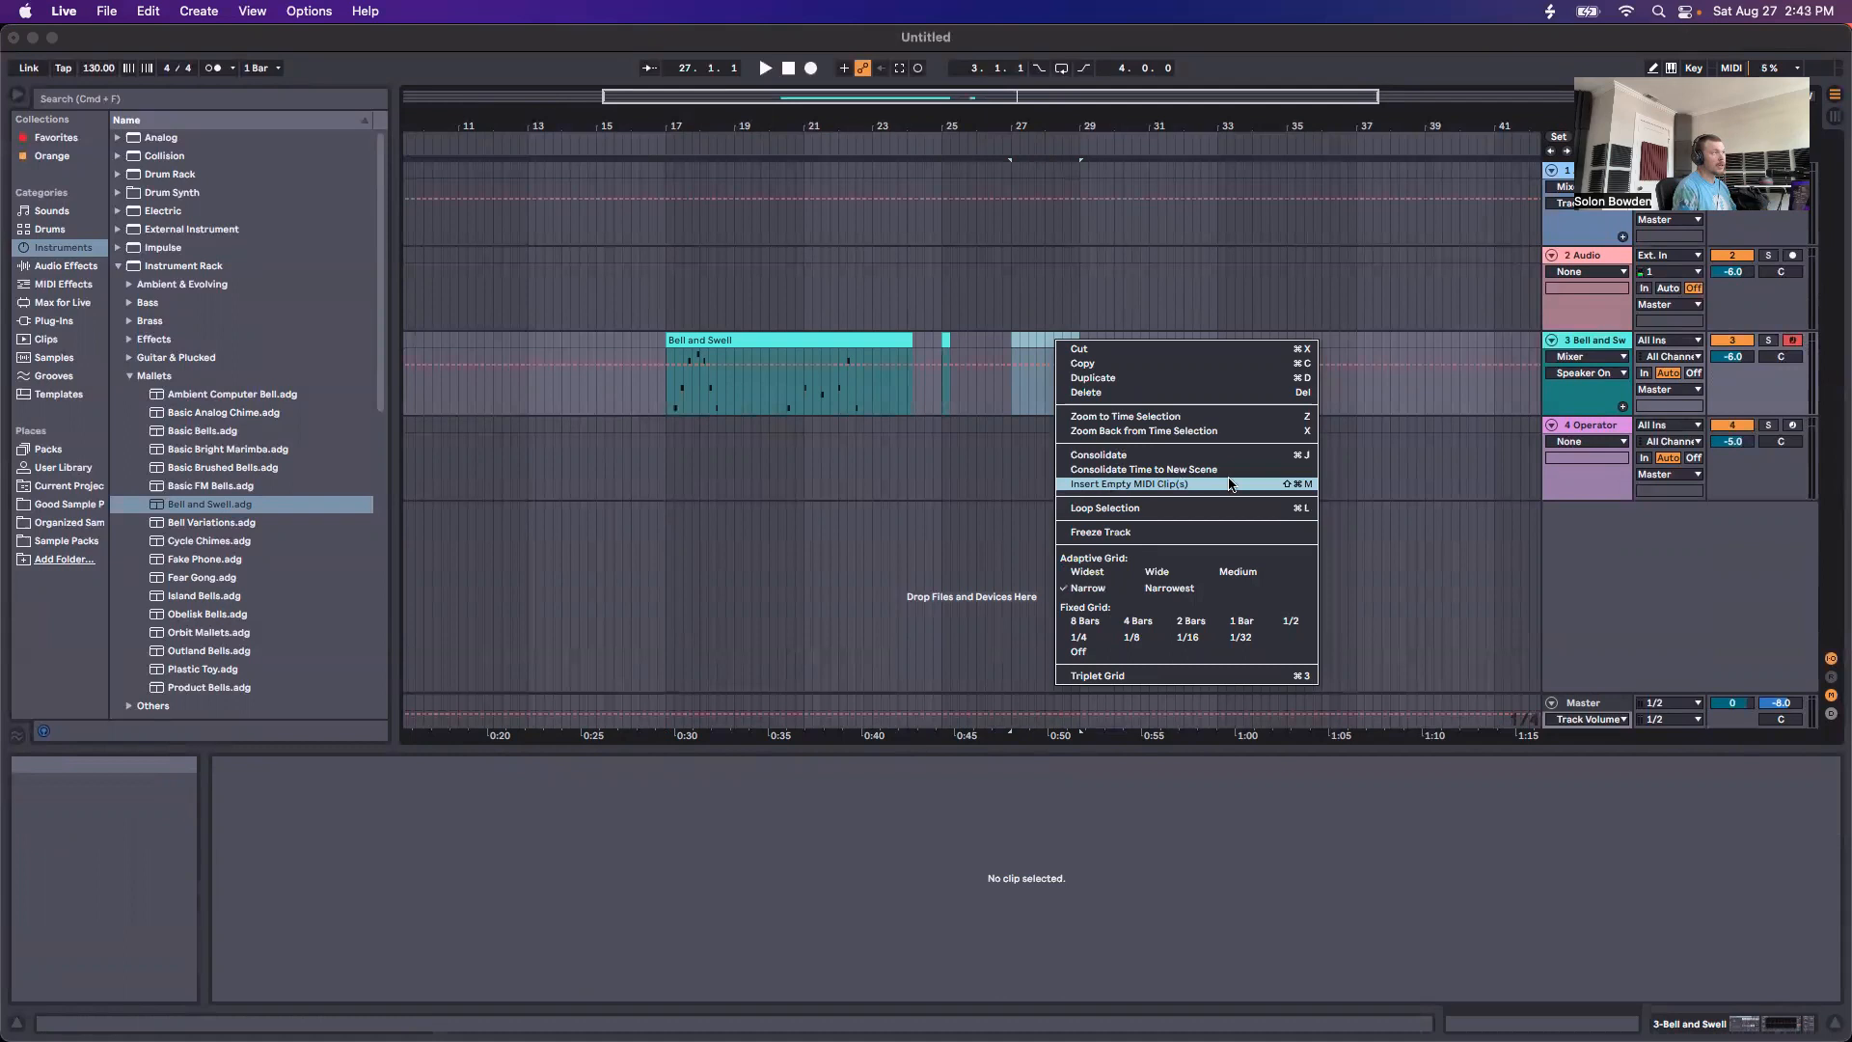
click(1086, 322)
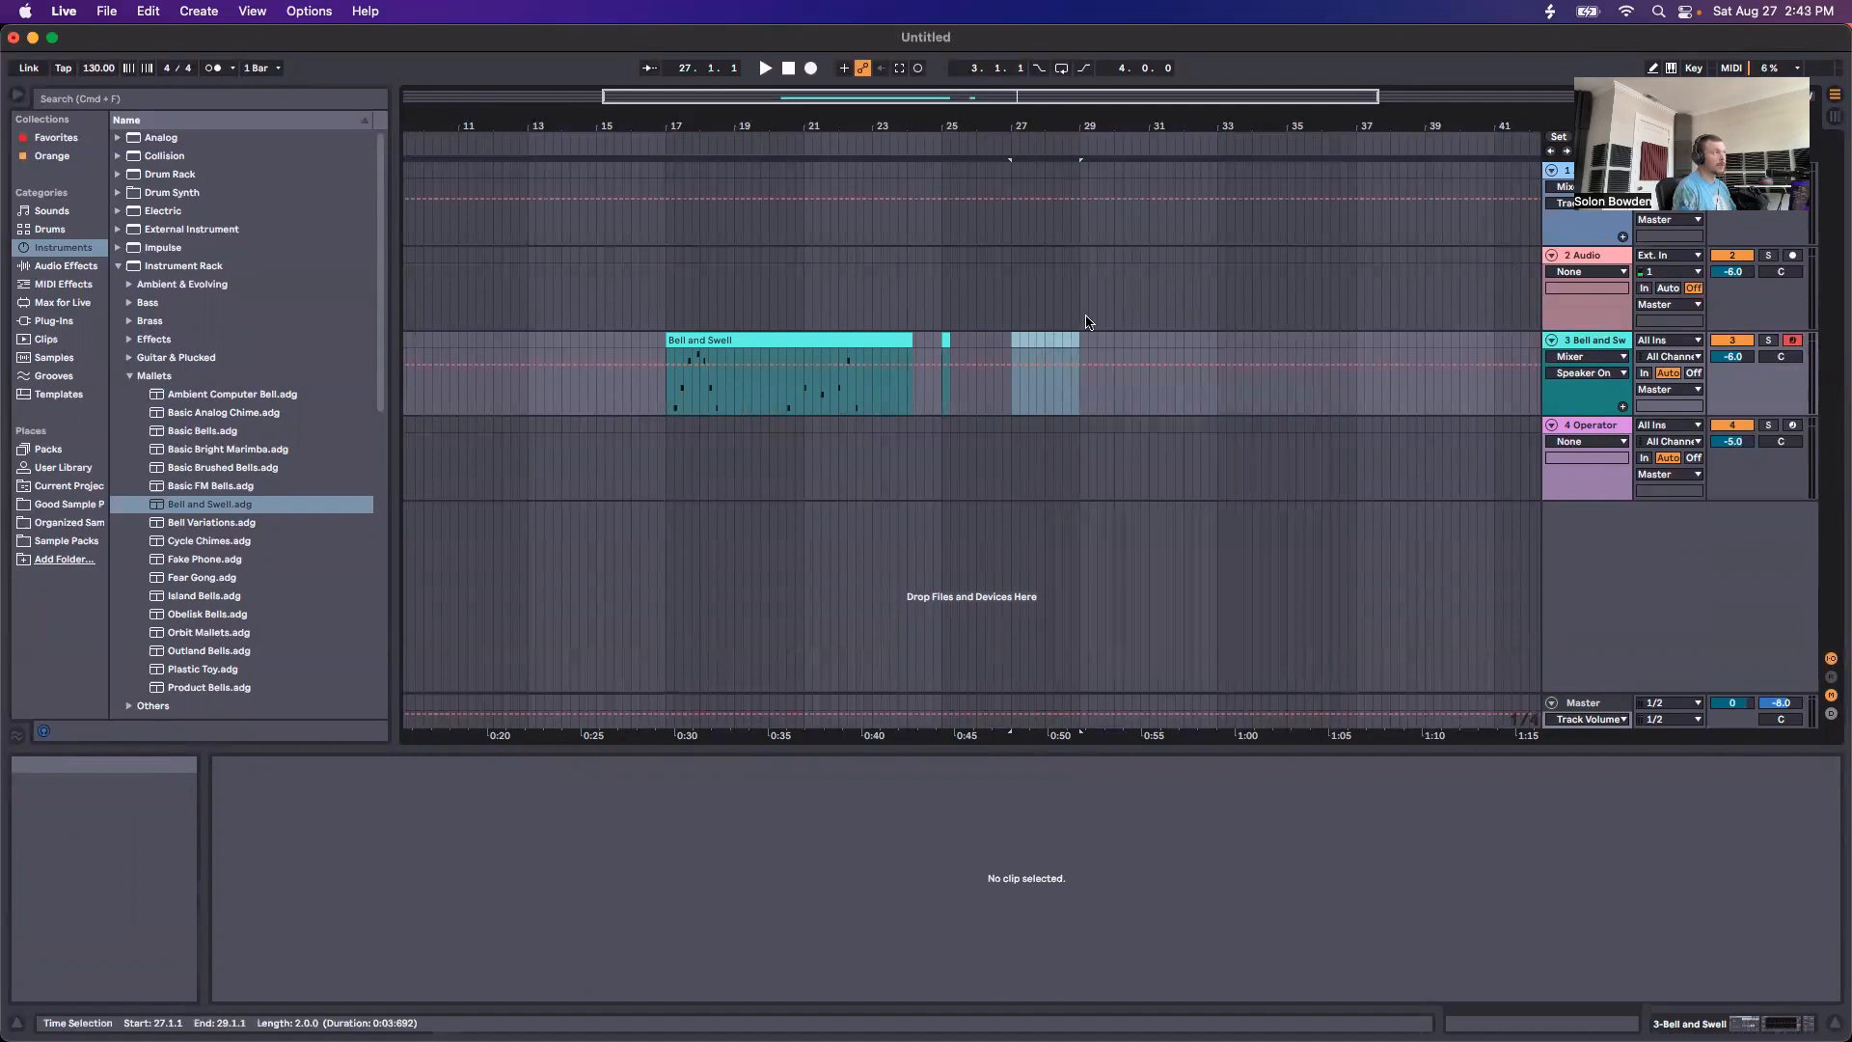
key(super+shift+m)
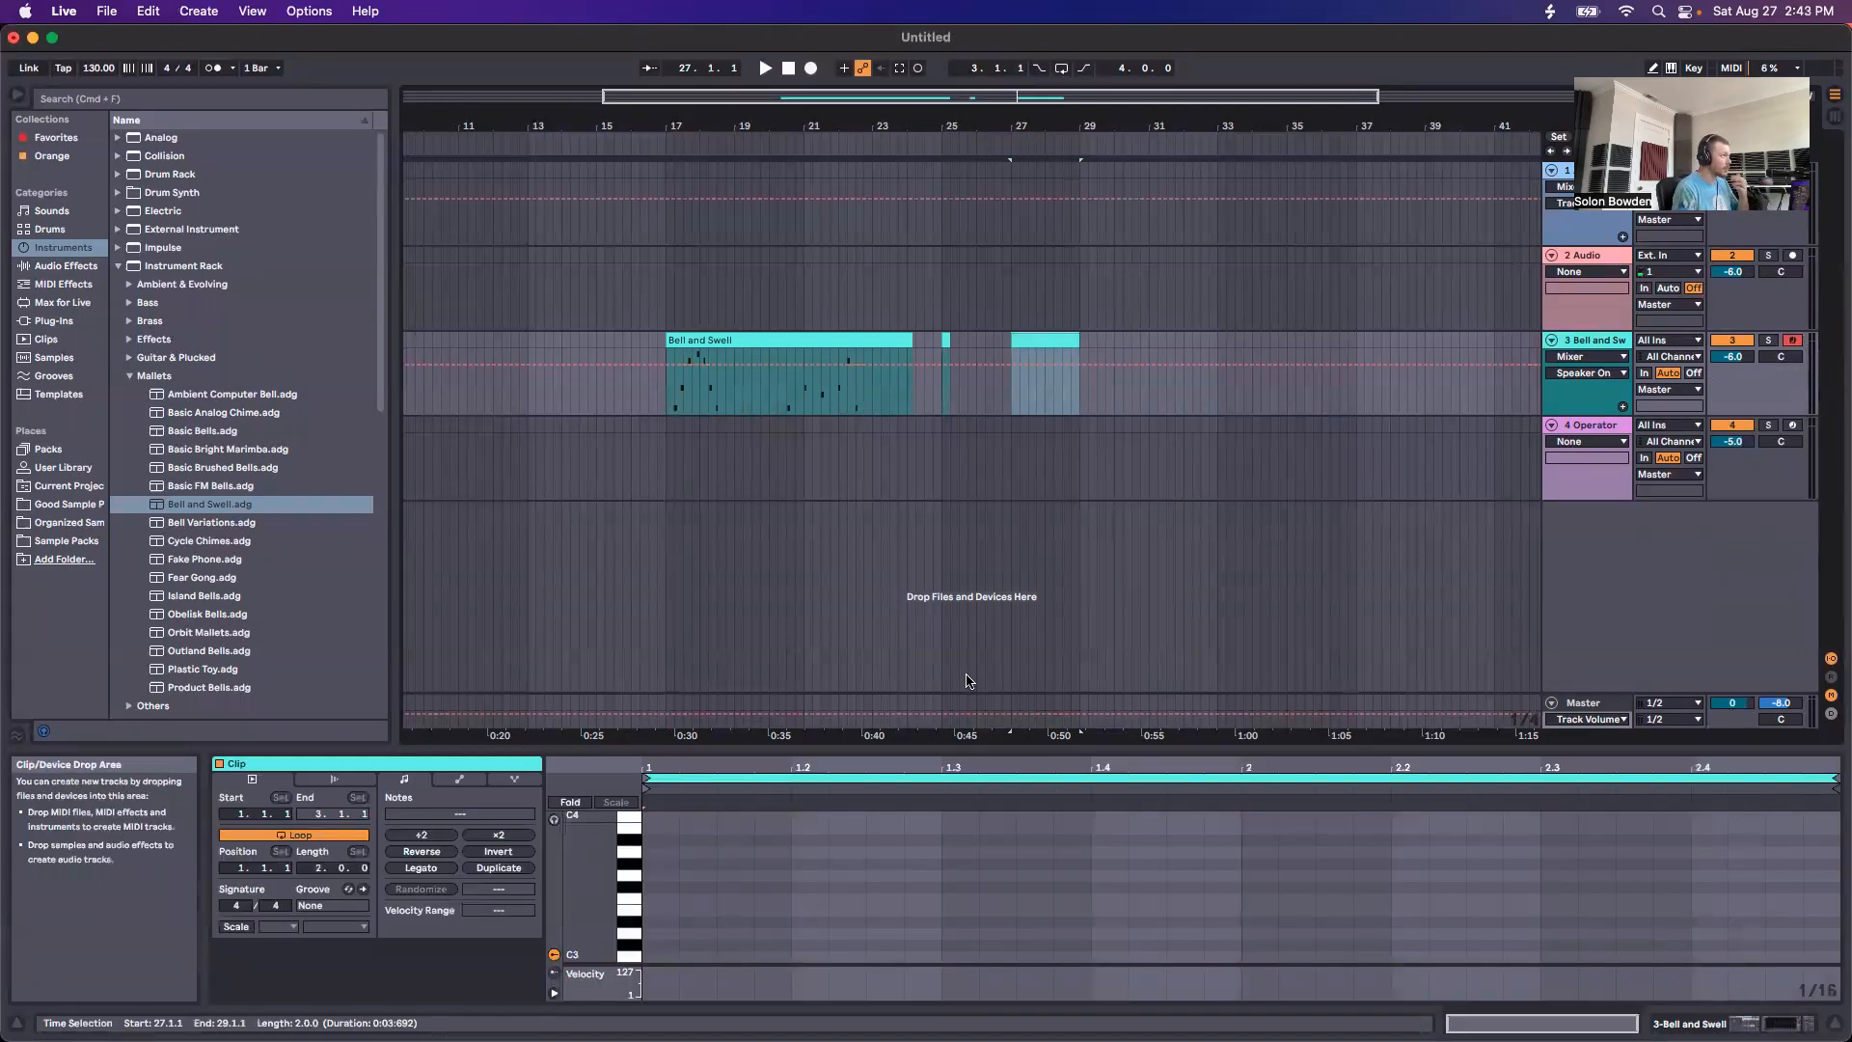
Step: Draw a two-beat note followed by a one-beat F1 note at 1.3 in the two-bar clip and play it back
scroll(674, 940, down, 10)
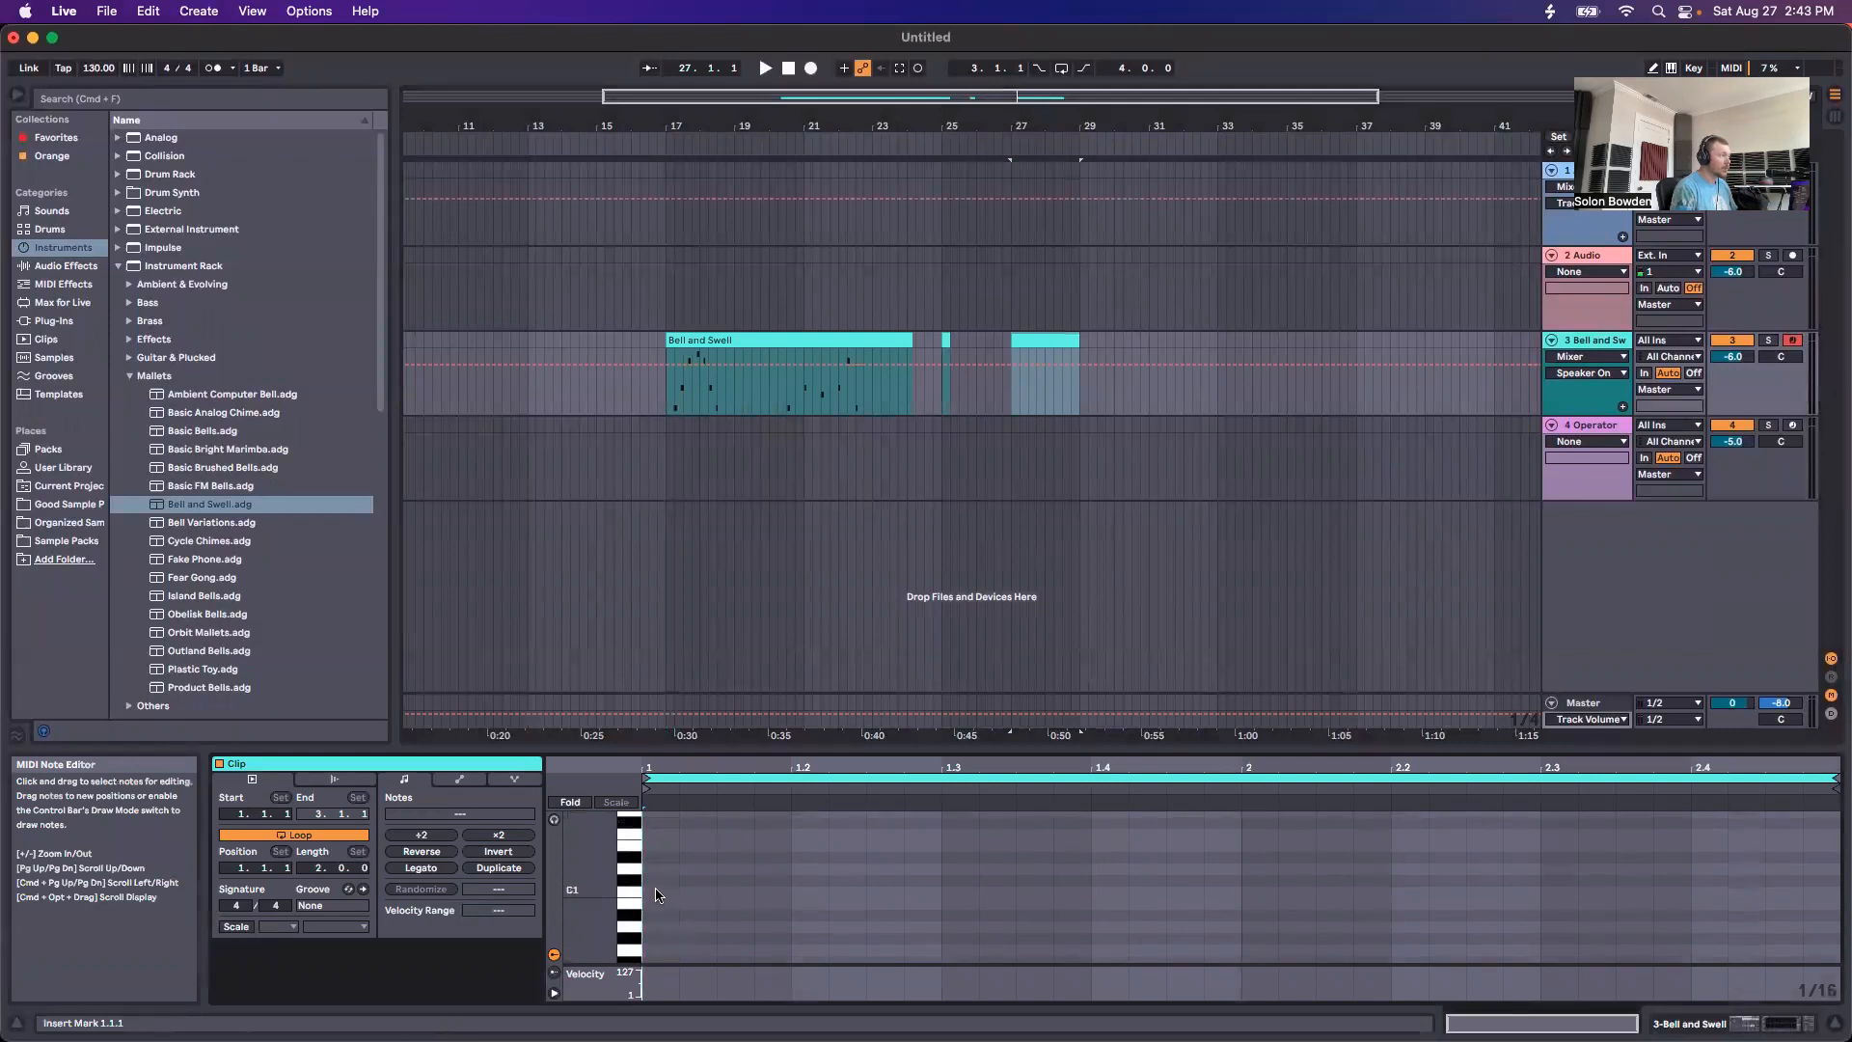
drag(664, 846, 1105, 838)
key(space)
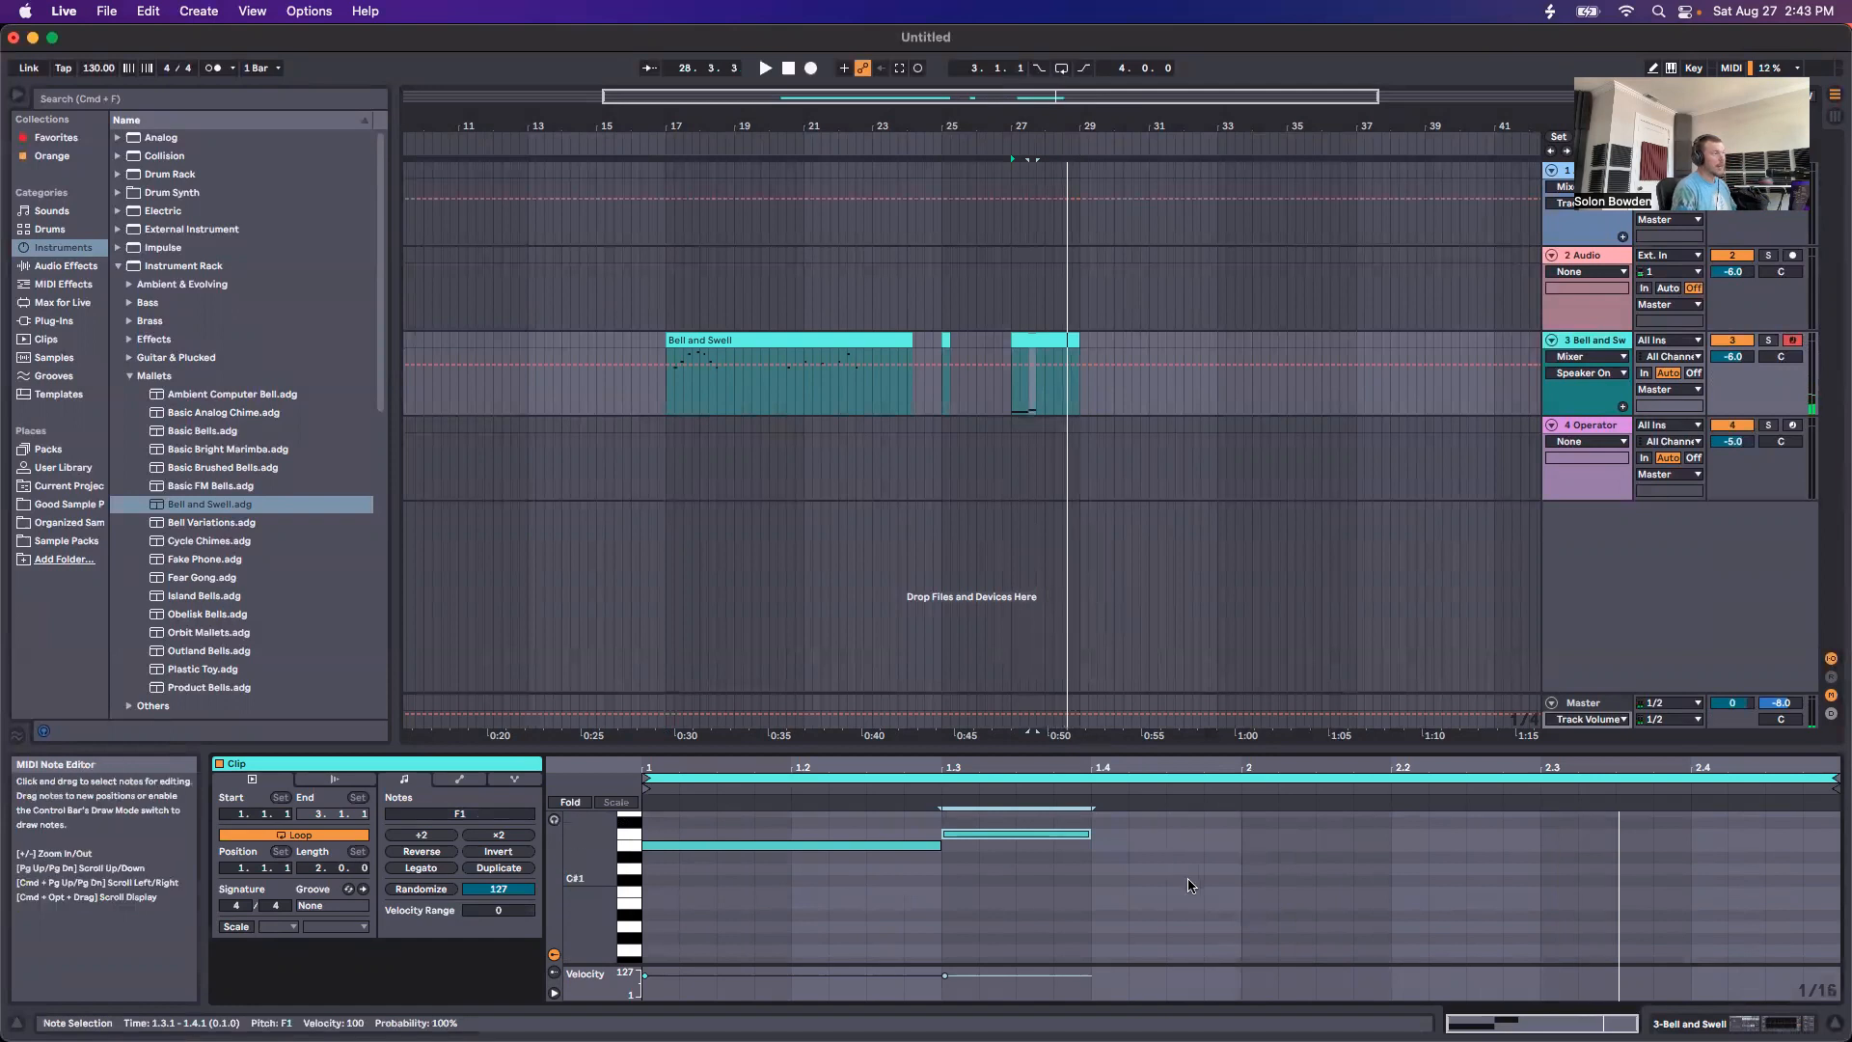
scroll(958, 816, up, 3)
key(space)
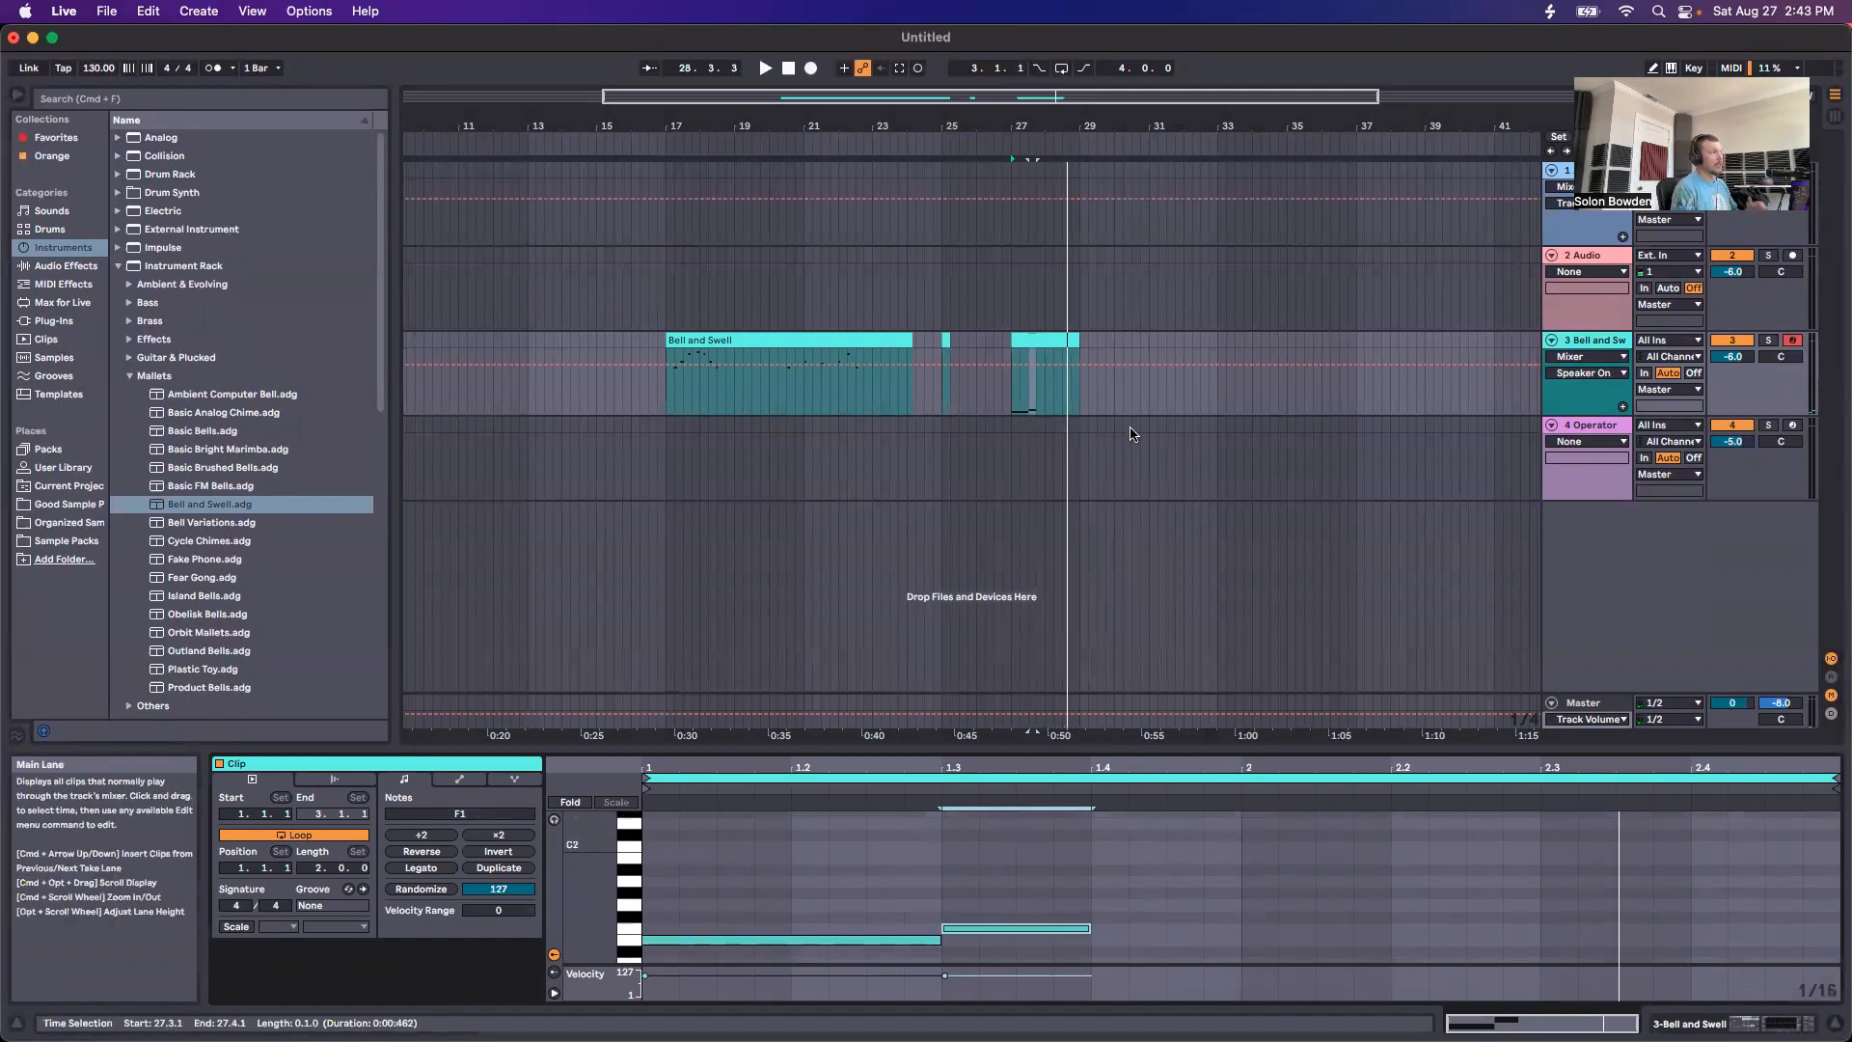
Step: Delete all three MIDI clips from the Bell and Swell track
click(1032, 343)
key(Delete)
click(864, 338)
key(Delete)
drag(924, 374, 1044, 381)
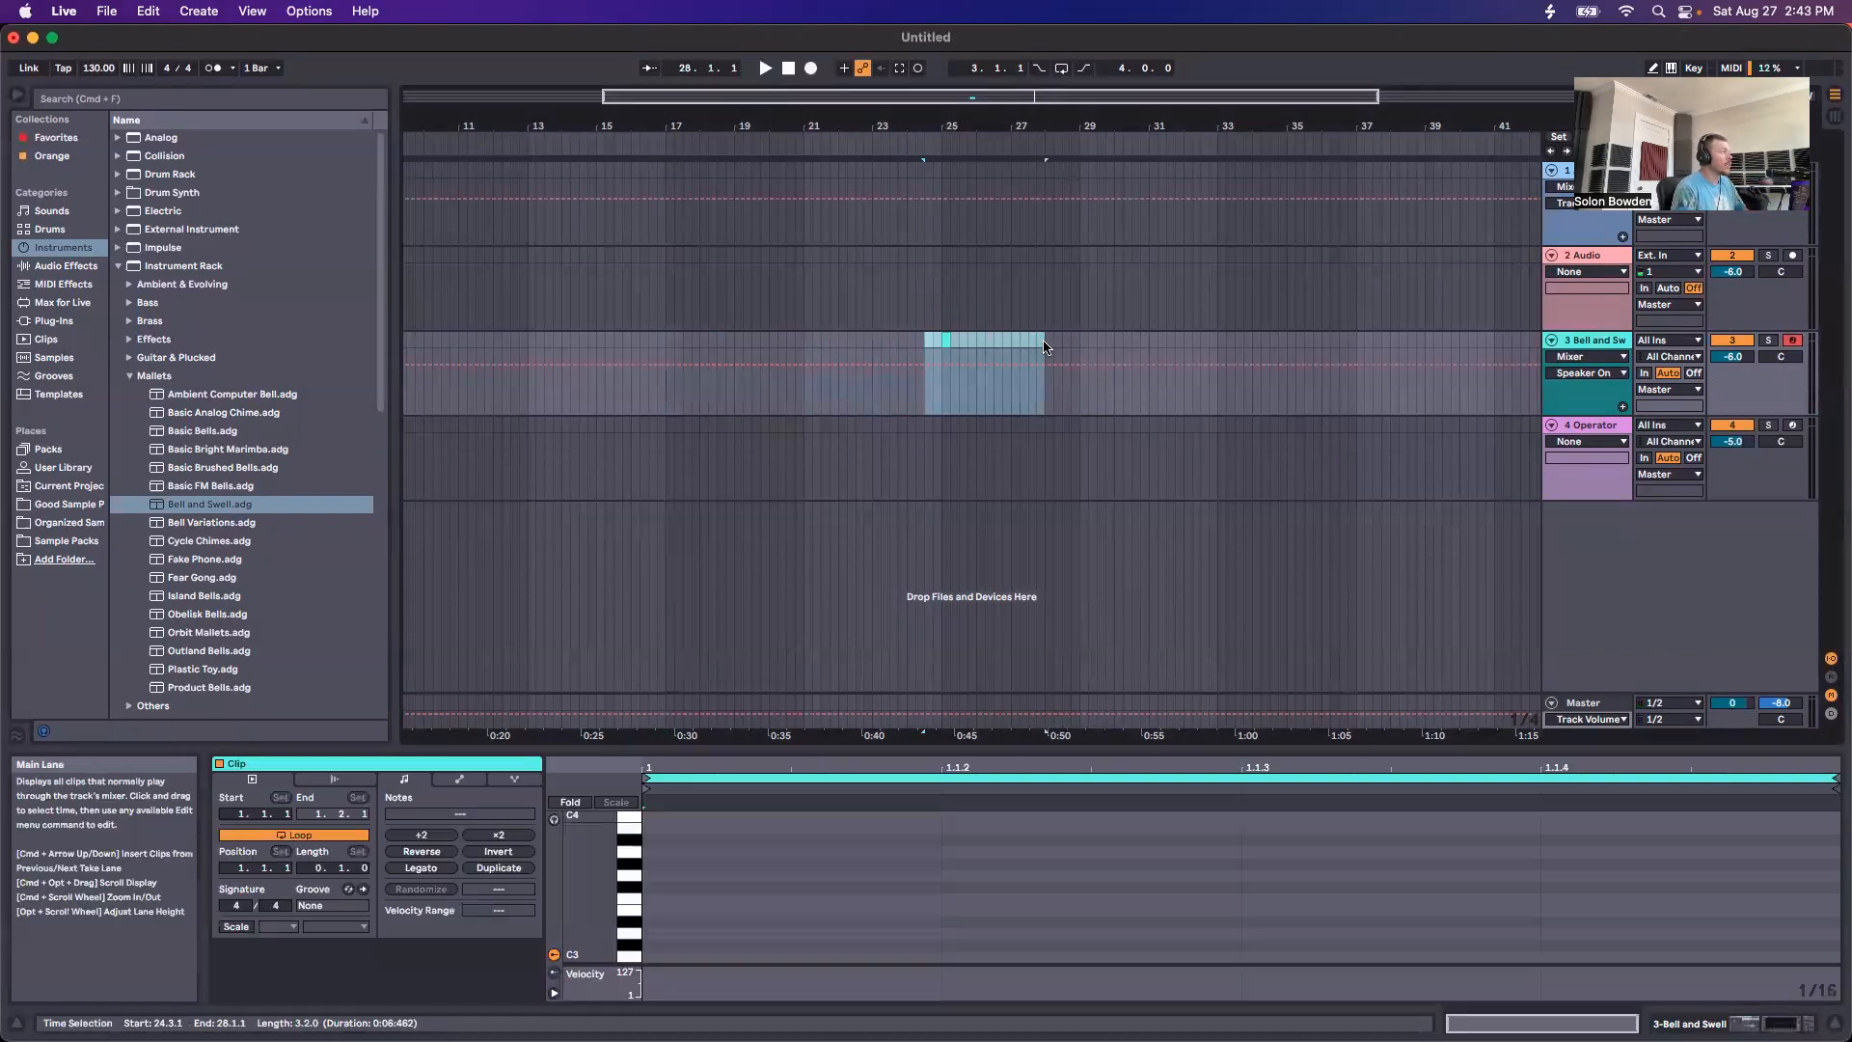
key(Delete)
Step: Browse the sample places to CloZee Sample Pack > CLOZEE_drums and expand the CLOZEE_drum_loops folder
click(129, 375)
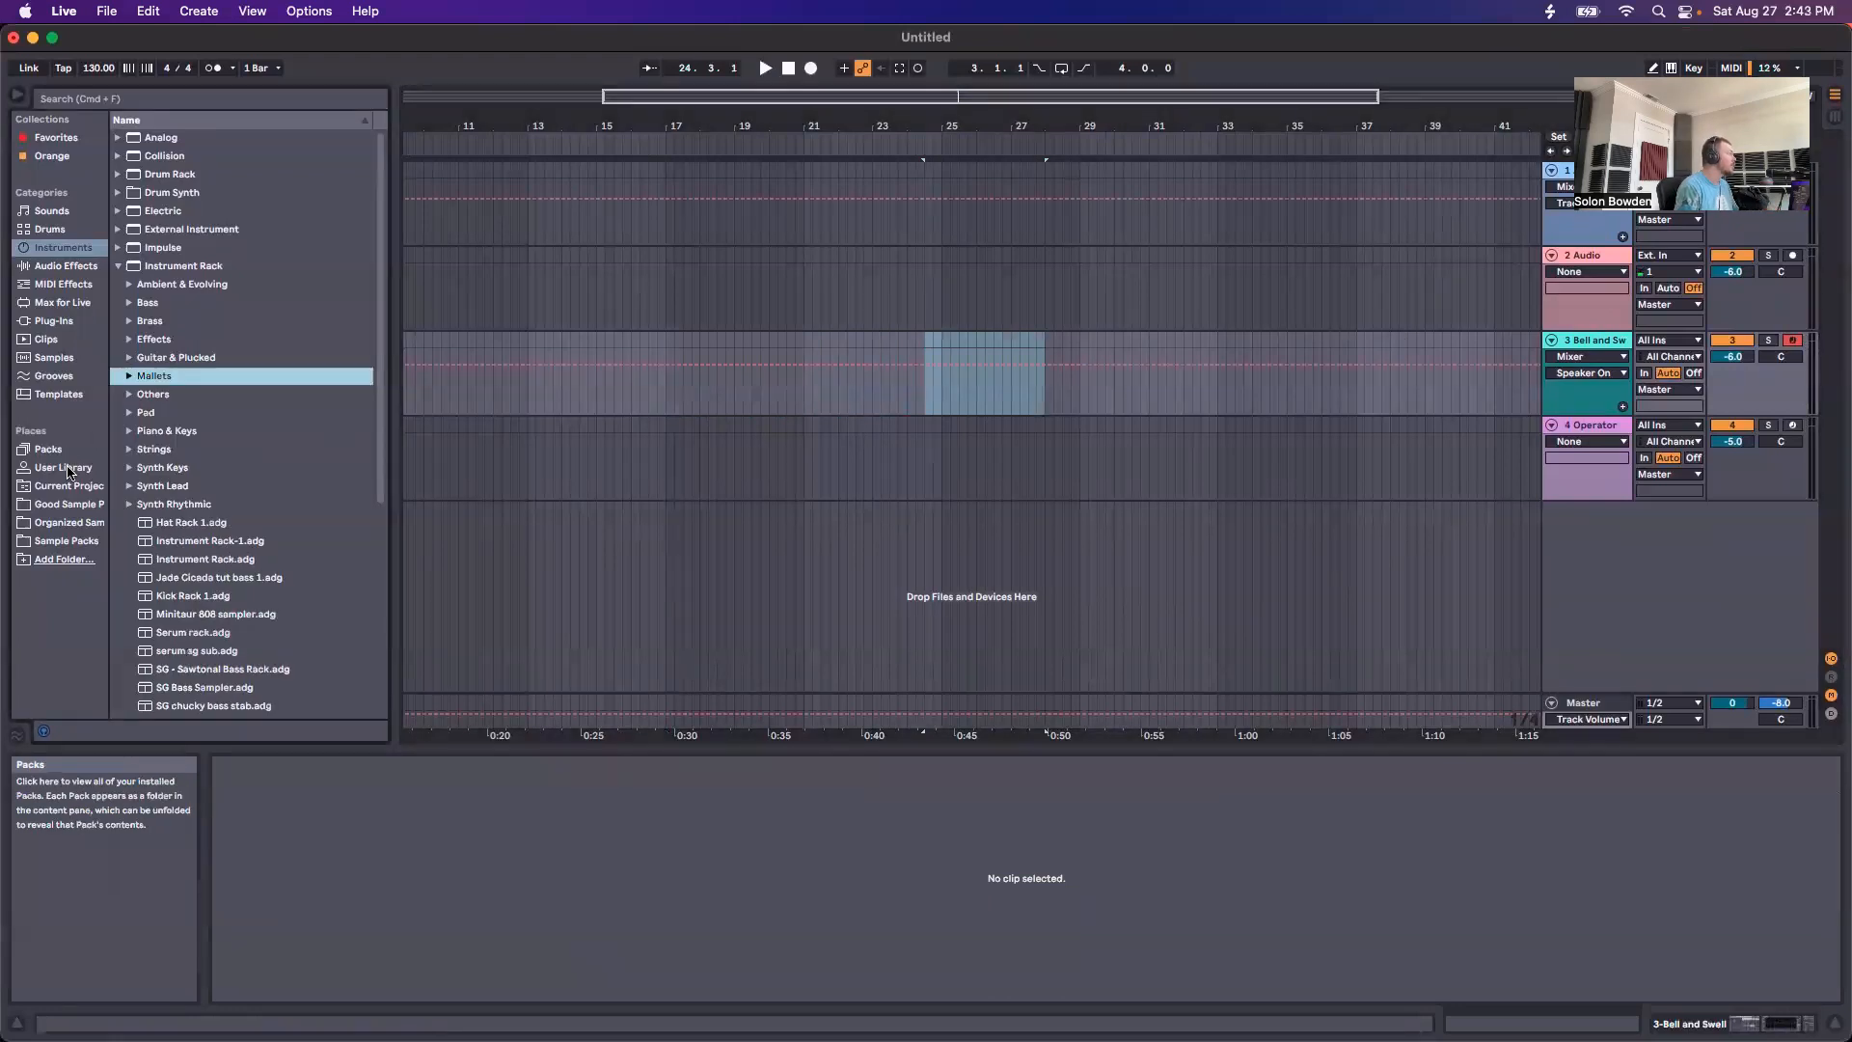
click(63, 467)
click(68, 504)
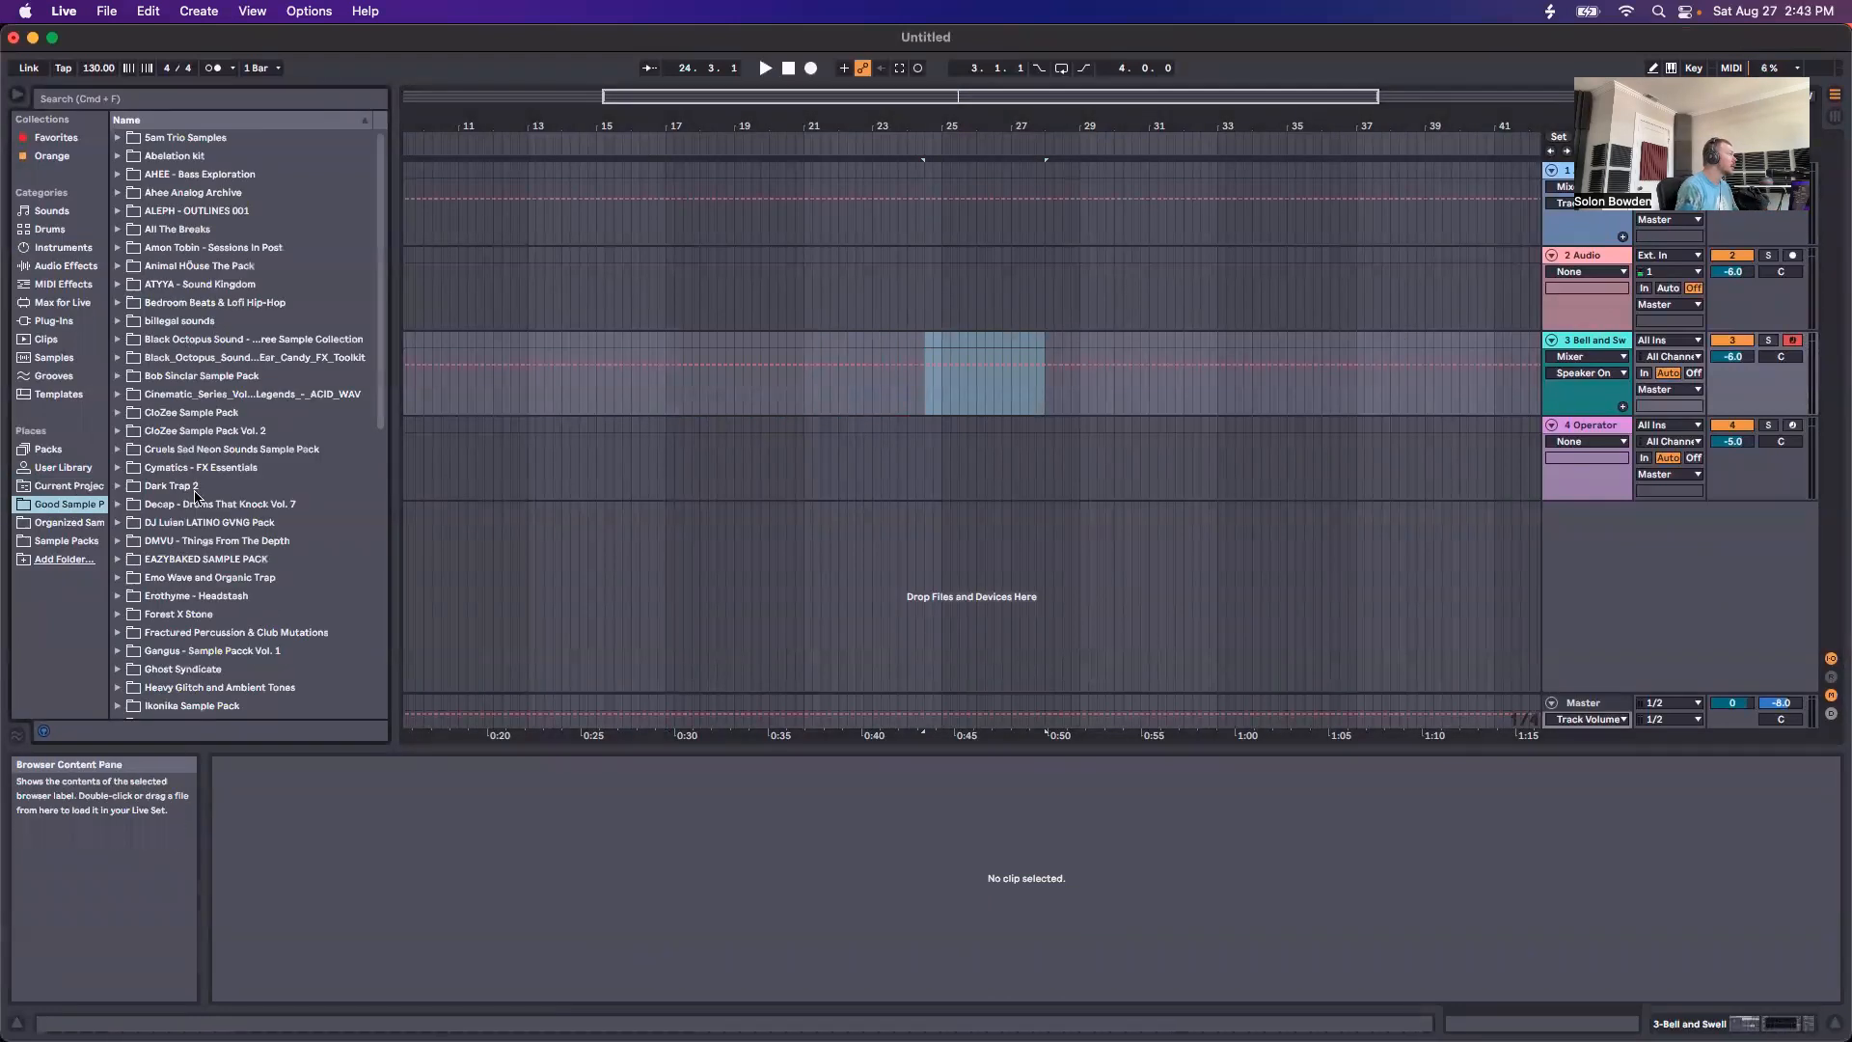
click(118, 412)
click(130, 431)
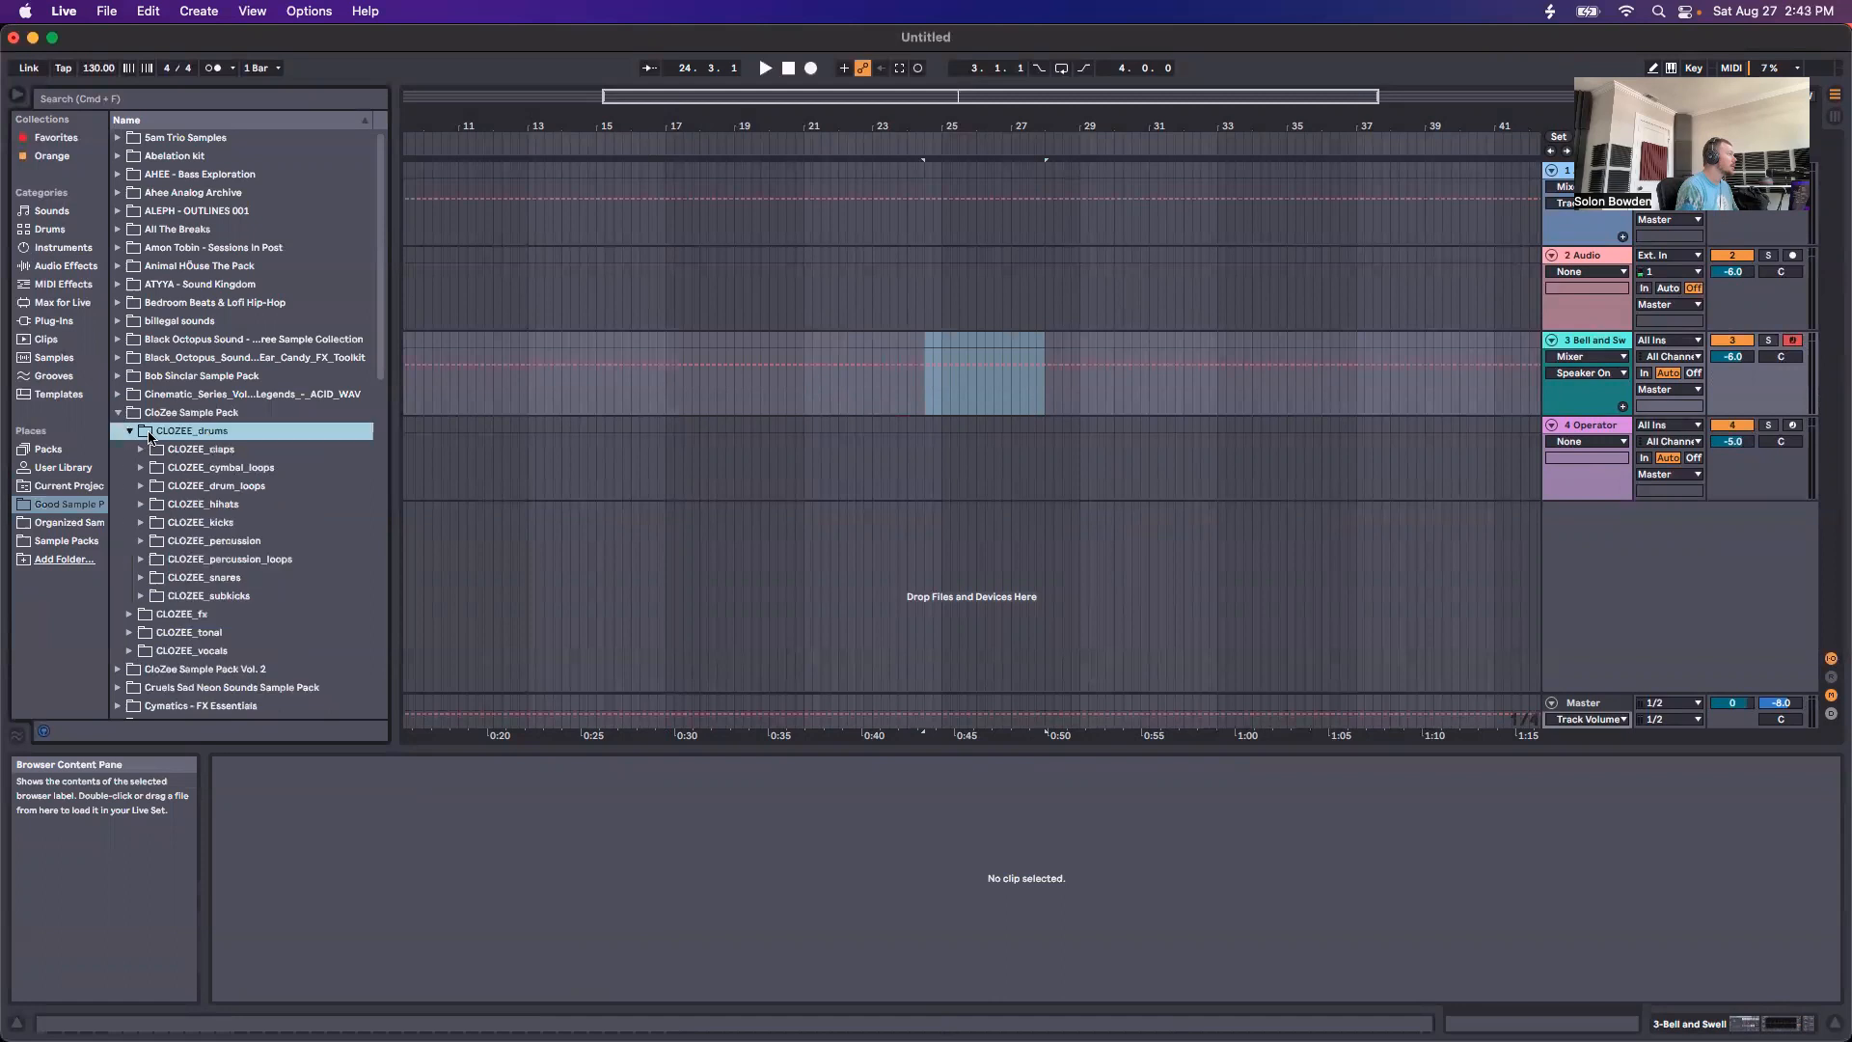
click(197, 487)
click(141, 485)
Step: Cancel converting CLOZEE_drum_loop_journey_01_85.wav to MIDI on the third track, and place the loop on the 2 Audio track at bar 17 instead
drag(224, 541, 805, 397)
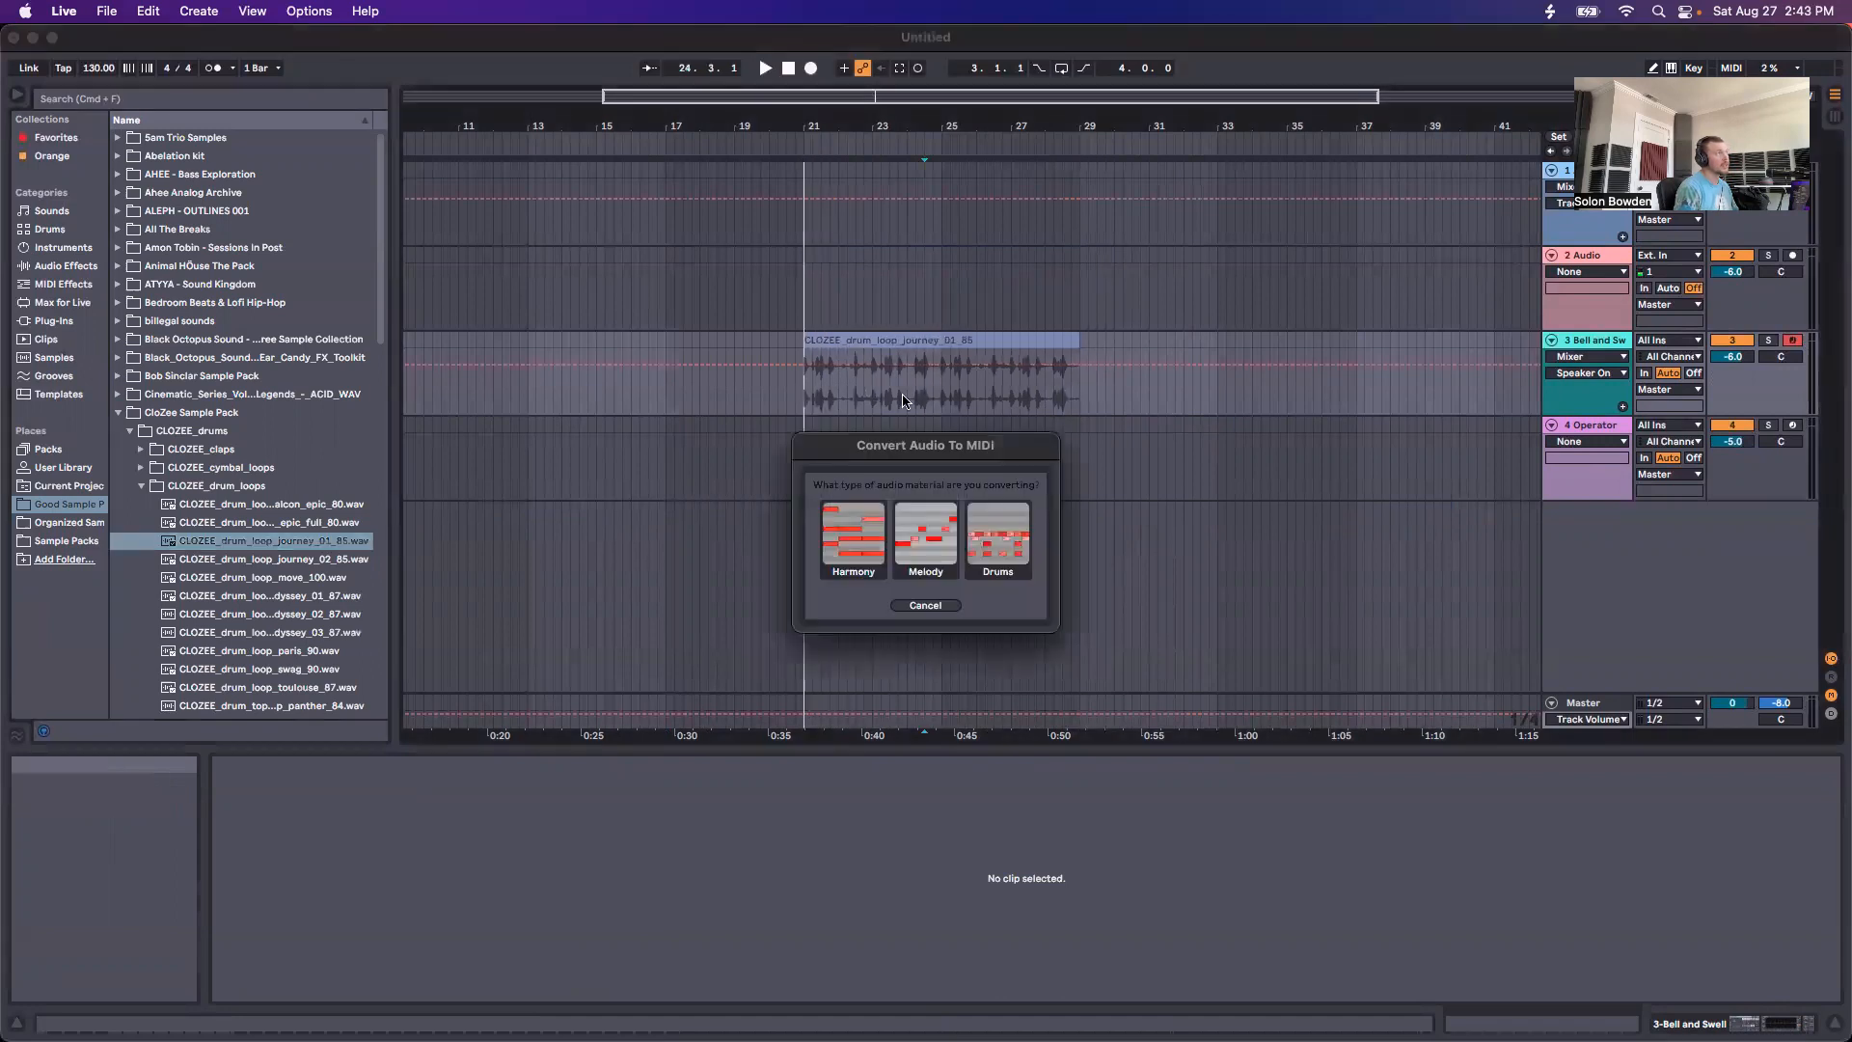
click(936, 605)
drag(249, 540, 670, 302)
key(space)
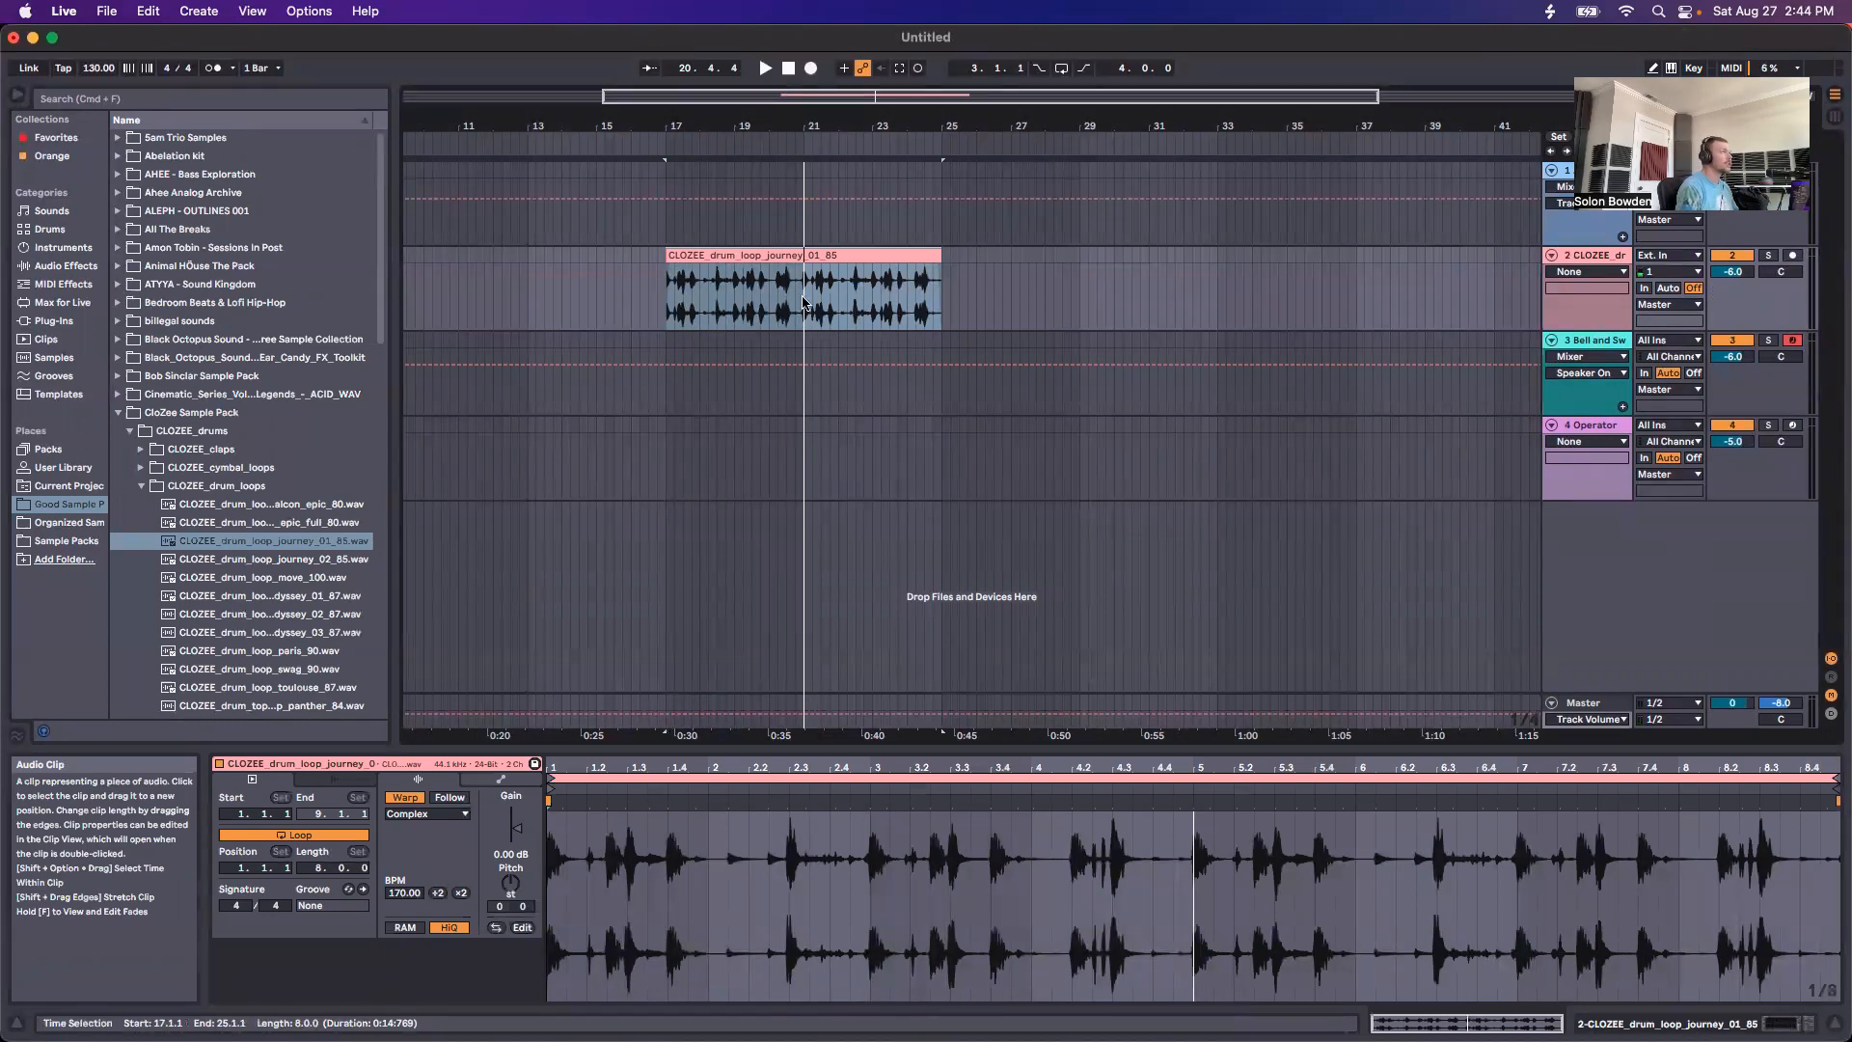
Step: Examine the device chains of the drum loop, Bell and Swell, and 4 Operator tracks
click(1589, 258)
click(1603, 341)
click(1592, 427)
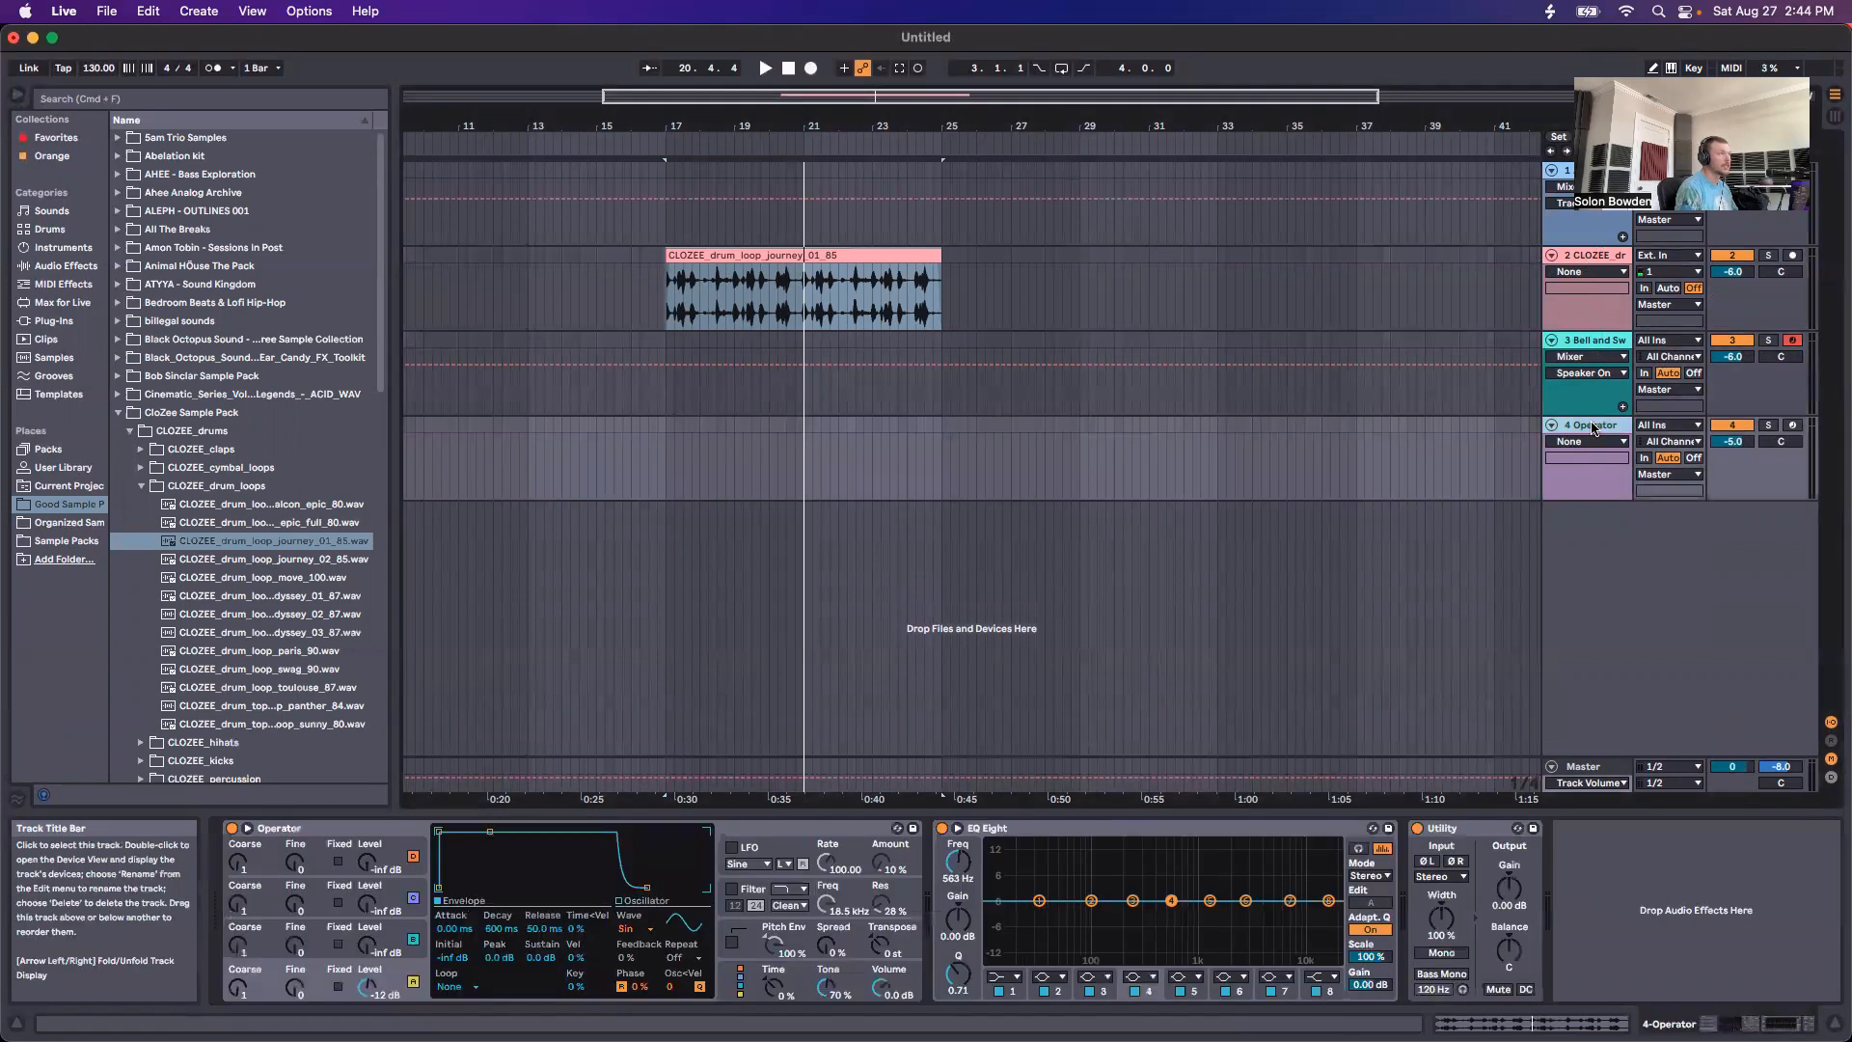
click(1596, 345)
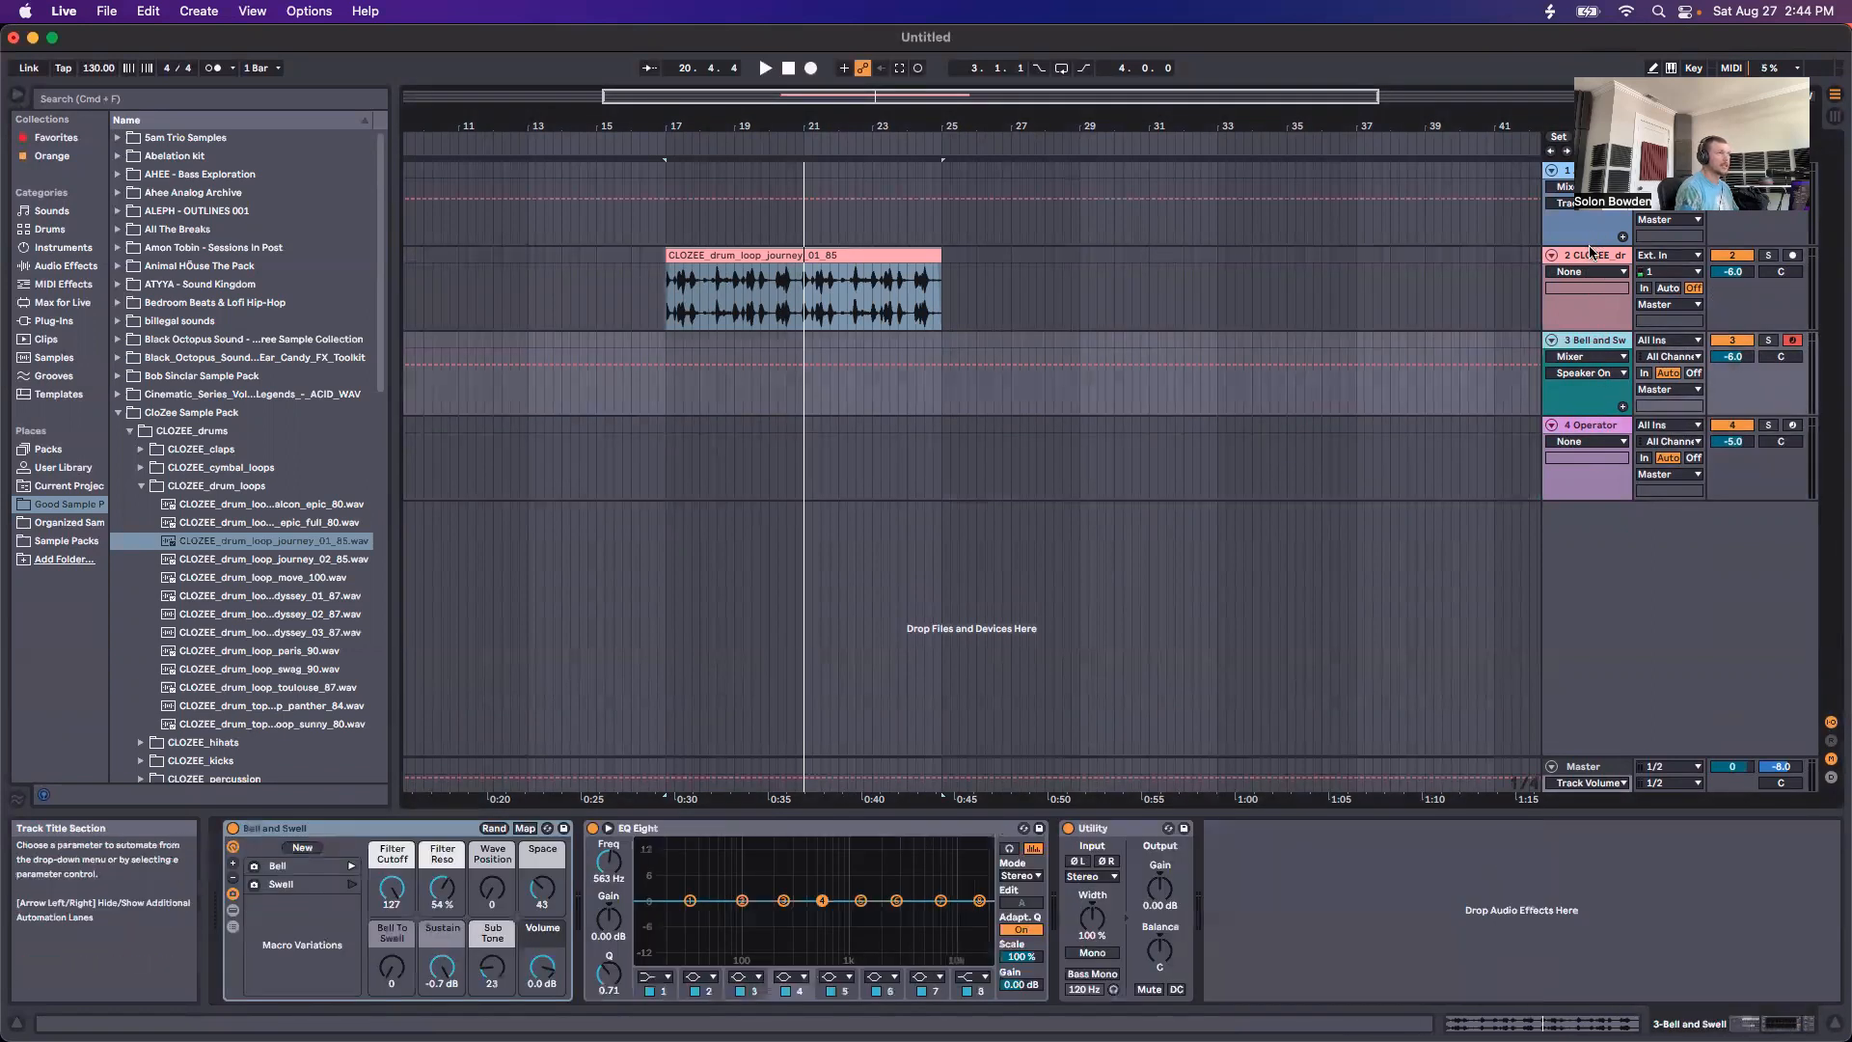
Step: Browse the Audio Effects folders from Delay & Loop to Utilities, and inspect the EQ Eight and Utility devices on the drum loop track
click(1593, 256)
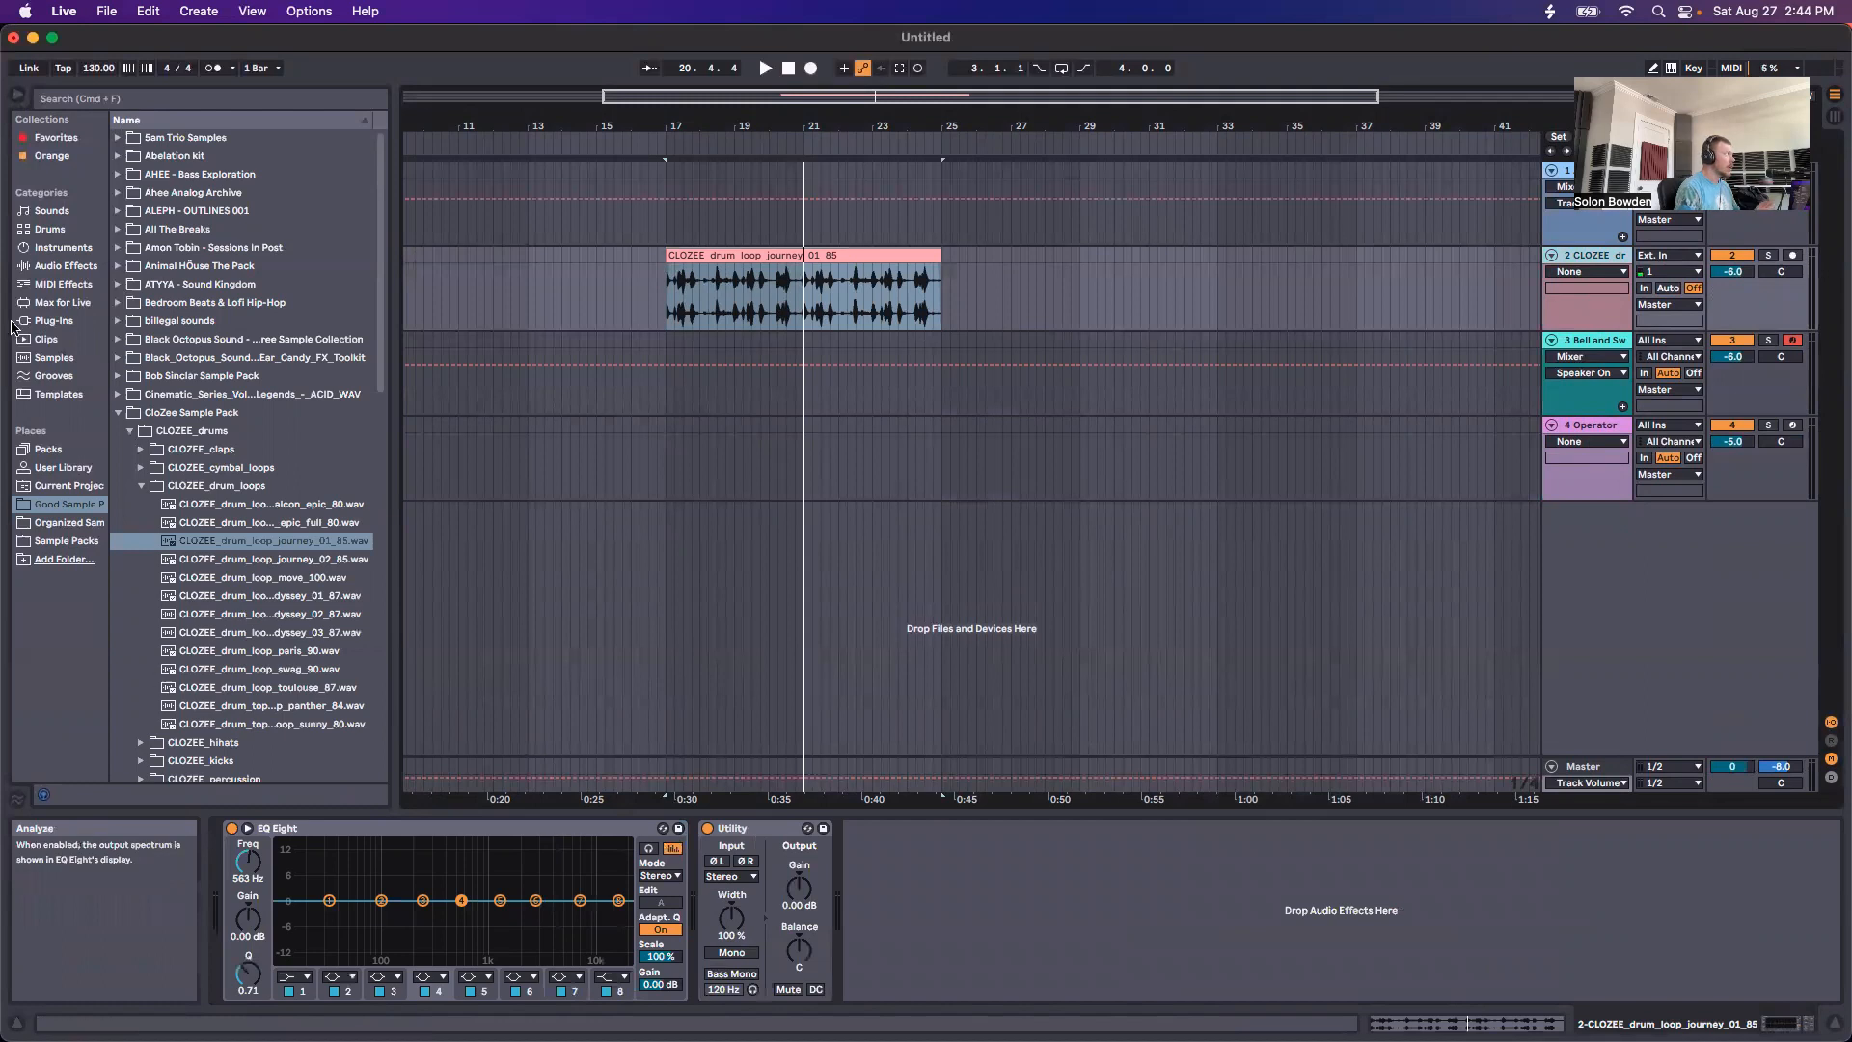
click(64, 265)
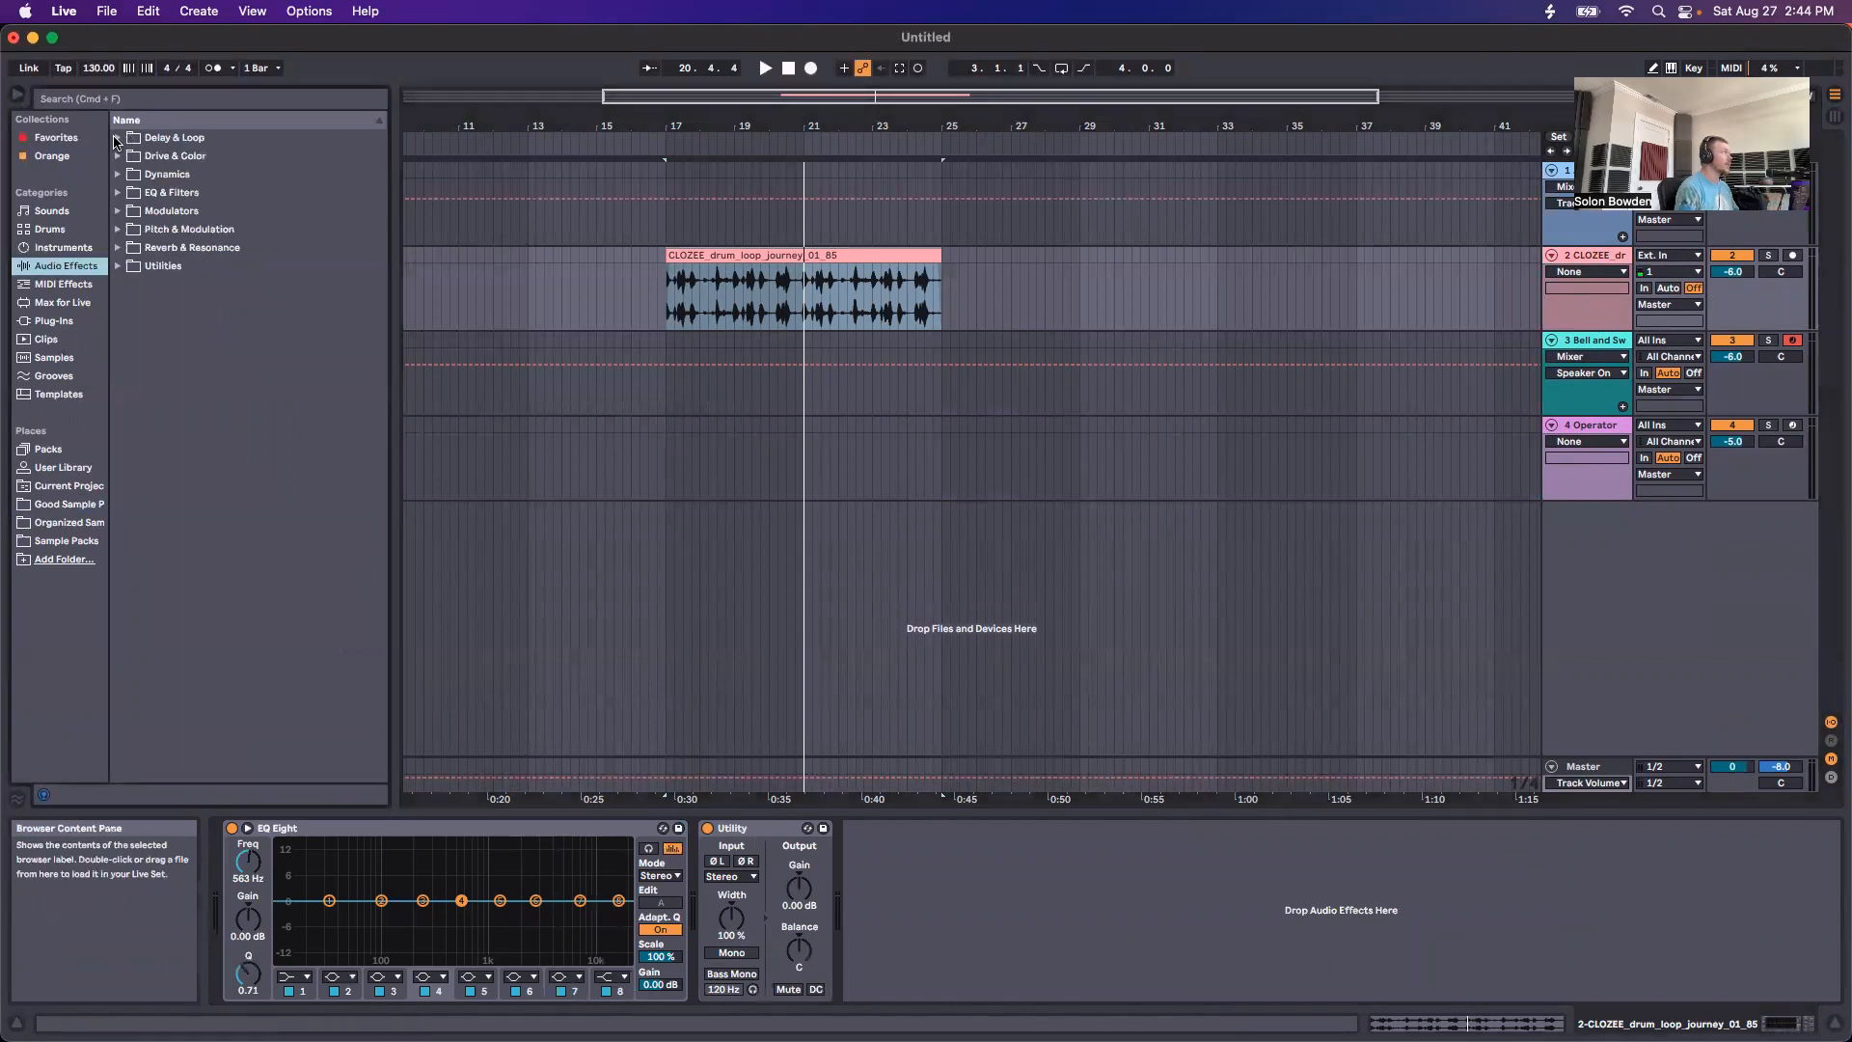
click(115, 141)
click(119, 157)
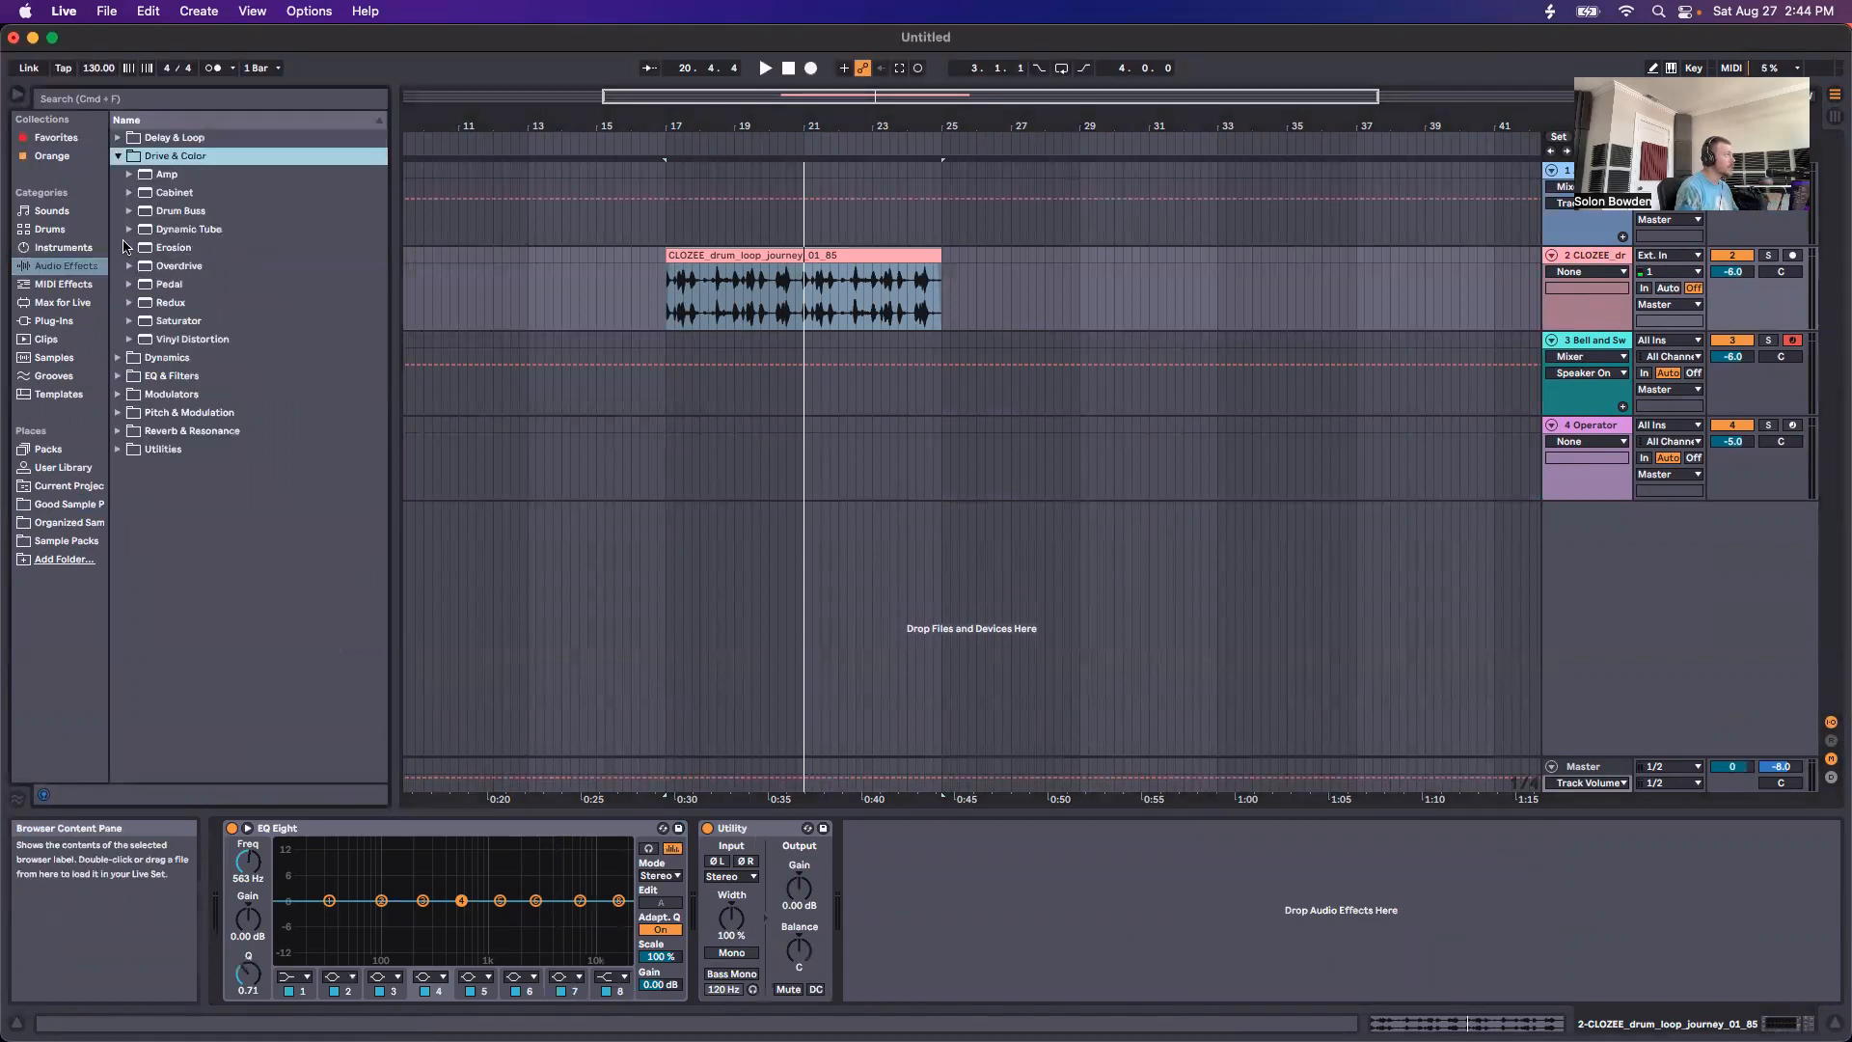
click(117, 358)
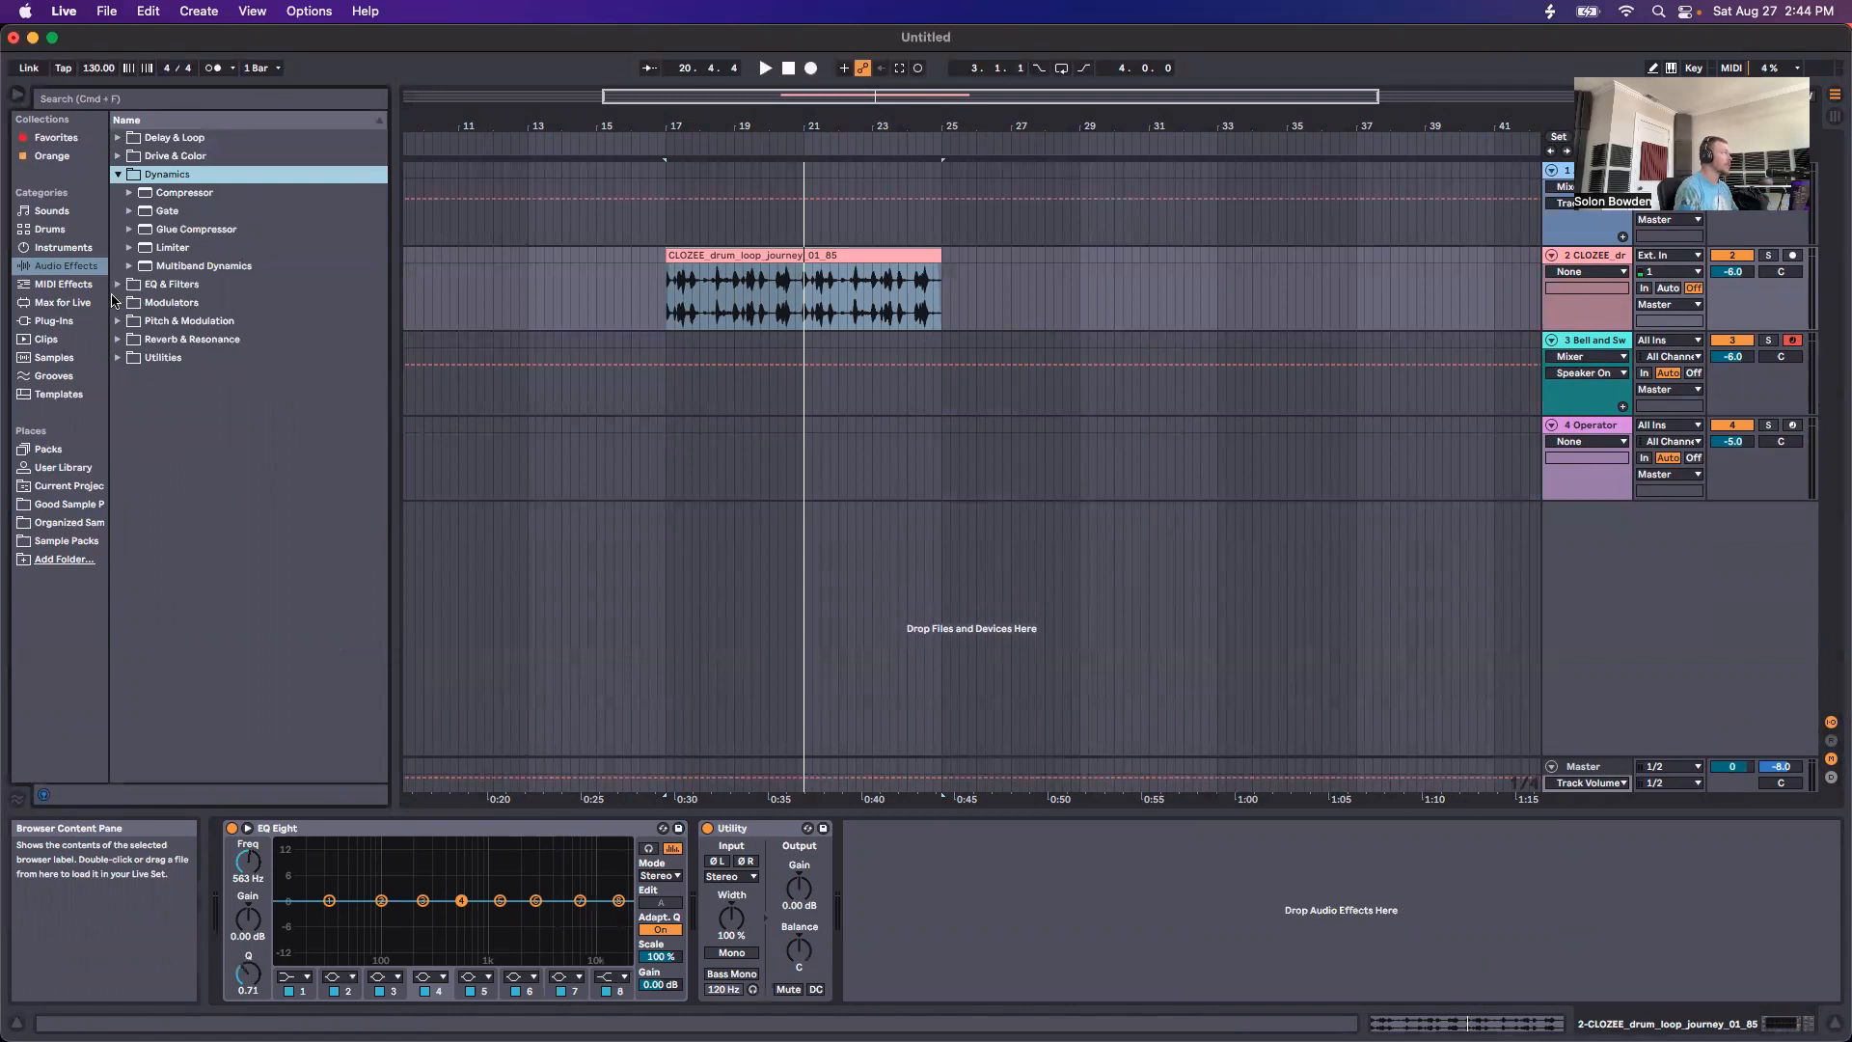
click(117, 286)
click(119, 322)
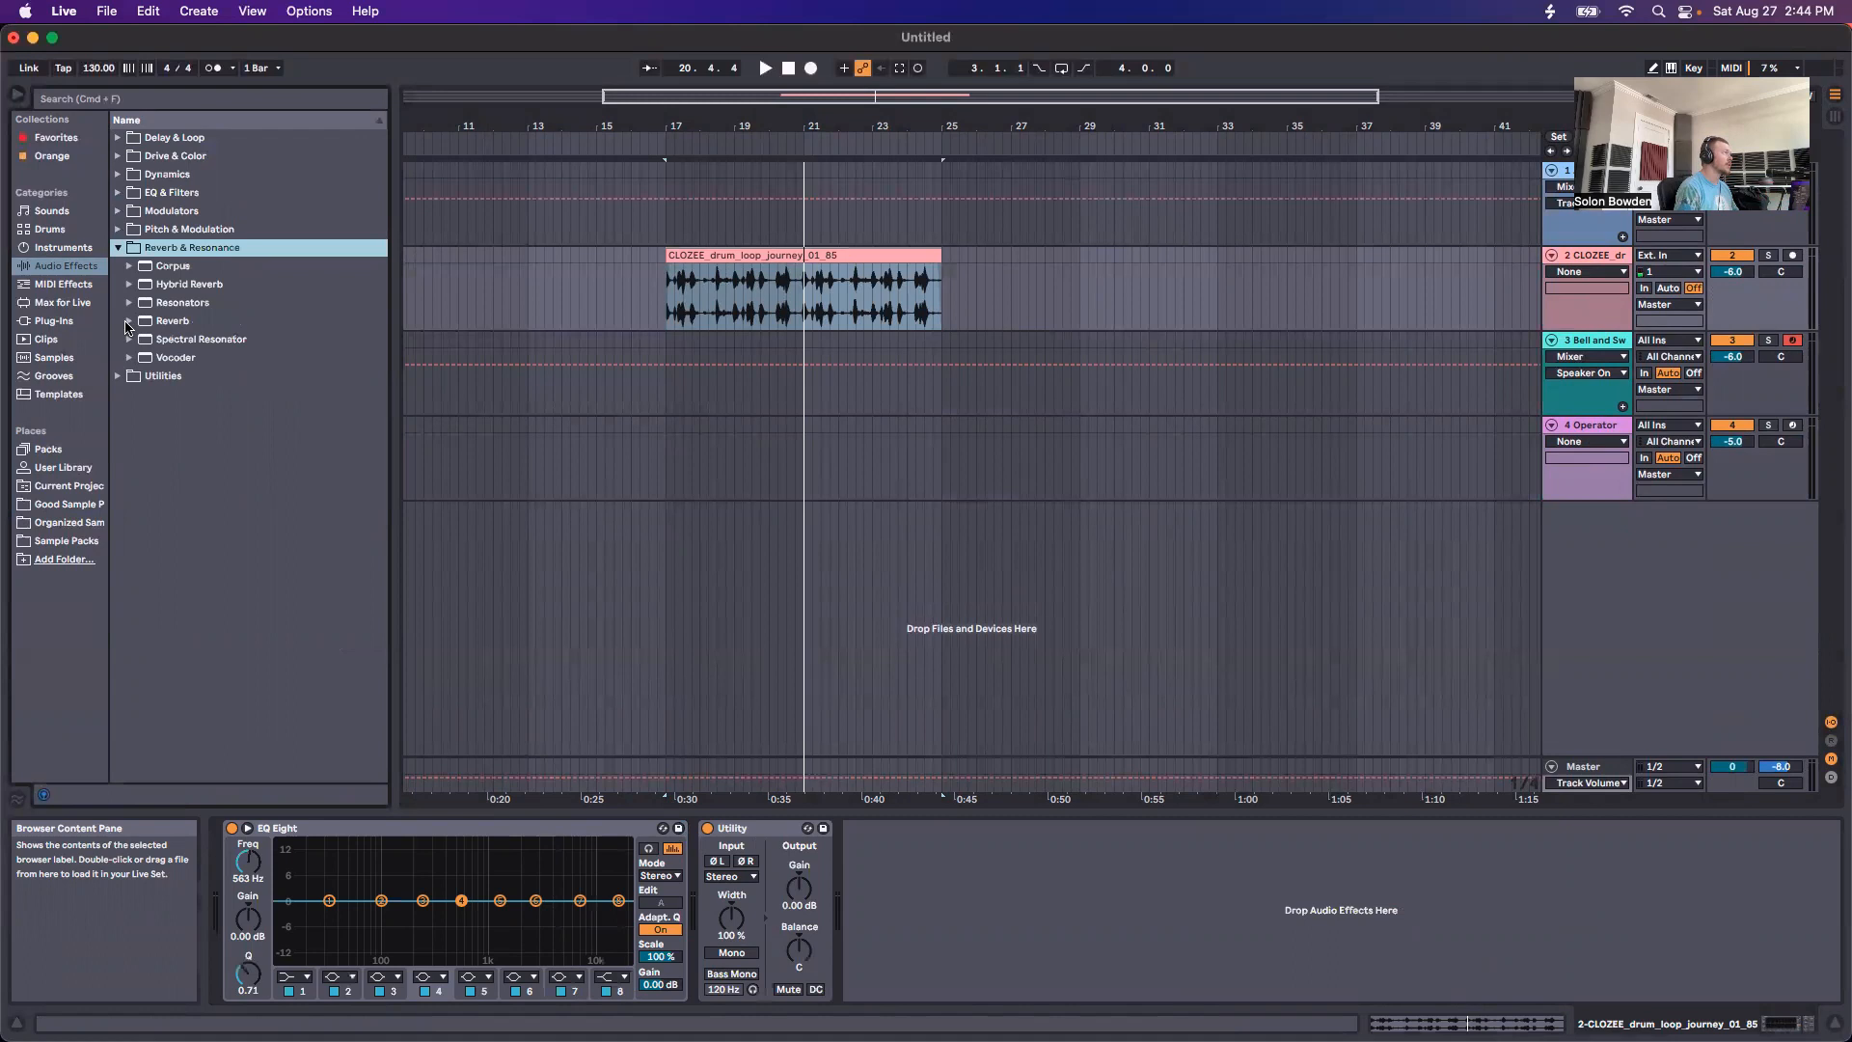
click(118, 376)
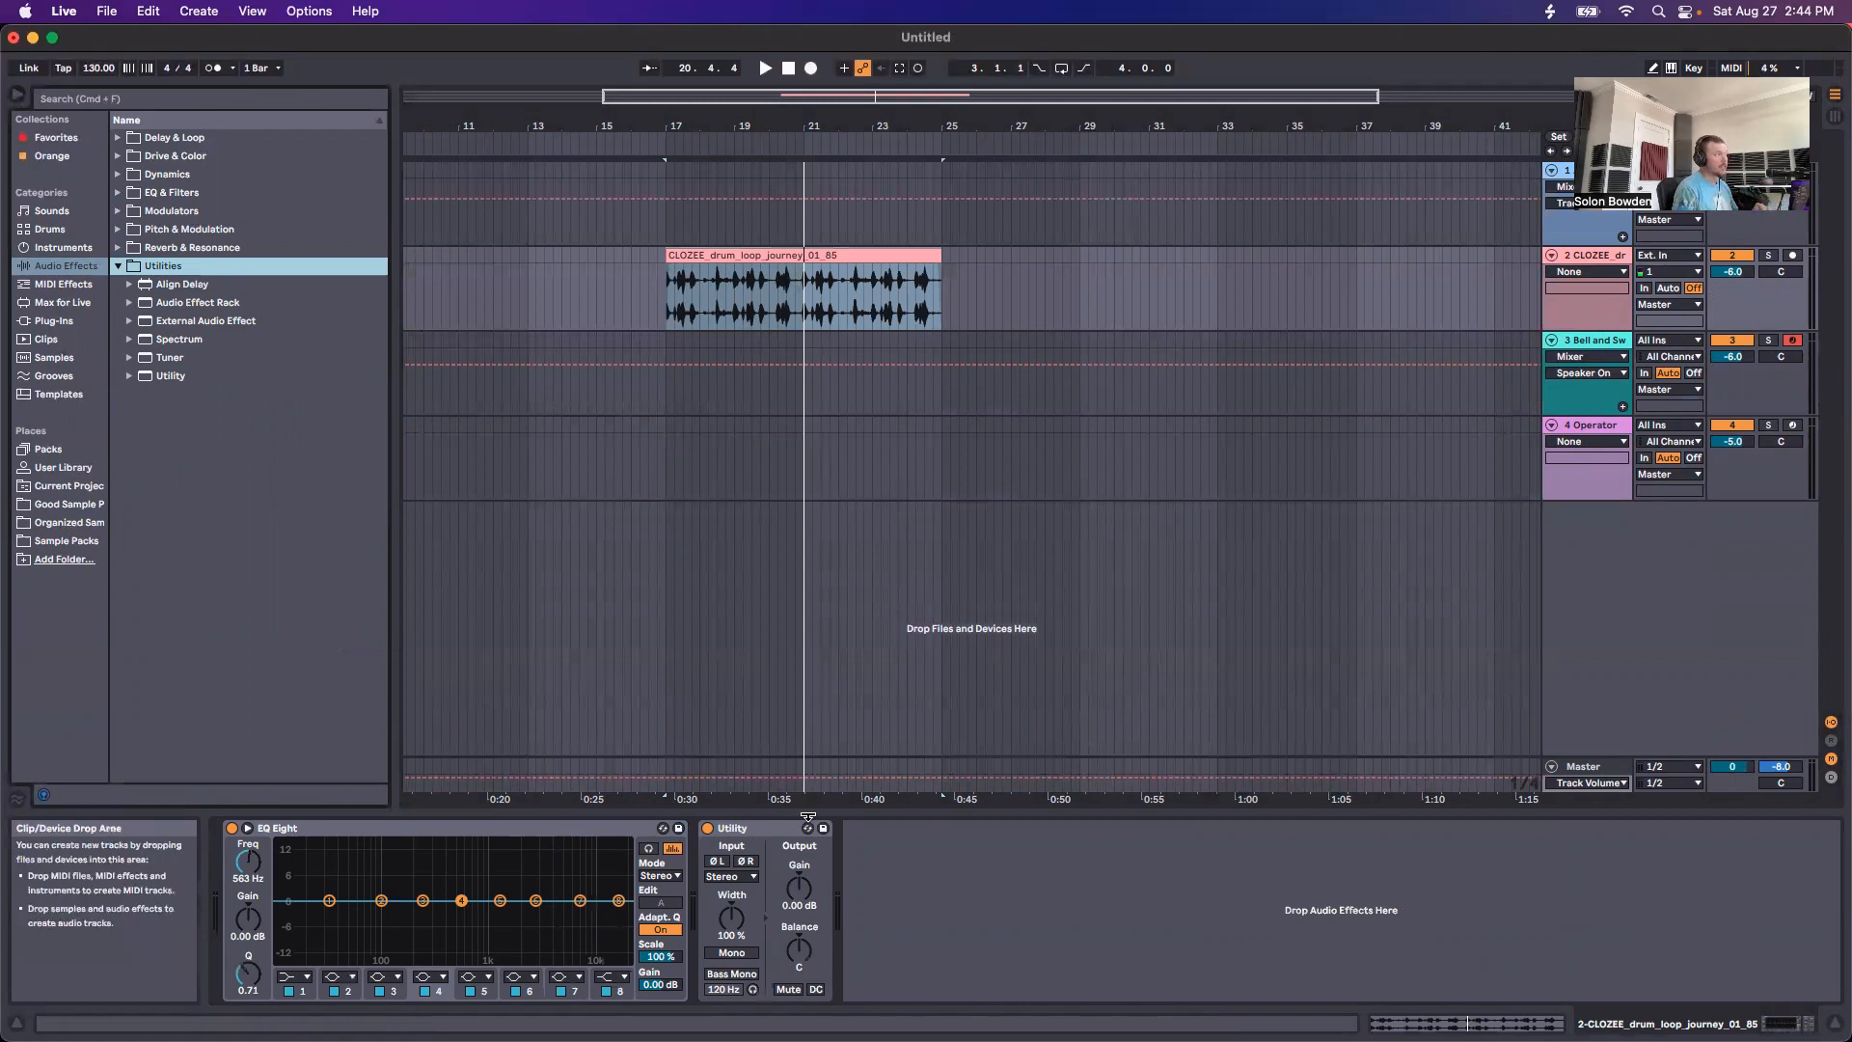
click(424, 832)
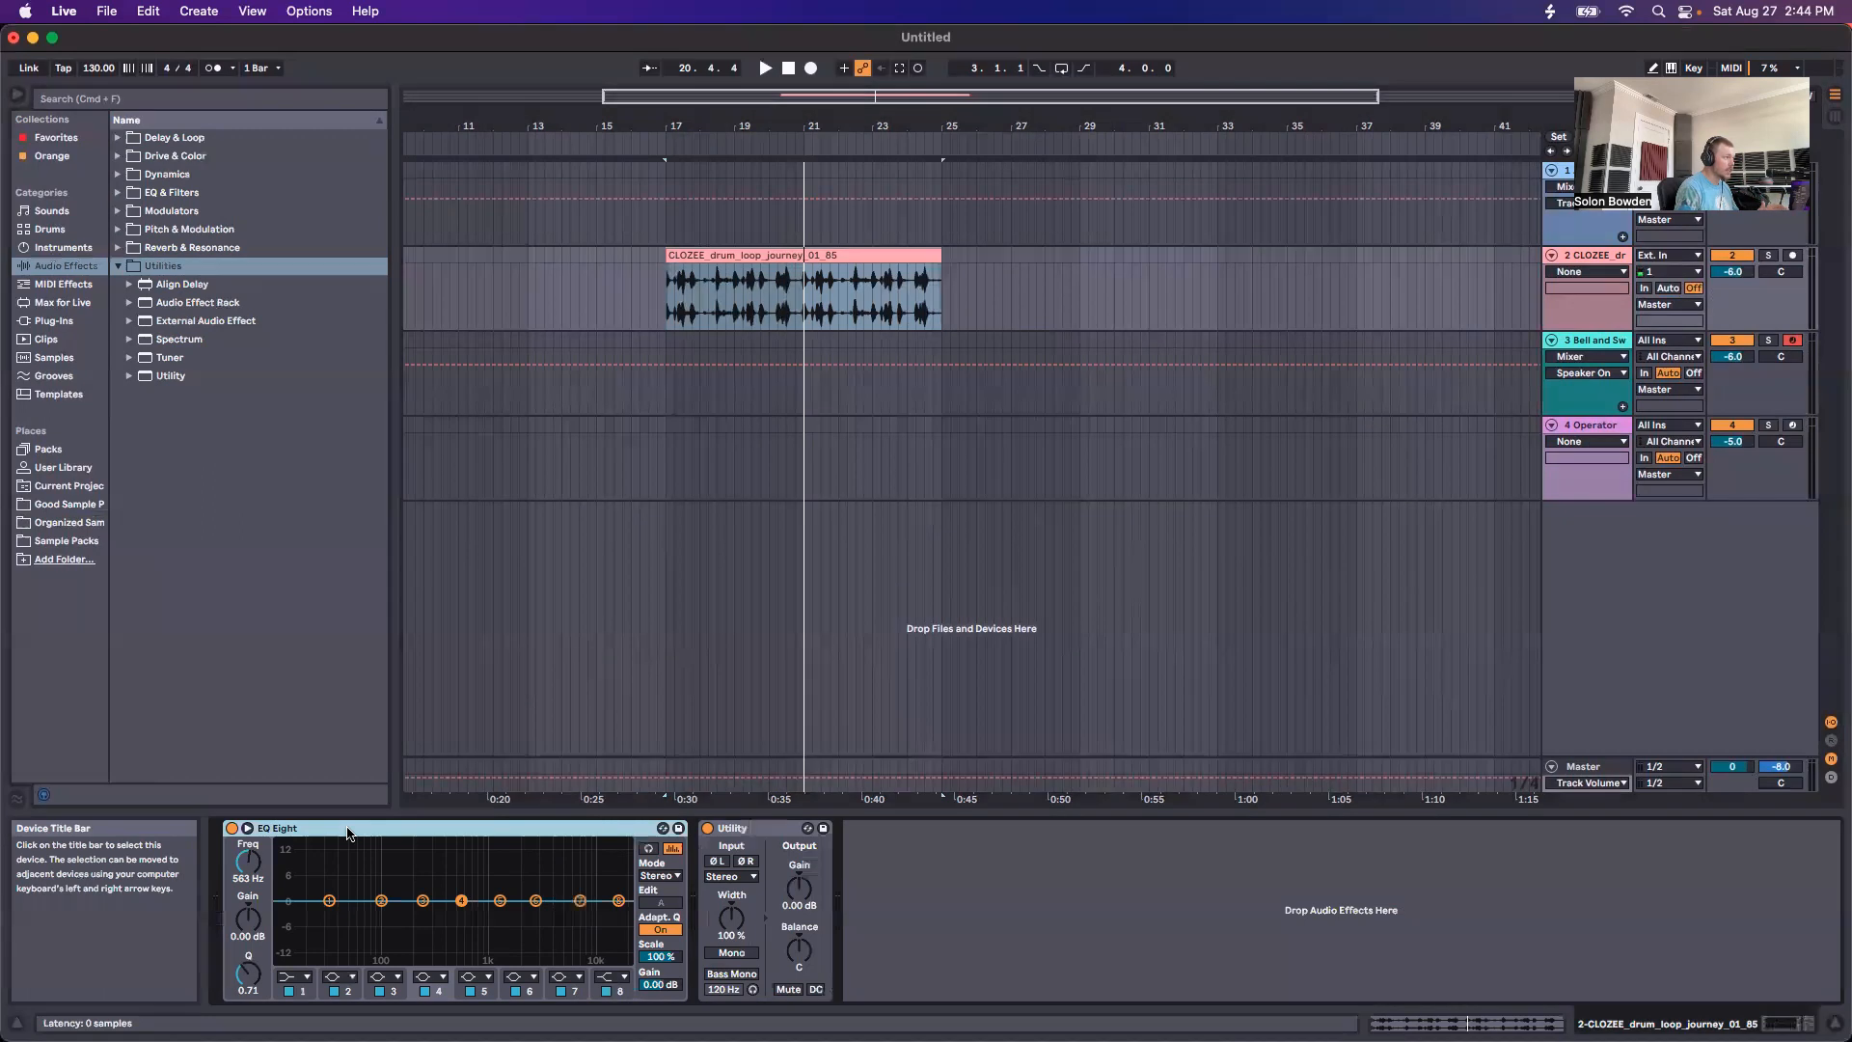
click(737, 829)
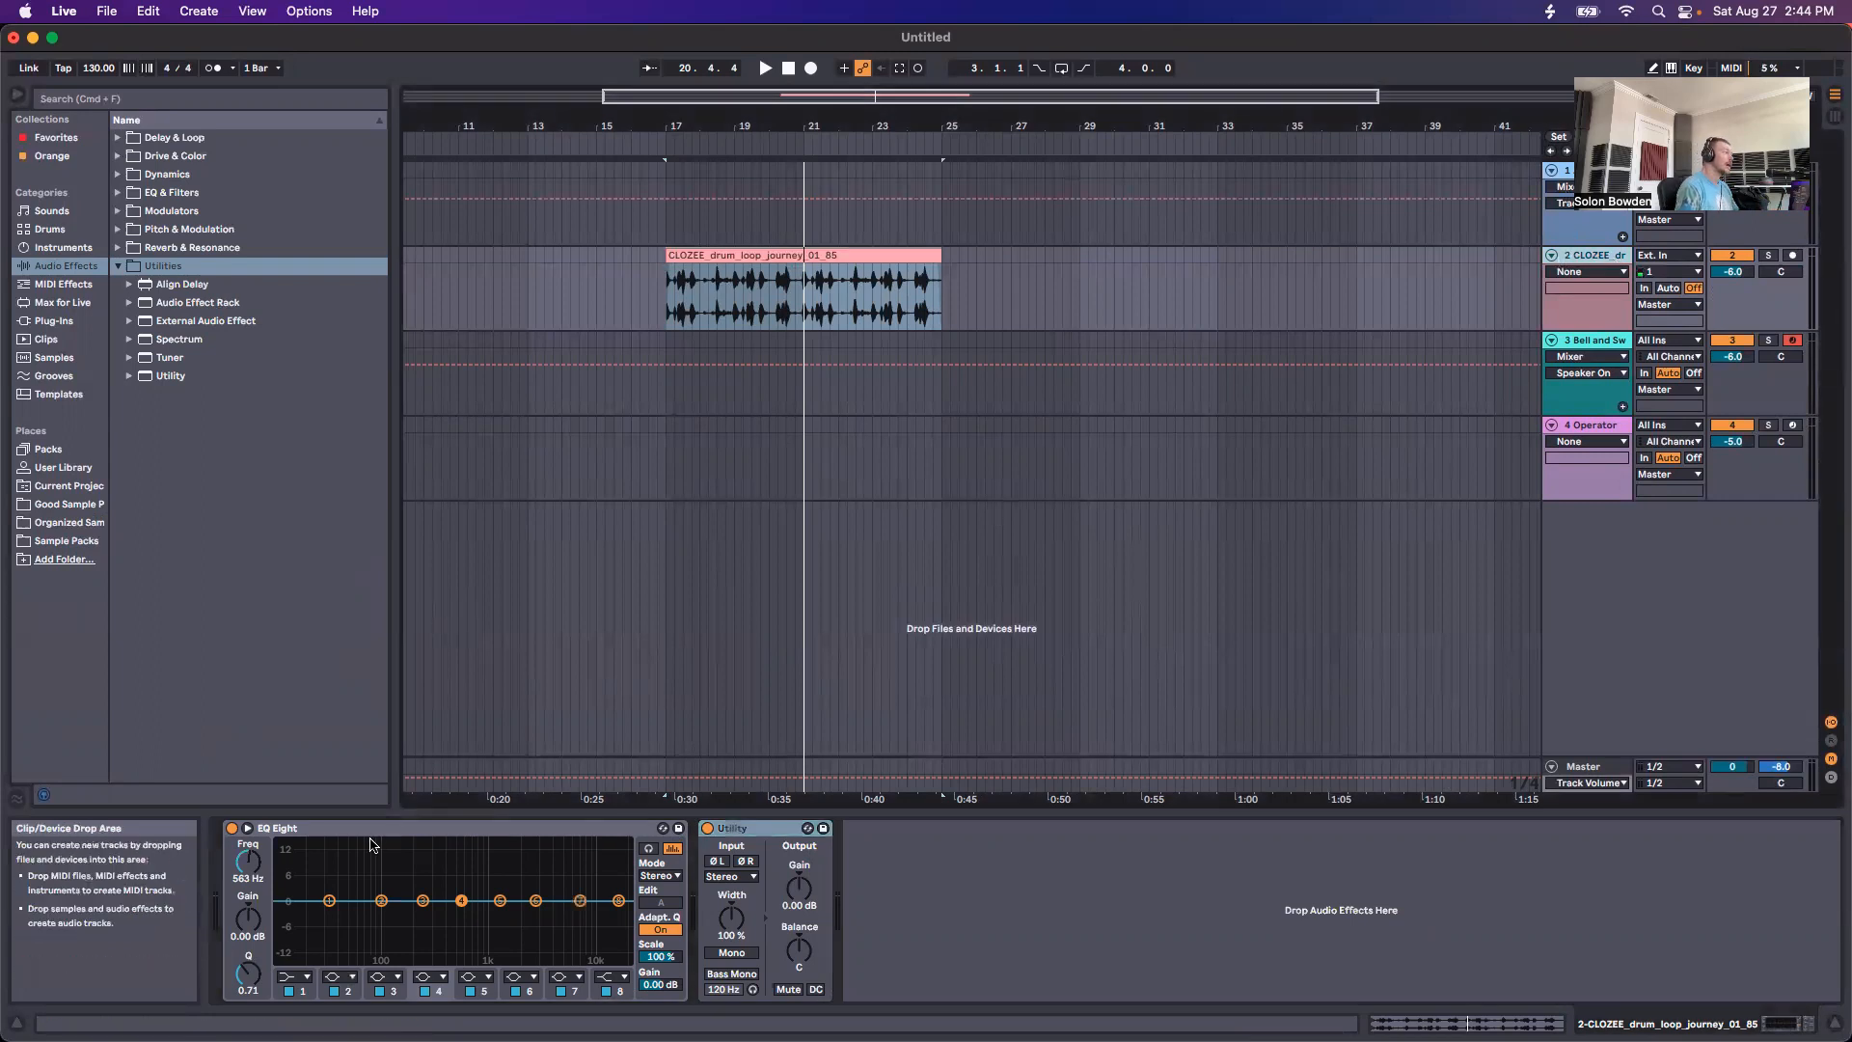
click(540, 827)
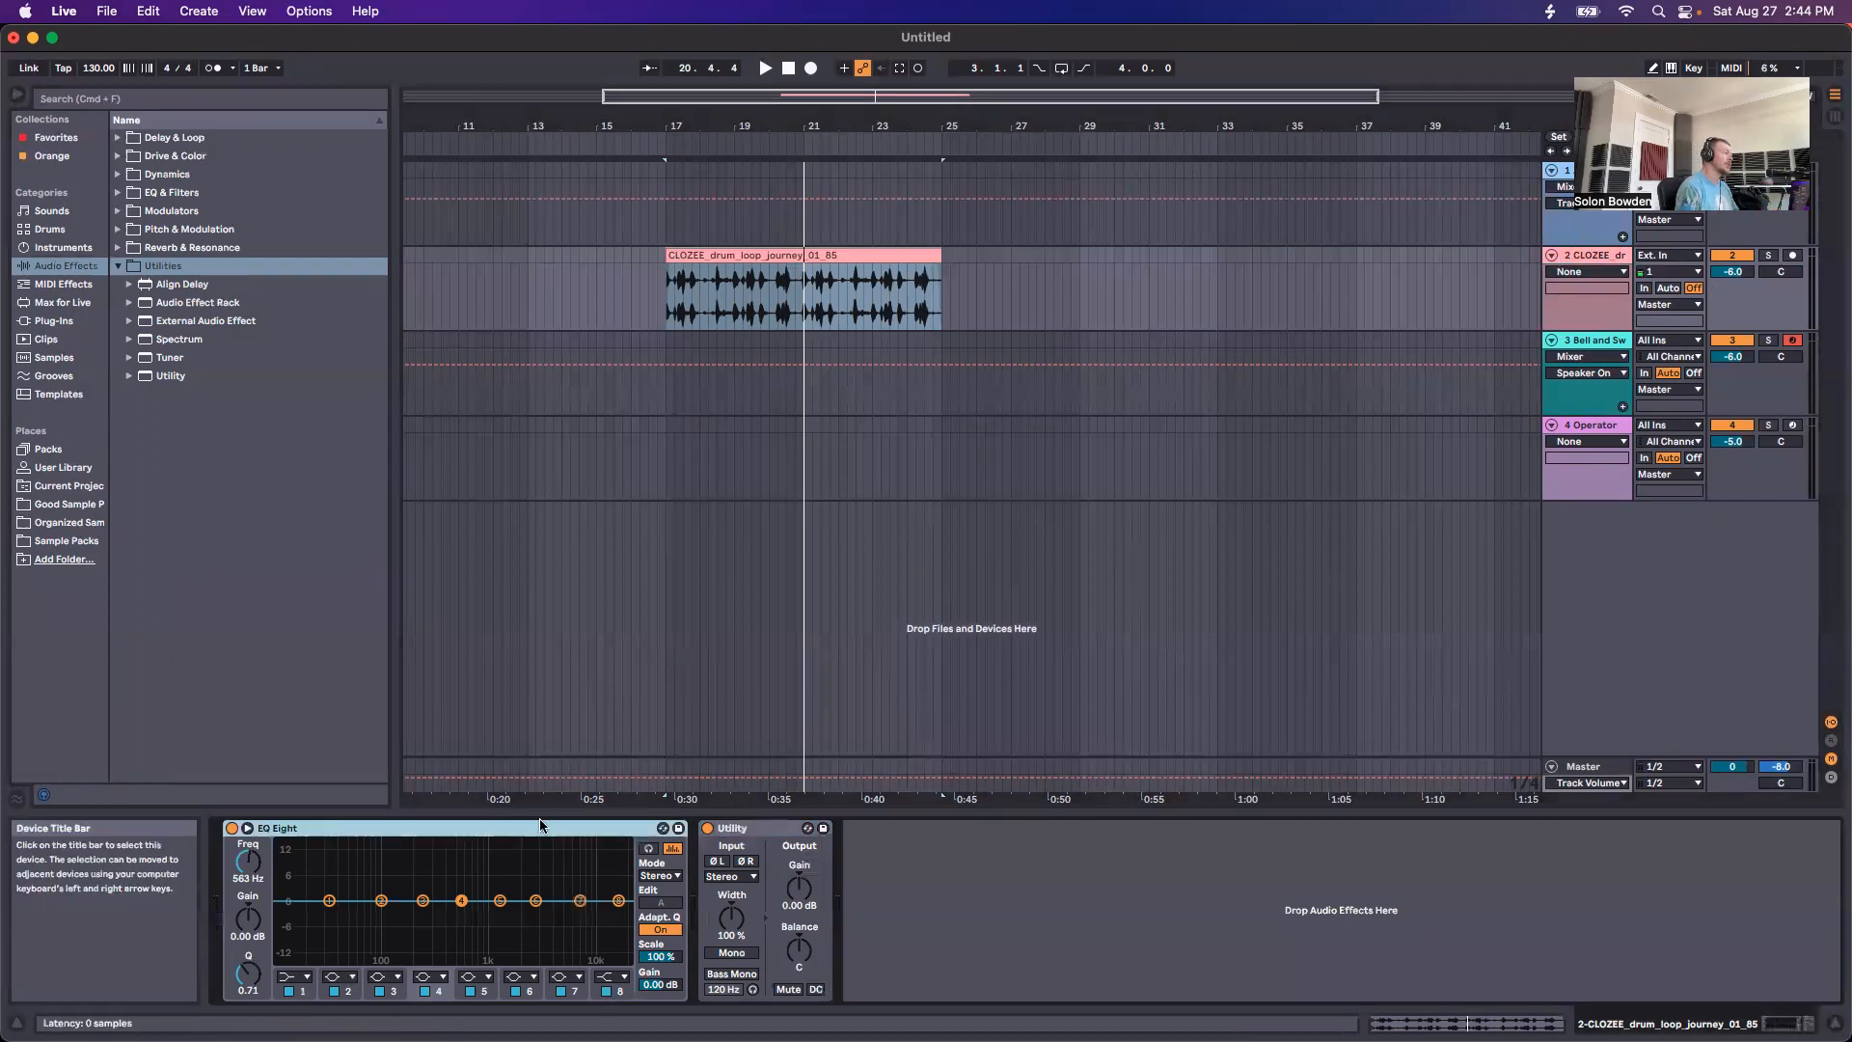
Step: Add a Reverb from Reverb & Resonance after the Utility device on both the drum loop track and the Bell and Swell track
click(119, 247)
drag(172, 322, 916, 931)
click(1587, 340)
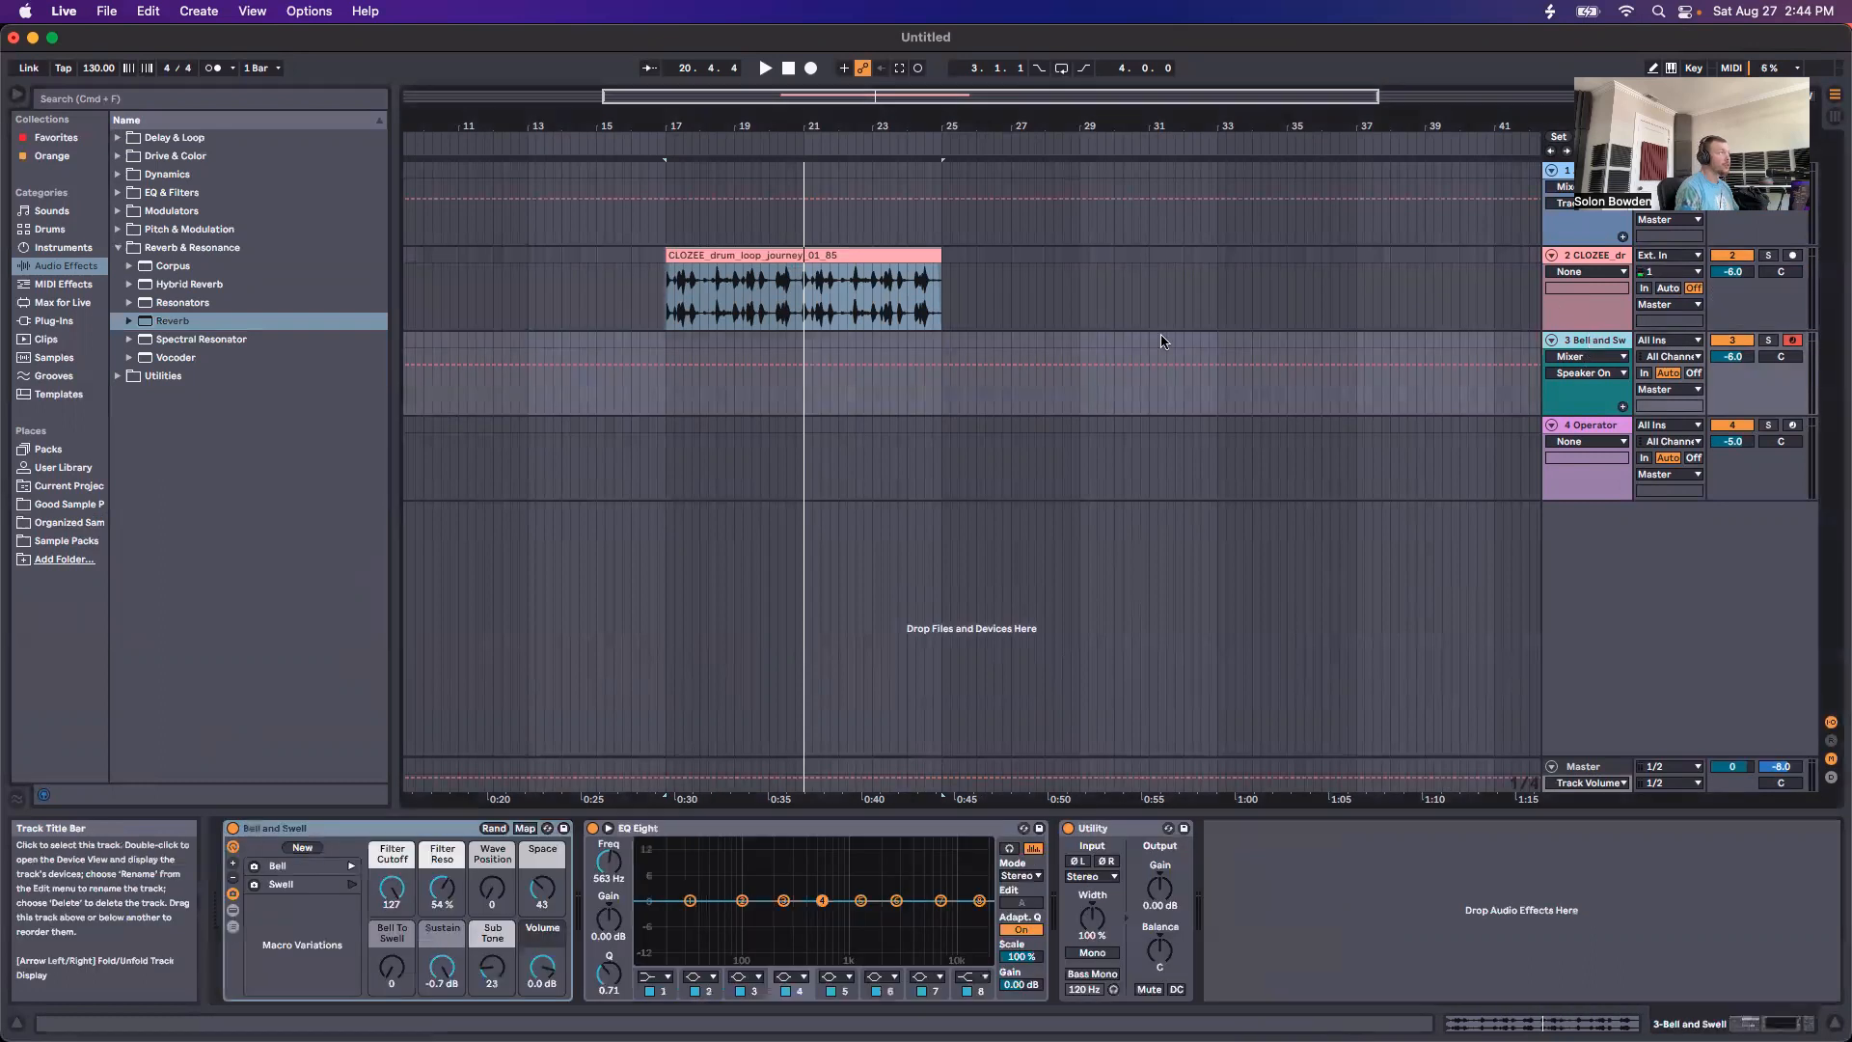
drag(162, 325, 1391, 979)
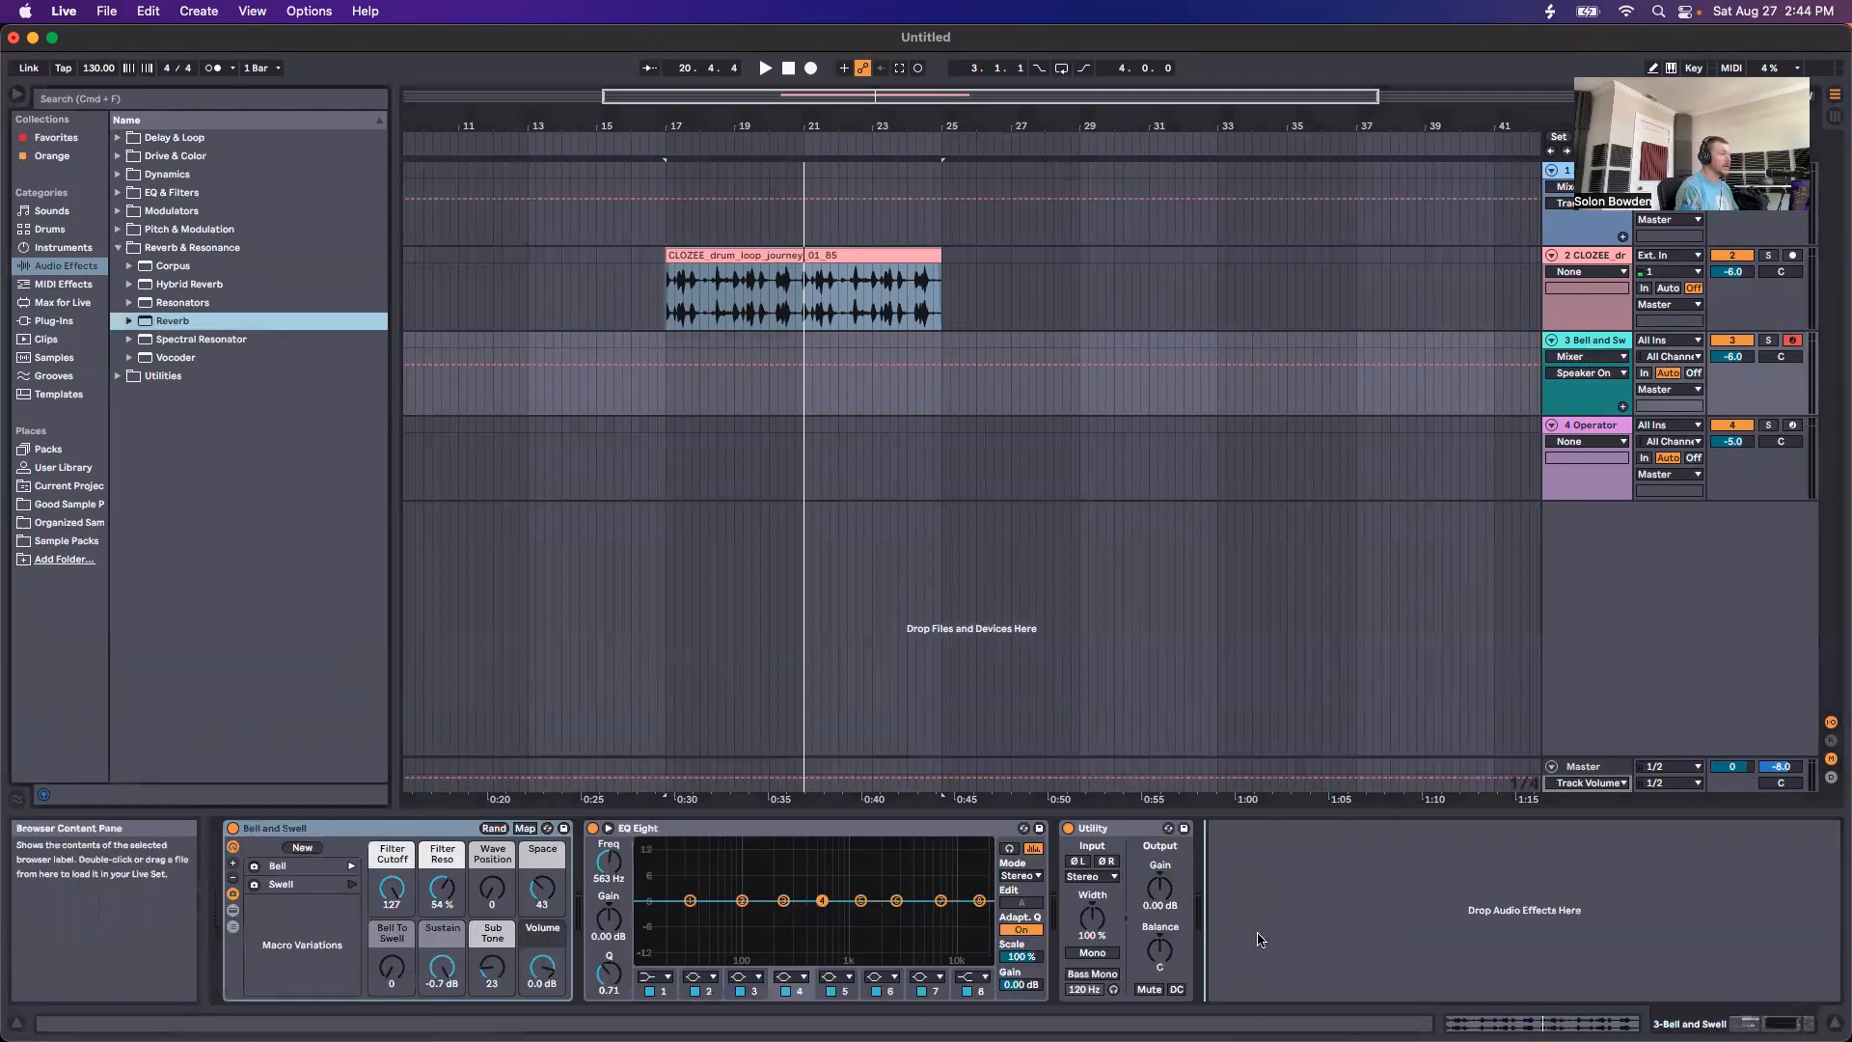
drag(1258, 939, 1257, 938)
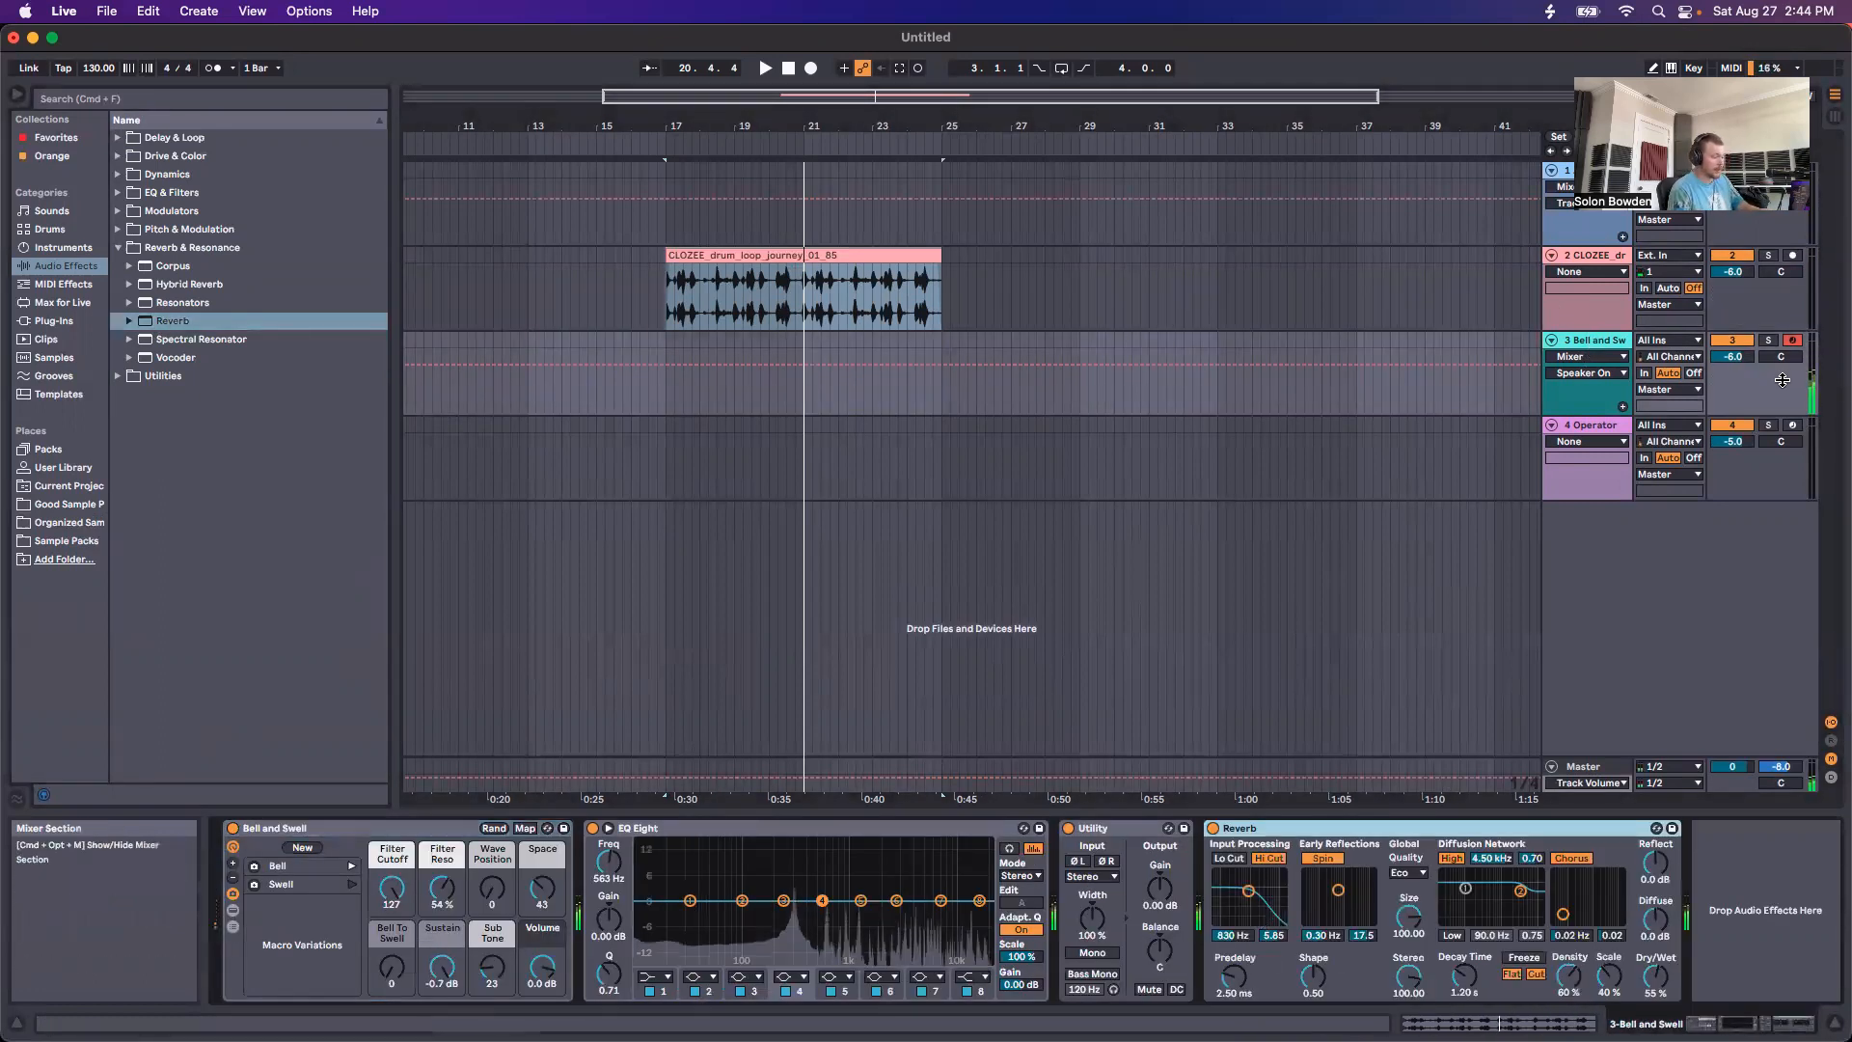
Step: Try the Bell and Swell Reverb with Dry/Wet at 94% and Decay Time at about 26.8 s, and delete the Reverb
drag(1655, 976, 1656, 945)
drag(1462, 979, 1462, 950)
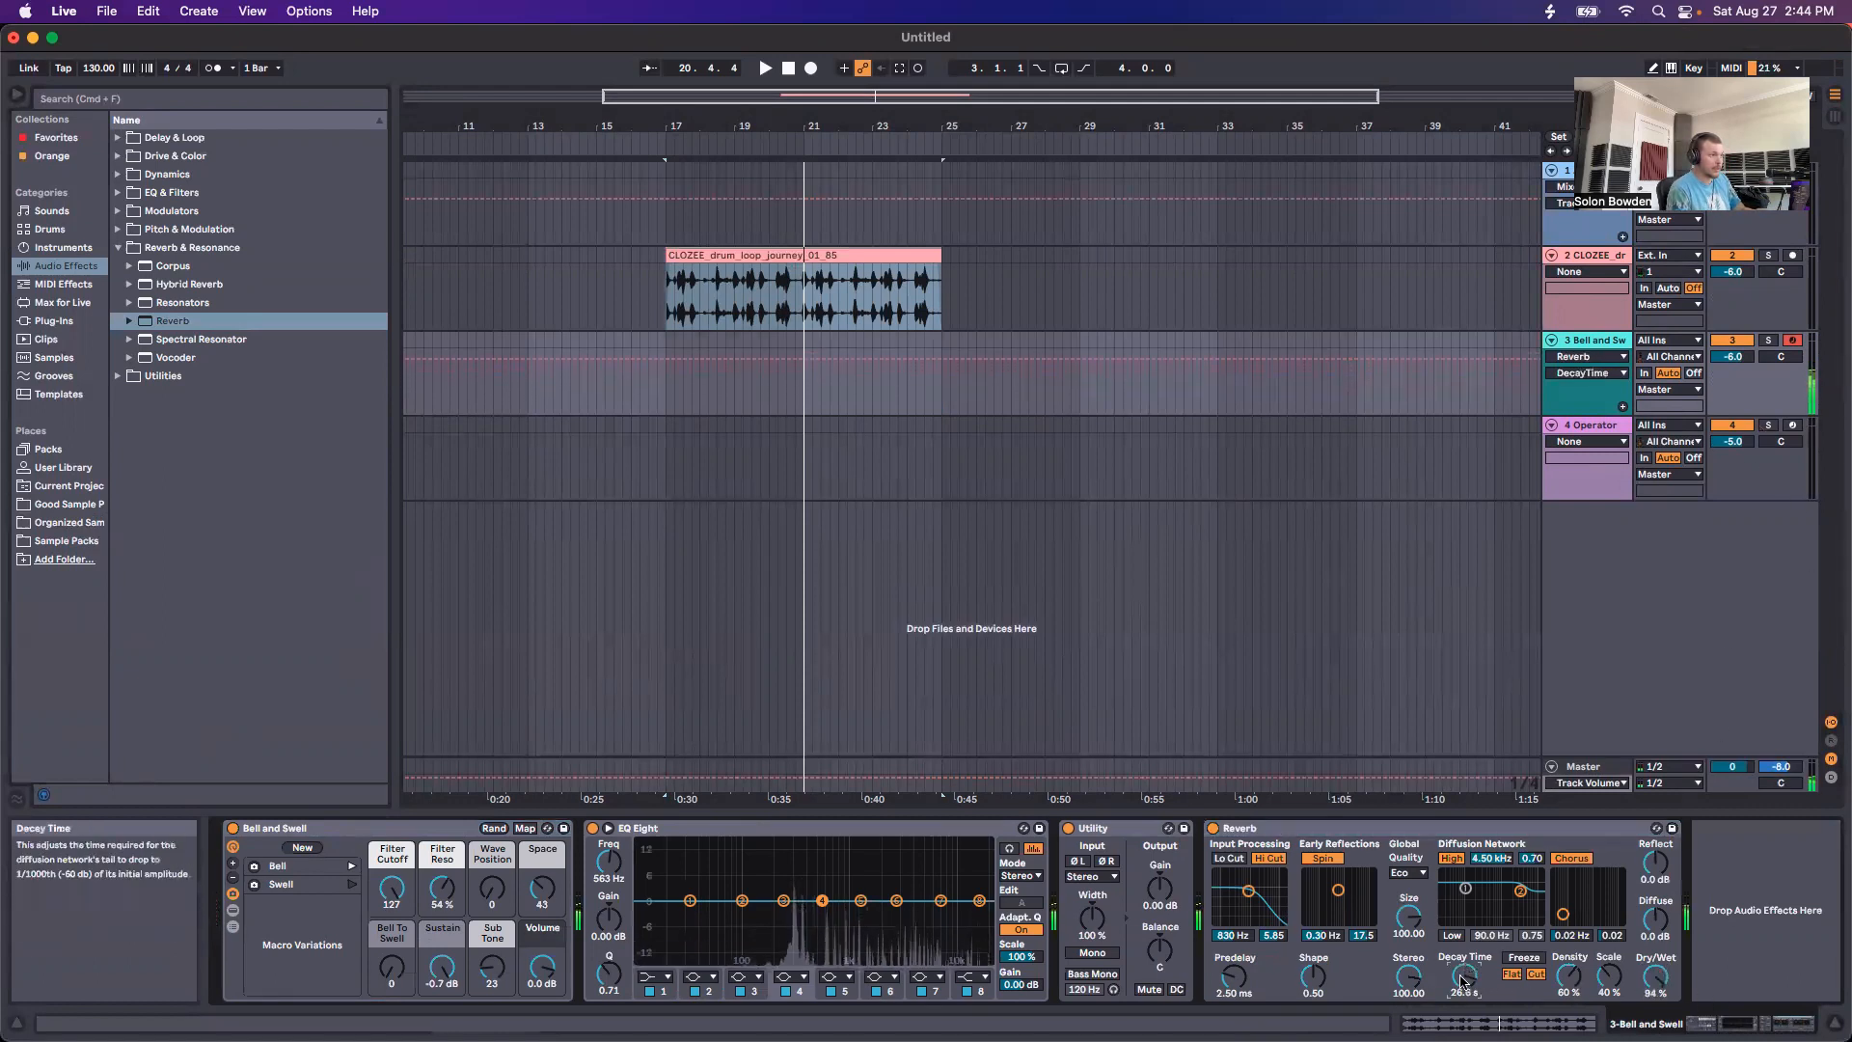
click(1294, 833)
key(Delete)
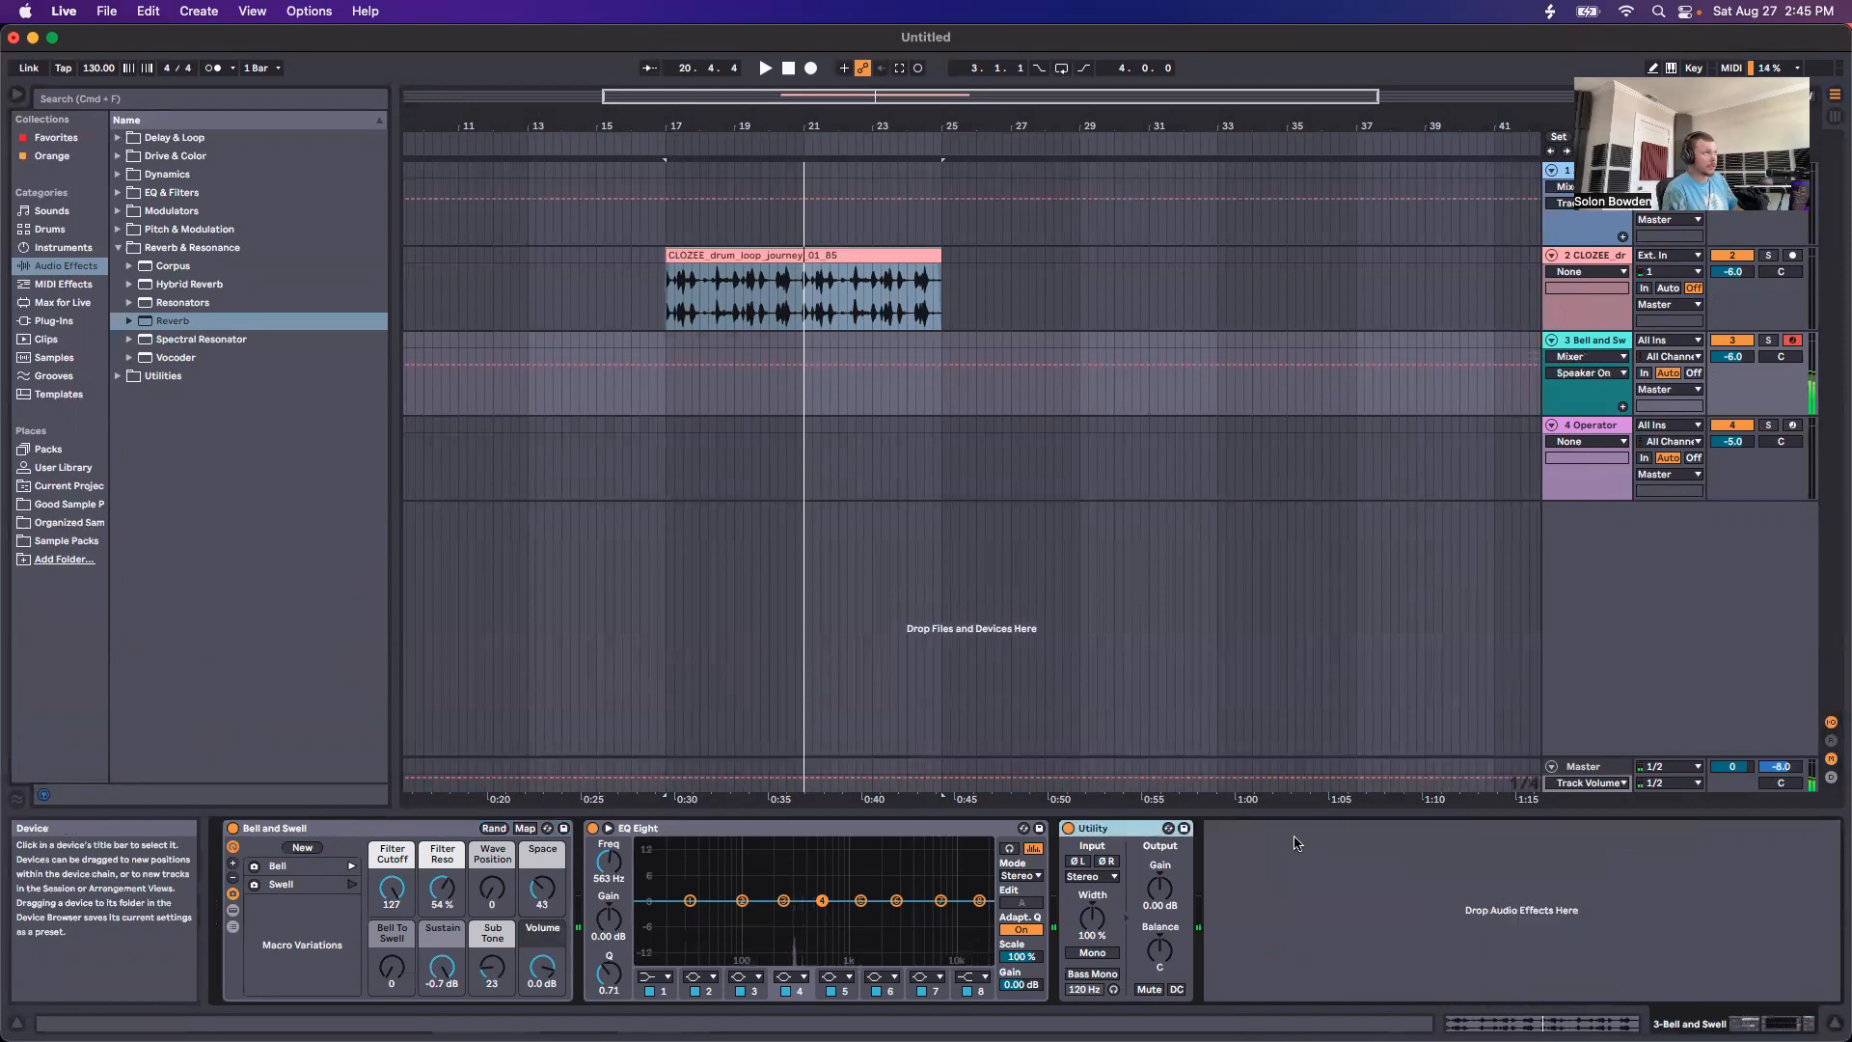
Step: Compare the device chains of the drum loop, Bell and Swell, and 1 Audio tracks, and open the drum loop clip's waveform
click(657, 357)
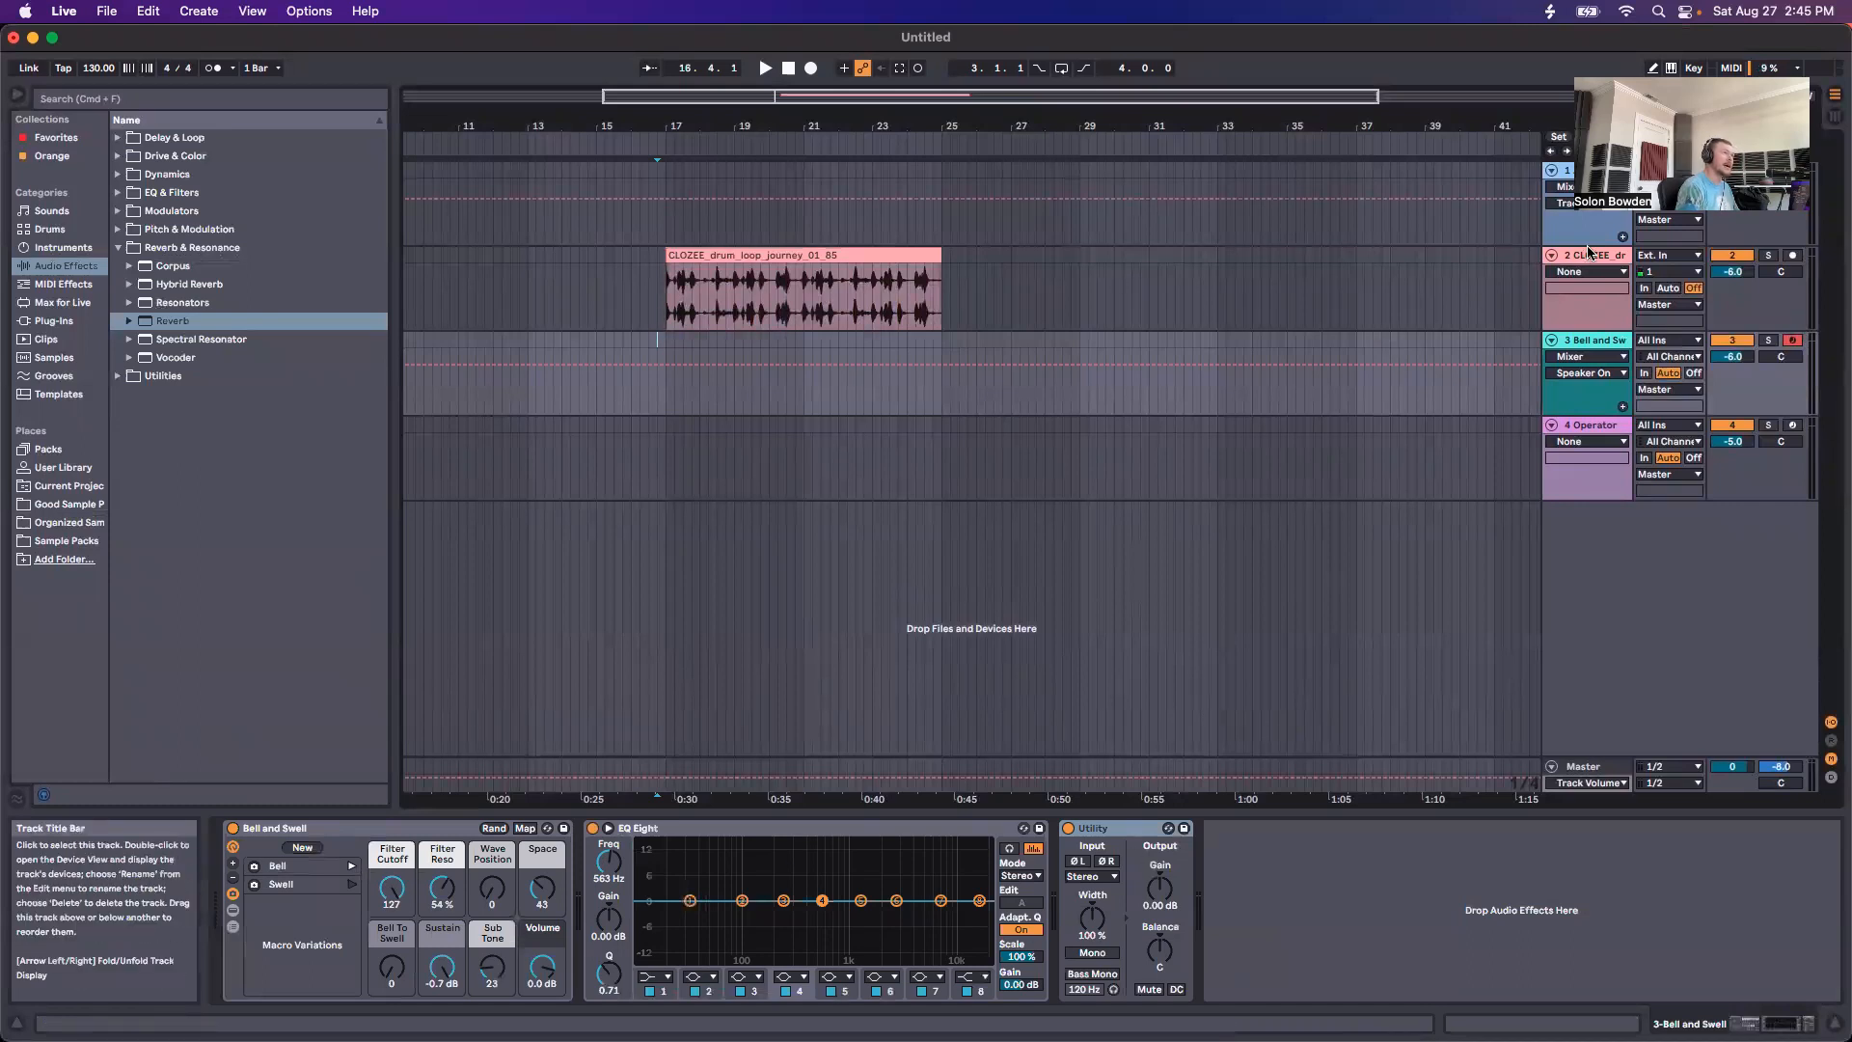
click(1593, 280)
click(1594, 347)
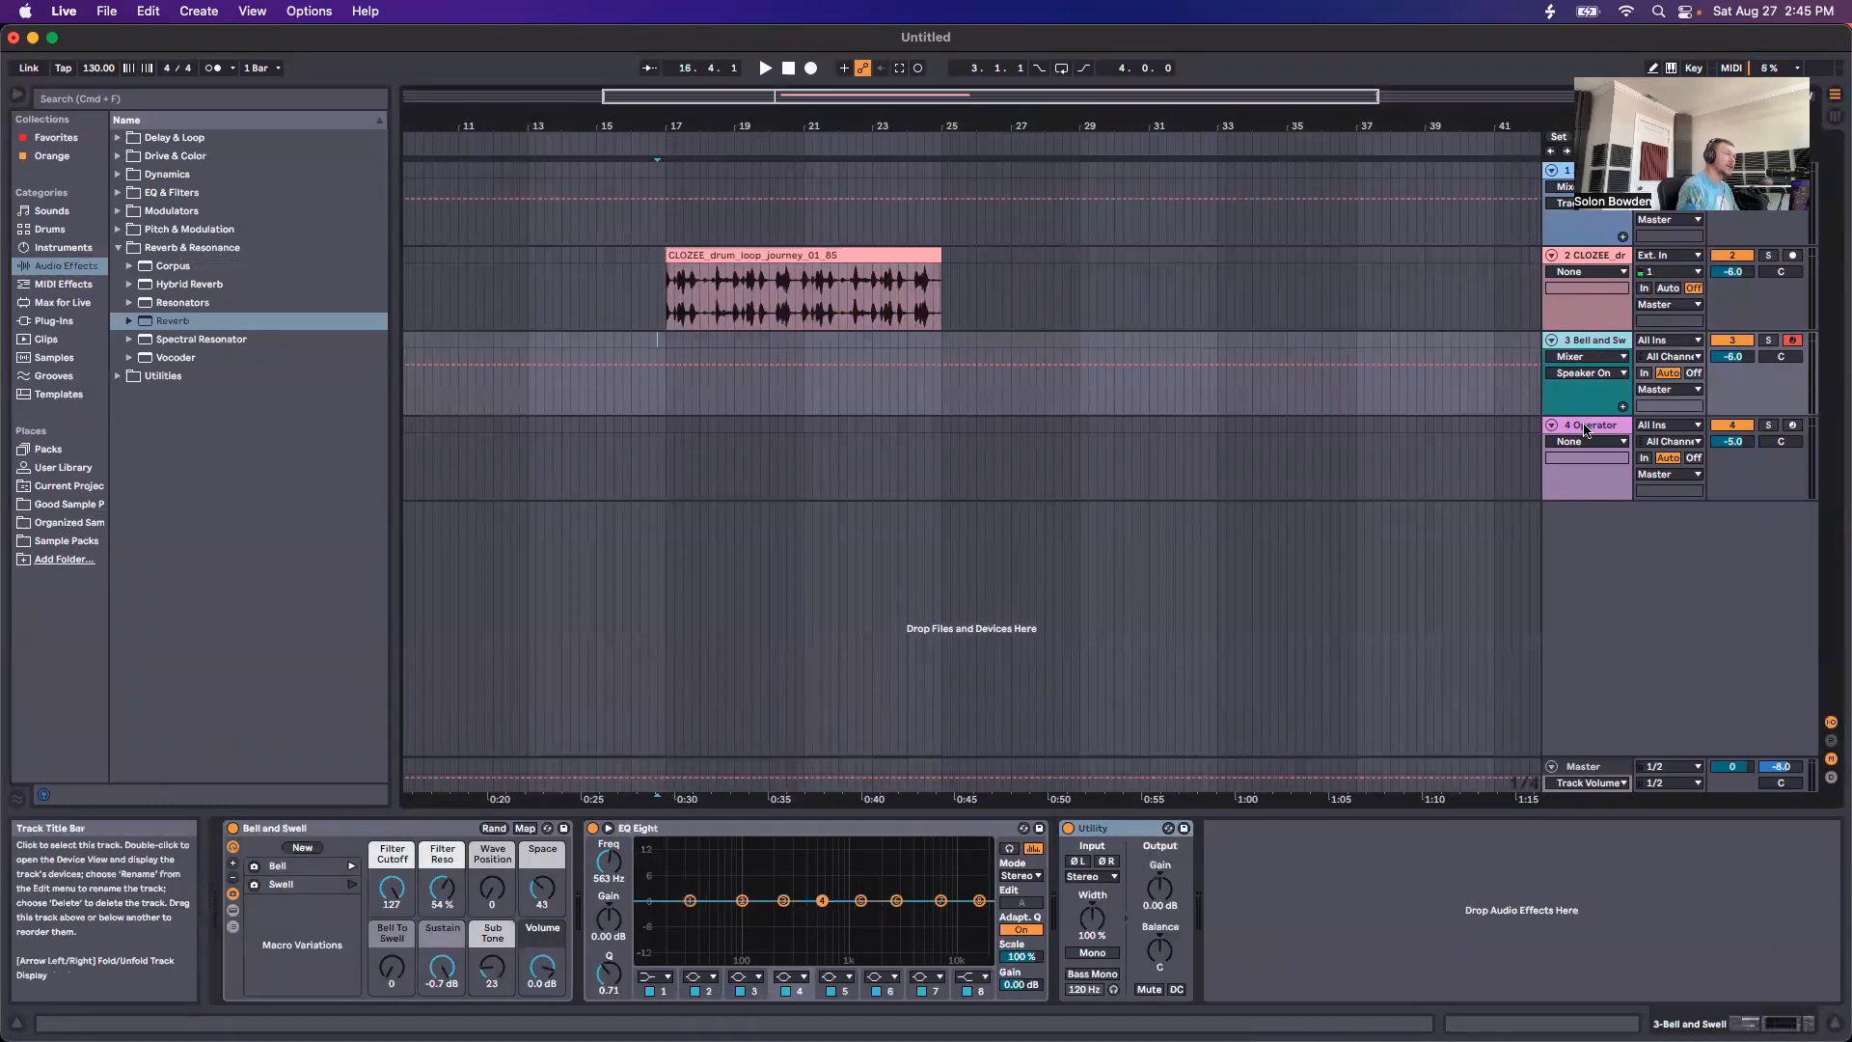
click(1578, 256)
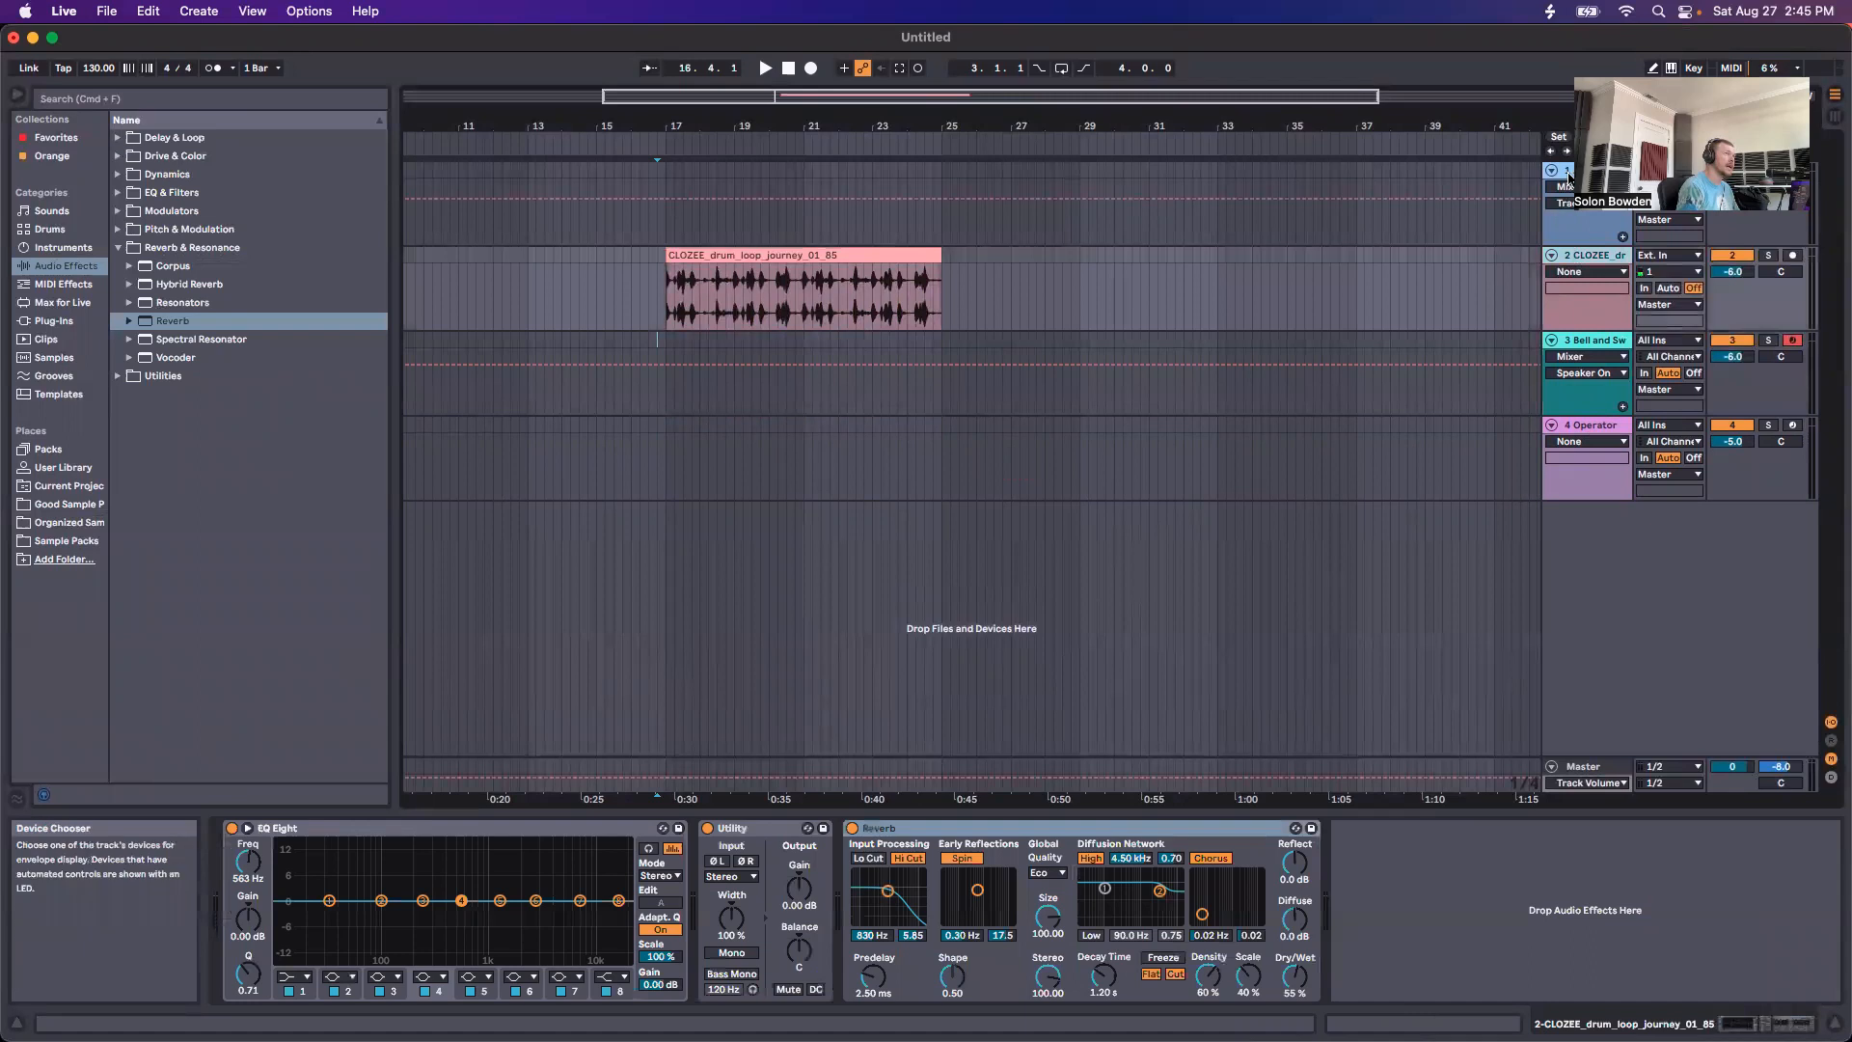
click(1570, 180)
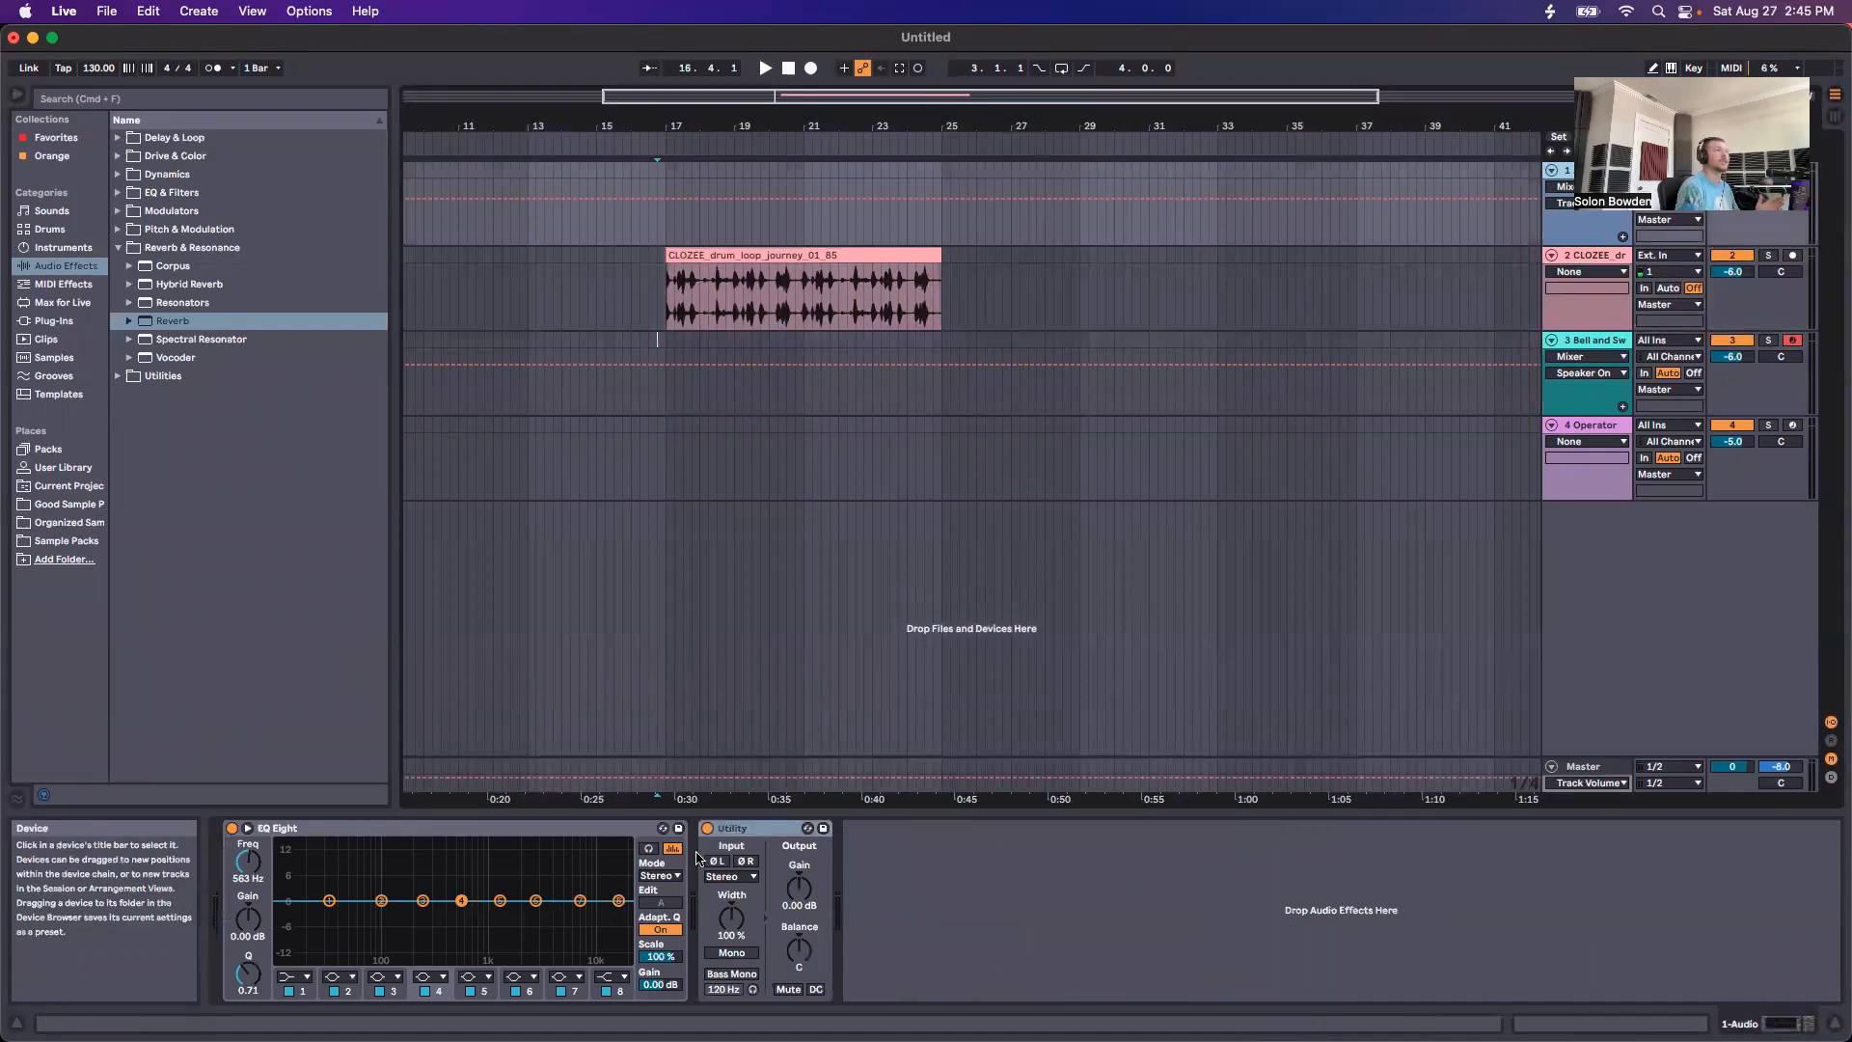
double_click(789, 253)
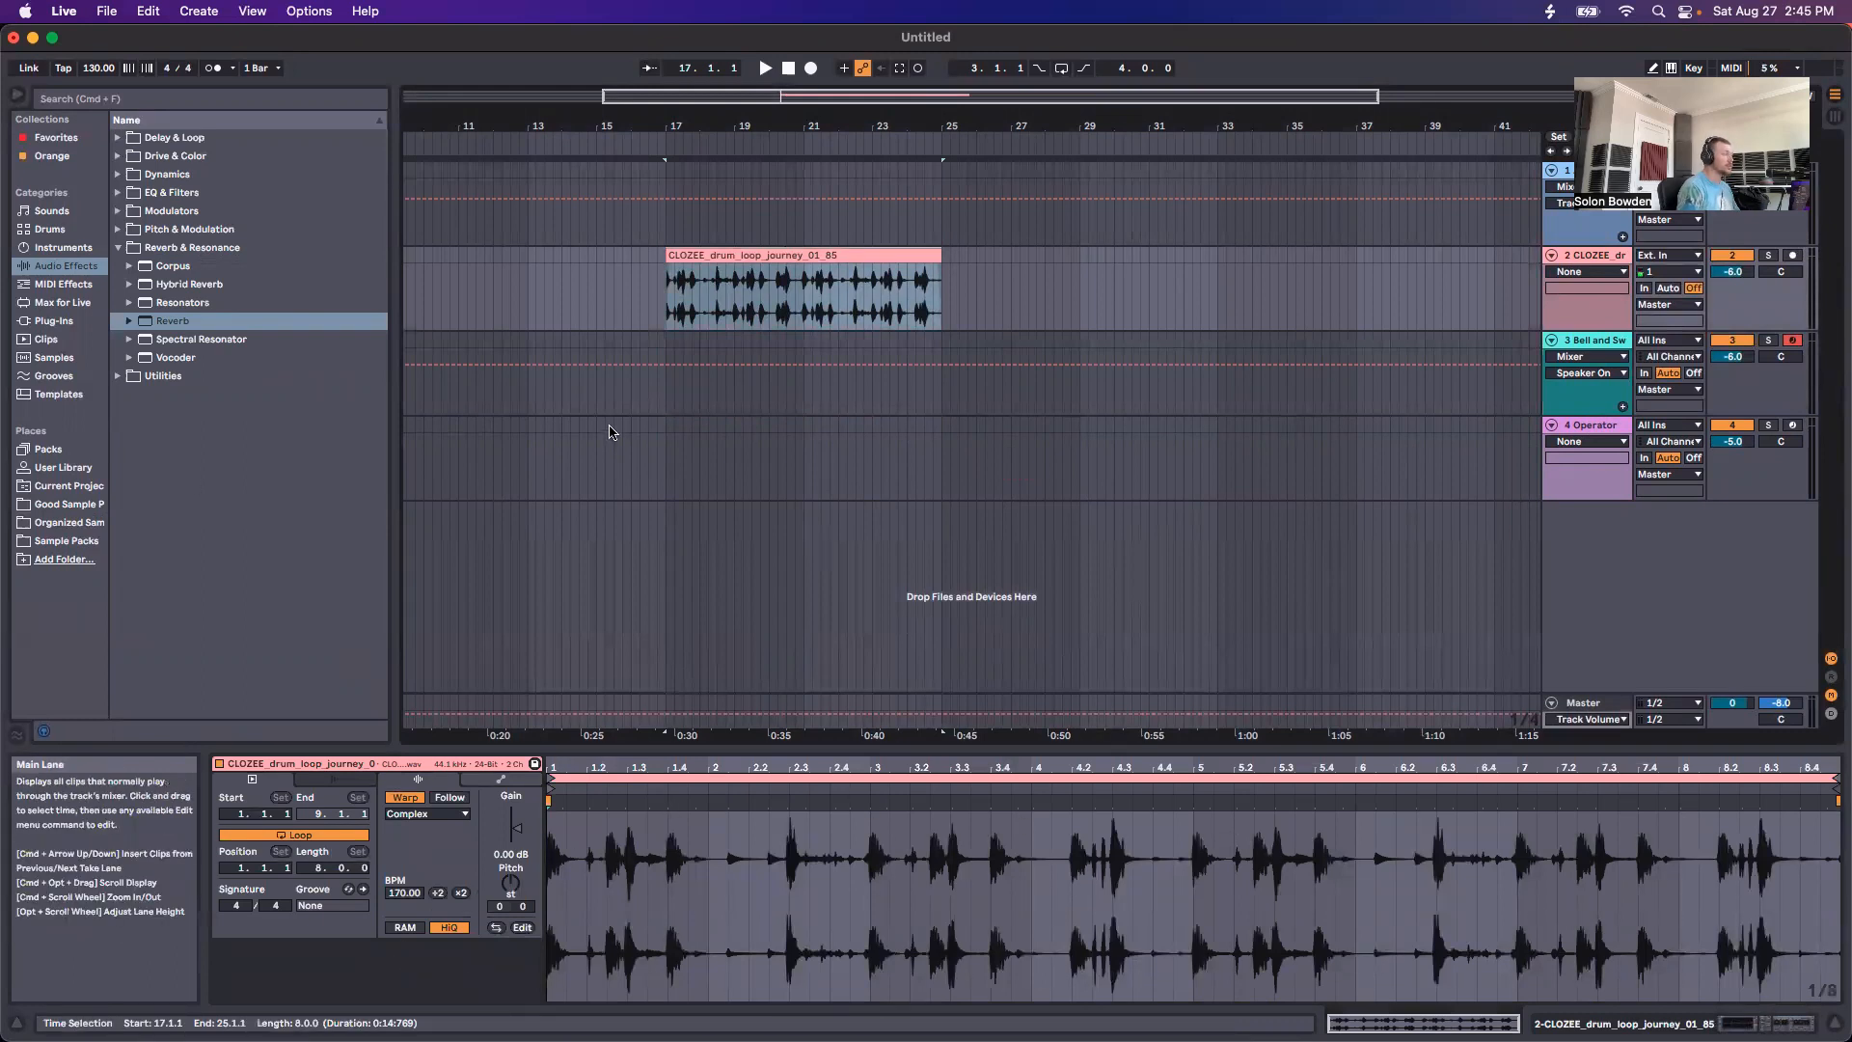
Step: Step back through the edit history until the deleted Bell and Swell MIDI clip is back, and copy that clip
key(super+z)
key(super+z)
key(super+z)
key(super+z)
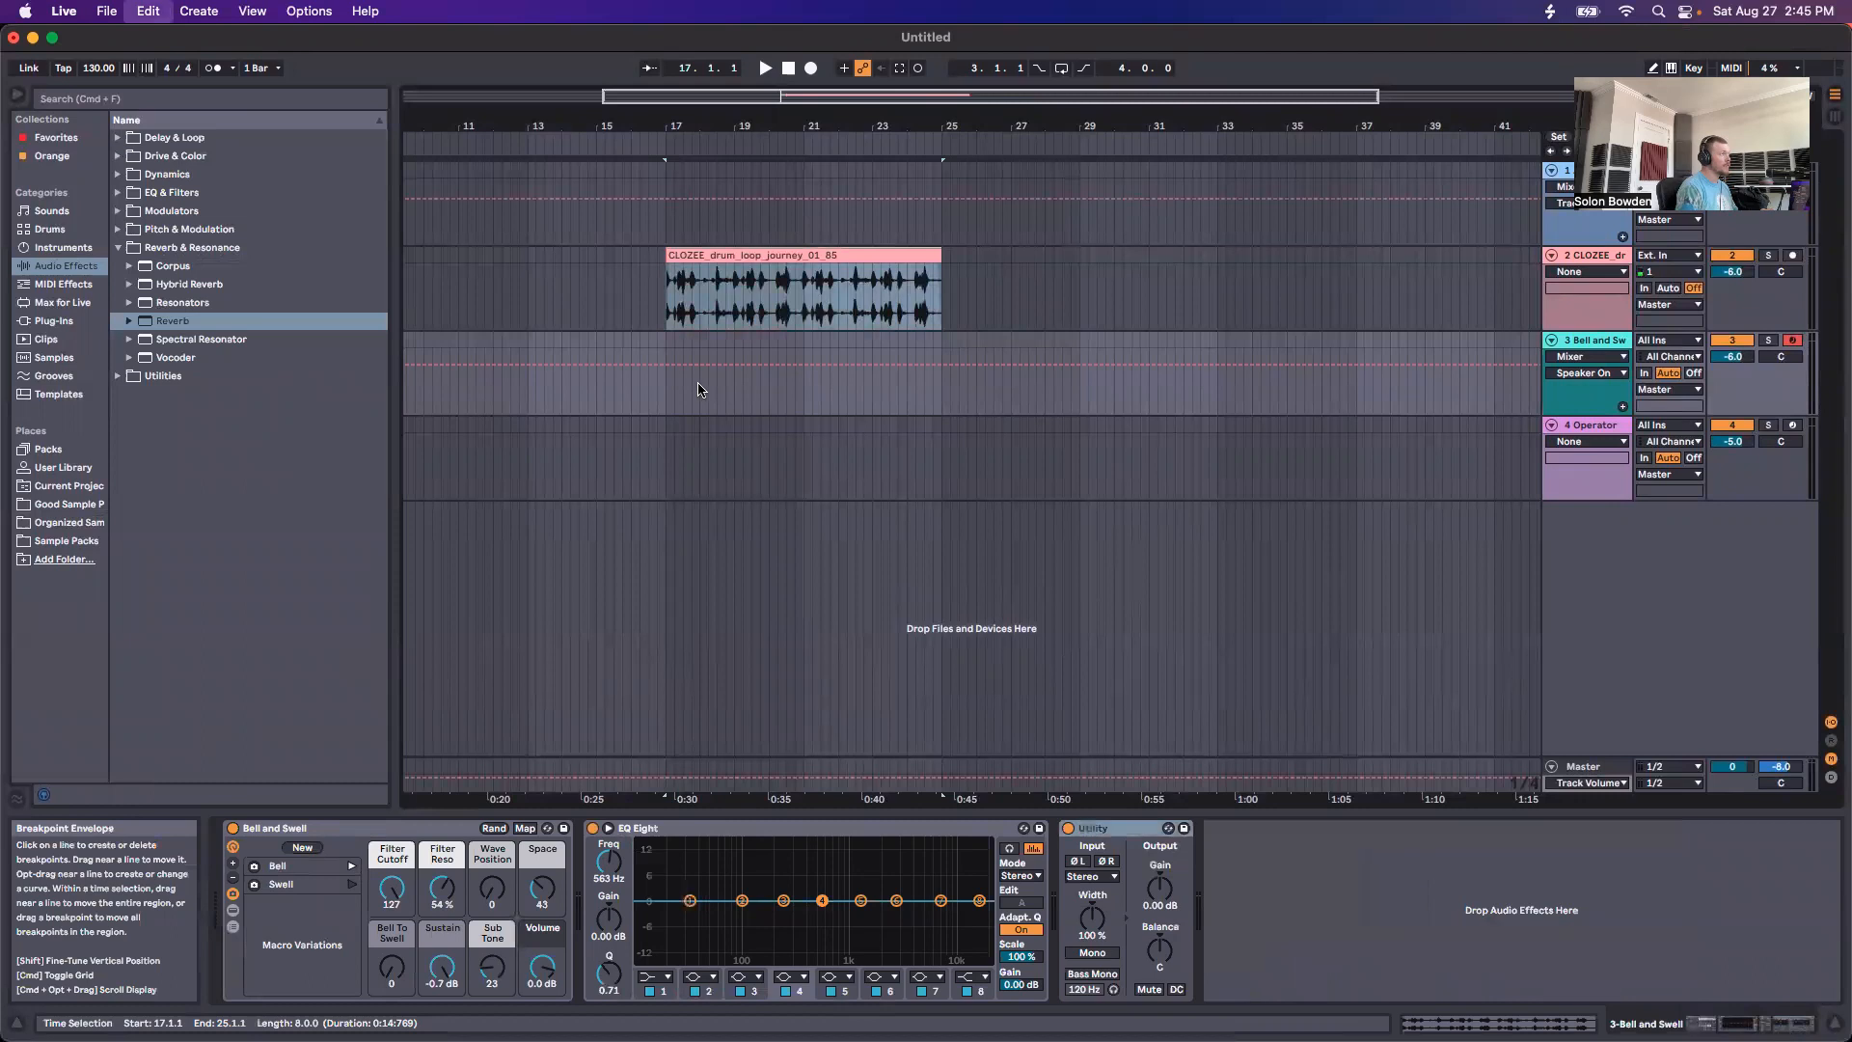
key(super+z)
key(super+z)
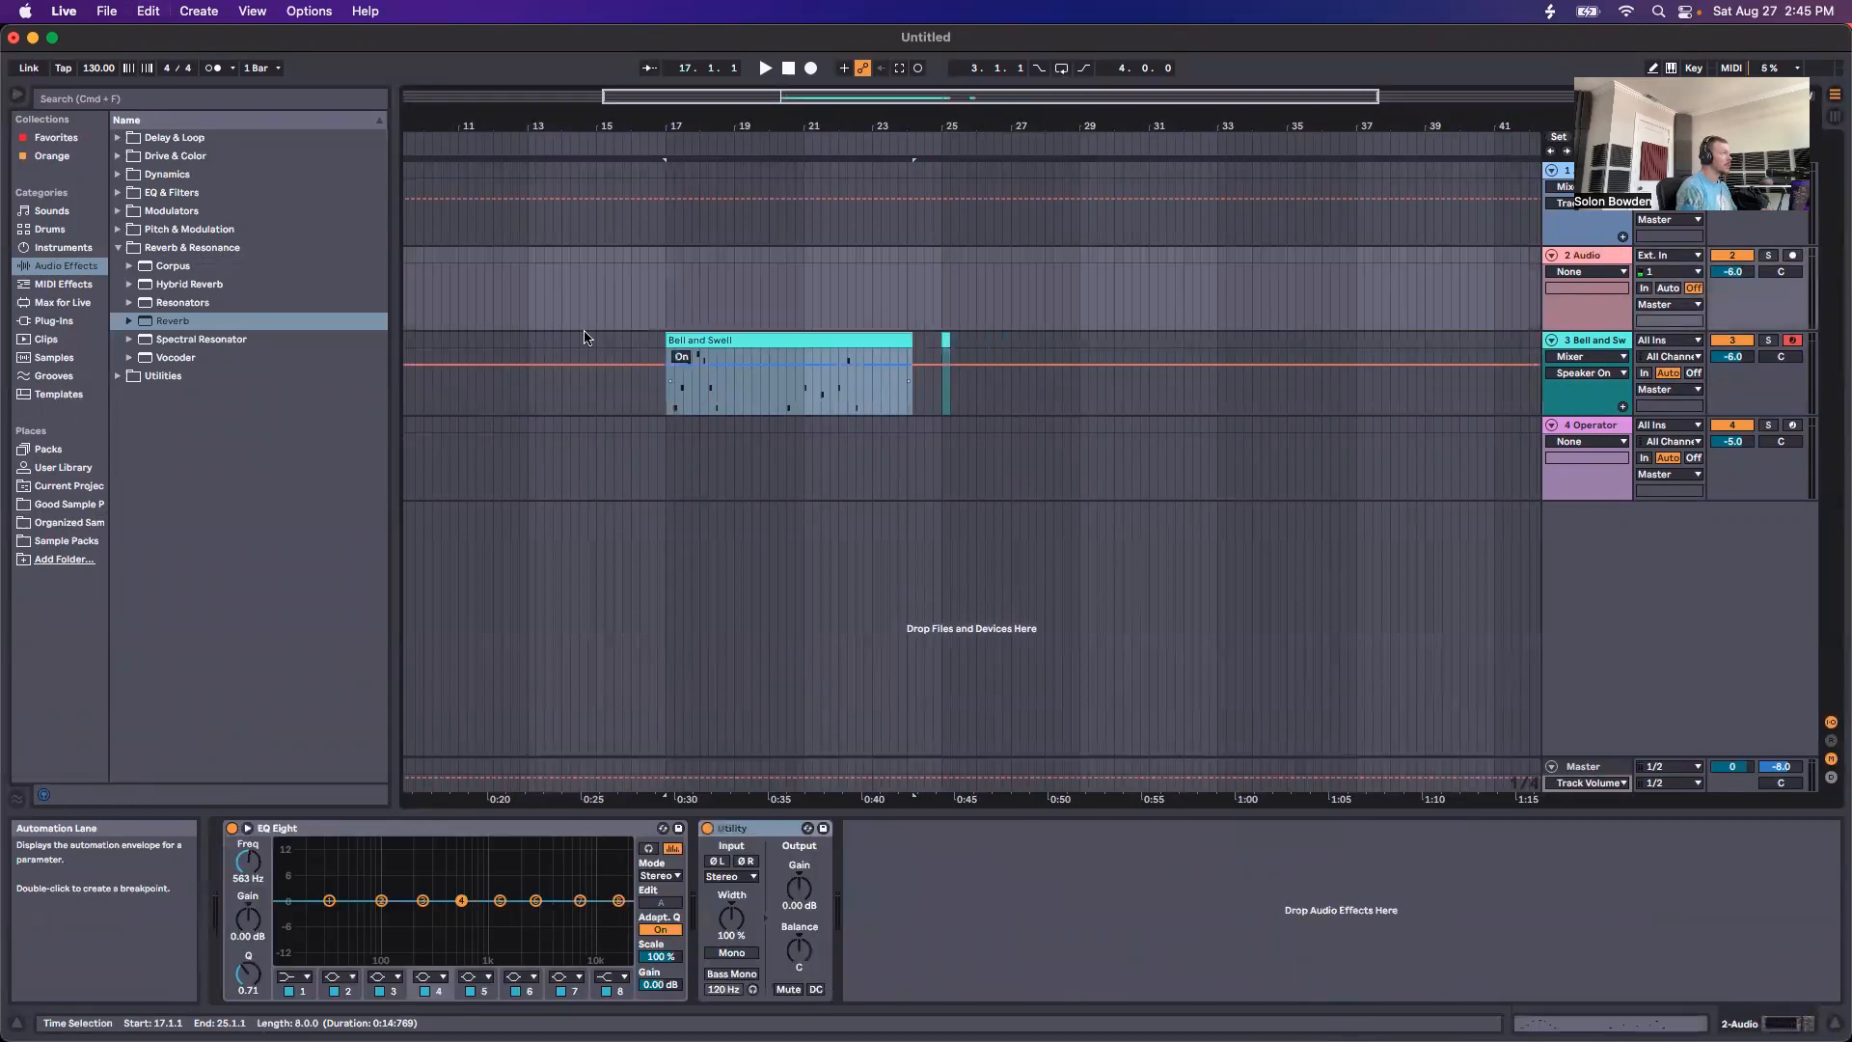
key(super+z)
key(super+shift+z)
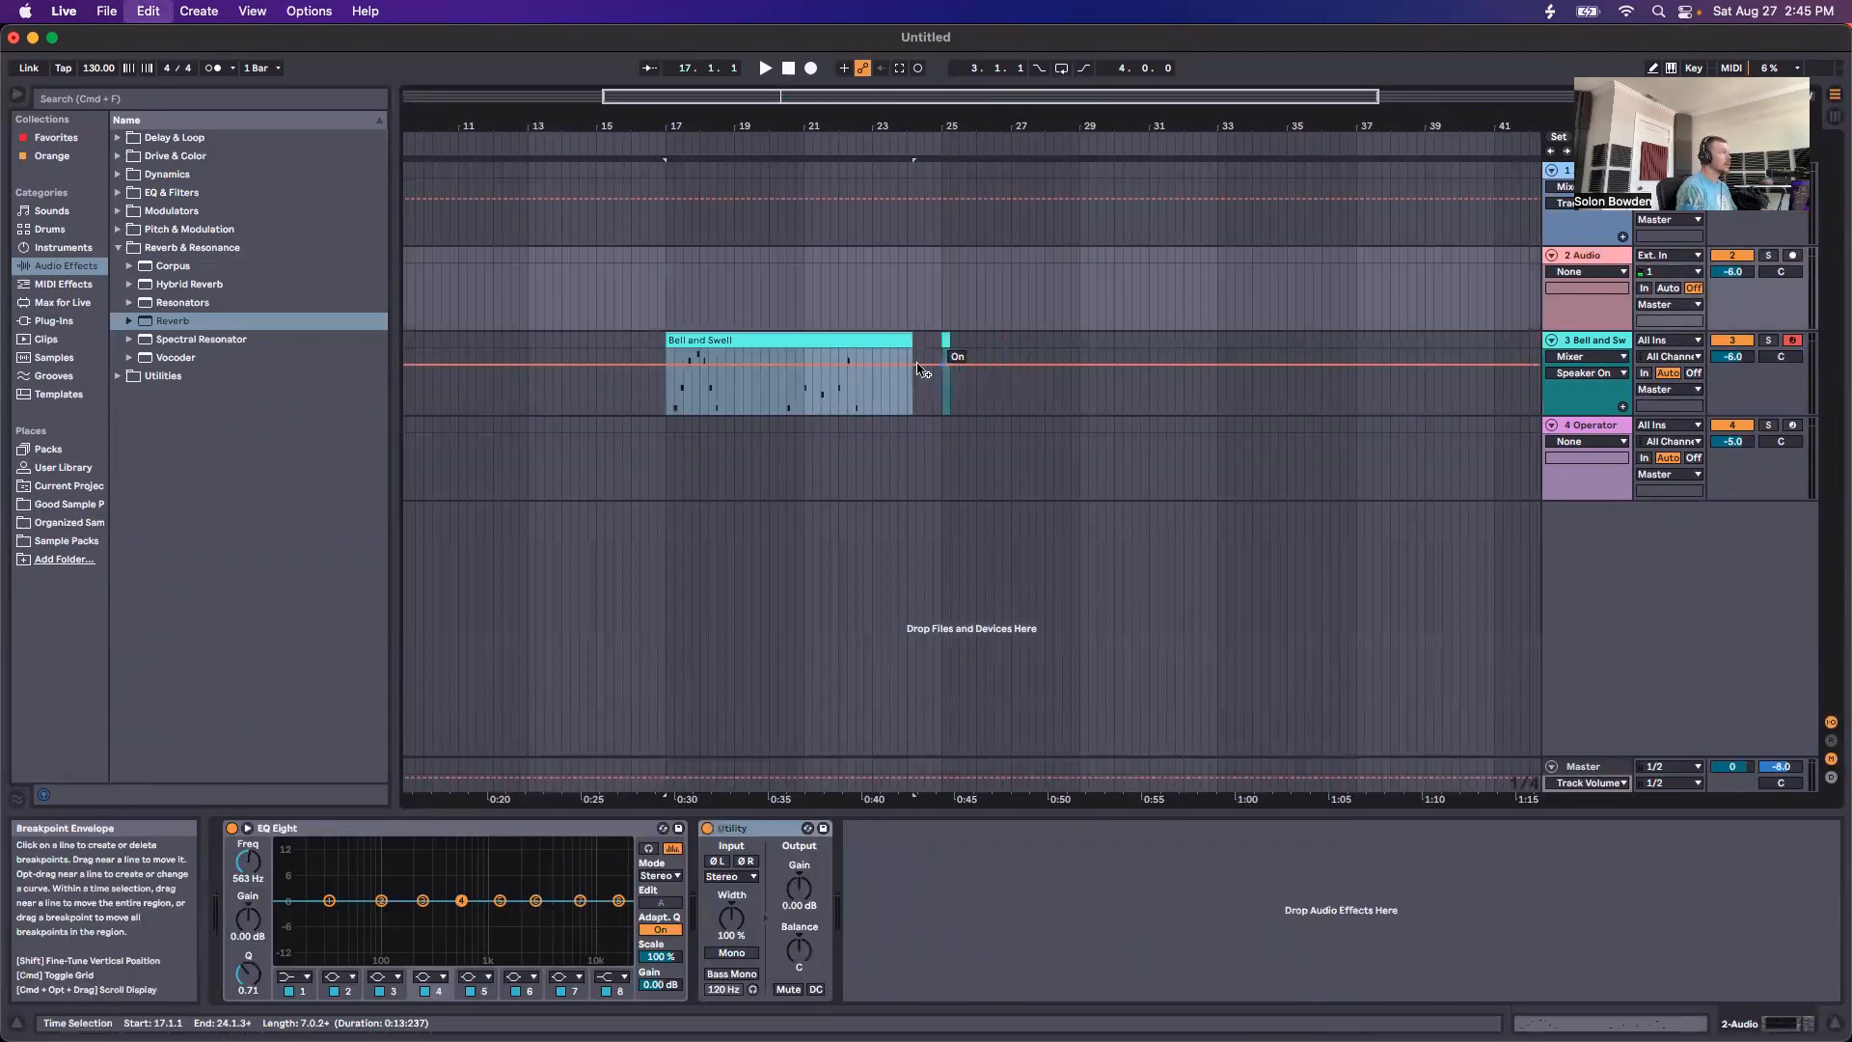
click(702, 339)
Step: Step through the edit history to restore the drum loop on track 2, and paste the Bell and Swell clip at bar 17 on track 3
key(super+z)
key(super+z)
key(super+z)
key(super+z)
key(super+z)
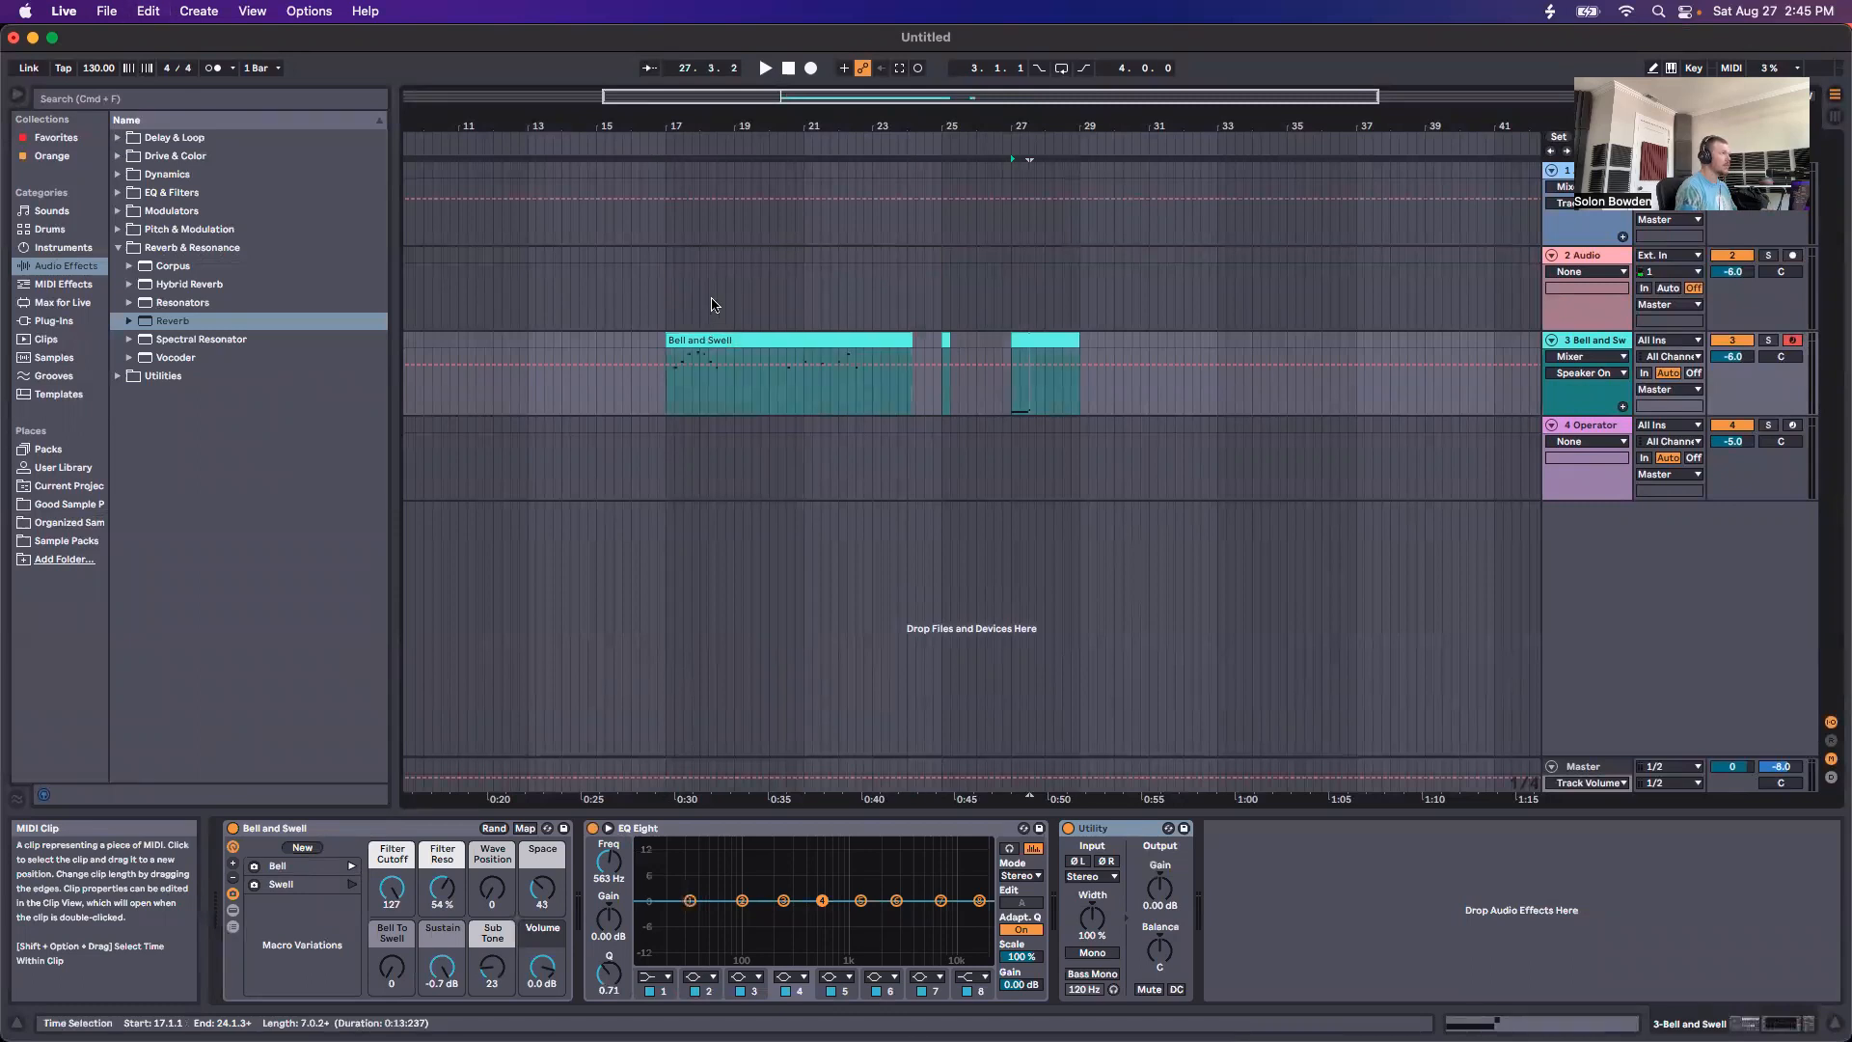
key(super+z)
key(super+z)
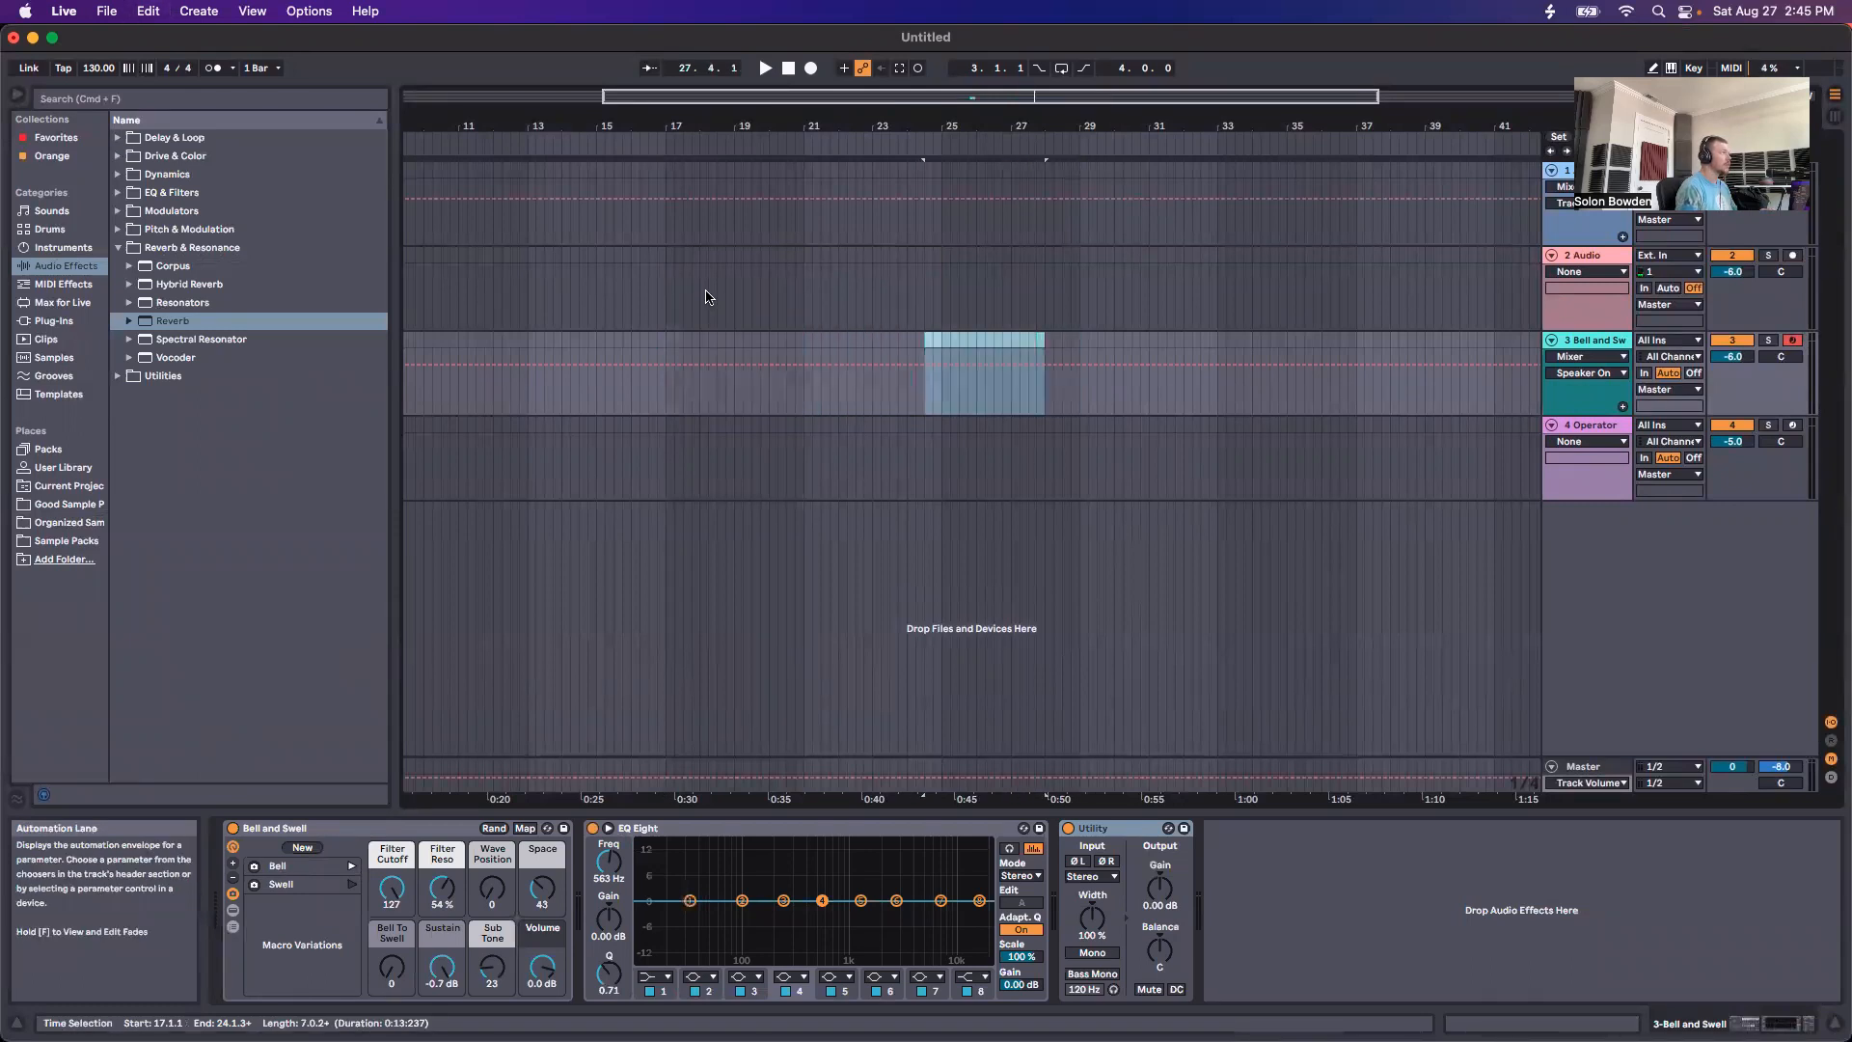
click(660, 347)
key(super+v)
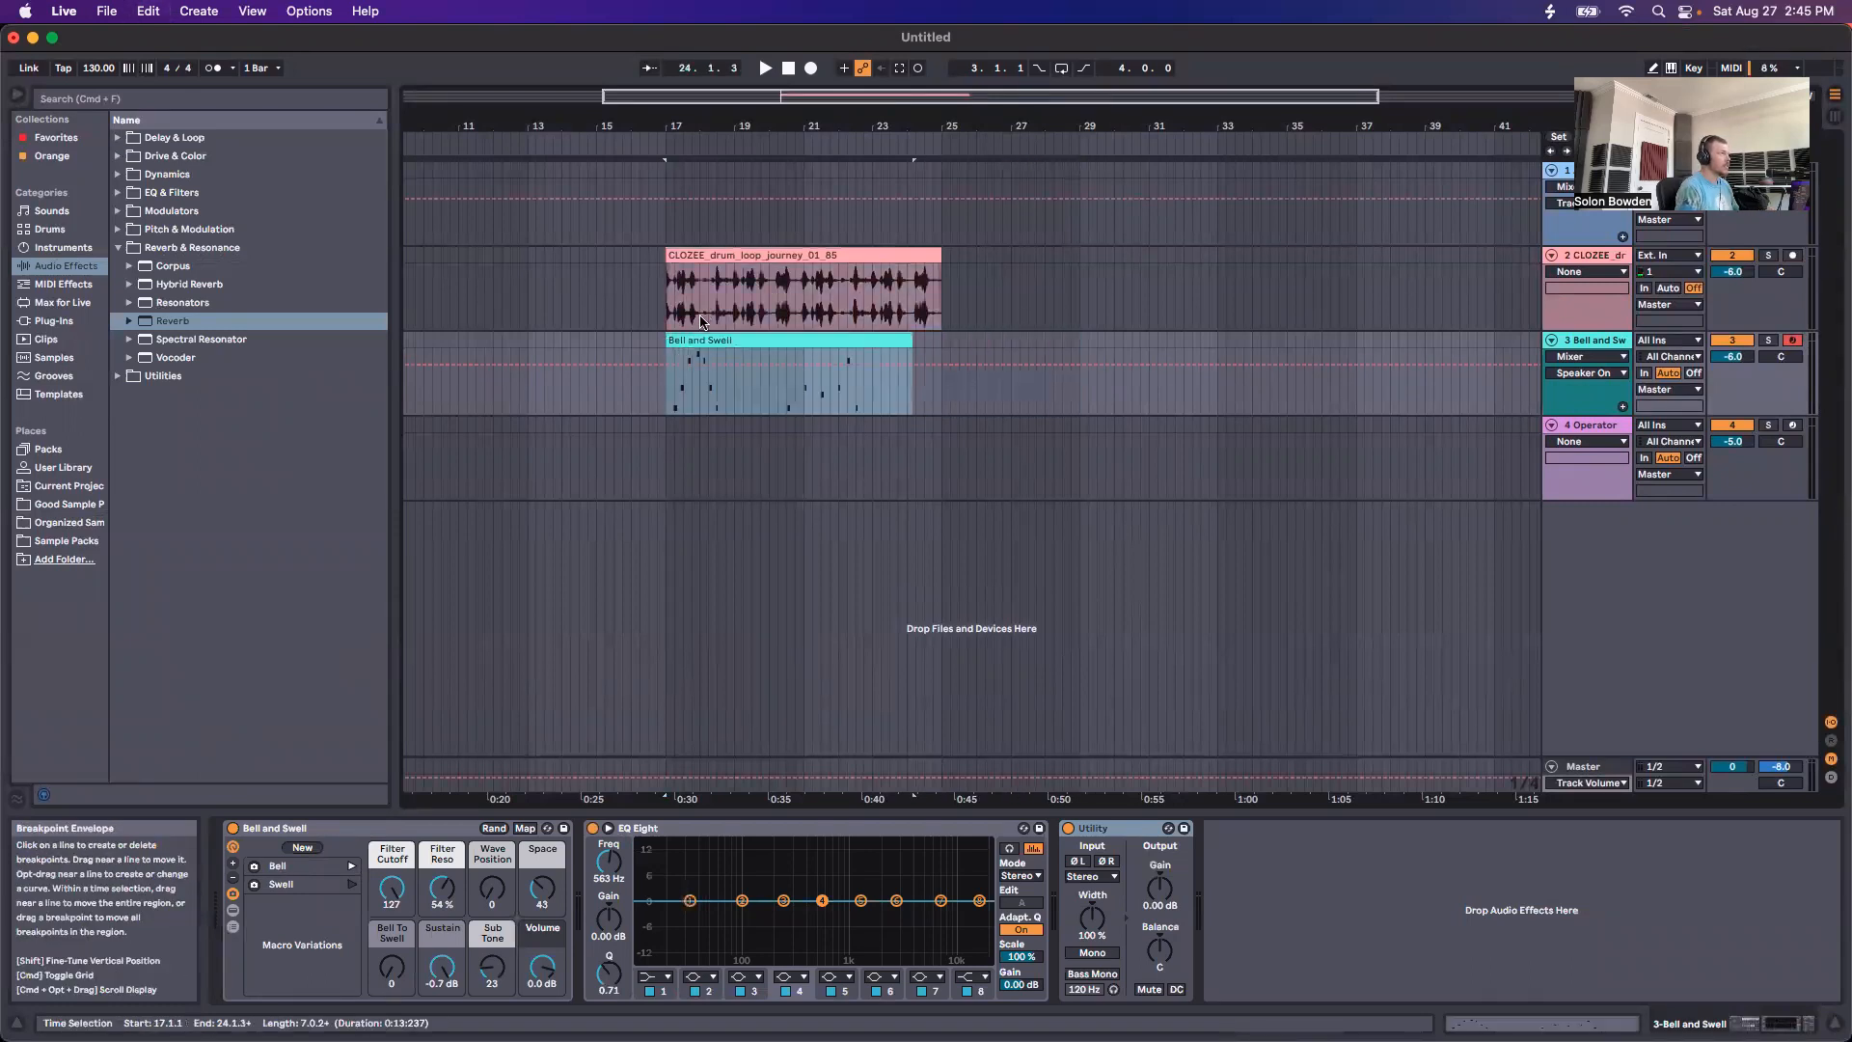
Step: Mute the drum loop track, and compare the Bell and Swell clip's MIDI notes and devices with the drum loop clip's waveform
click(790, 254)
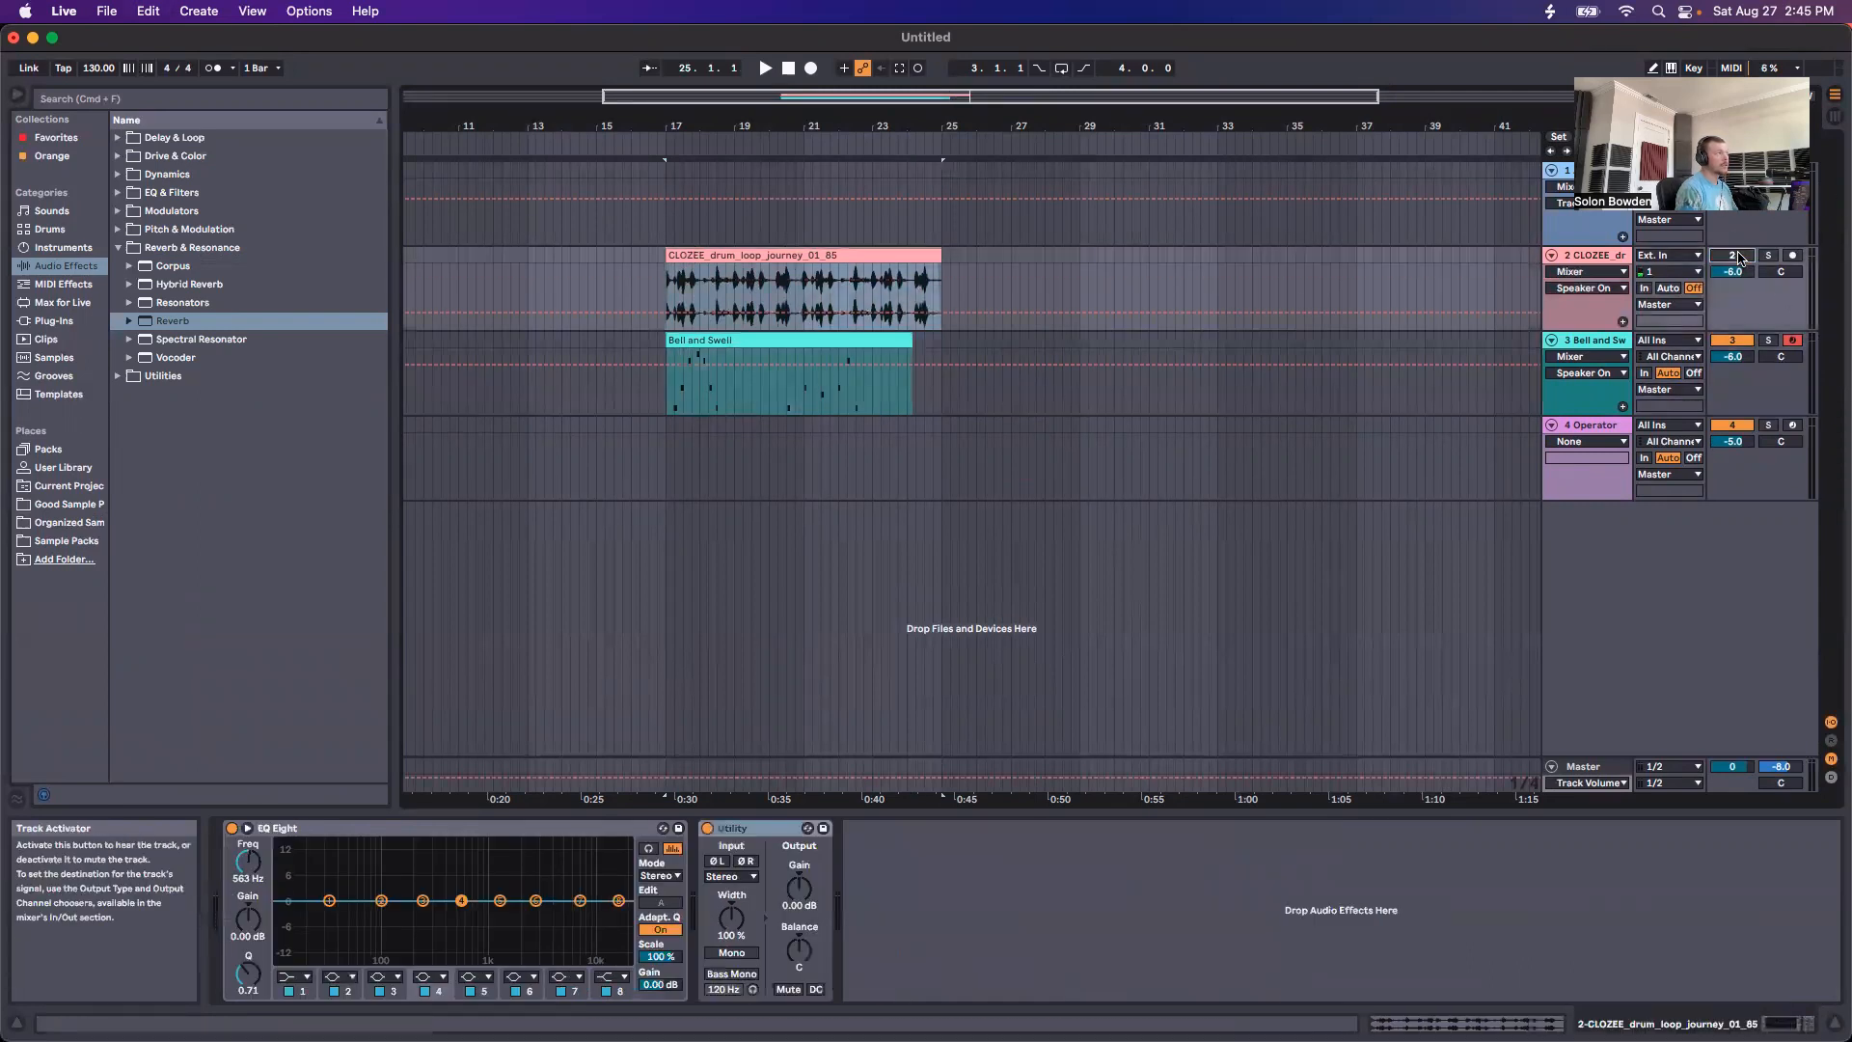
click(1579, 339)
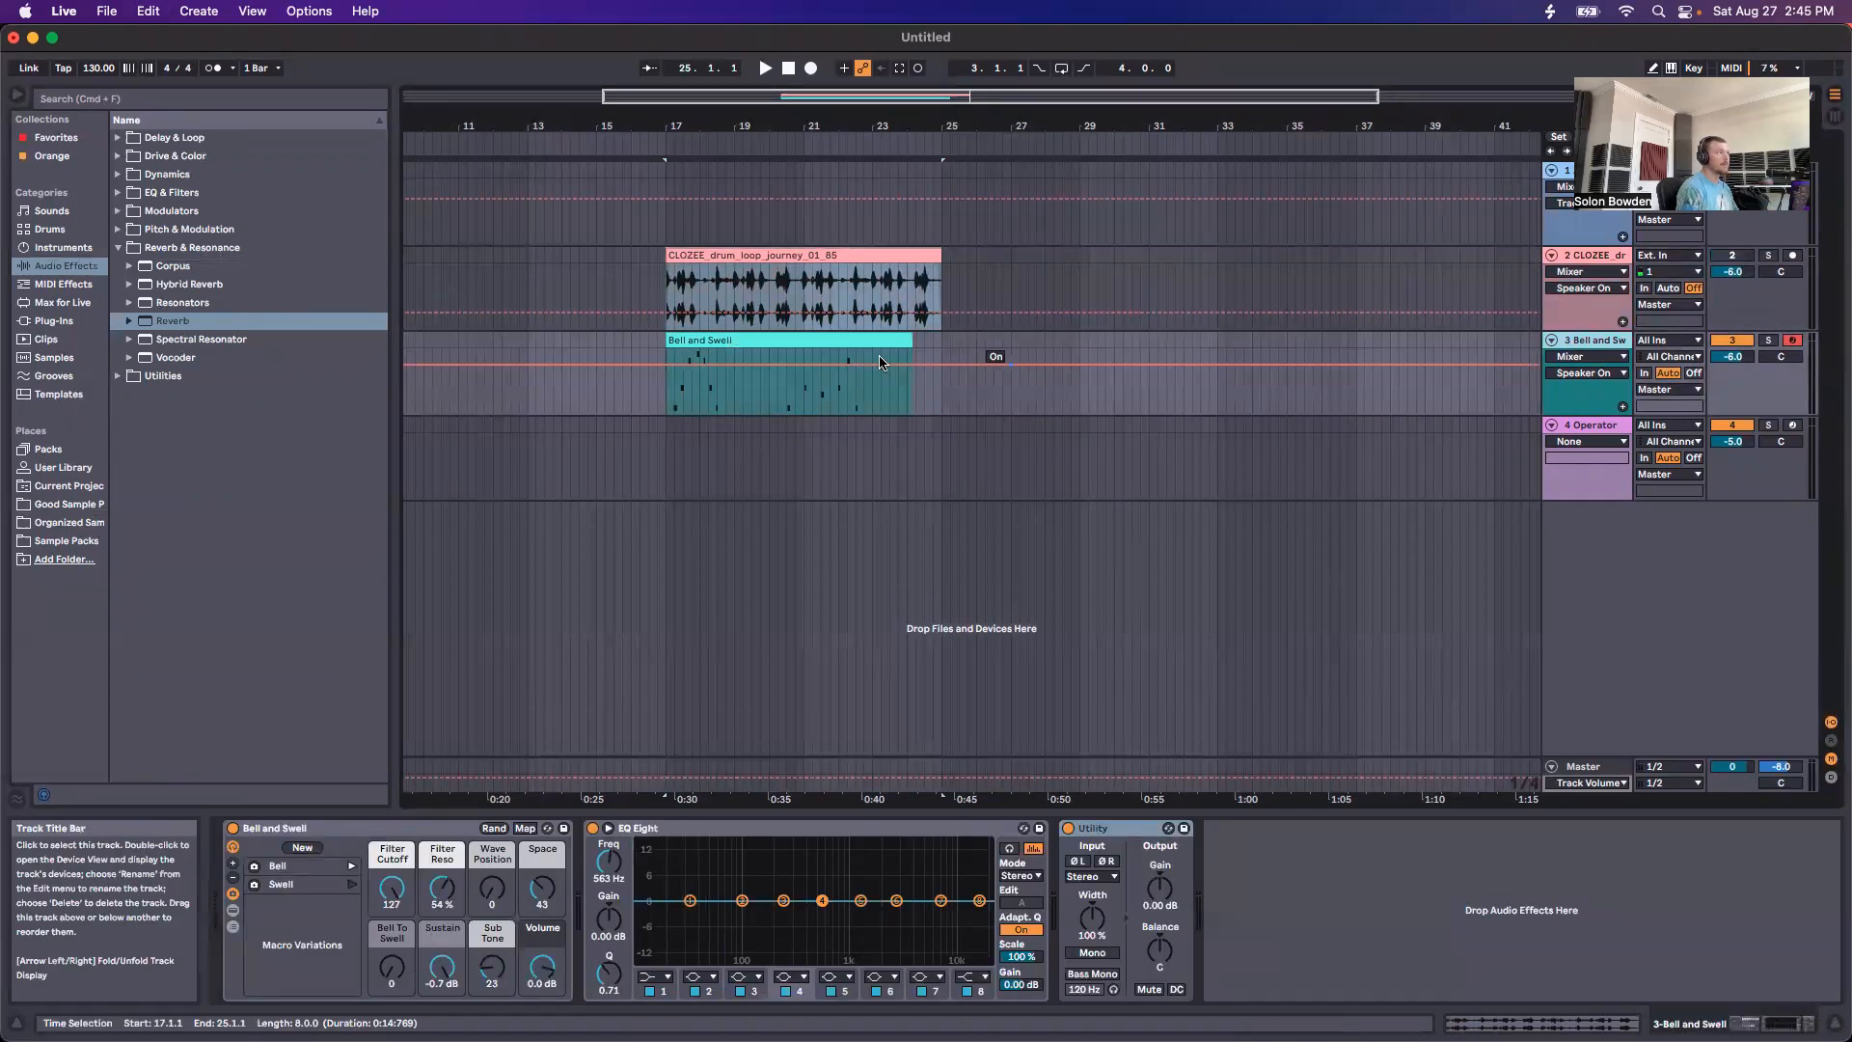
double_click(772, 355)
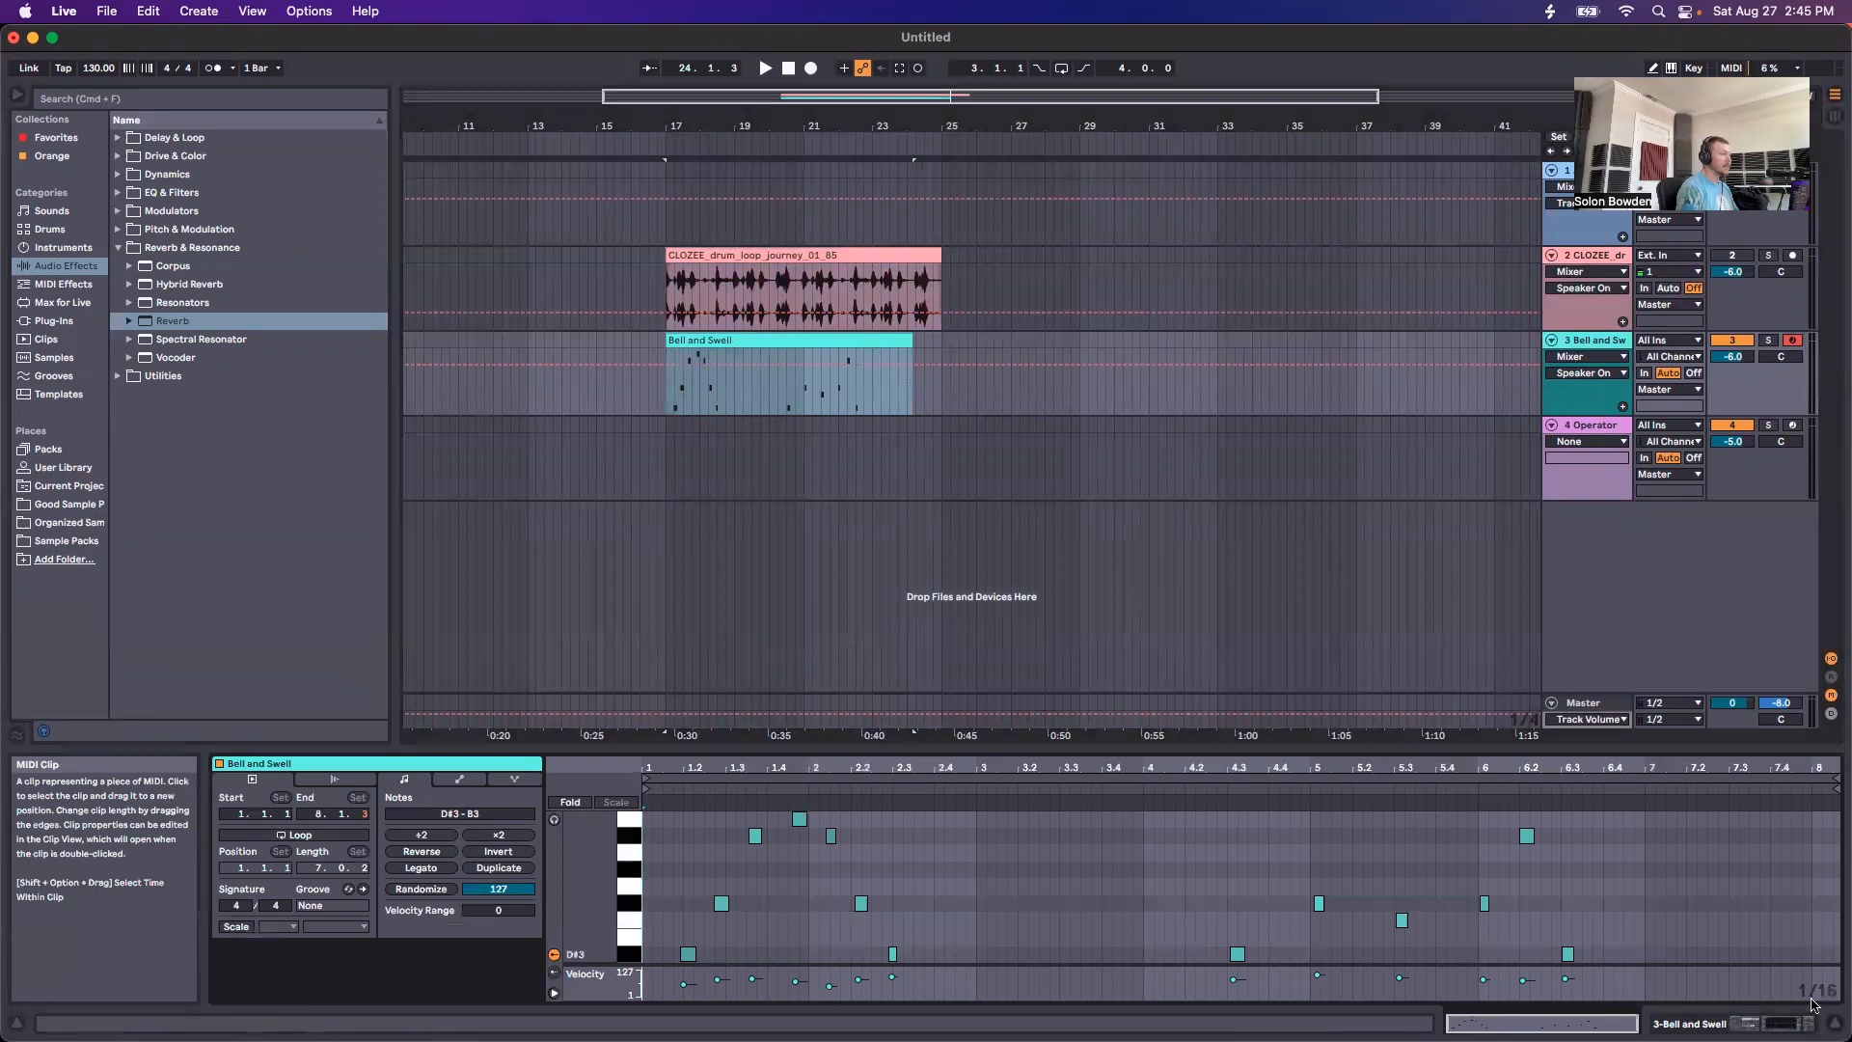
click(722, 251)
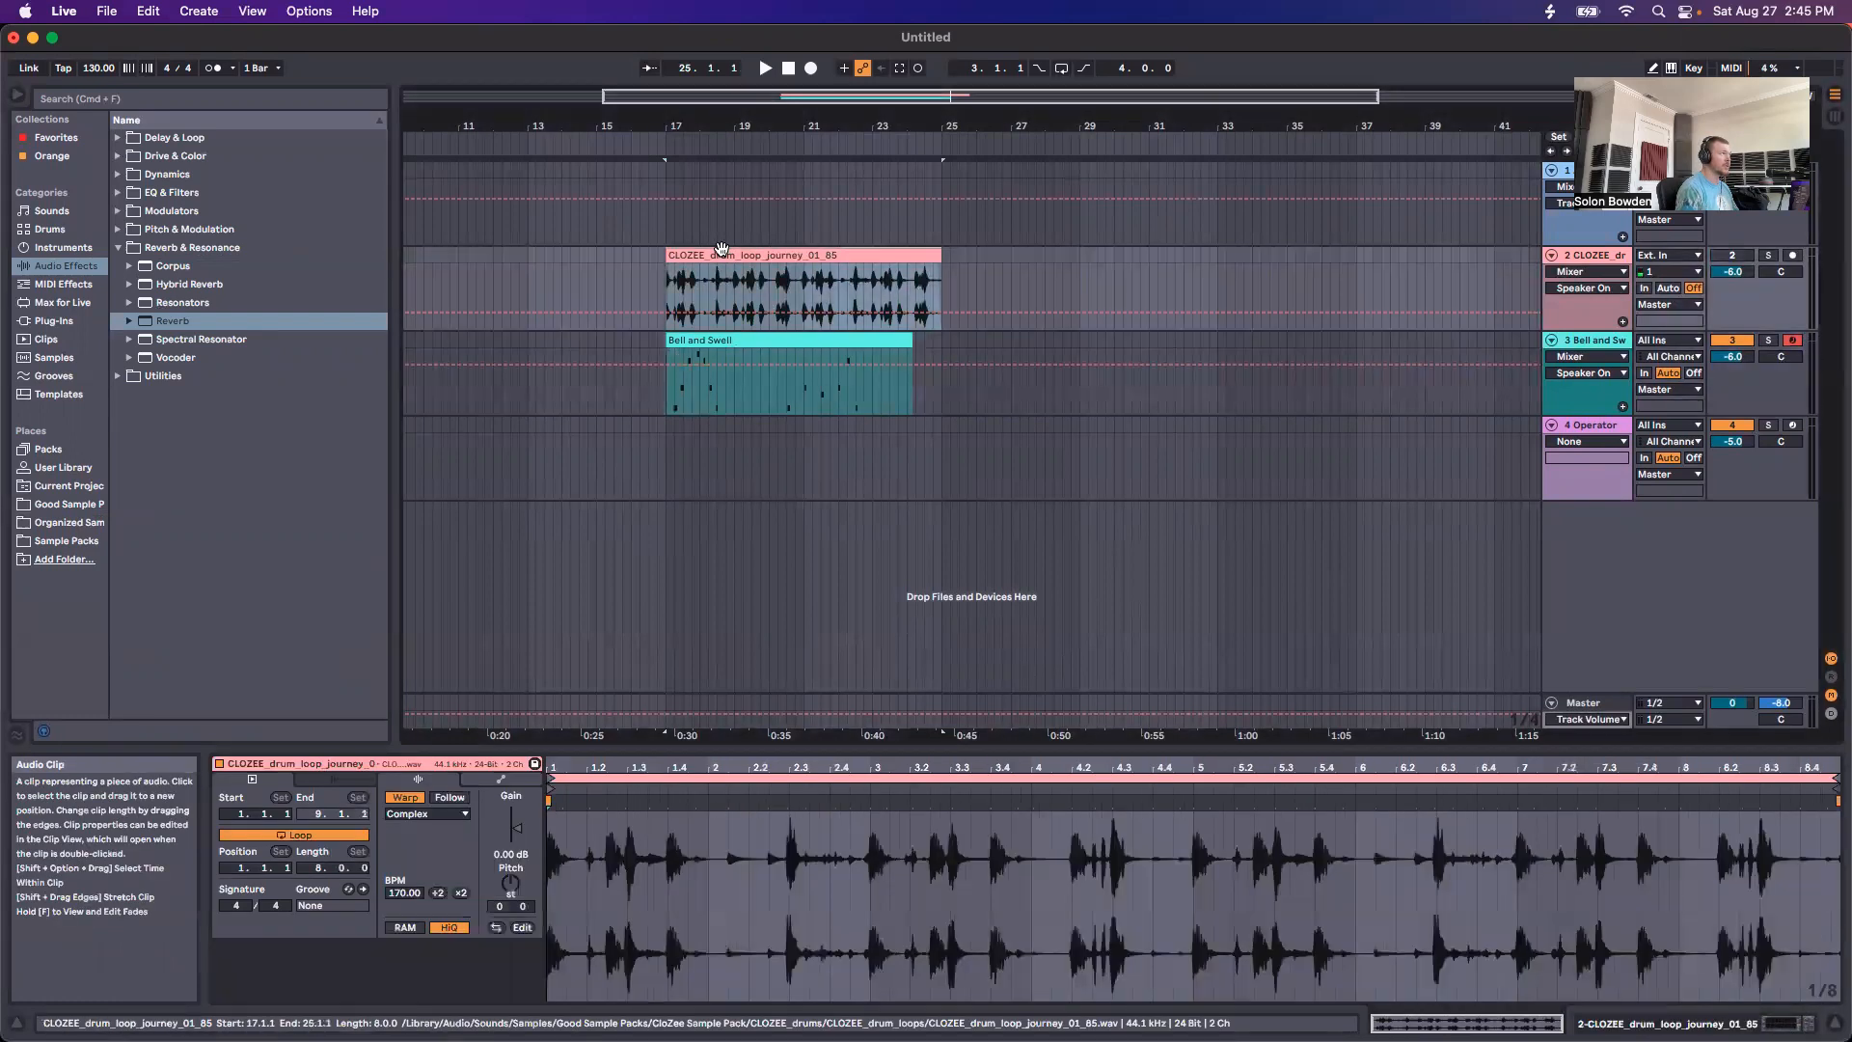
click(731, 339)
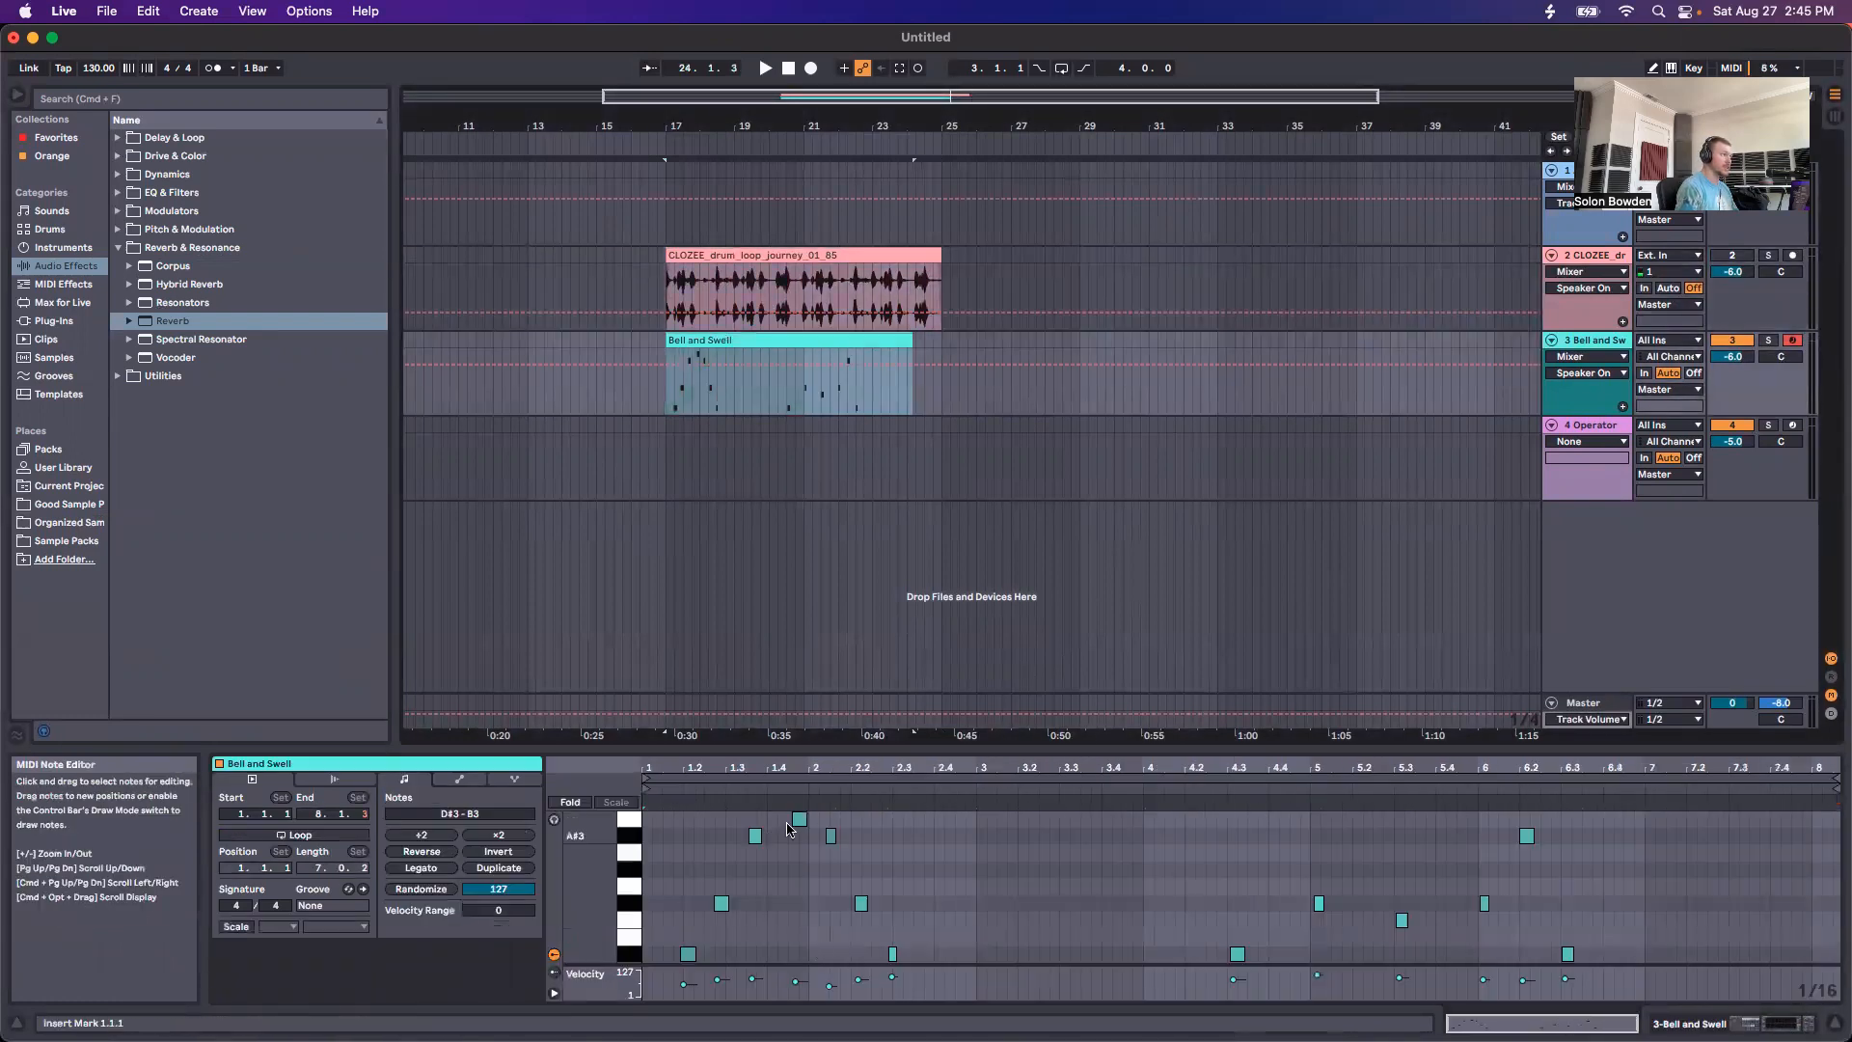
double_click(1621, 343)
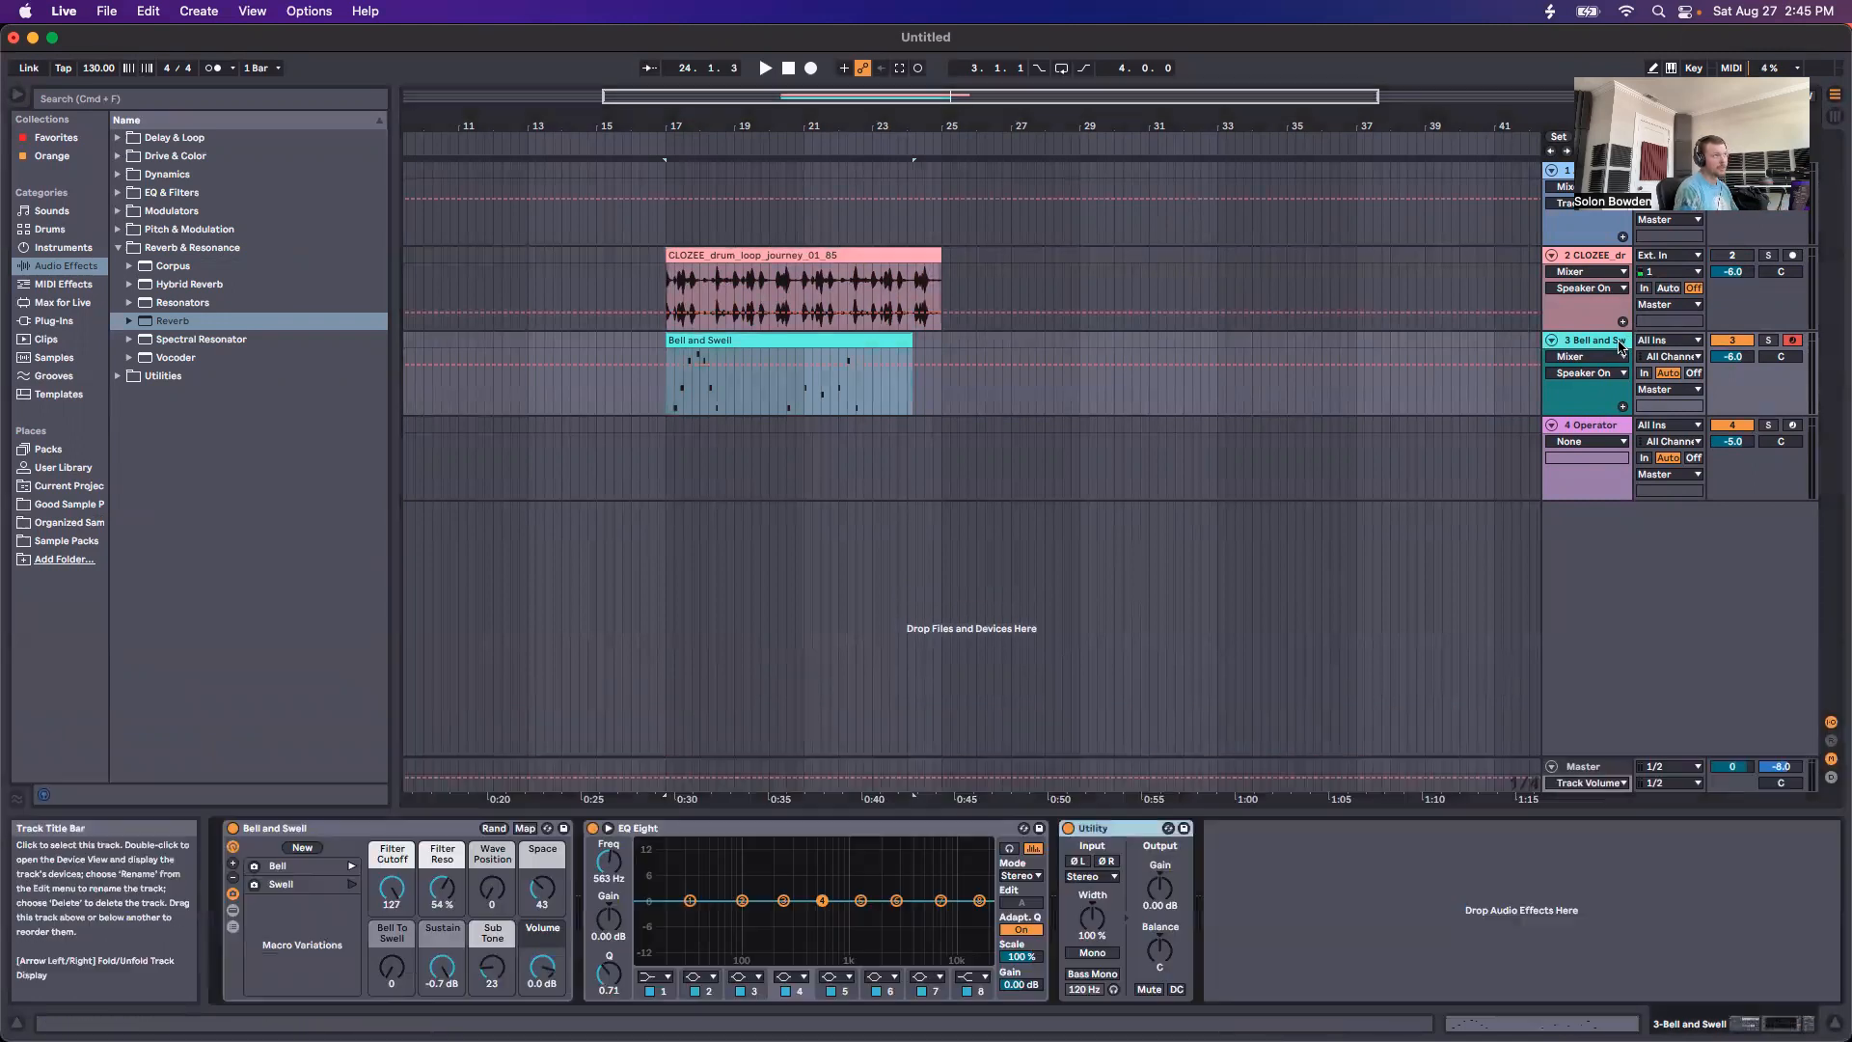
double_click(738, 340)
click(738, 255)
click(735, 339)
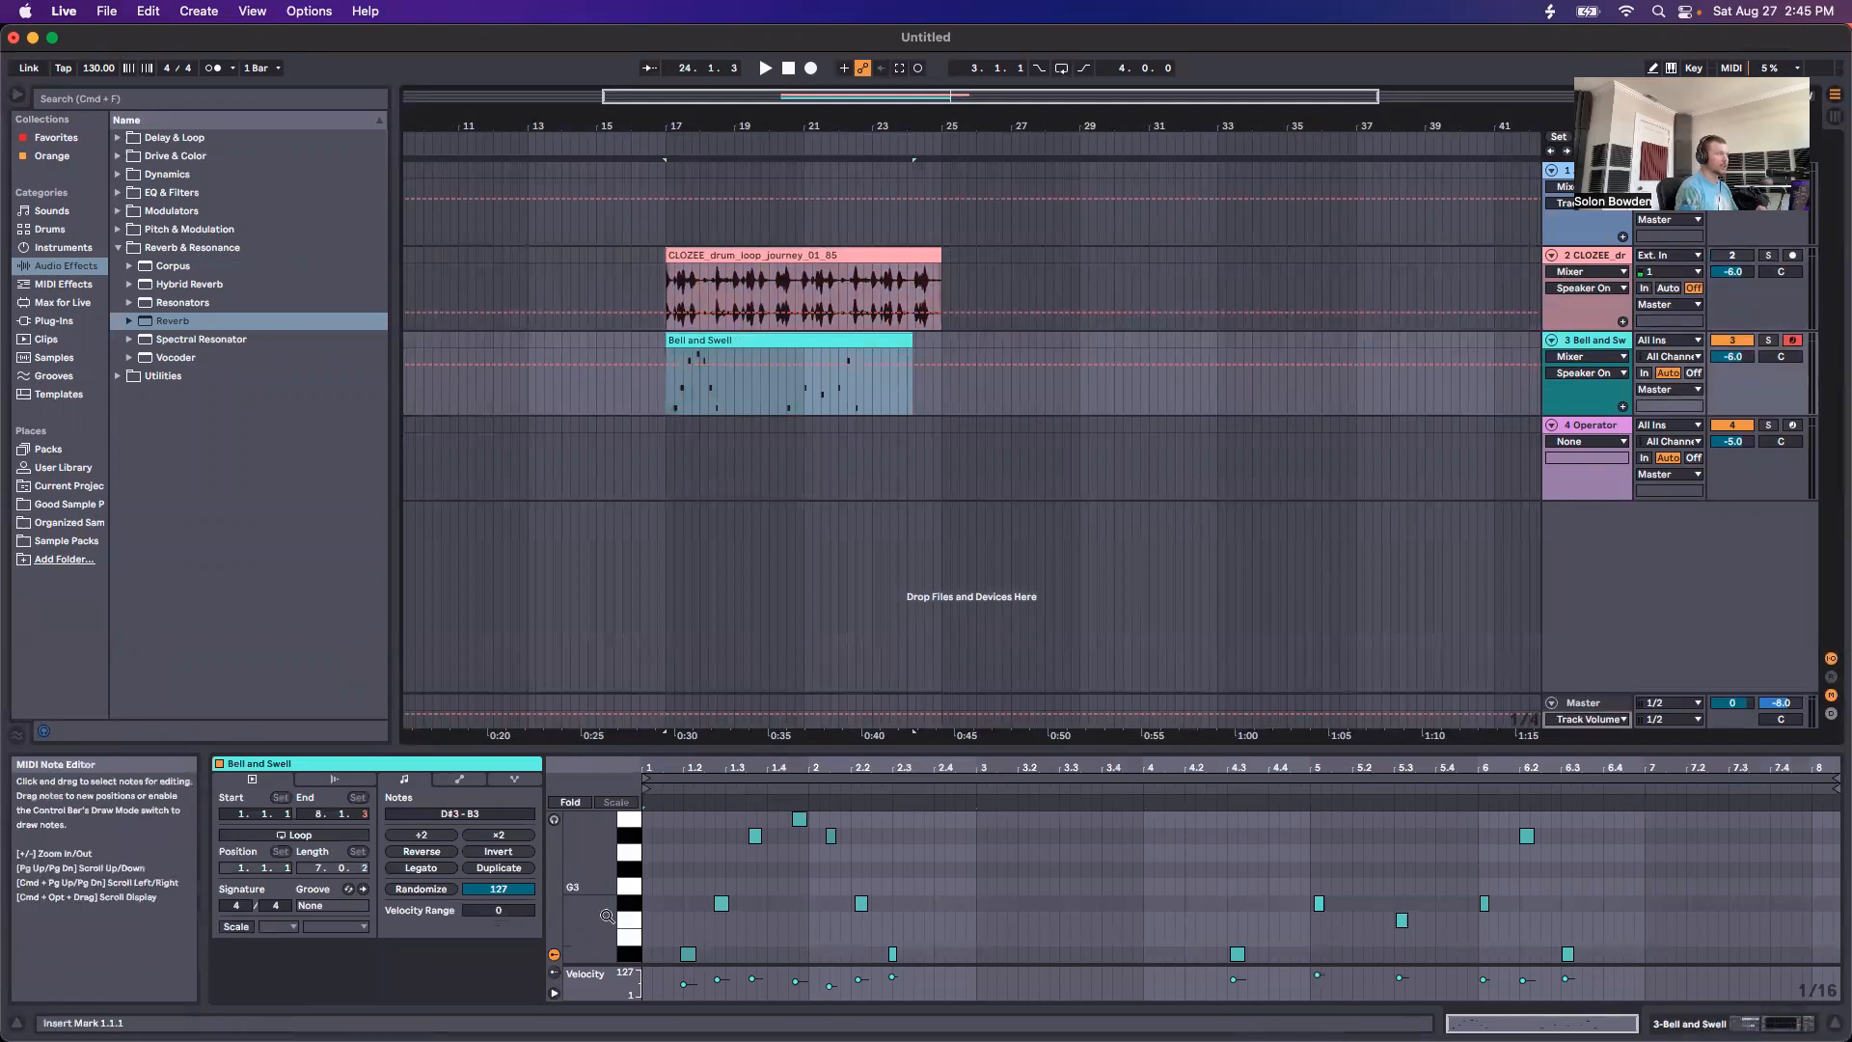
Step: Turn off Warp on the drum loop clip, and prepare to hear it against the metronome with only the Bell and Swell track muted
click(768, 253)
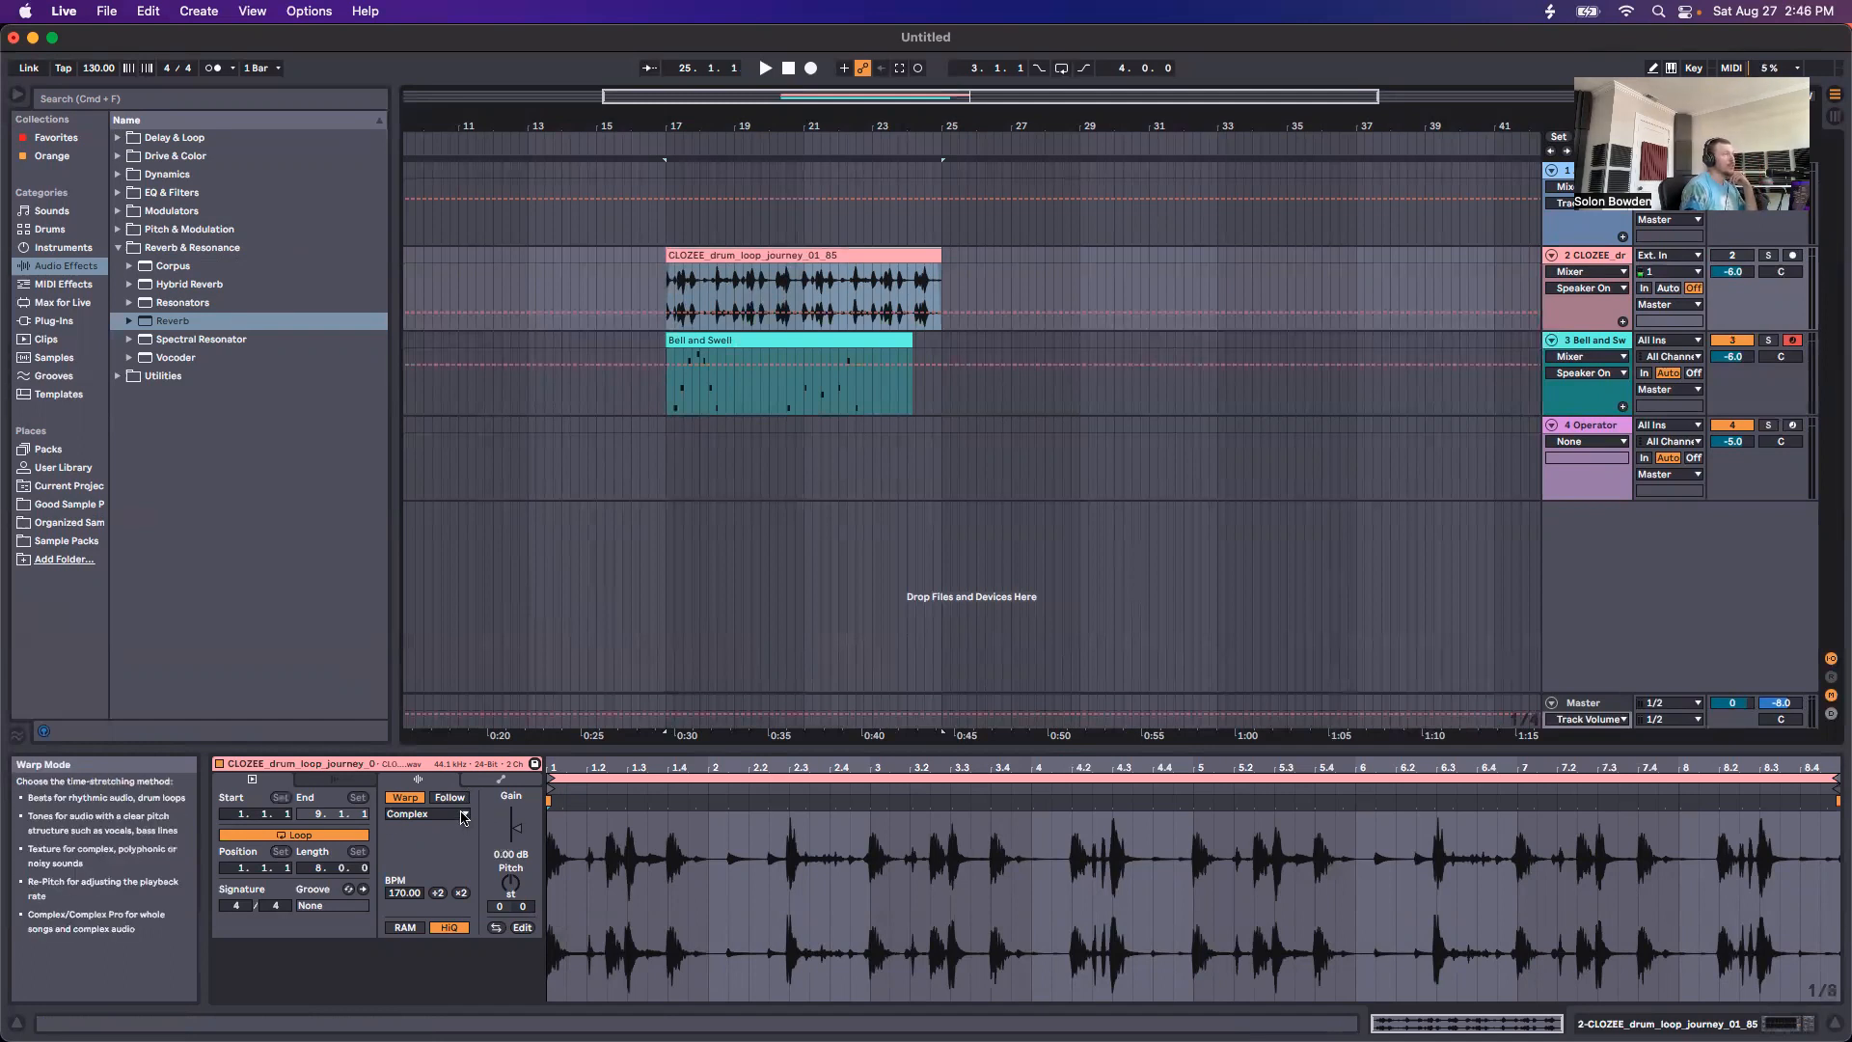
click(405, 798)
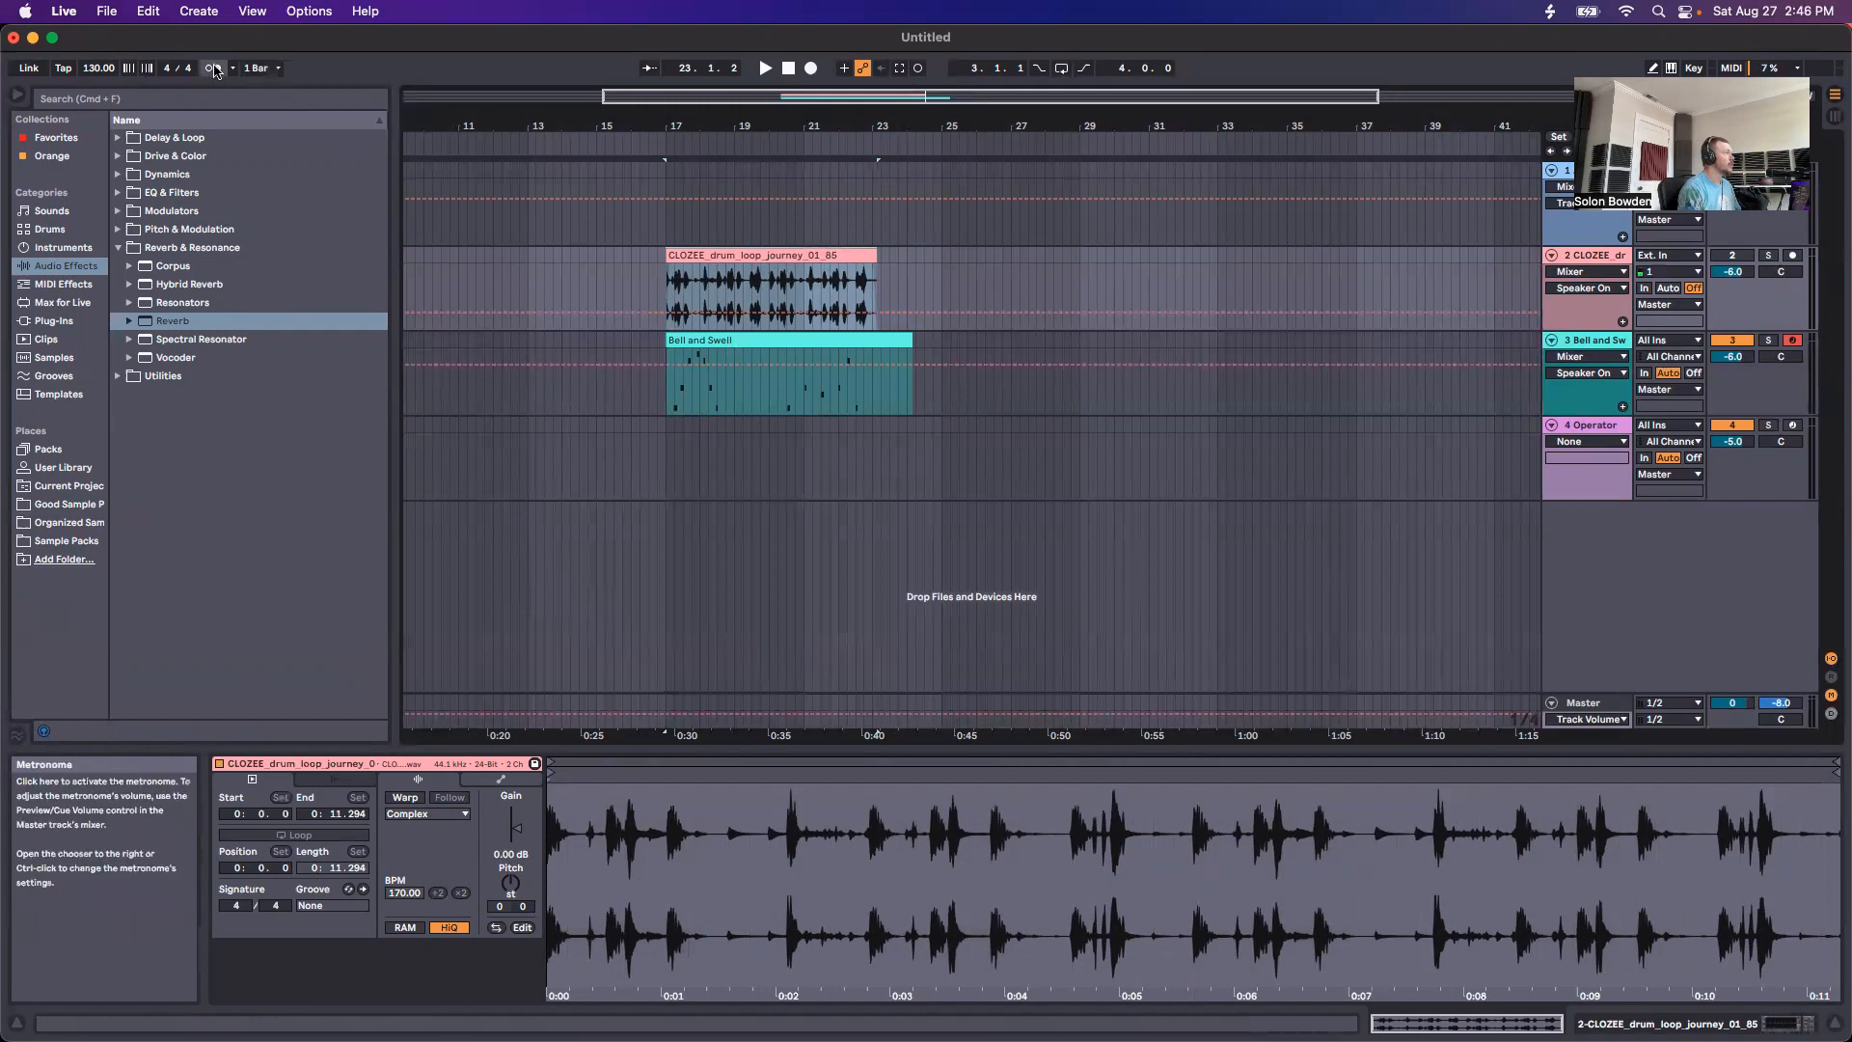
click(669, 317)
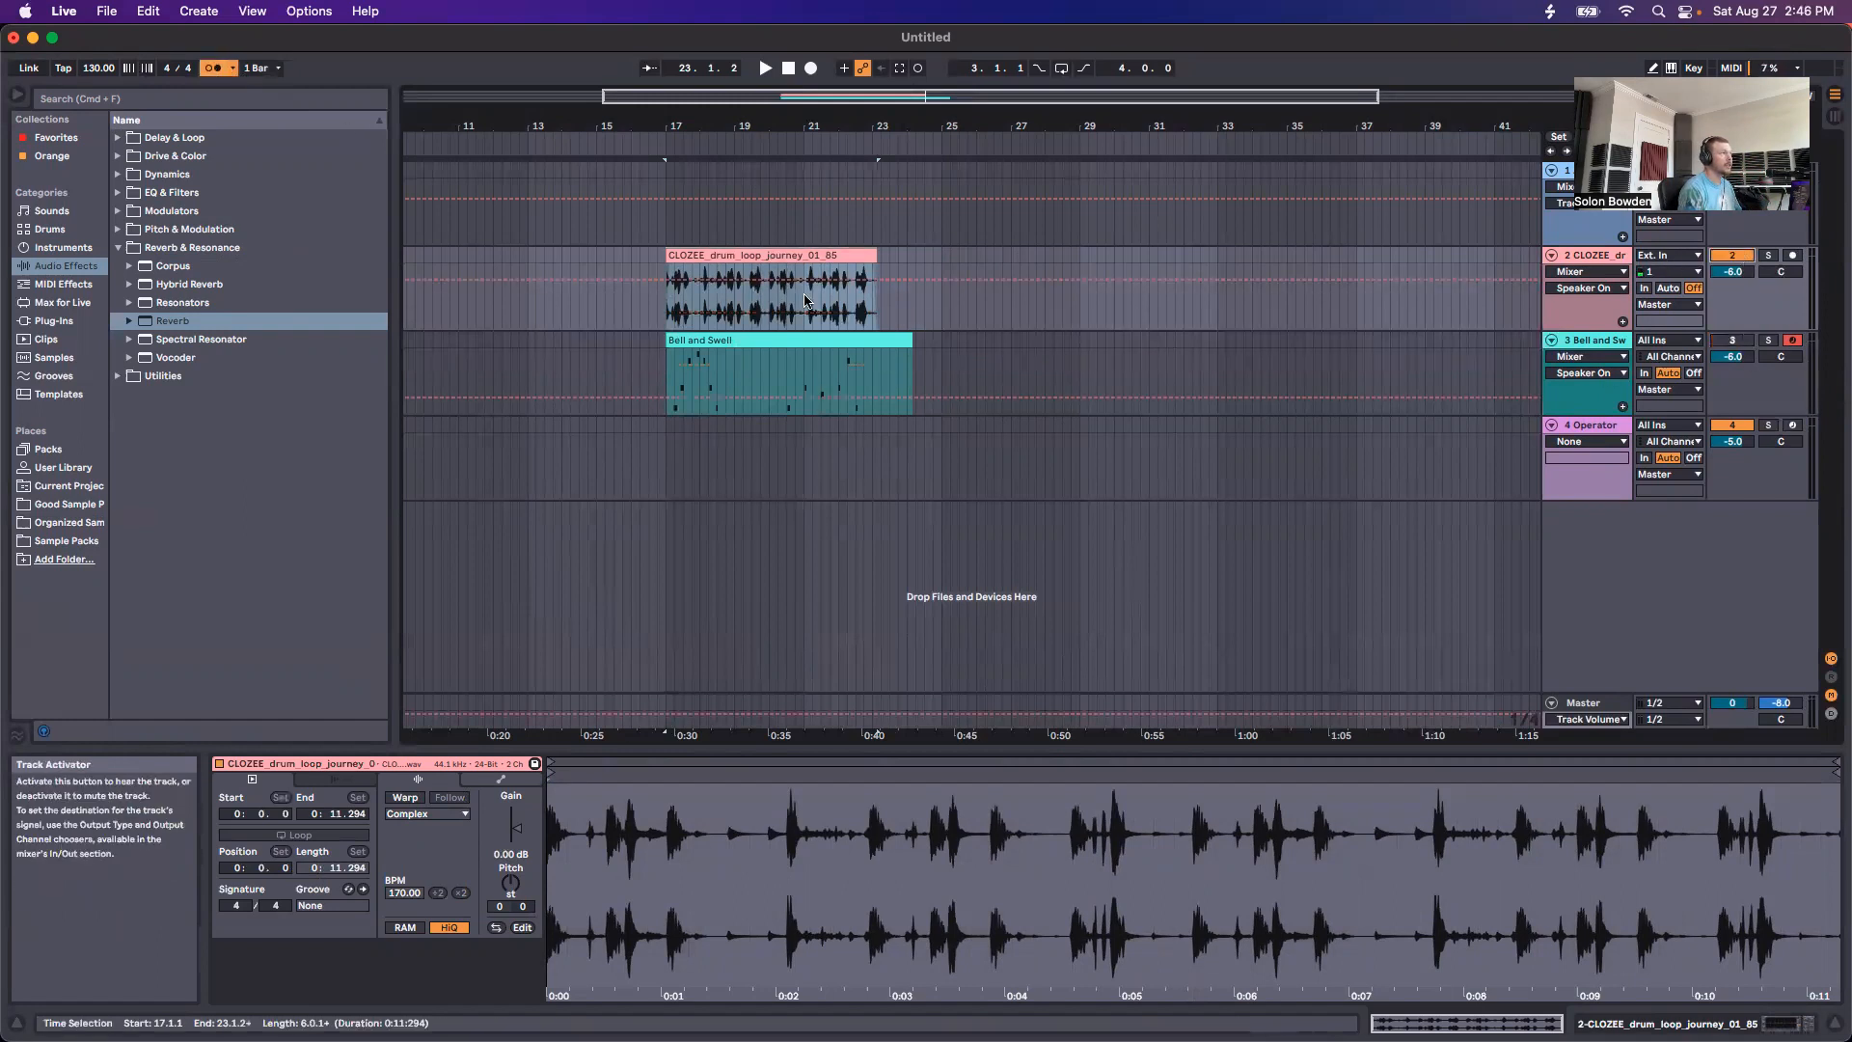
Step: Play the unwarped drum loop against the metronome, turn Warp back on, and extend the clip to bar 25
key(space)
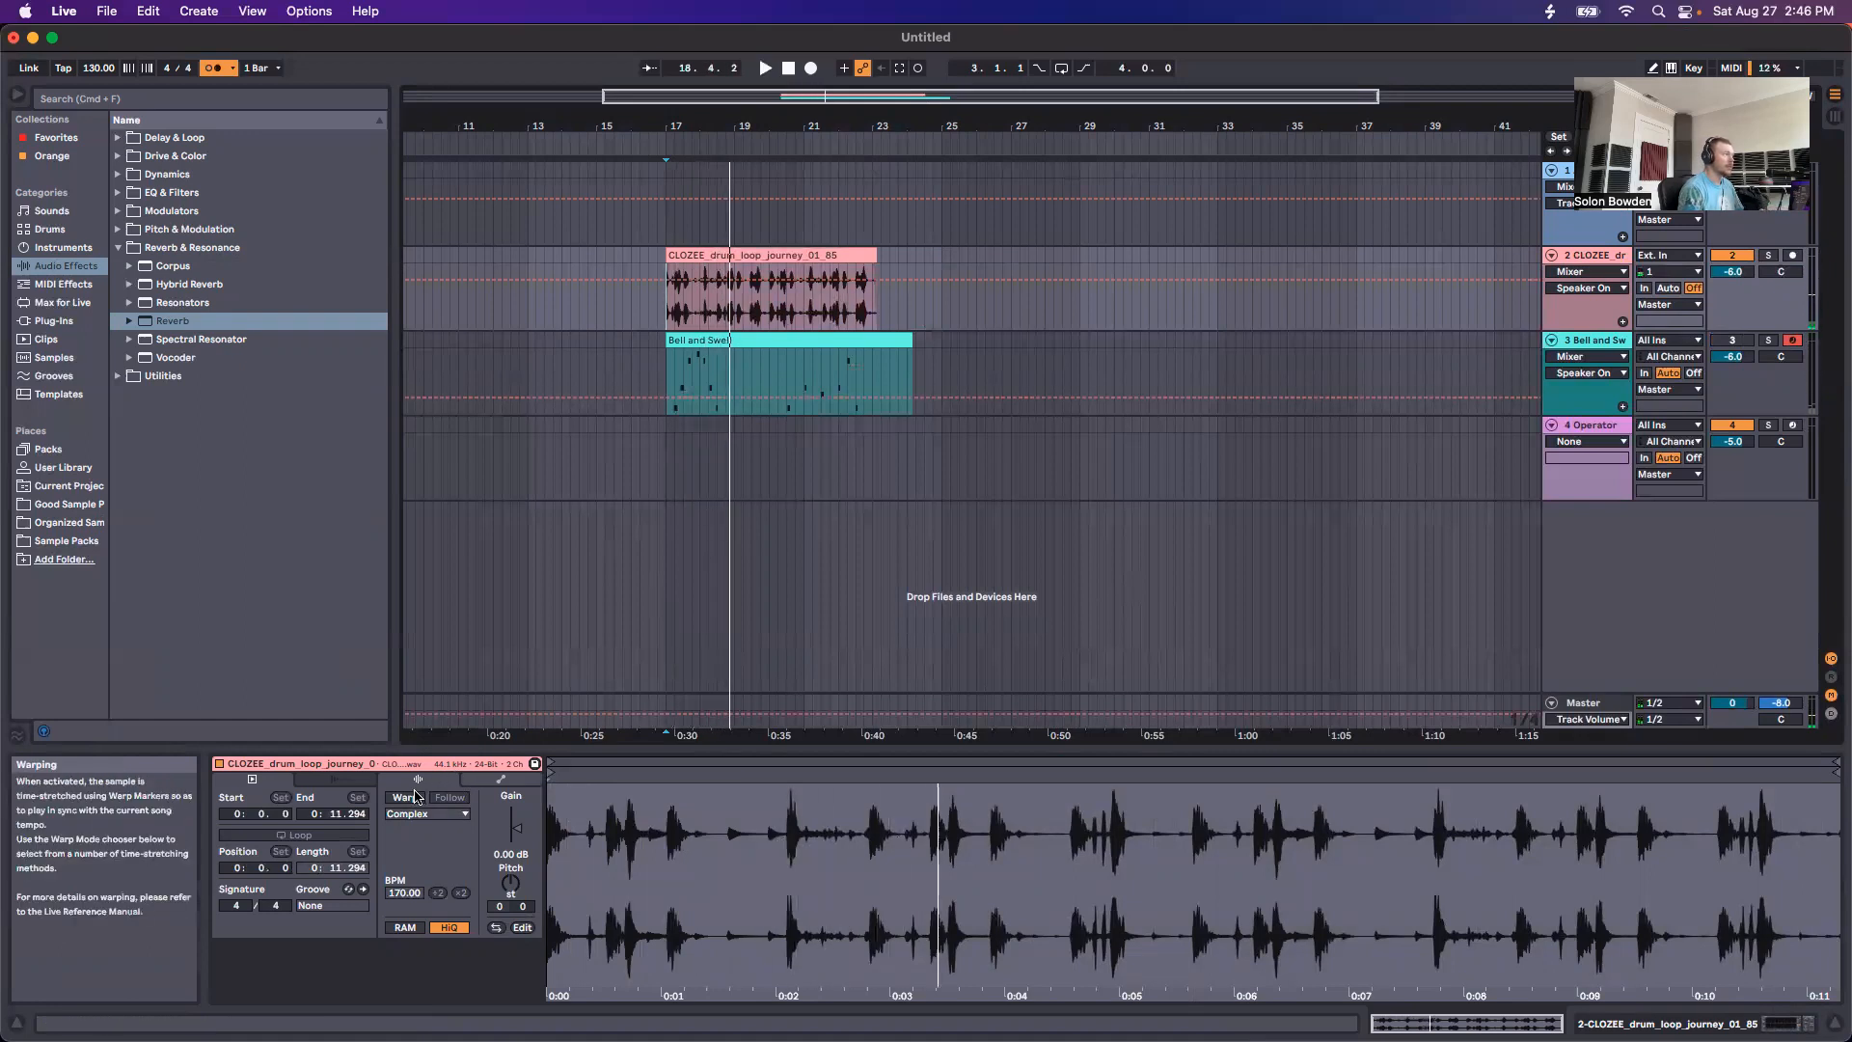
click(406, 798)
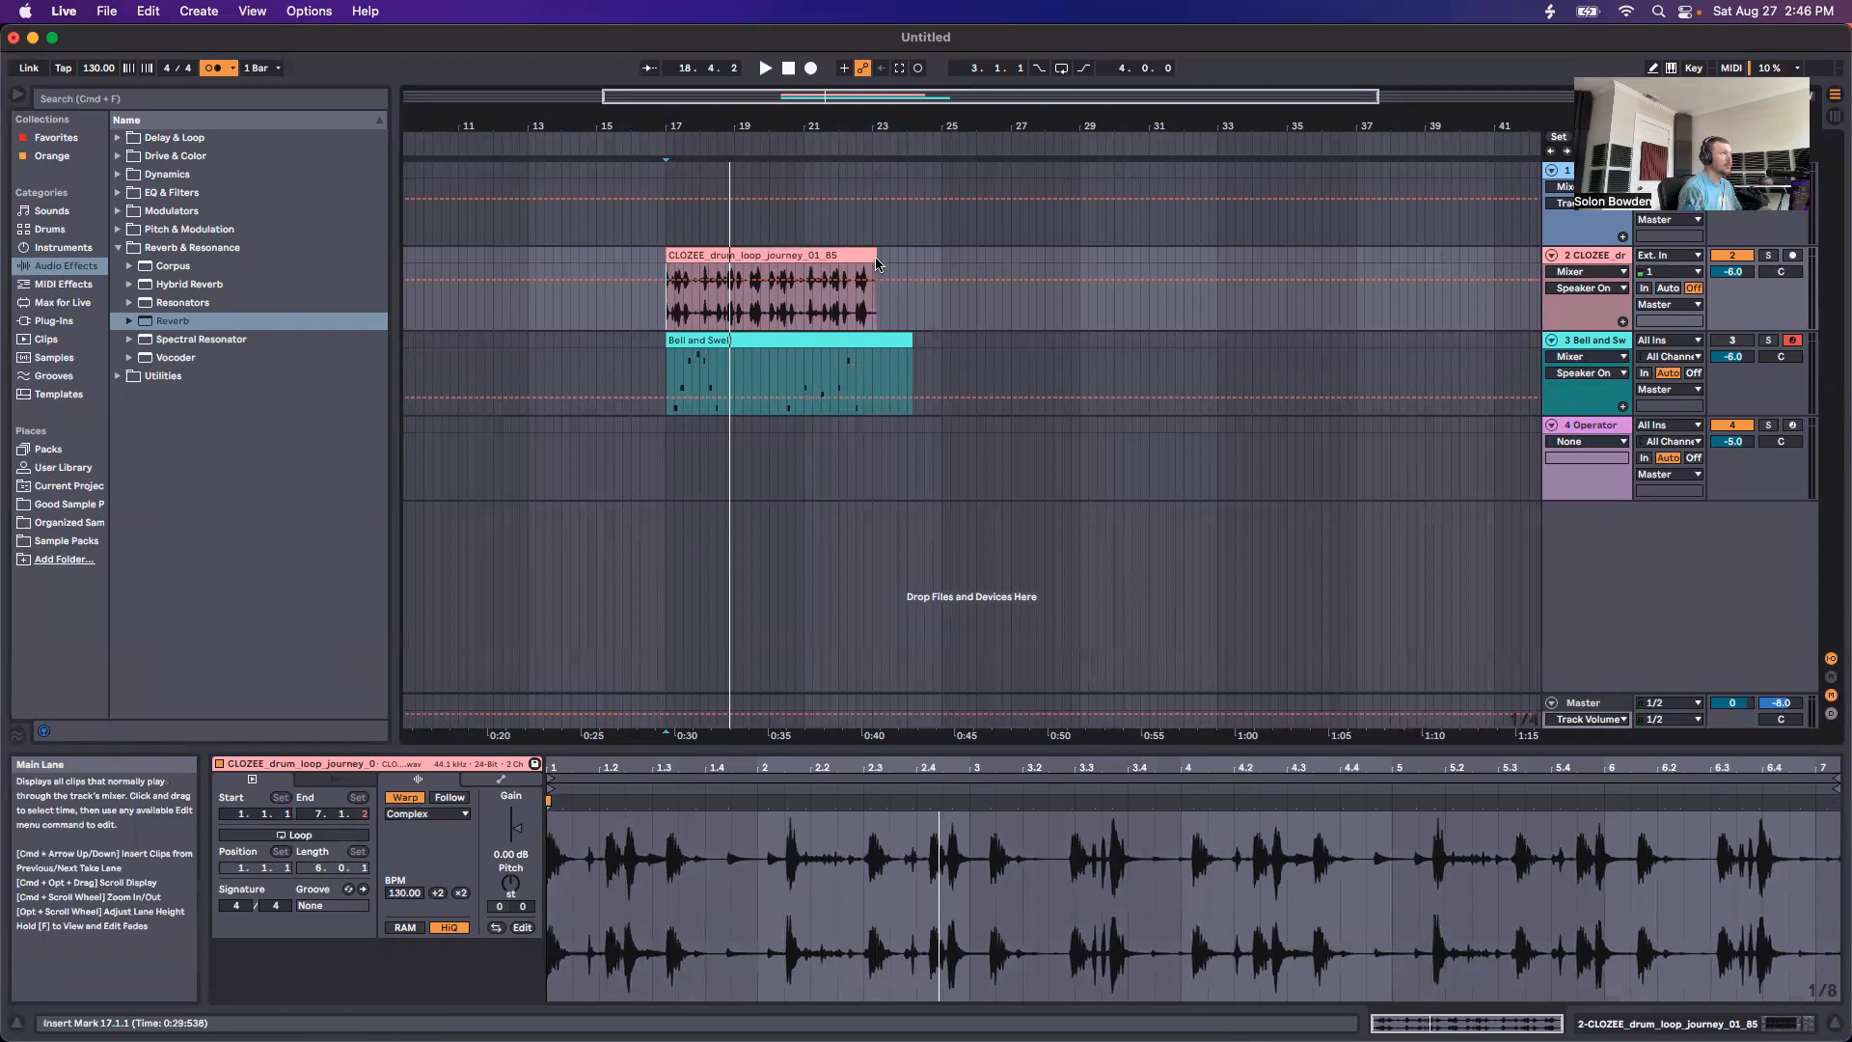
drag(871, 255, 935, 256)
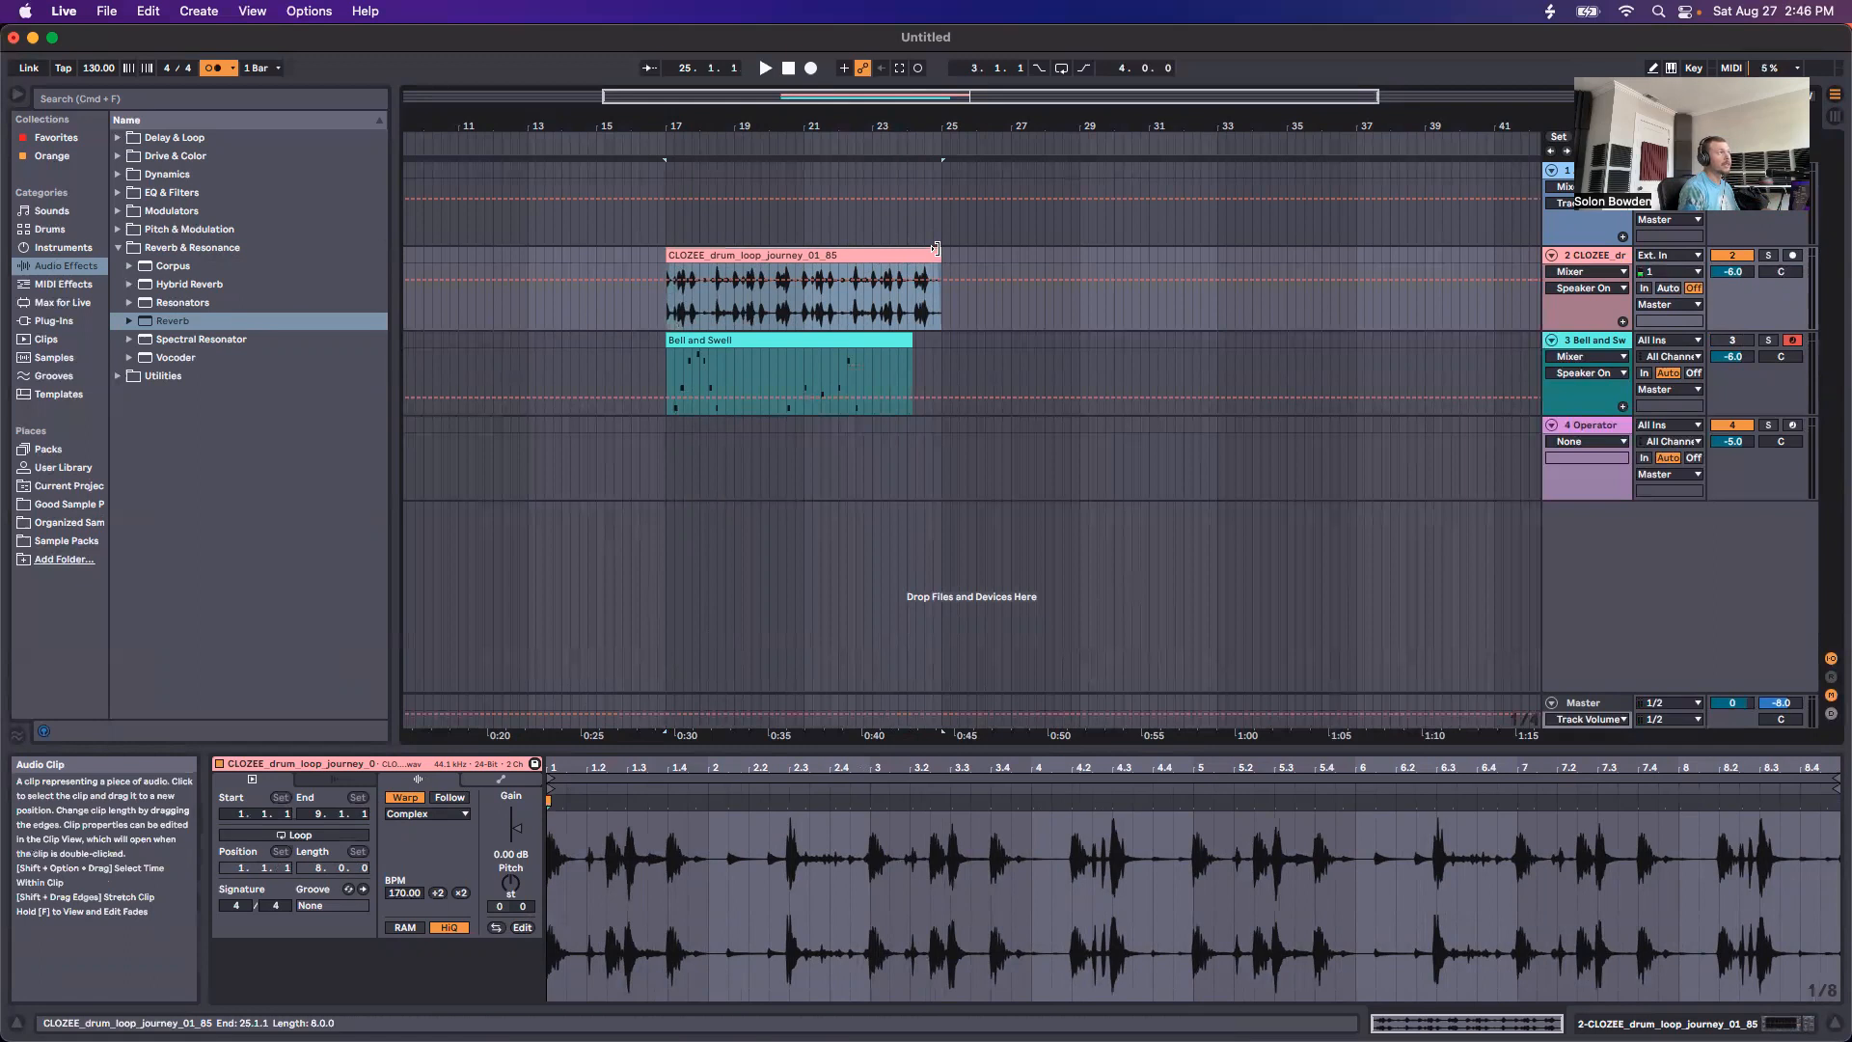
Step: Try resizing the drum loop clip from its start and end edges, and undo the length changes
drag(938, 249, 803, 257)
drag(669, 254, 942, 258)
key(super+z)
key(super+z)
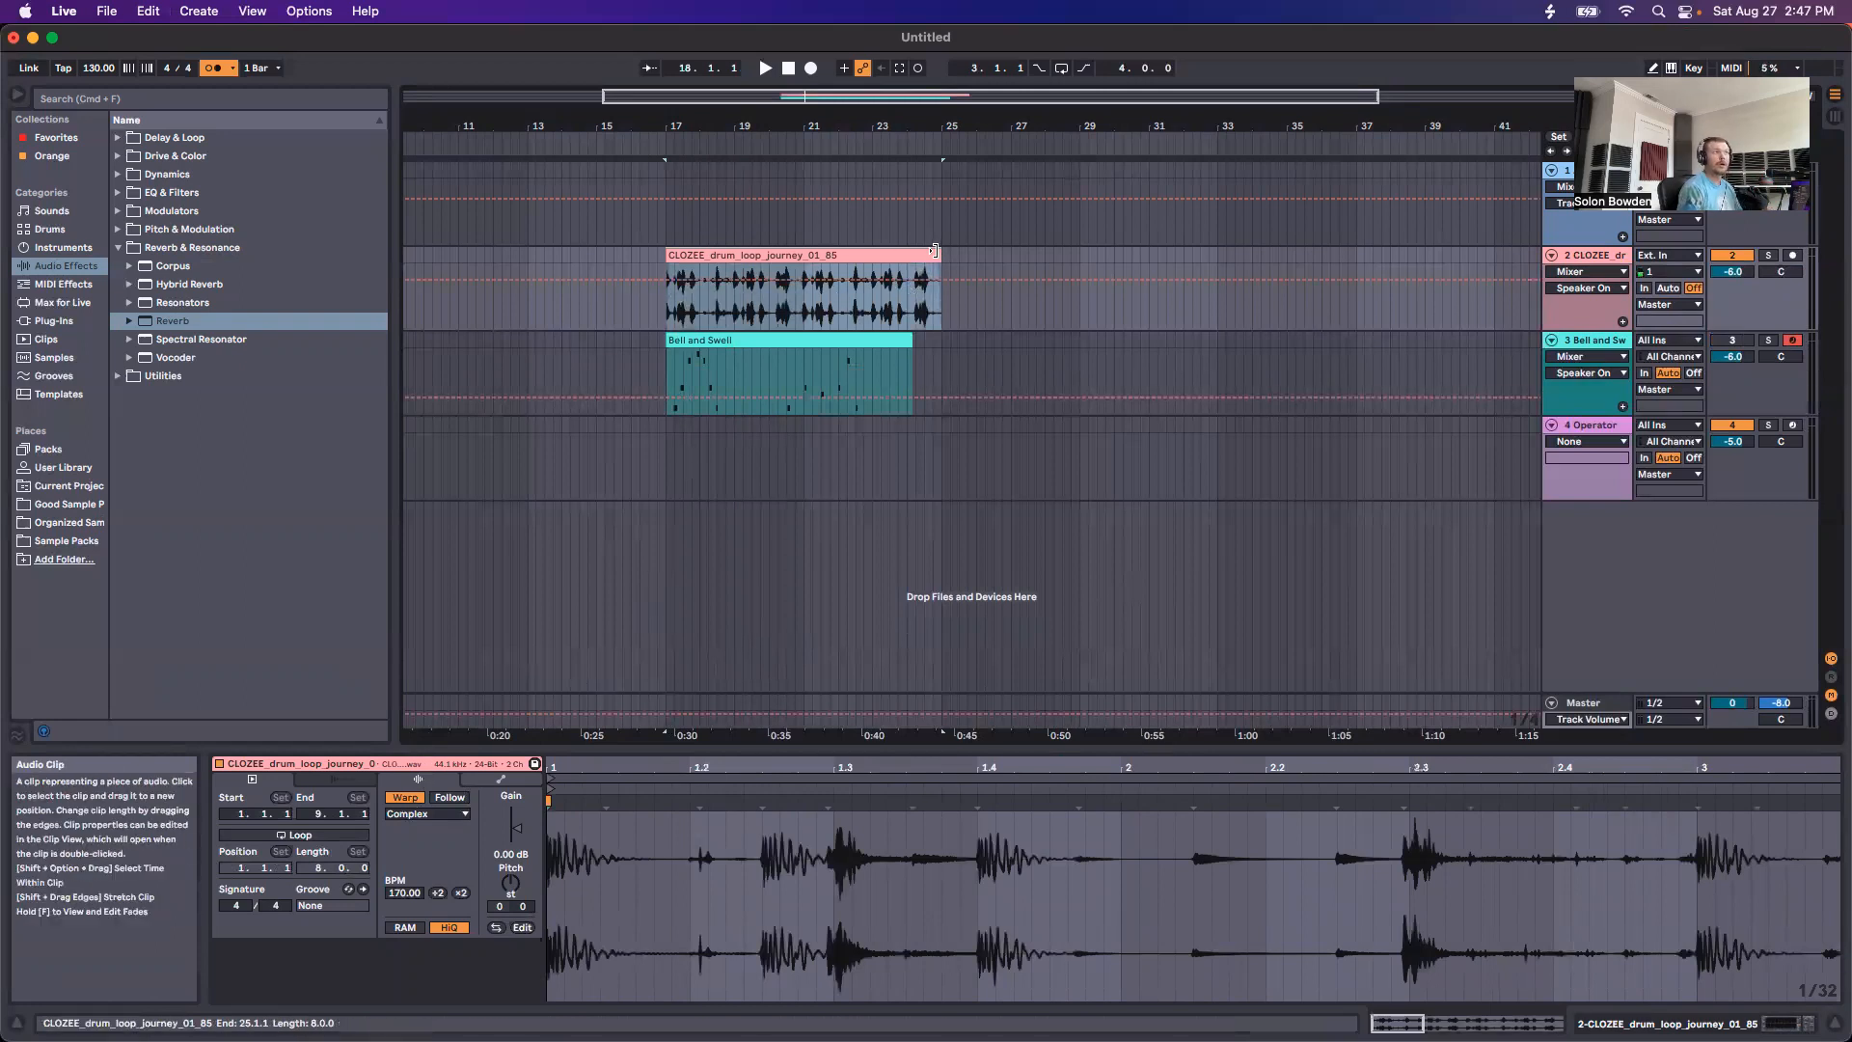
mouse_move(933, 254)
mouse_down()
mouse_move(800, 258)
mouse_move(933, 261)
mouse_up()
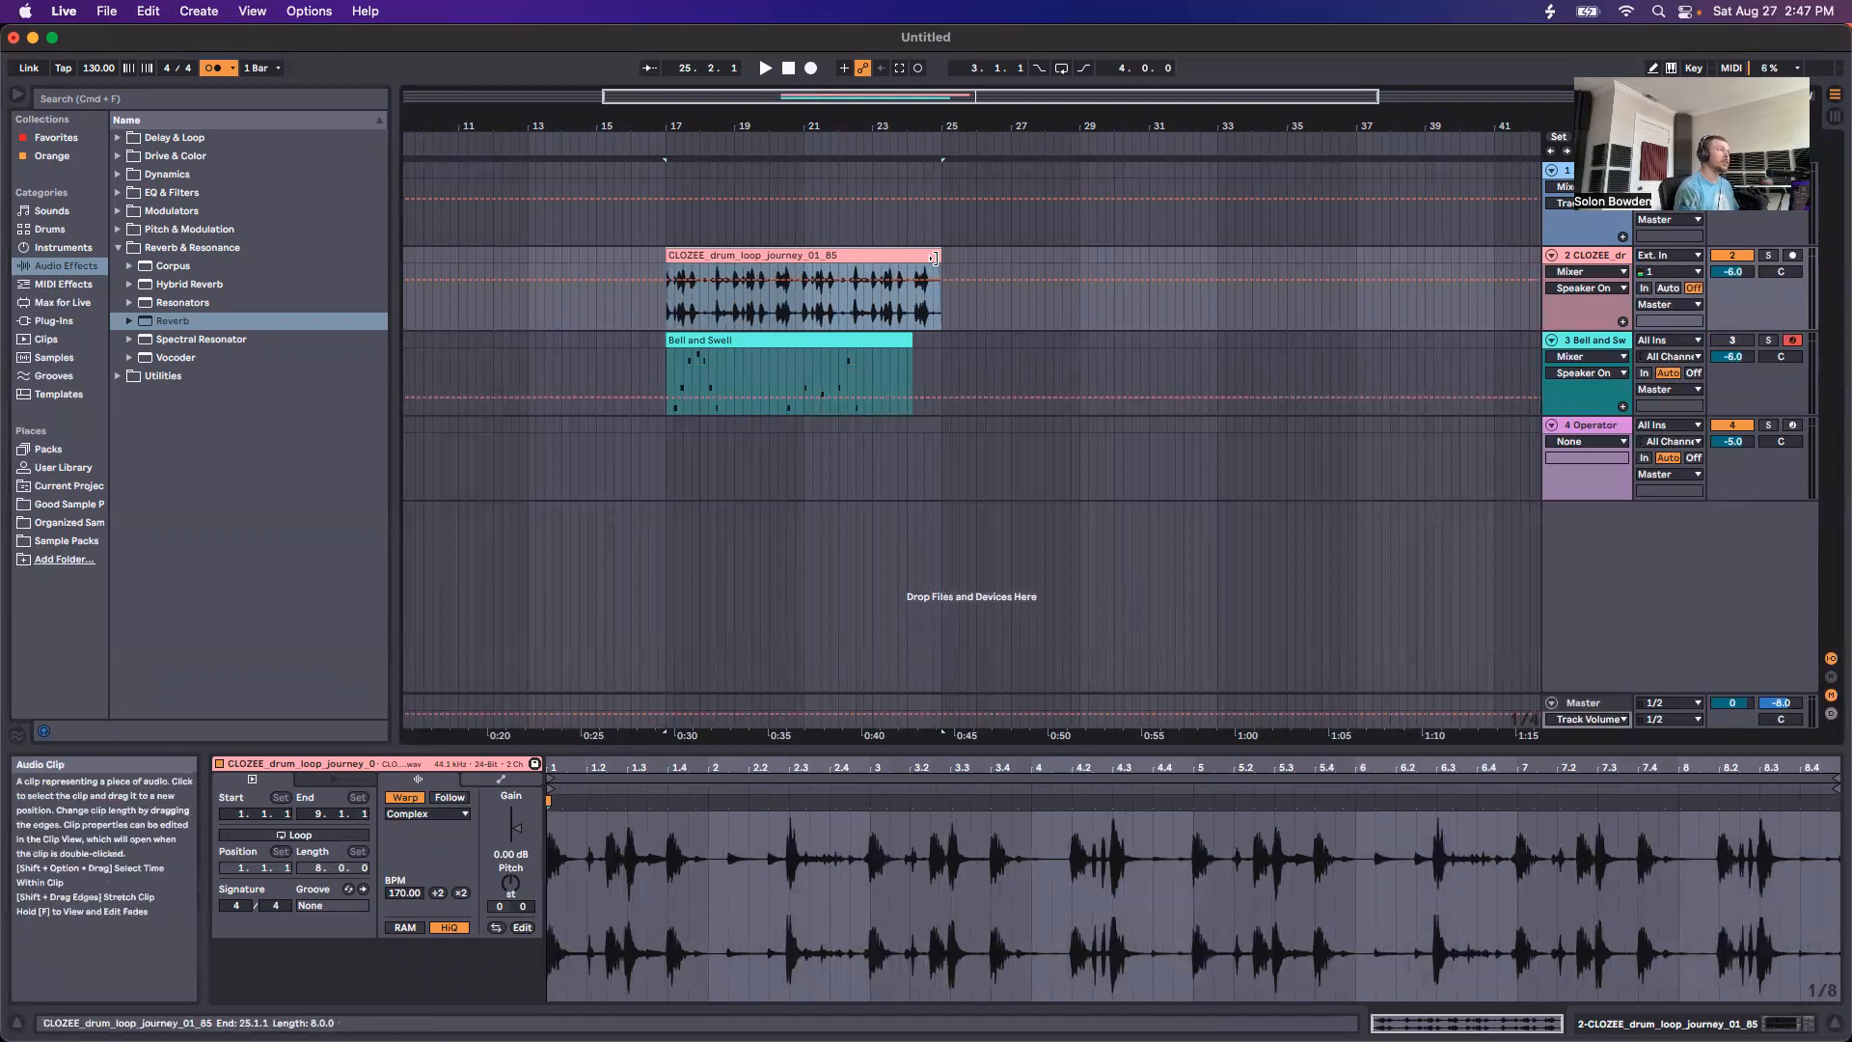
mouse_move(933, 259)
mouse_down()
mouse_move(793, 272)
mouse_move(938, 274)
mouse_up()
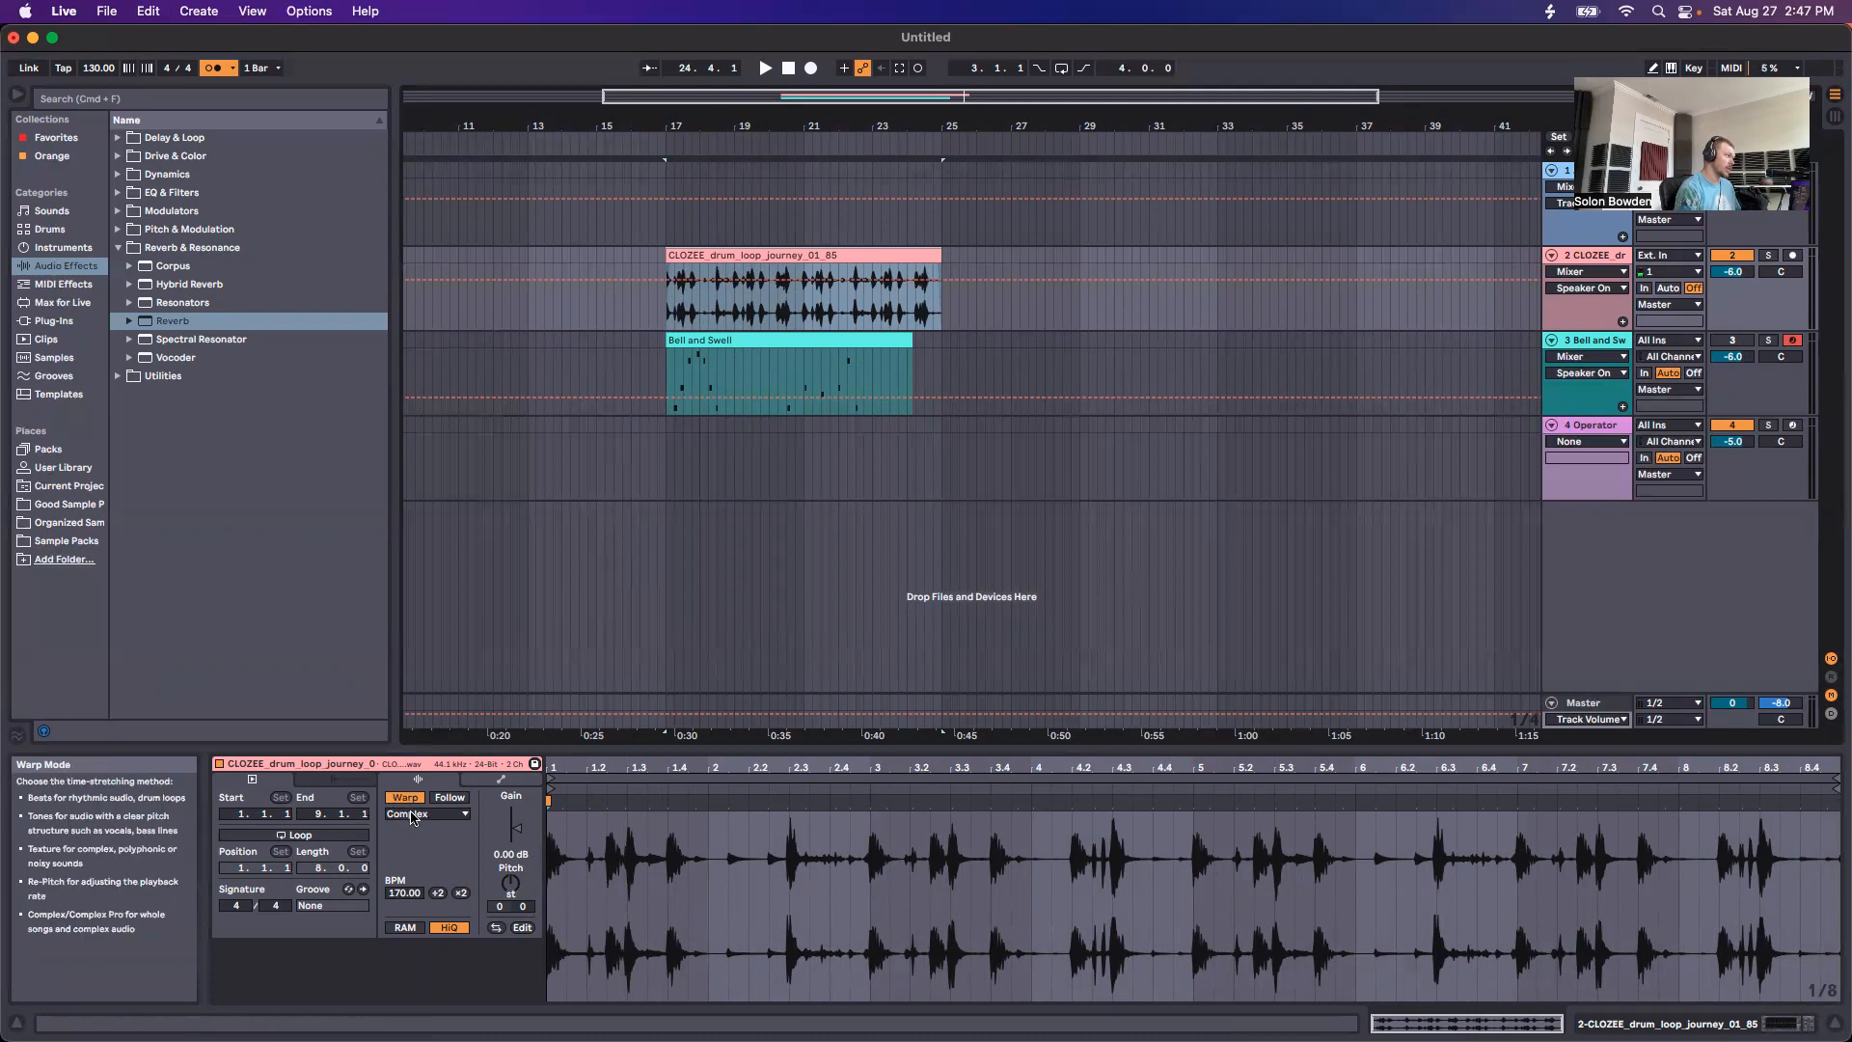
Step: Review the drum loop clip's available warp modes, and try a lower clip gain before resetting it to 0 dB
click(412, 816)
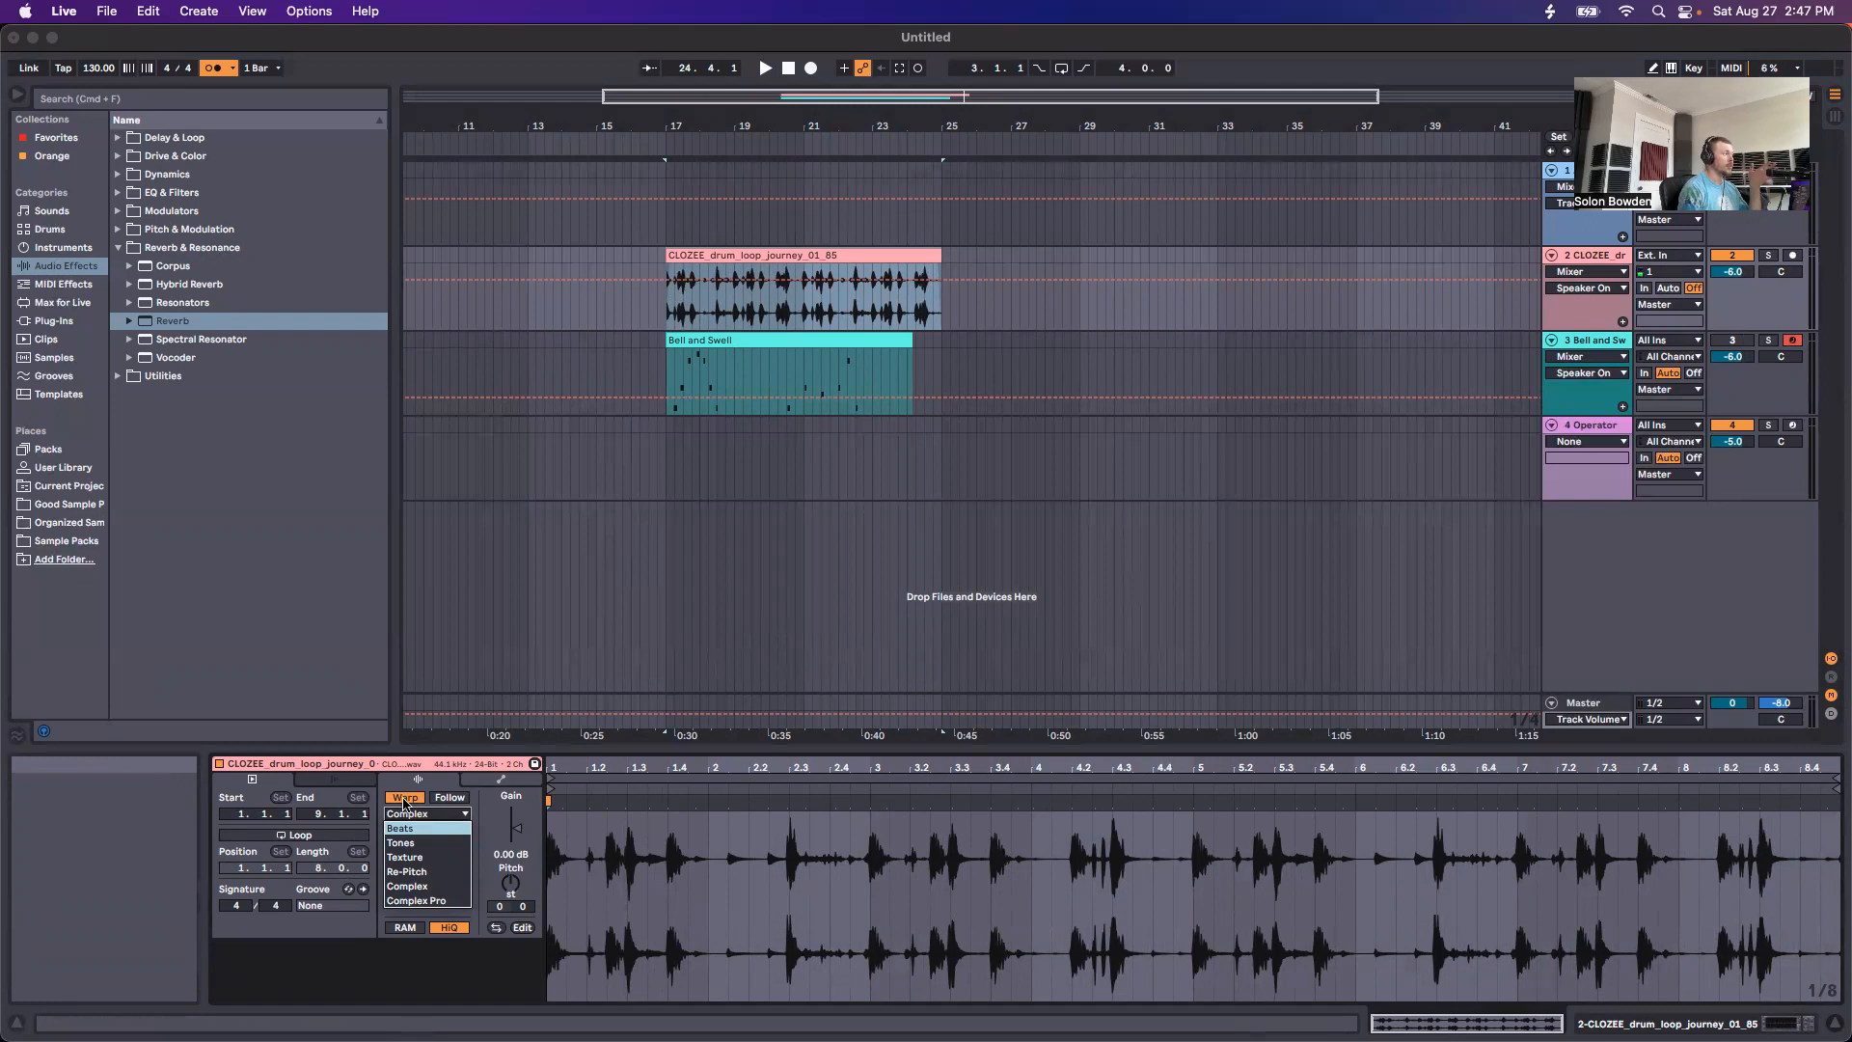
click(403, 803)
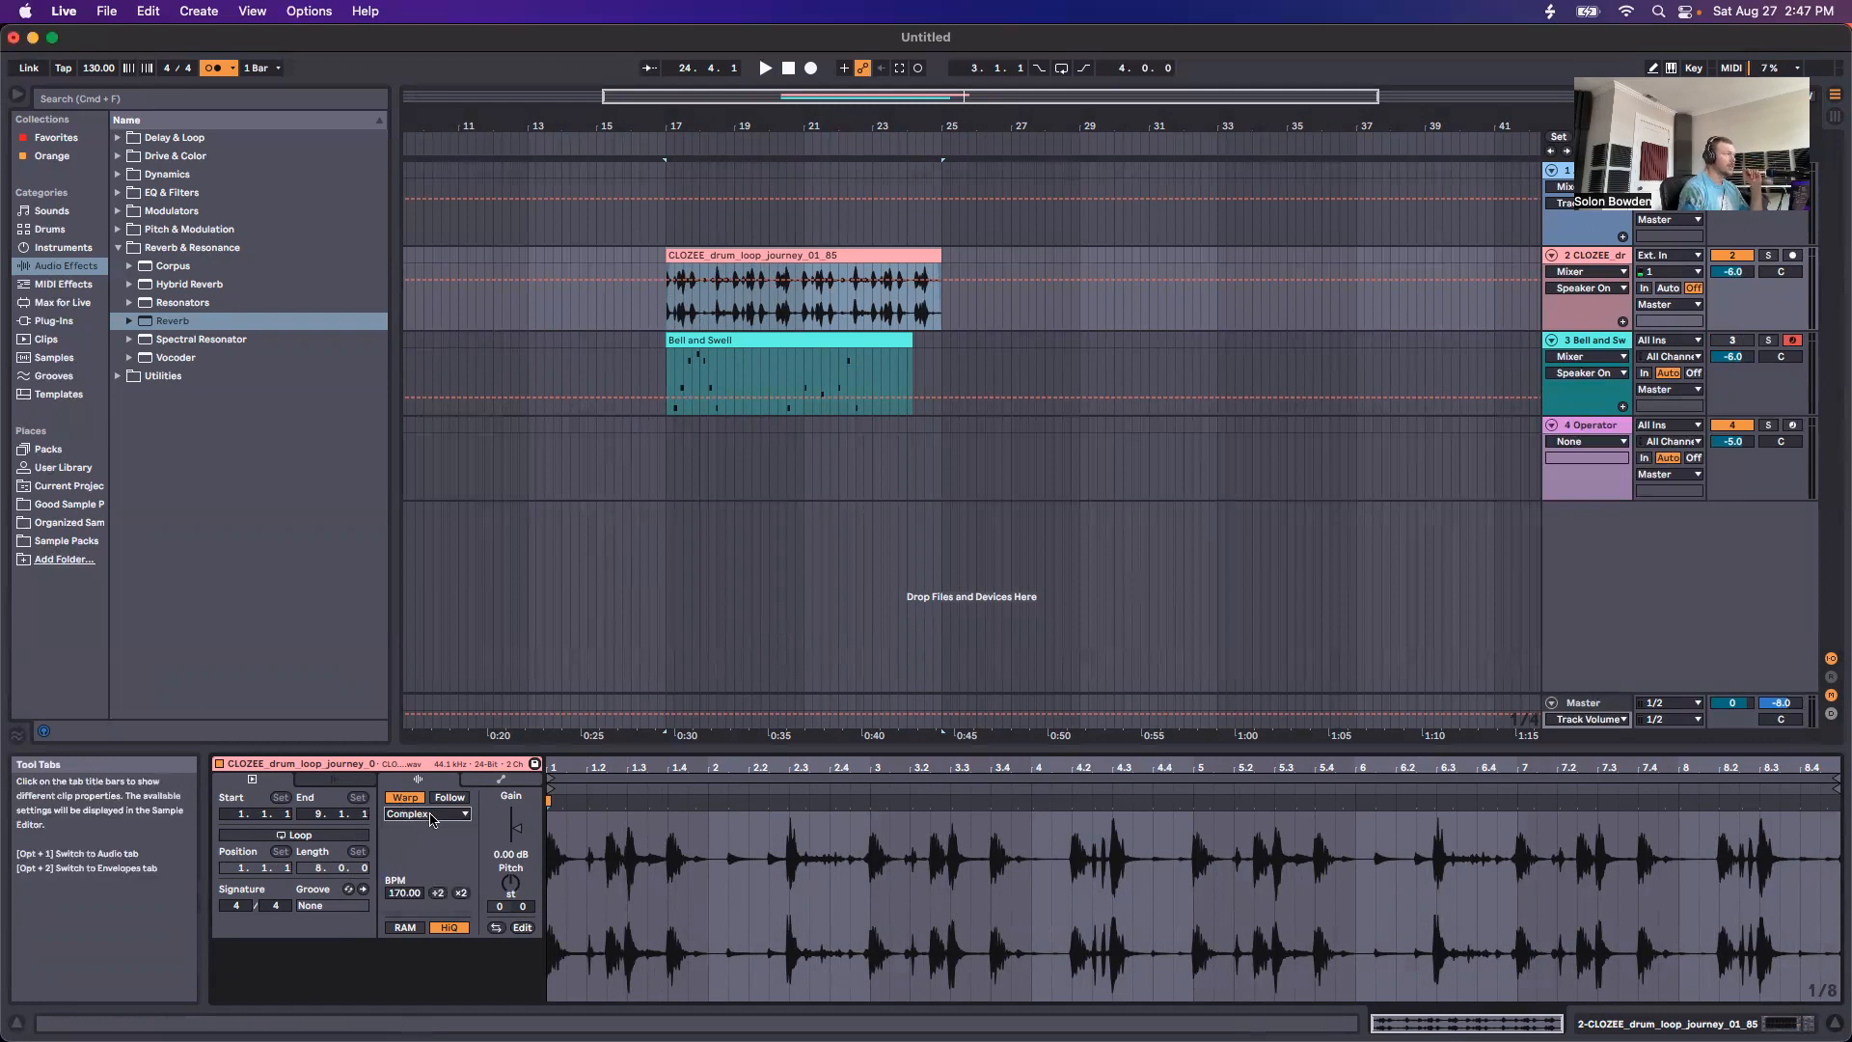
click(425, 815)
click(485, 802)
drag(524, 834, 524, 842)
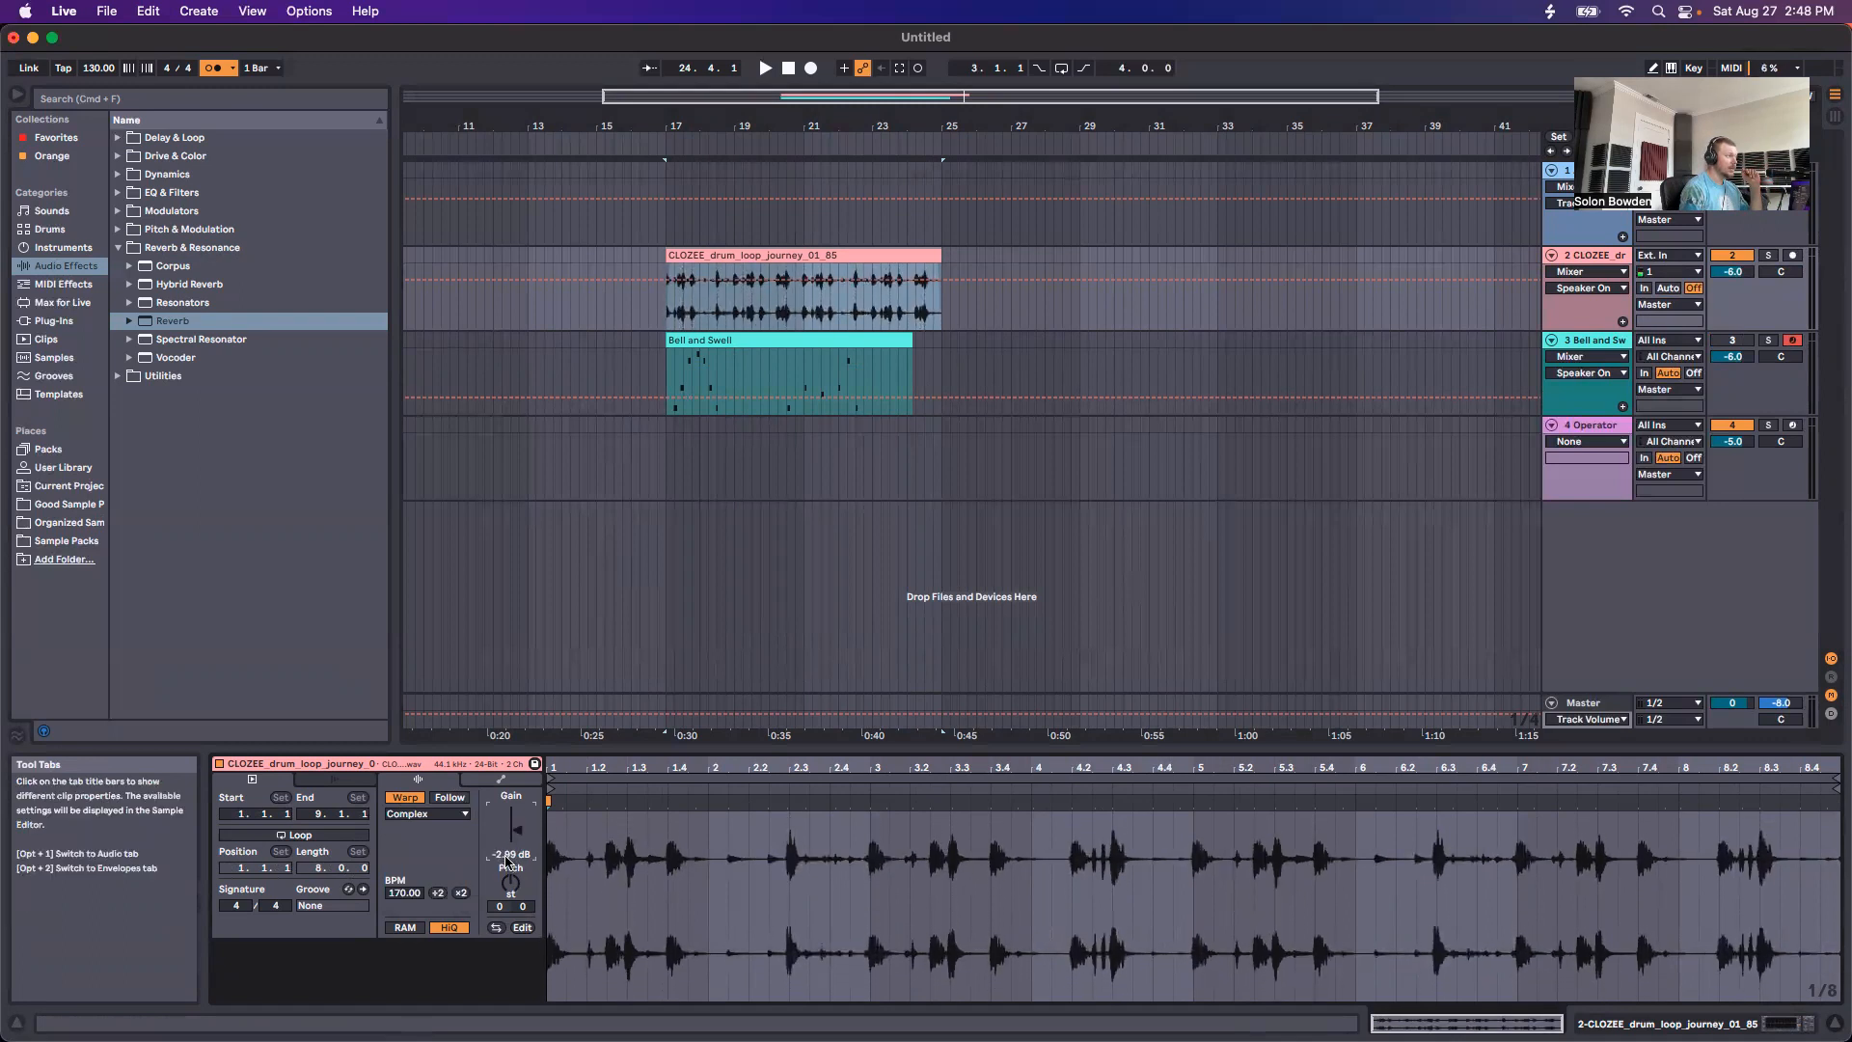
double_click(510, 857)
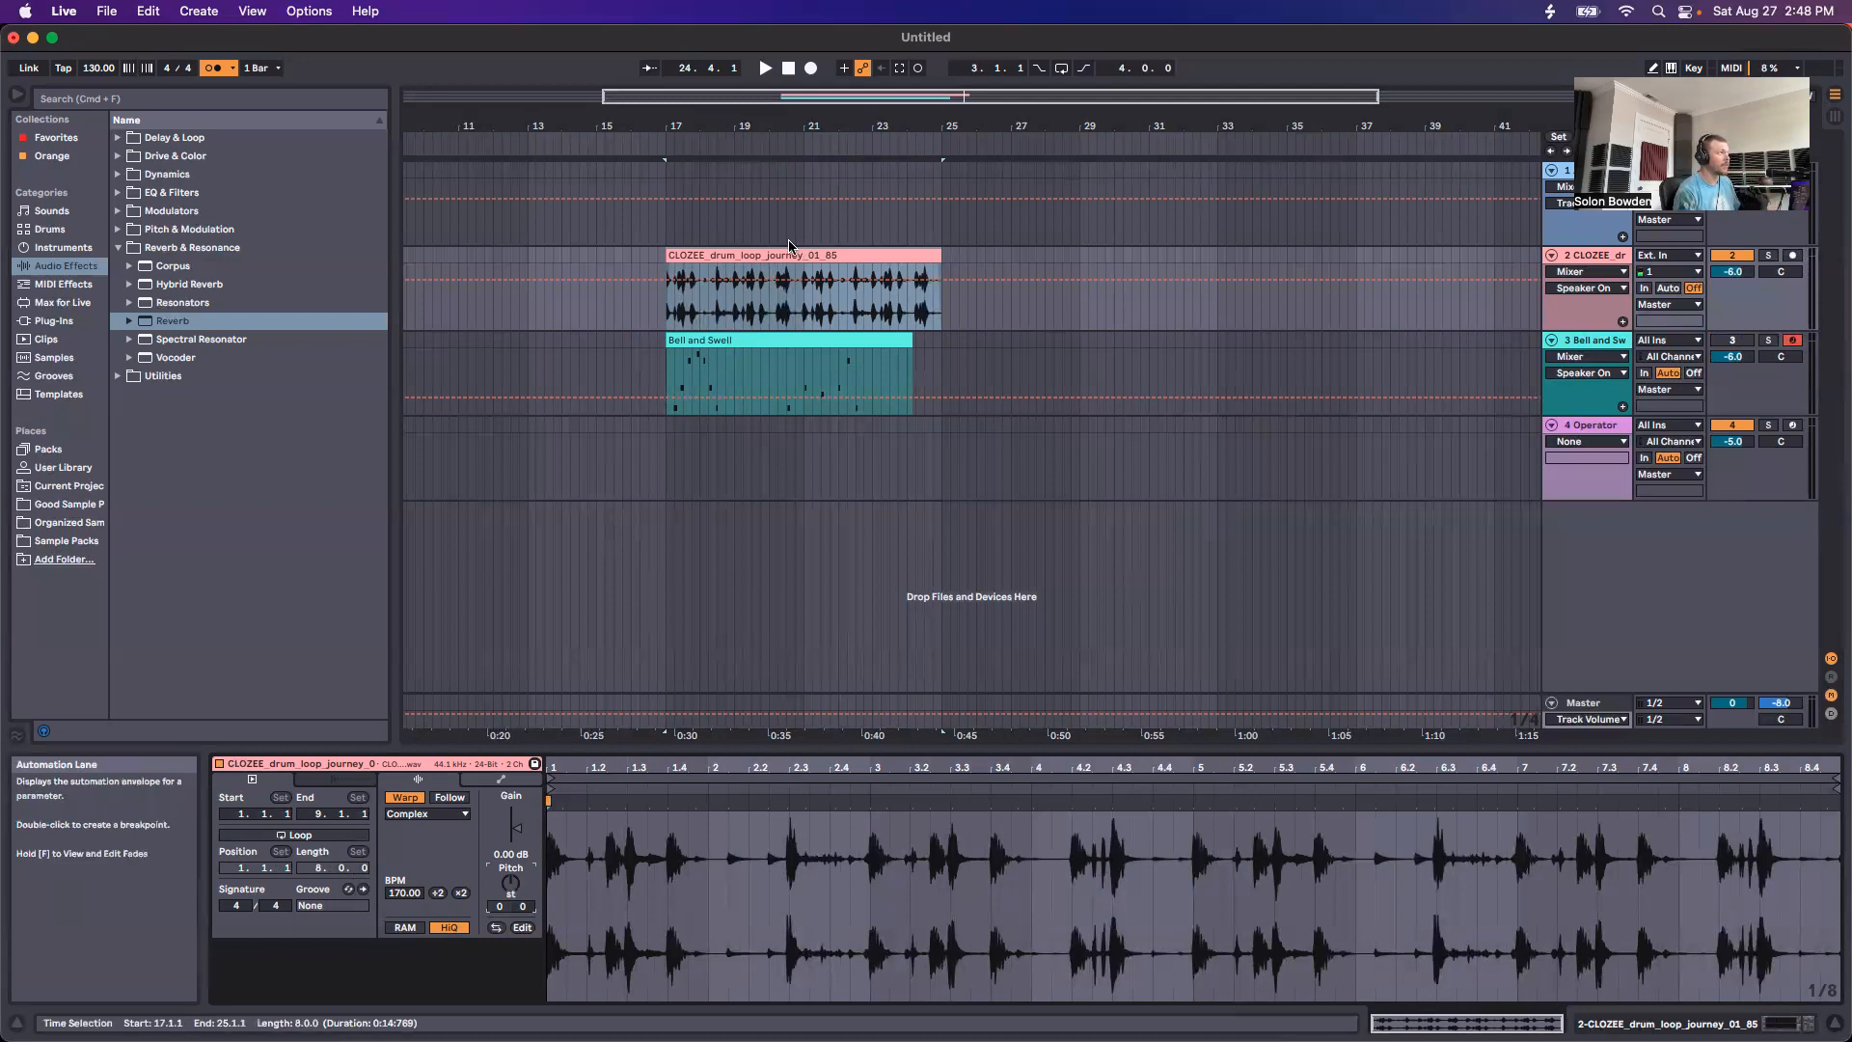
Step: Play the drum loop with the metronome turned off, and audition its pitch at +11 and -11 semitones before resetting it to 0
key(space)
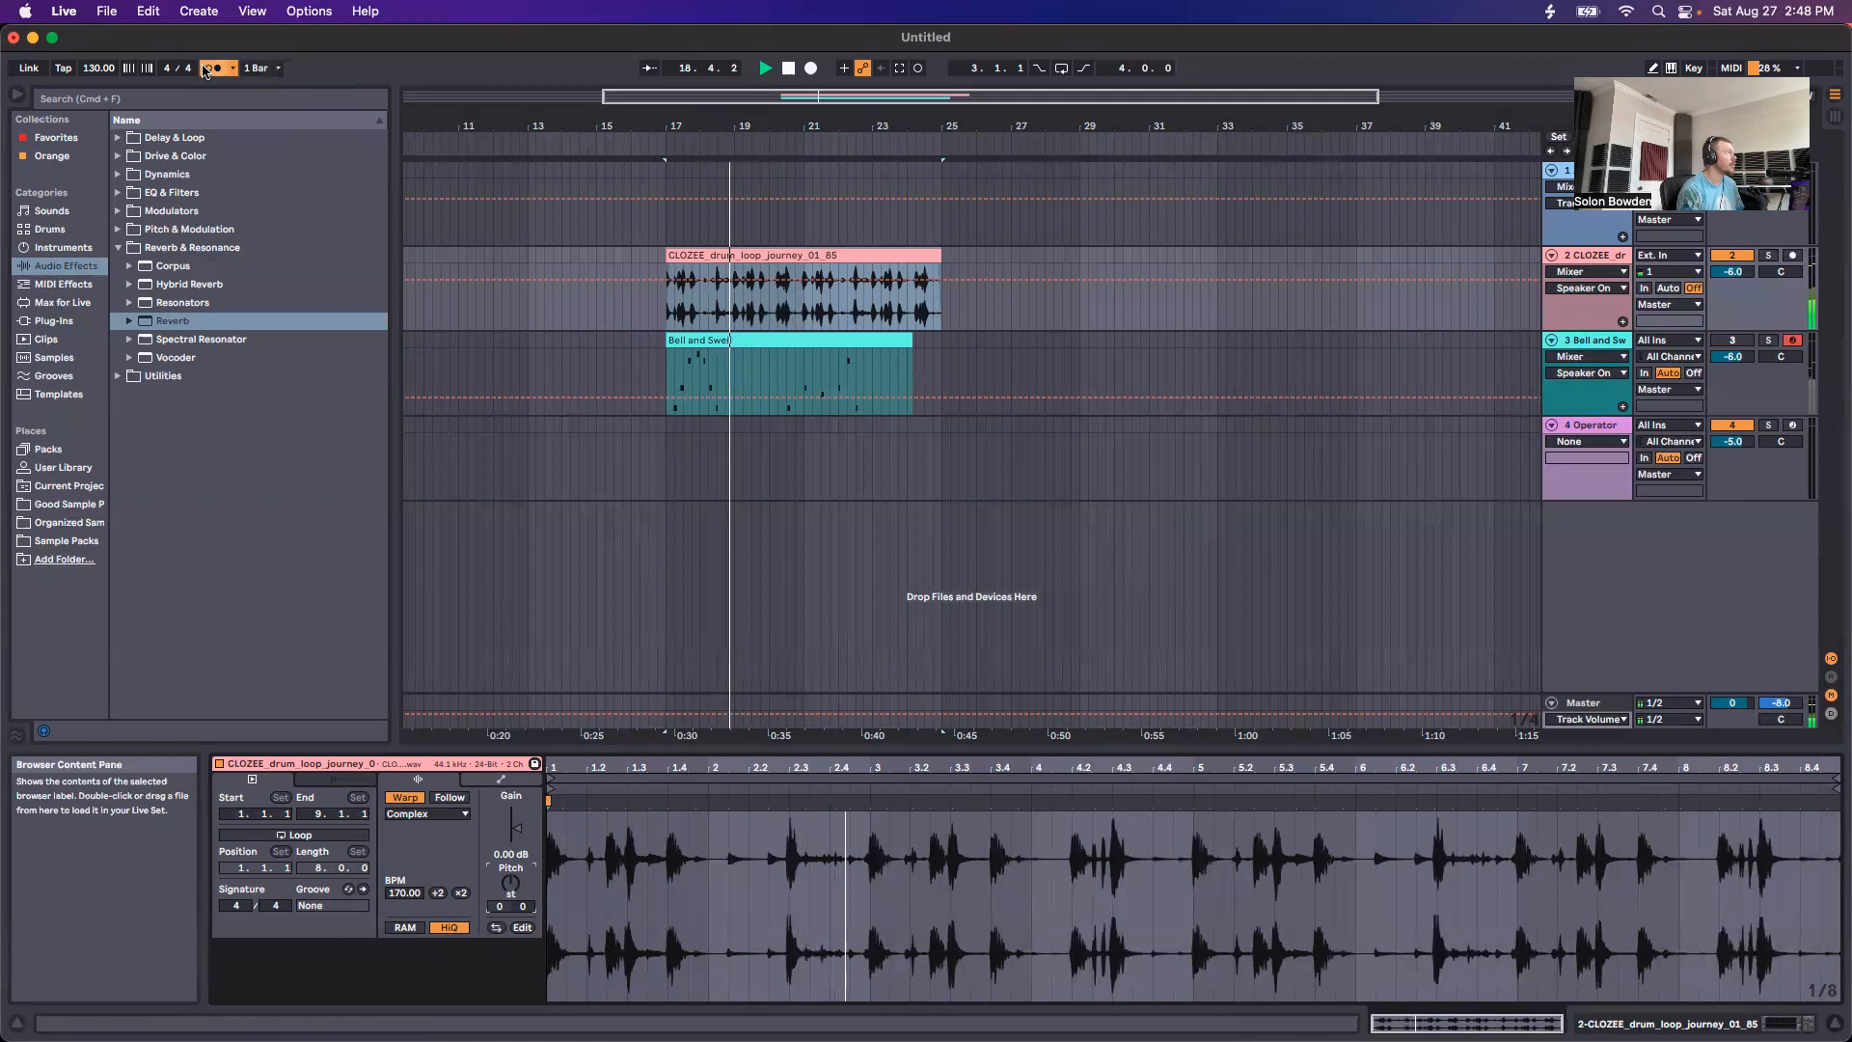
click(210, 69)
drag(510, 882, 510, 851)
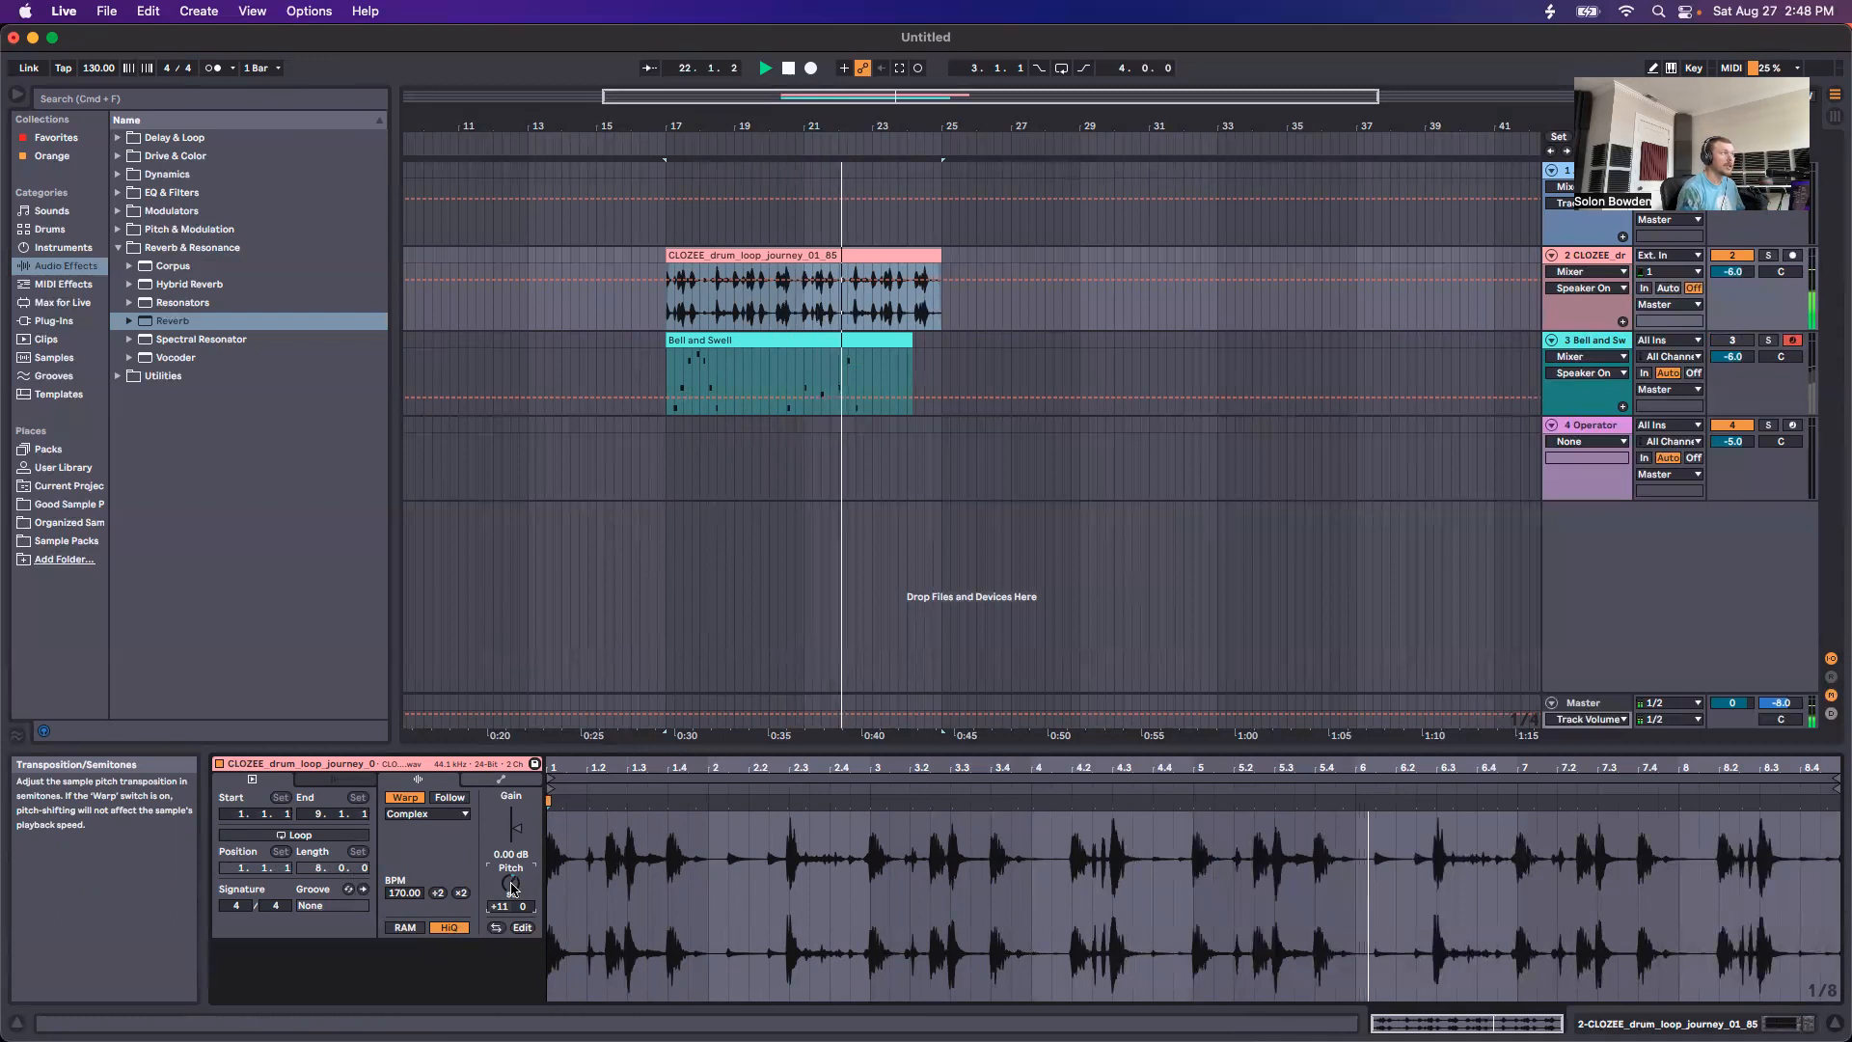
drag(510, 882, 510, 946)
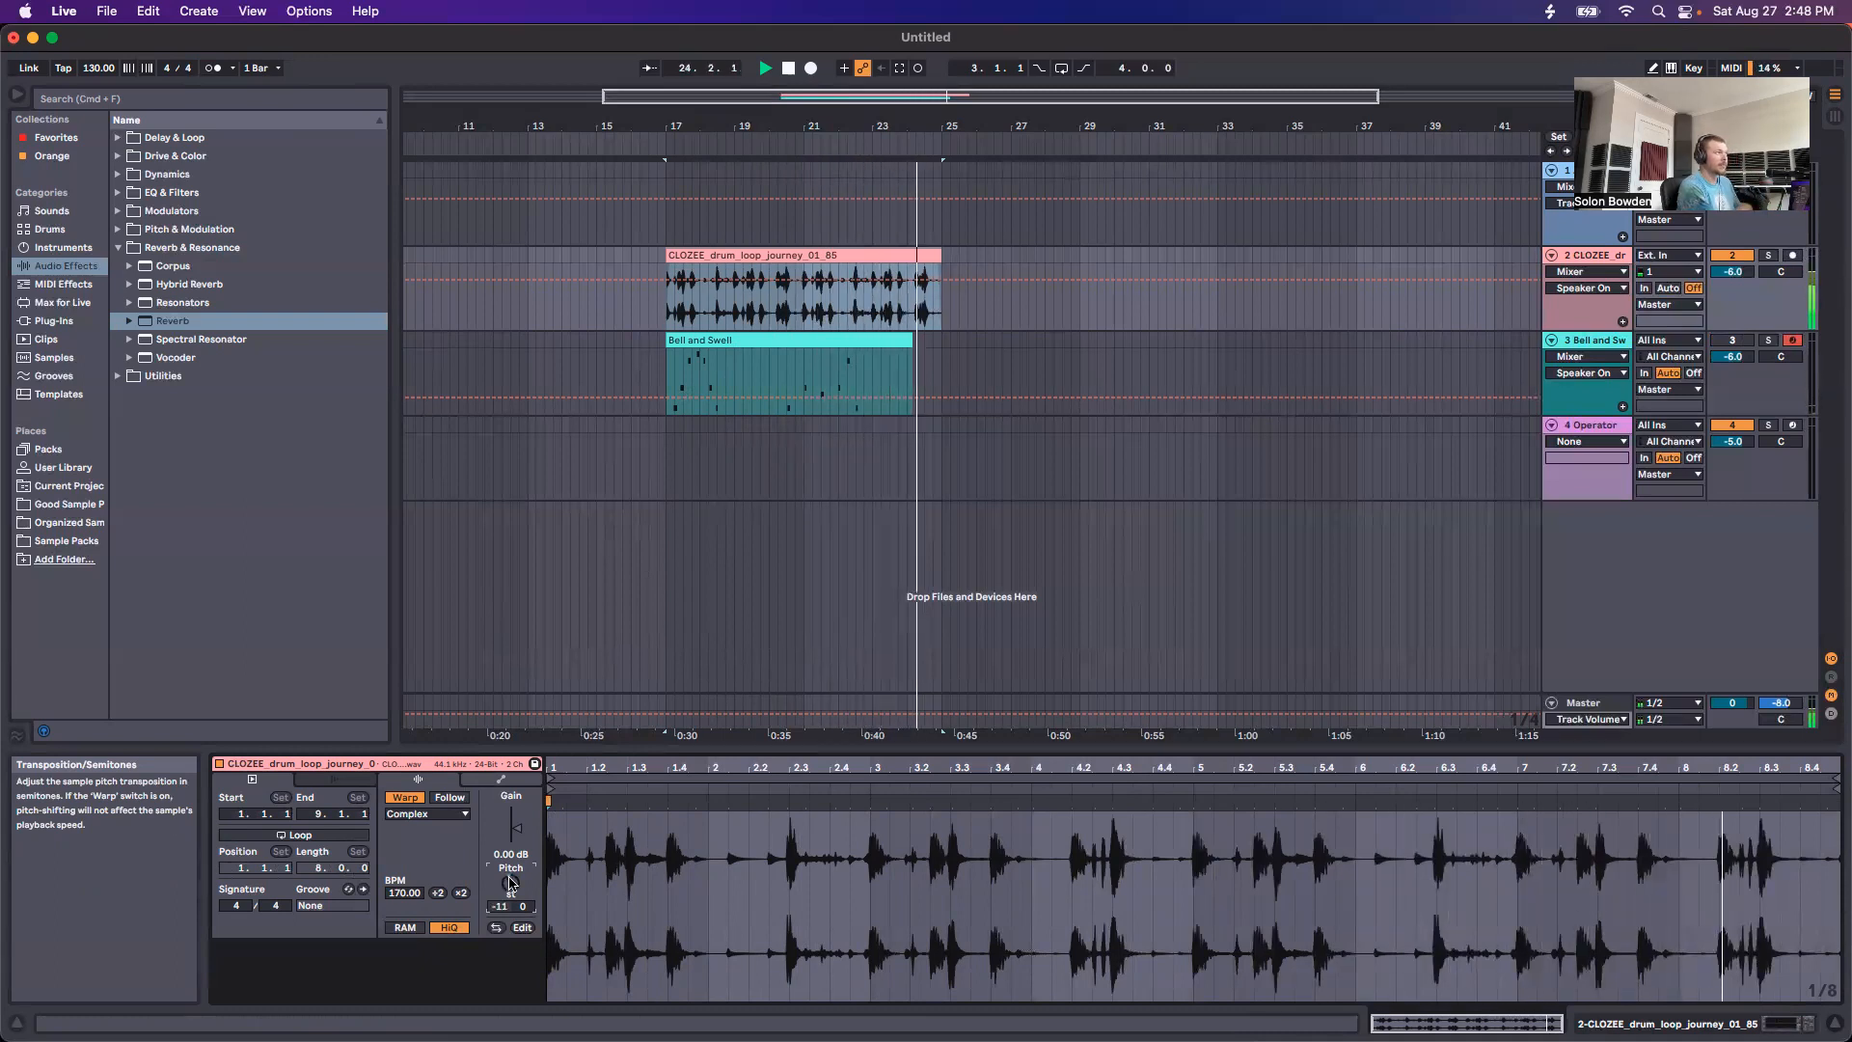
key(space)
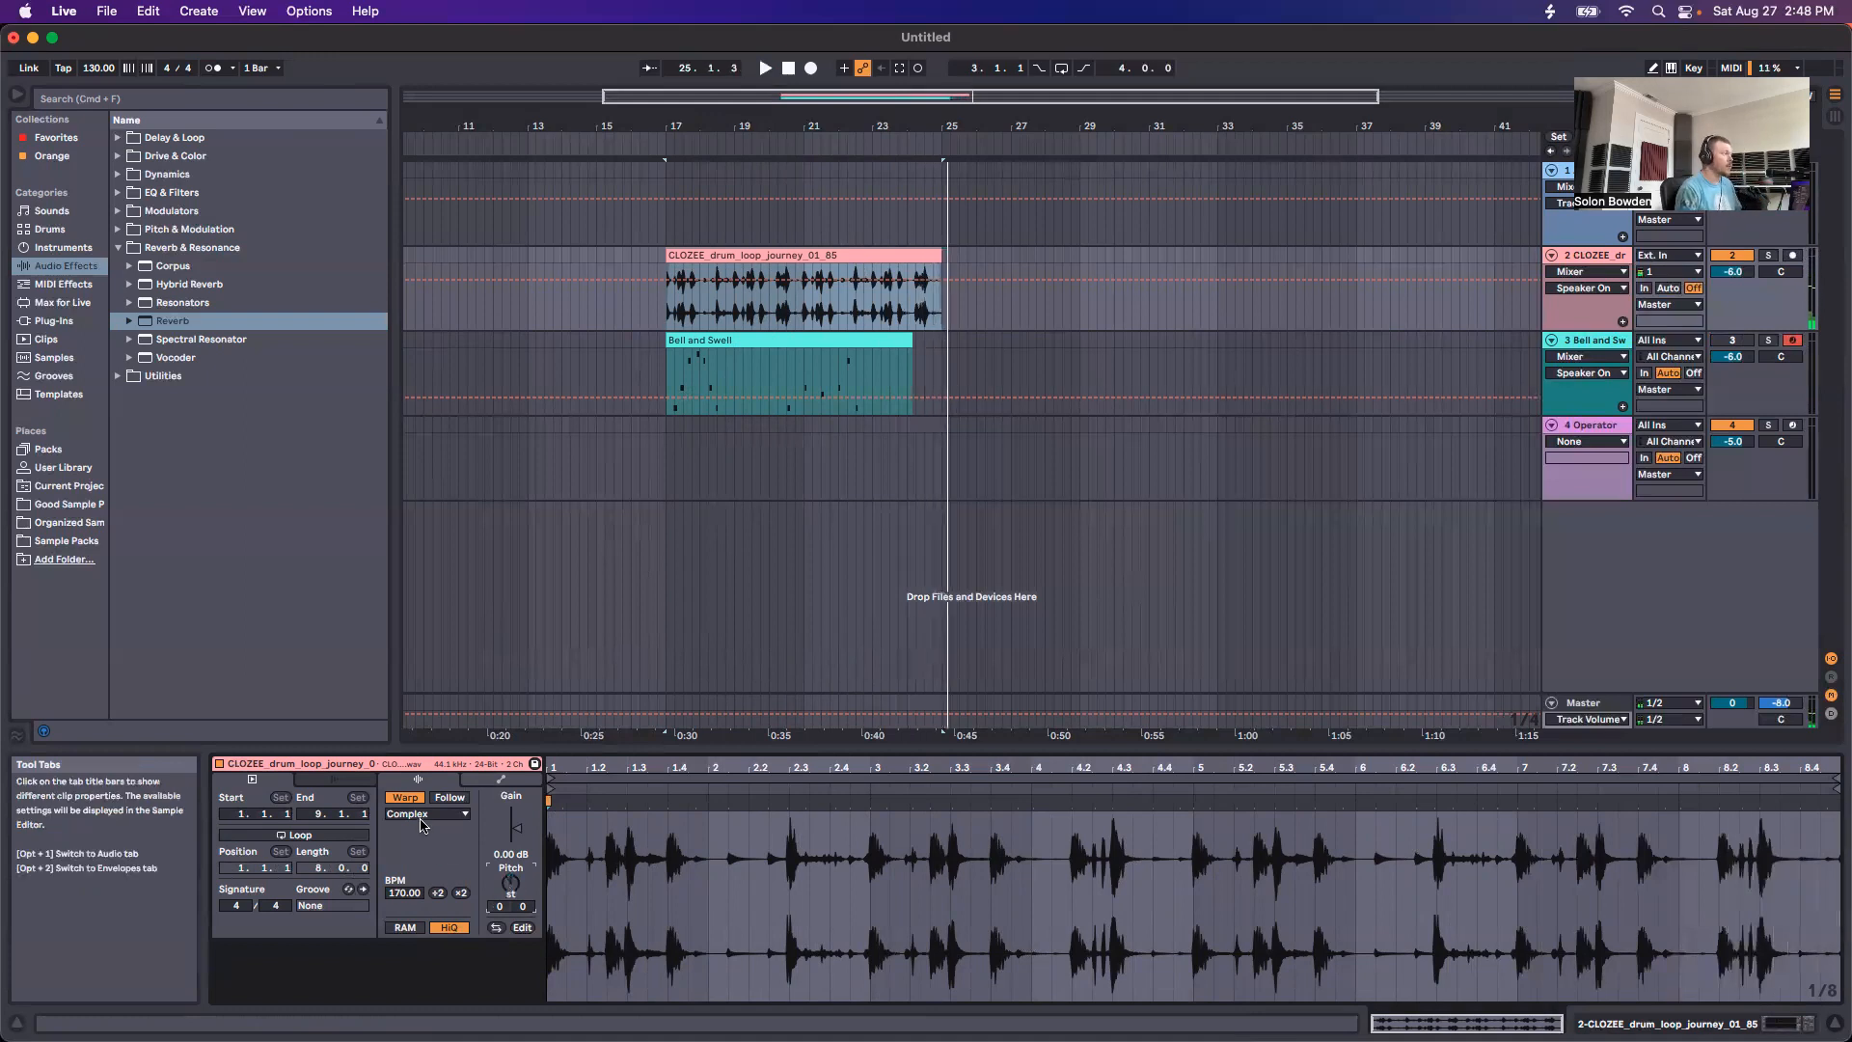
Step: Turn Warp off on the drum loop clip and back on, reverting to the previous set of warp markers
click(405, 799)
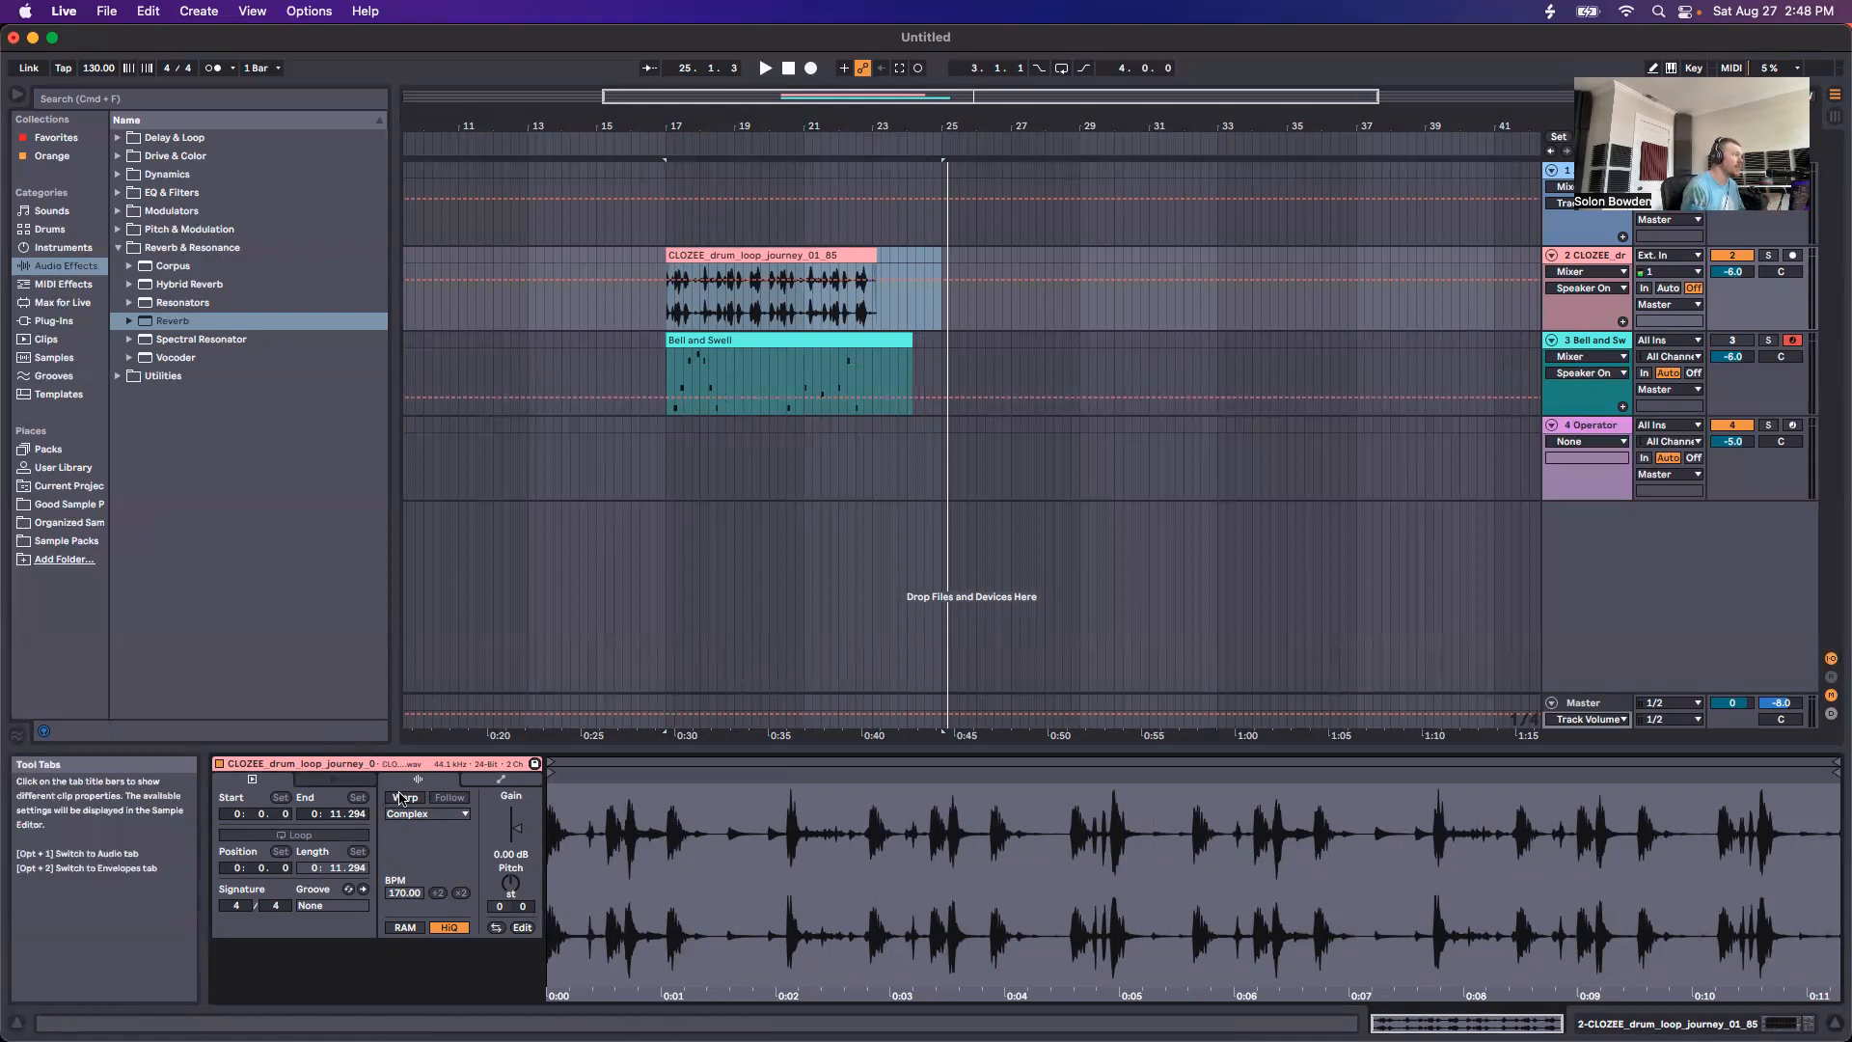
mouse_move(511, 883)
mouse_down()
mouse_move(511, 863)
mouse_move(511, 912)
mouse_move(511, 876)
mouse_up()
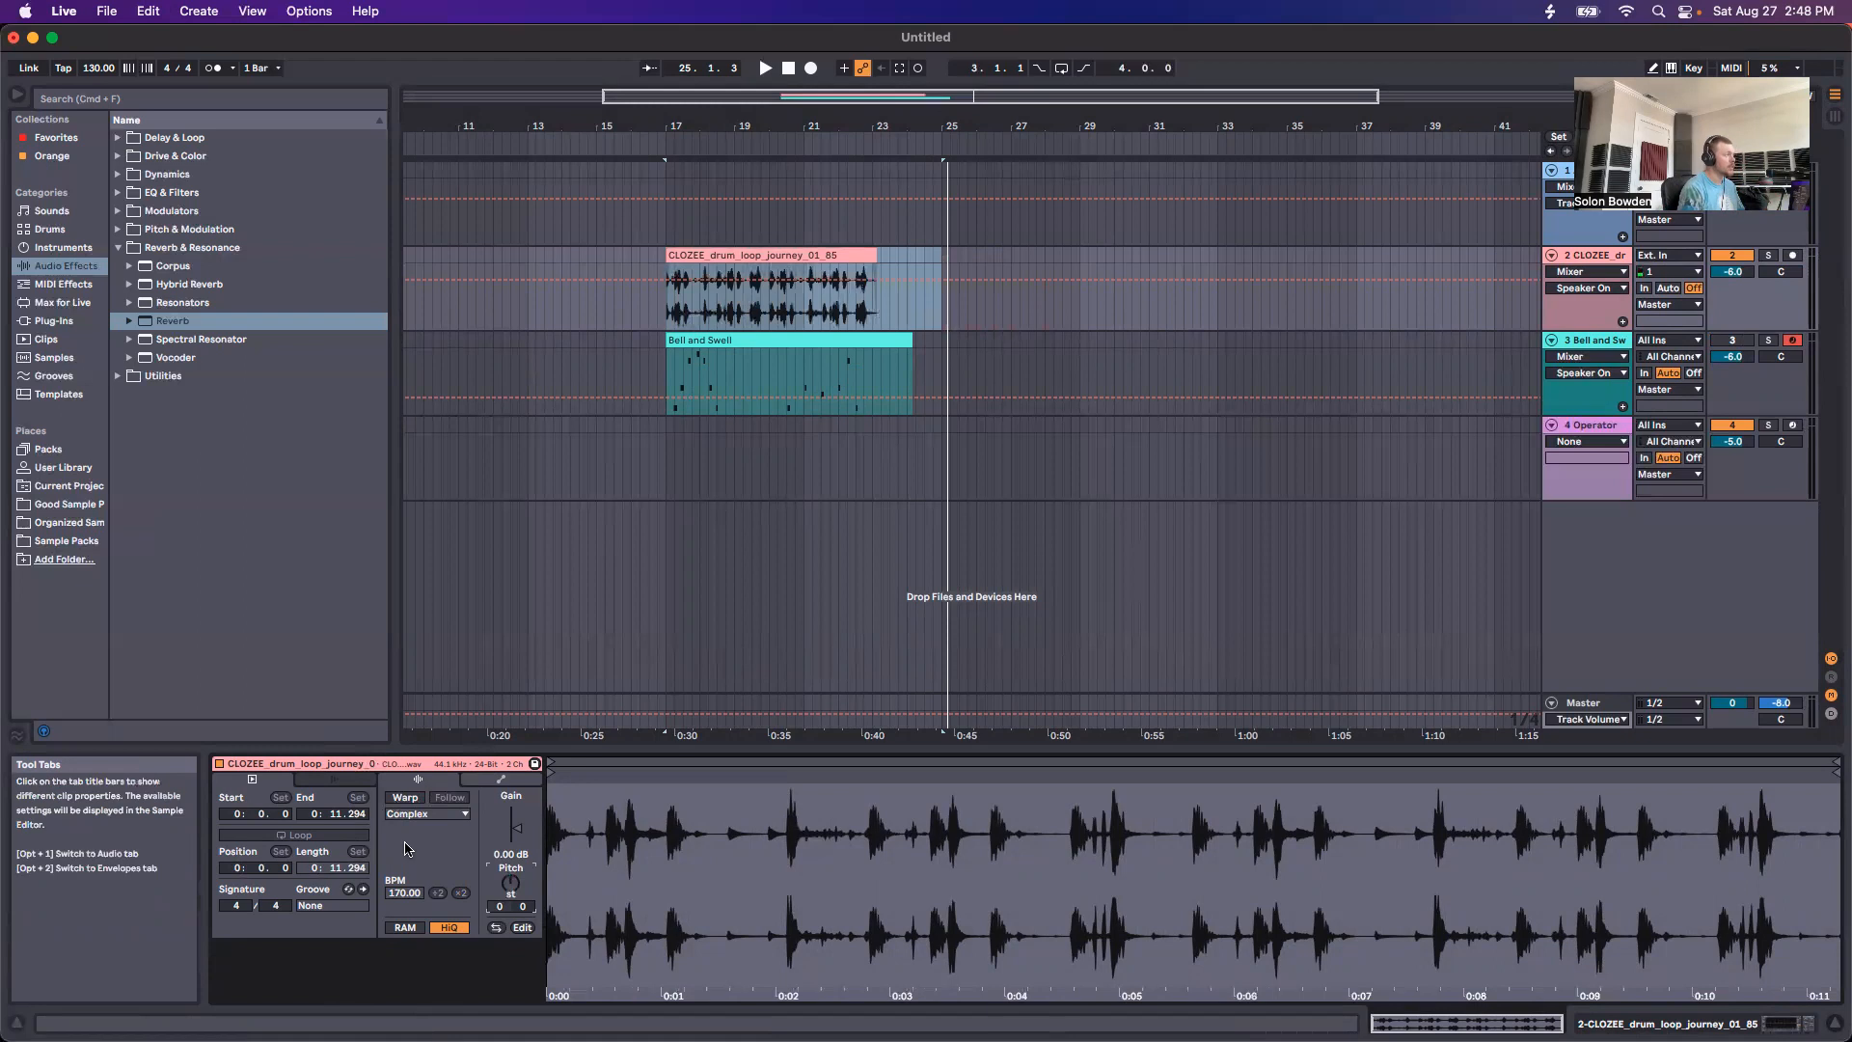
click(407, 799)
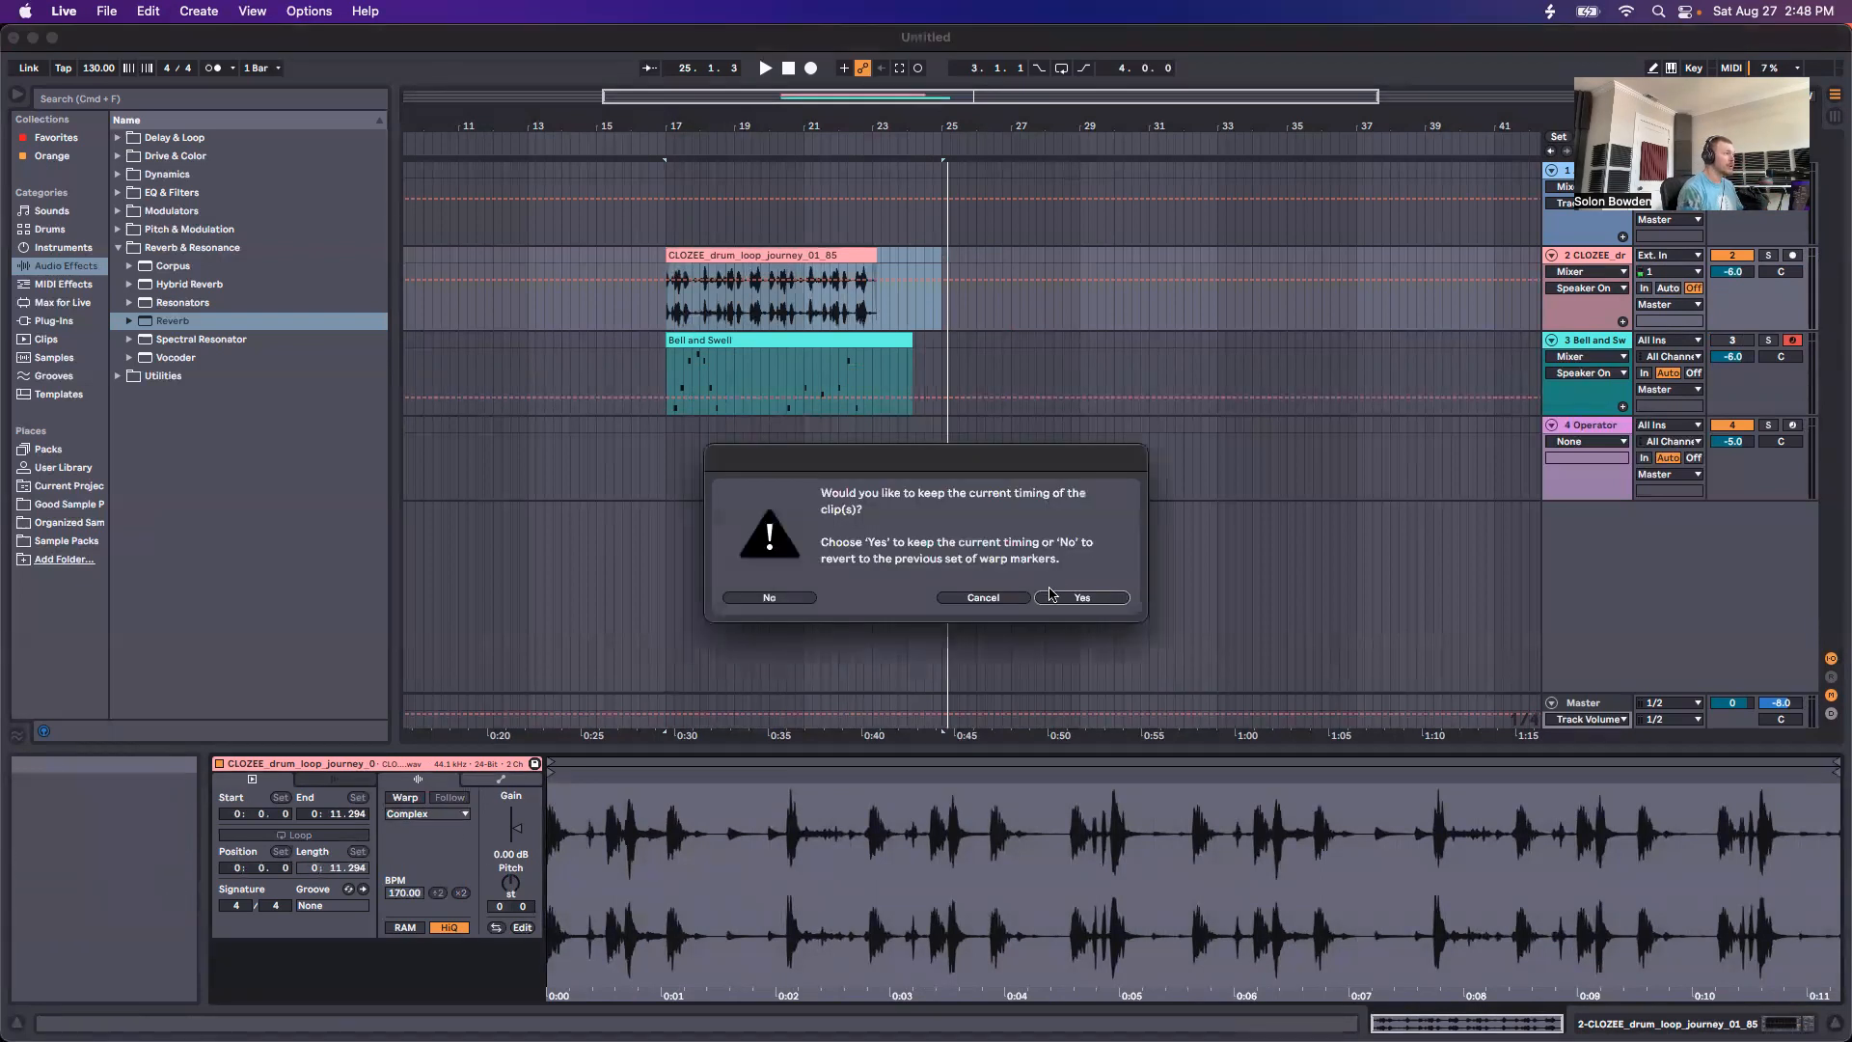
click(976, 598)
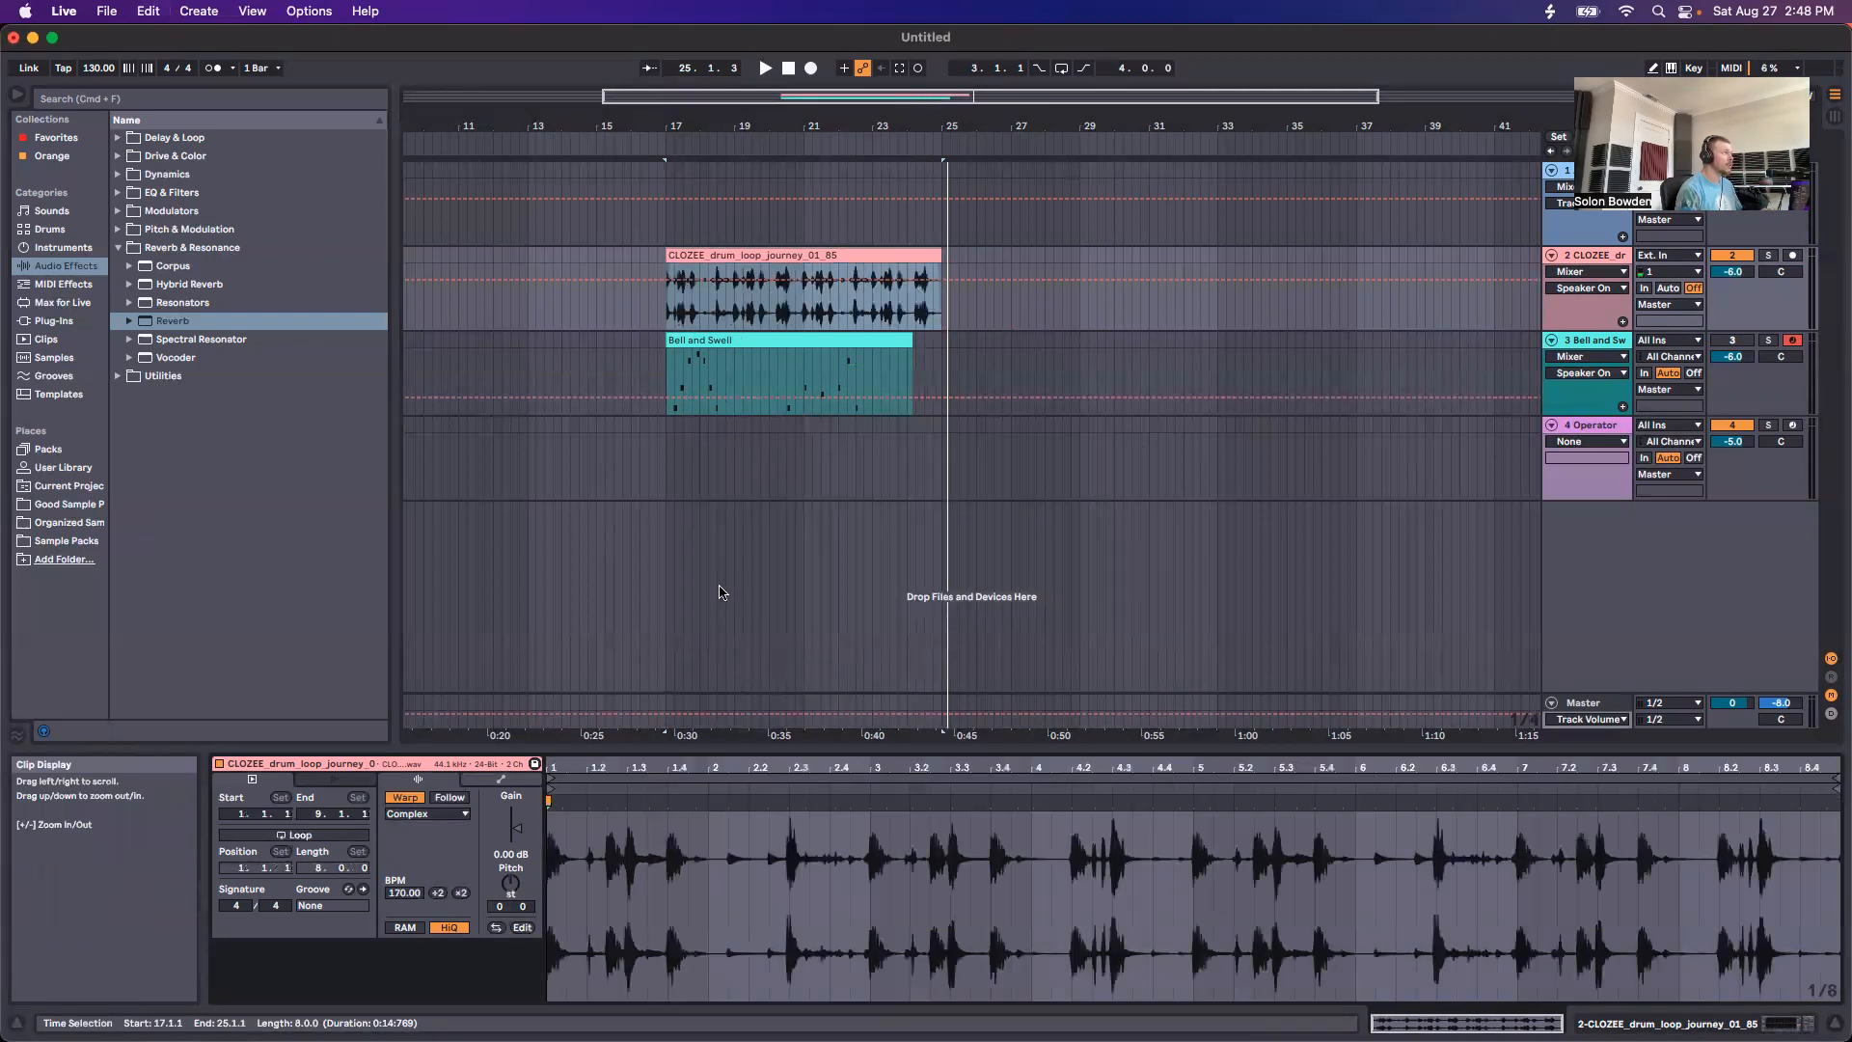
Step: Draw a transposition envelope on the drum loop with two ramps from 0 to about +8 semitones, peaking at bars 3 and 5, and play it
click(489, 780)
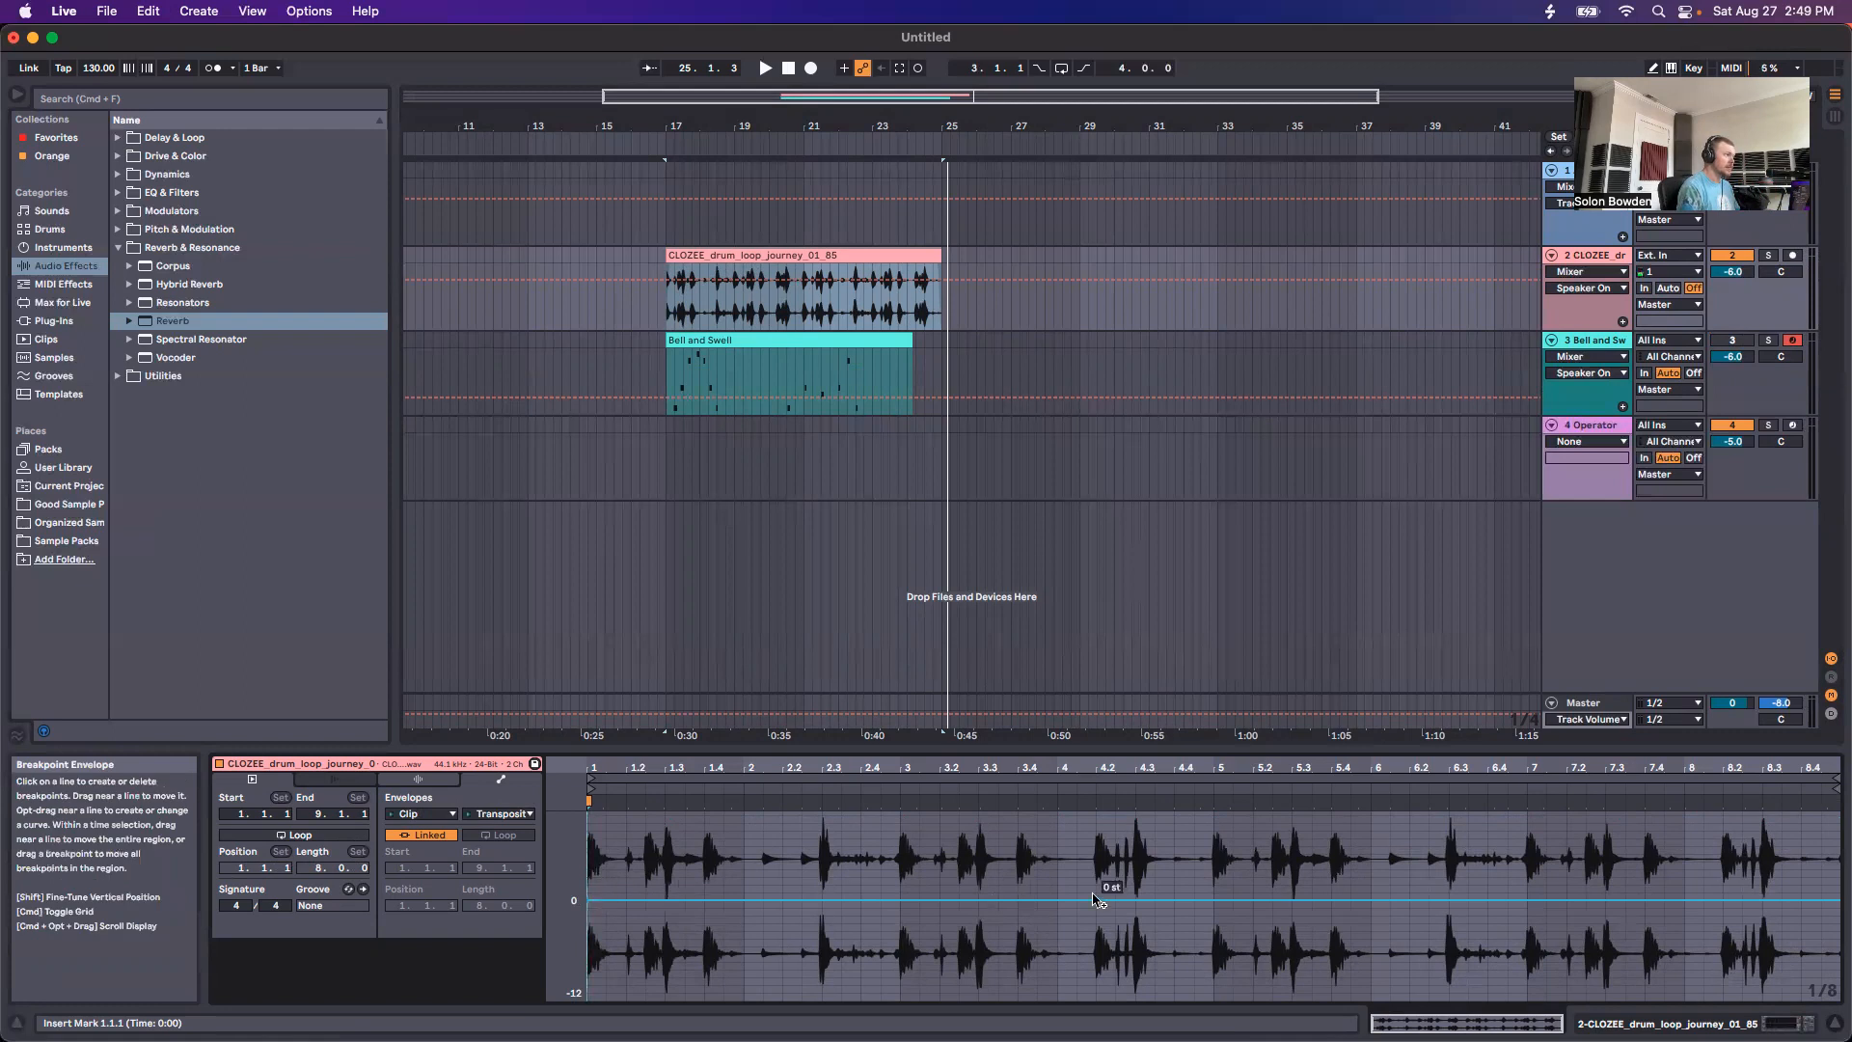
drag(973, 907, 981, 821)
key(space)
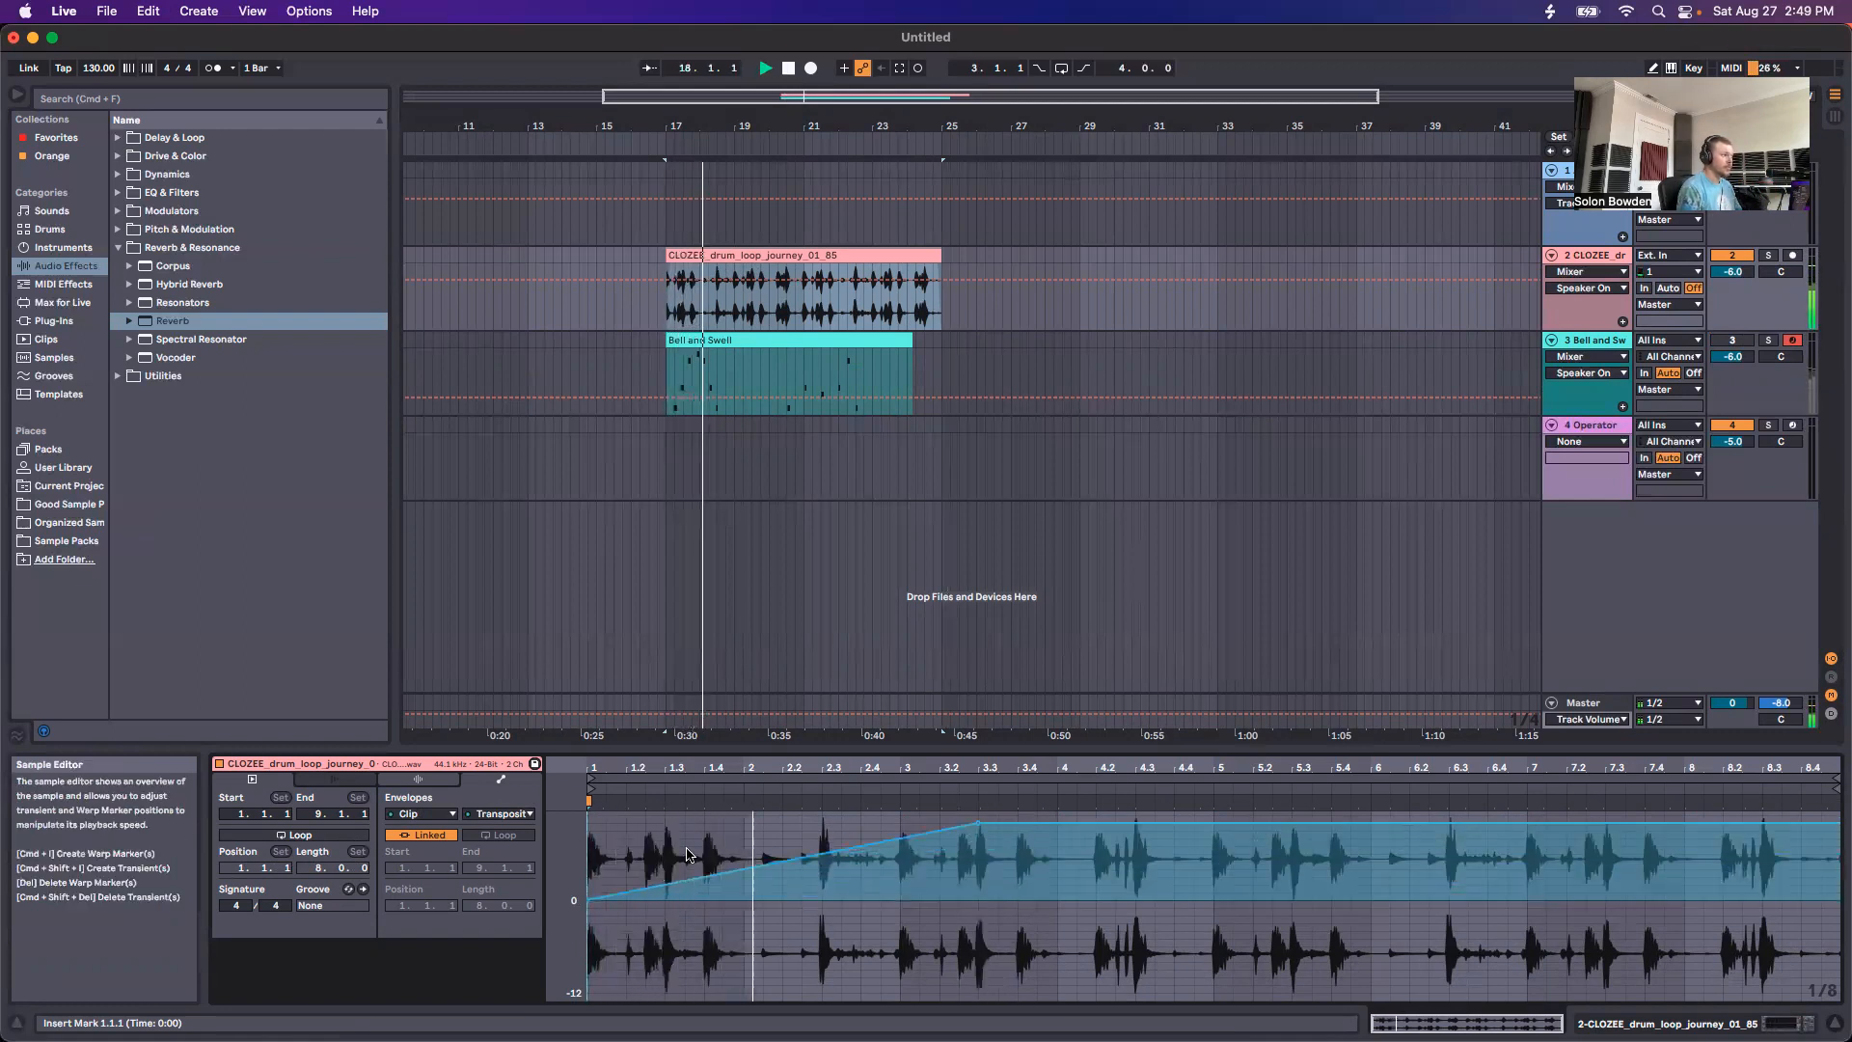
click(903, 837)
drag(922, 833, 903, 900)
drag(976, 826, 1213, 831)
key(space)
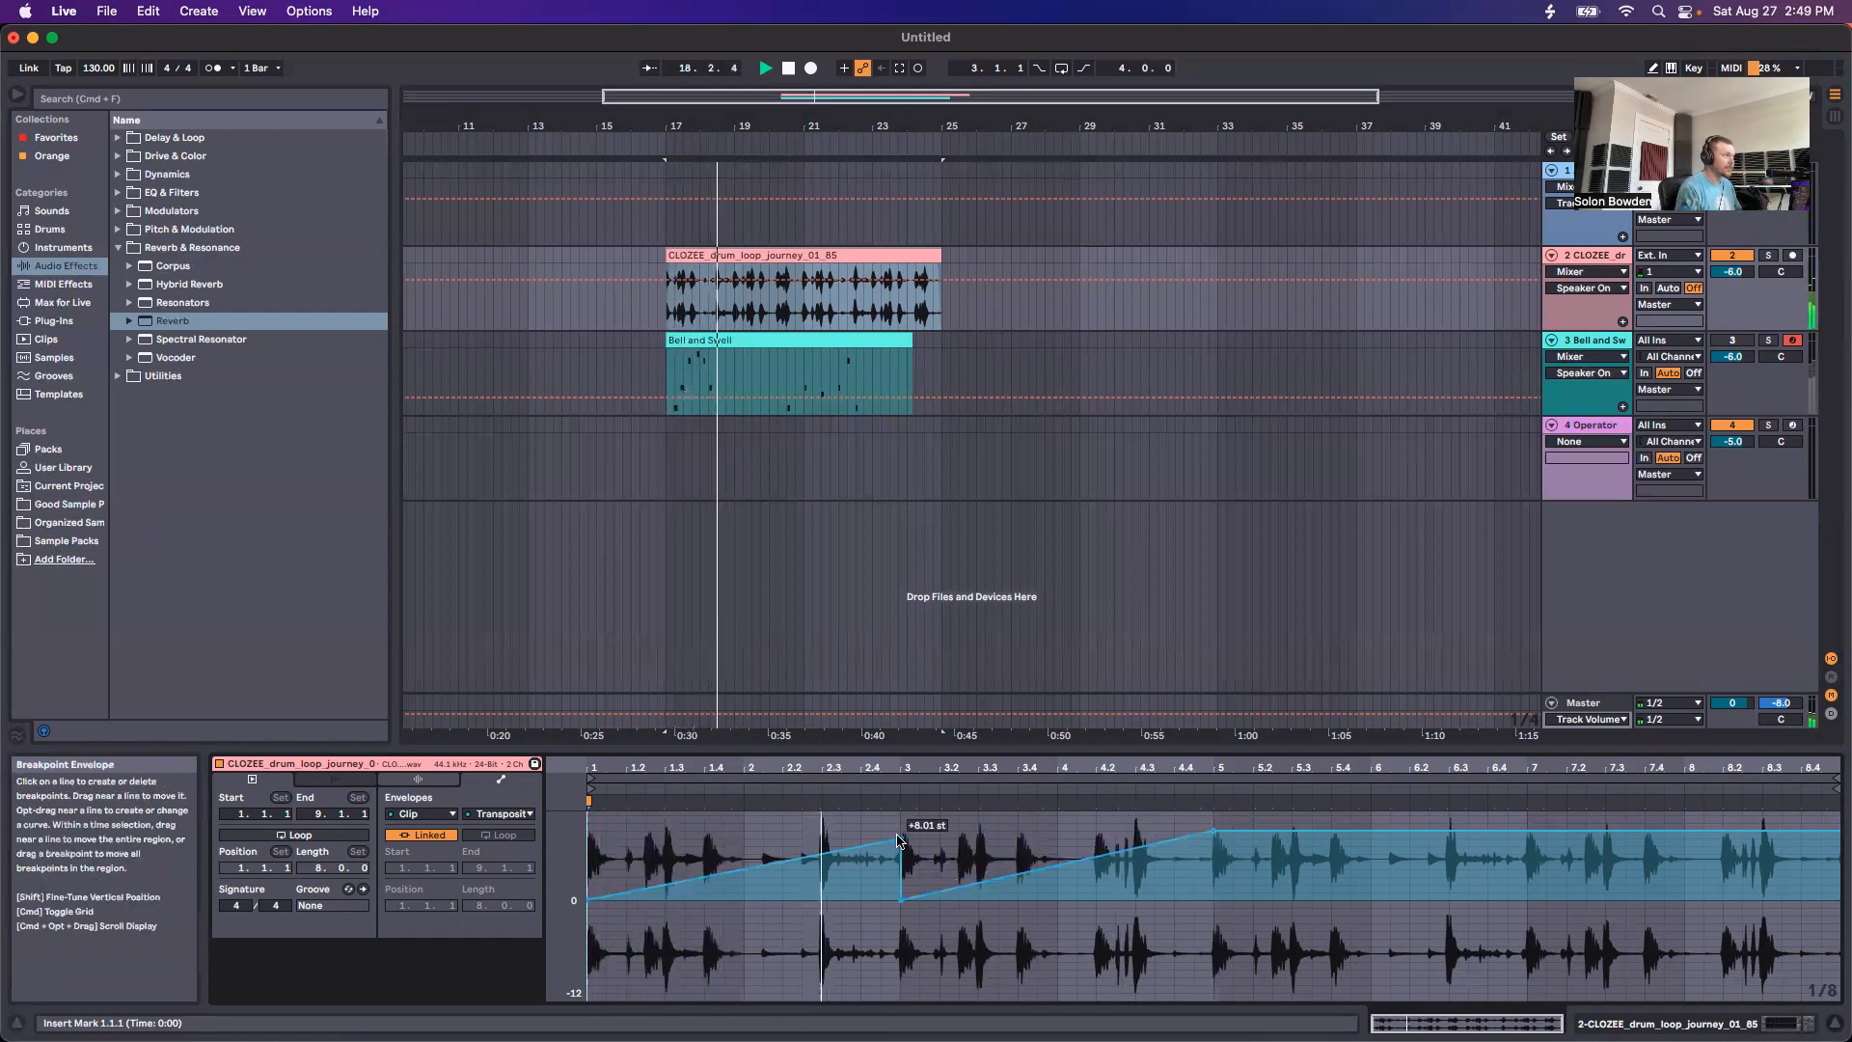
drag(1214, 831, 1214, 838)
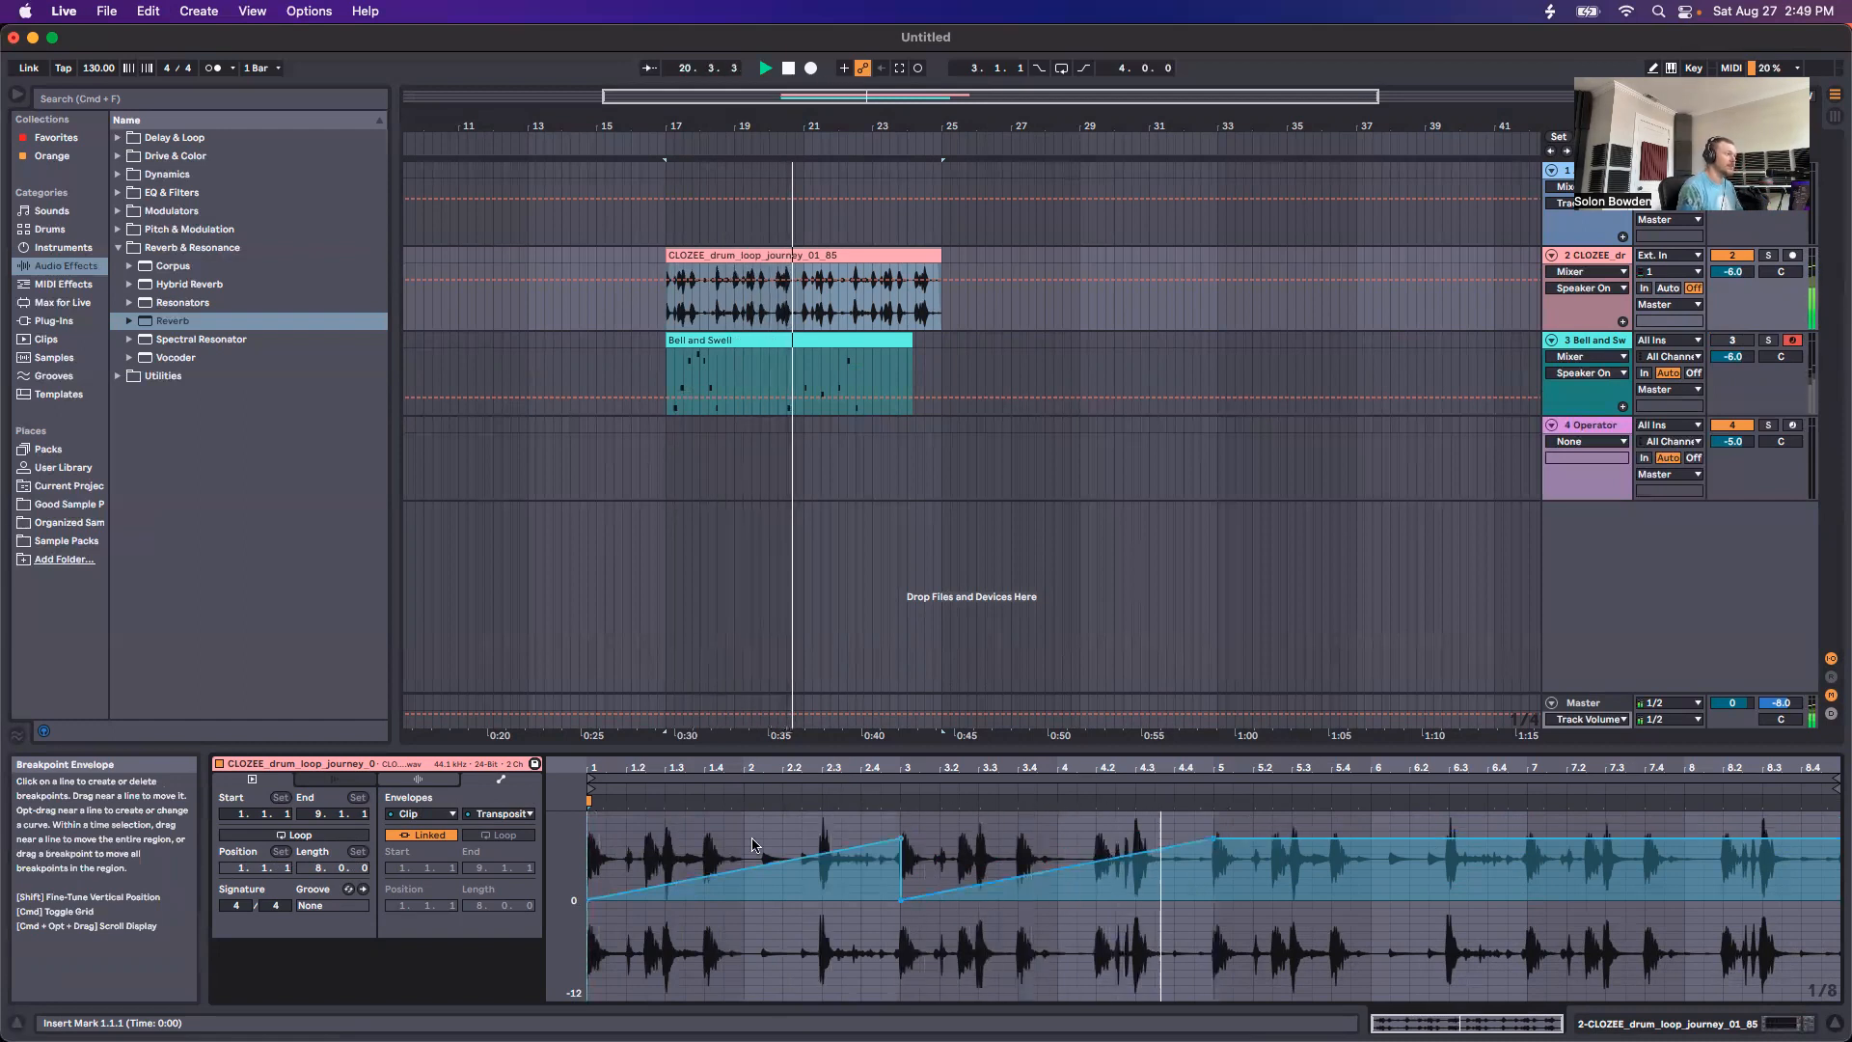
Step: Draw a V-shaped dip in the drum loop clip's gain envelope between bar 2 and about beat 3.4, and play it
click(485, 812)
click(521, 826)
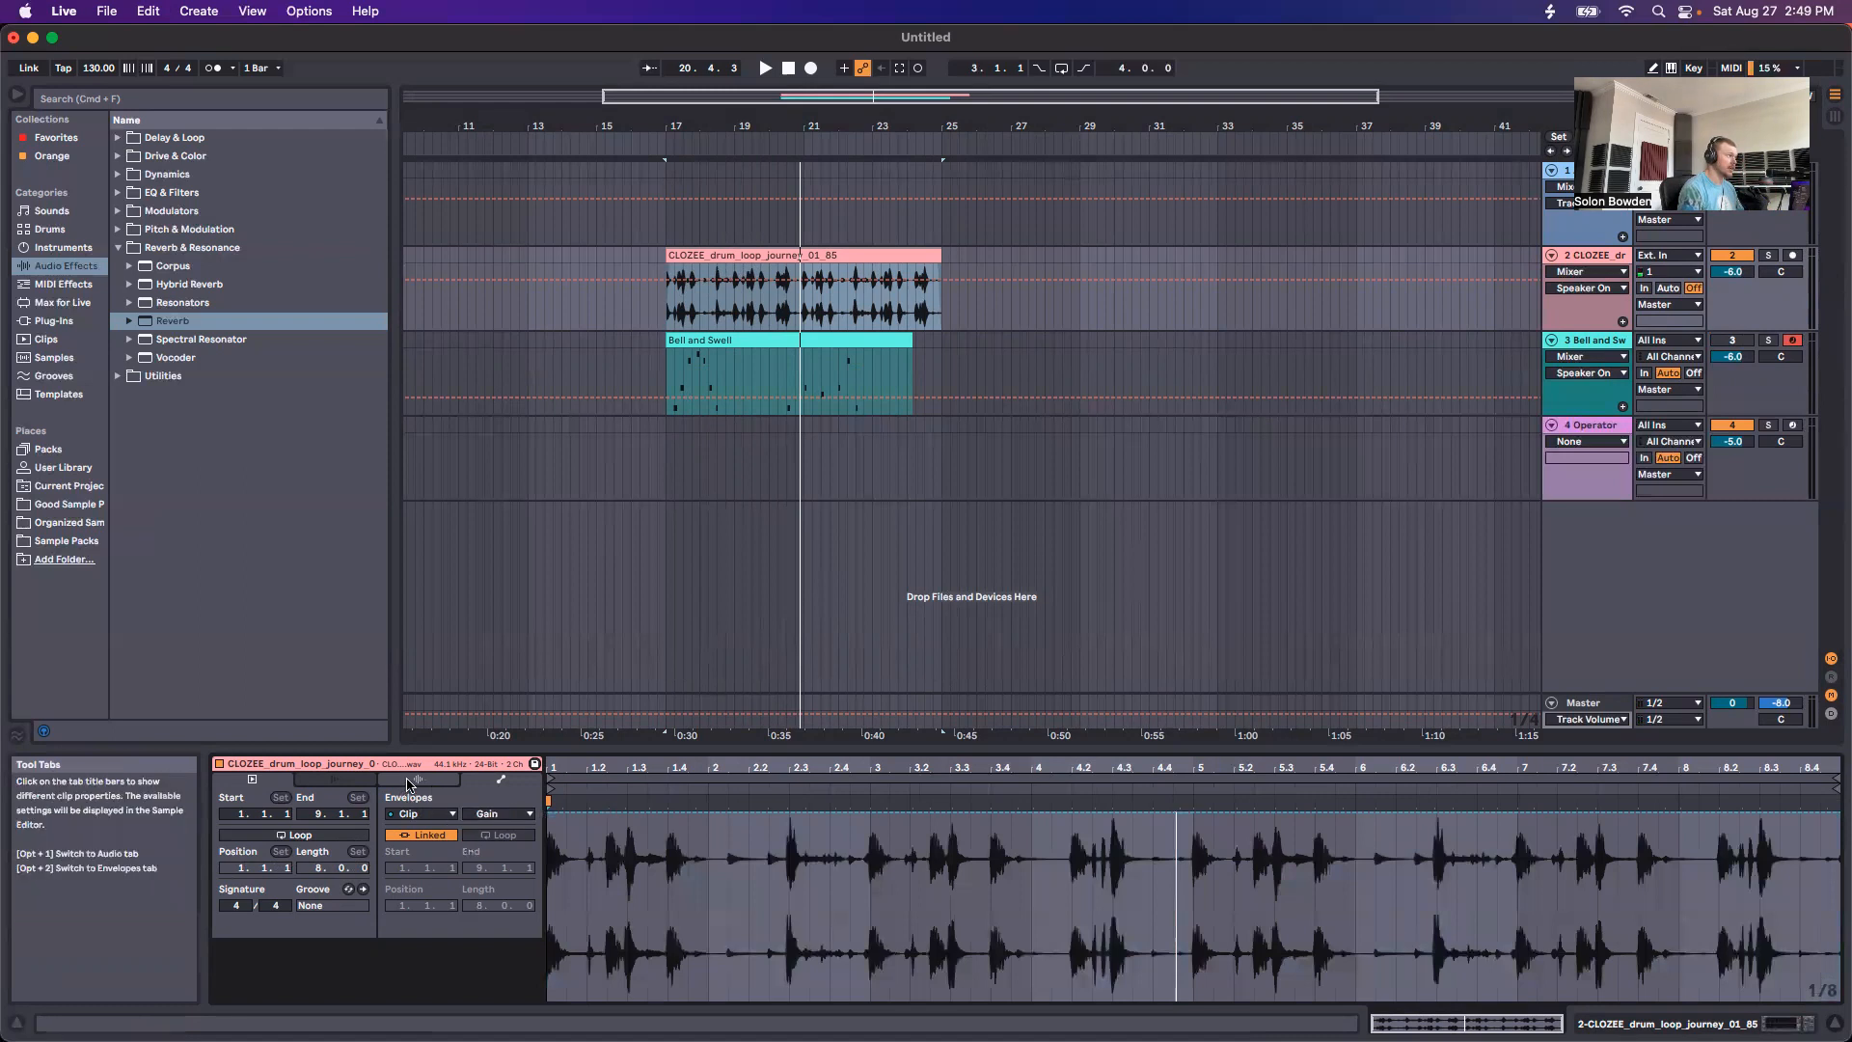
click(413, 780)
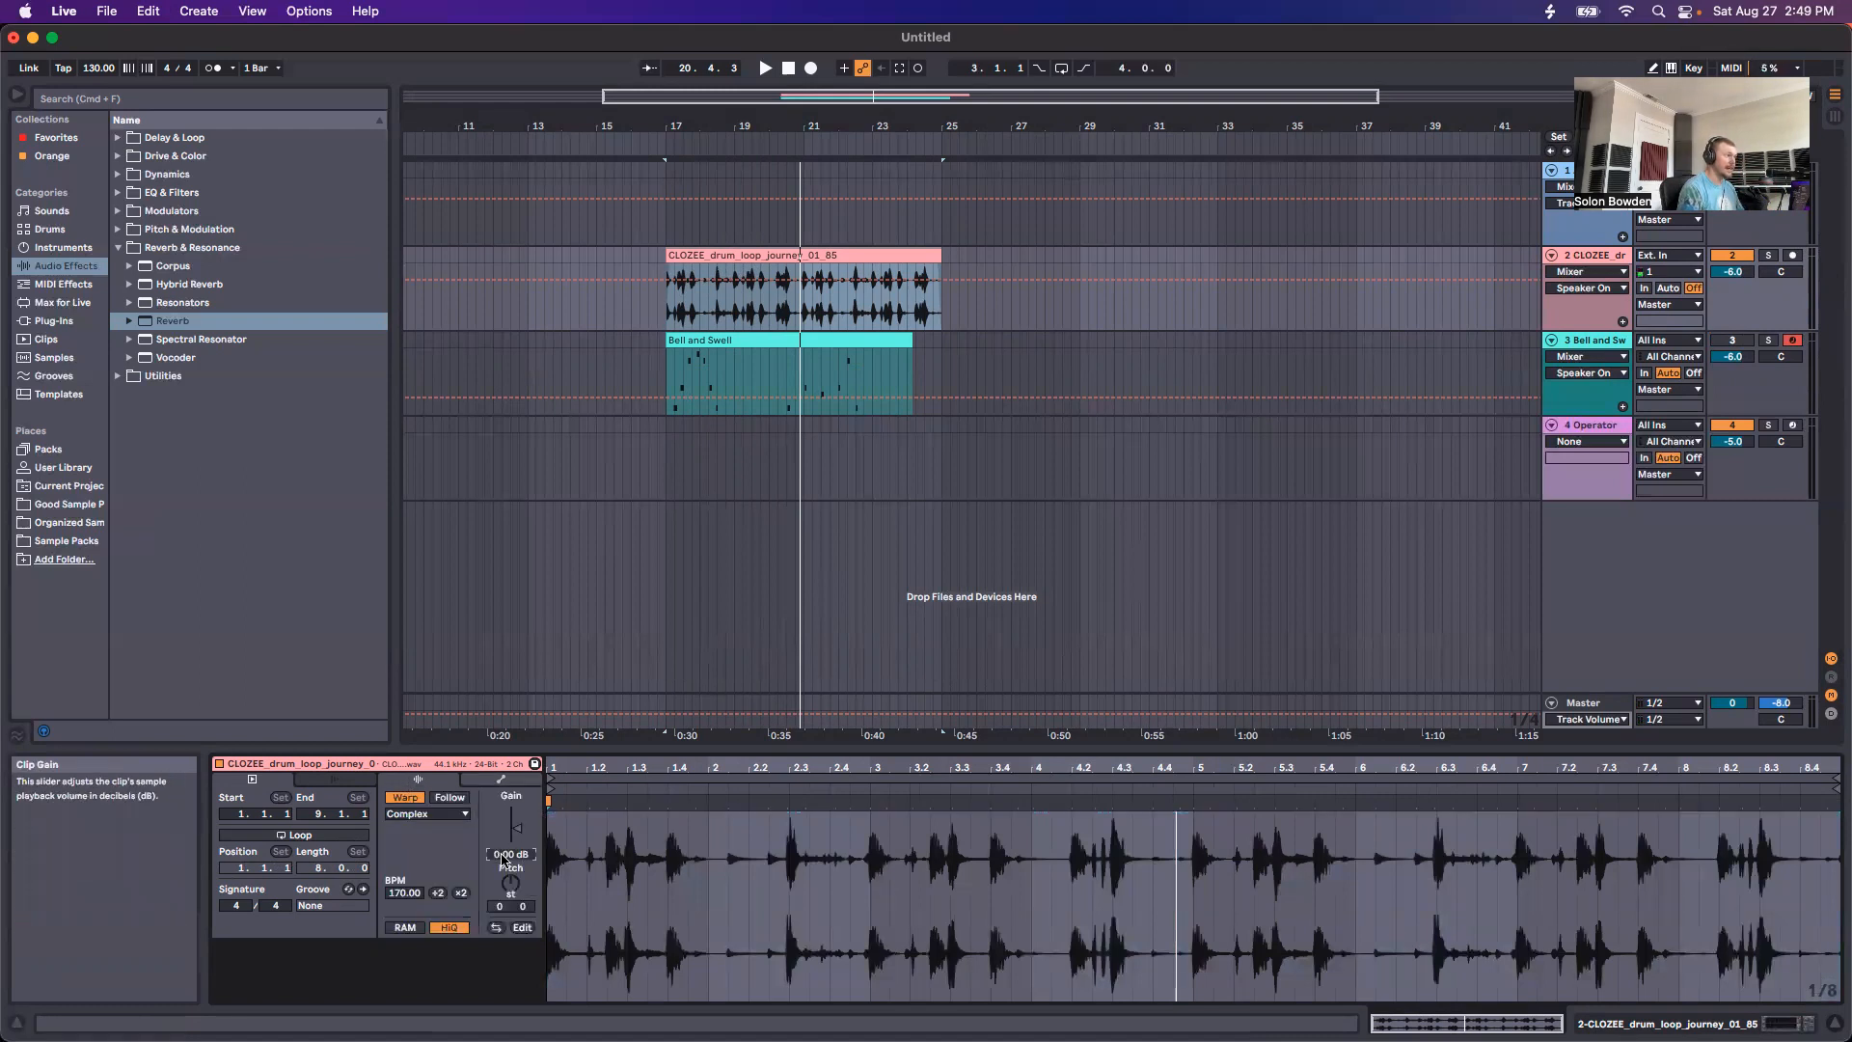
click(494, 780)
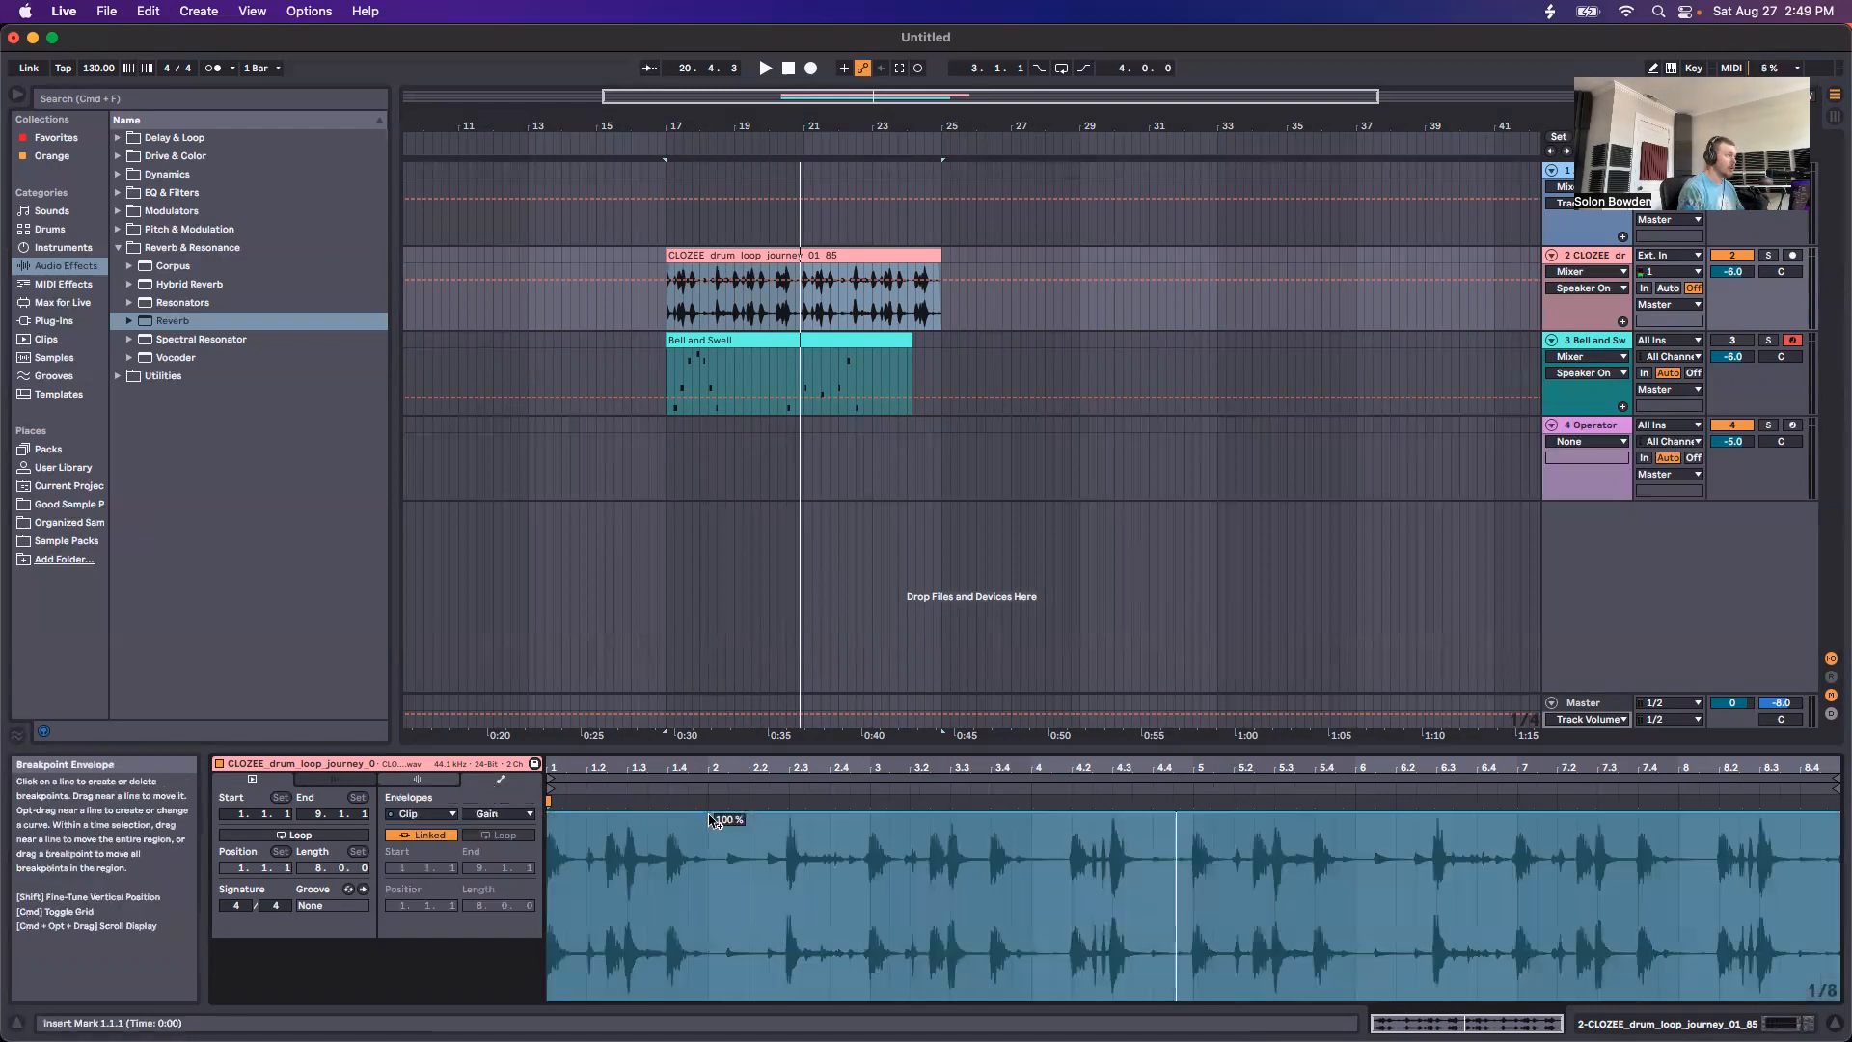
drag(757, 818, 990, 815)
key(space)
drag(851, 936, 849, 962)
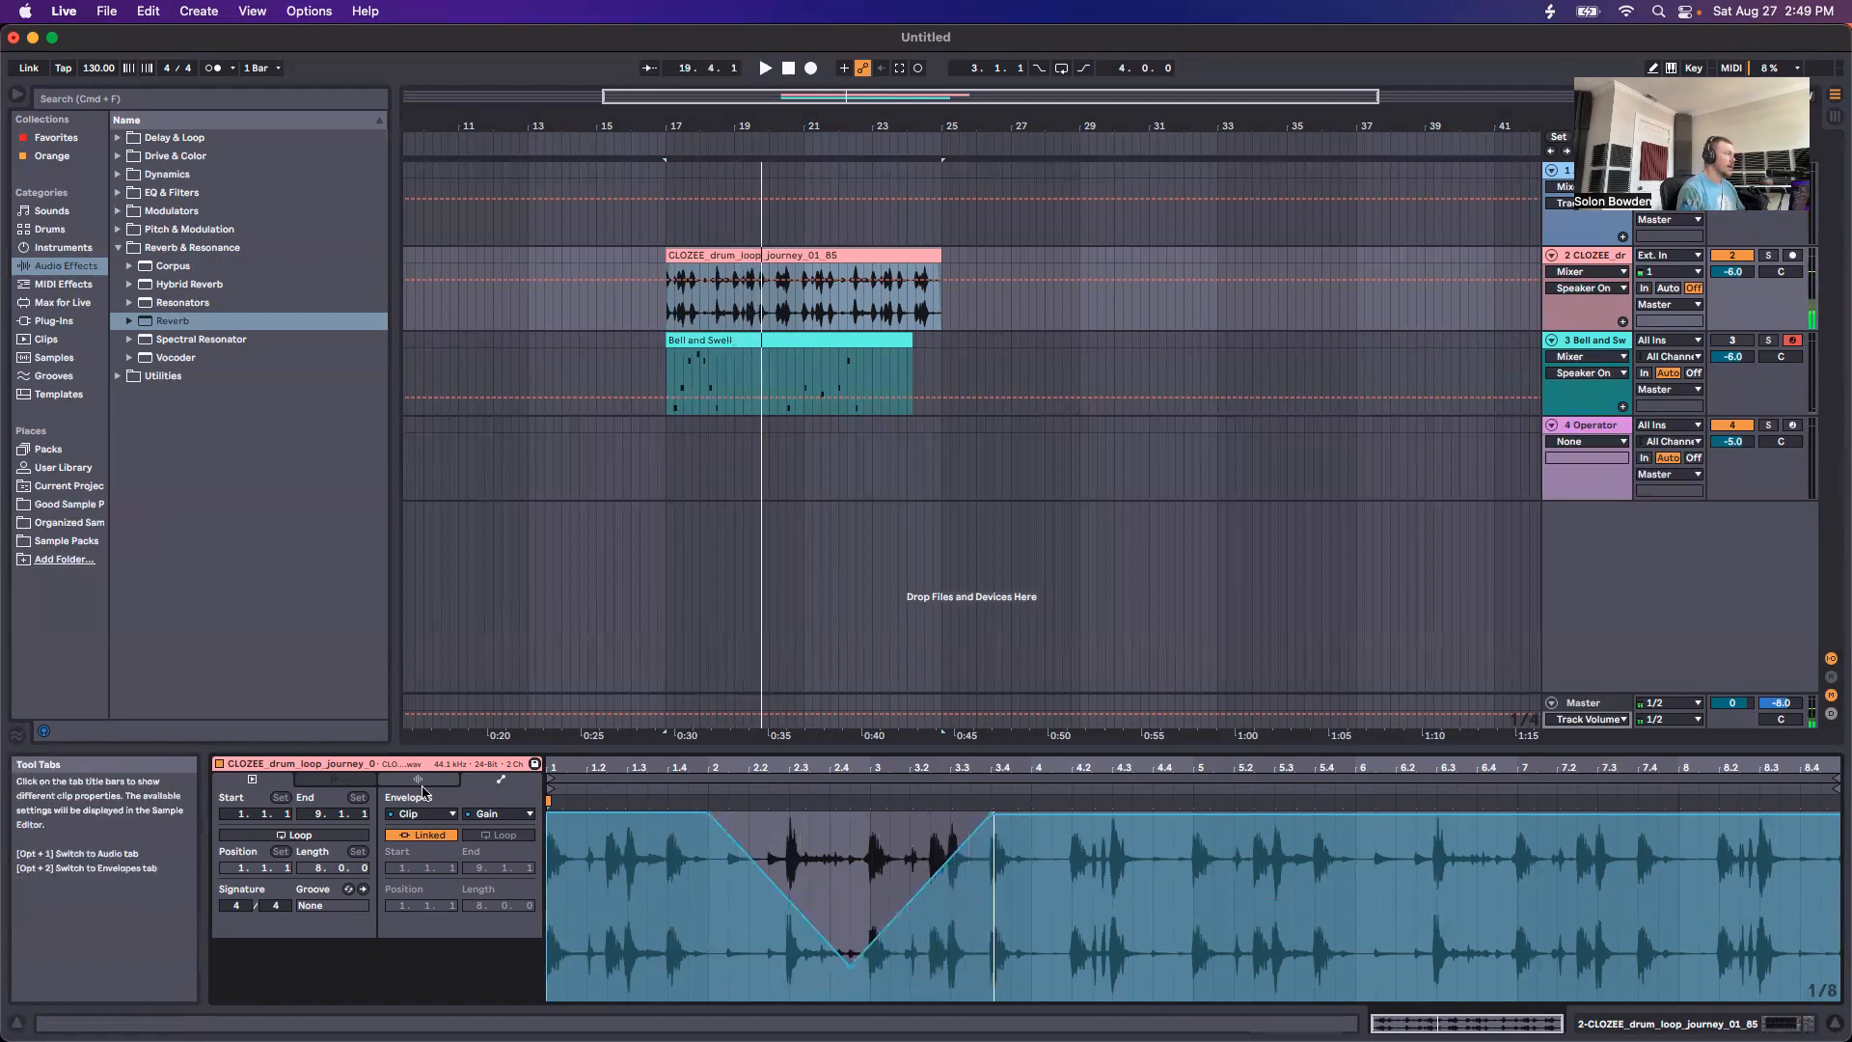
Step: Try halving and doubling the drum loop clip's original tempo, and return it to 170 BPM
click(418, 778)
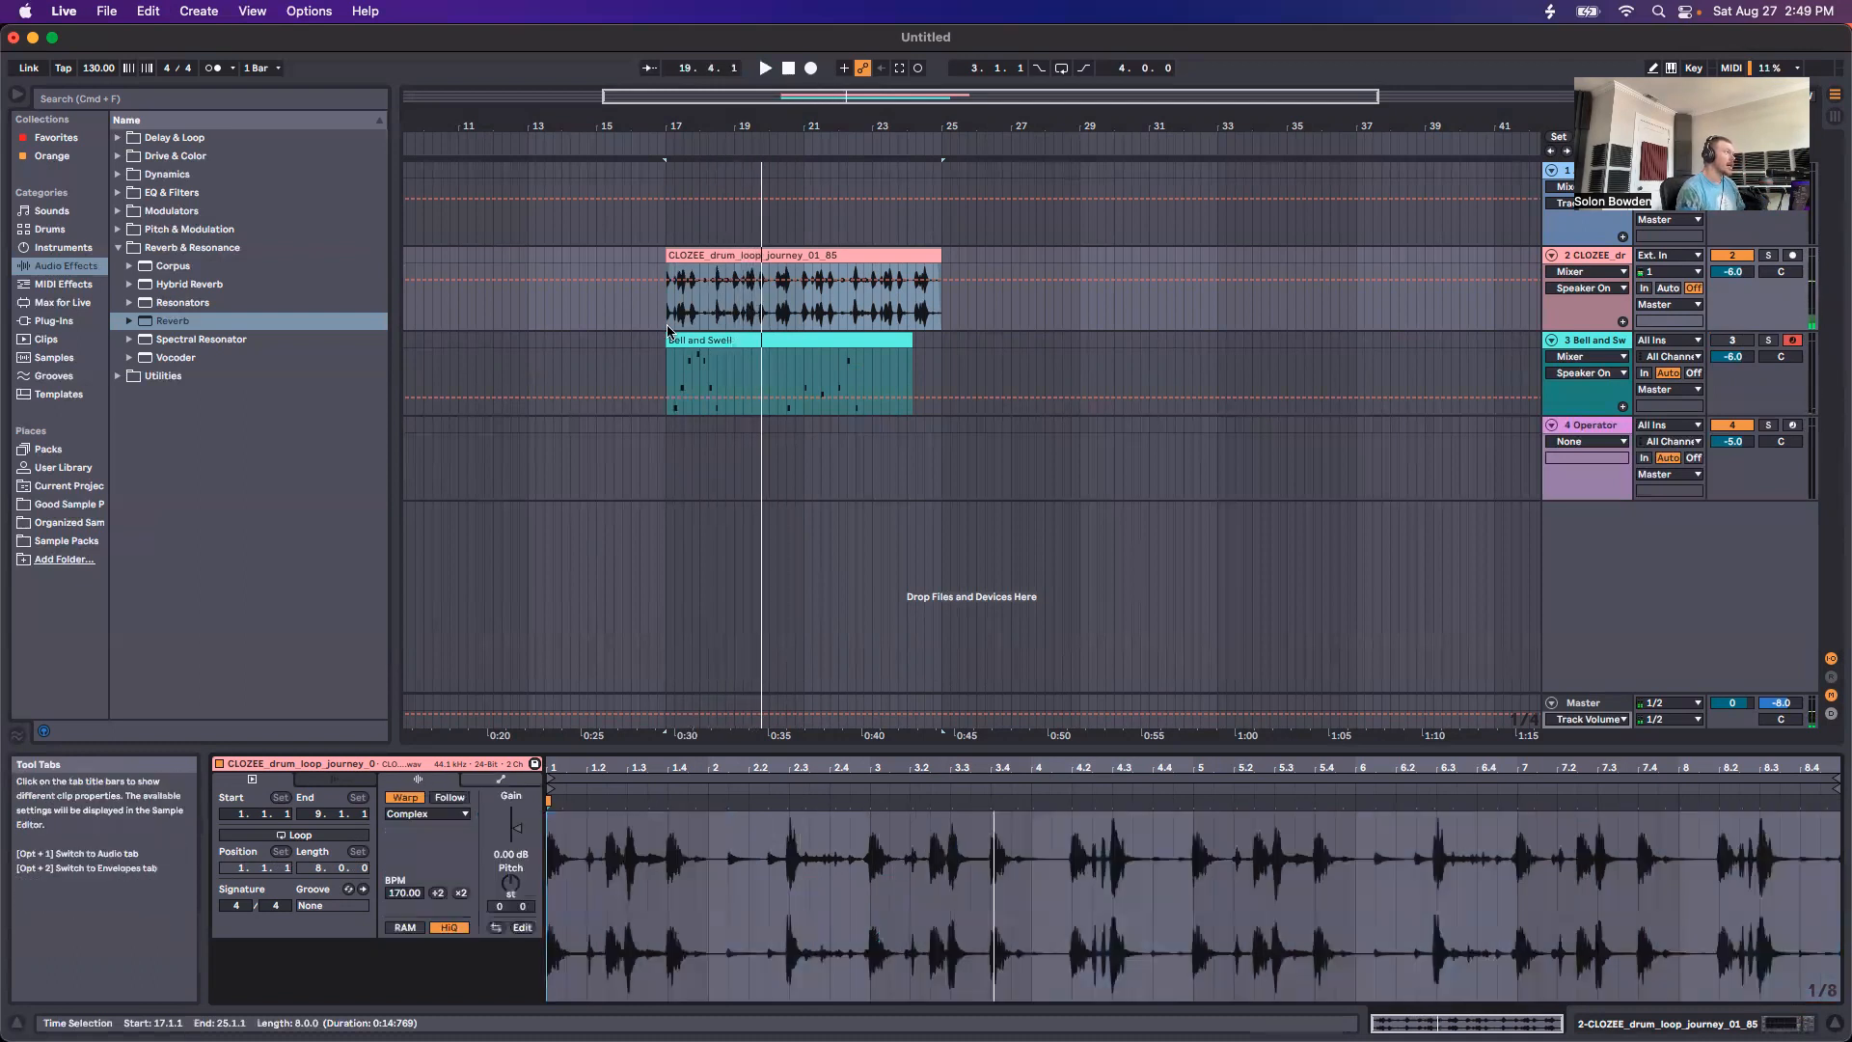
click(439, 893)
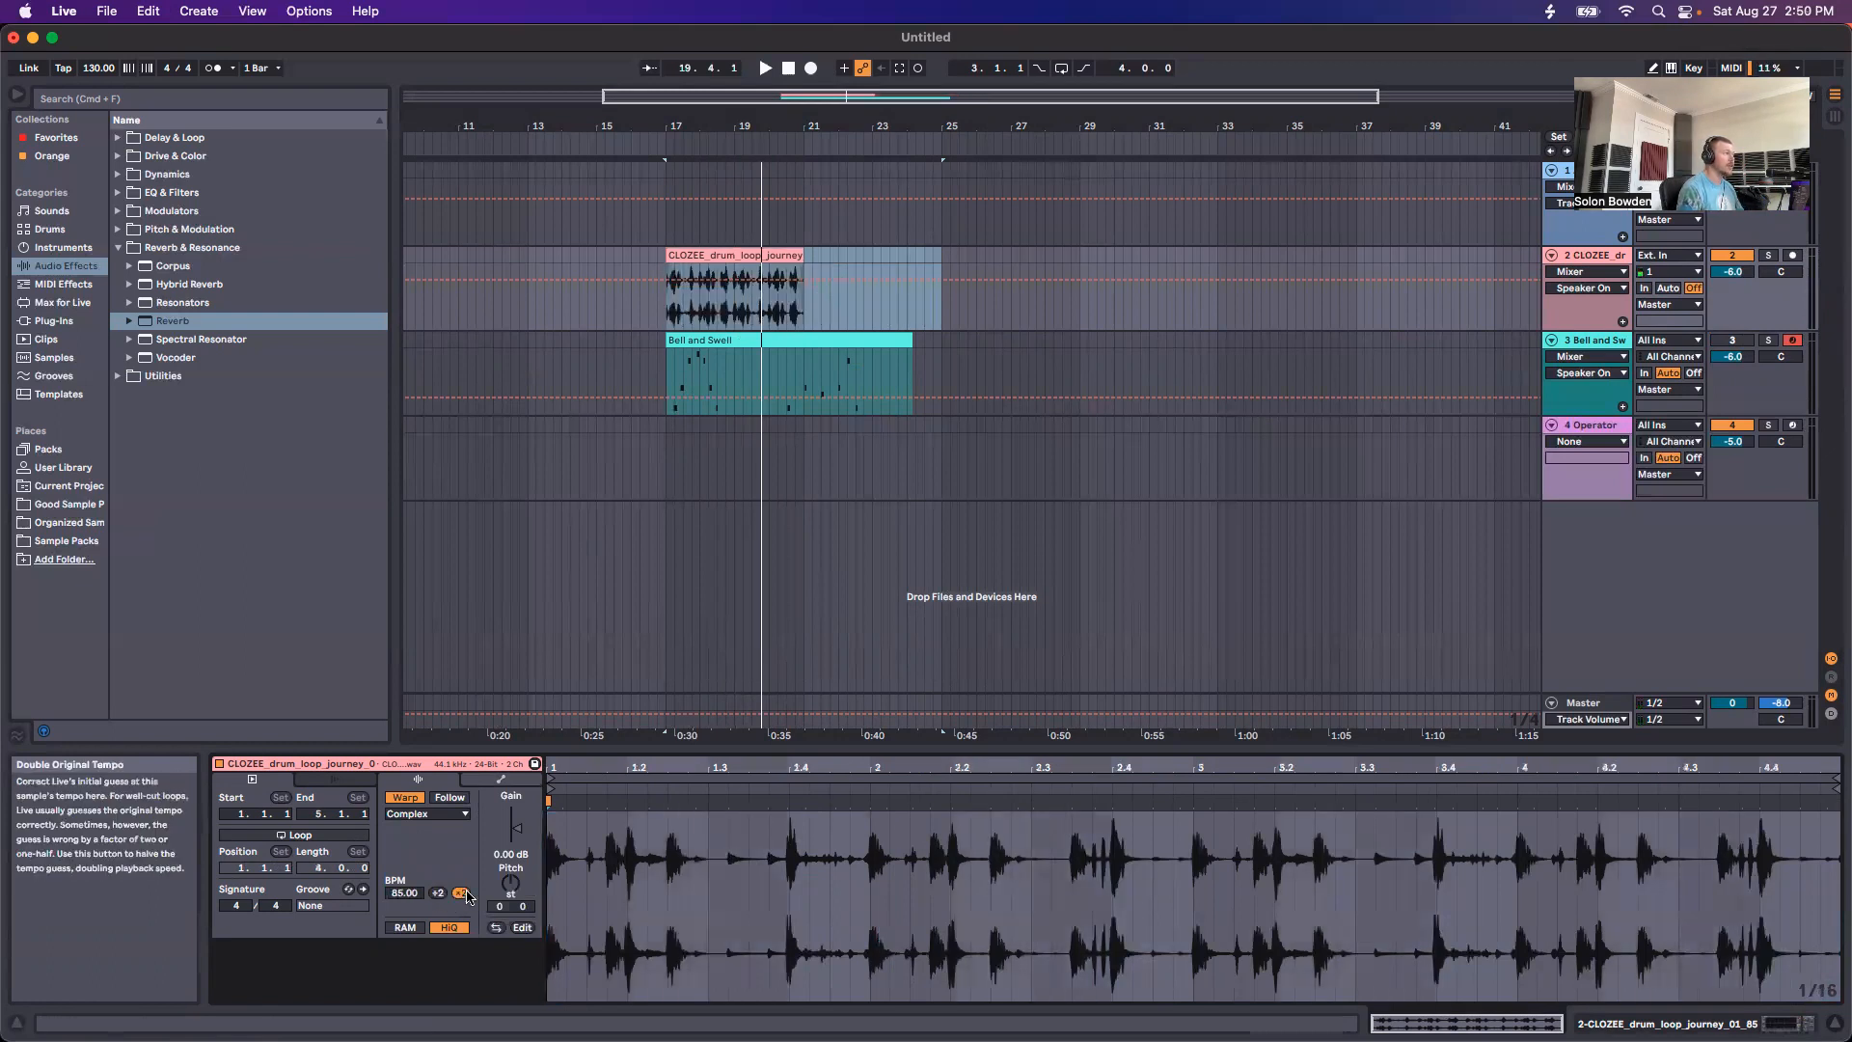
double_click(462, 893)
click(439, 893)
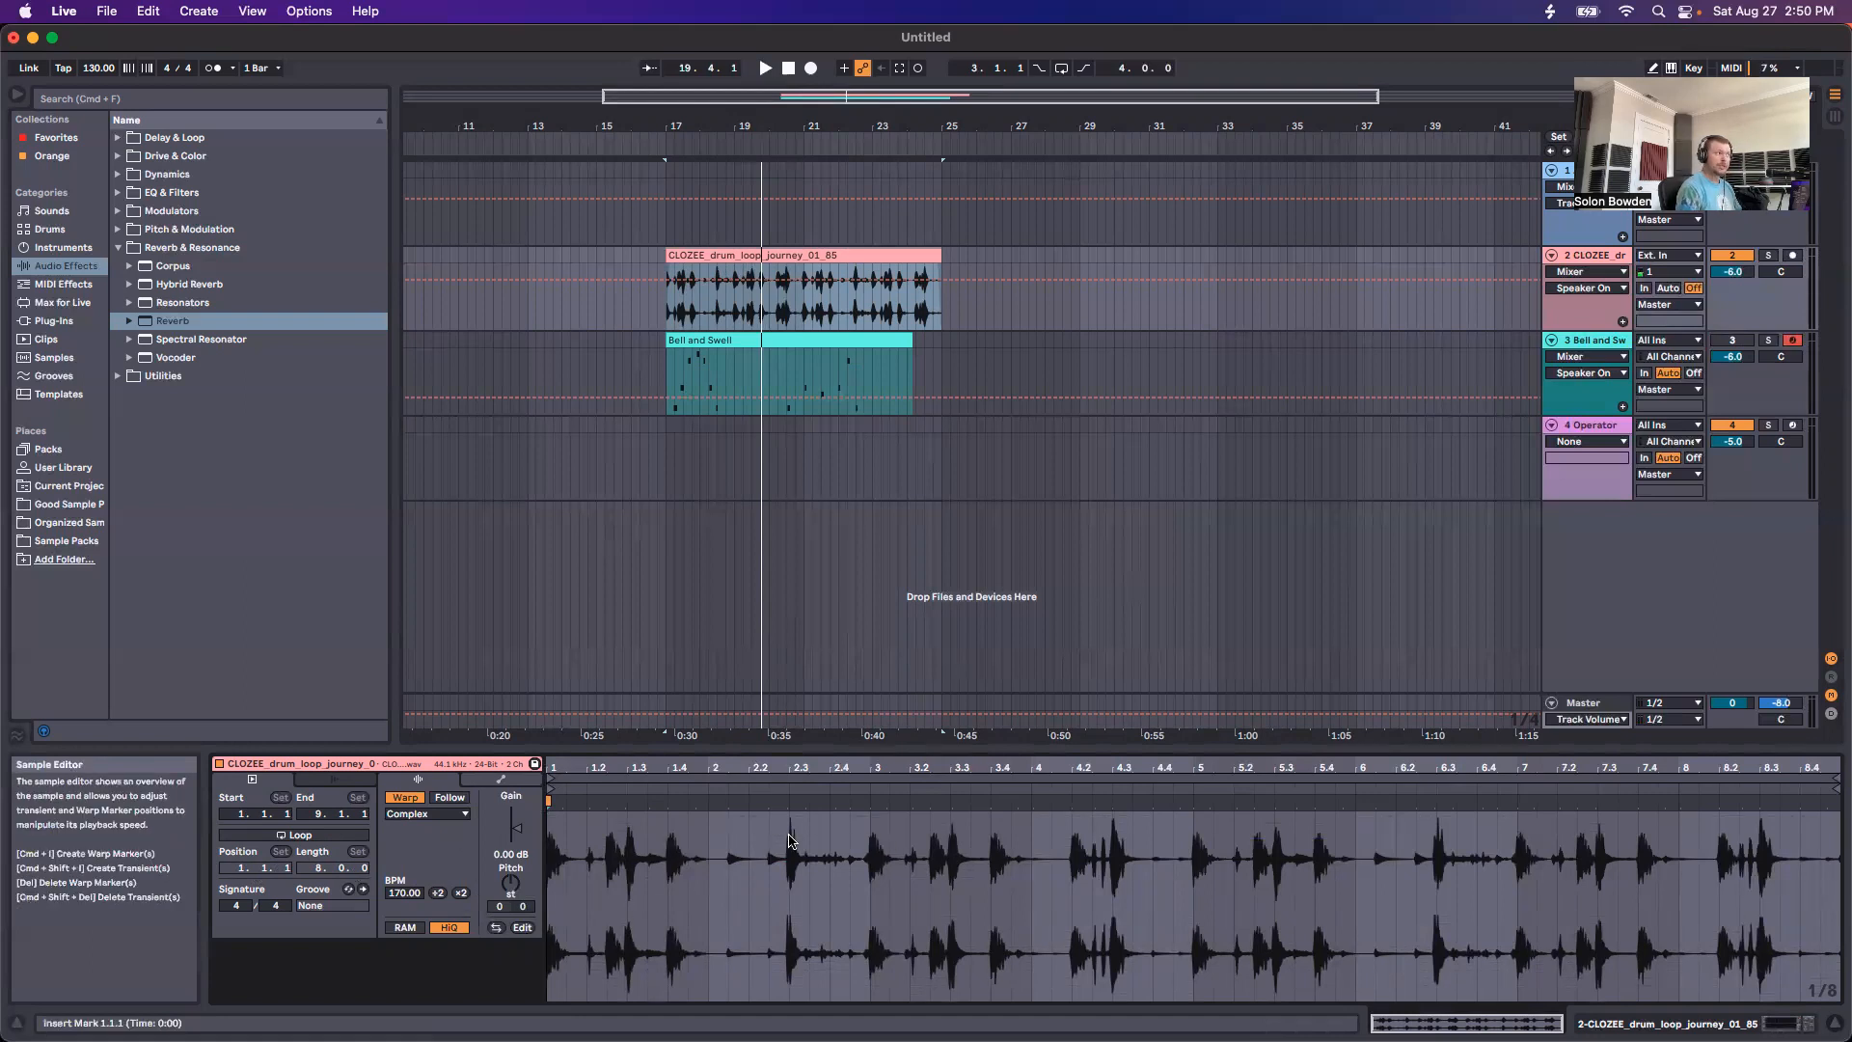
Step: Try a warp marker on the drum loop's transient at beat 2.3, pulling it earlier to 2.2.3, and remove it
scroll(789, 840, up, 10)
click(777, 800)
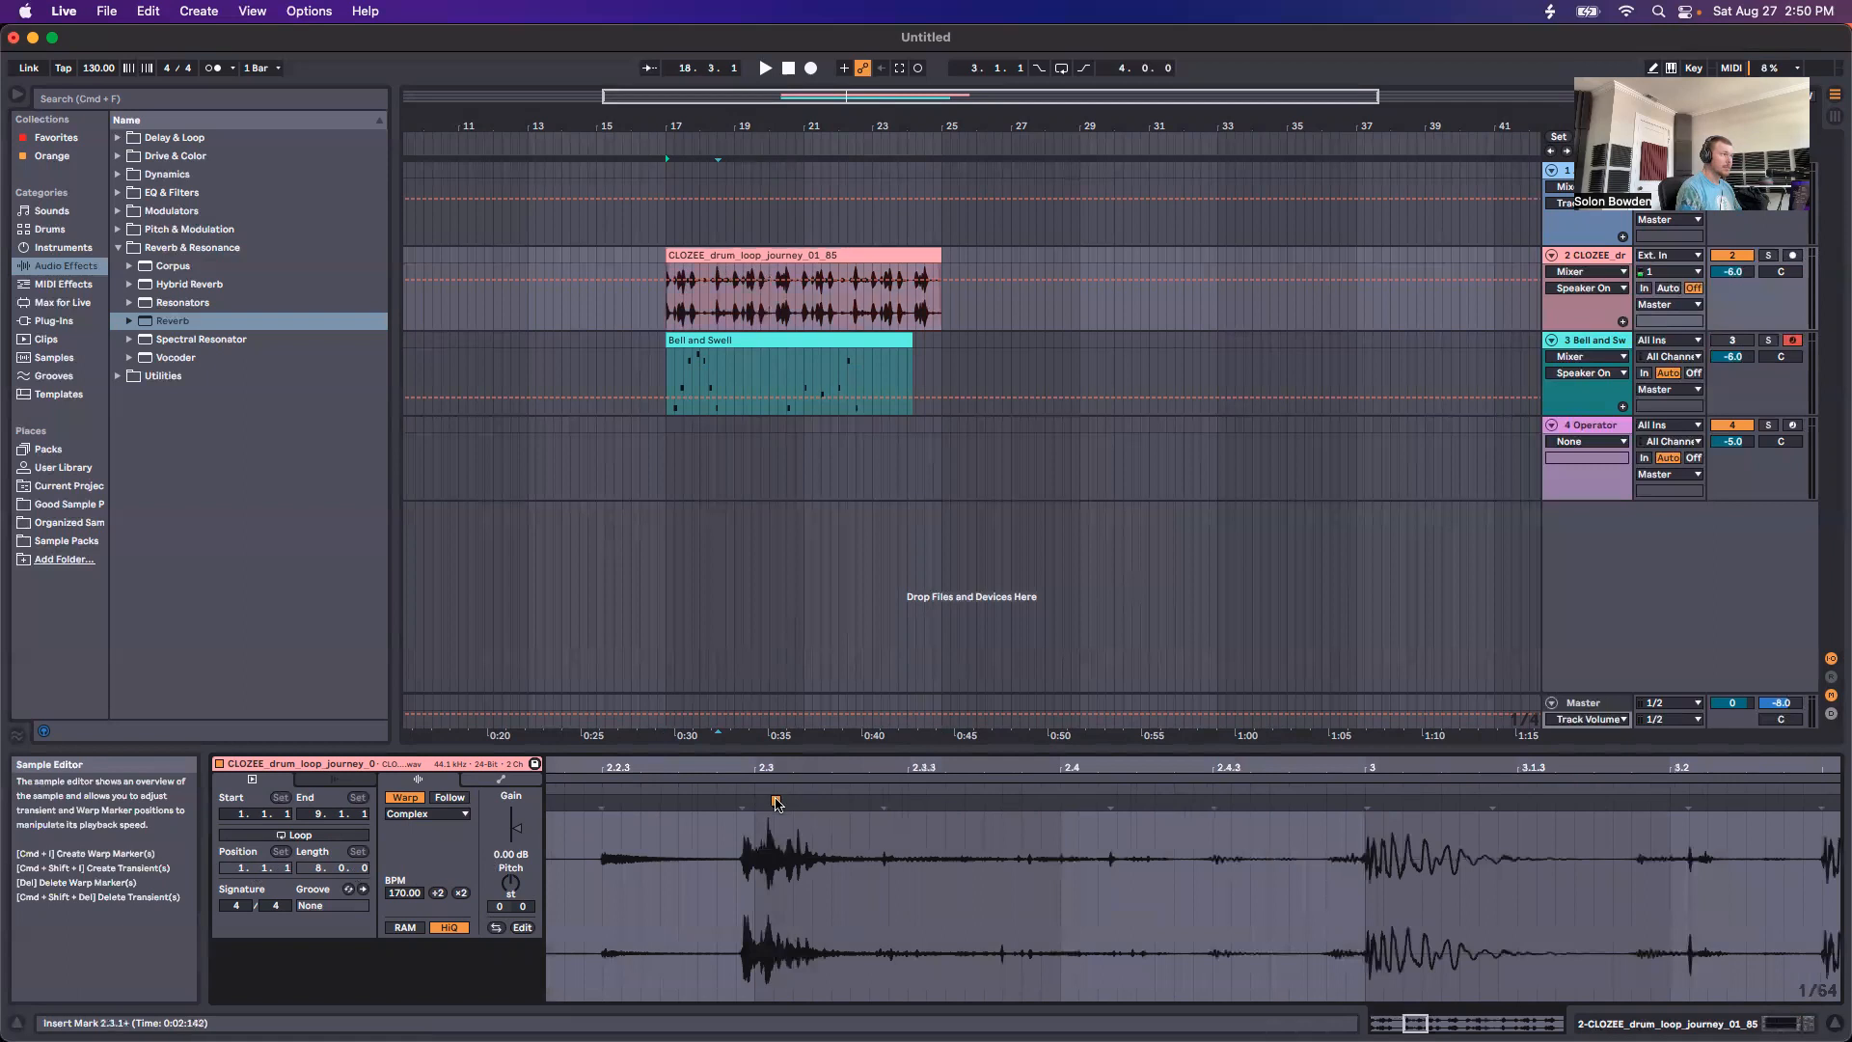
scroll(860, 868, down, 10)
mouse_move(790, 801)
mouse_down()
mouse_move(829, 804)
mouse_move(787, 816)
mouse_up()
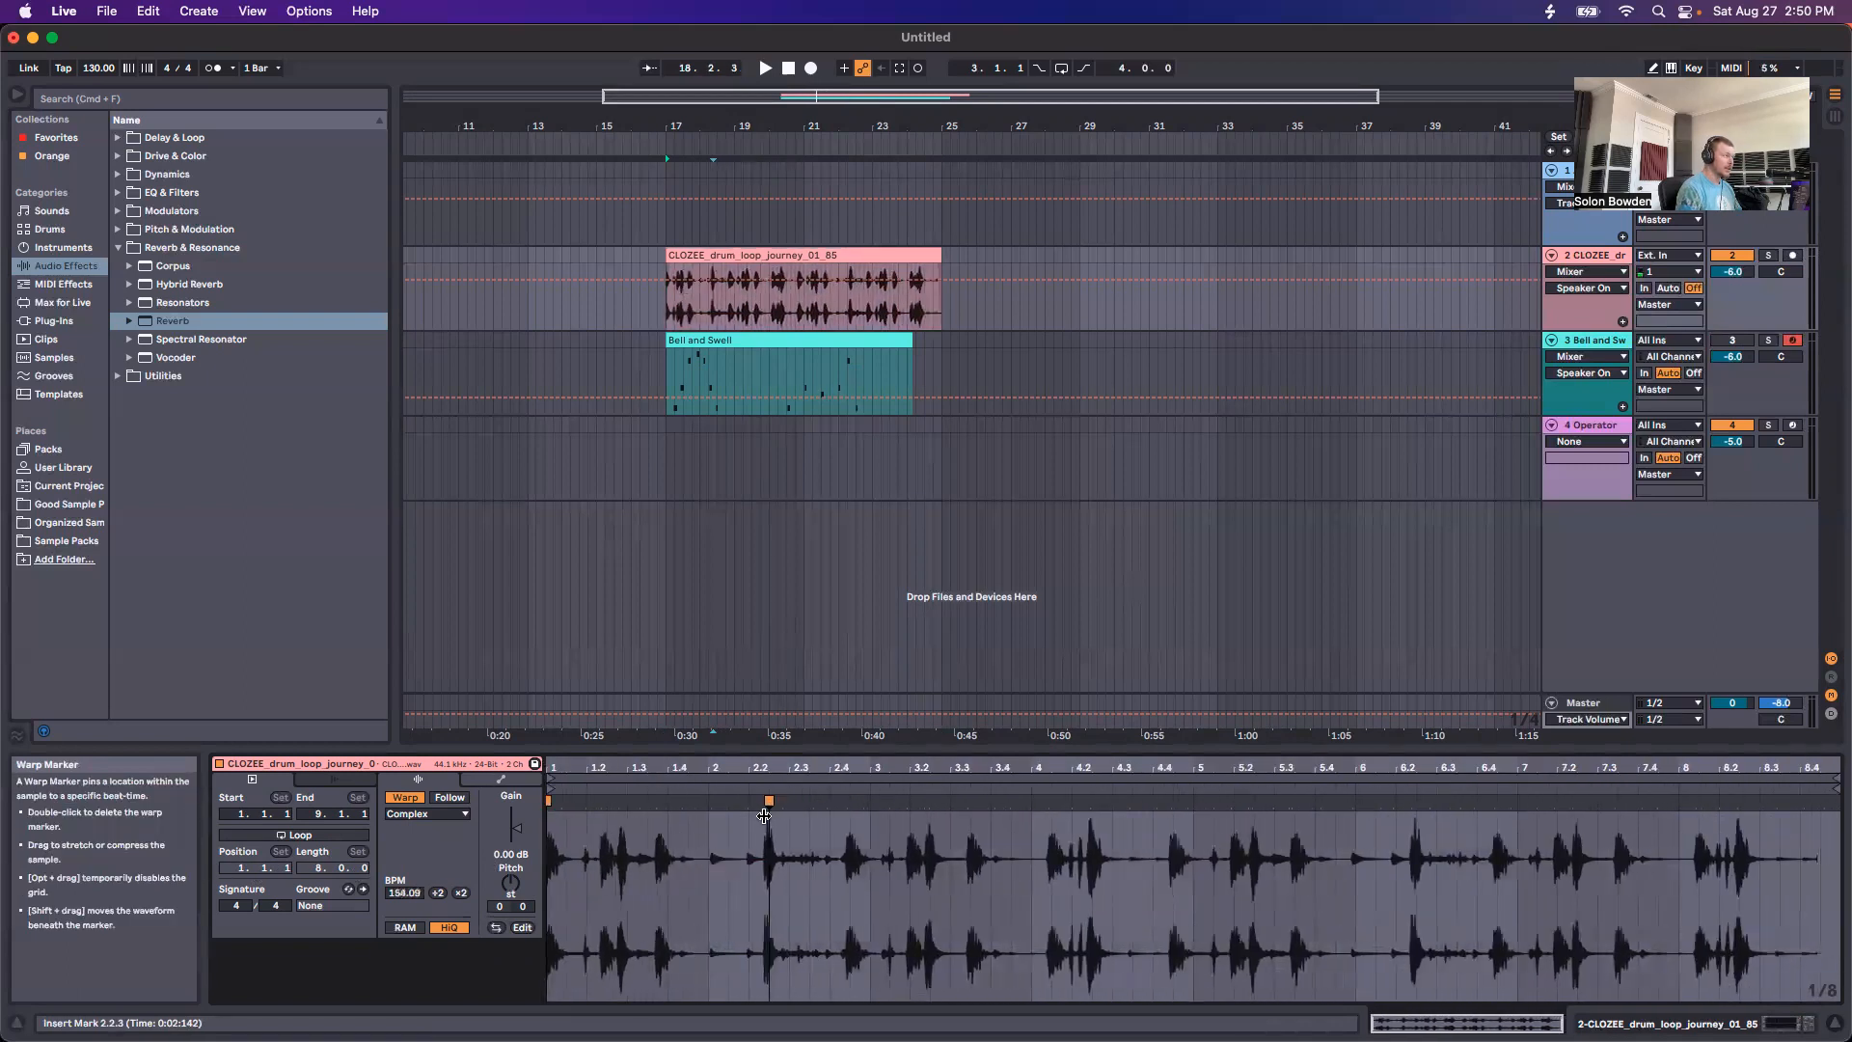
double_click(787, 816)
Step: Add warp markers to the drum loop at bar 3 and beats 3.3 and 2.3, and move the bar 3 marker to 2.4.1
click(869, 798)
double_click(870, 798)
double_click(952, 801)
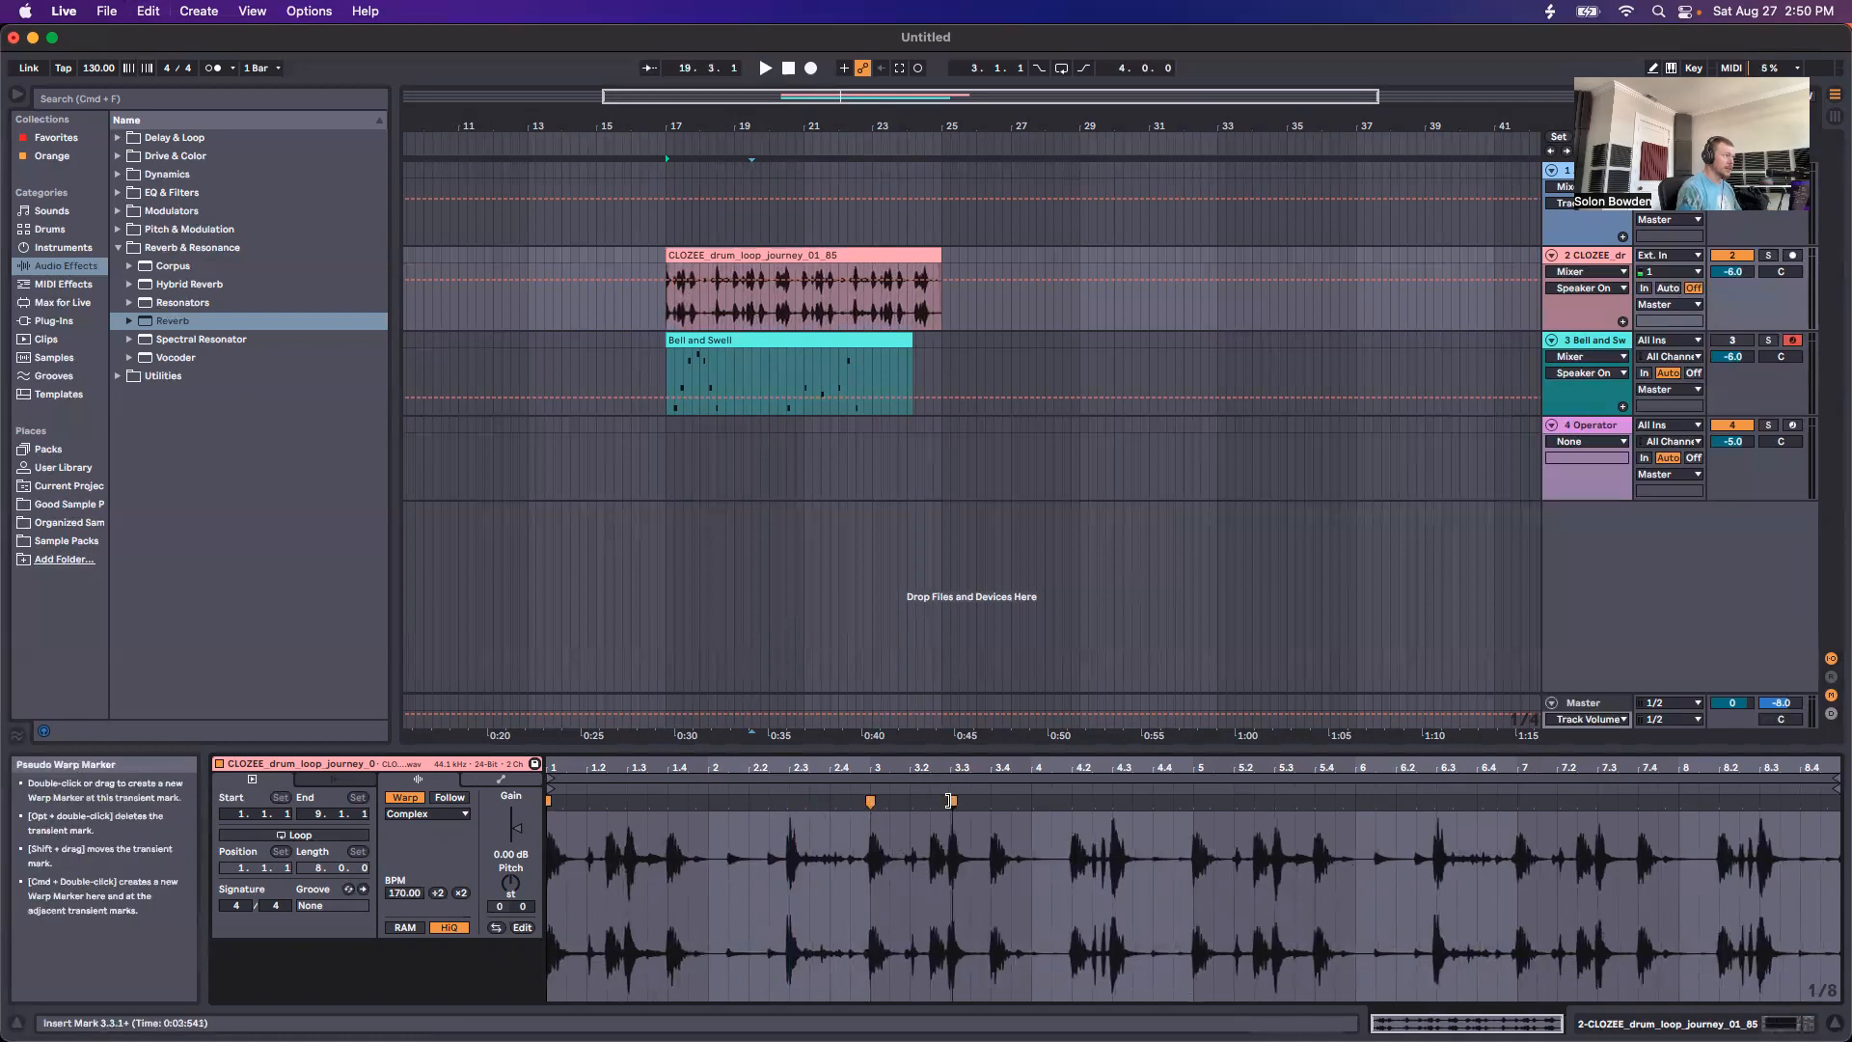
double_click(785, 801)
mouse_move(870, 801)
mouse_down()
mouse_move(906, 808)
mouse_move(835, 804)
mouse_move(910, 806)
mouse_move(837, 826)
mouse_up()
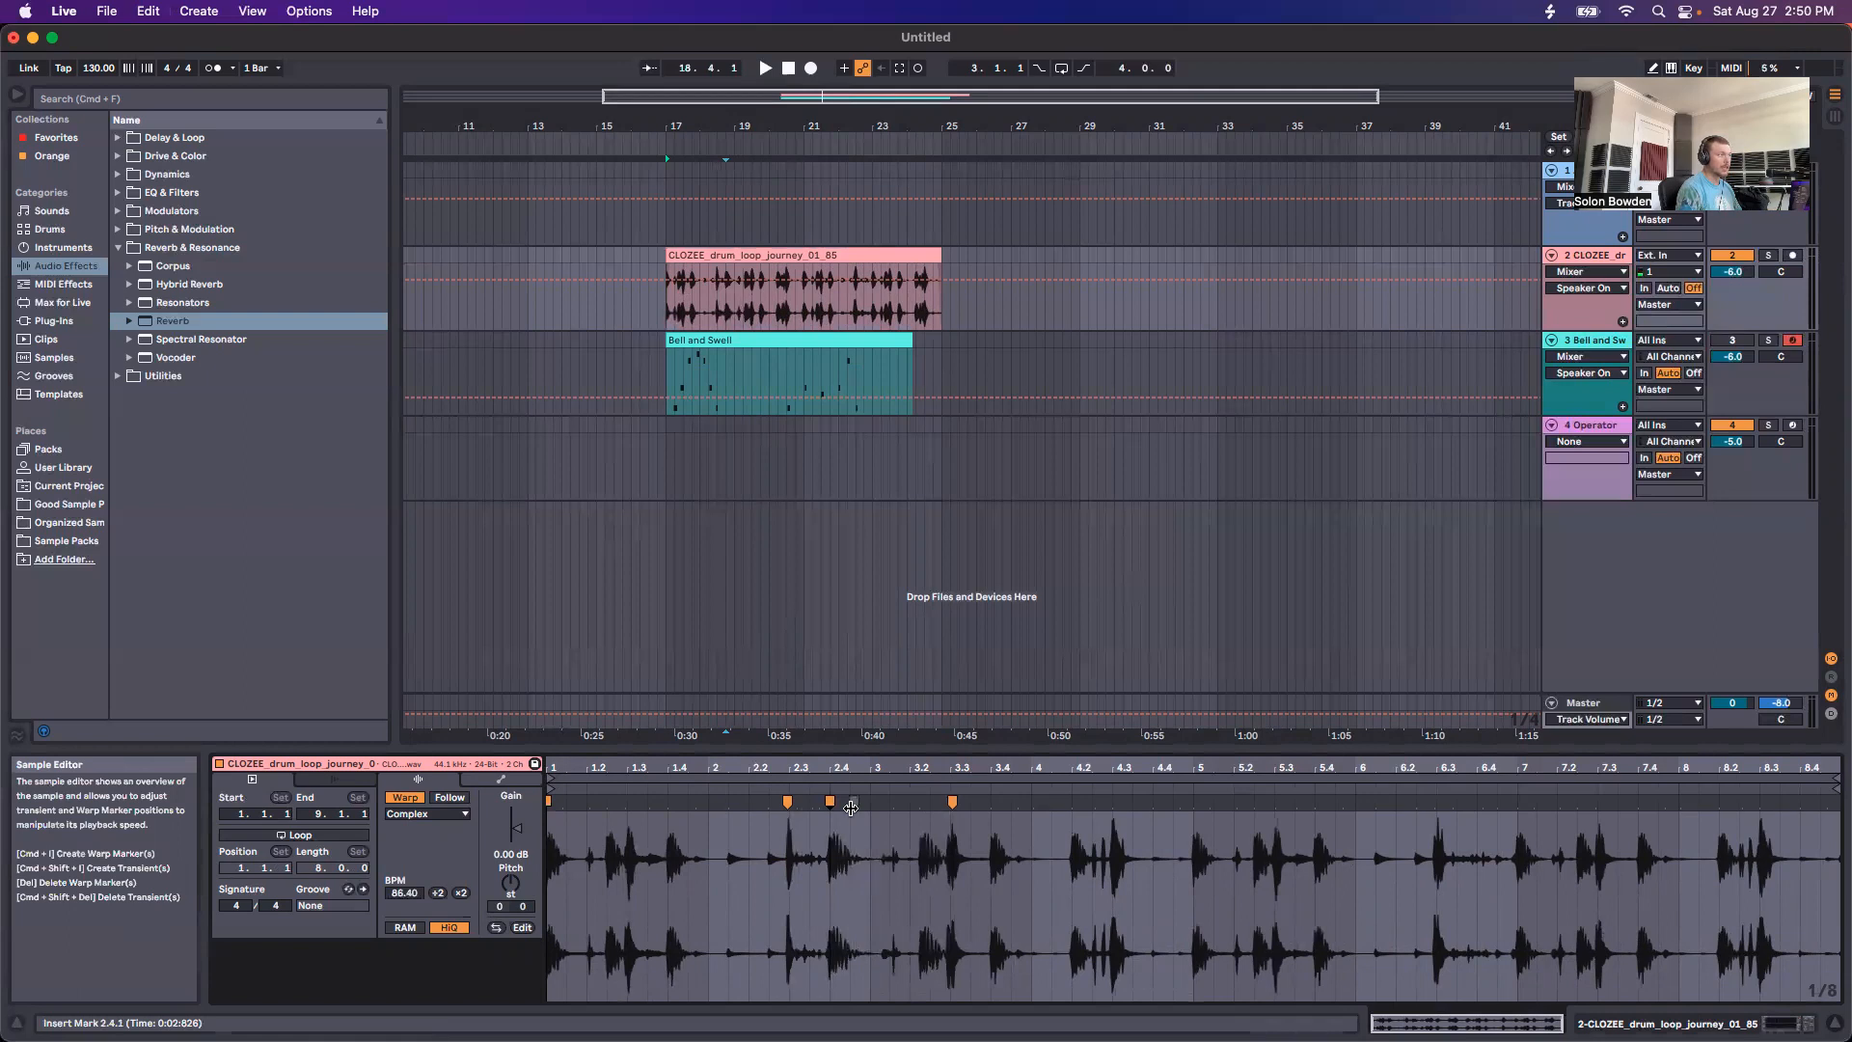
Step: Add a warp marker at beat 1.3, shift the beat 1.4 transient to 2.1.3, and play the warped drum loop
double_click(625, 801)
drag(665, 798, 719, 800)
key(space)
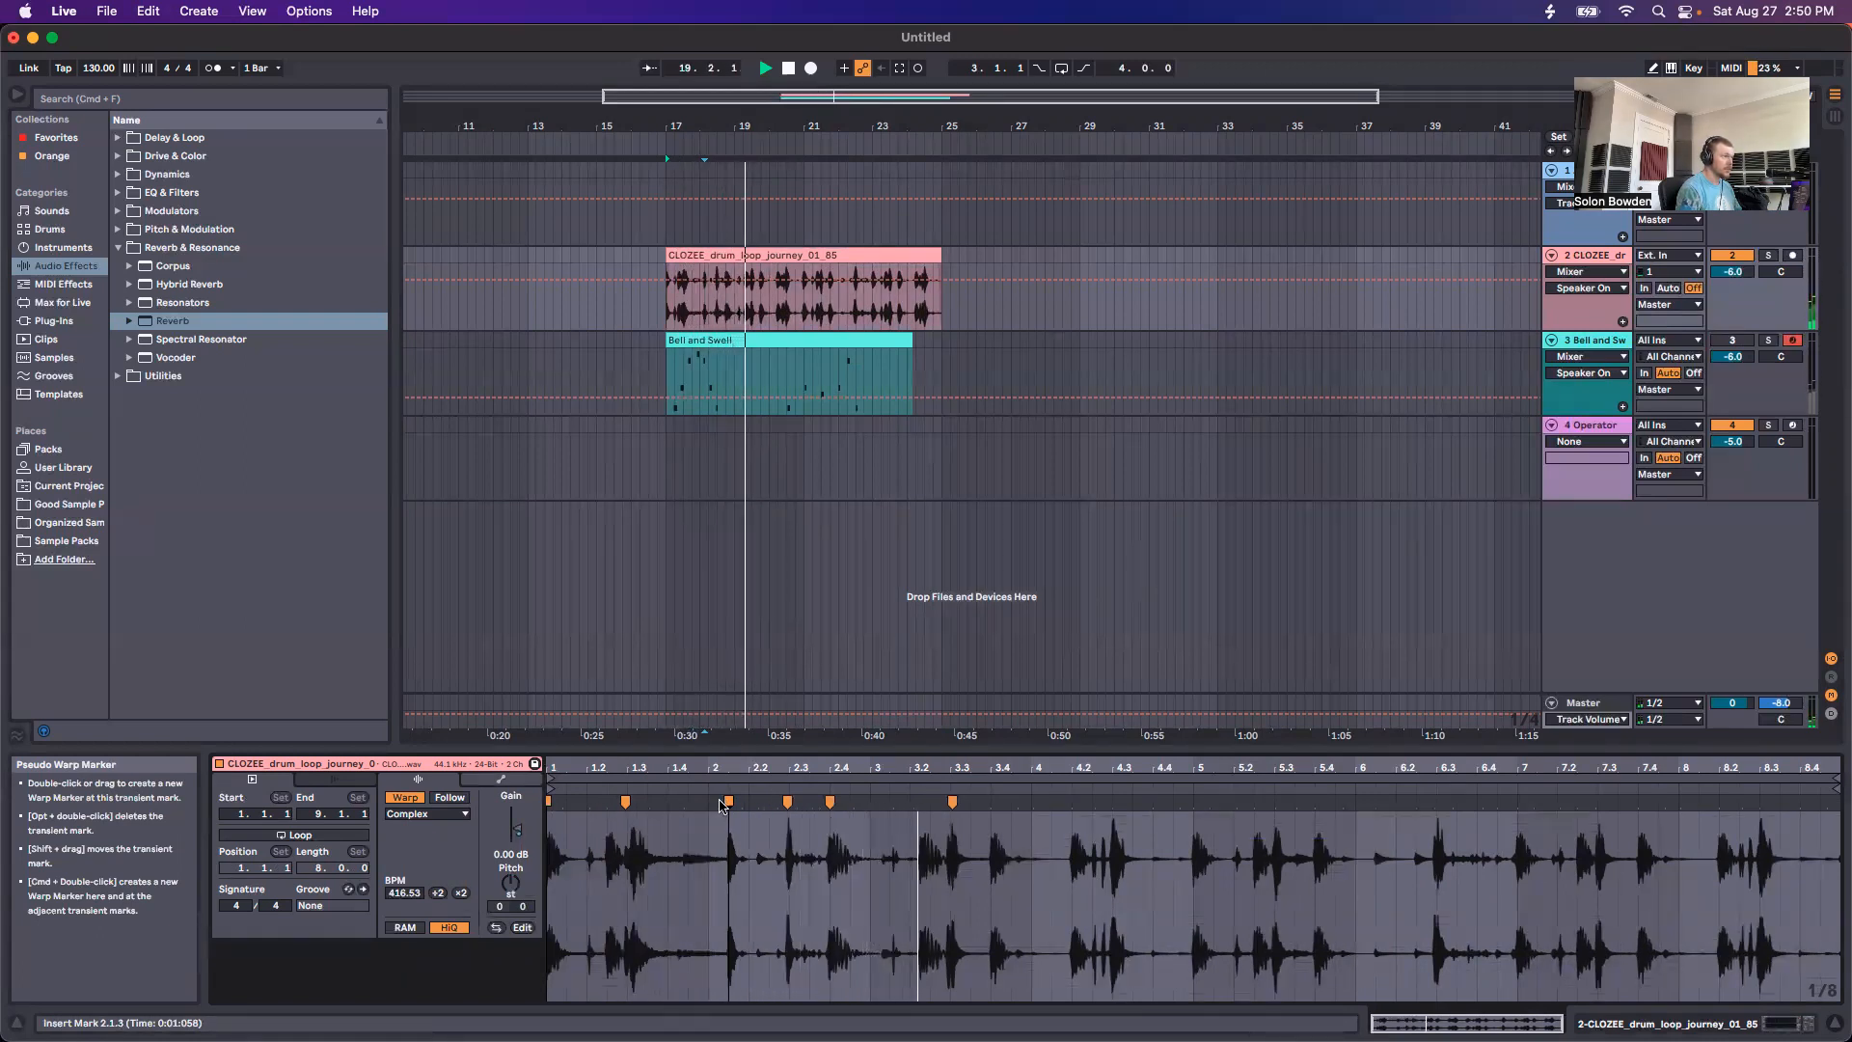
key(space)
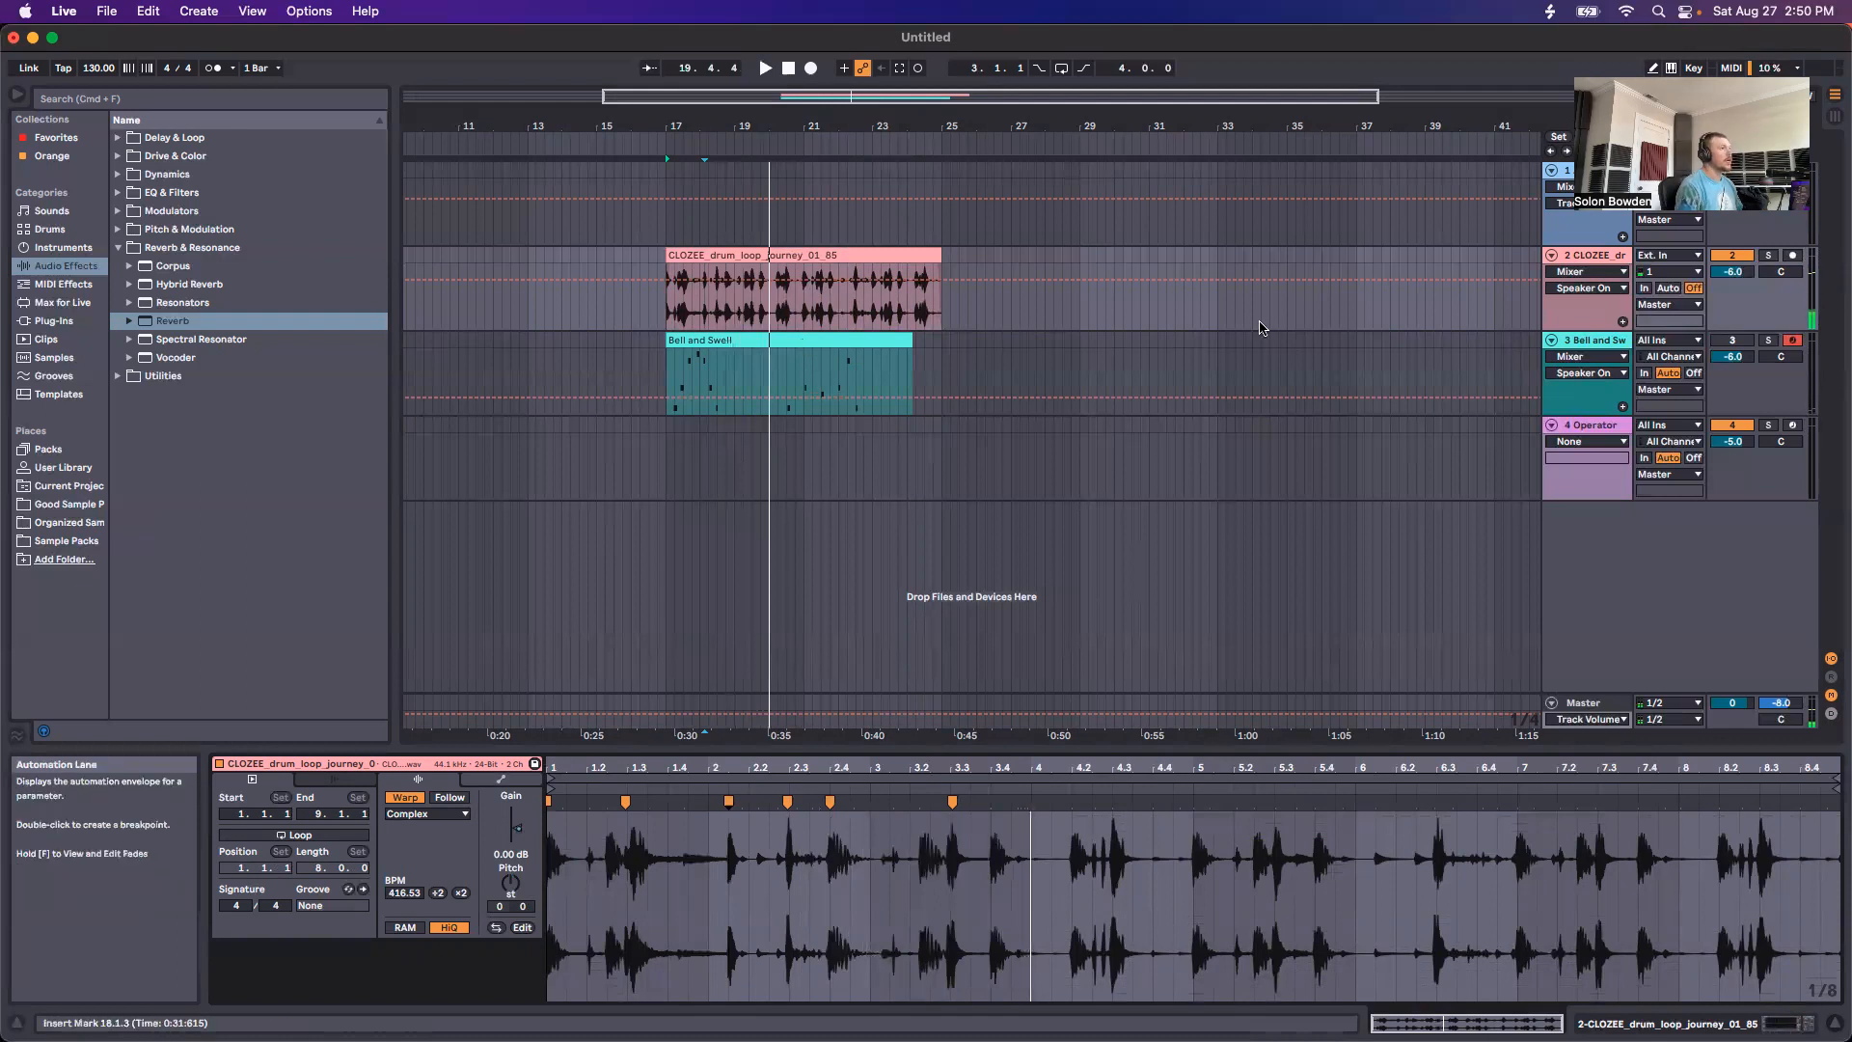
Step: Open the Bell and Swell clip's notes, try selecting a group in the first two bars, and place the insert marker at bar 3
click(797, 339)
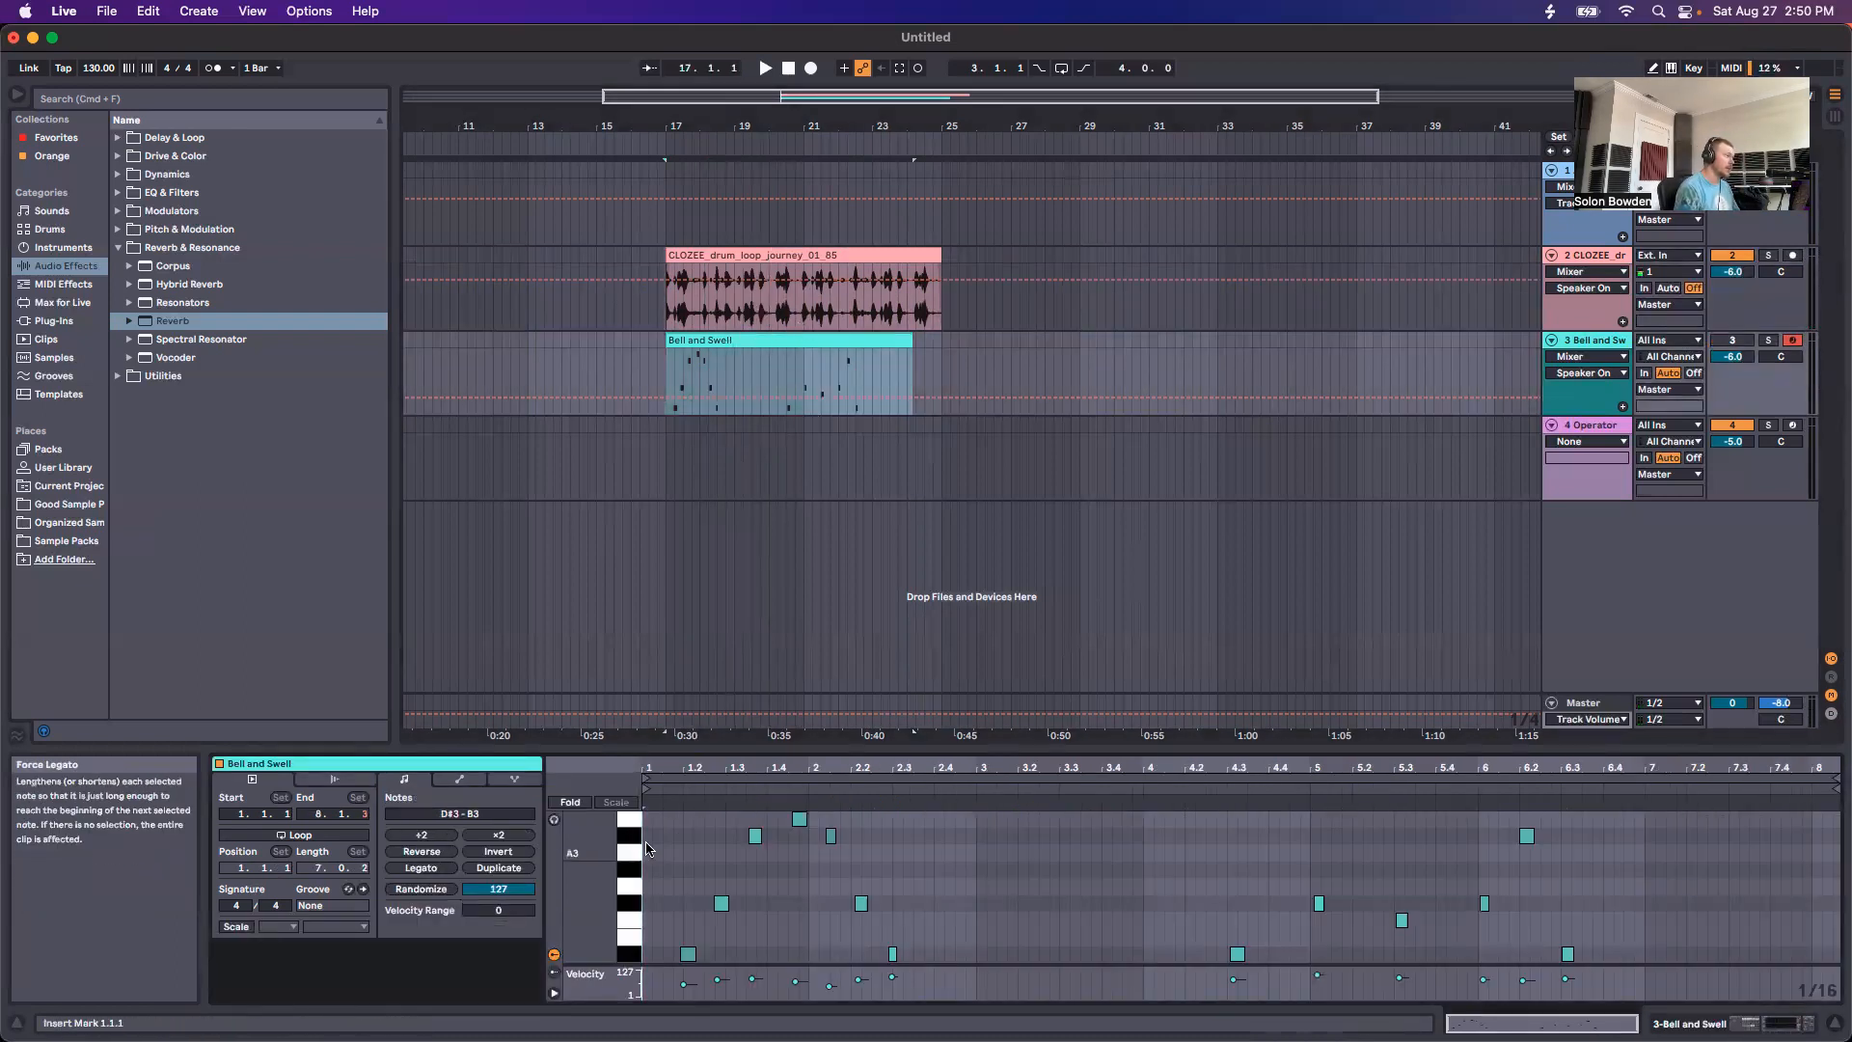
click(653, 880)
mouse_move(666, 812)
mouse_down()
mouse_move(926, 933)
mouse_move(687, 828)
mouse_up()
click(923, 922)
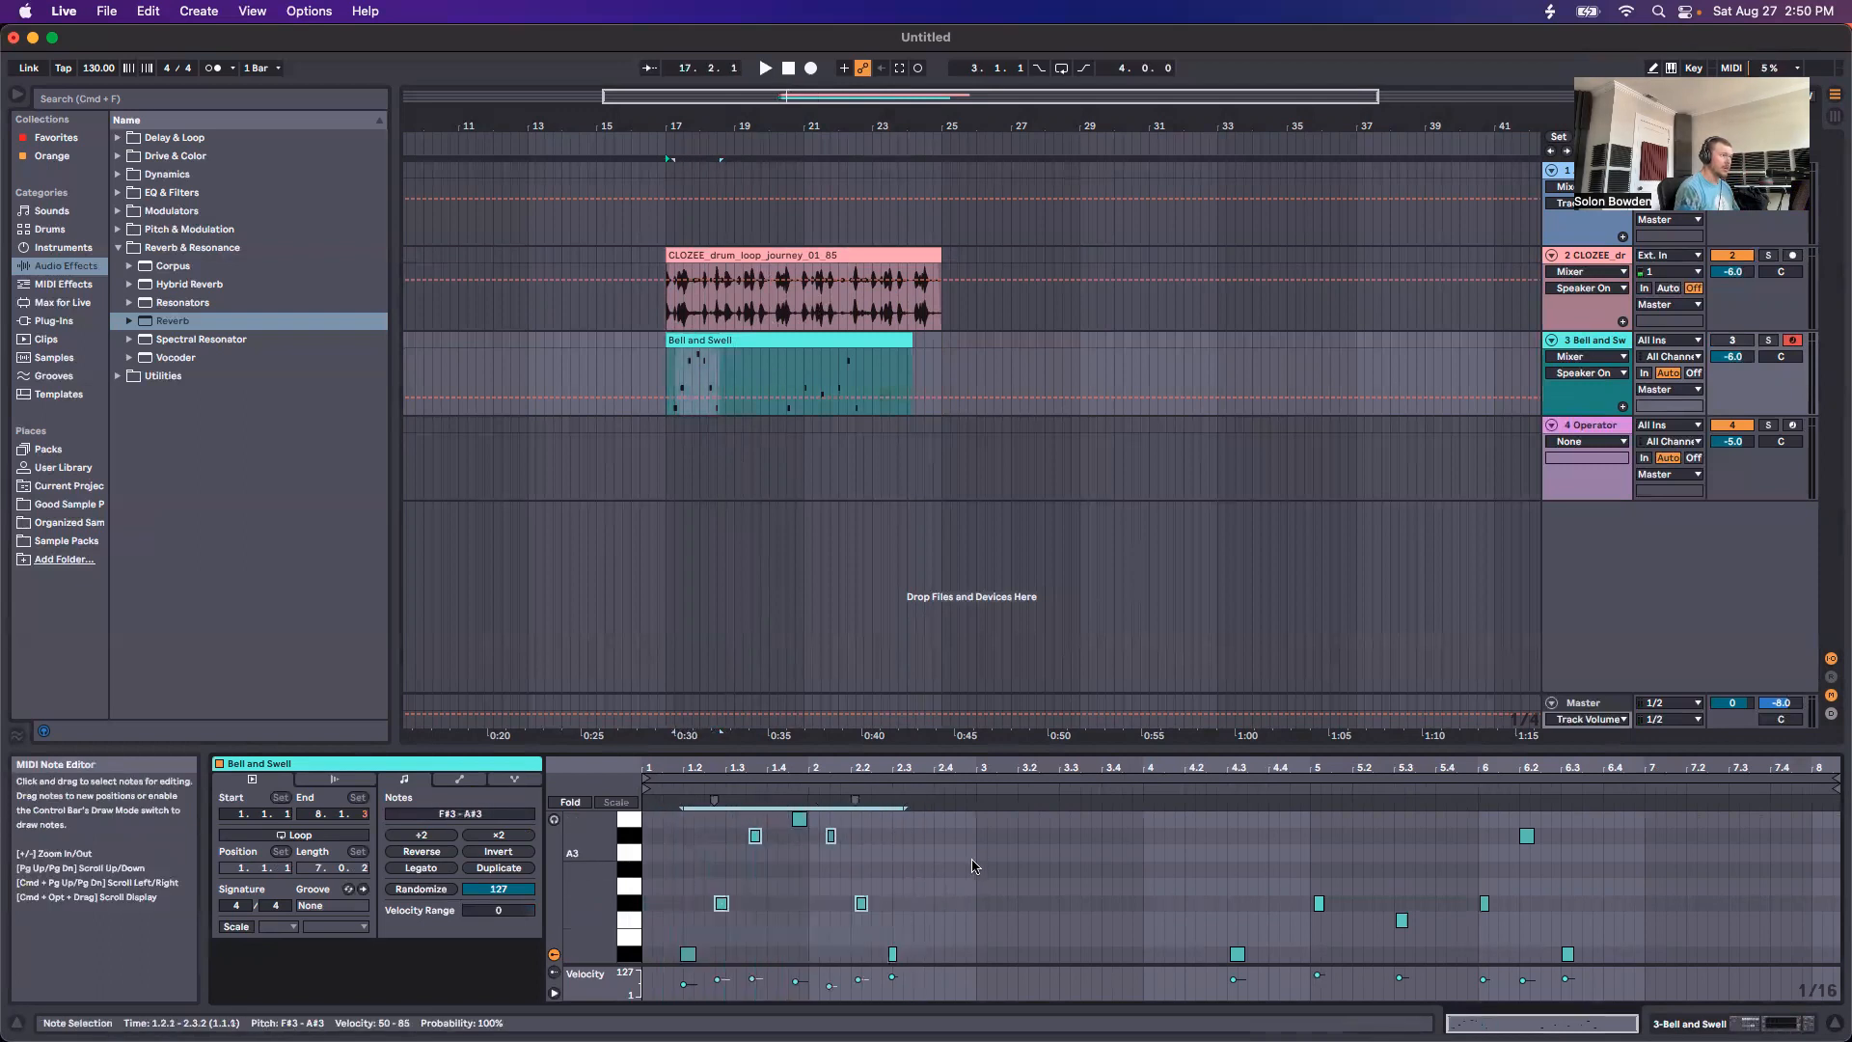
click(978, 855)
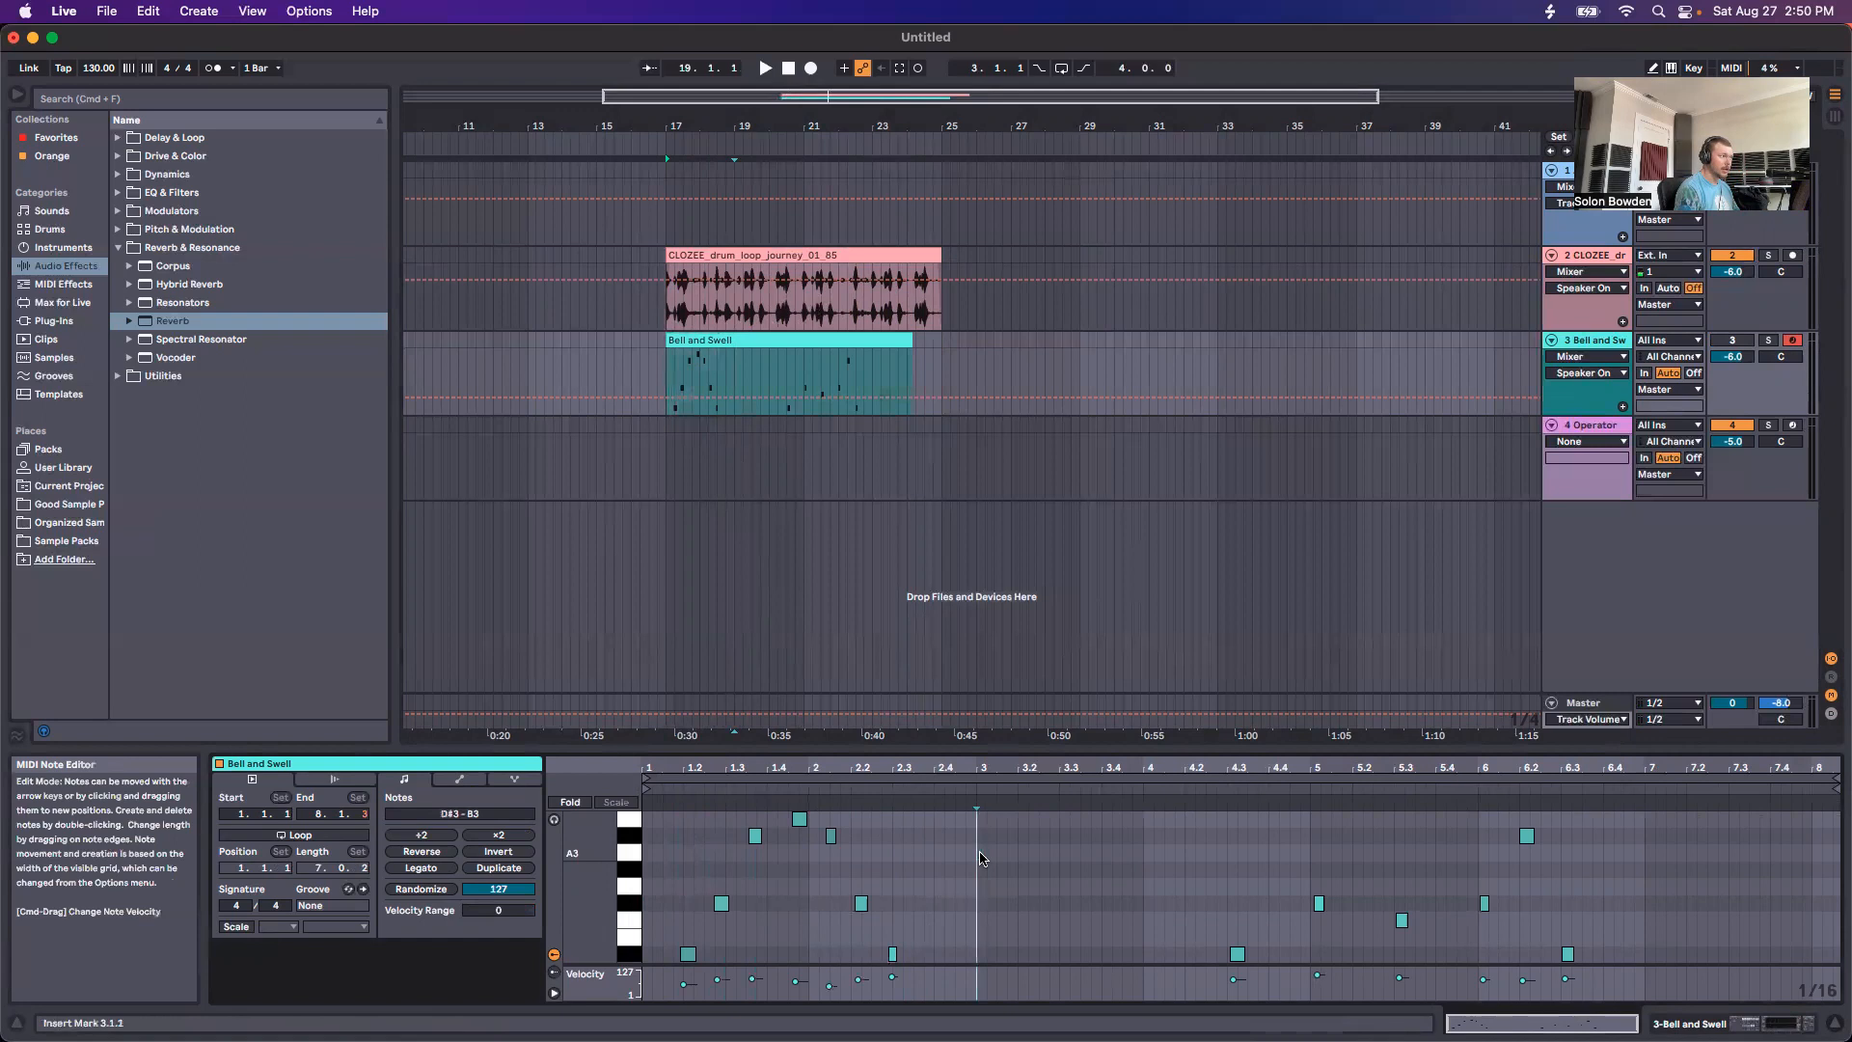
Step: In Draw Mode, draw sixteenth notes on A3 at bar 3 and A#3 shortly after, plus a run of A3 sixteenths from 3.2.4
key(b)
click(981, 853)
click(1001, 835)
drag(1054, 853, 1160, 843)
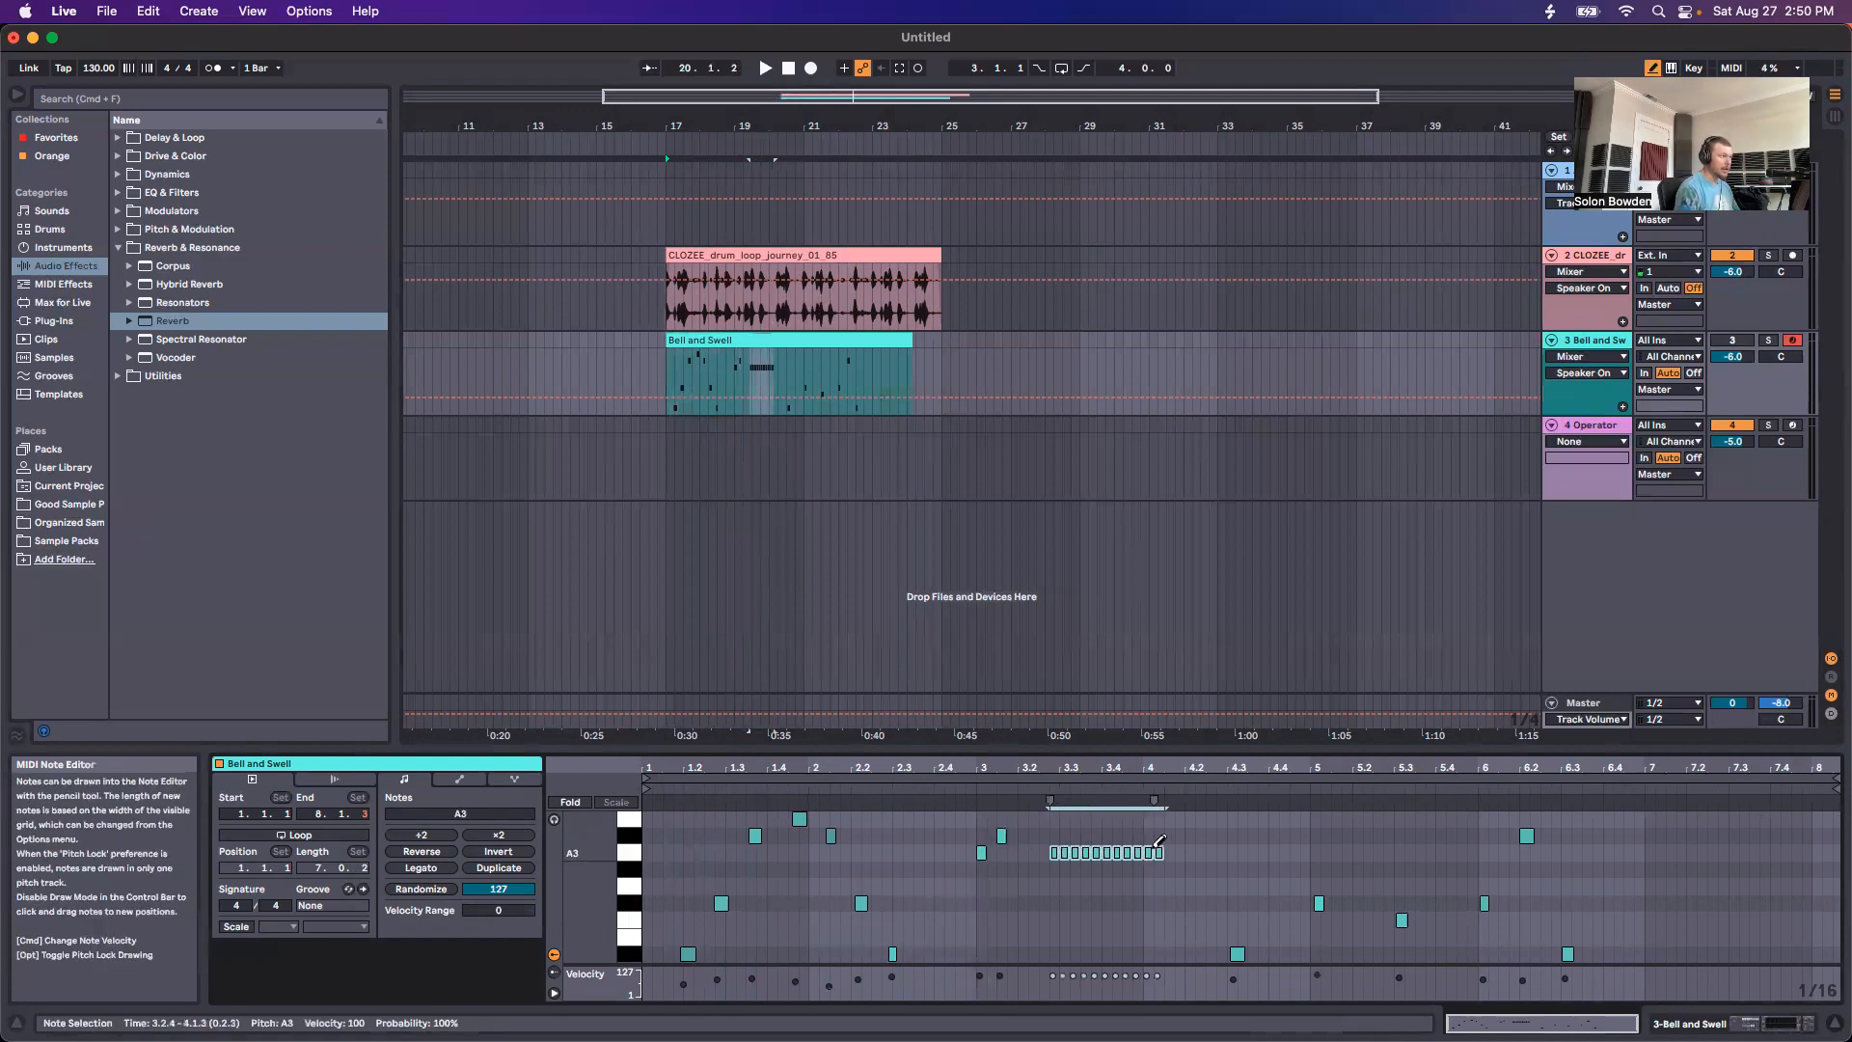
Step: Set the note editor's adaptive grid to Wide and draw one-bar A#3 notes from bar 4 through bar 6
right_click(1204, 865)
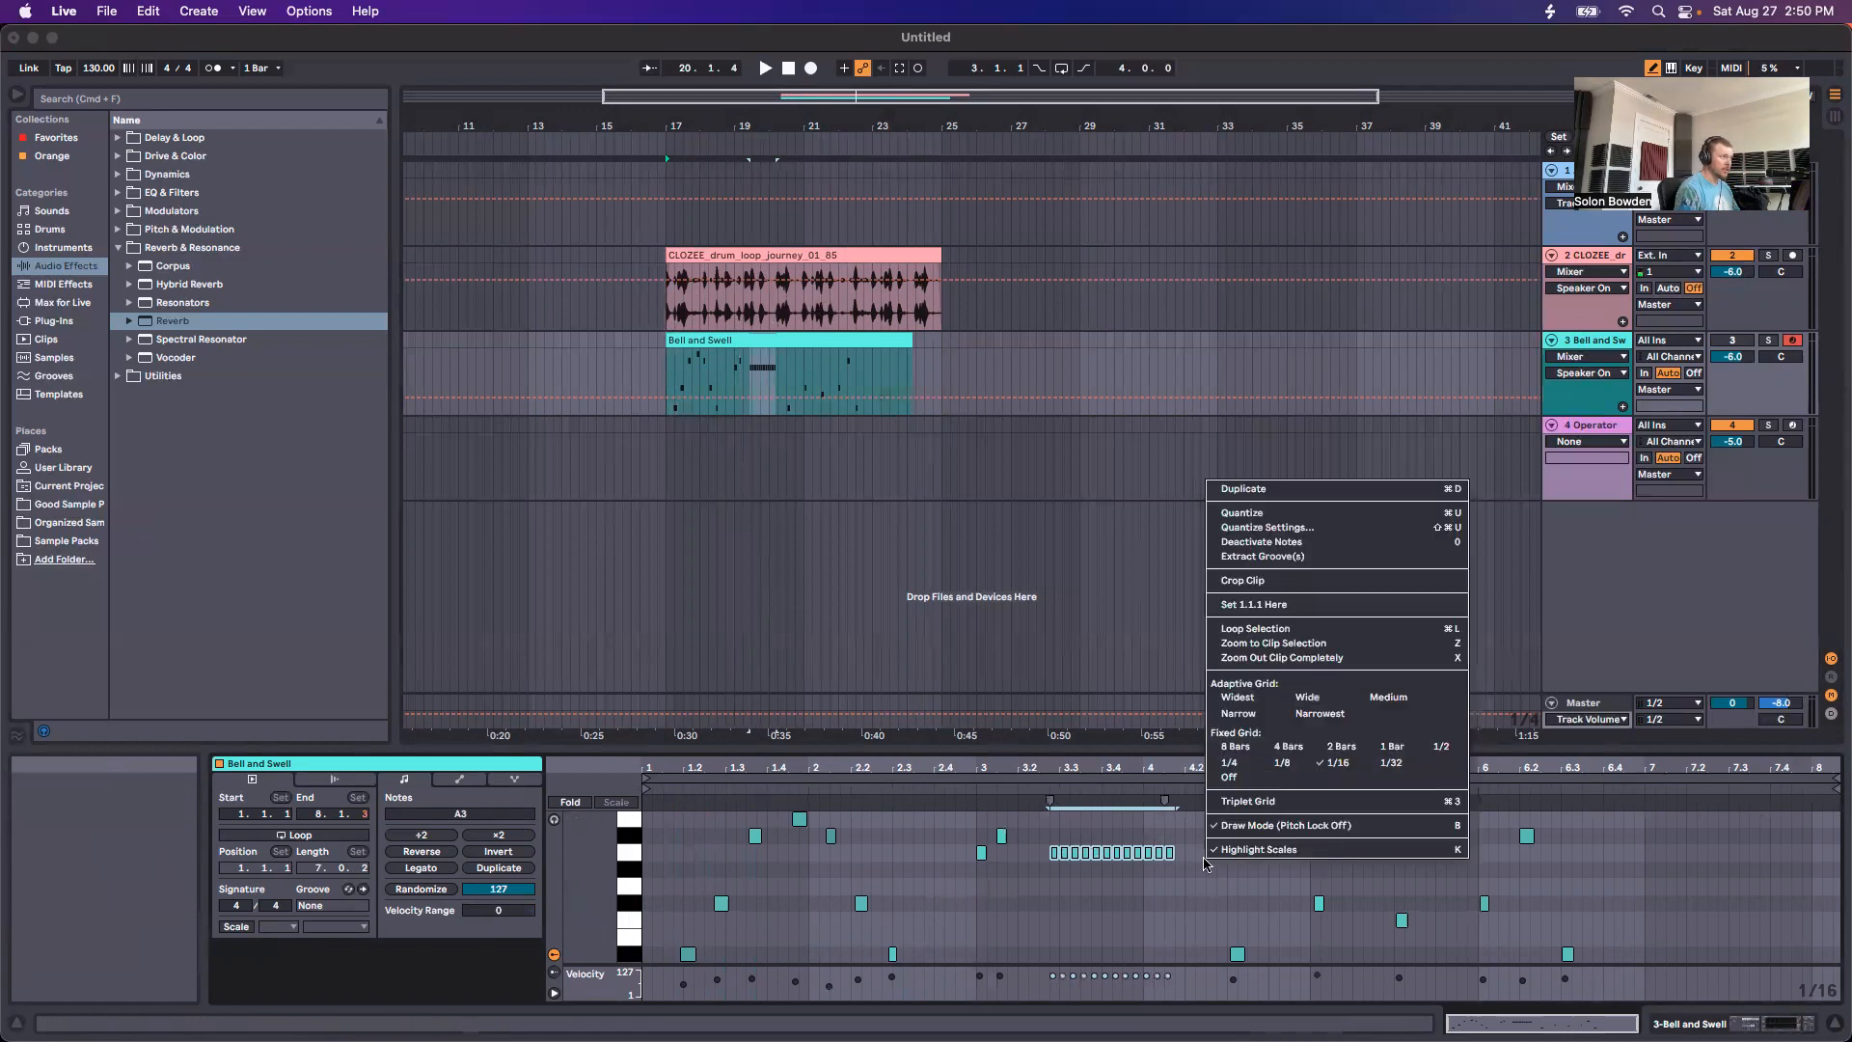
click(1307, 696)
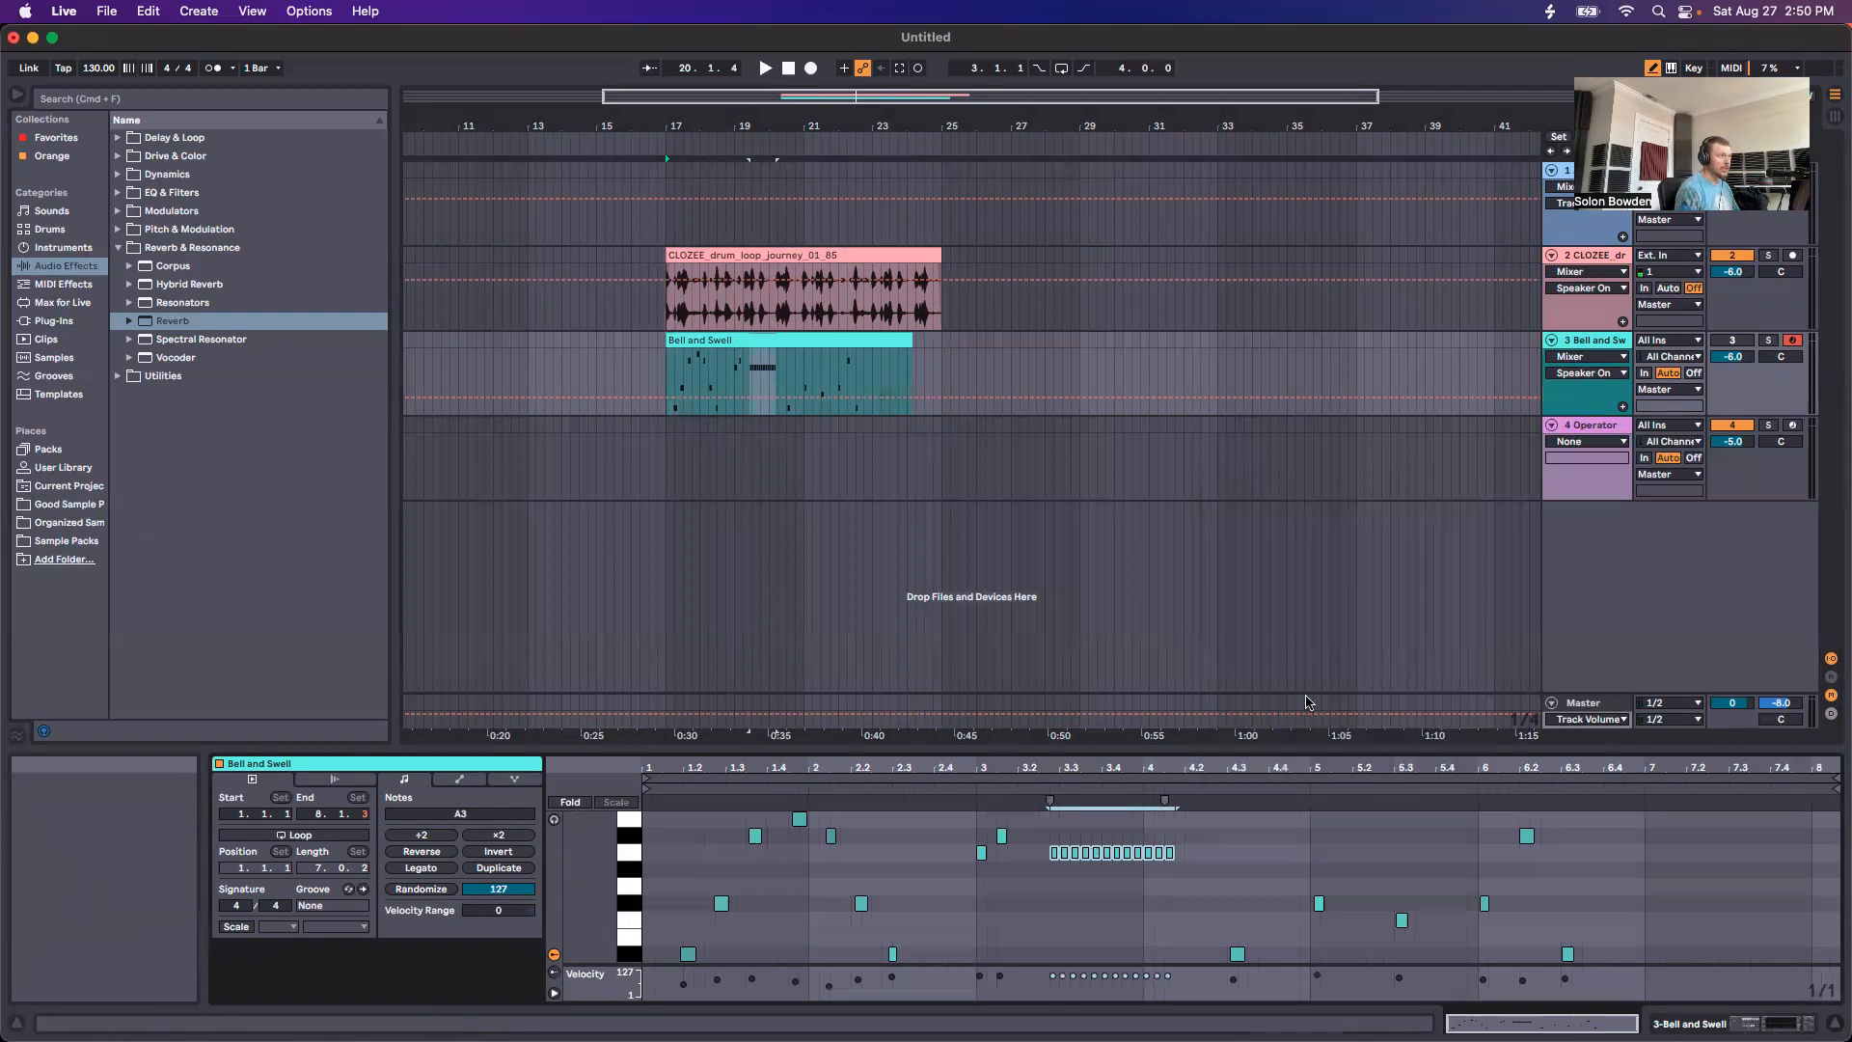
drag(1206, 835, 1604, 827)
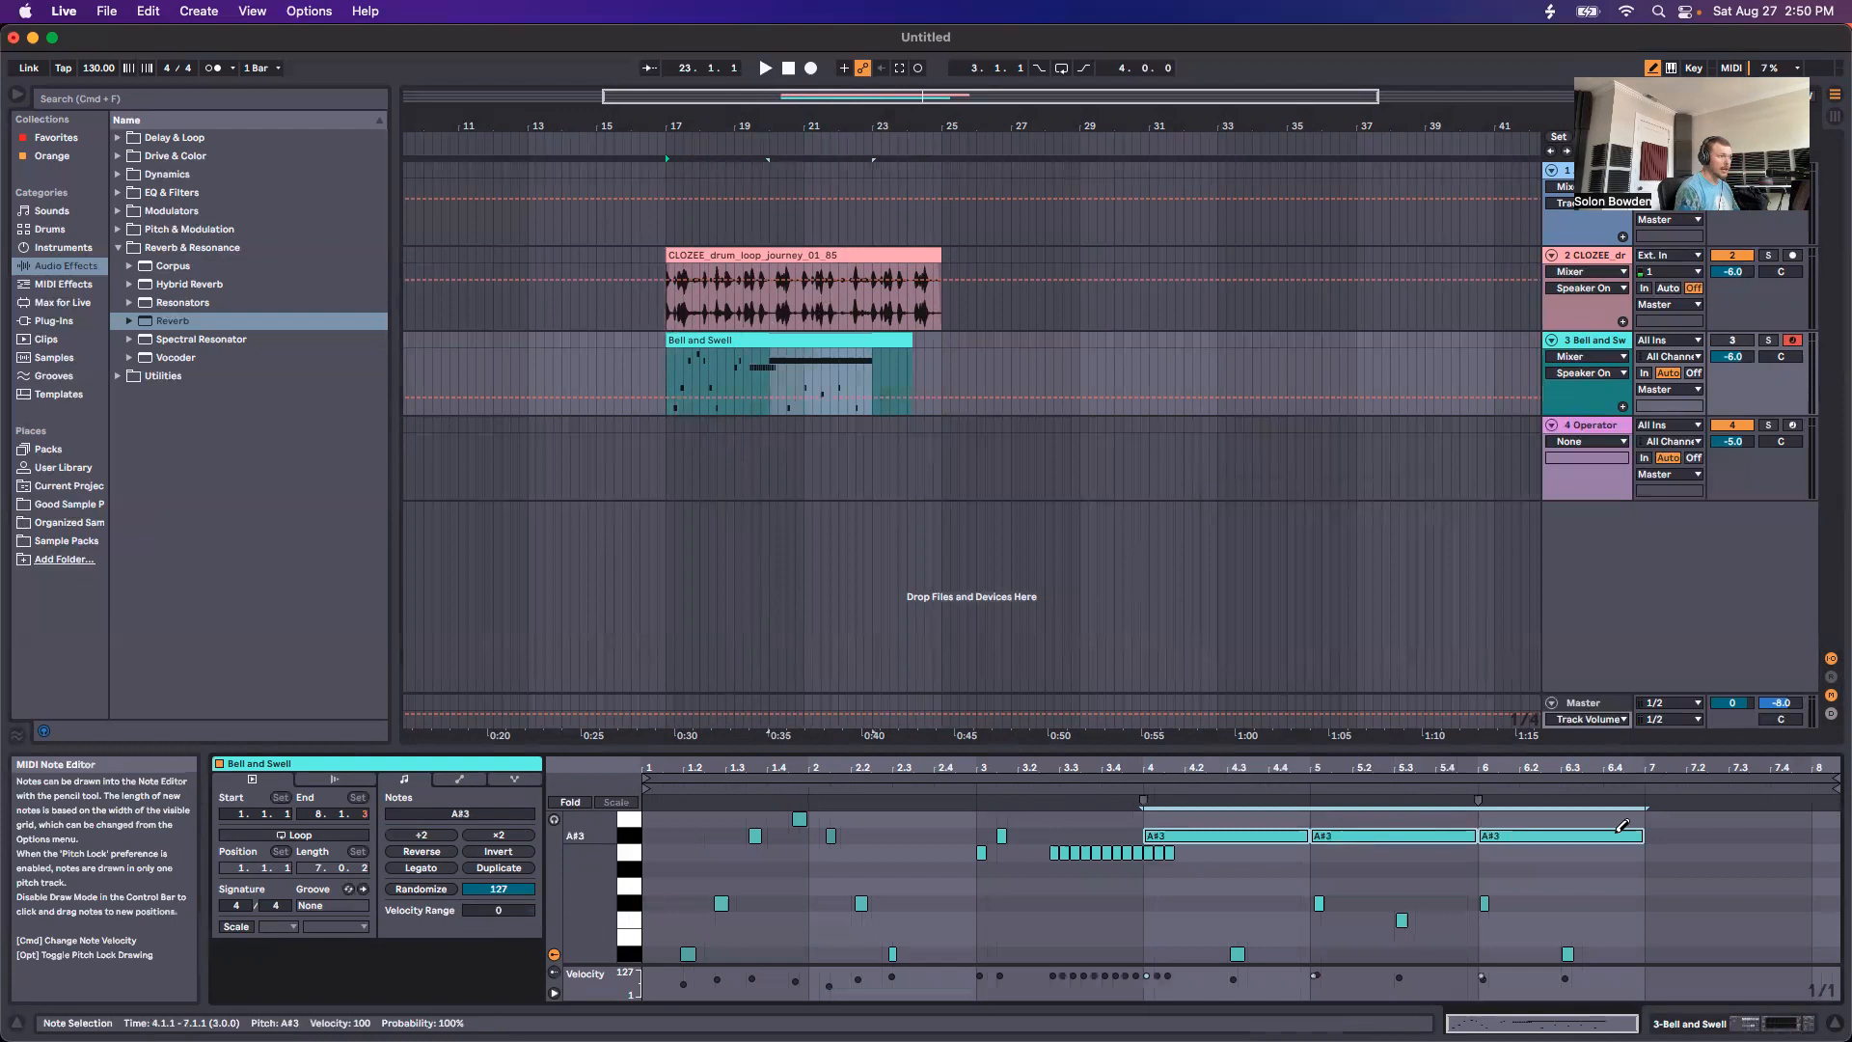
Step: Undo the notes drawn in the Bell and Swell clip
key(super+z)
key(super+z)
key(super+z)
key(super+z)
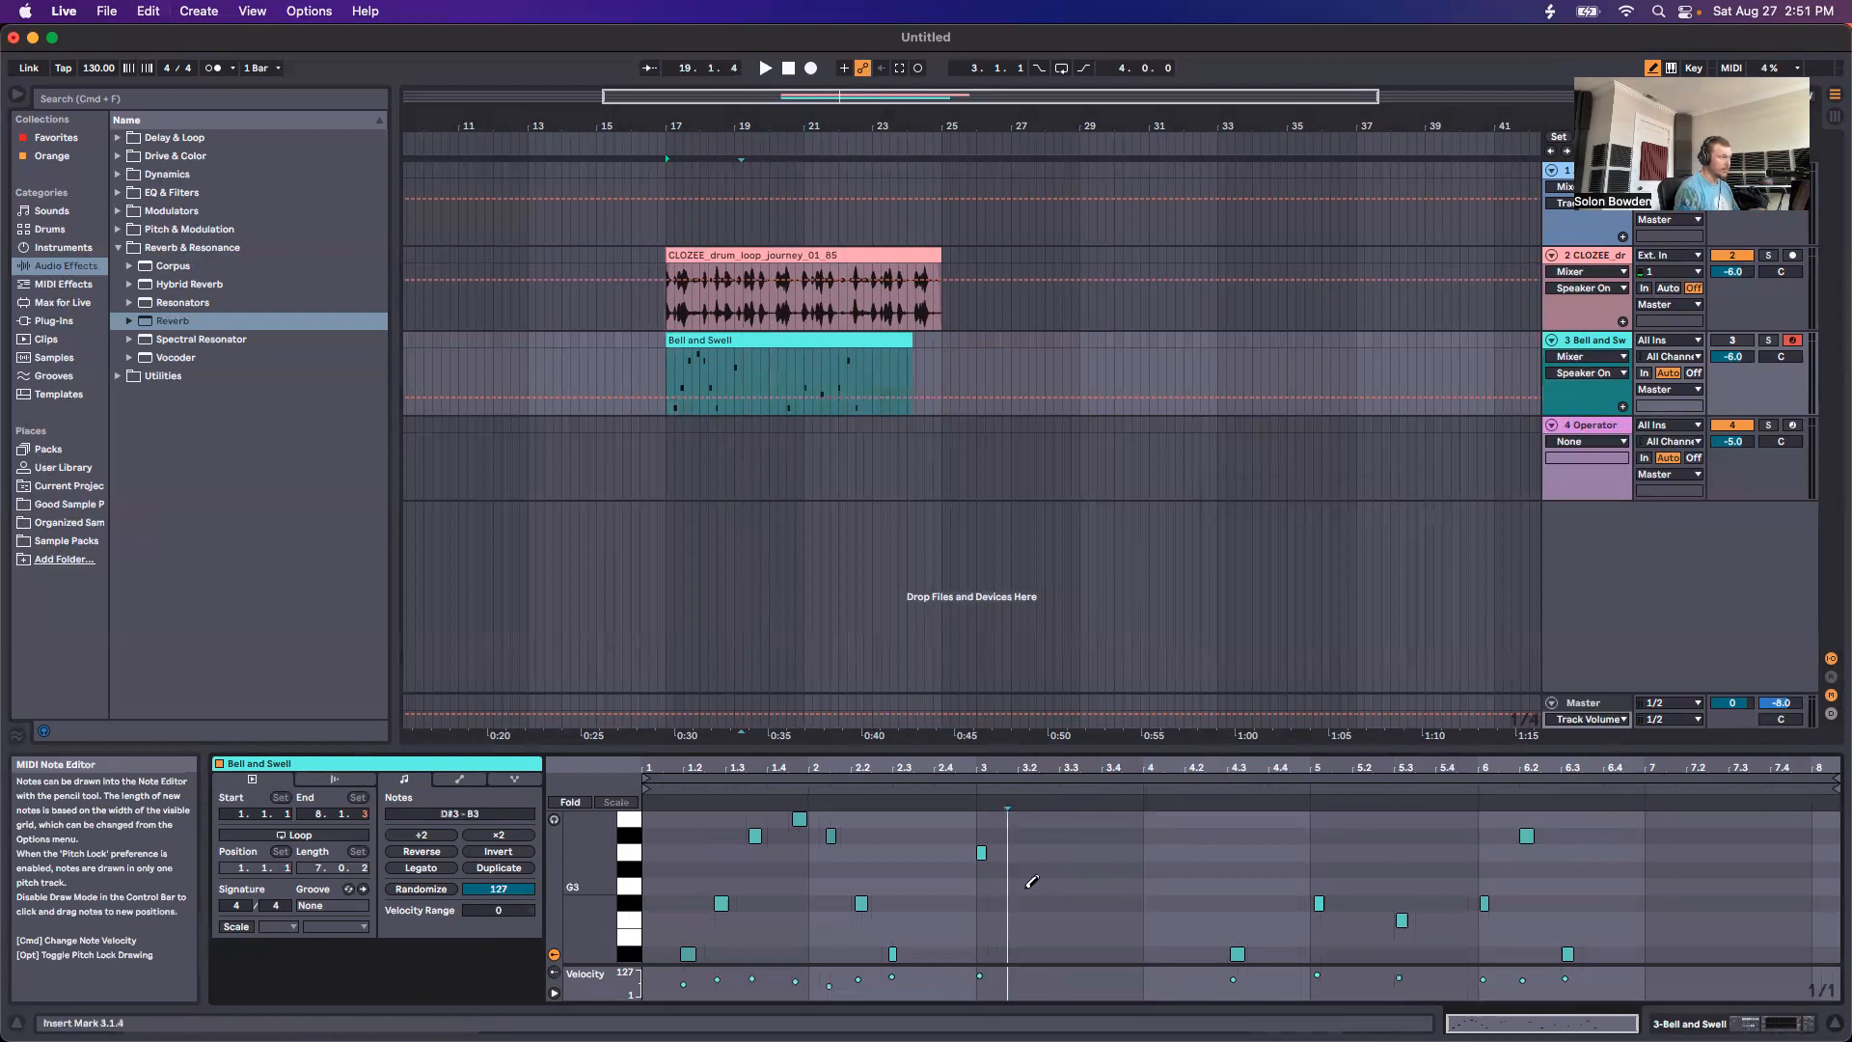
Step: Set the note editor to a fixed 1/8 grid and turn off Draw Mode
right_click(1031, 881)
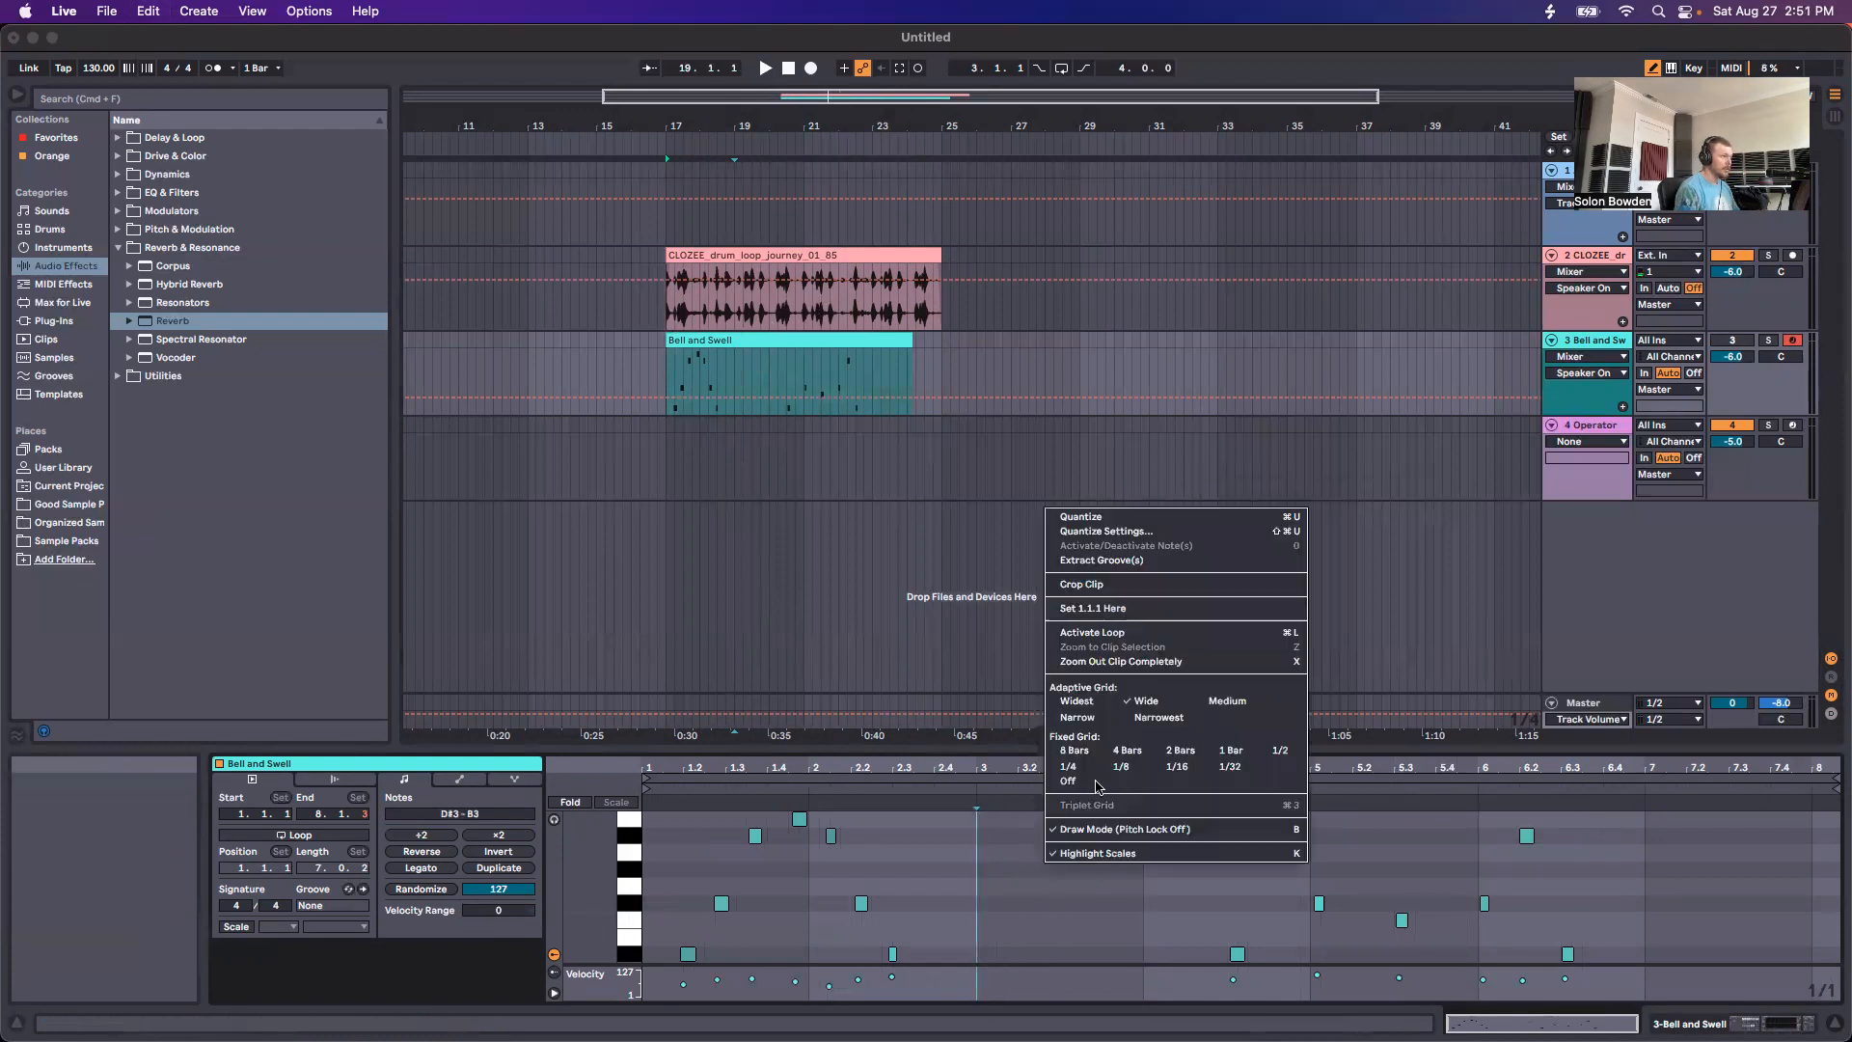
click(1059, 744)
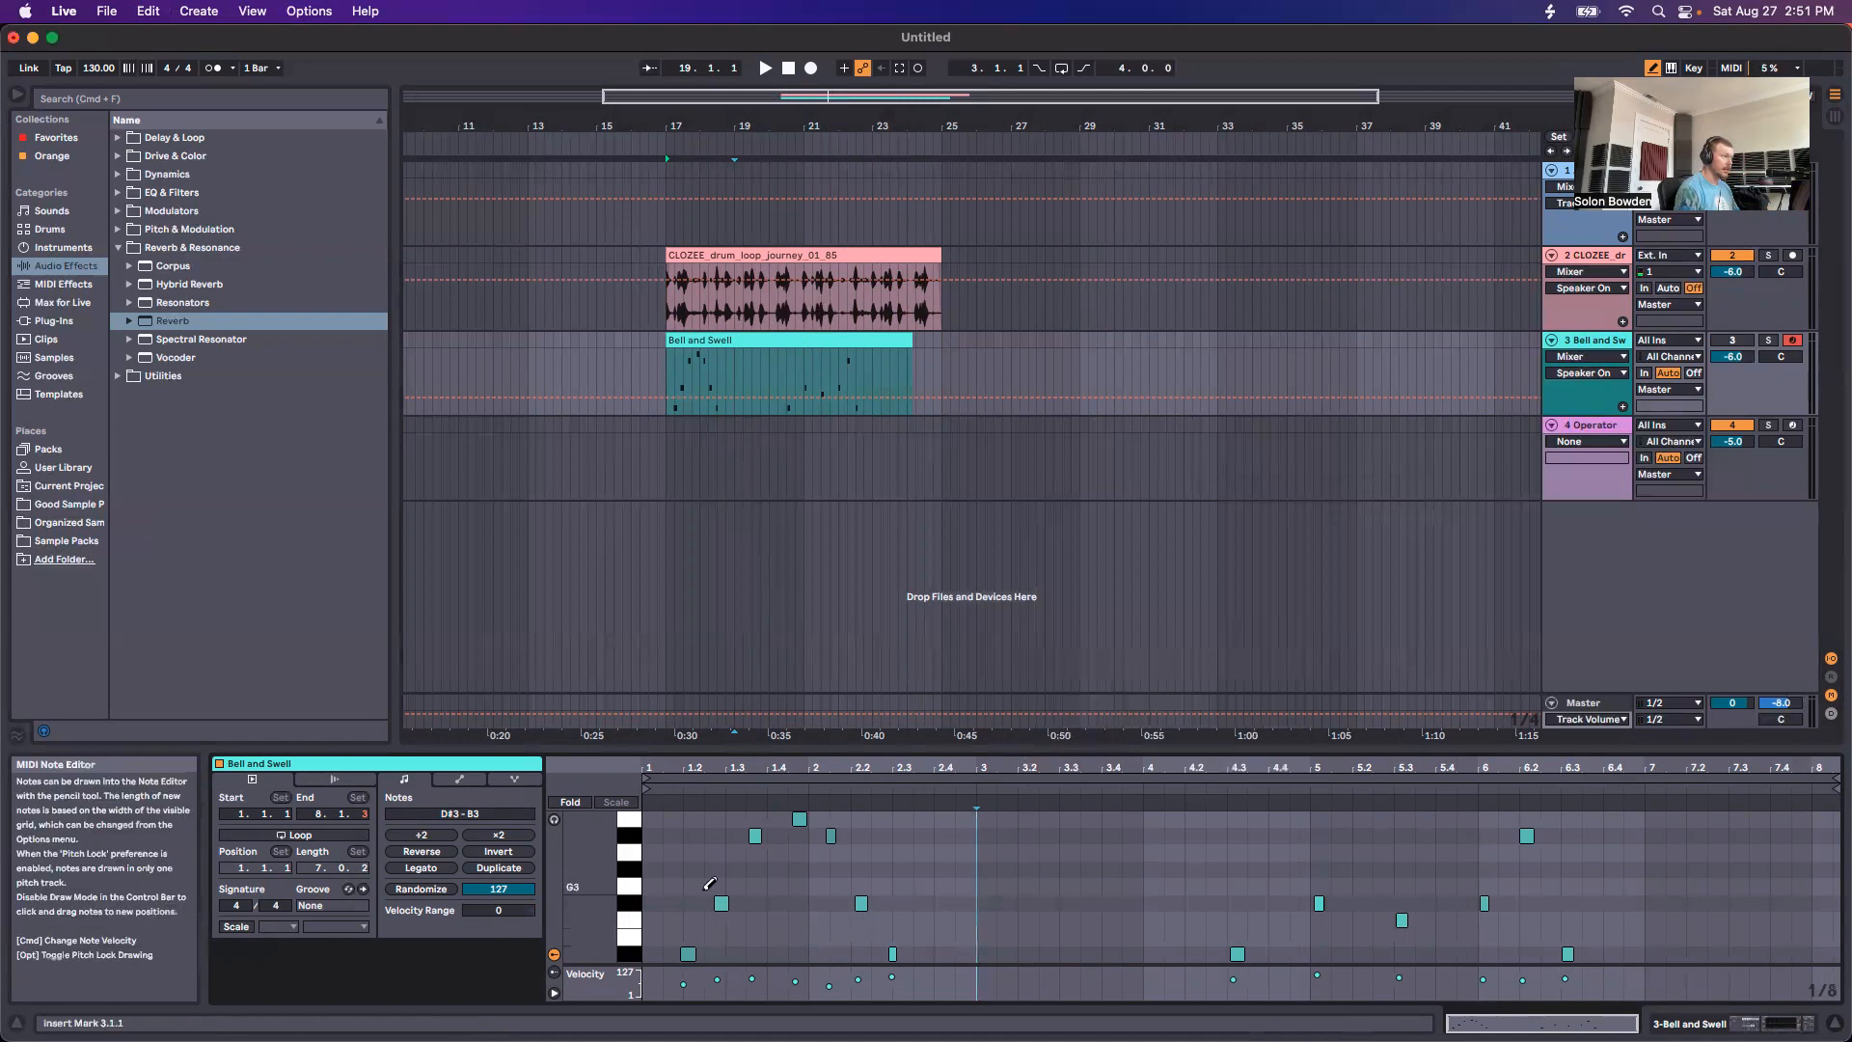
key(b)
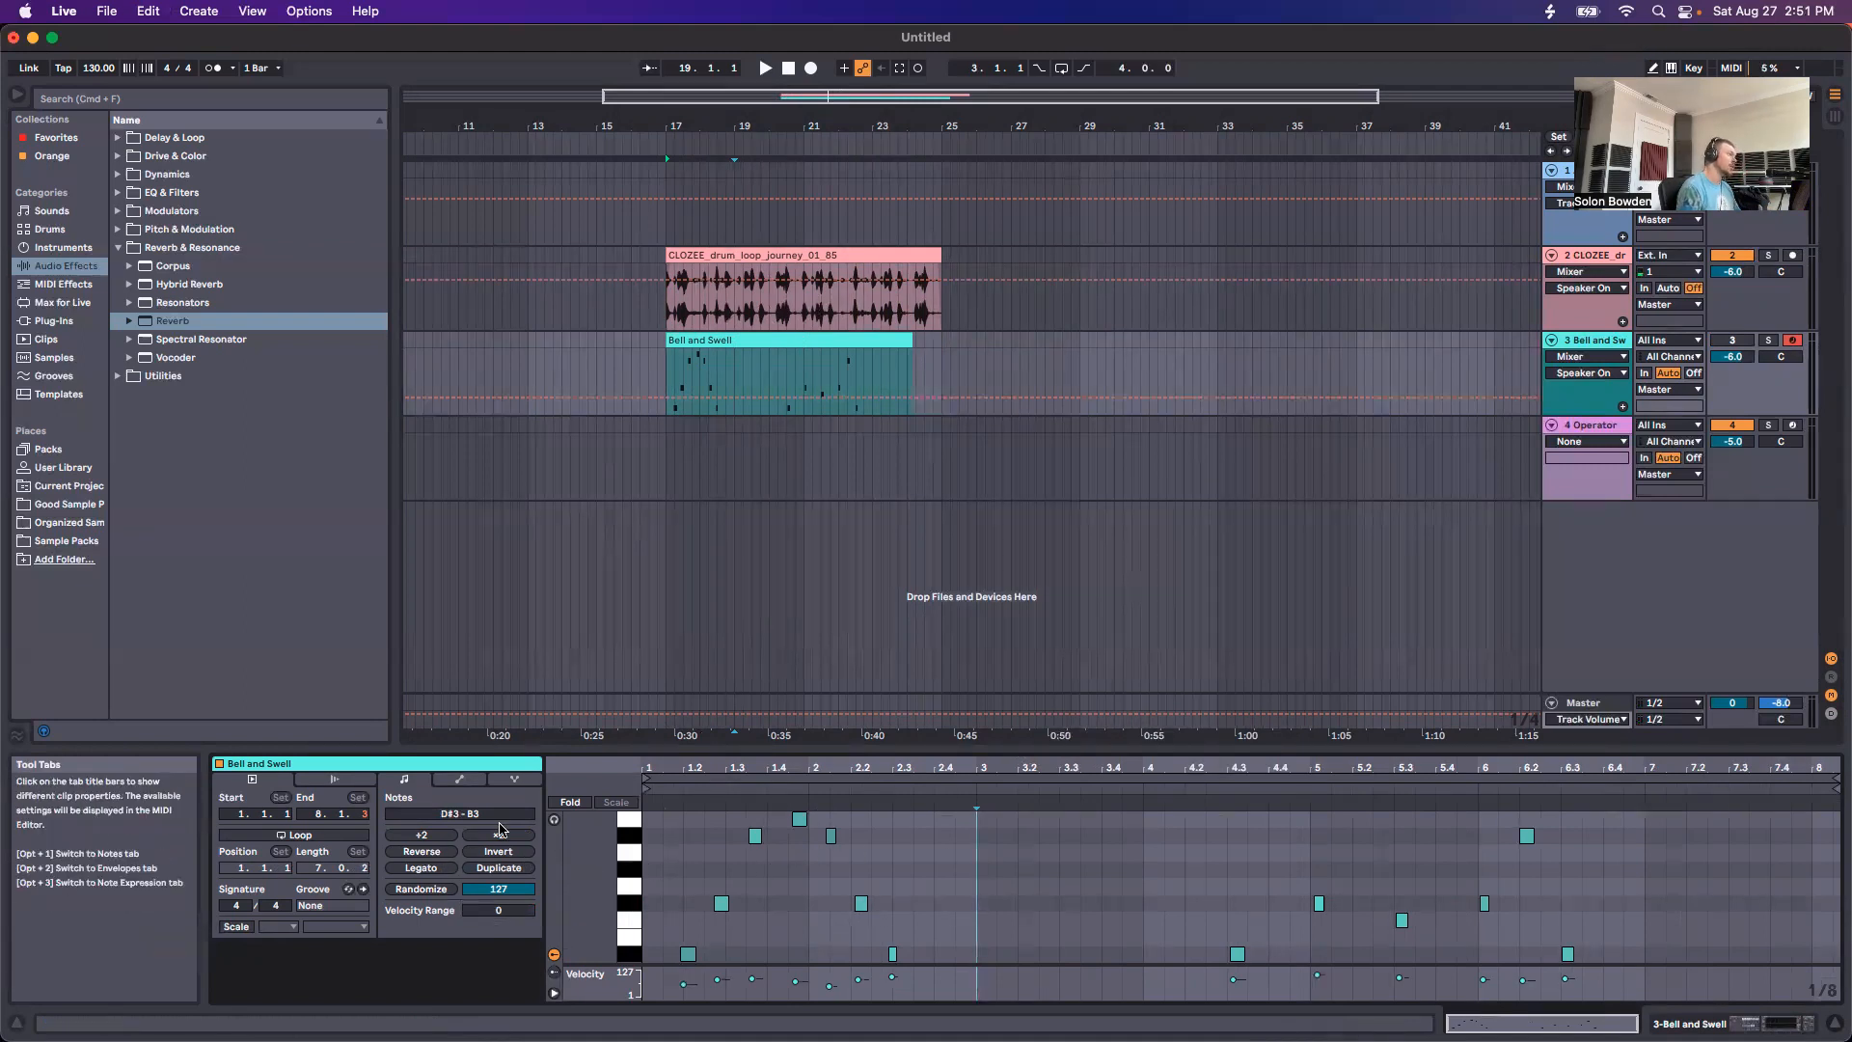
Step: Try double and half tempo on the two F#3 notes in bars 1 and 2, and return them to their original timing
drag(688, 892, 926, 926)
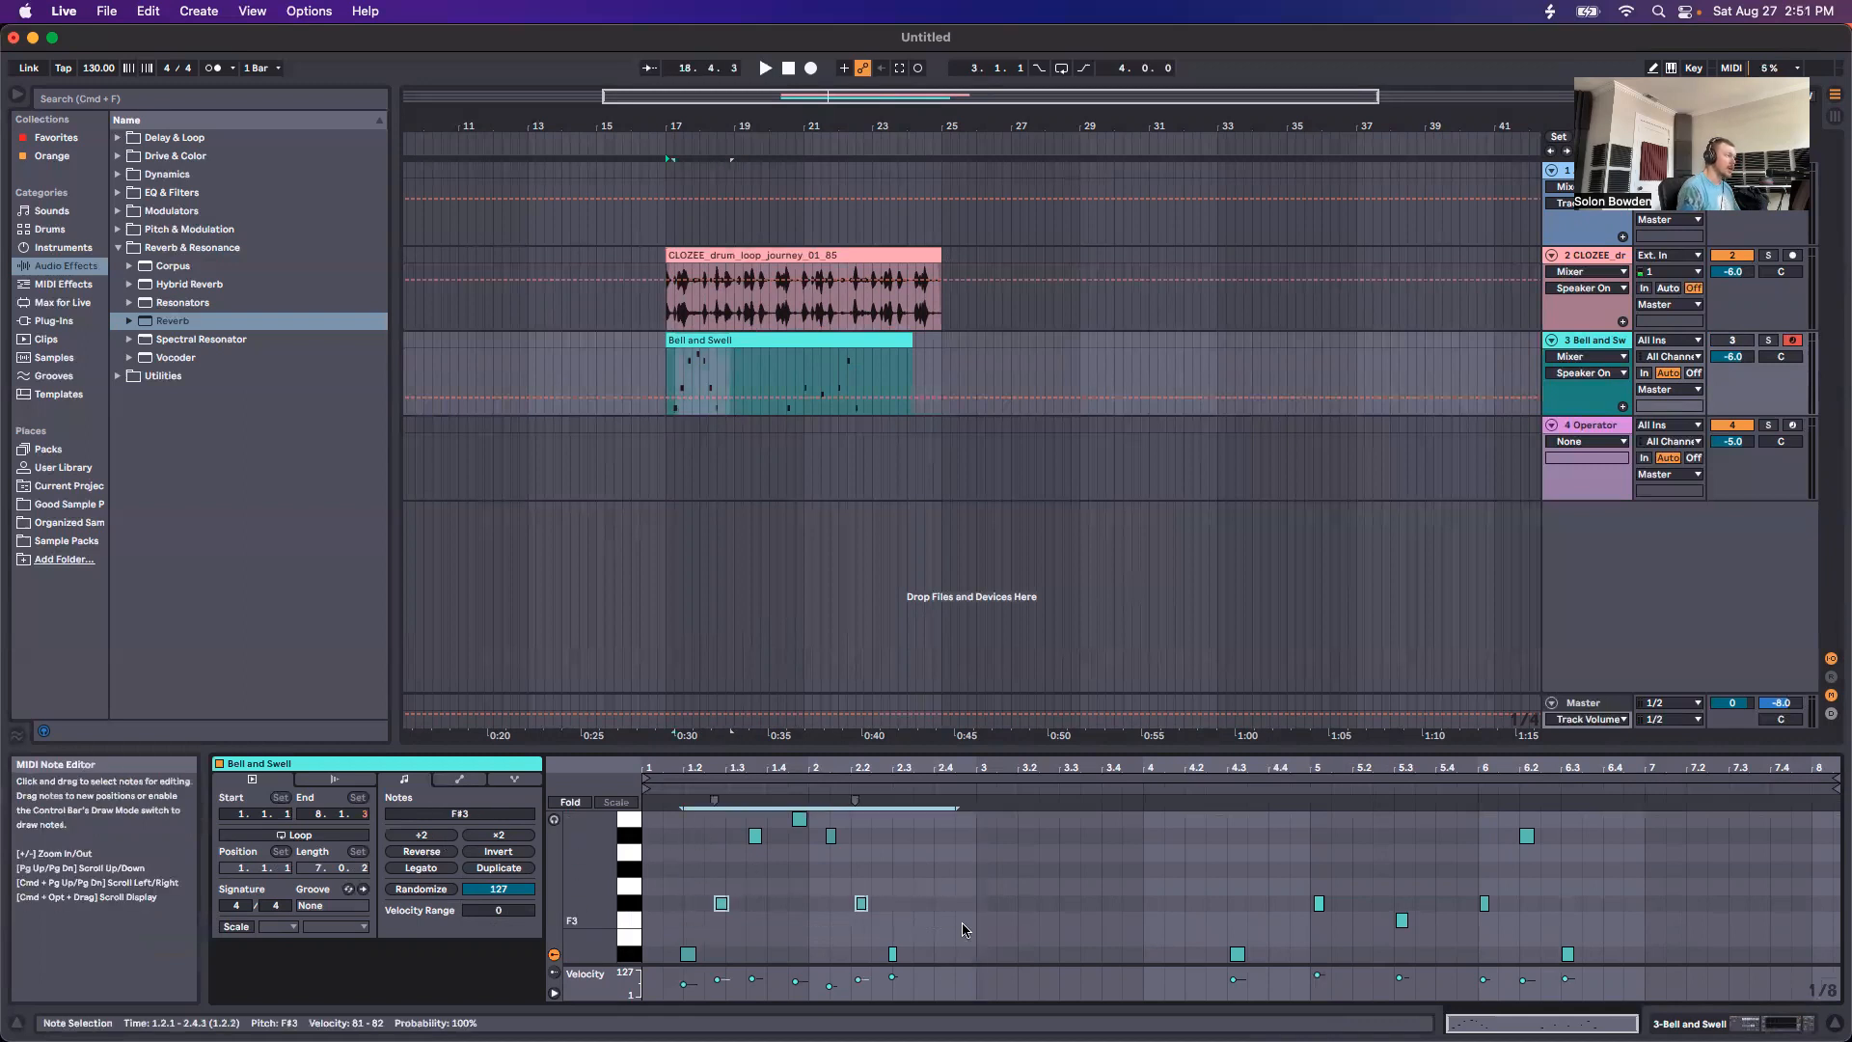
click(417, 836)
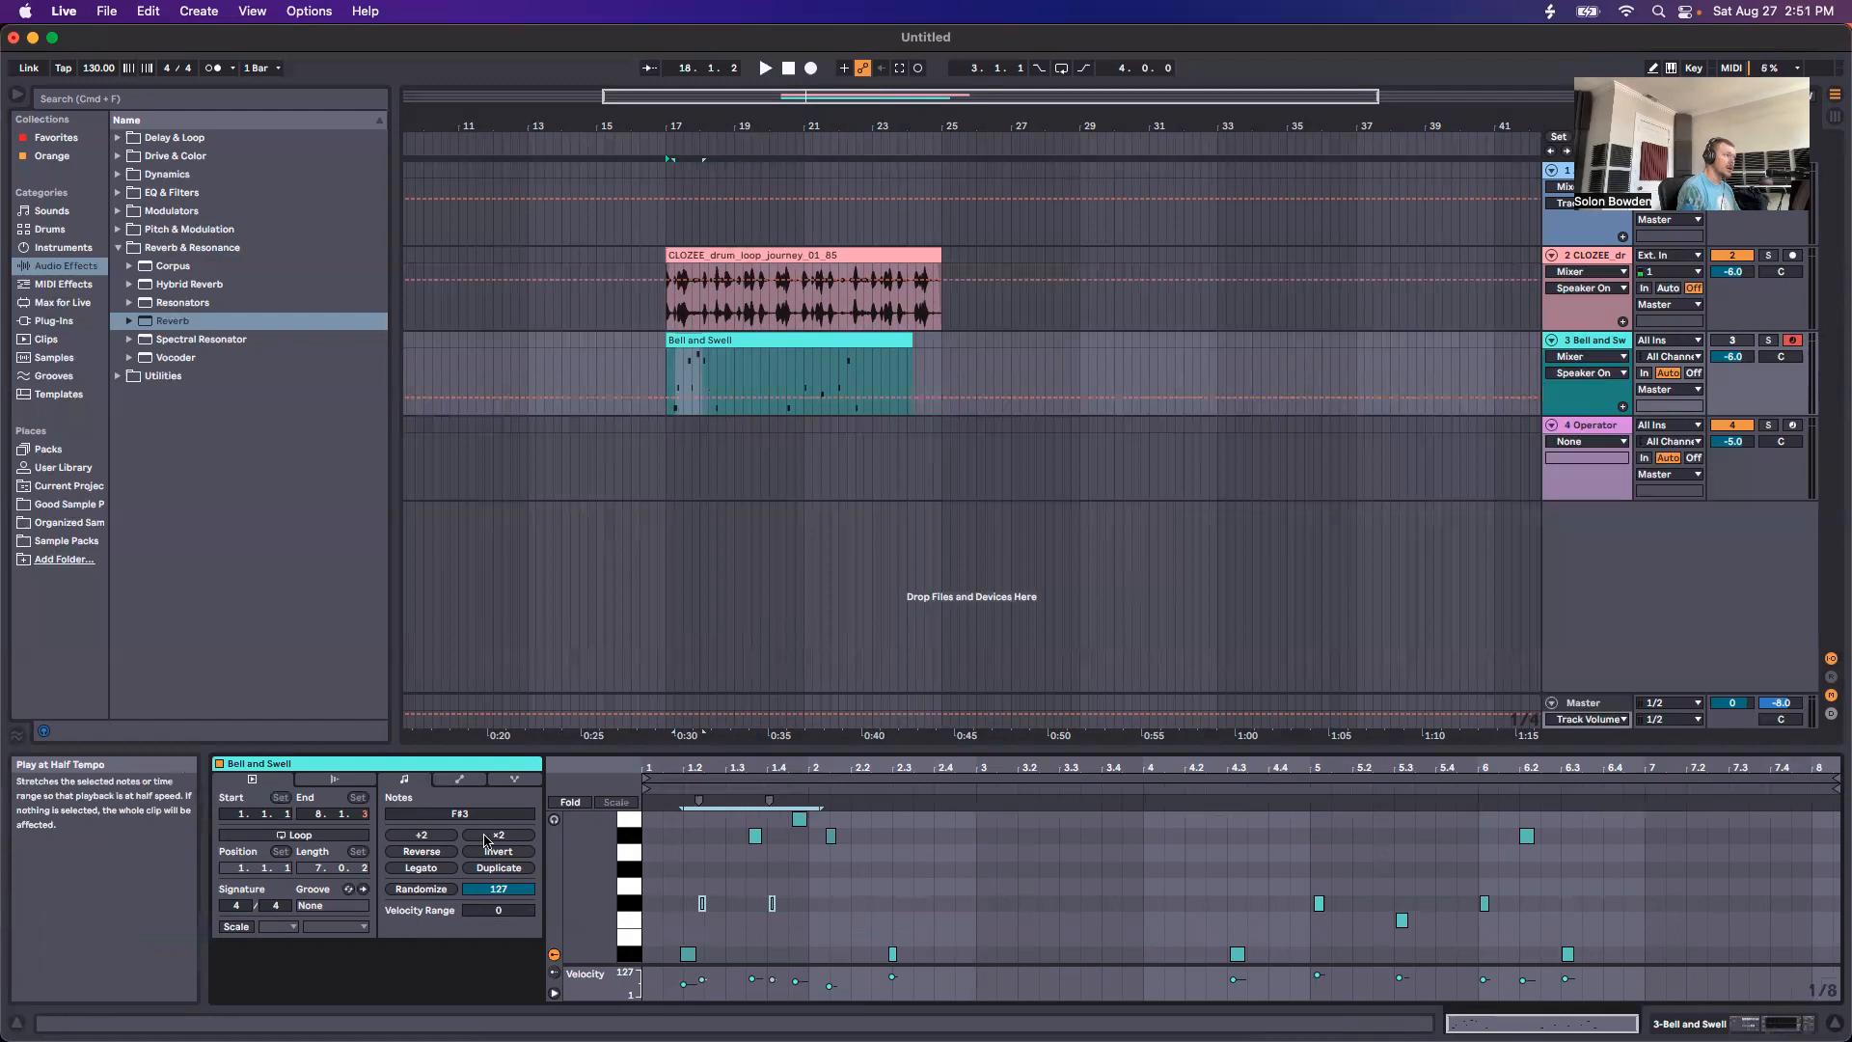
click(487, 835)
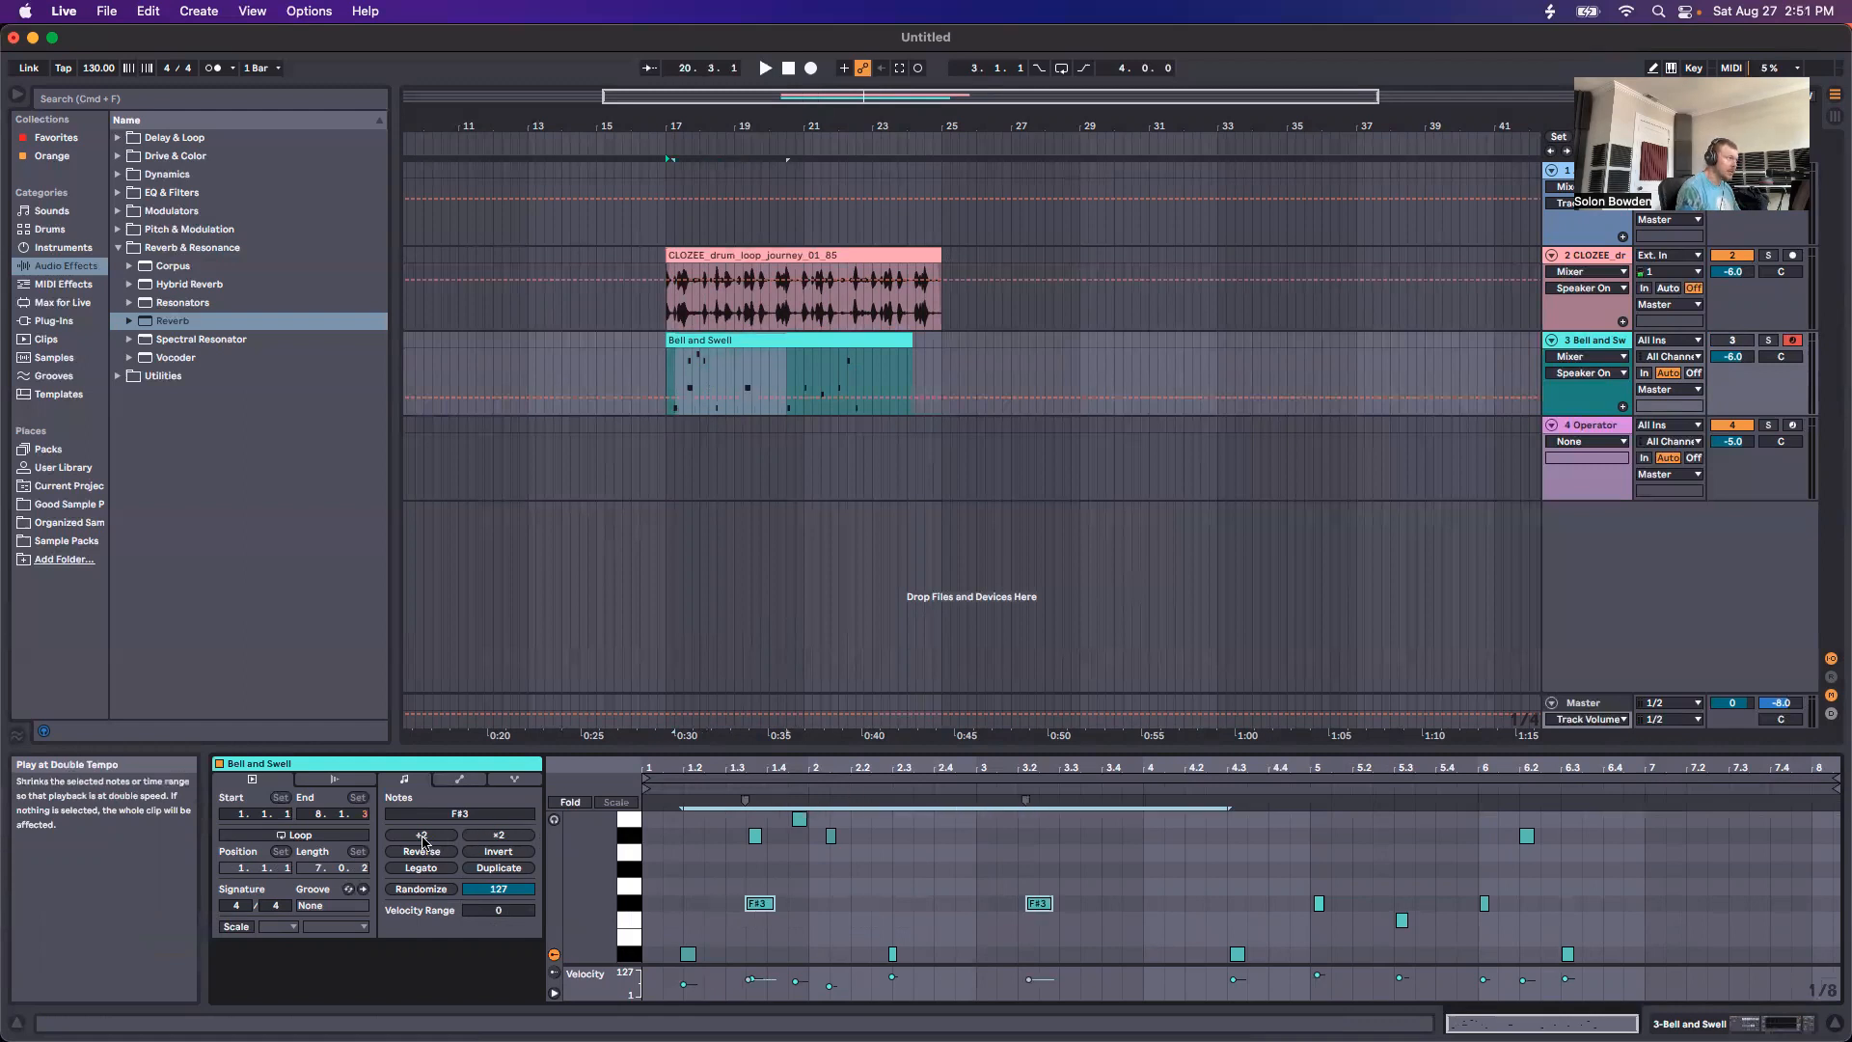
click(422, 837)
click(426, 837)
click(489, 836)
click(489, 836)
click(422, 835)
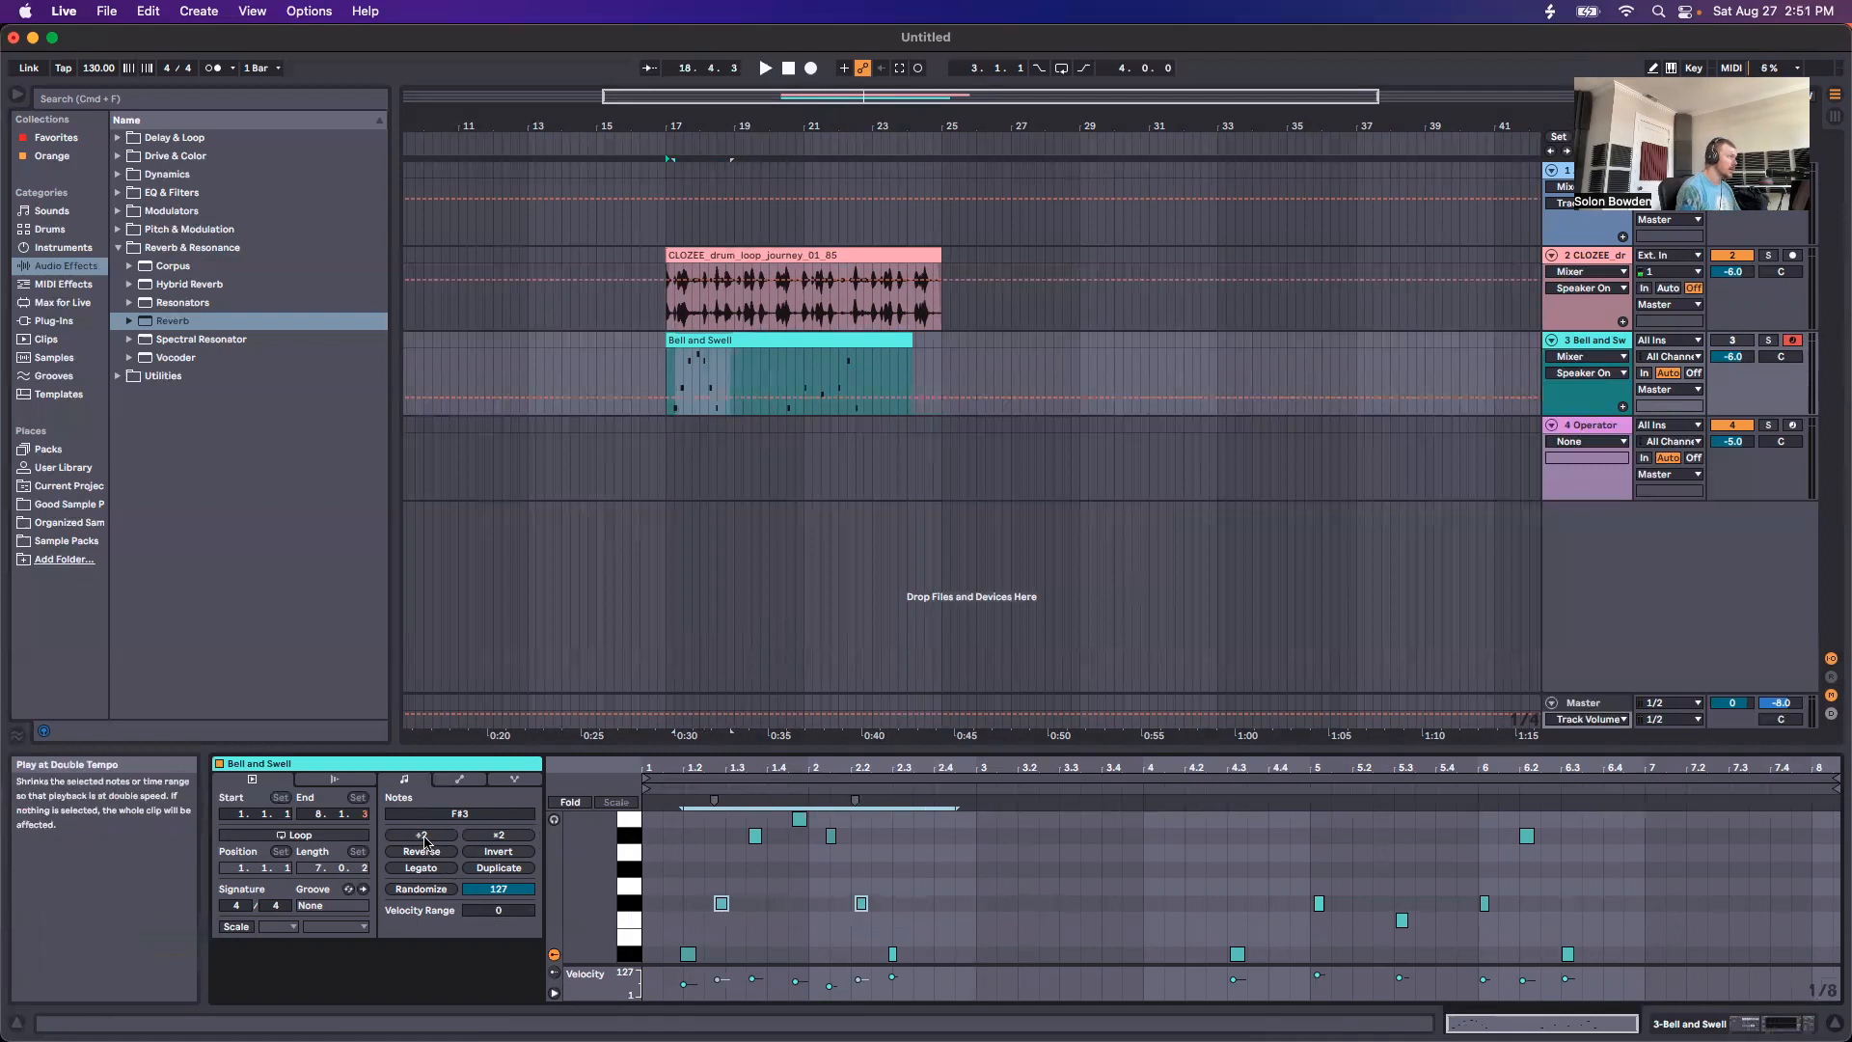
Step: Try Reverse and Legato on the three notes between beats 4.3 and 5.3, reverting each change
drag(705, 846, 873, 811)
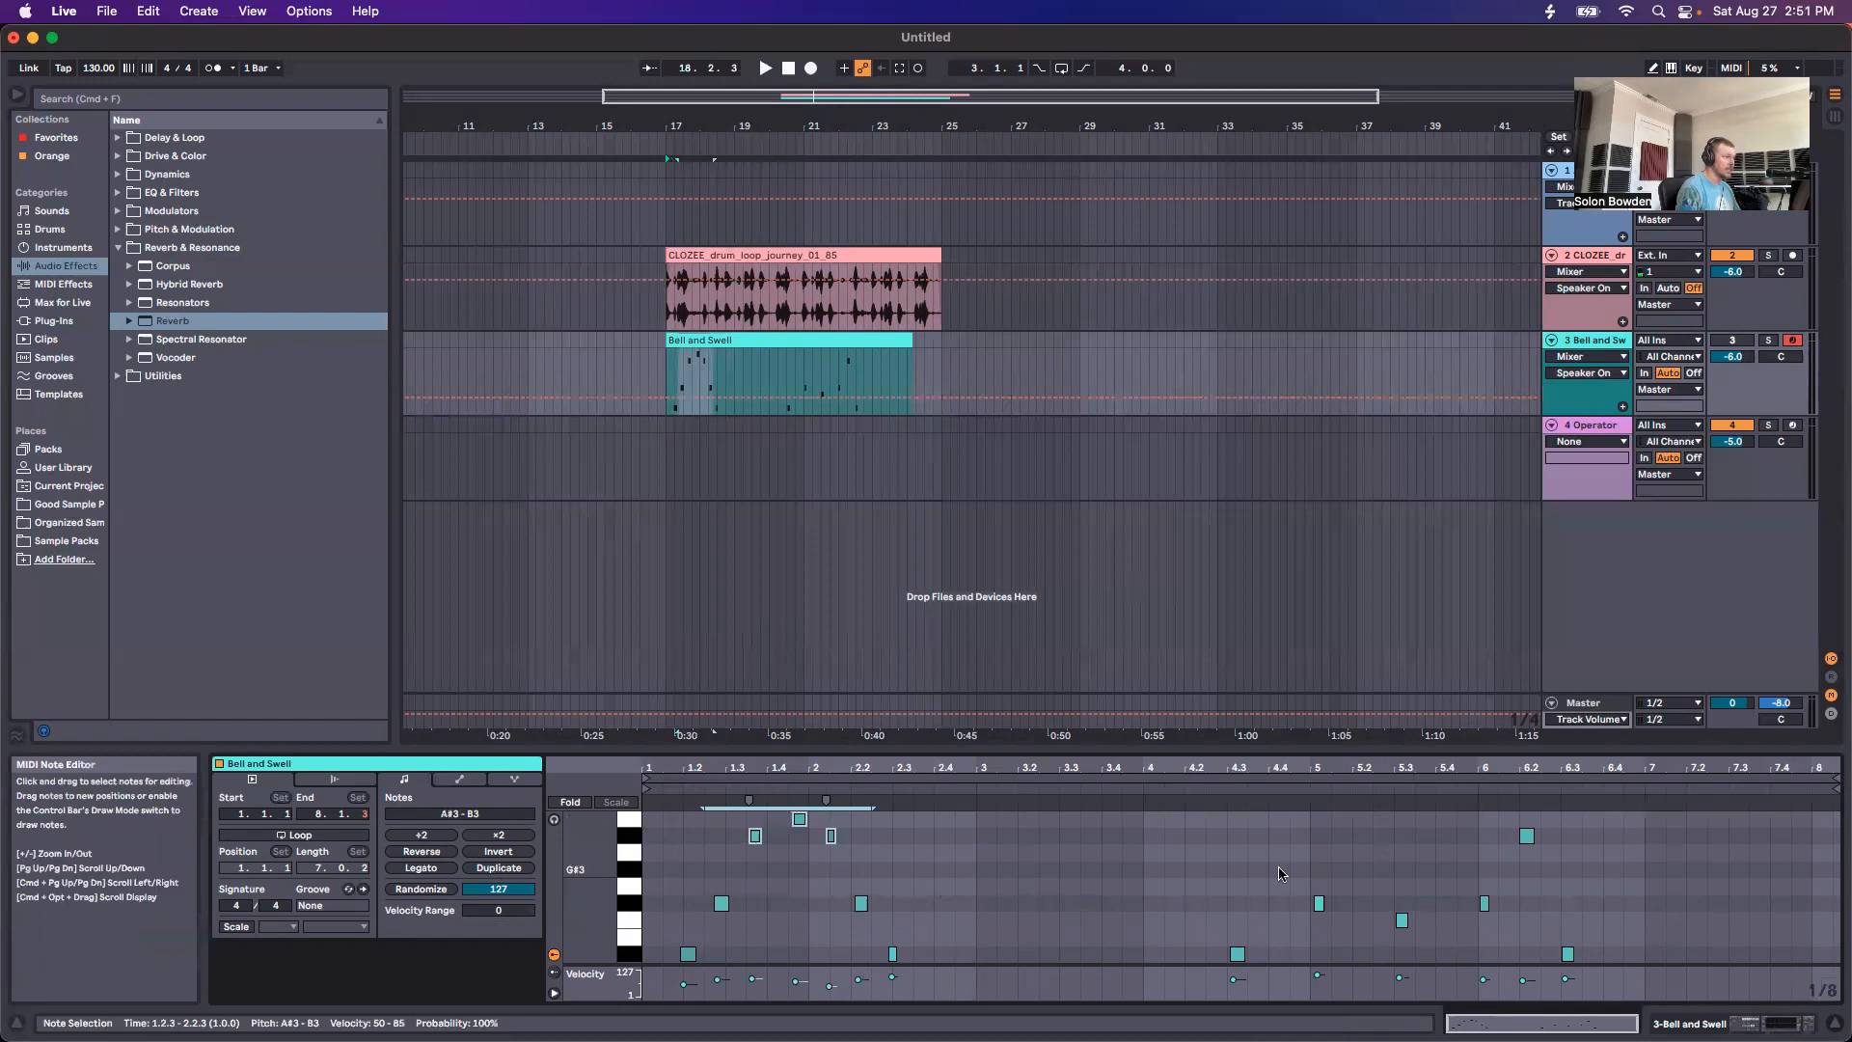
mouse_move(1273, 861)
mouse_down()
mouse_move(1553, 959)
mouse_move(1119, 921)
mouse_up()
click(421, 852)
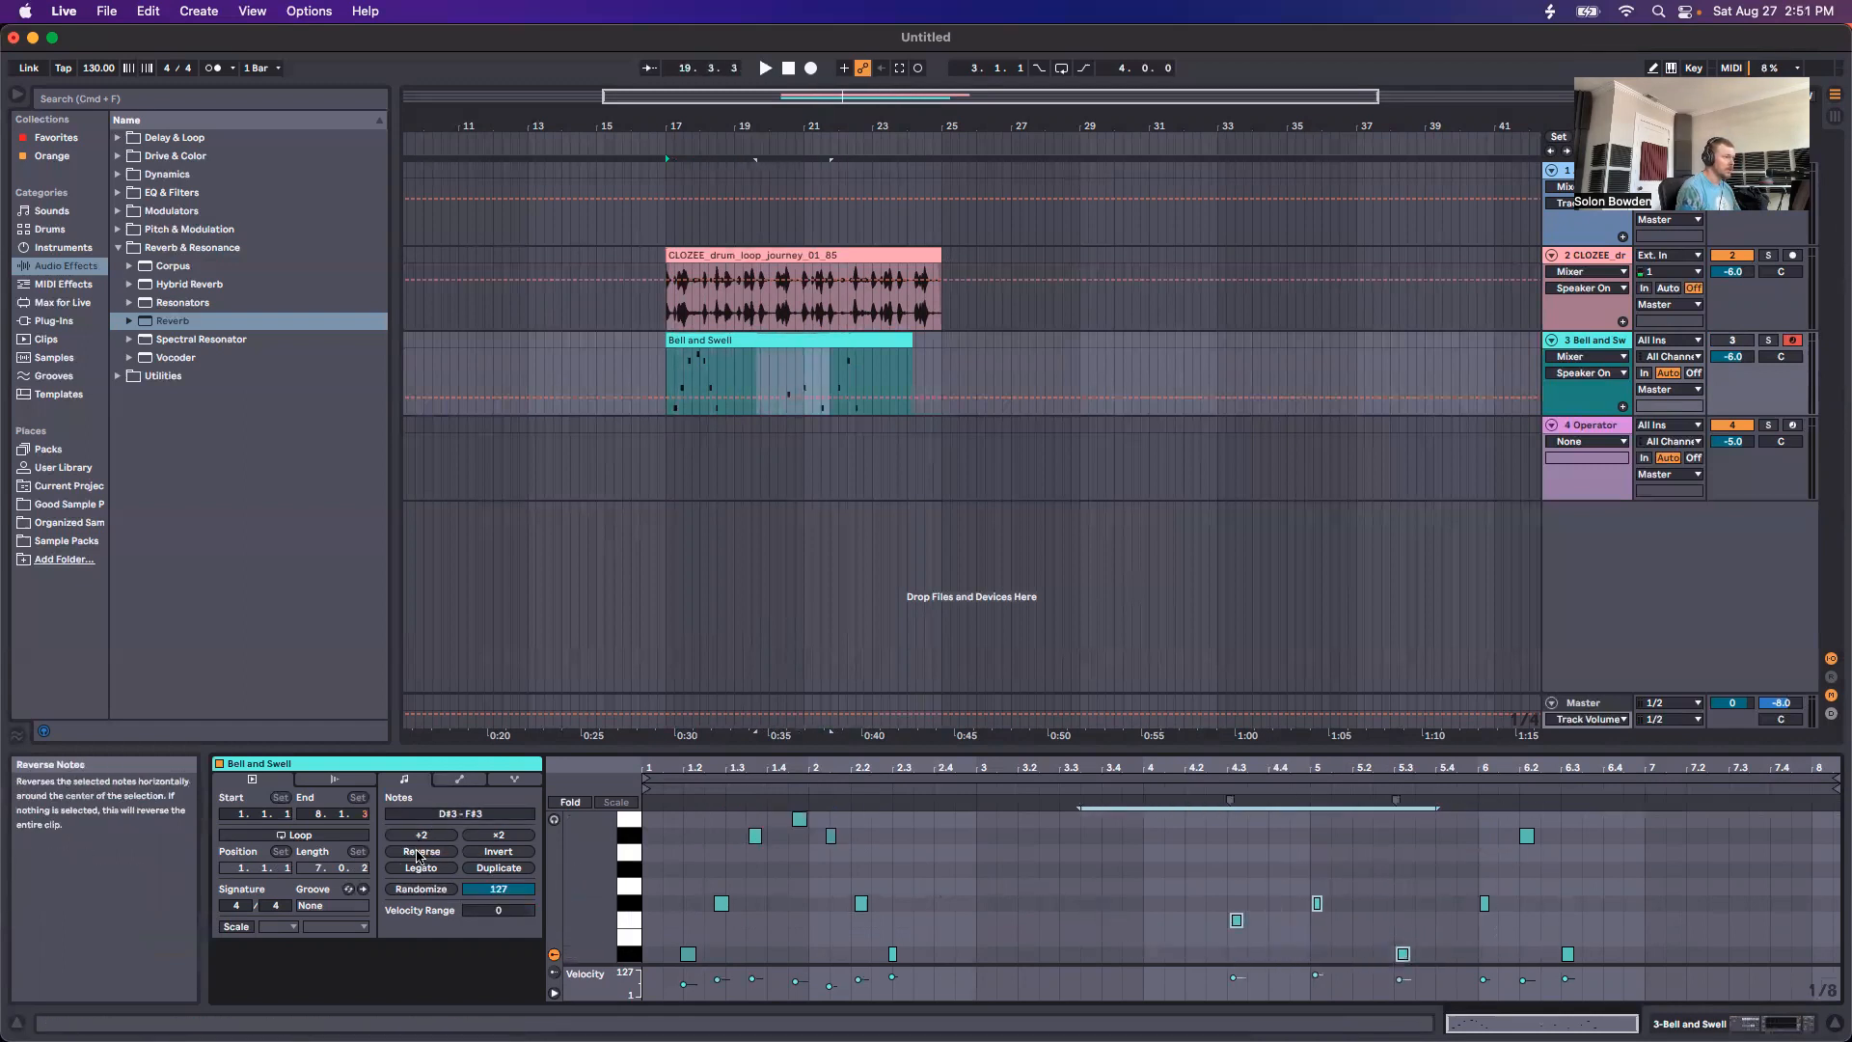
click(421, 851)
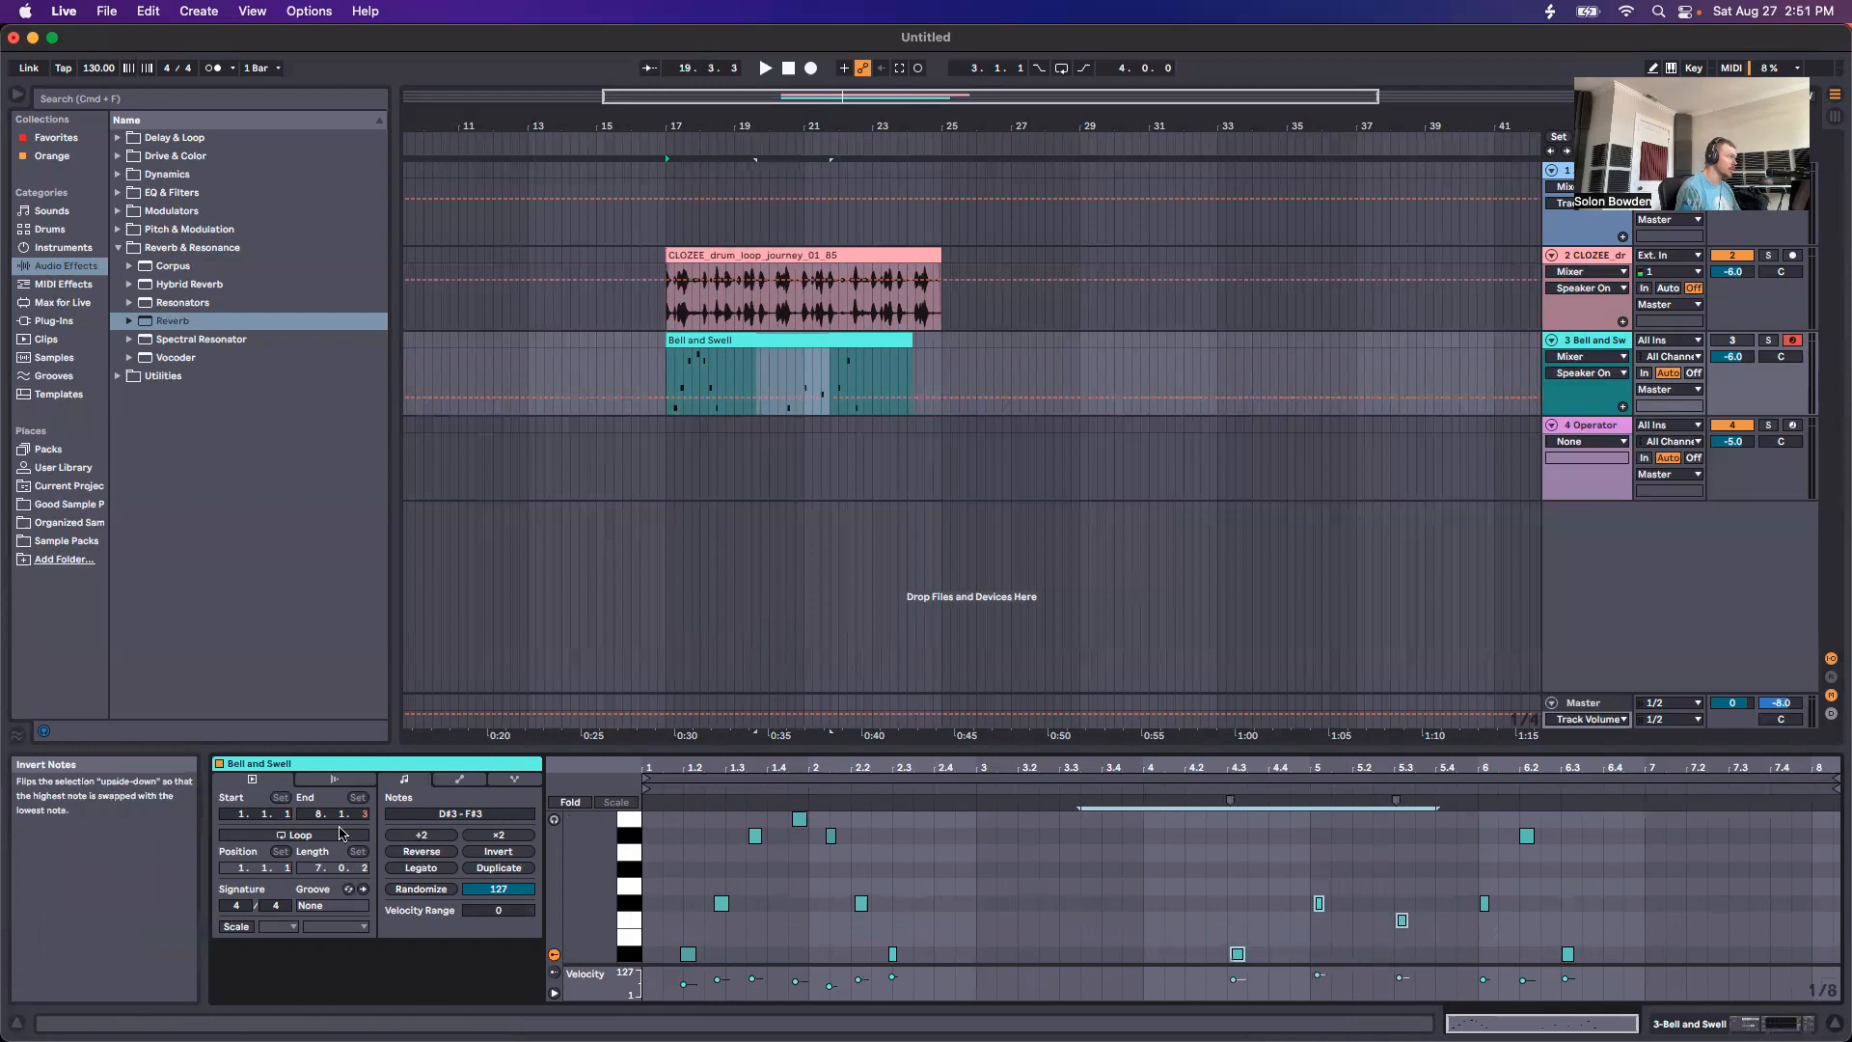
click(415, 868)
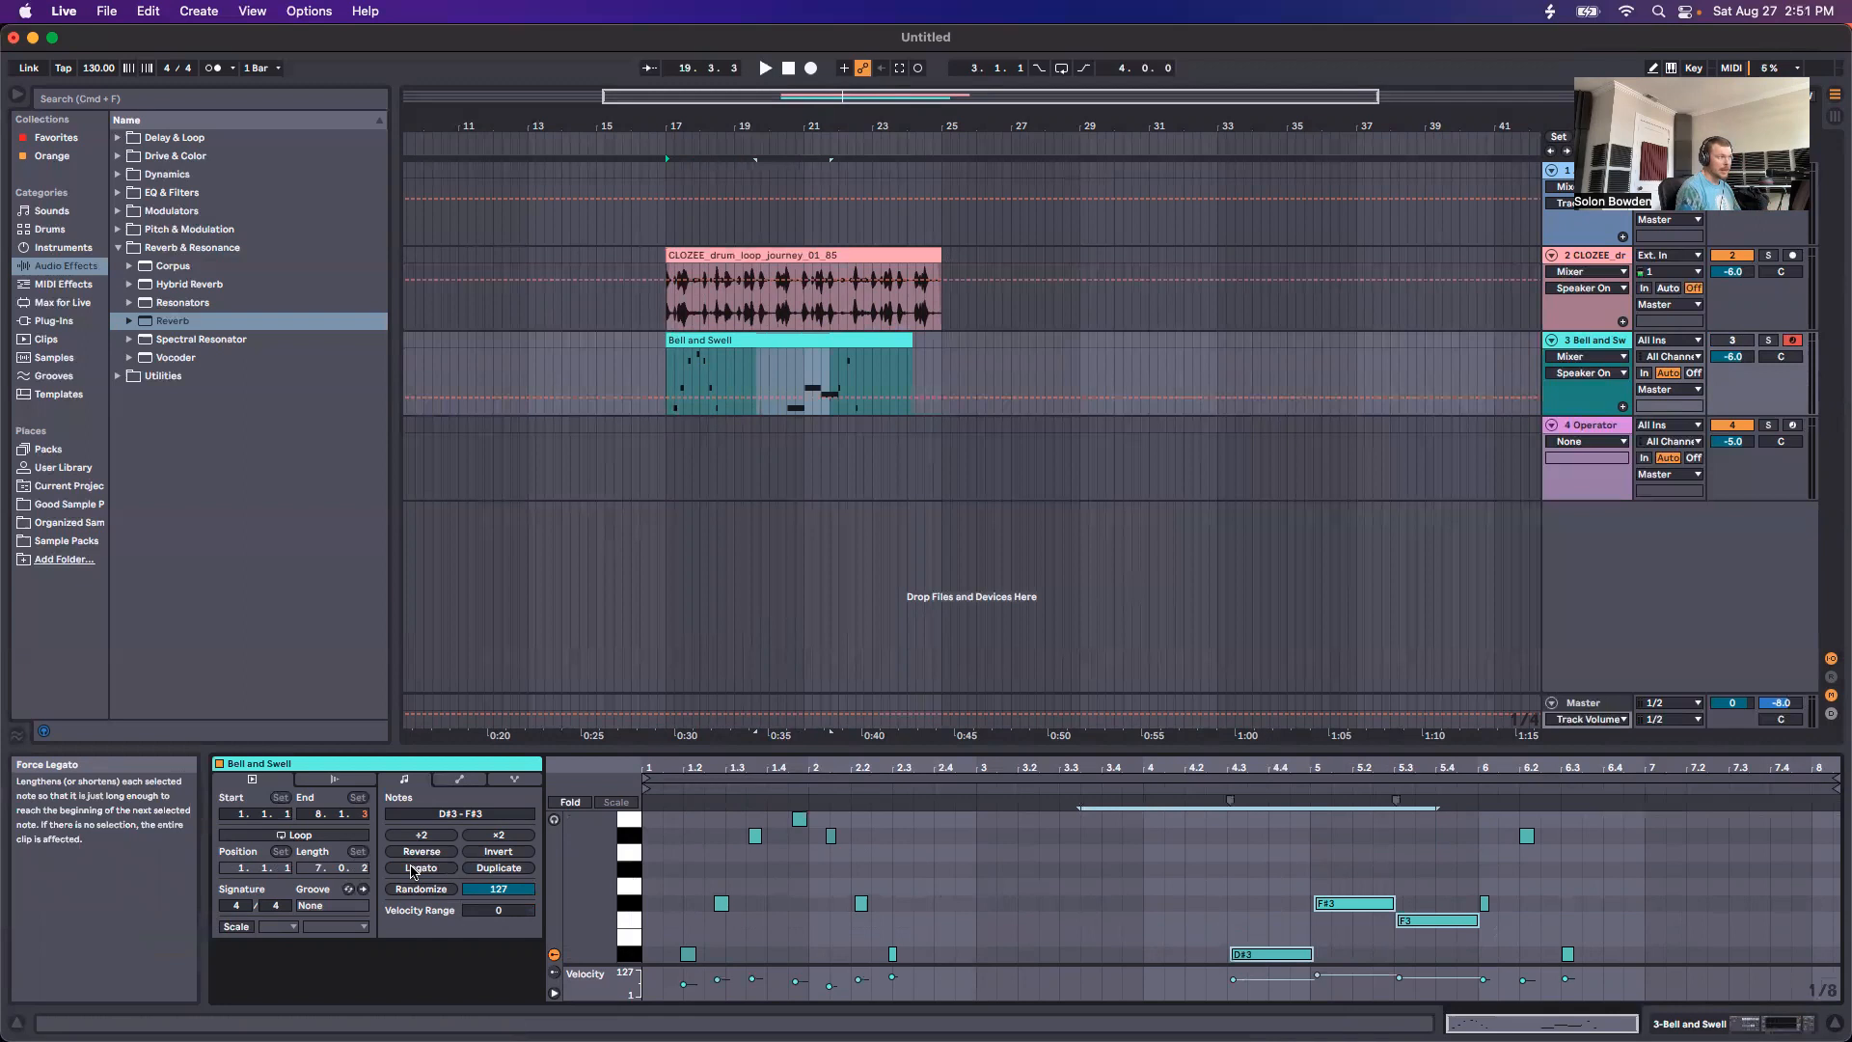
key(super+z)
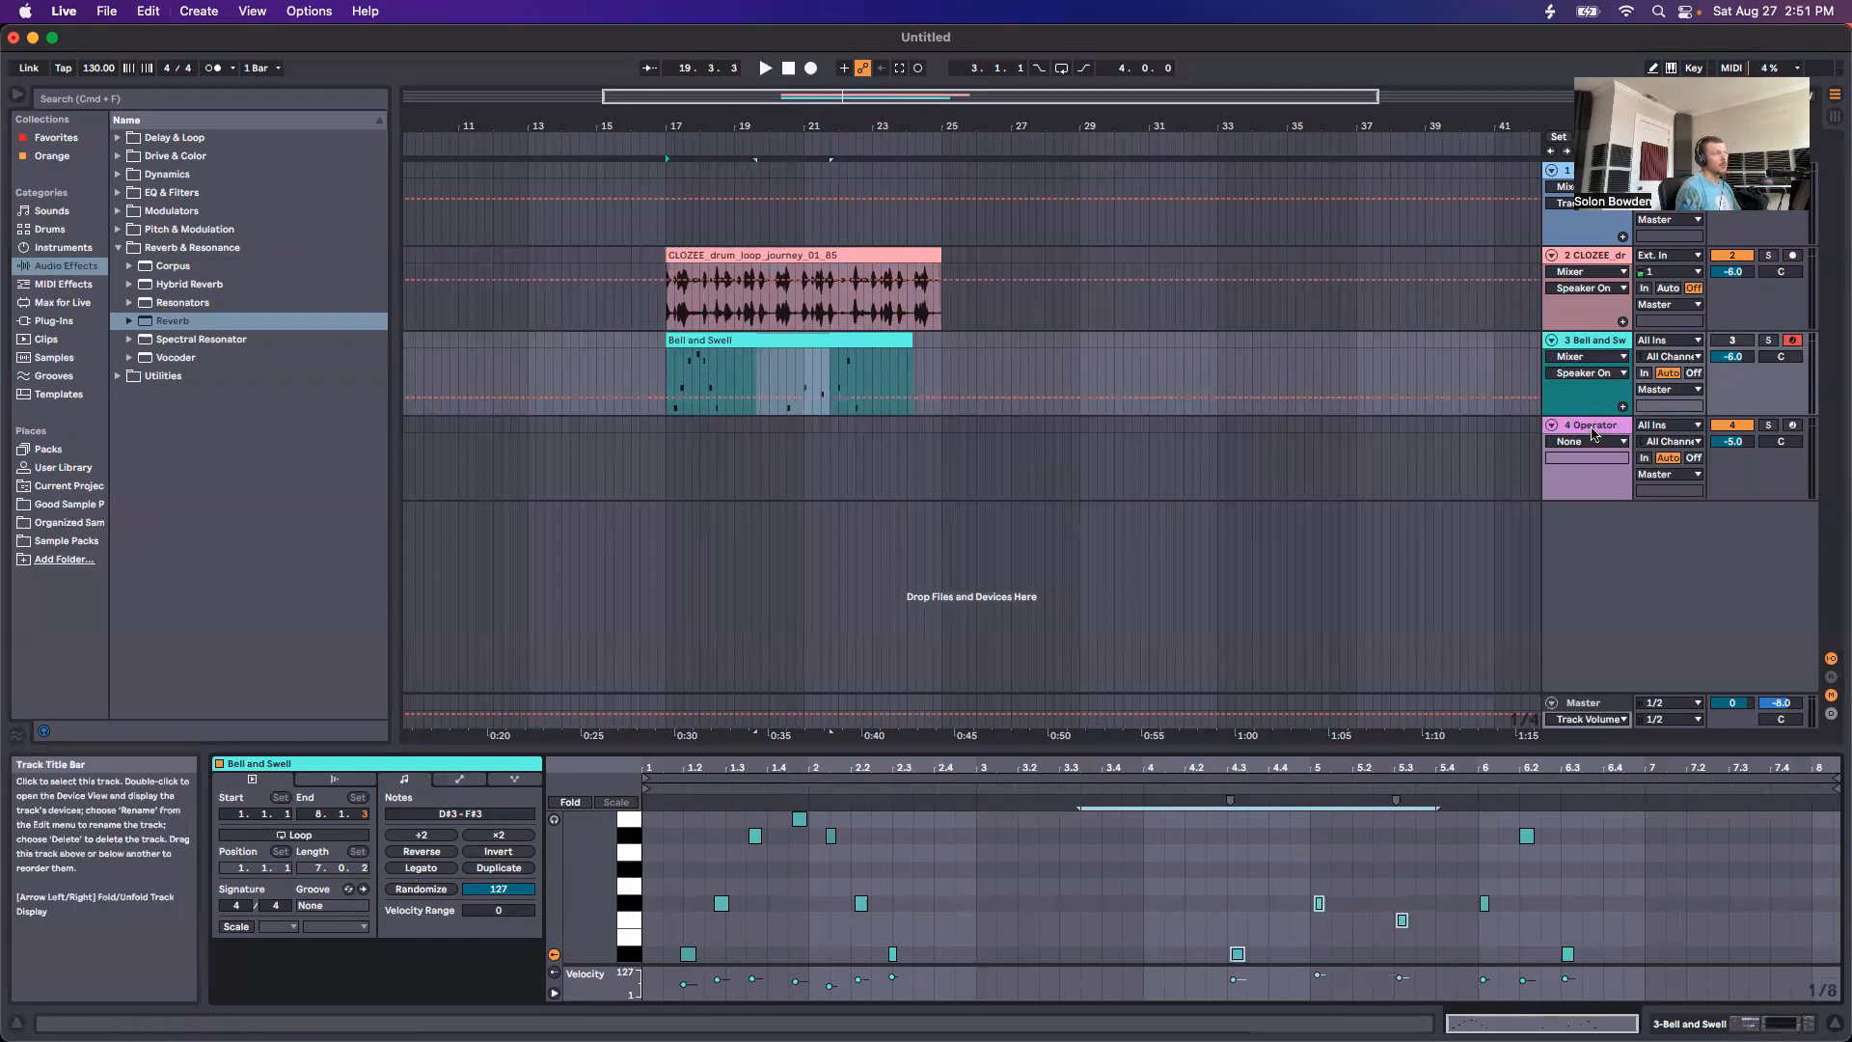
Step: Create an empty MIDI clip on the Operator track at bar 17 and extend it to four bars
click(681, 443)
double_click(671, 430)
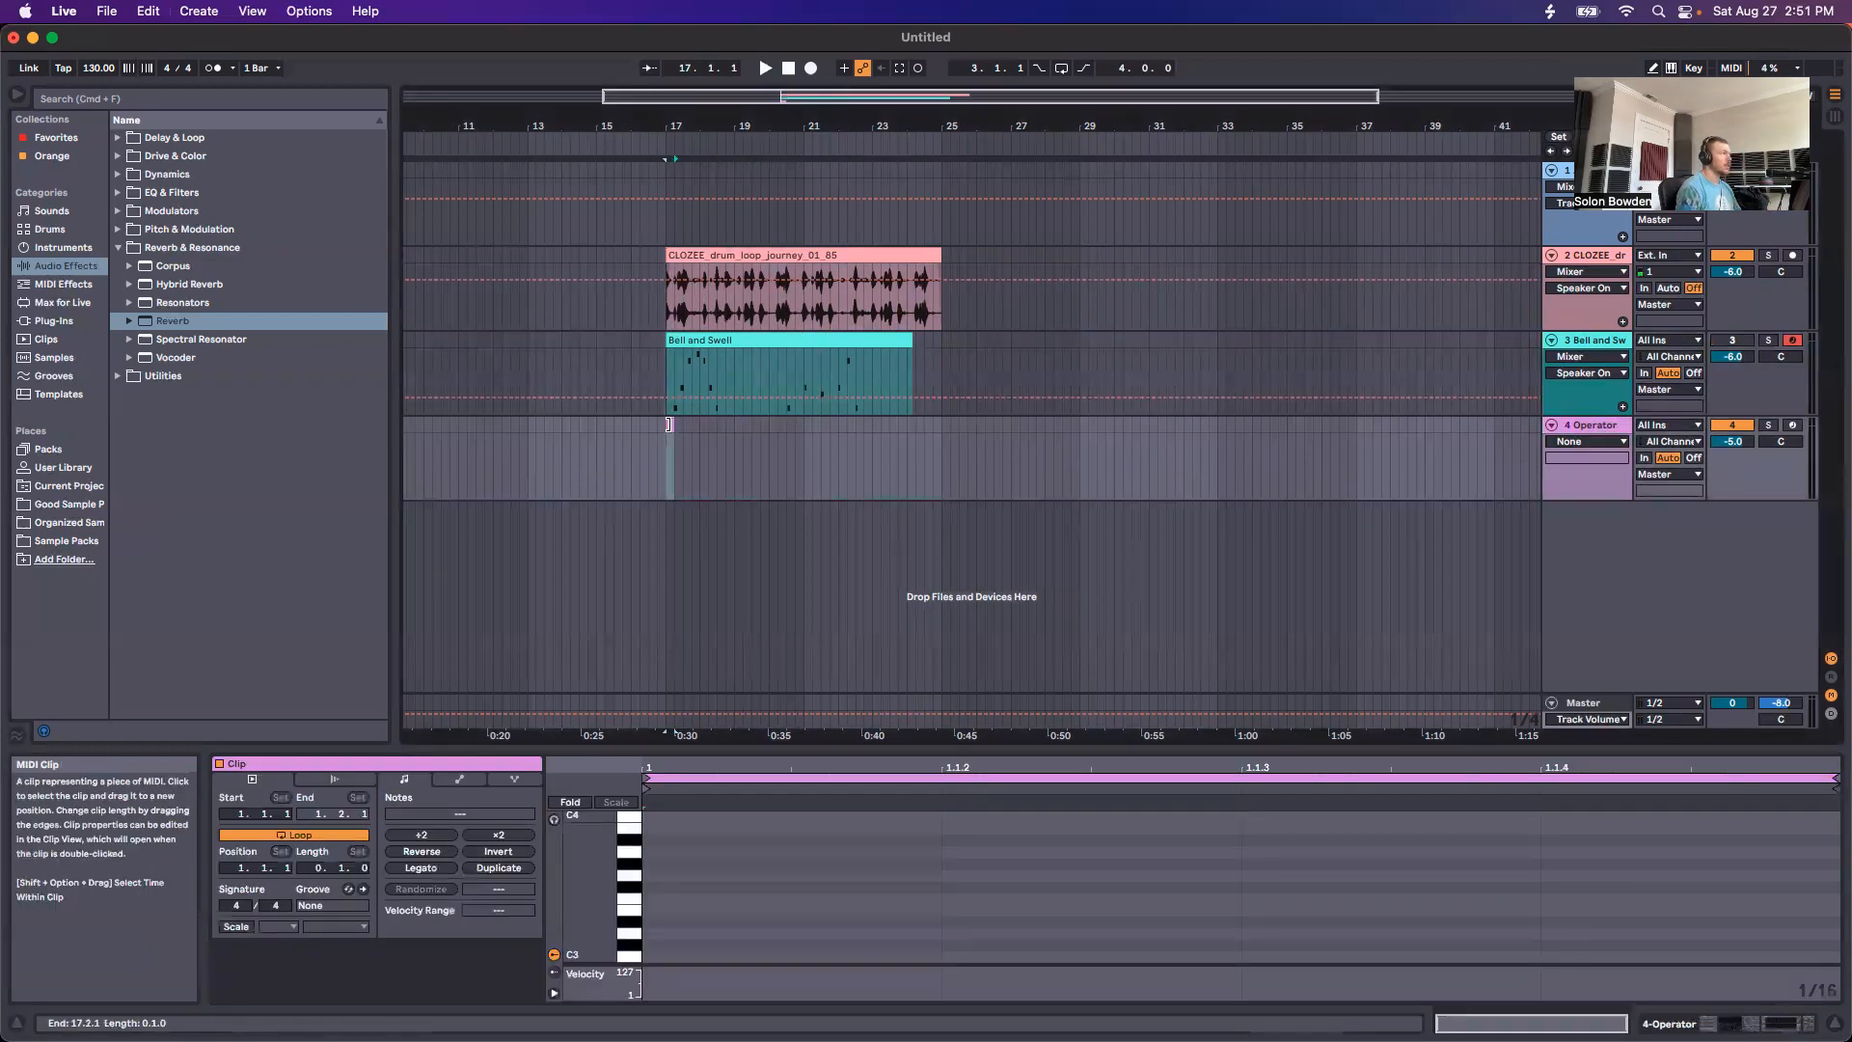
drag(674, 425, 804, 431)
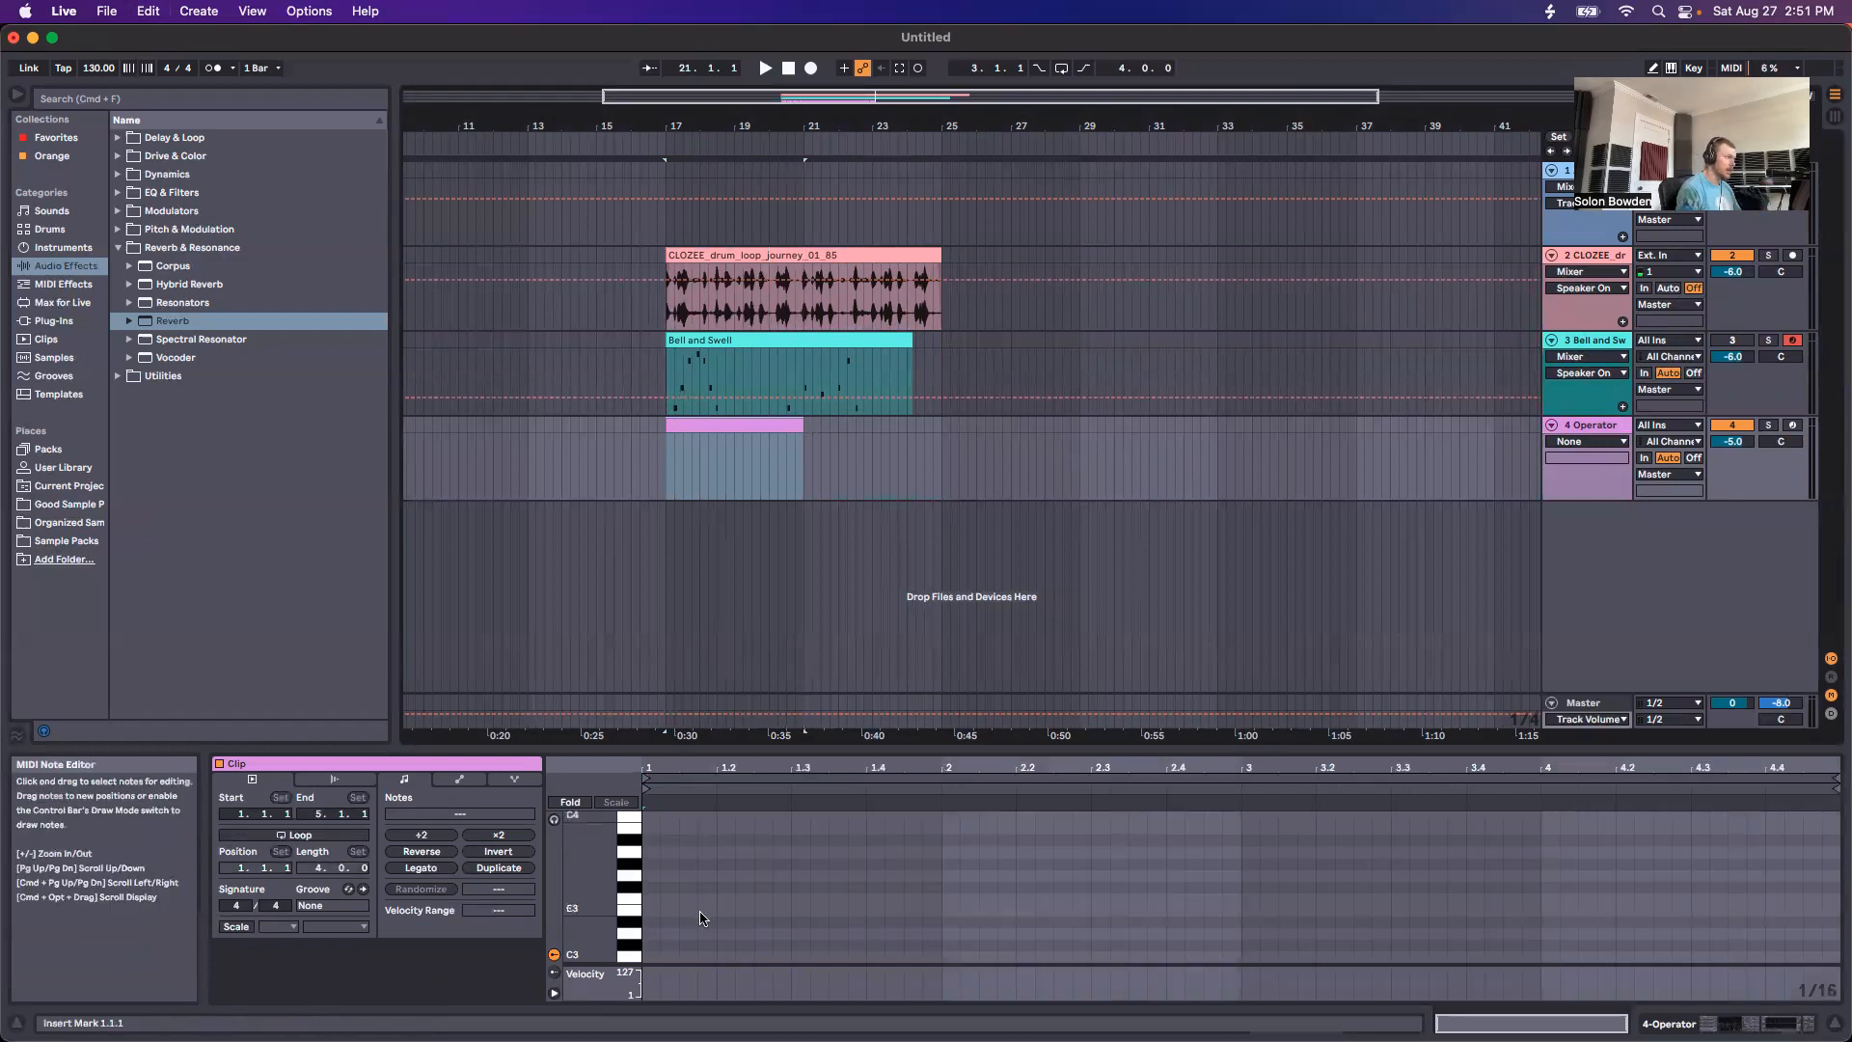
Step: Add a C#3 note at the start of the Operator clip, try Legato on it, and undo the lengthening
double_click(651, 903)
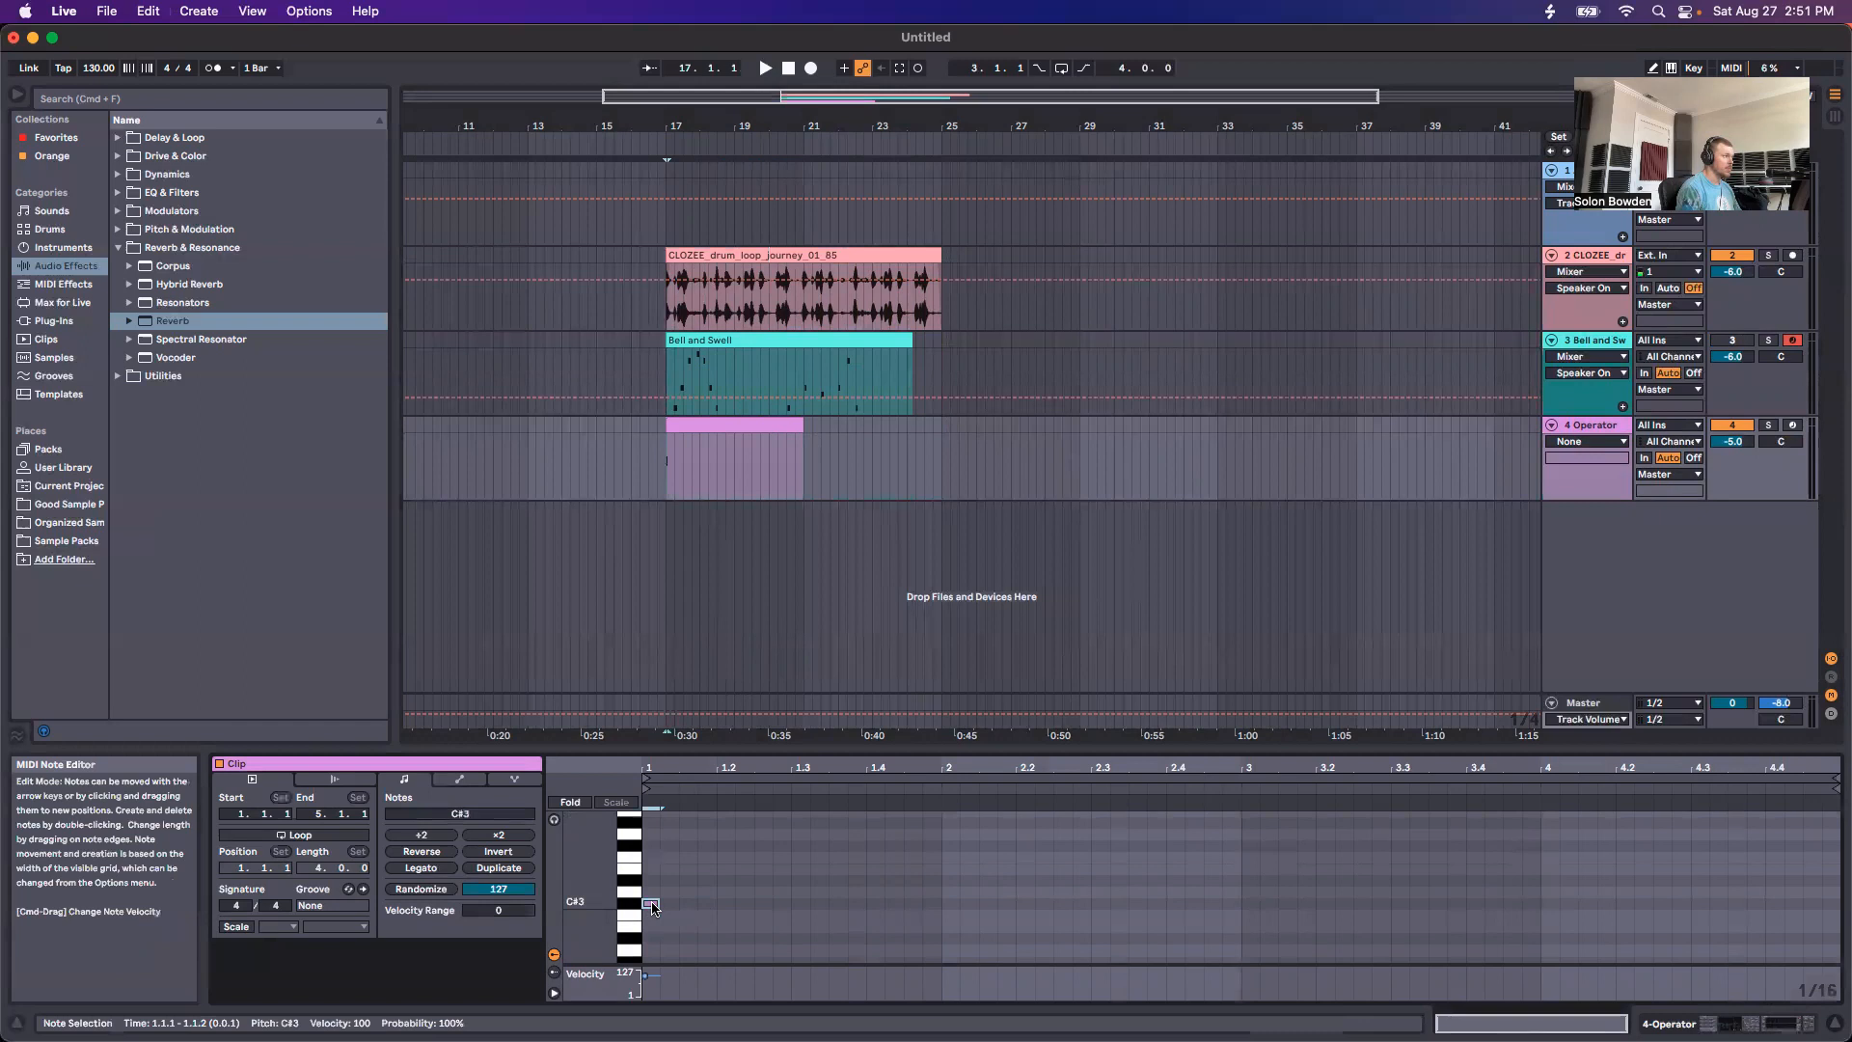
click(422, 868)
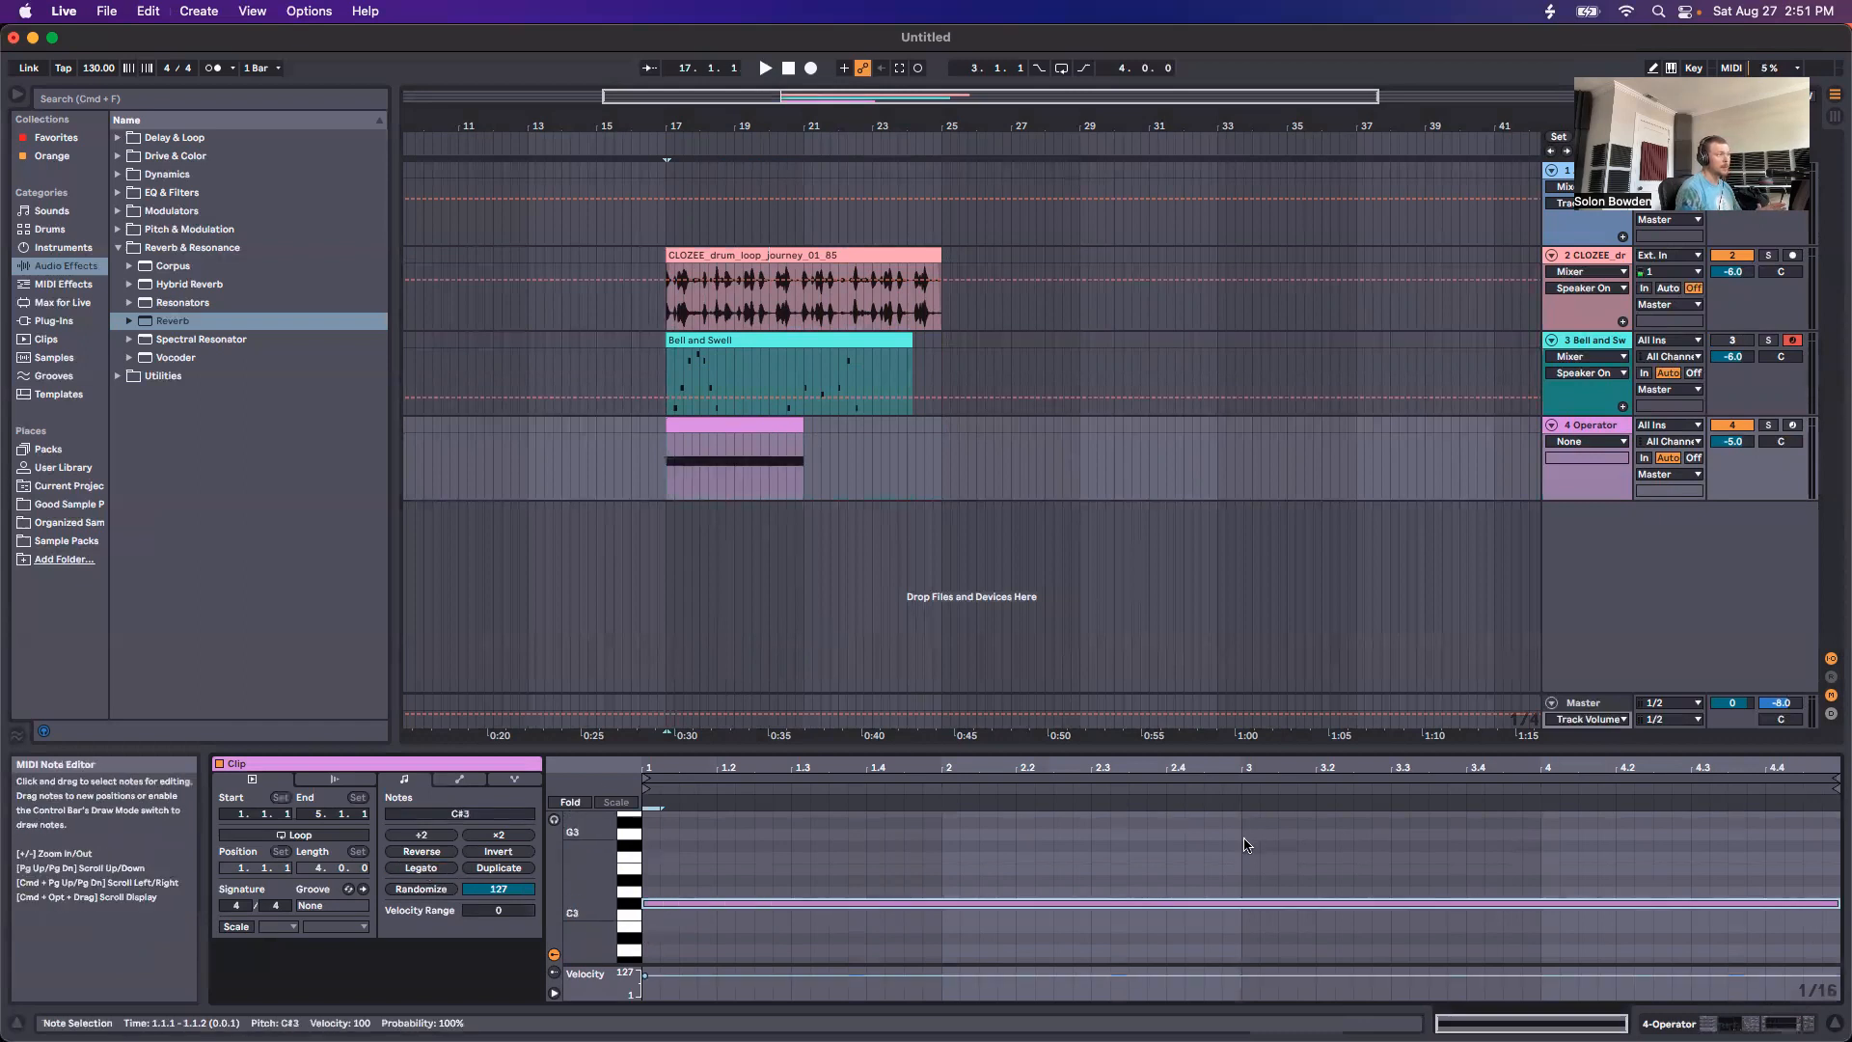
key(super+z)
Step: Add a G3 note at 3.2.2 in the Operator clip and apply Legato to both notes
double_click(1343, 833)
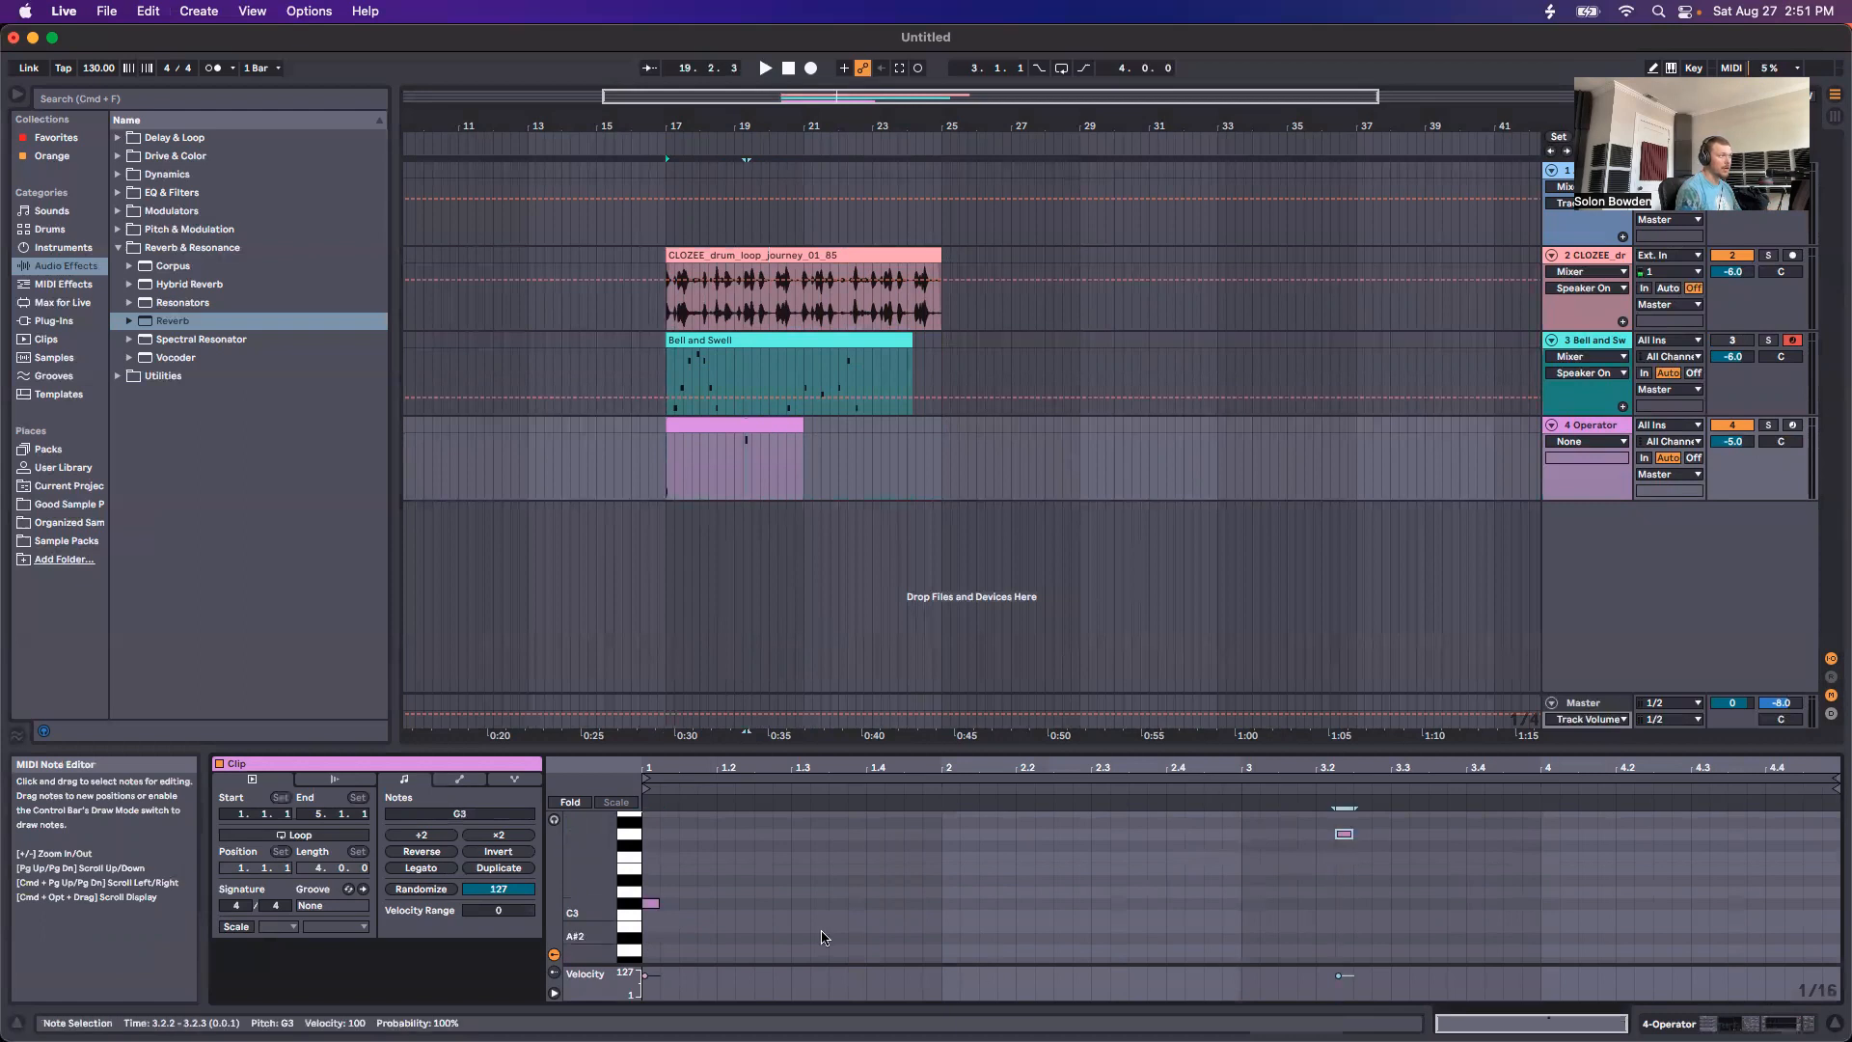
key(super+a)
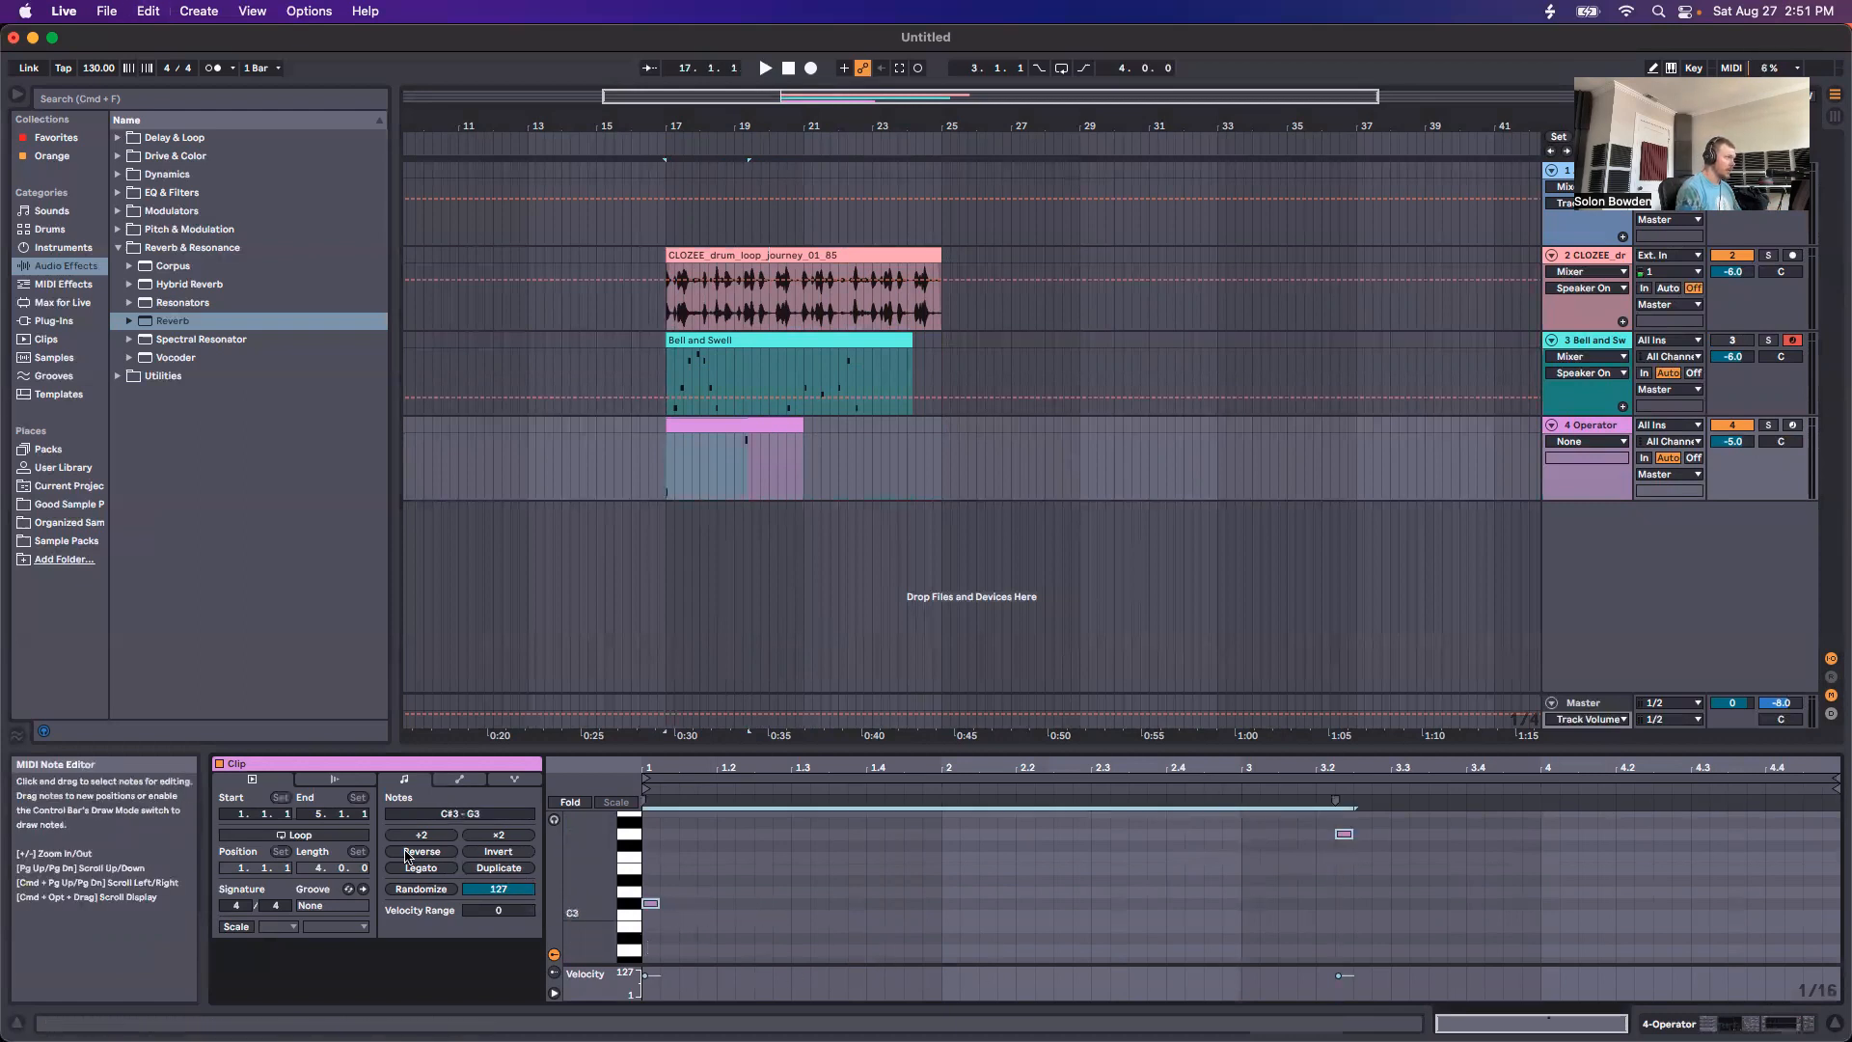
click(421, 867)
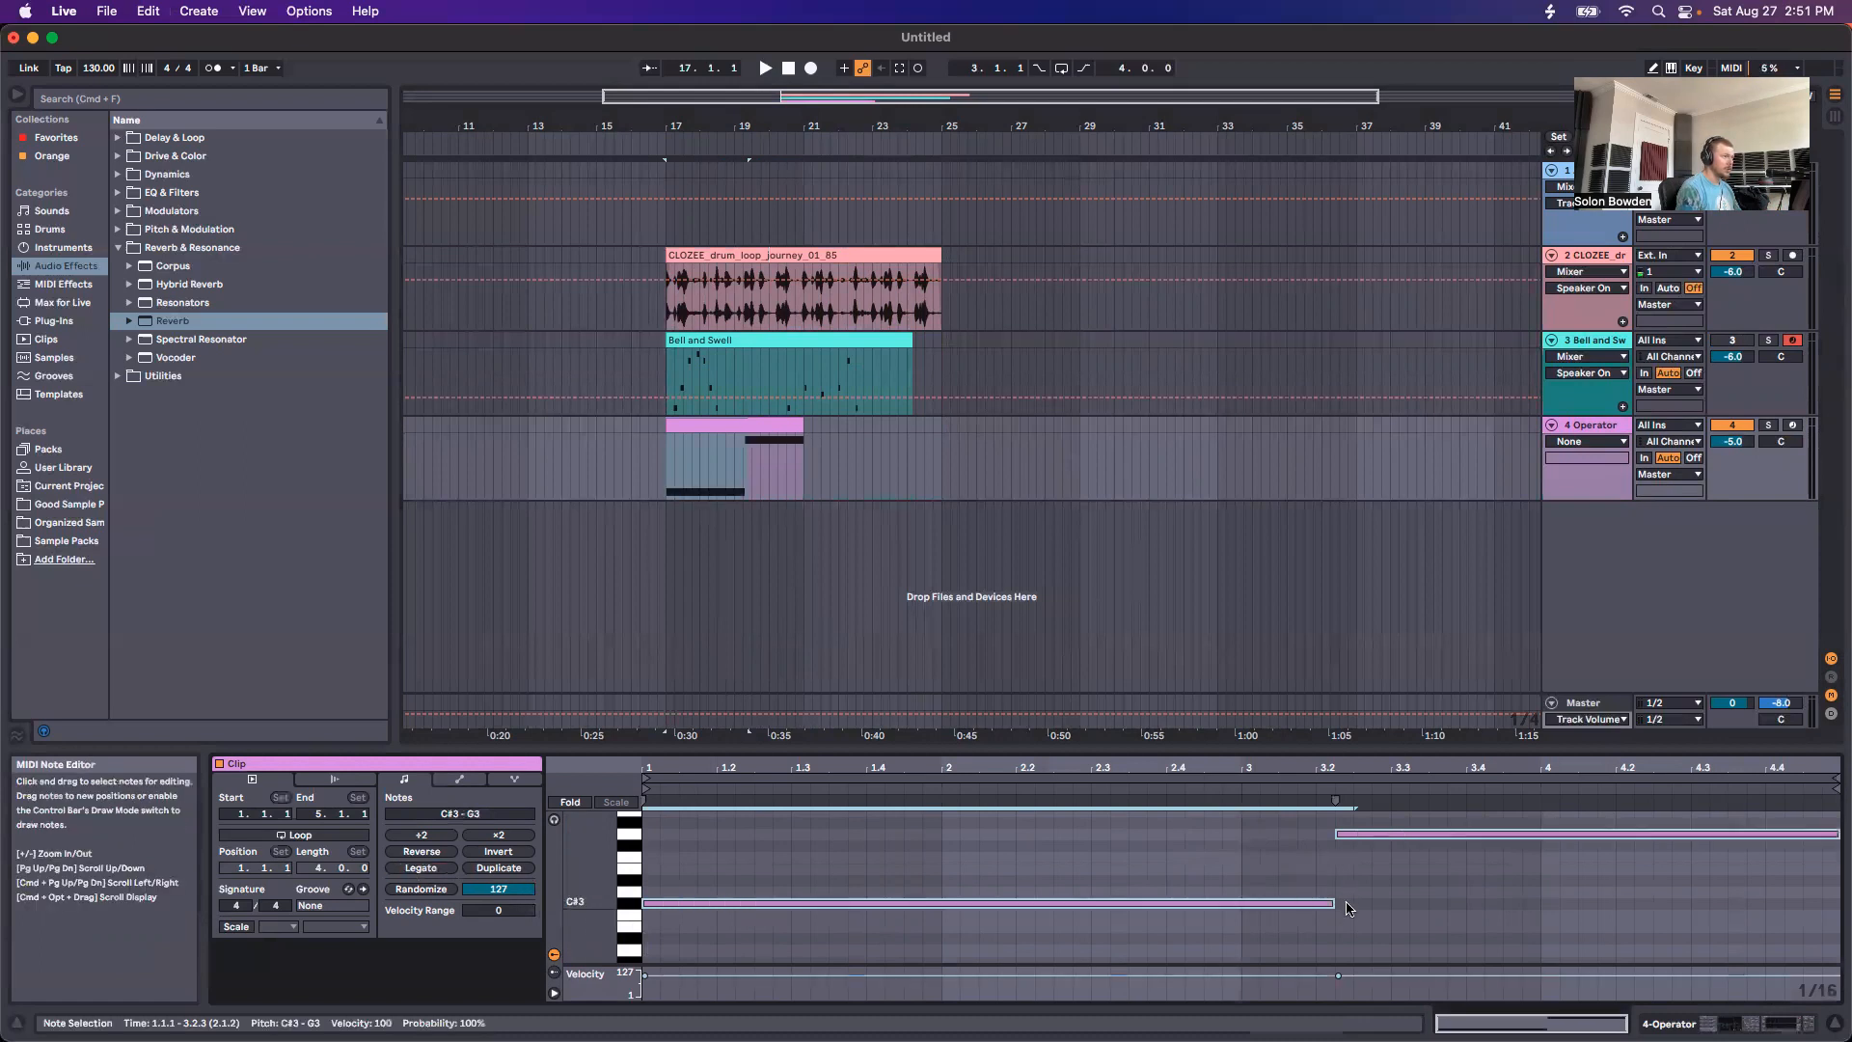
Step: Delete the MIDI clip from the Operator track and reopen the Bell and Swell clip
click(763, 425)
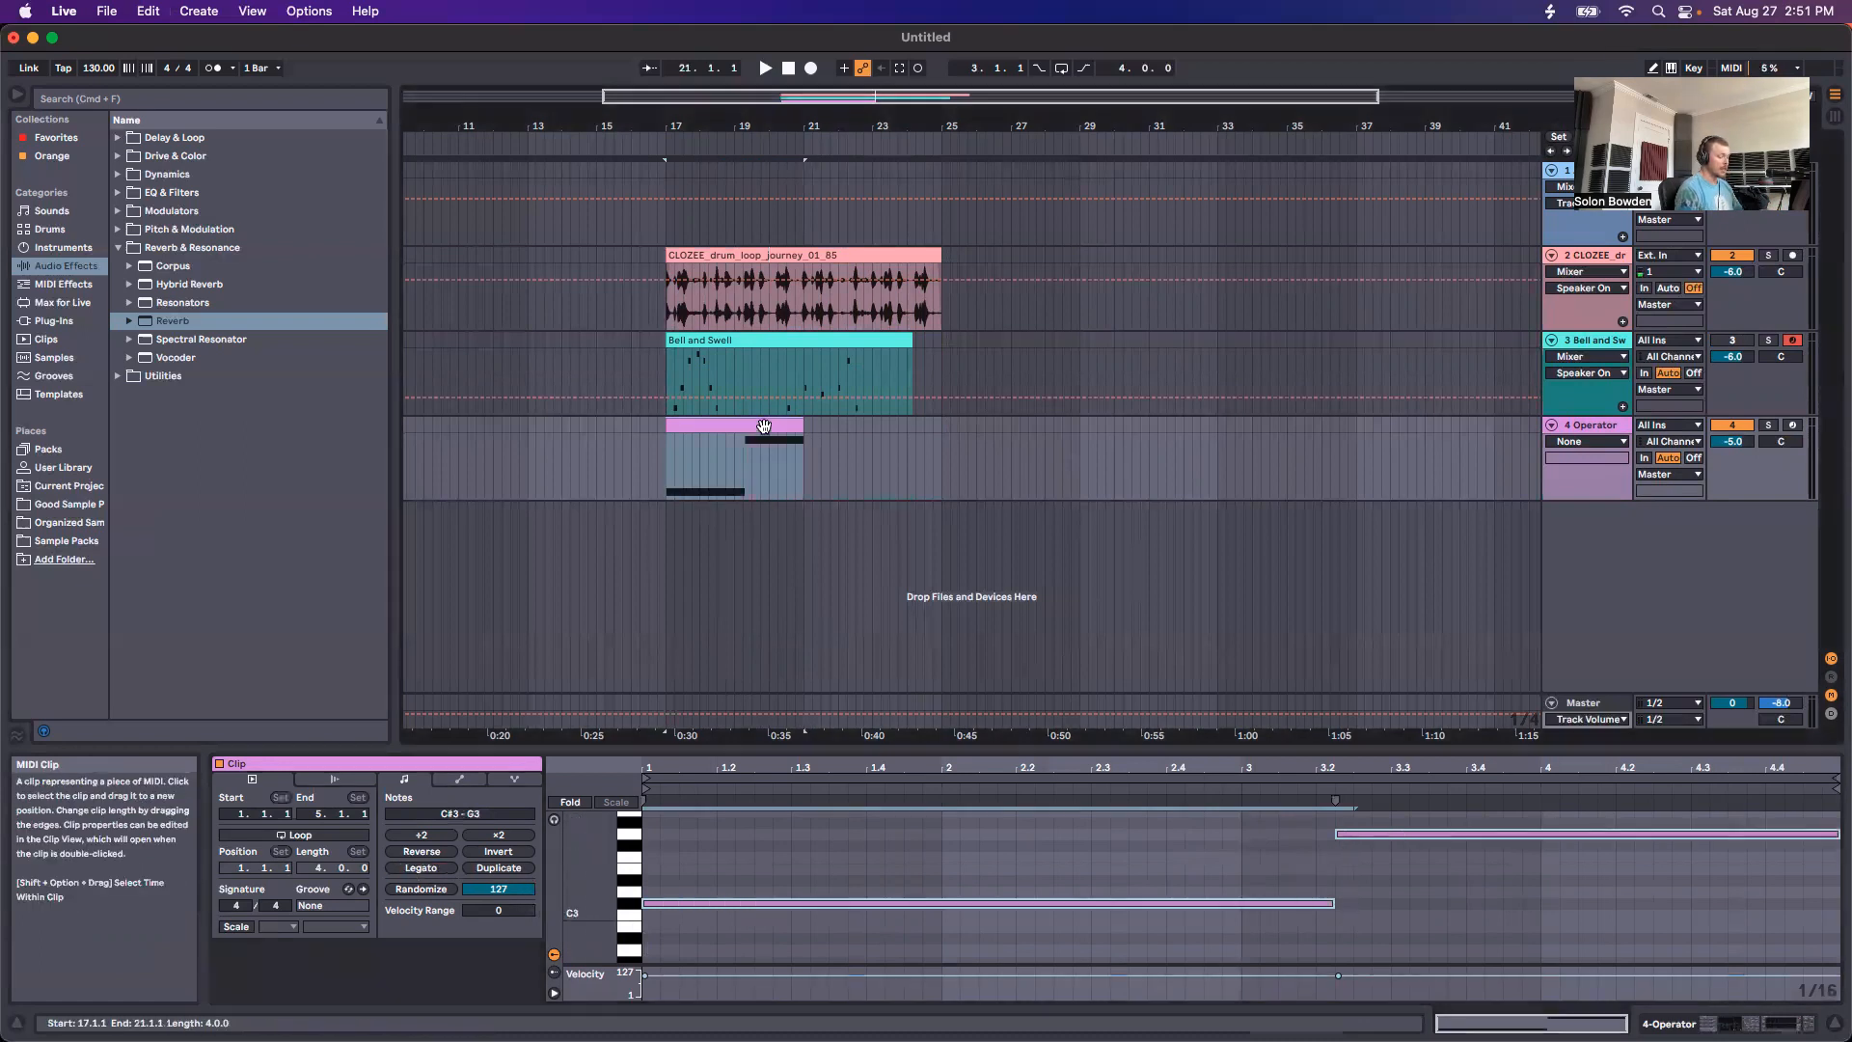
key(Delete)
click(742, 339)
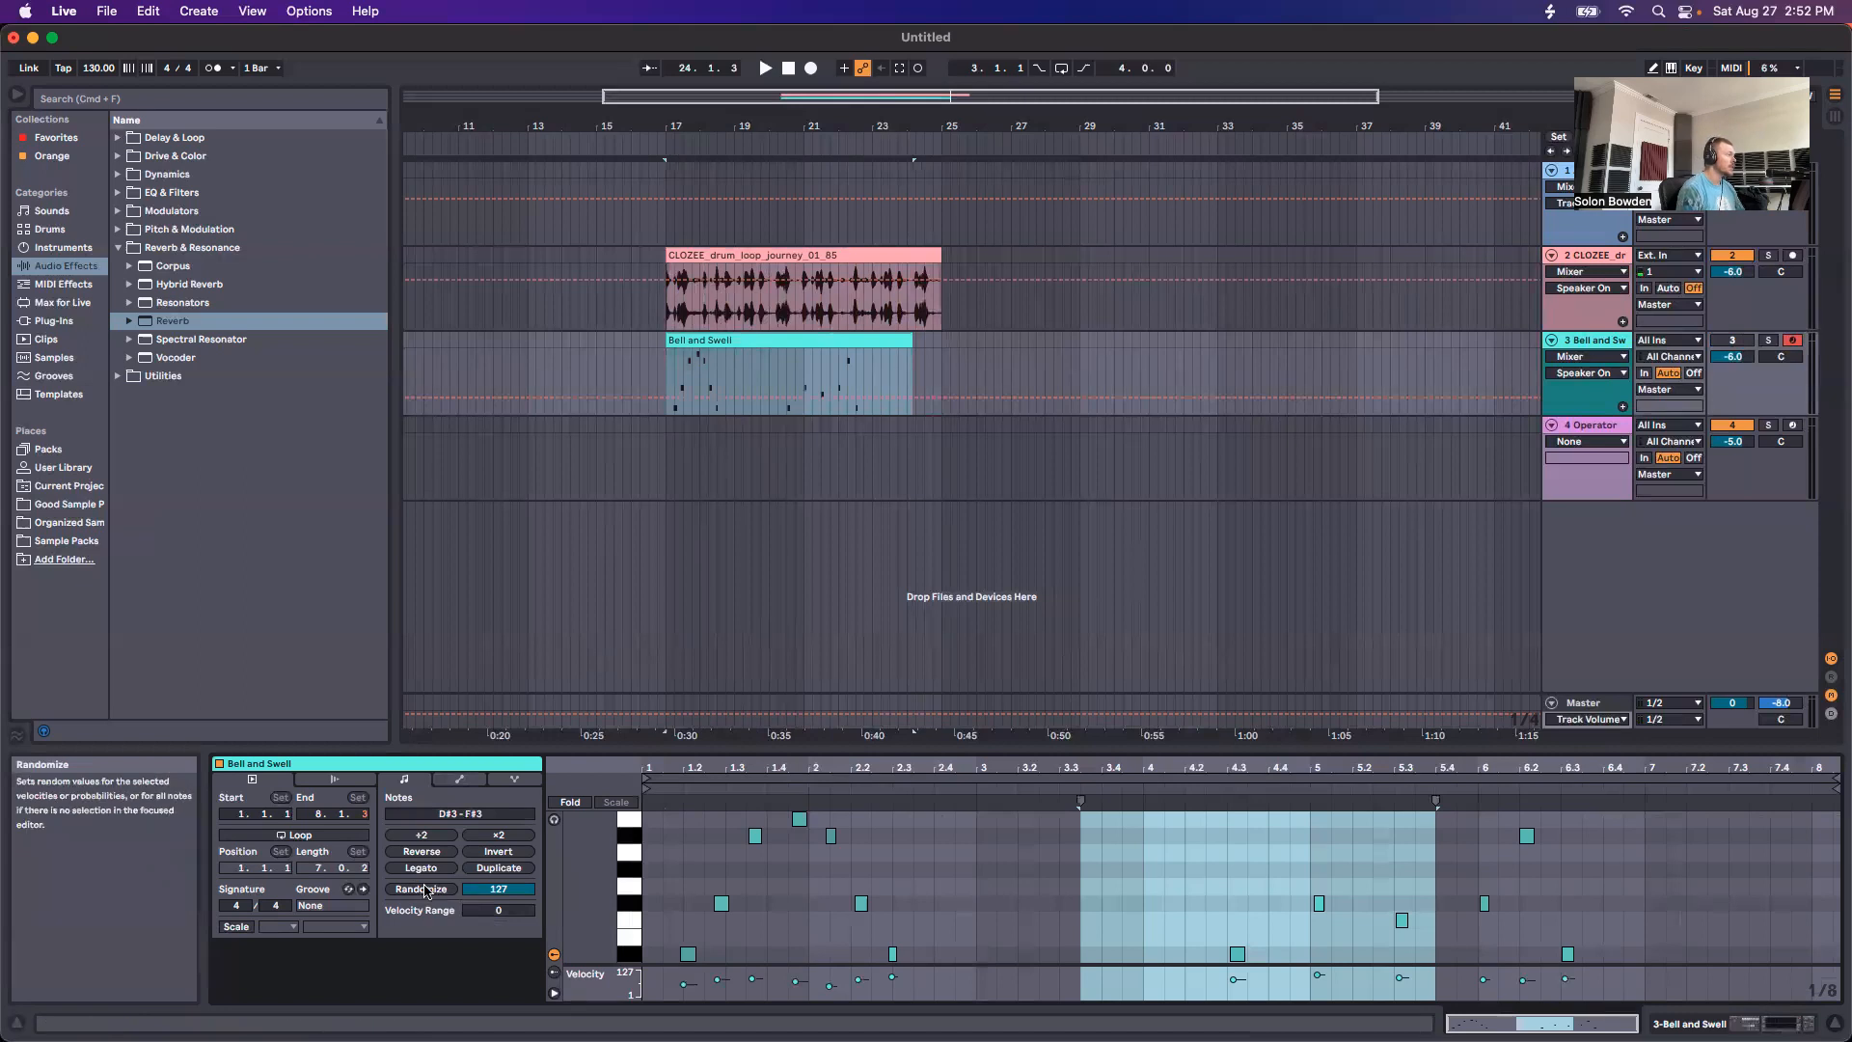
Step: Randomize the velocities of all Bell and Swell notes, trying a randomize range of 117 and returning it to 127
click(1146, 895)
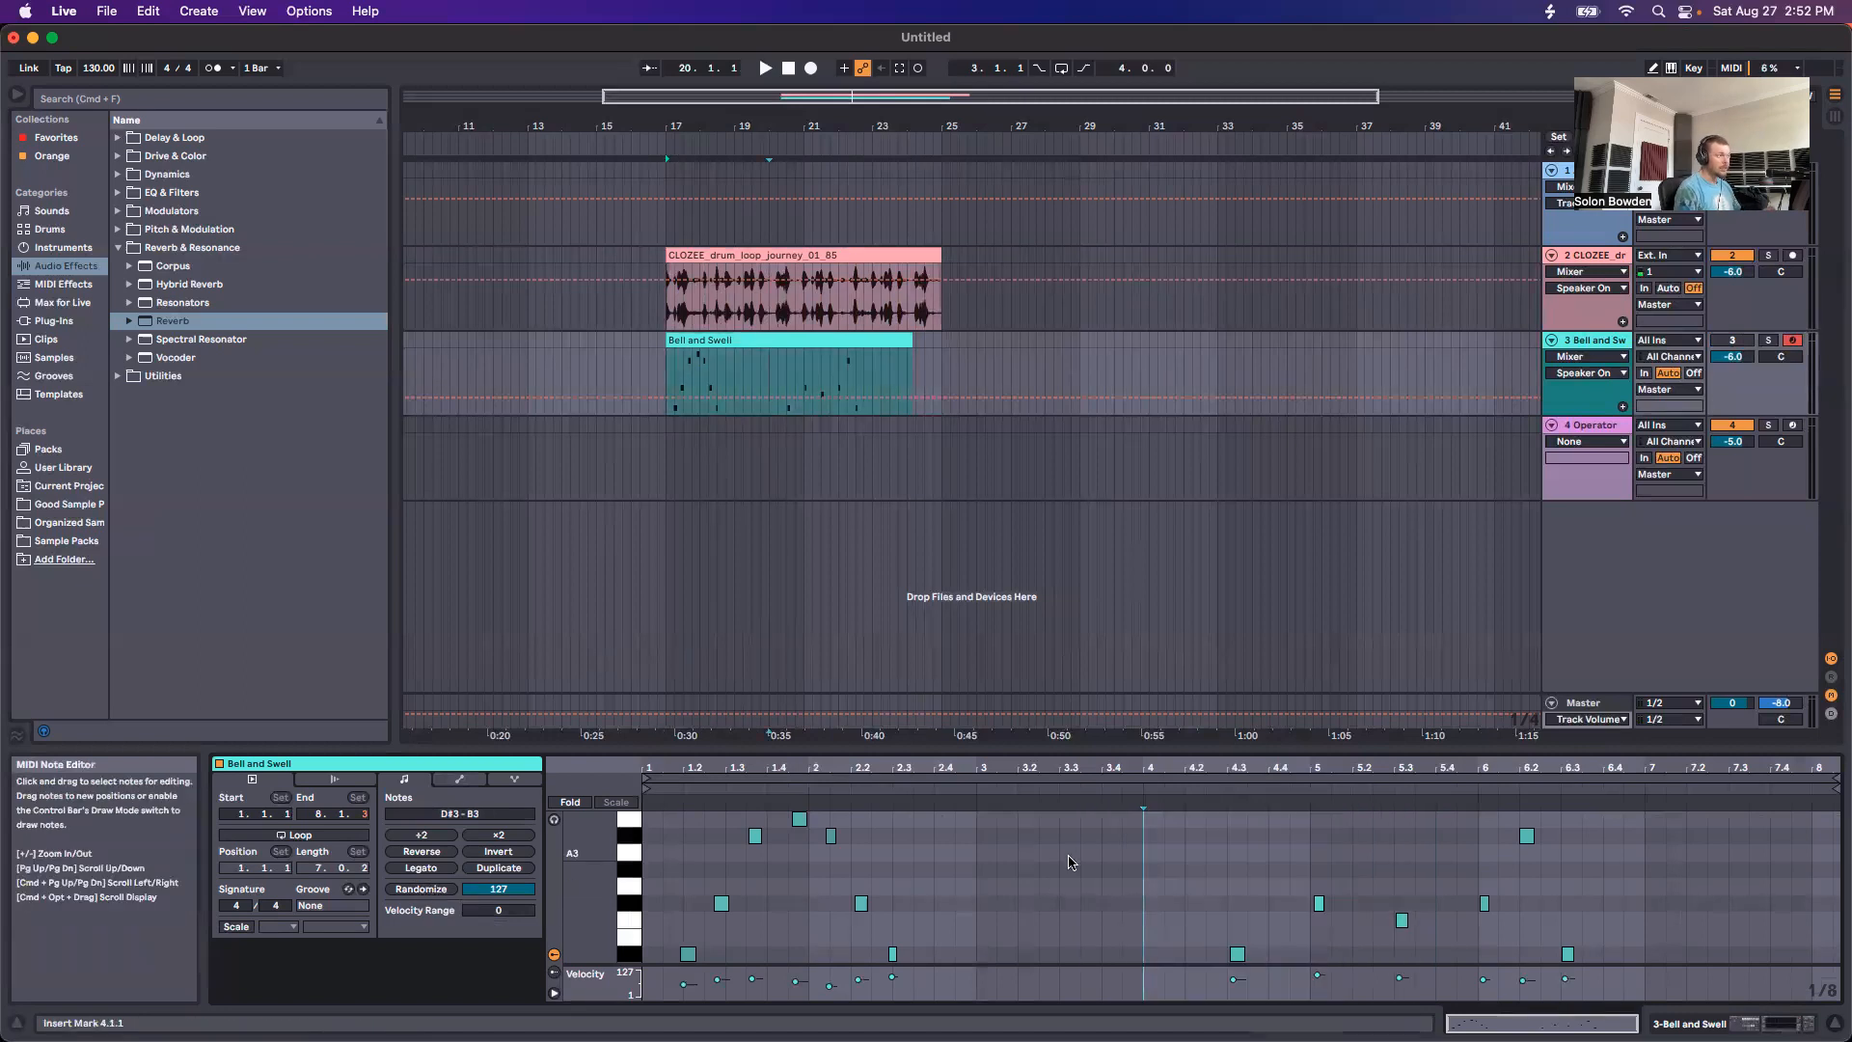
key(super+a)
click(437, 890)
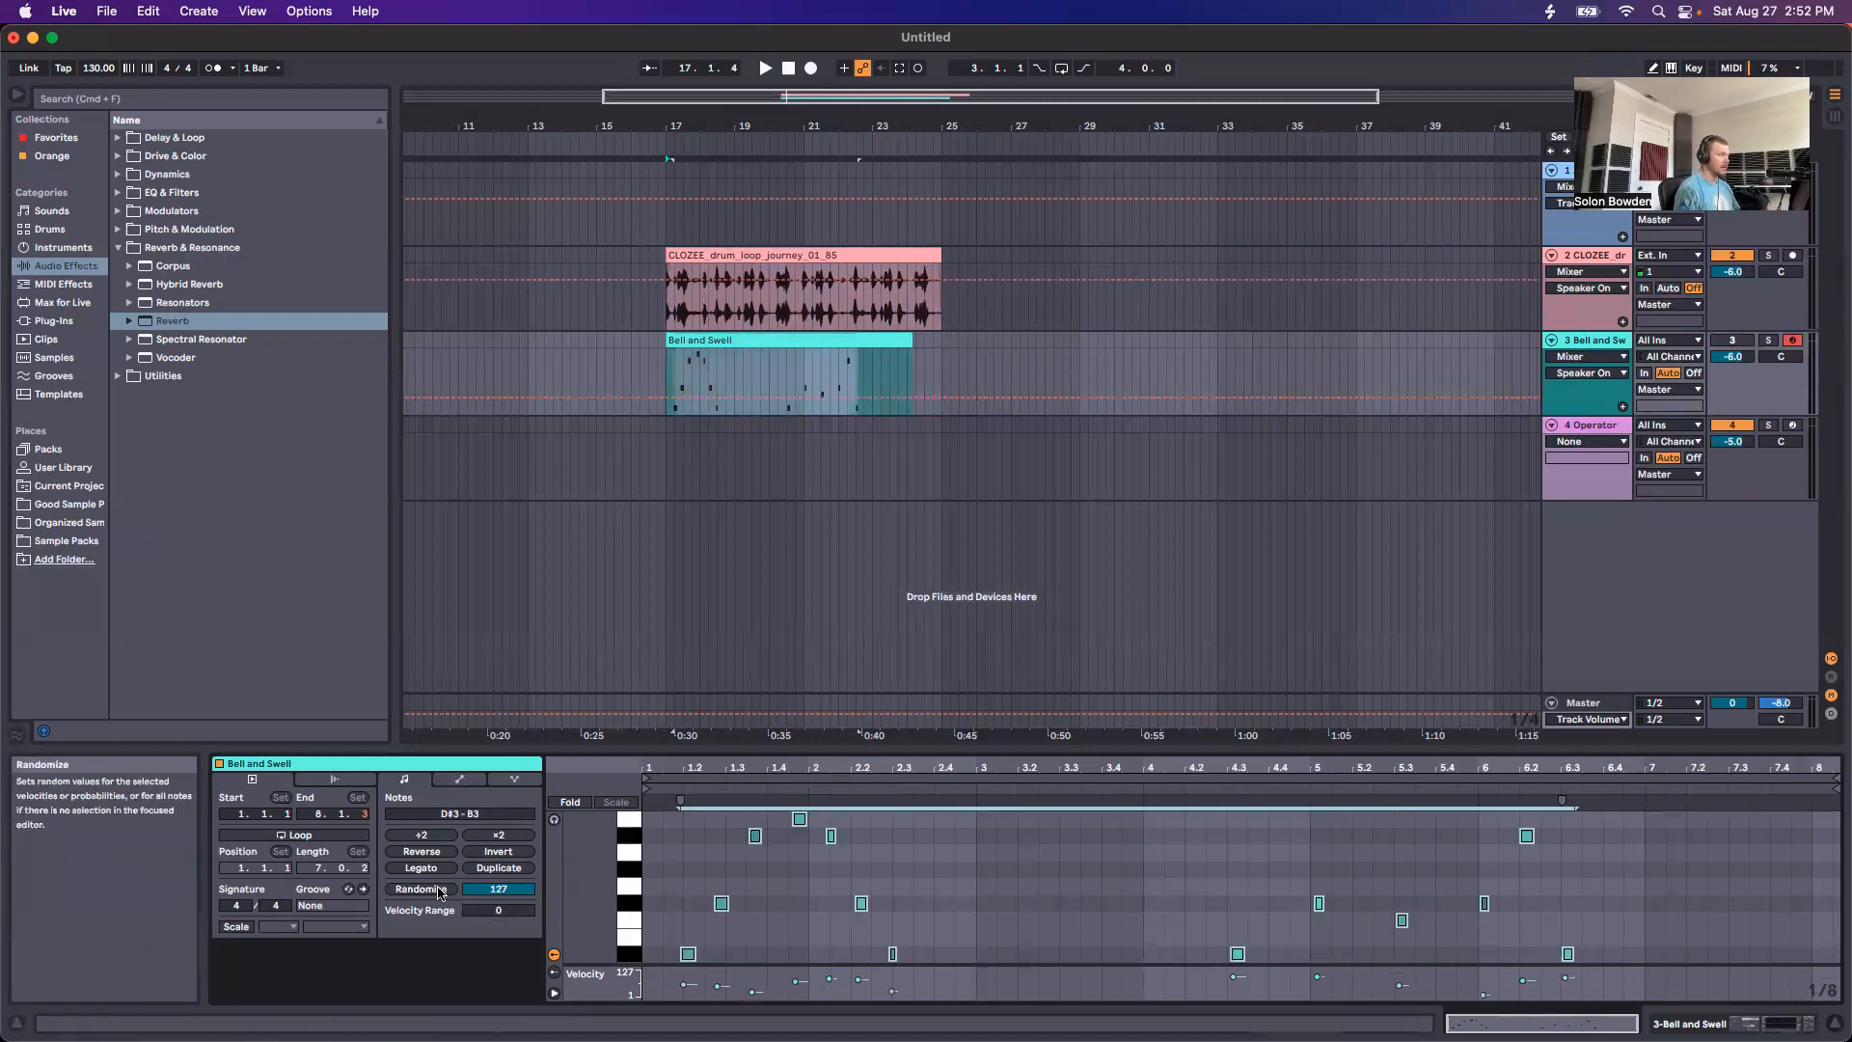
click(431, 889)
click(494, 890)
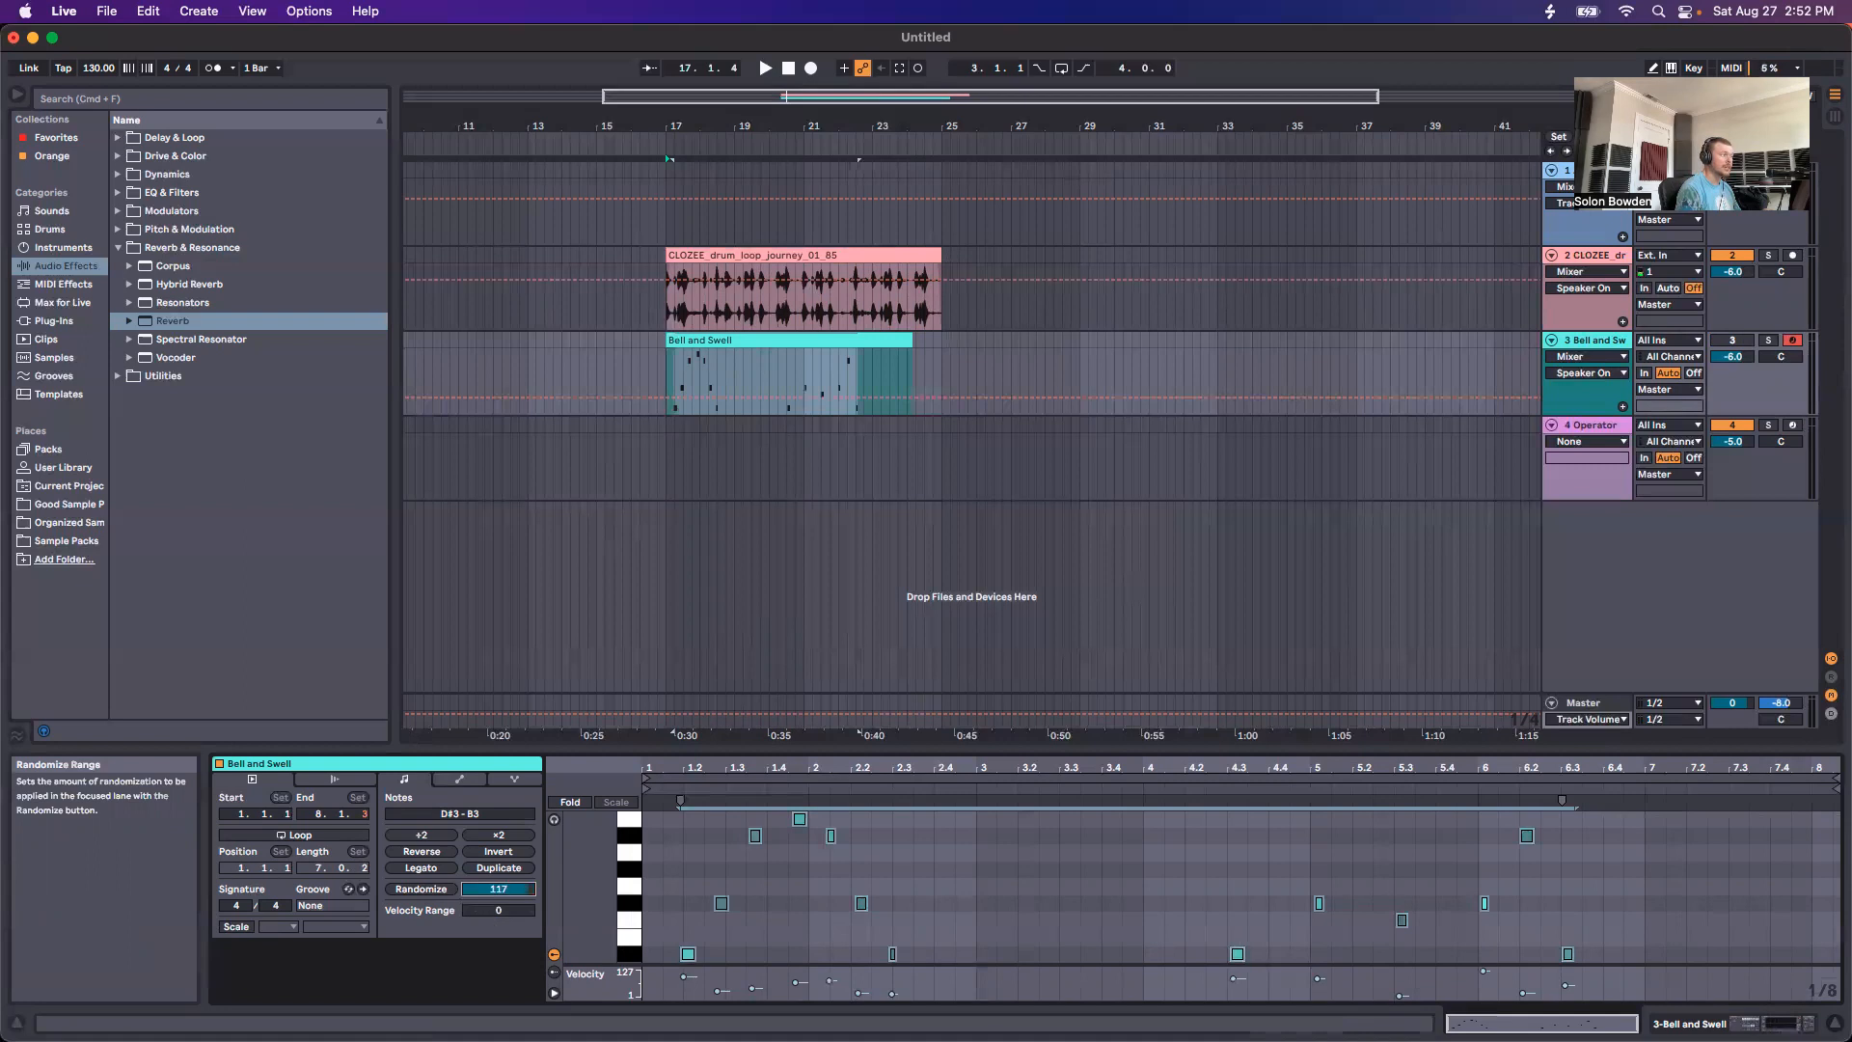
click(835, 892)
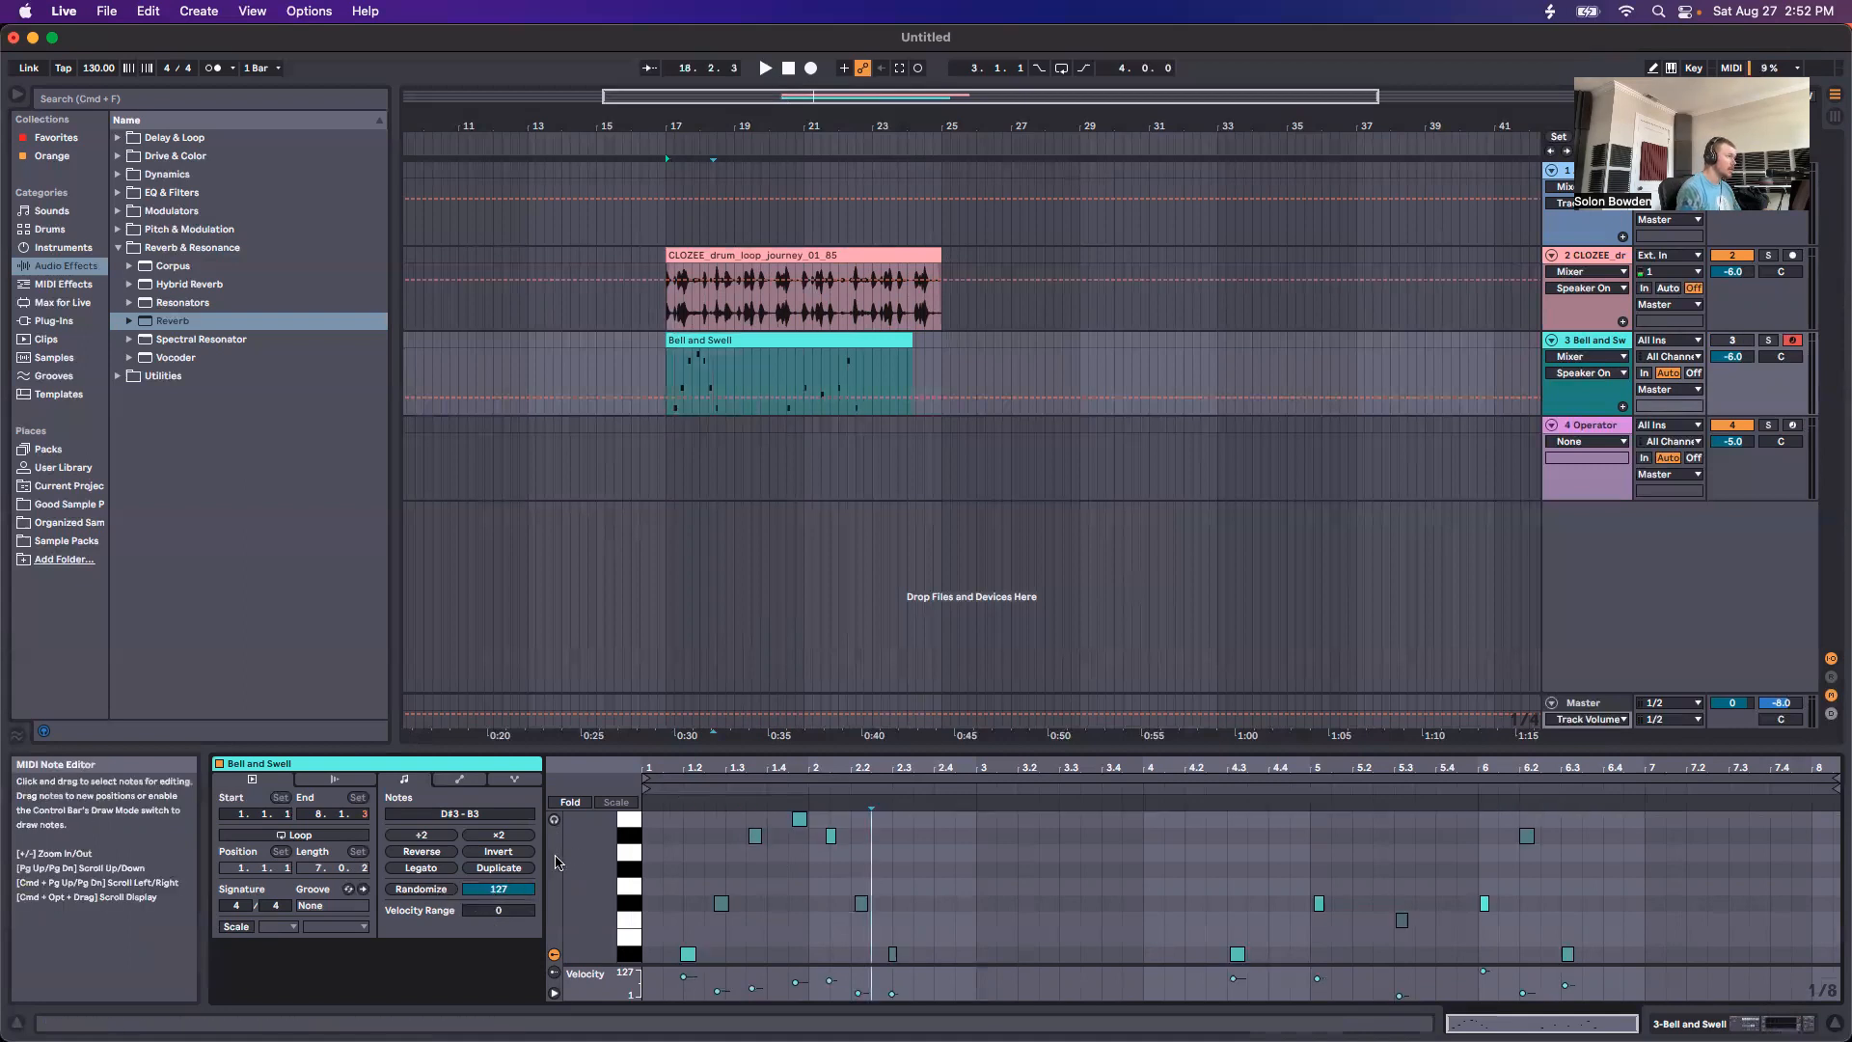
Step: Try Invert on all notes of the Bell and Swell clip, and flip them back
key(super+a)
click(500, 851)
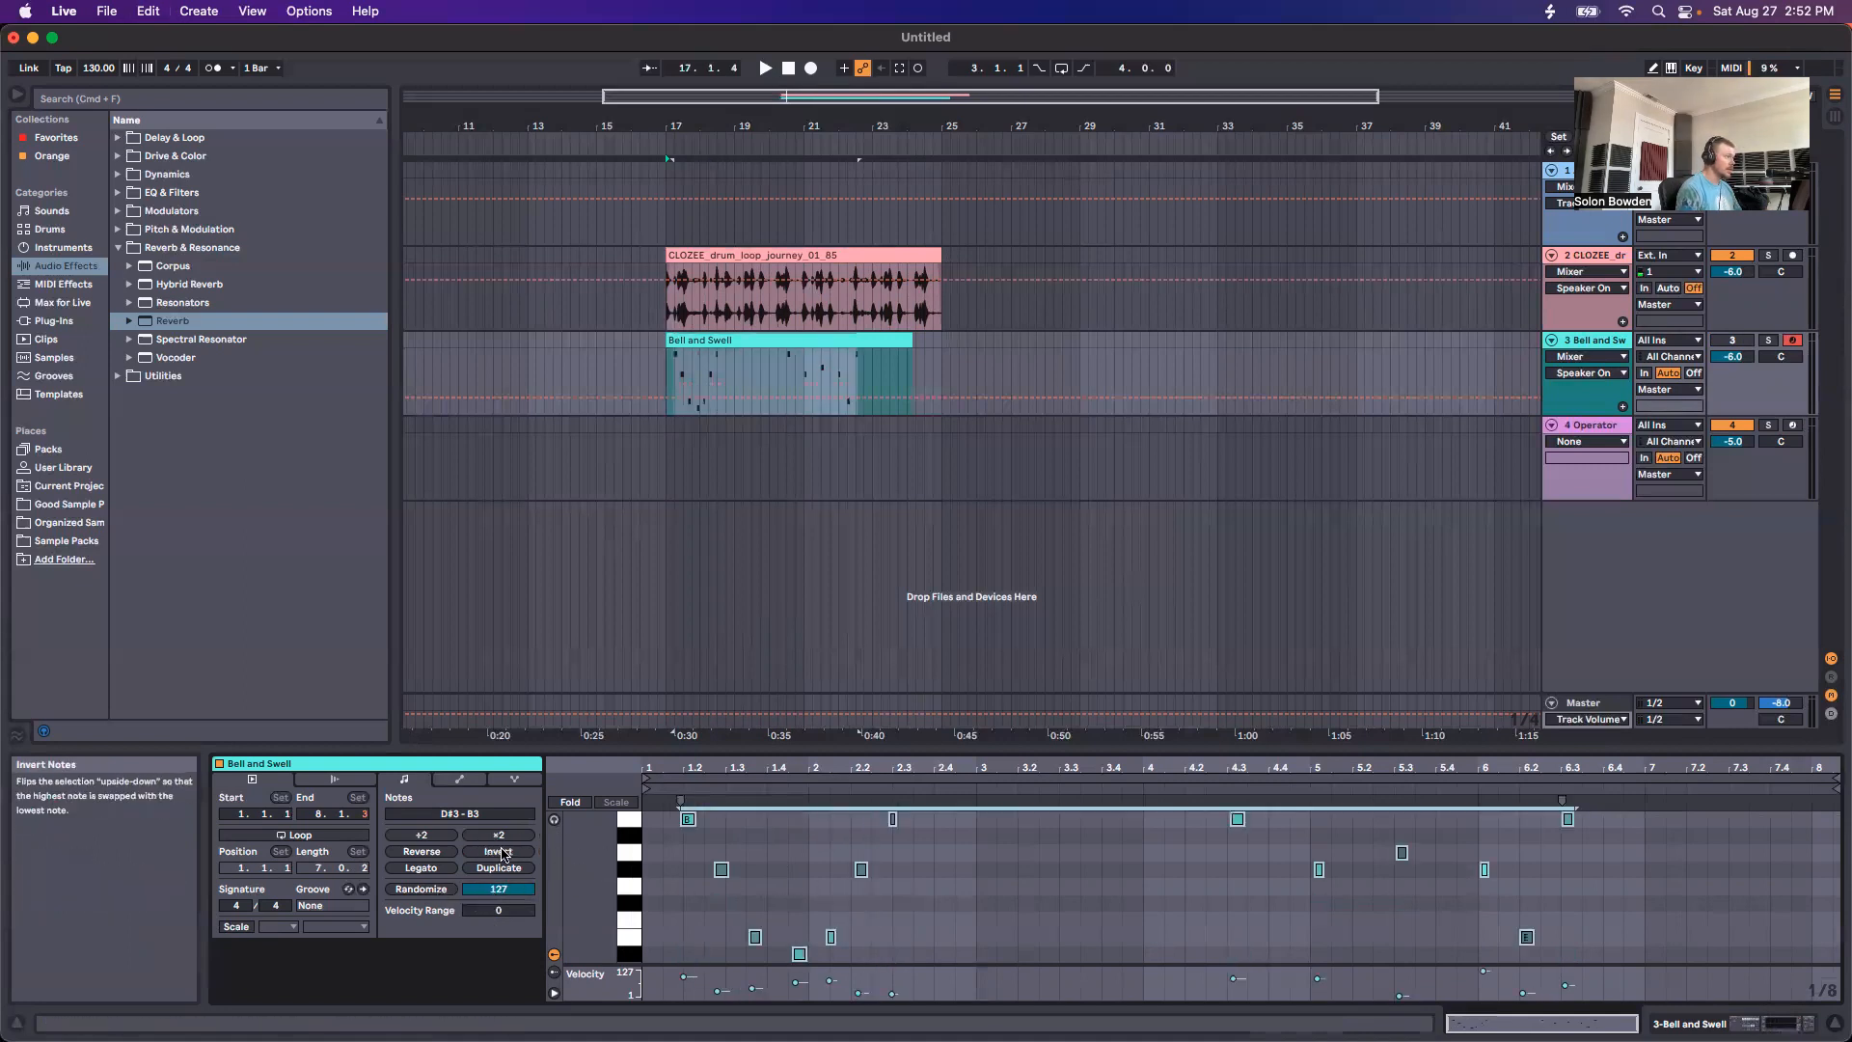
click(499, 852)
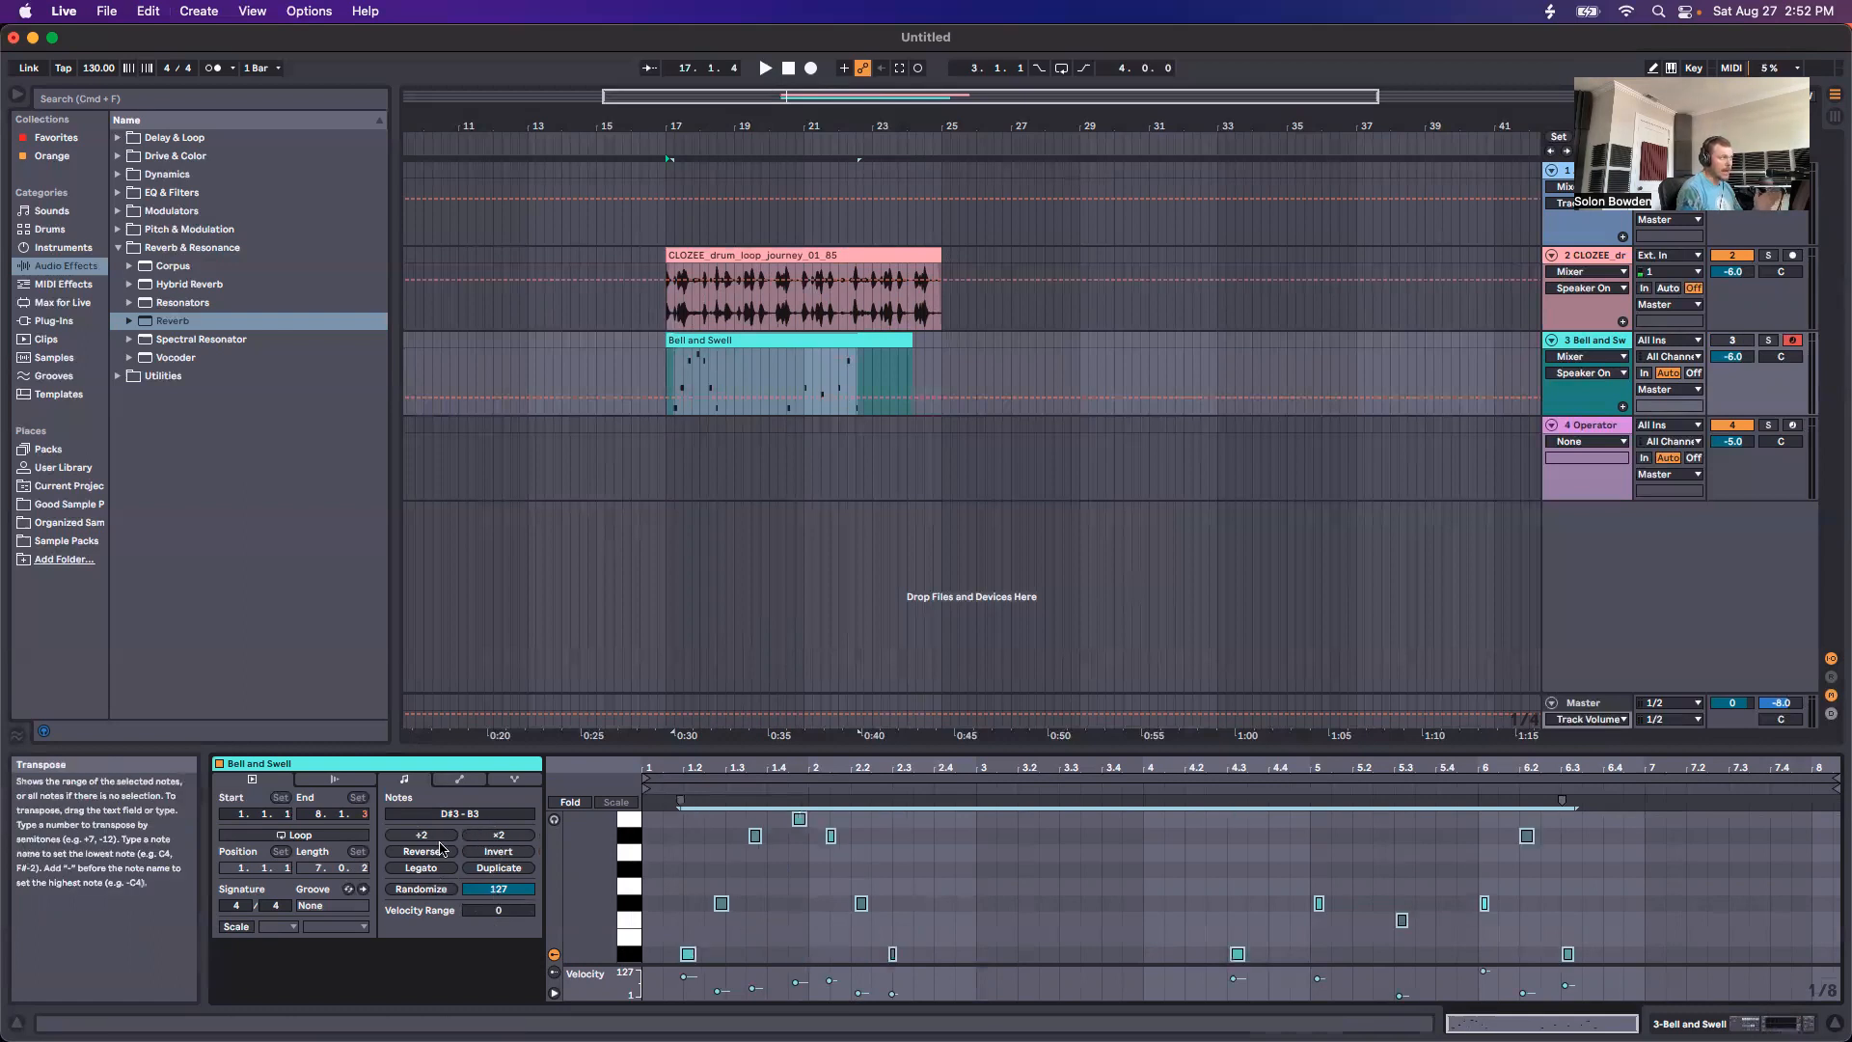
Step: Switch the Bell and Swell clip between its Notes, Note Expression and Envelopes views, finishing on Envelopes
click(457, 778)
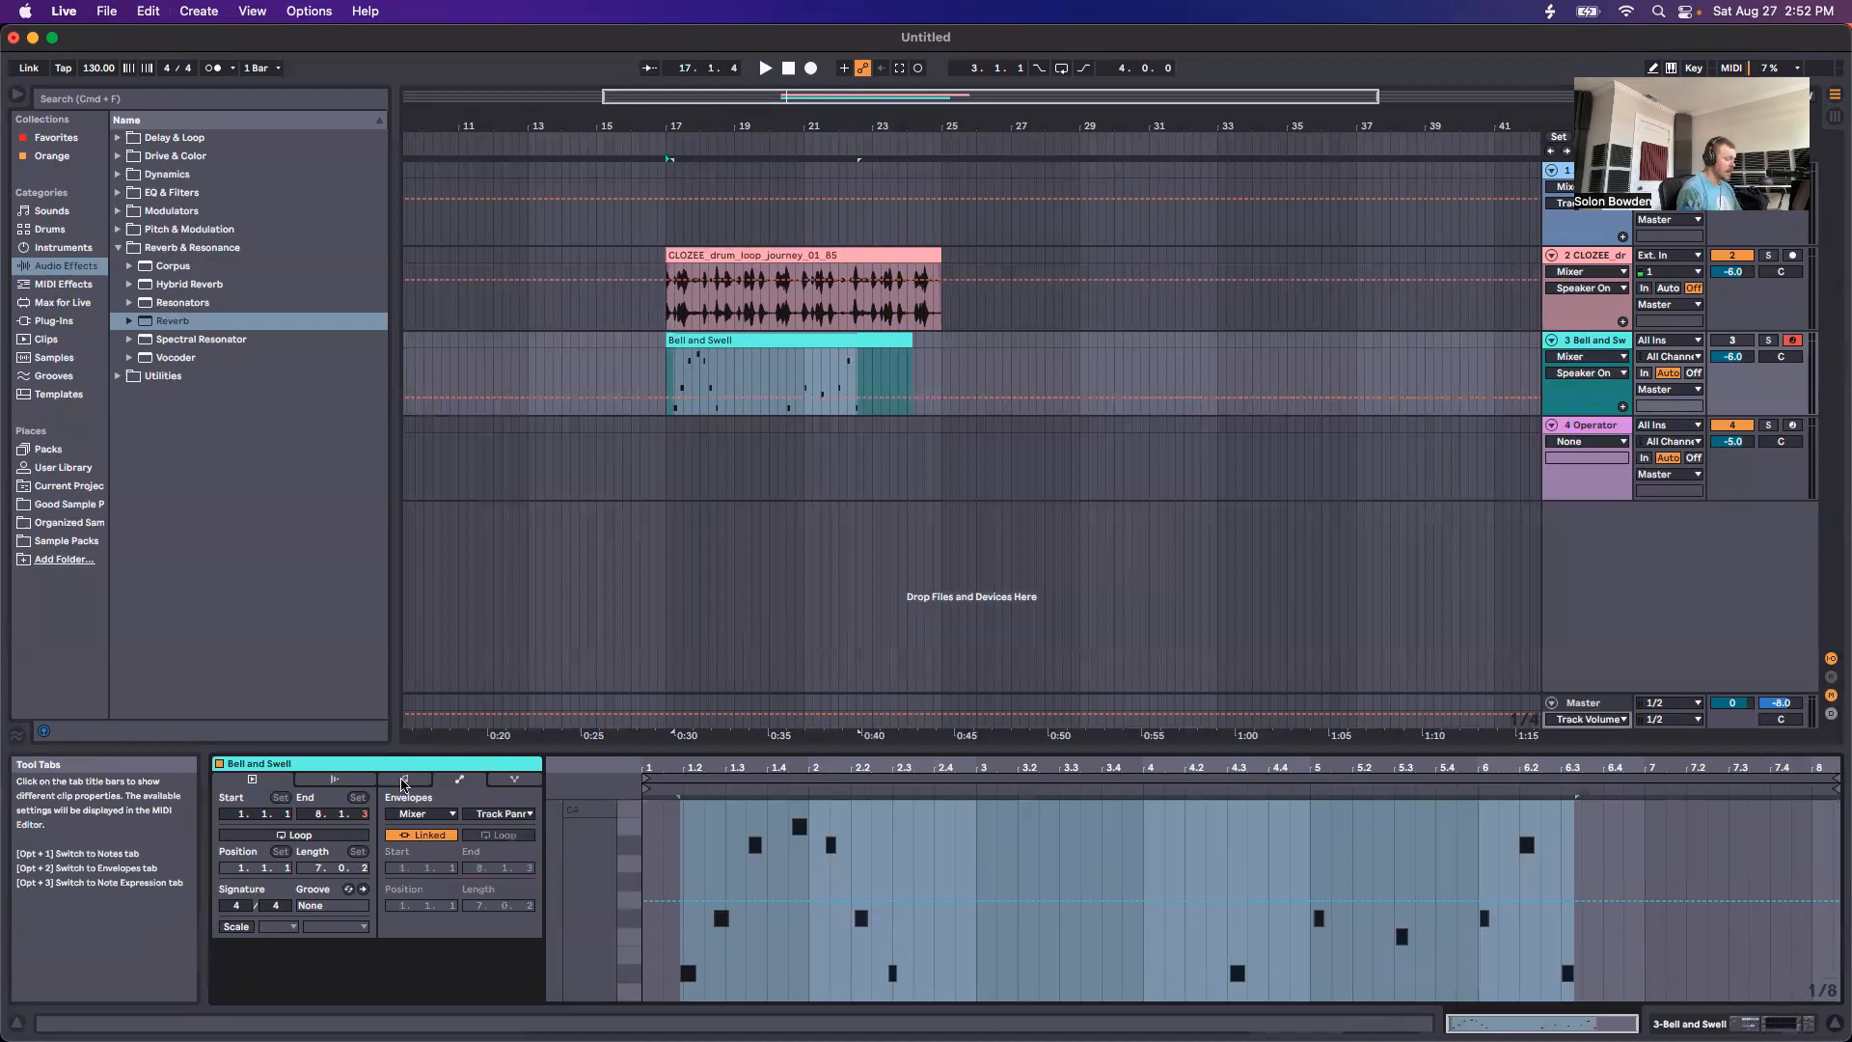
click(404, 781)
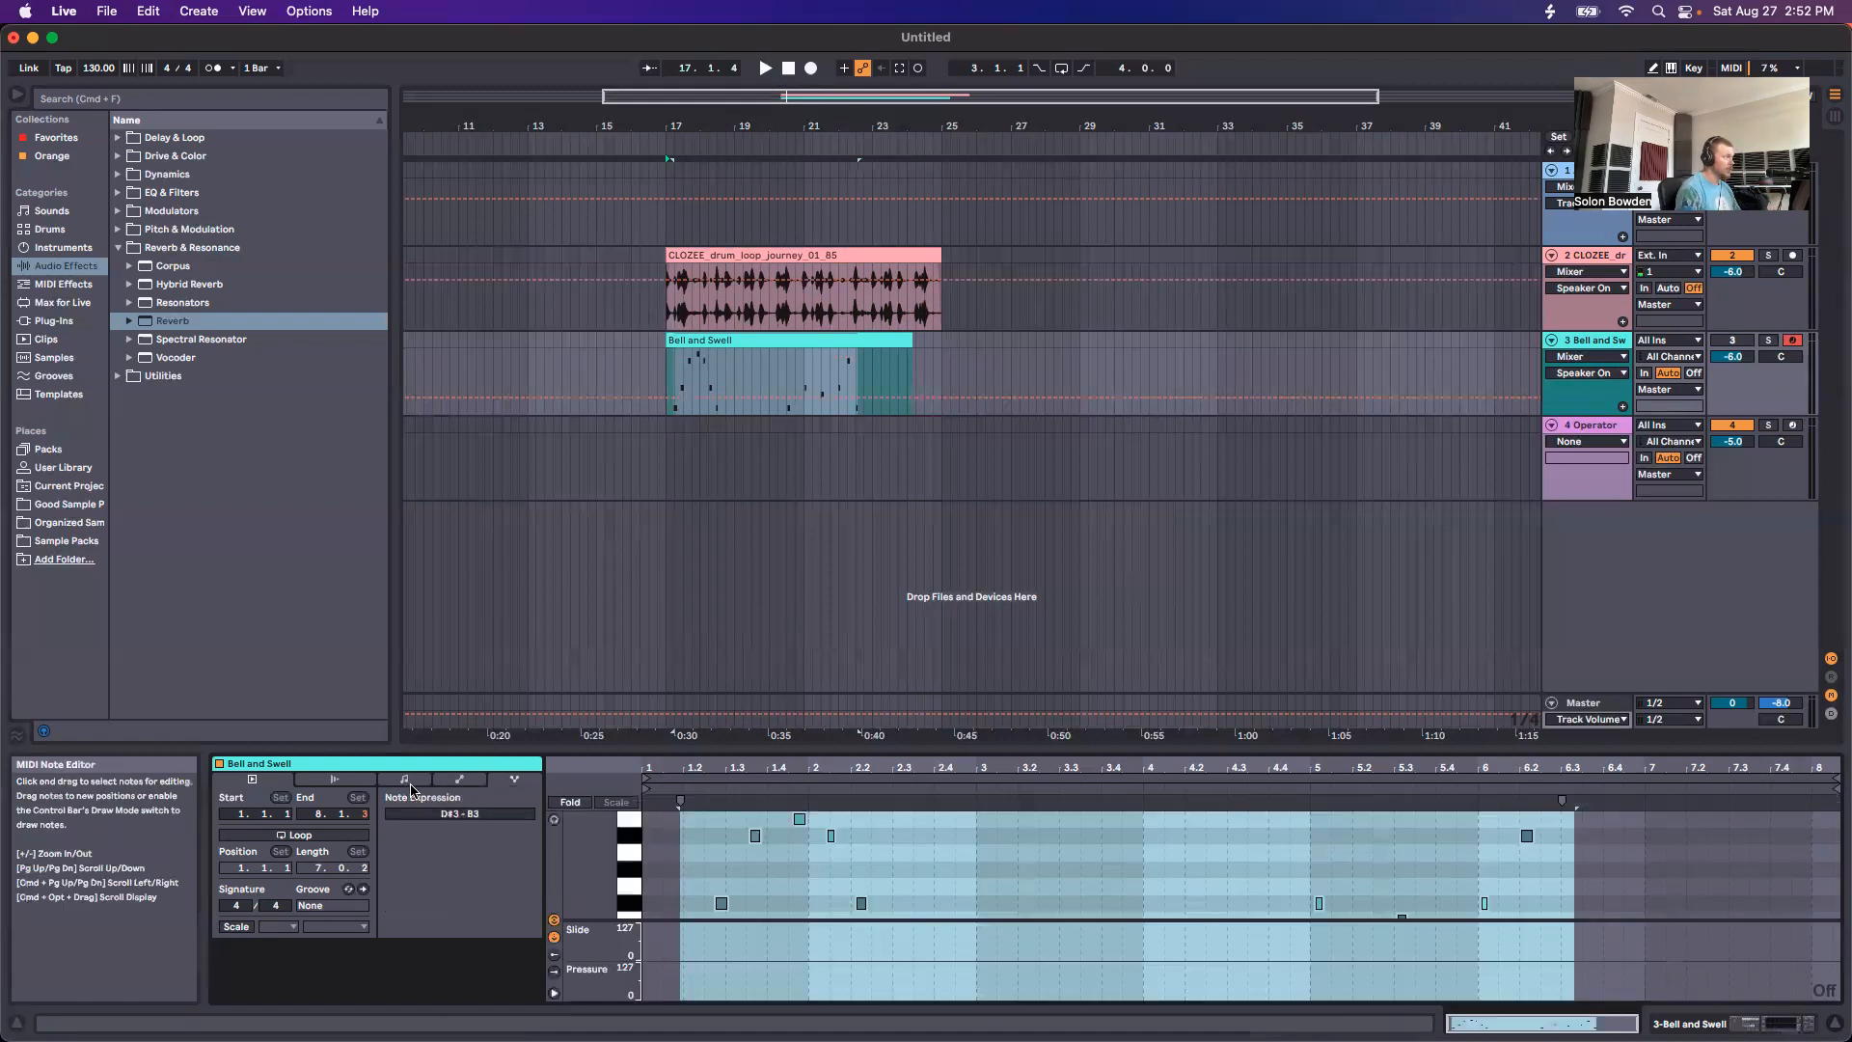
click(405, 779)
click(459, 779)
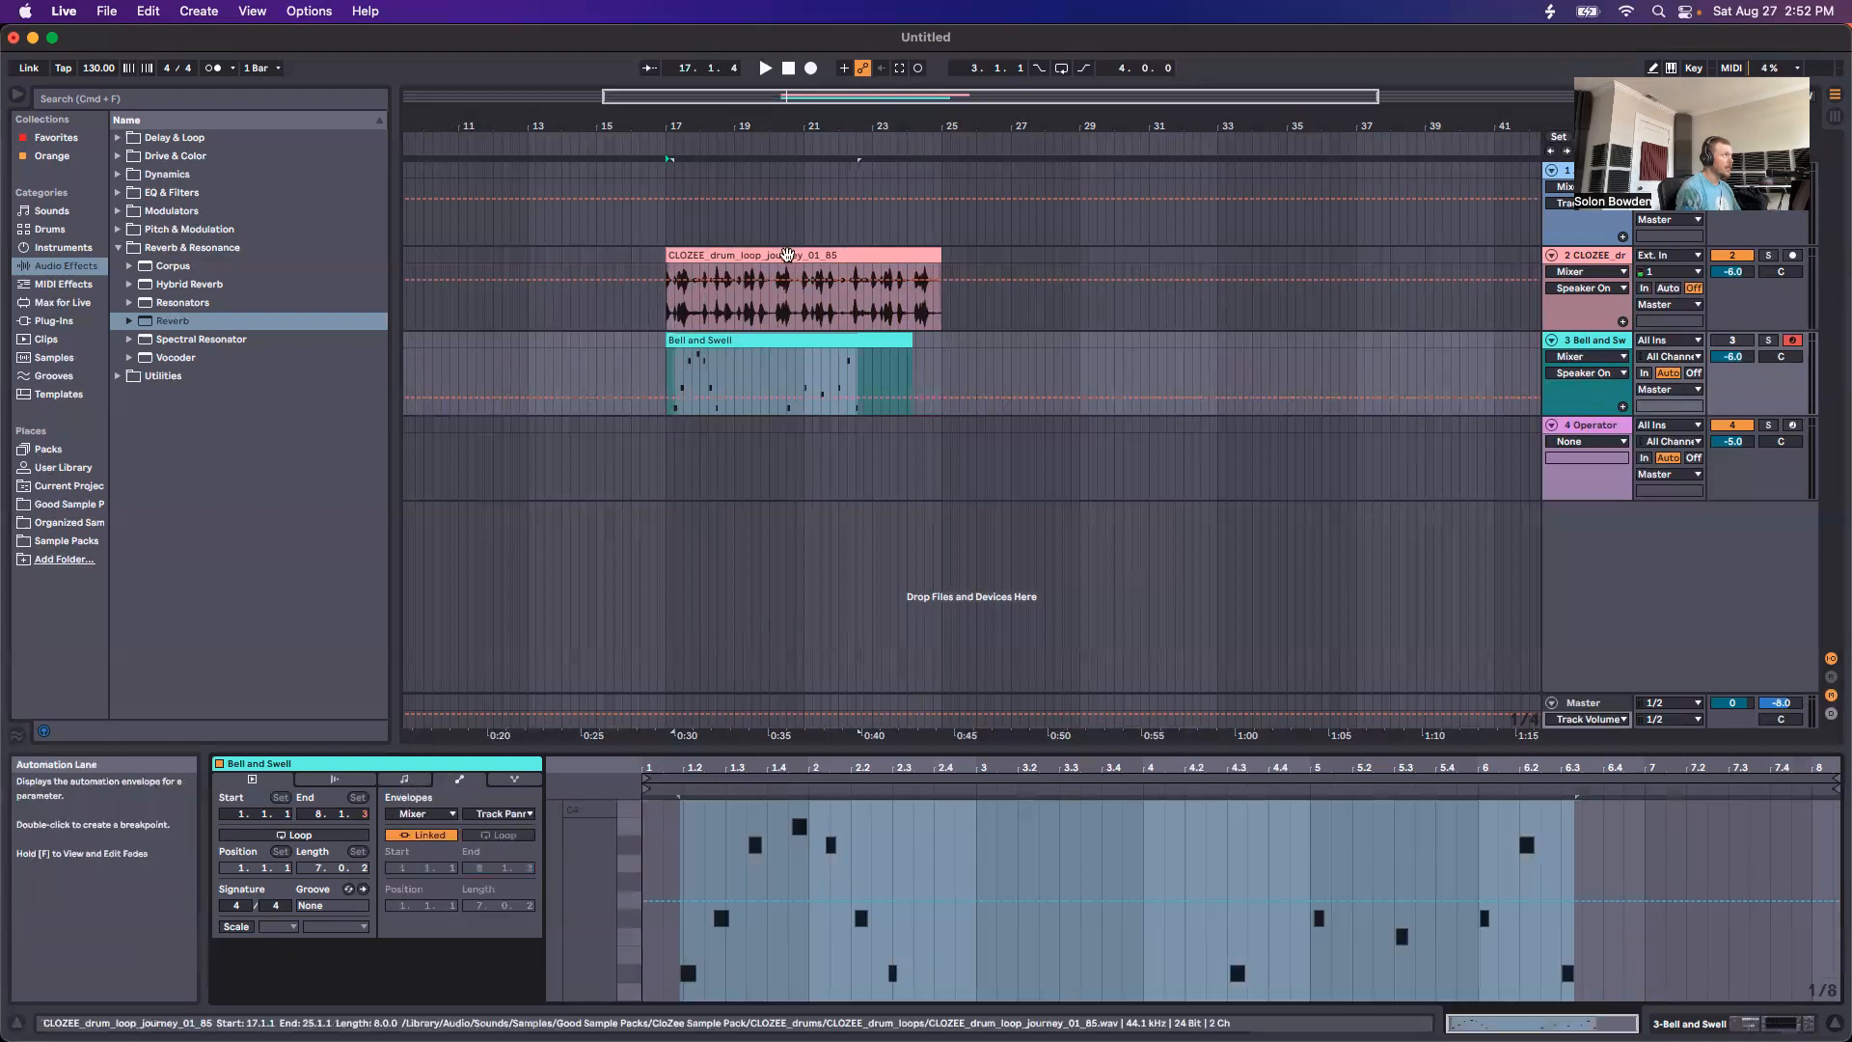
Step: Open the CLOZEE drum loop clip, switch between its clip views, and return to the Bell and Swell clip
click(787, 255)
key(alt+2)
key(alt+1)
key(alt+2)
key(alt+1)
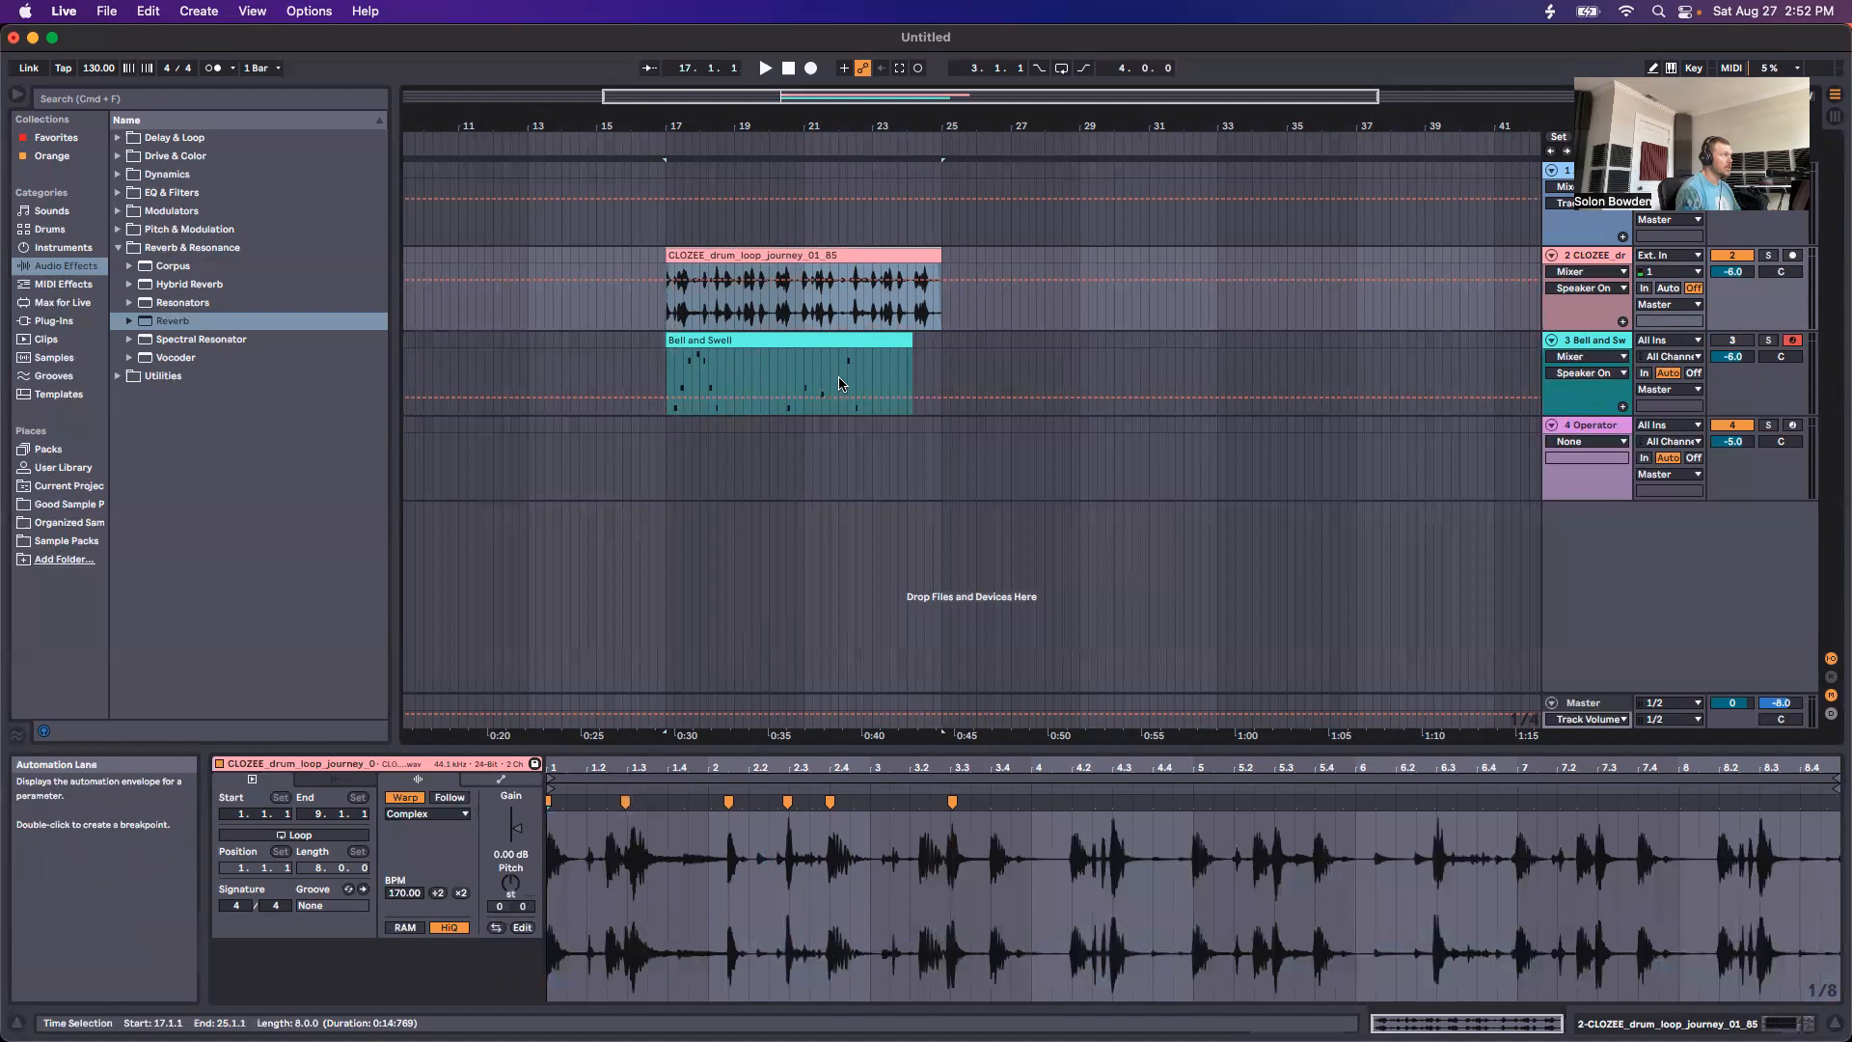
click(798, 343)
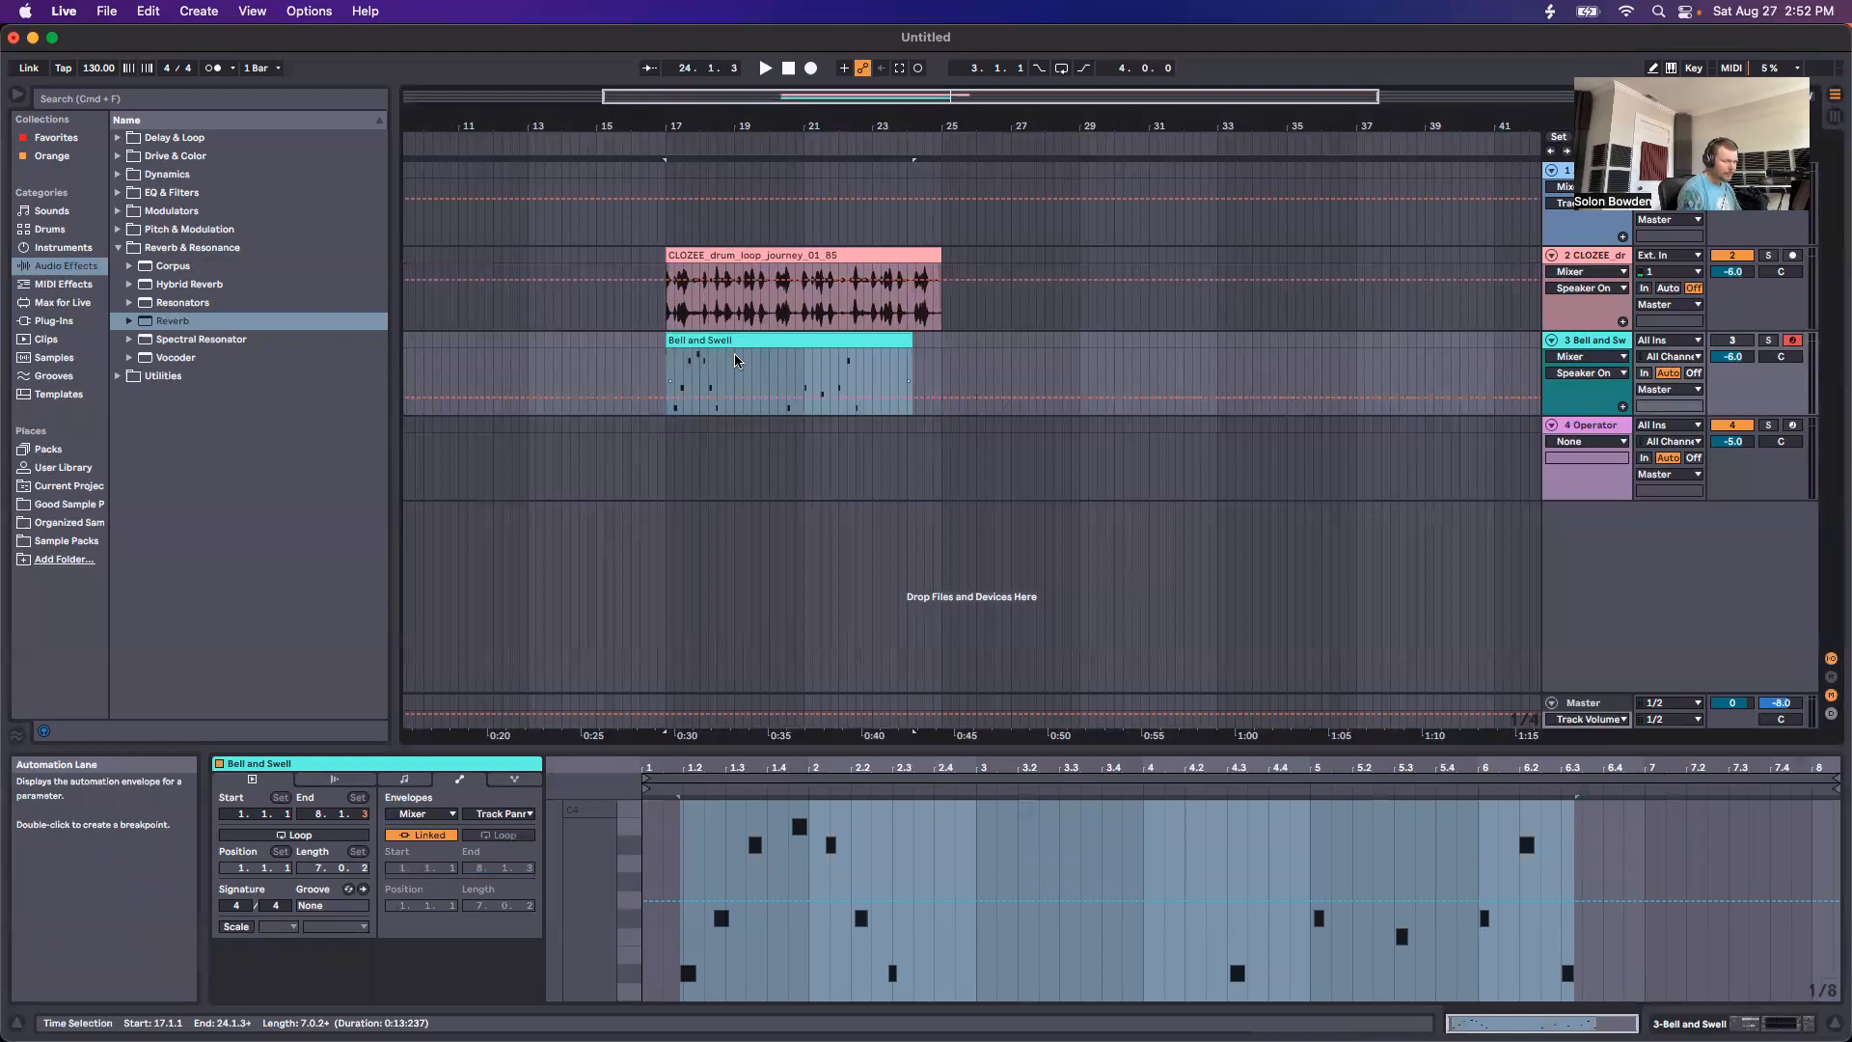
click(771, 338)
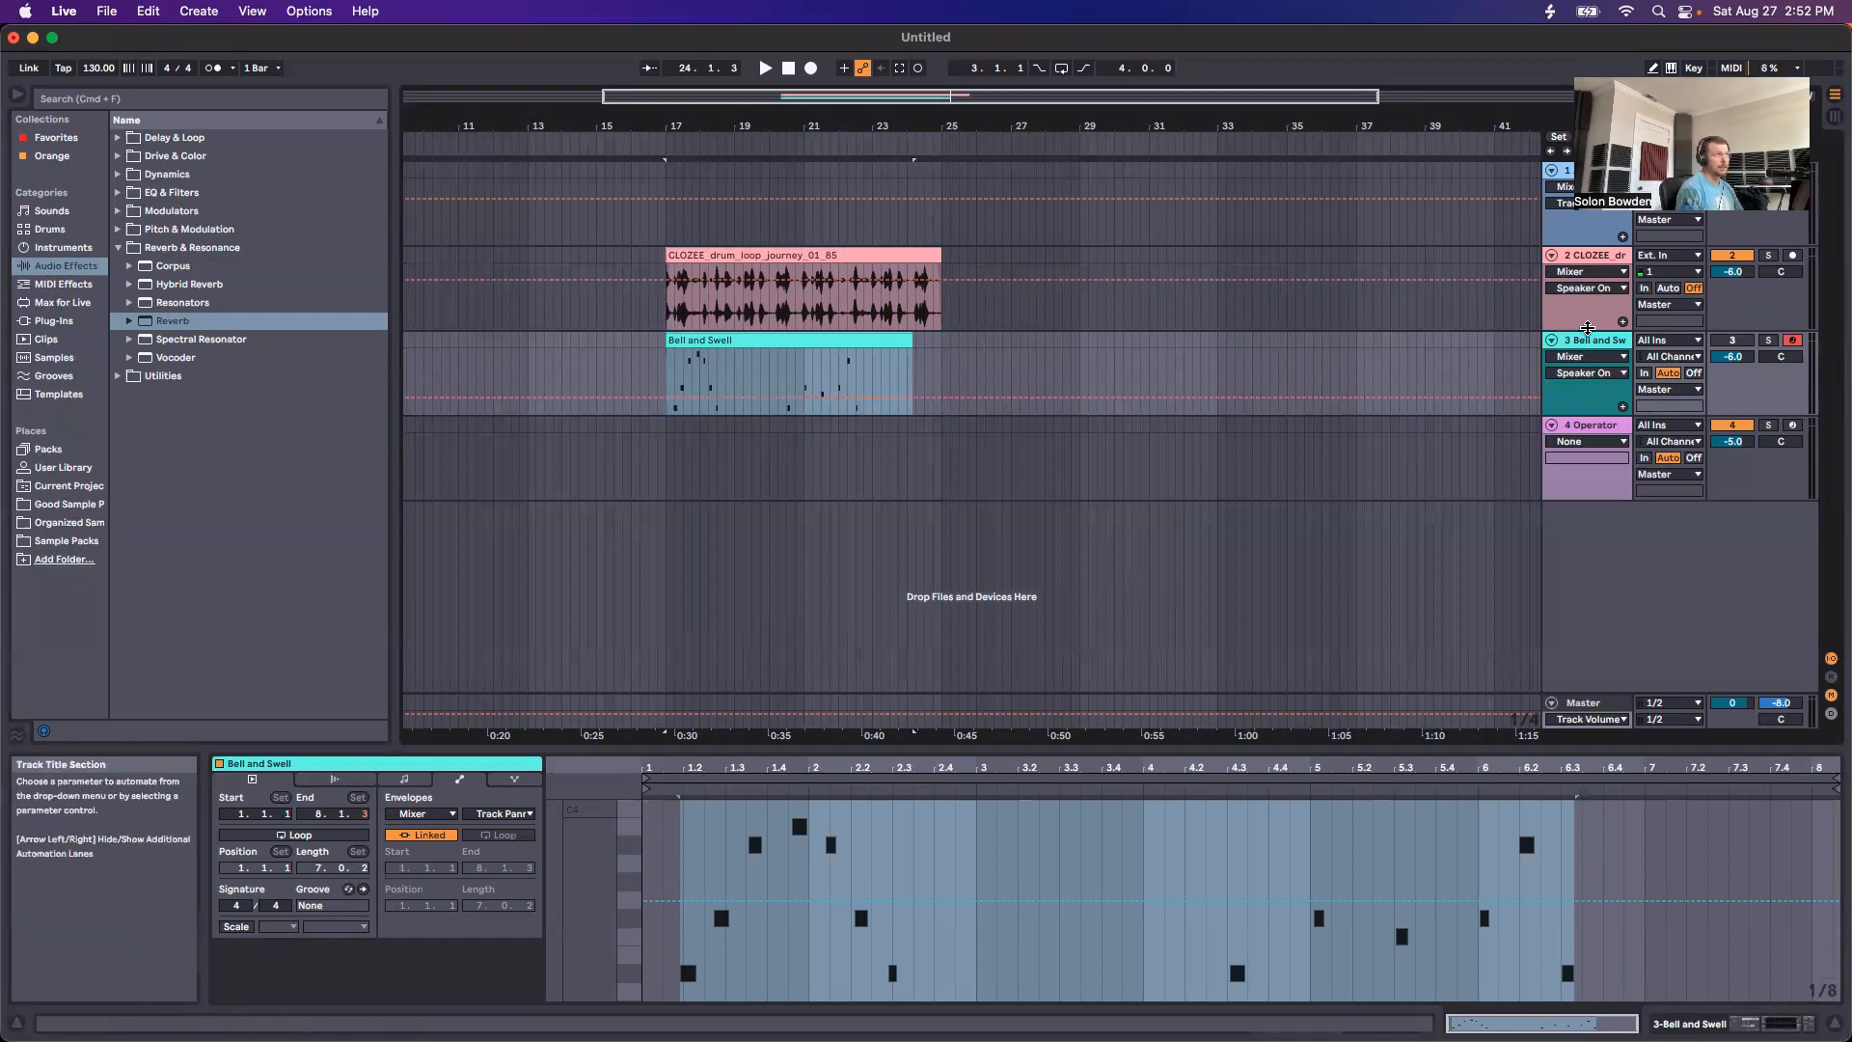
Step: Set the Bell and Swell clip's envelope to the MIDI Ctrl category with Pitch Bend as the parameter
click(457, 780)
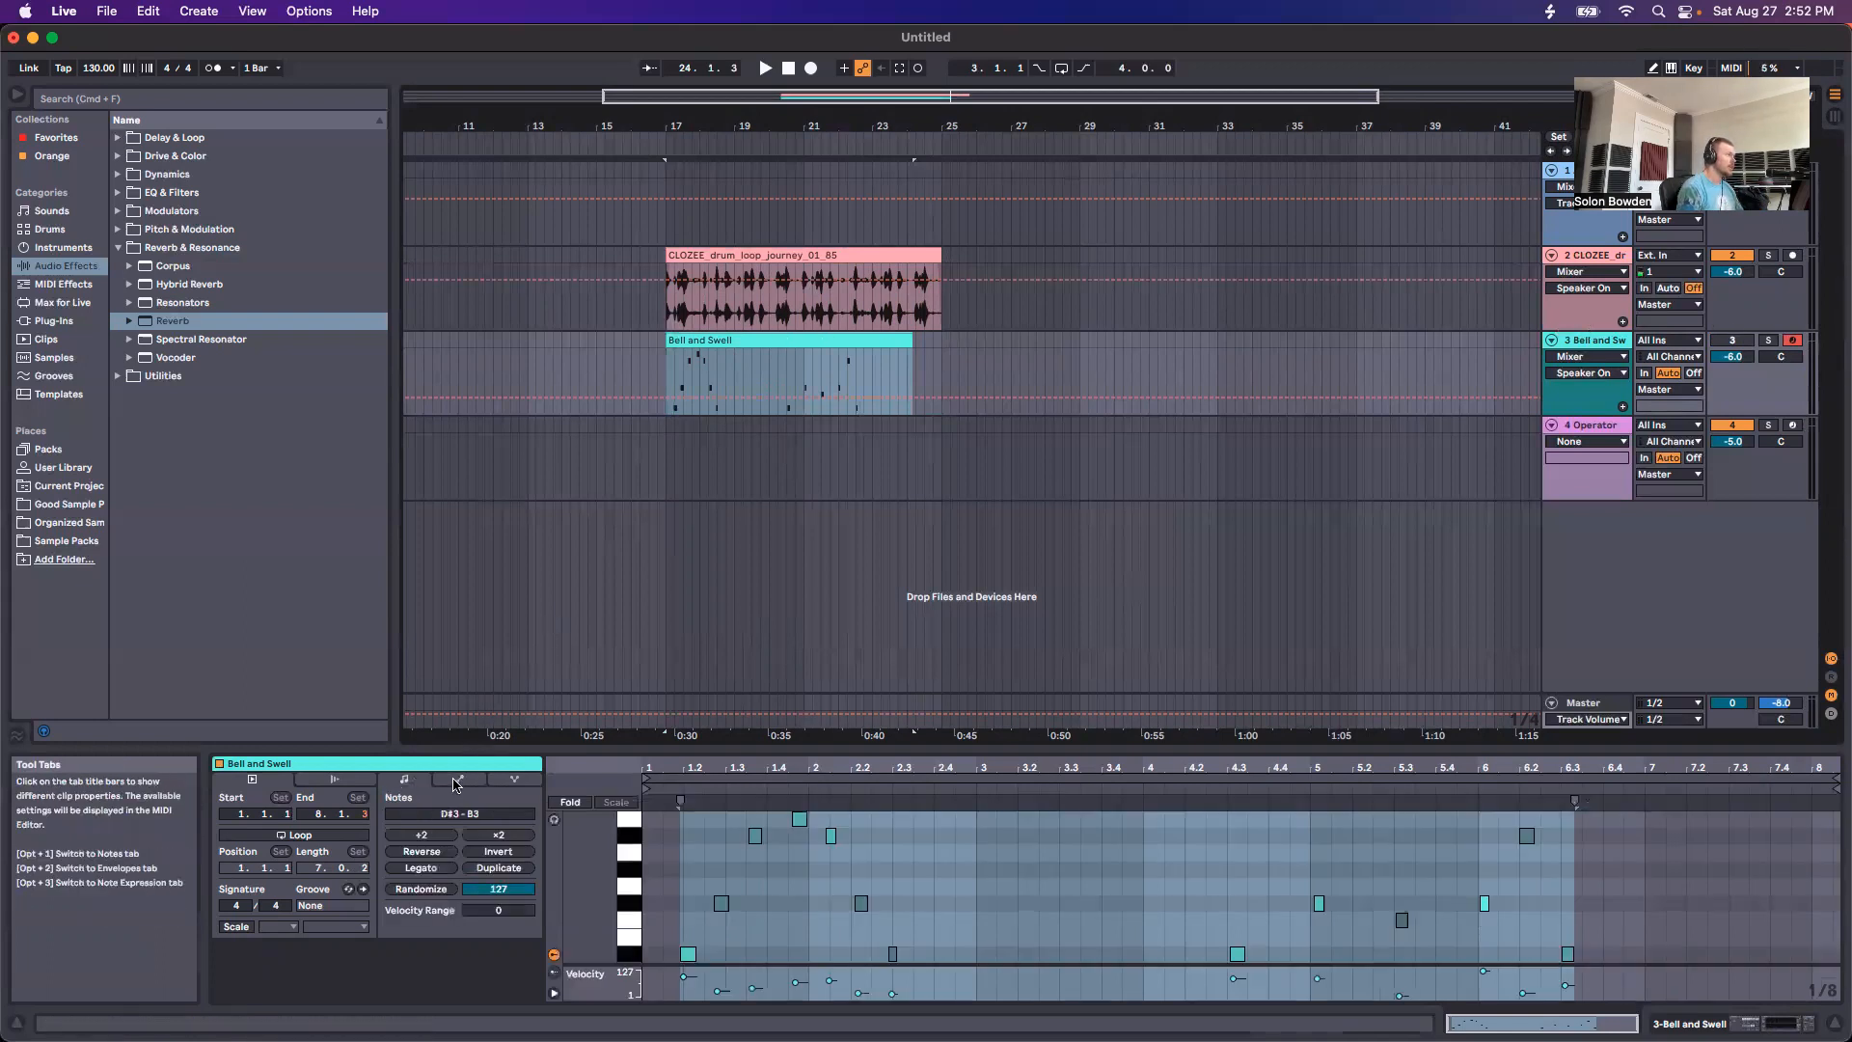
click(448, 780)
click(706, 840)
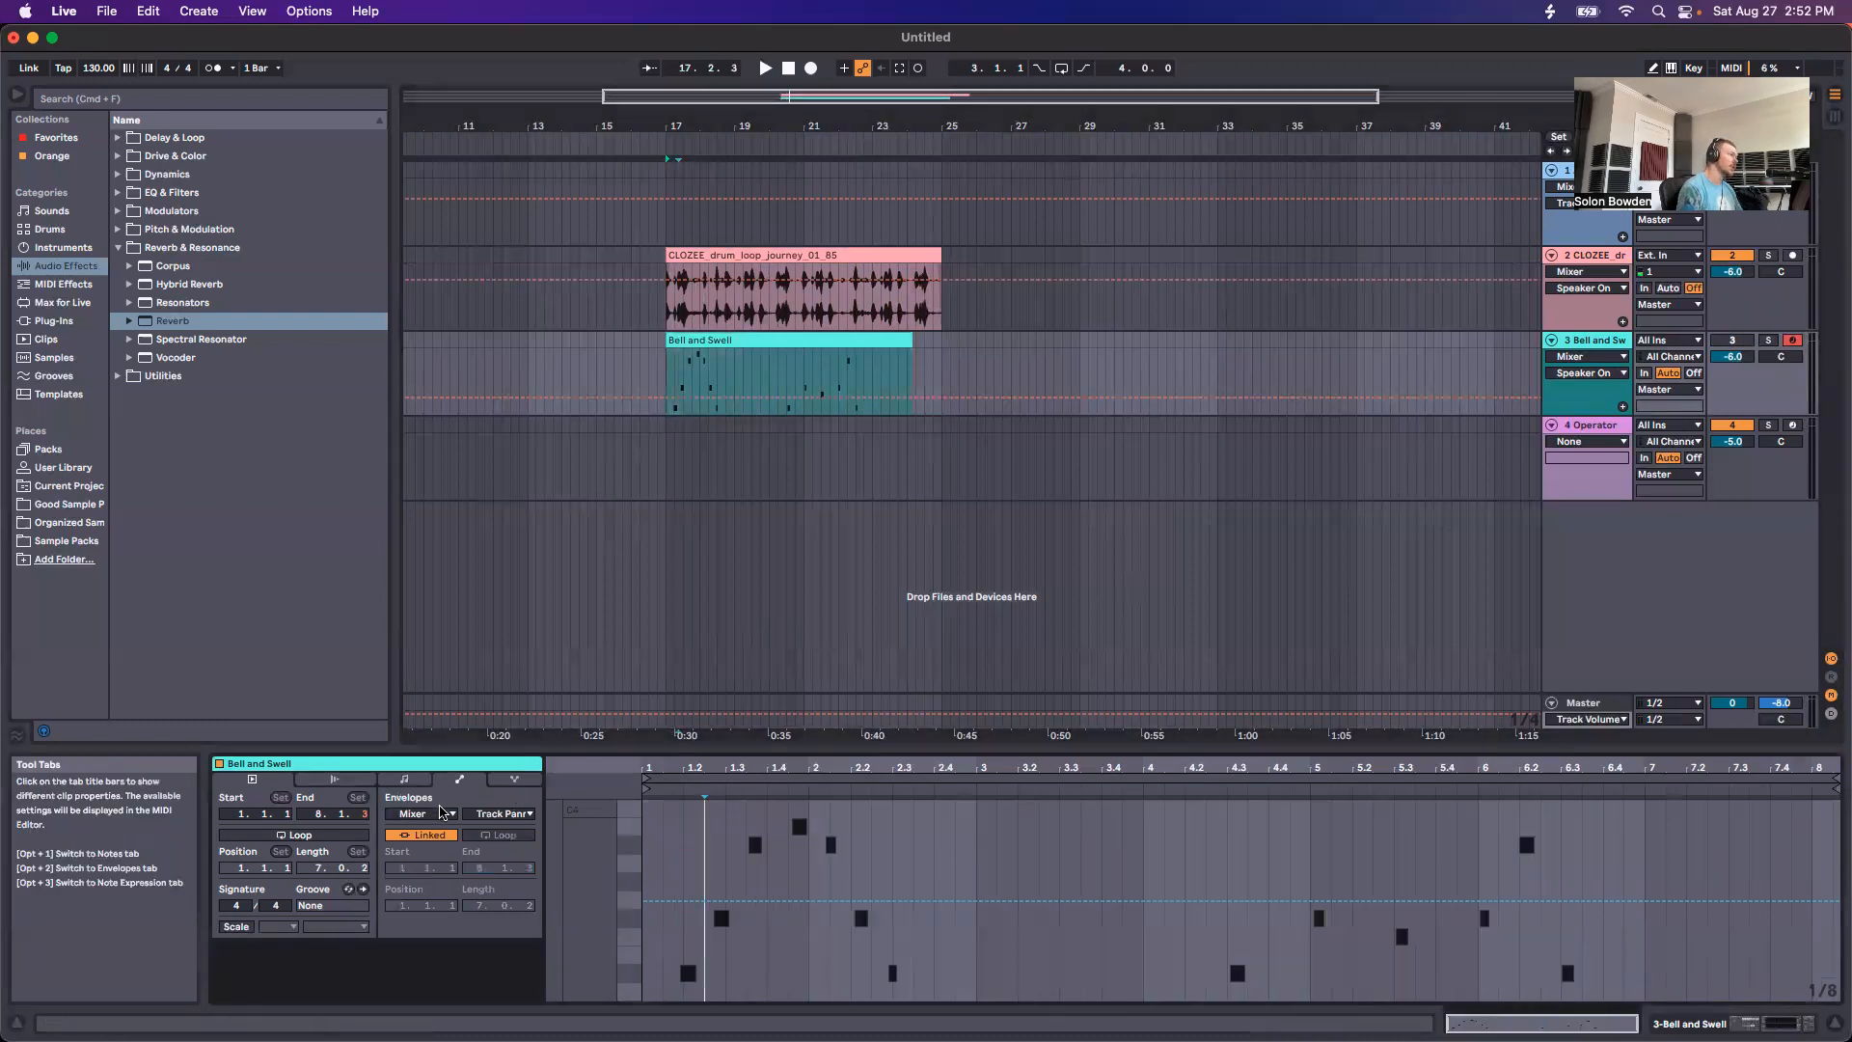
click(440, 813)
click(436, 818)
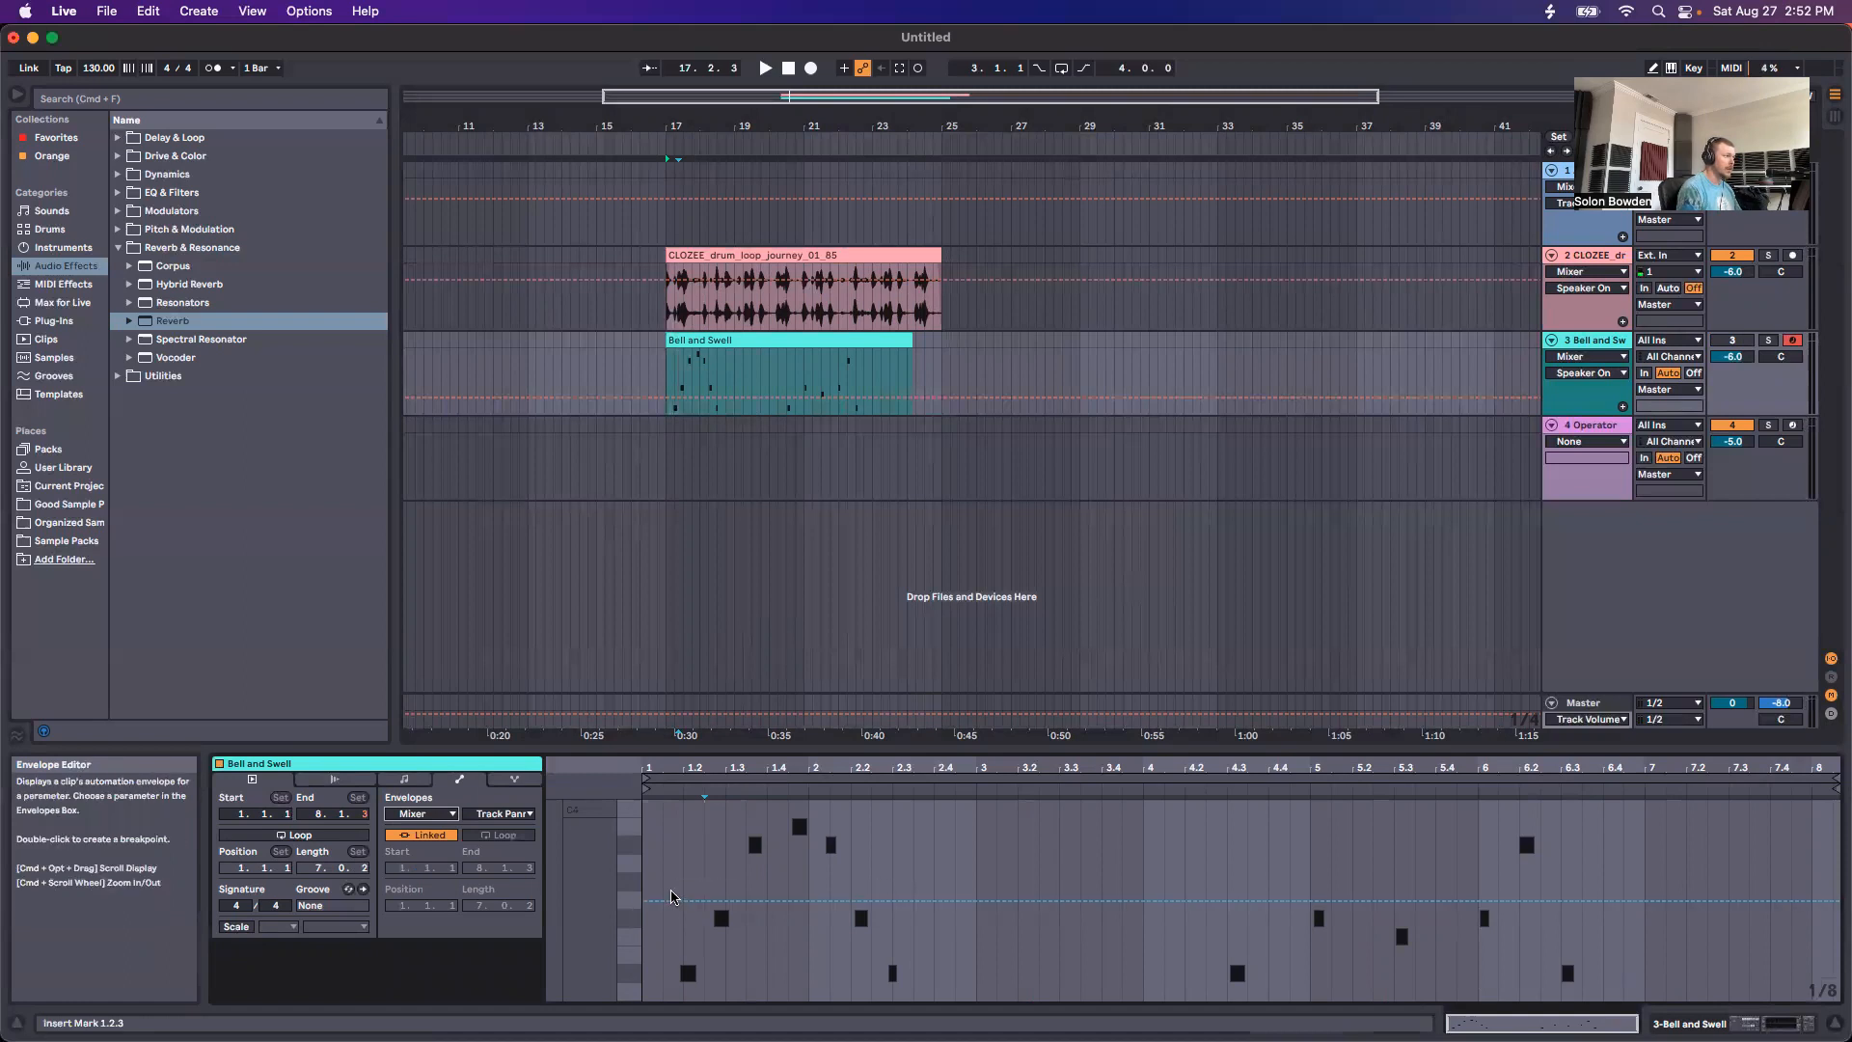
click(396, 822)
click(410, 830)
click(482, 815)
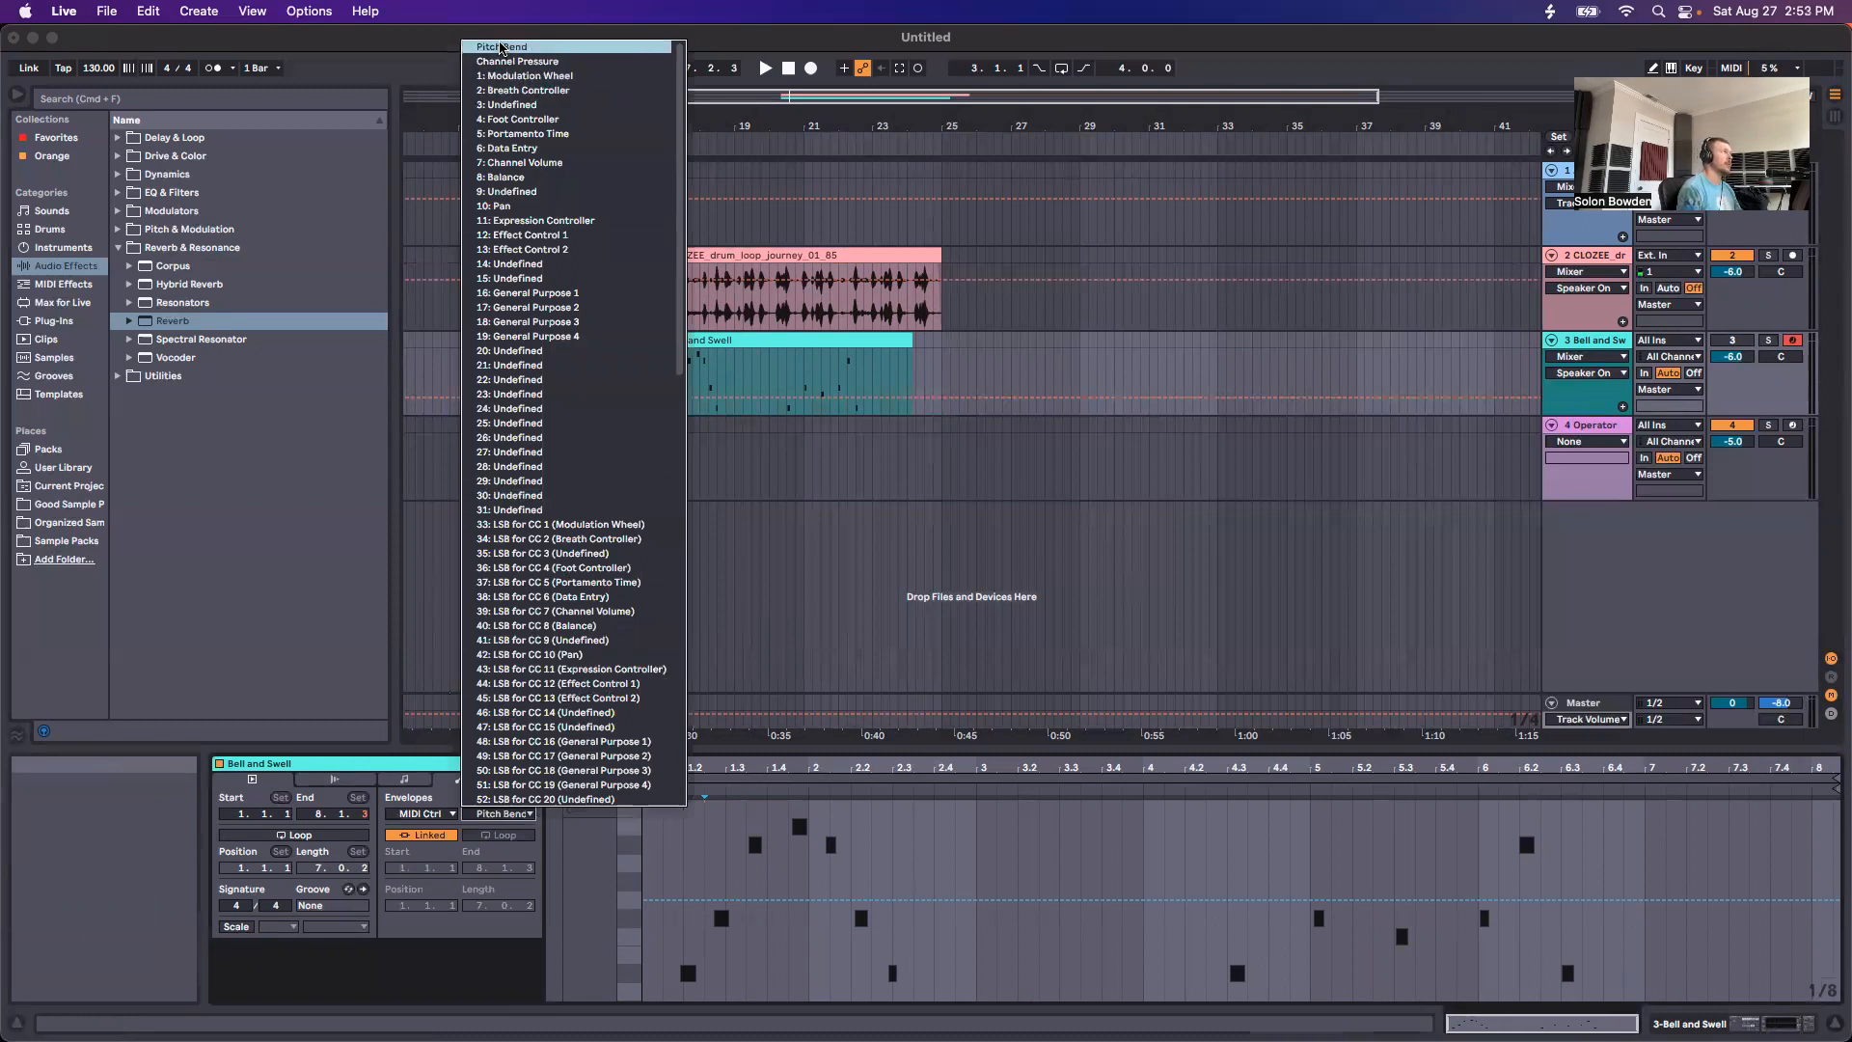
click(499, 48)
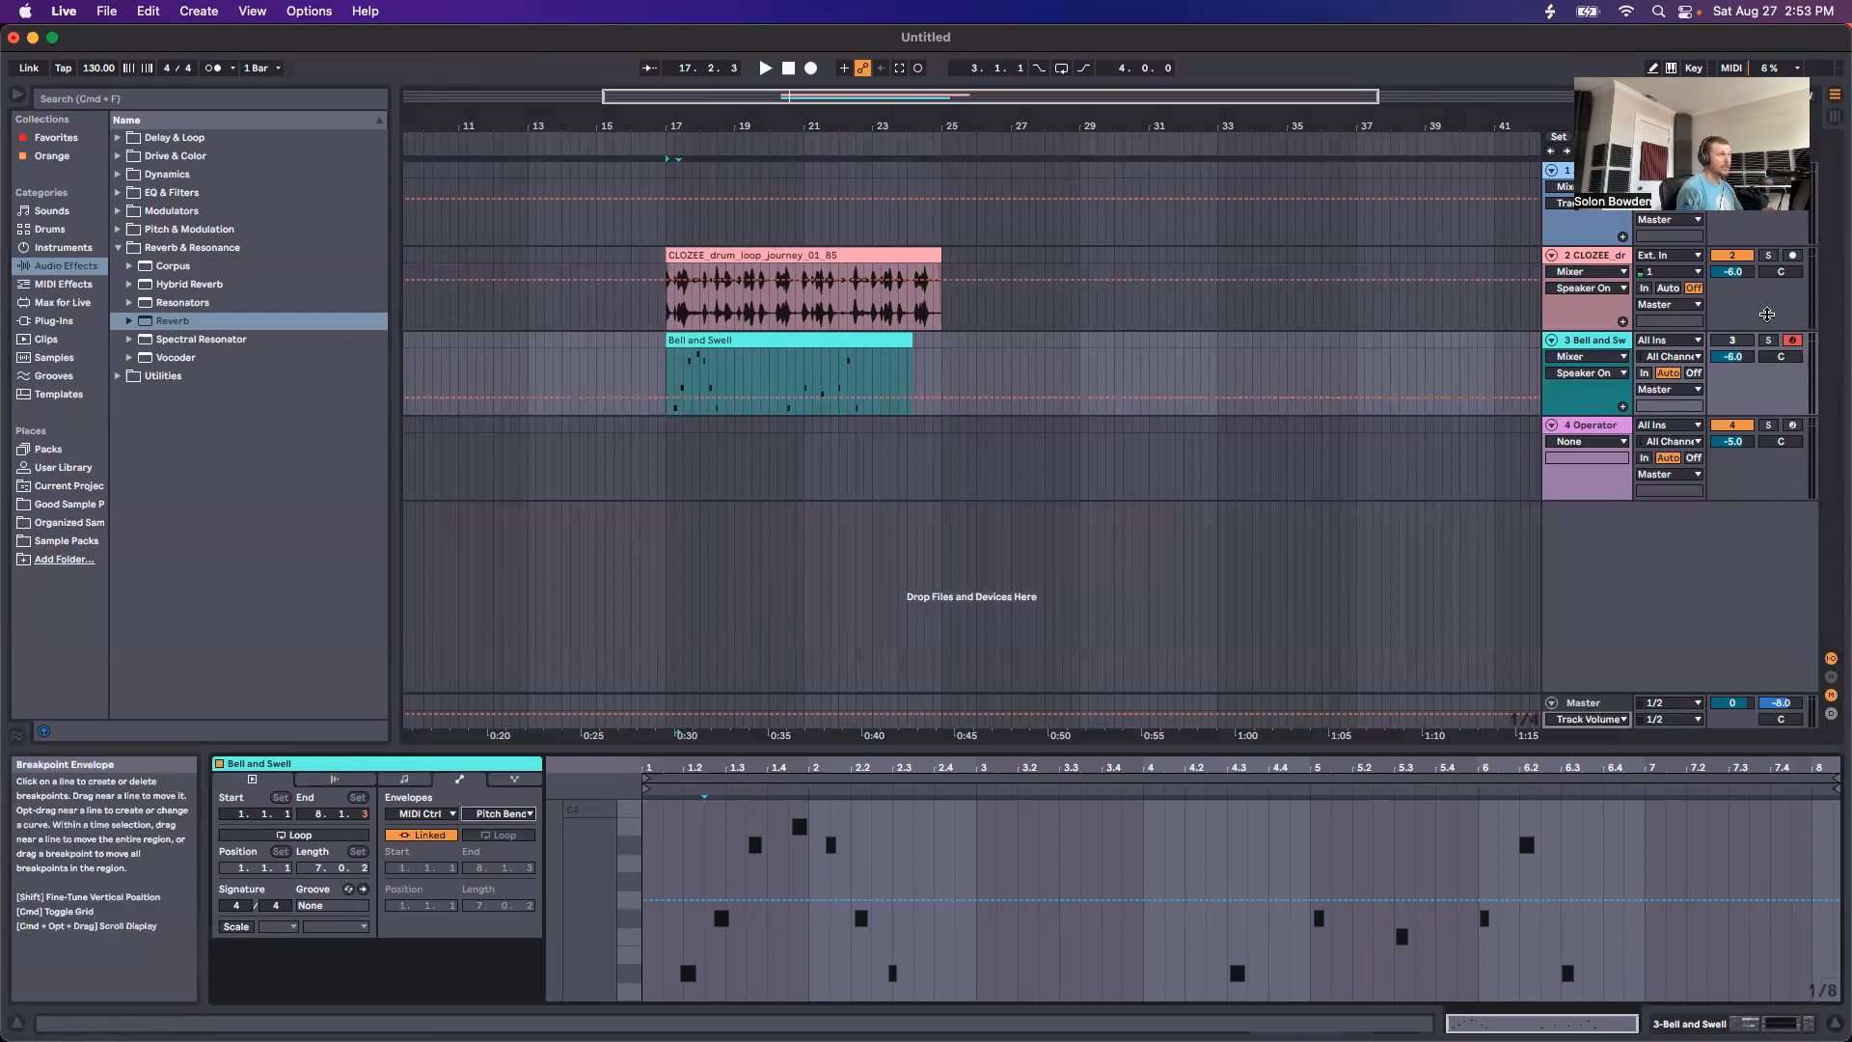
Step: Mute the CLOZEE drum loop track, activate the Bell and Swell track without solo, and select its clip
click(1729, 257)
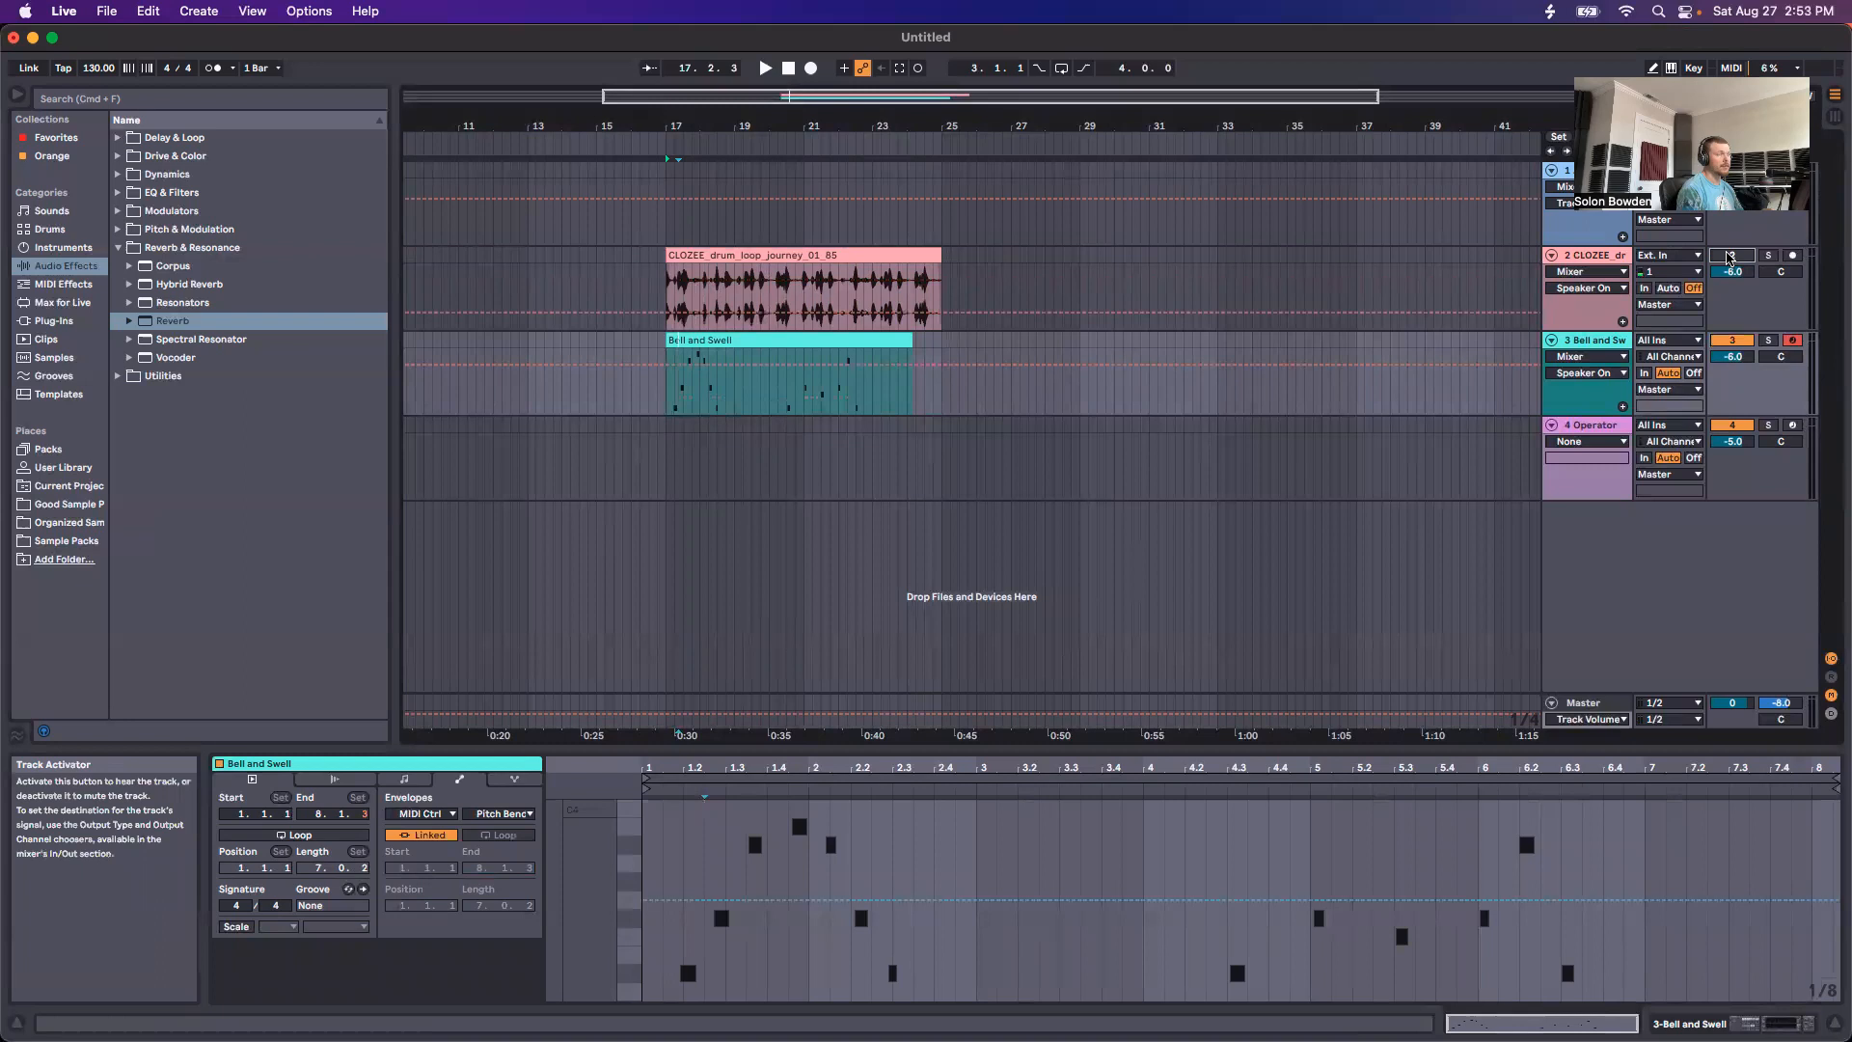
click(1737, 255)
click(1734, 340)
click(1766, 340)
click(1768, 342)
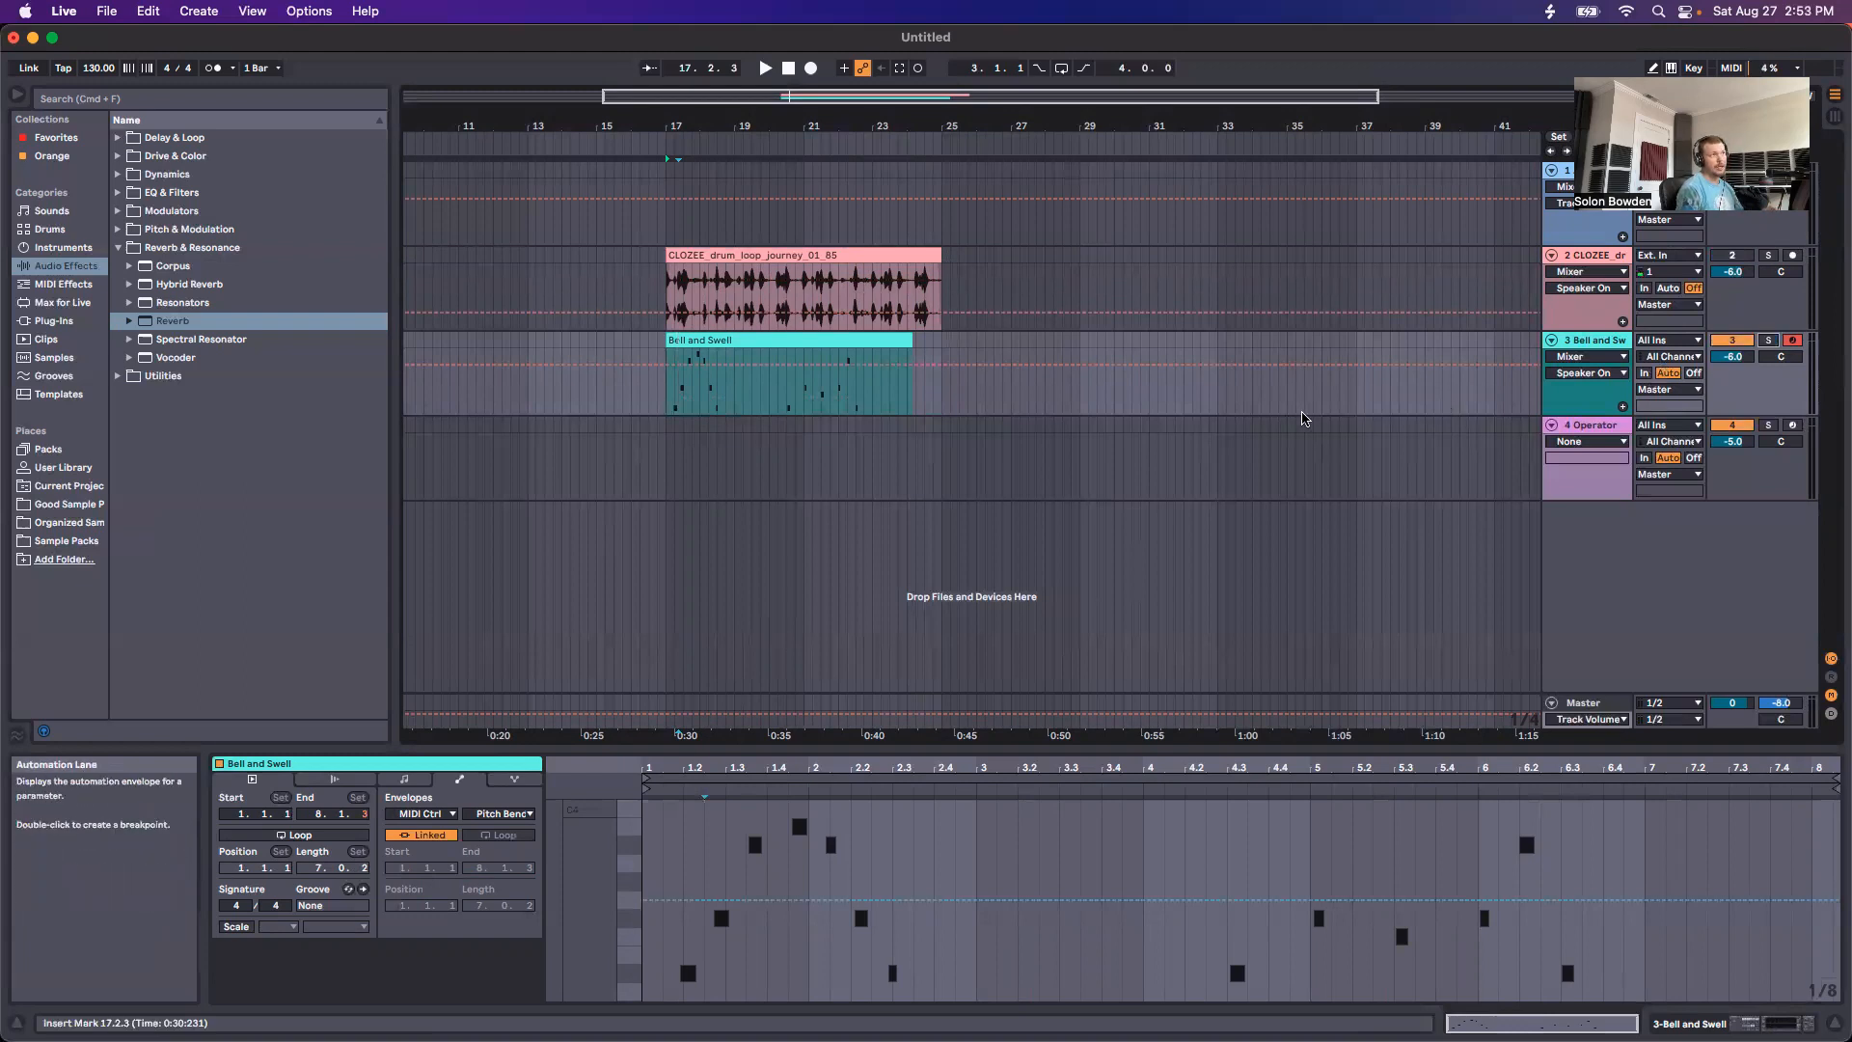
click(1769, 341)
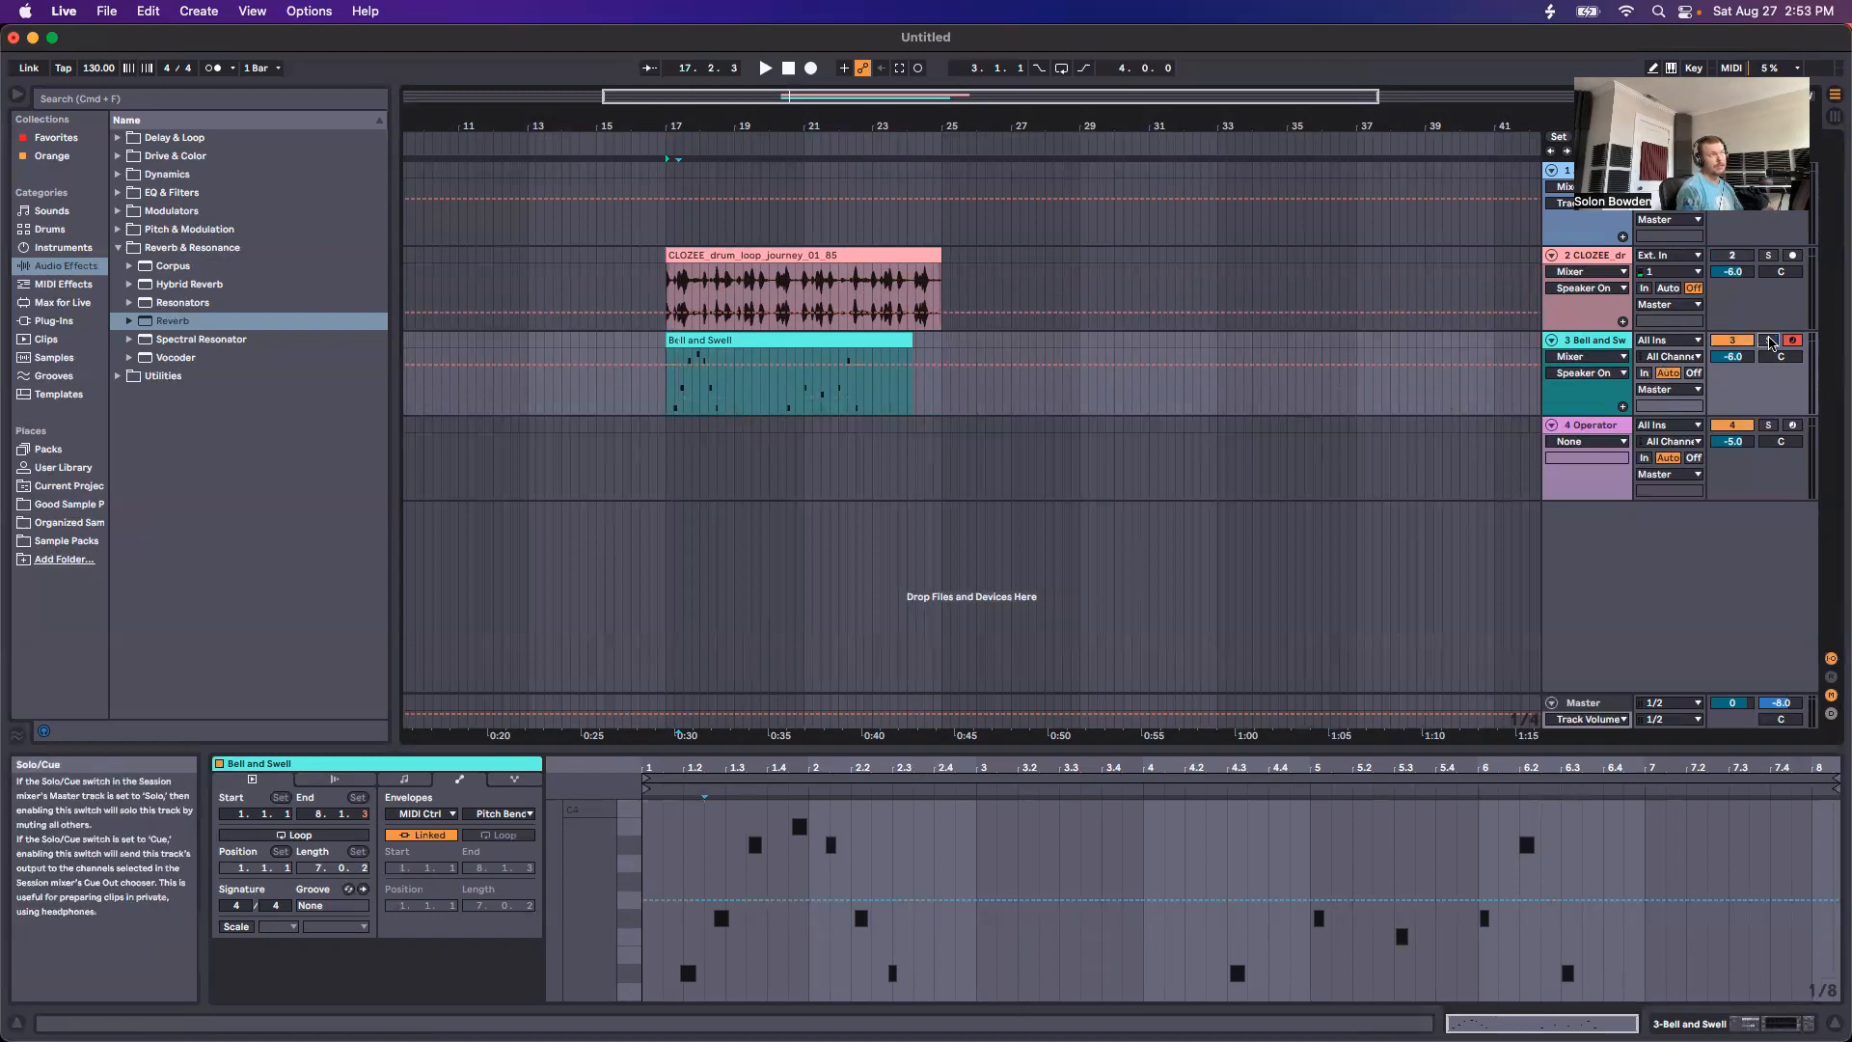
click(785, 340)
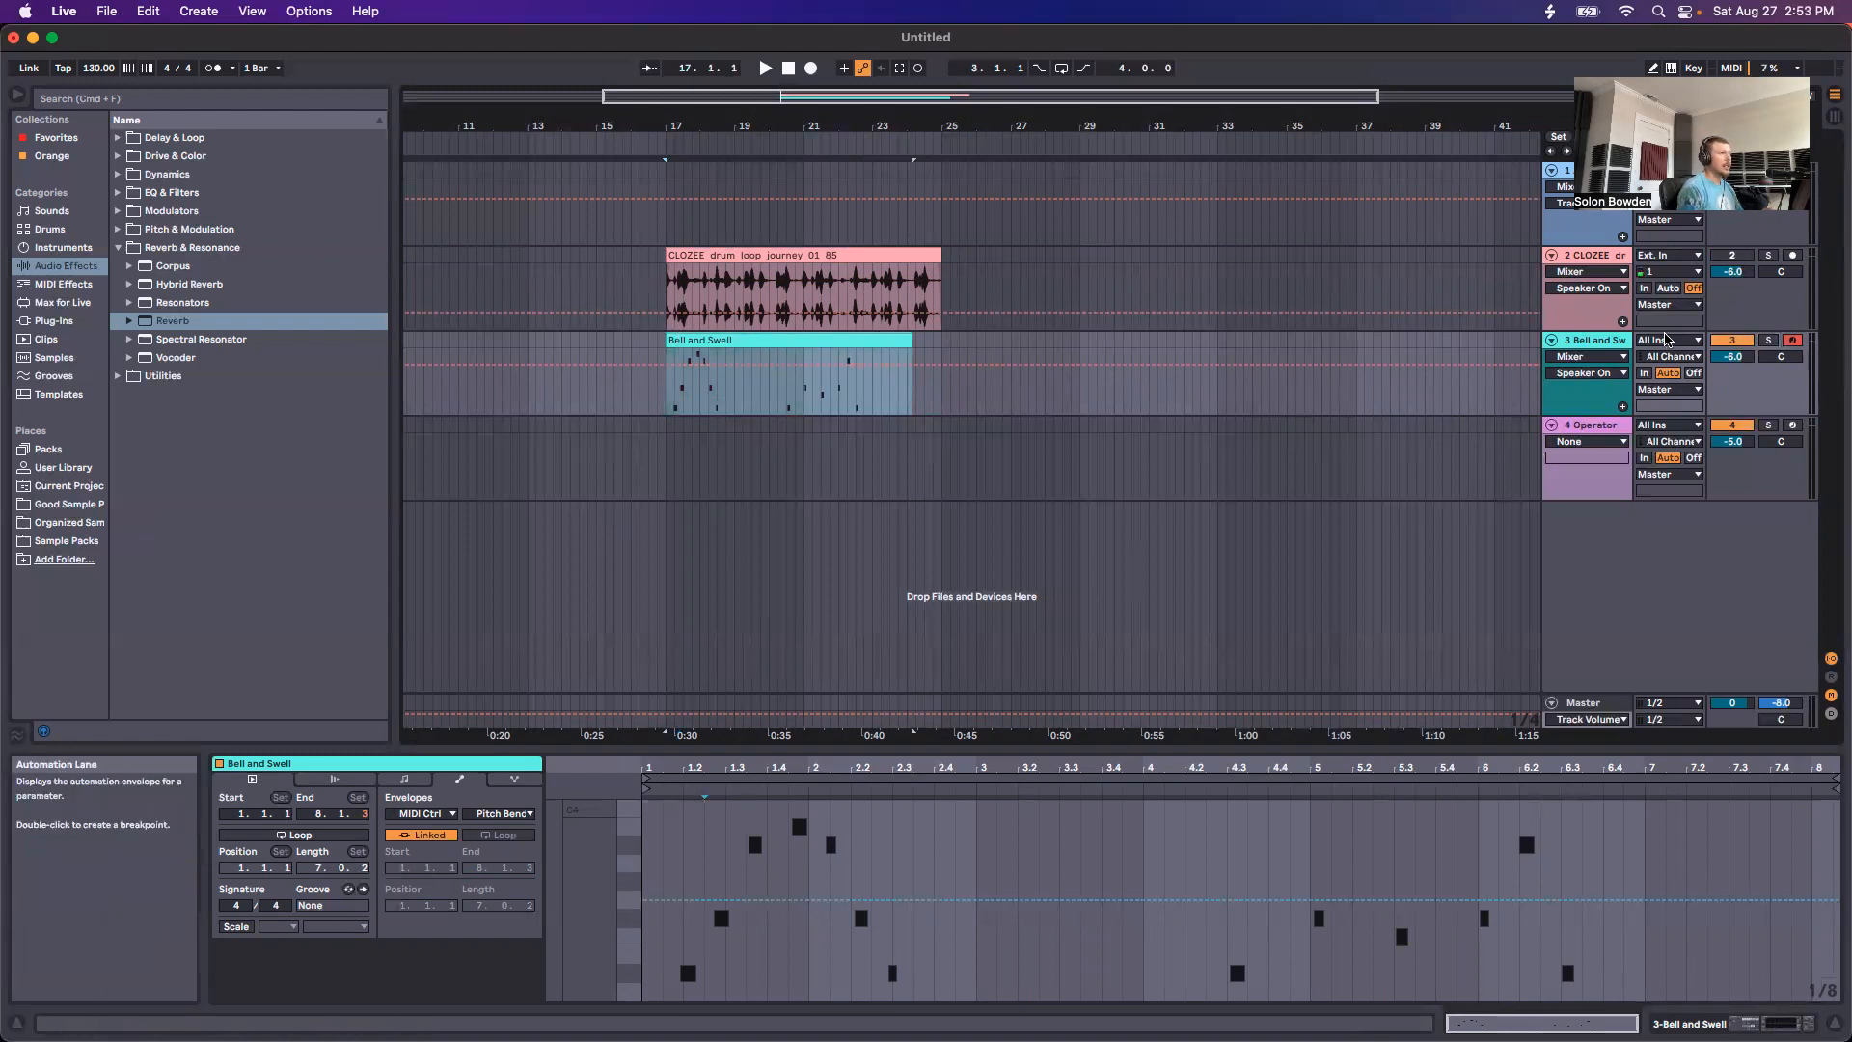
Step: Toggle Automation Mode off and on several times, leaving the automation lanes shown
key(a)
key(a)
key(a)
key(a)
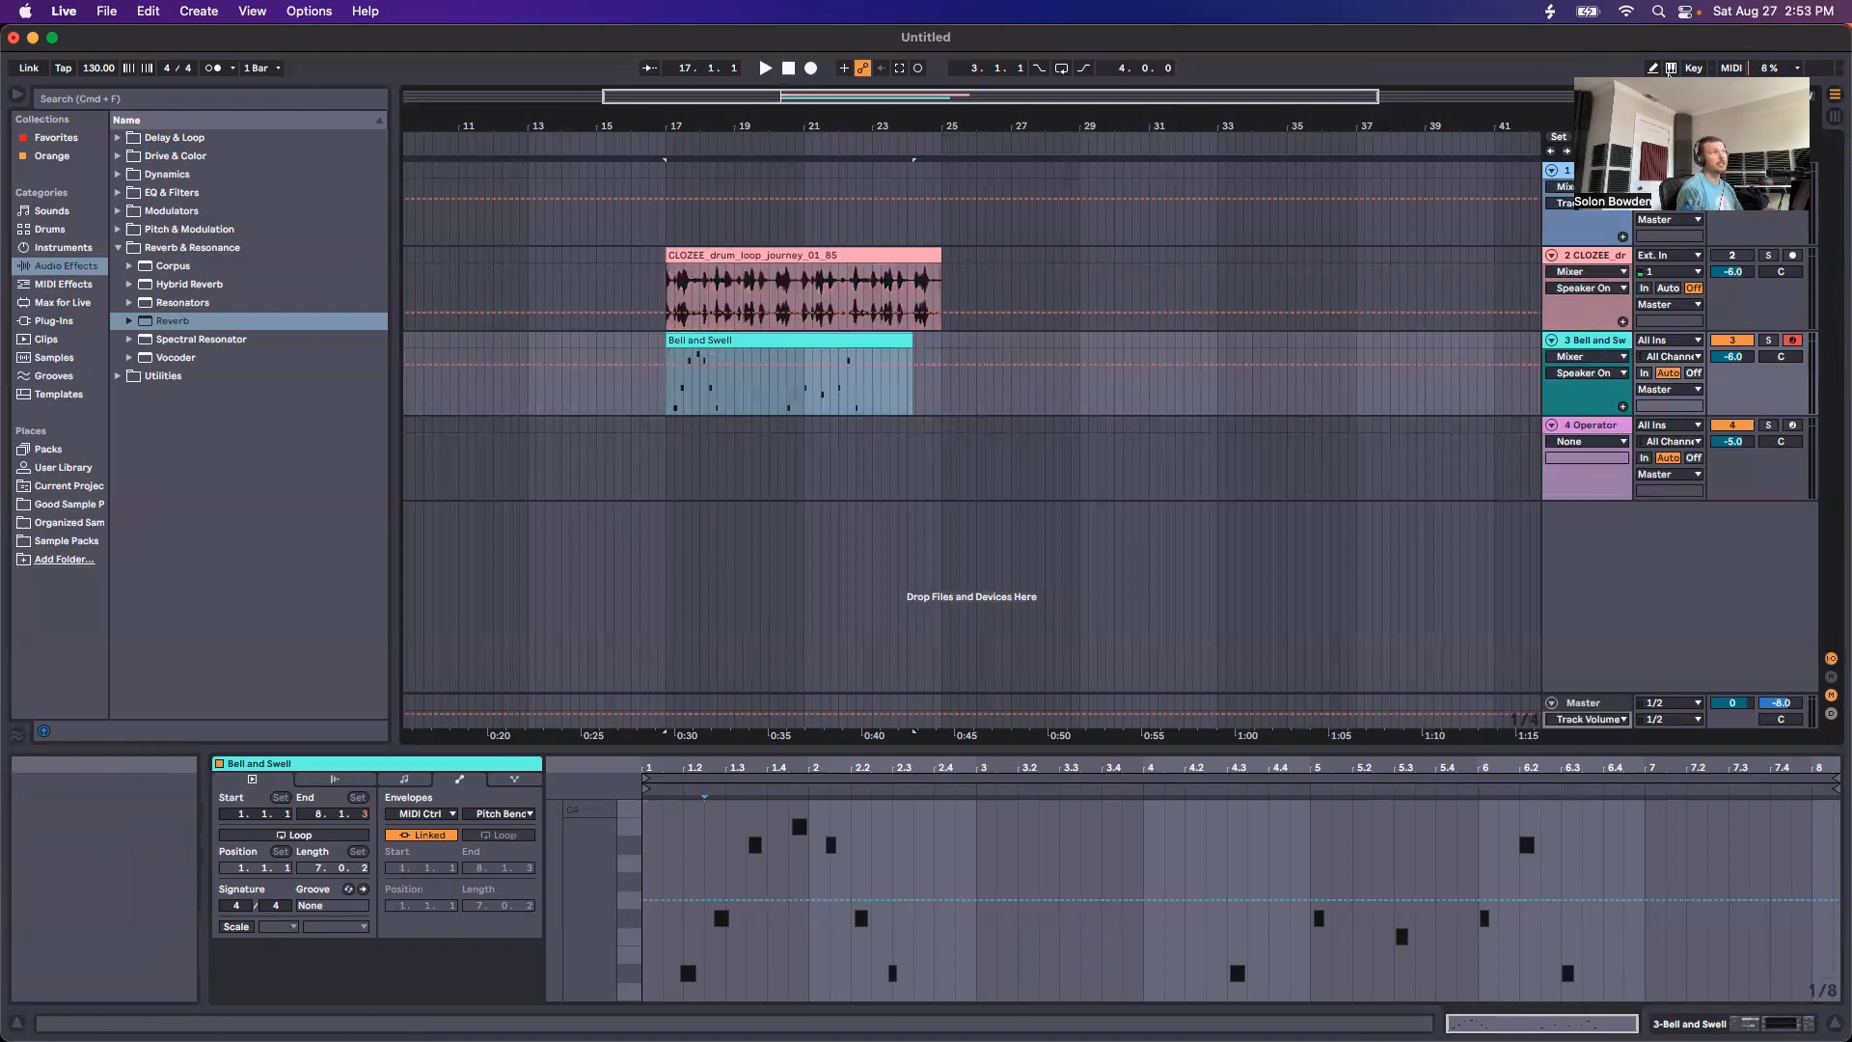
click(1593, 151)
click(1594, 151)
click(1593, 151)
click(1593, 152)
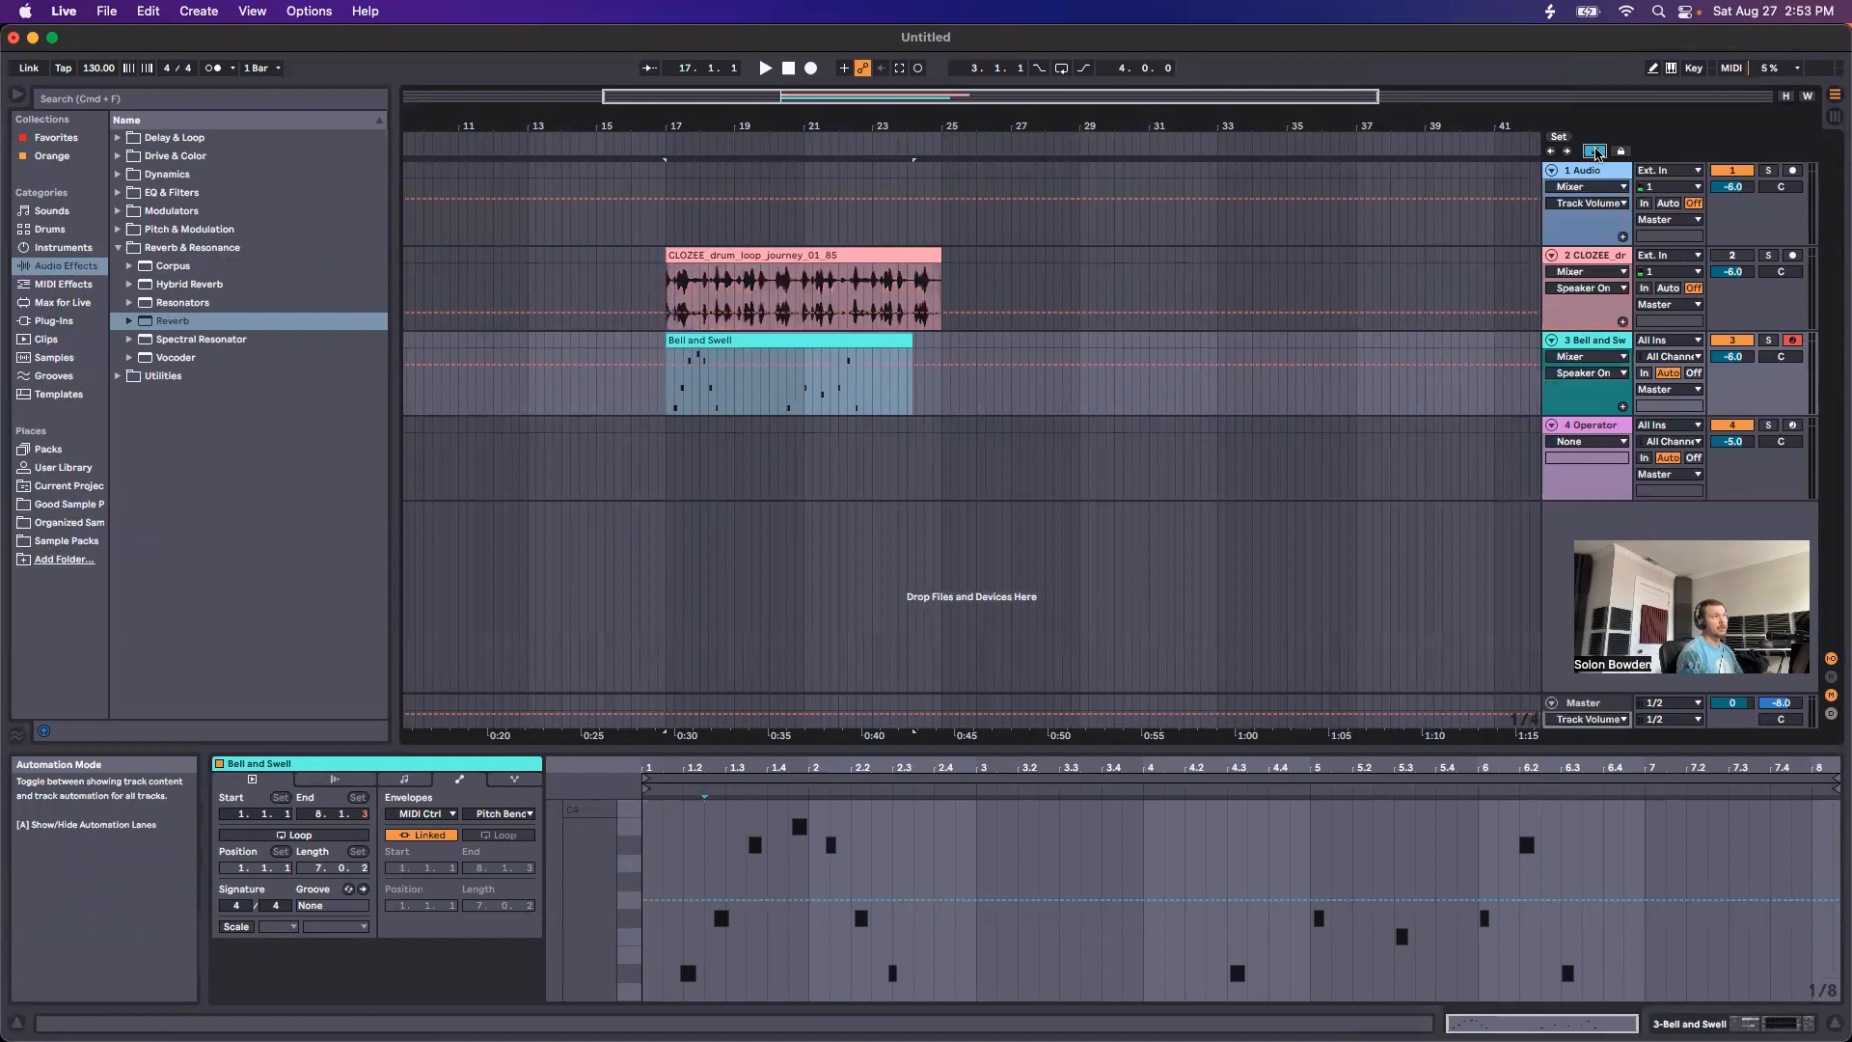
Step: Draw a pitch bend peak near 1.2 and a ramp from about 2.2 up to maximum just past bar 3, playing the Bell and Swell clip
click(1768, 340)
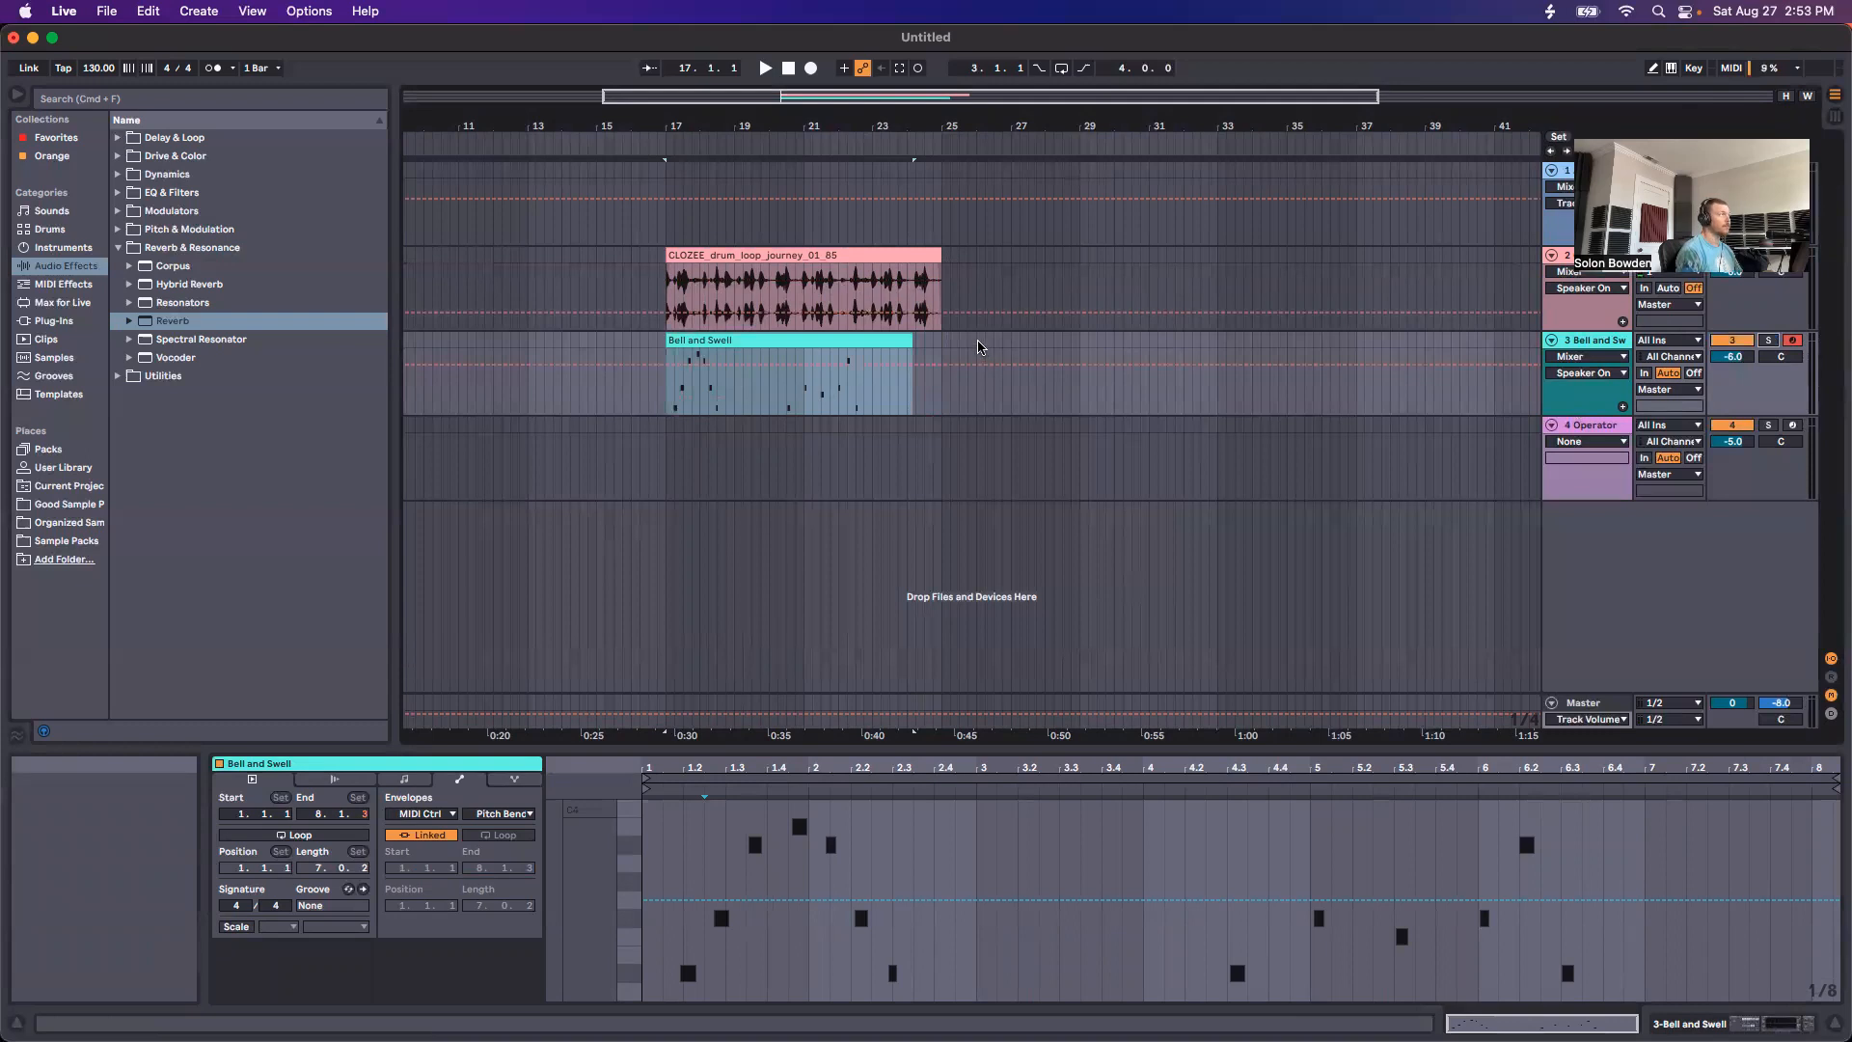
click(978, 347)
click(739, 334)
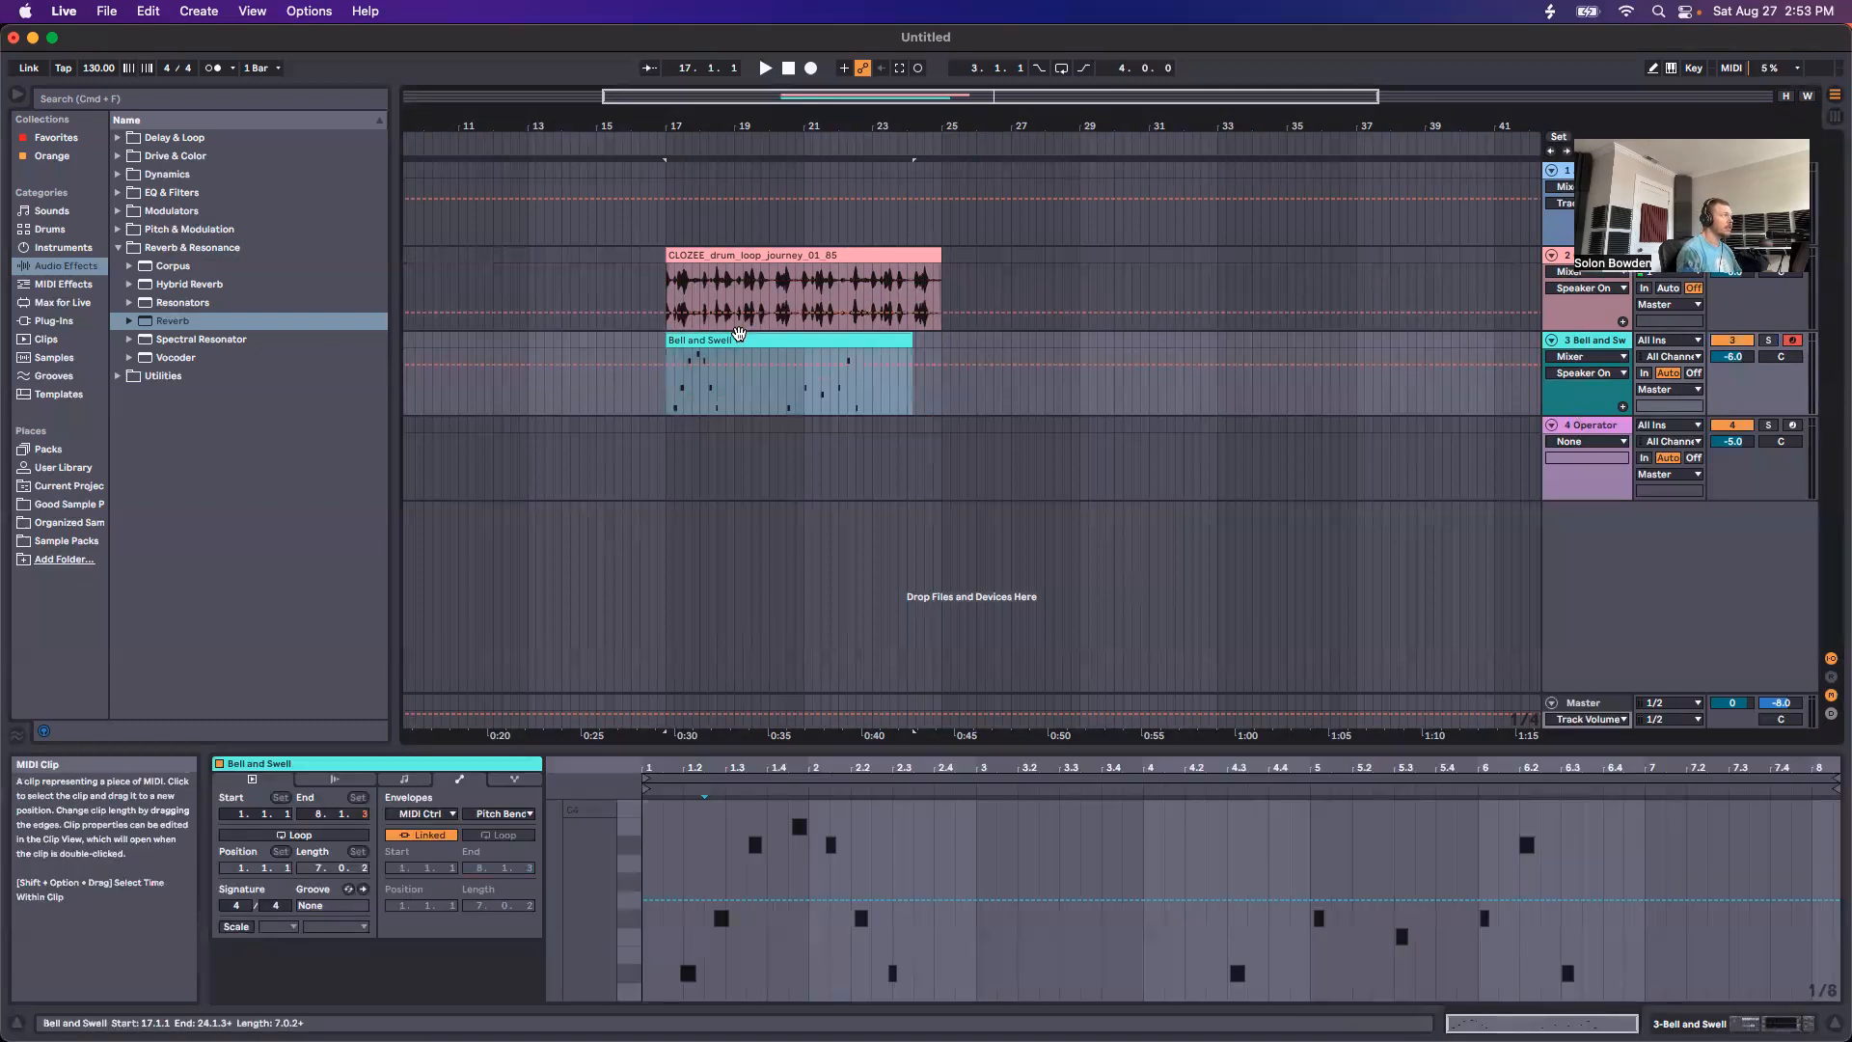
click(745, 901)
drag(714, 901, 713, 831)
key(space)
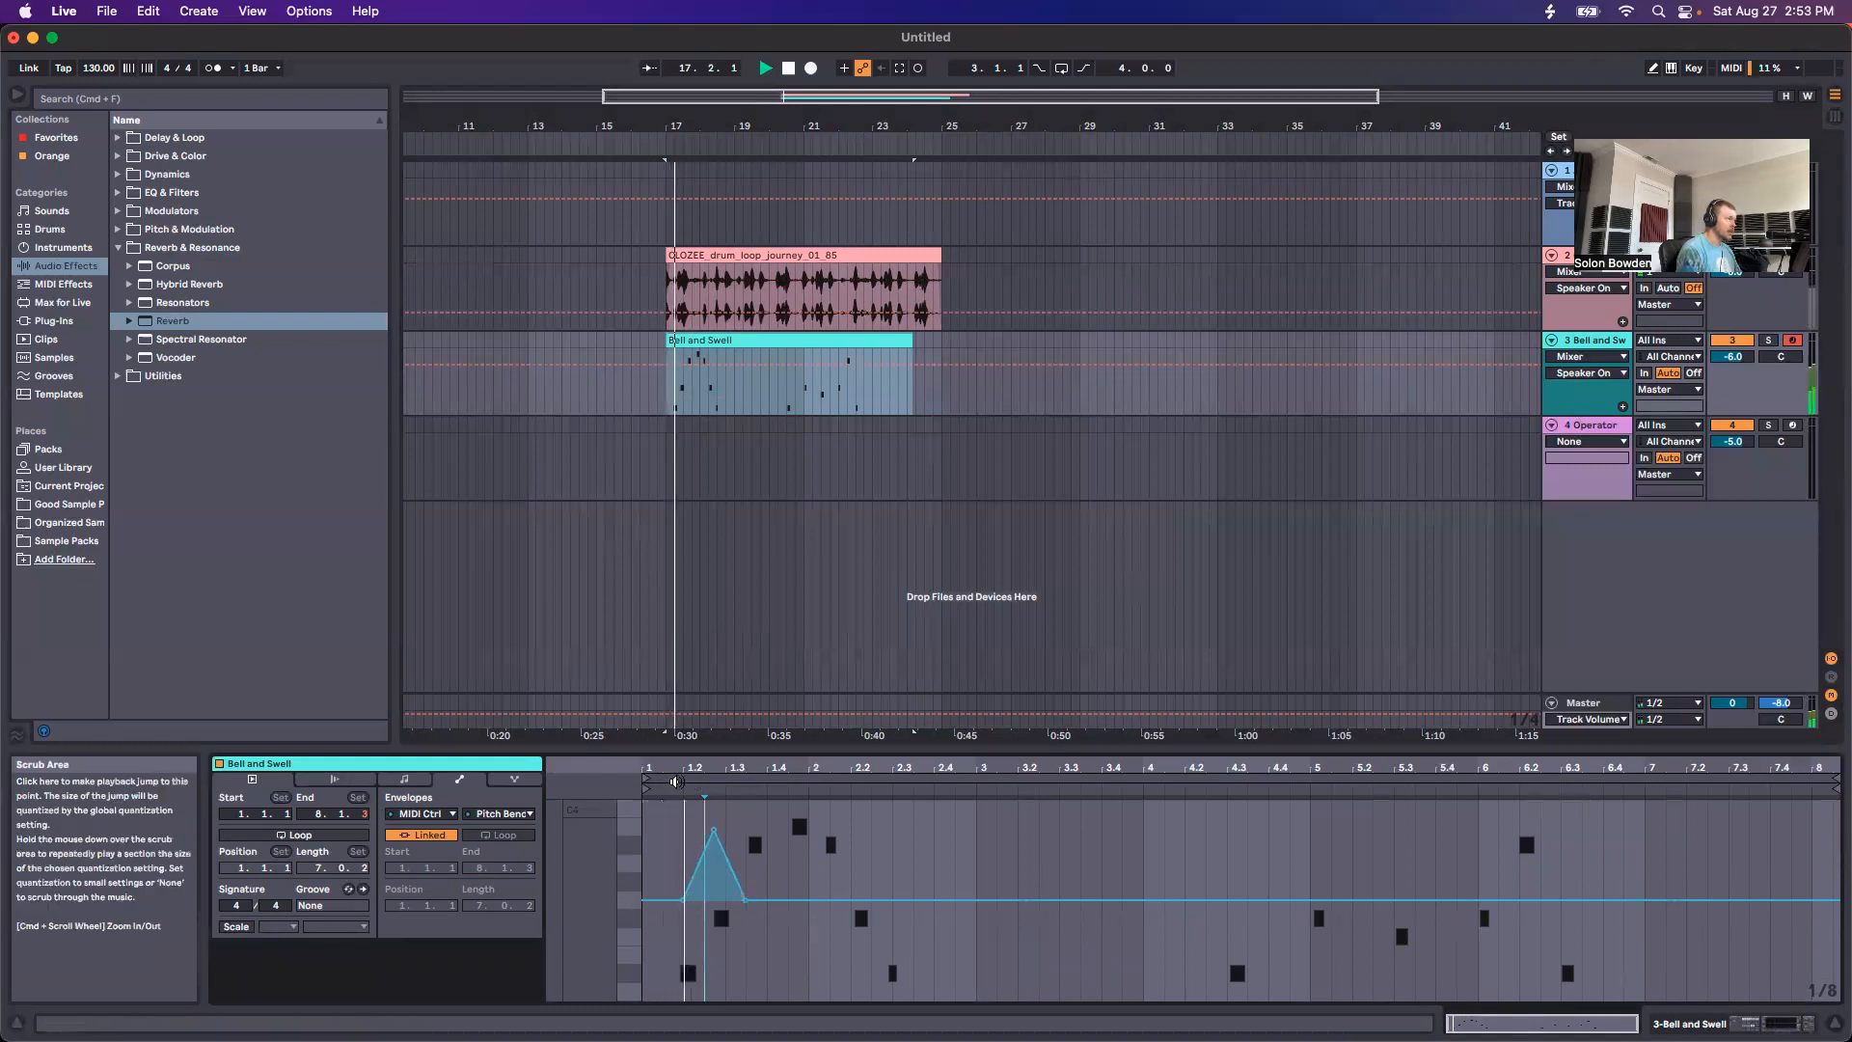
click(857, 900)
drag(996, 900, 1028, 801)
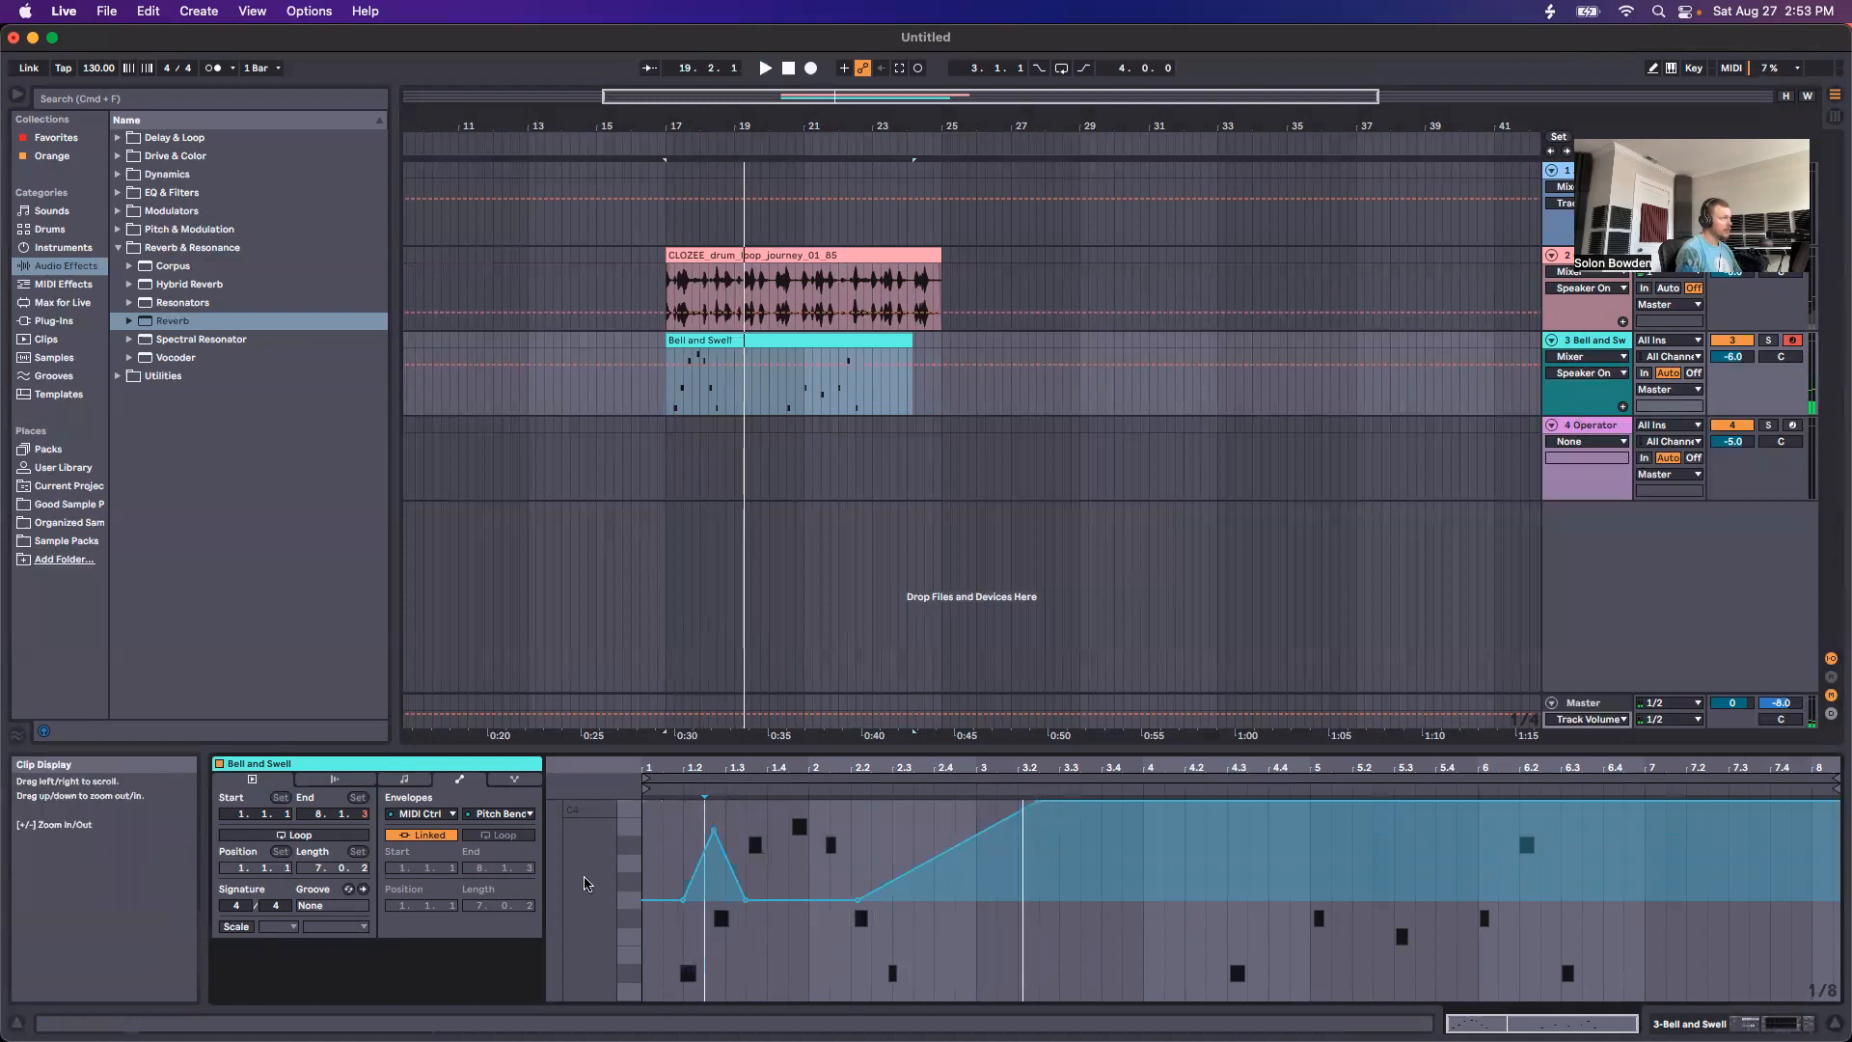
Step: Undo the pitch bend envelope edits in the Bell and Swell clip
key(super+z)
key(super+z)
key(super+z)
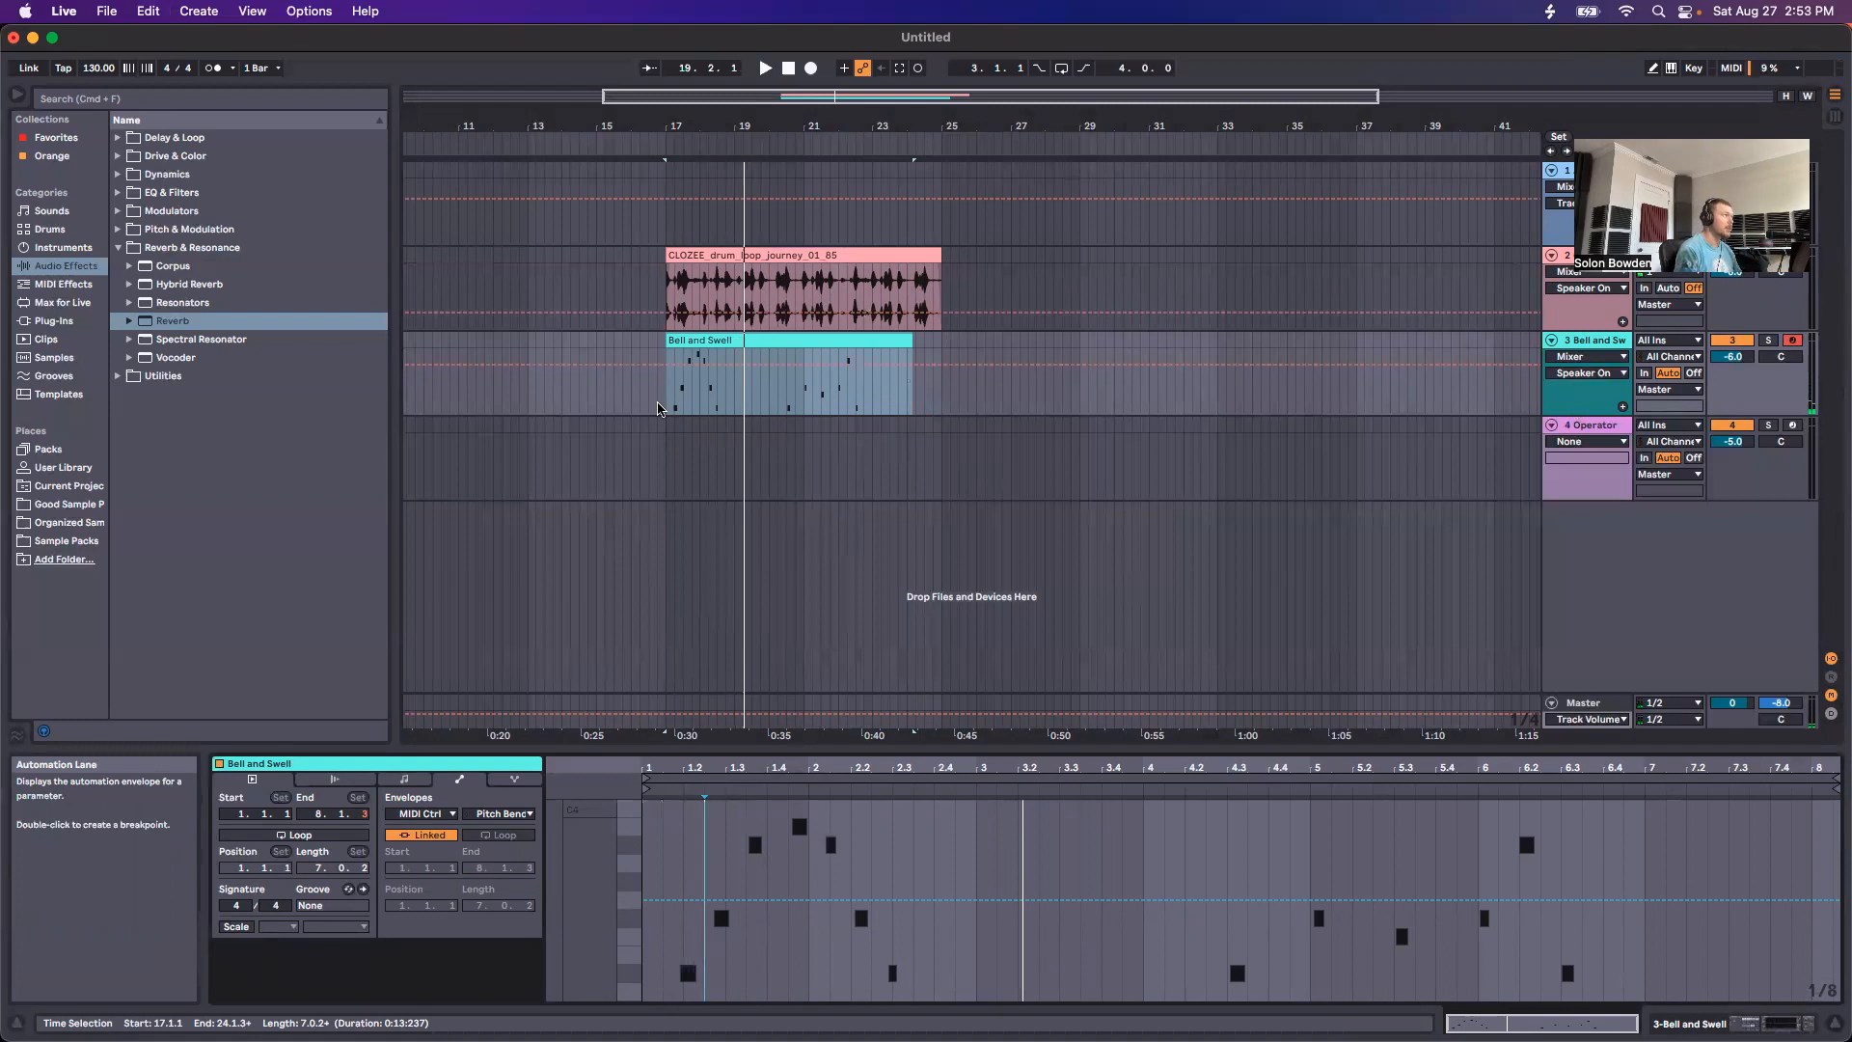
Step: Place the insert marker at the Bell and Swell clip's start and review its Note Expression, Envelopes and Notes views
click(667, 403)
click(514, 781)
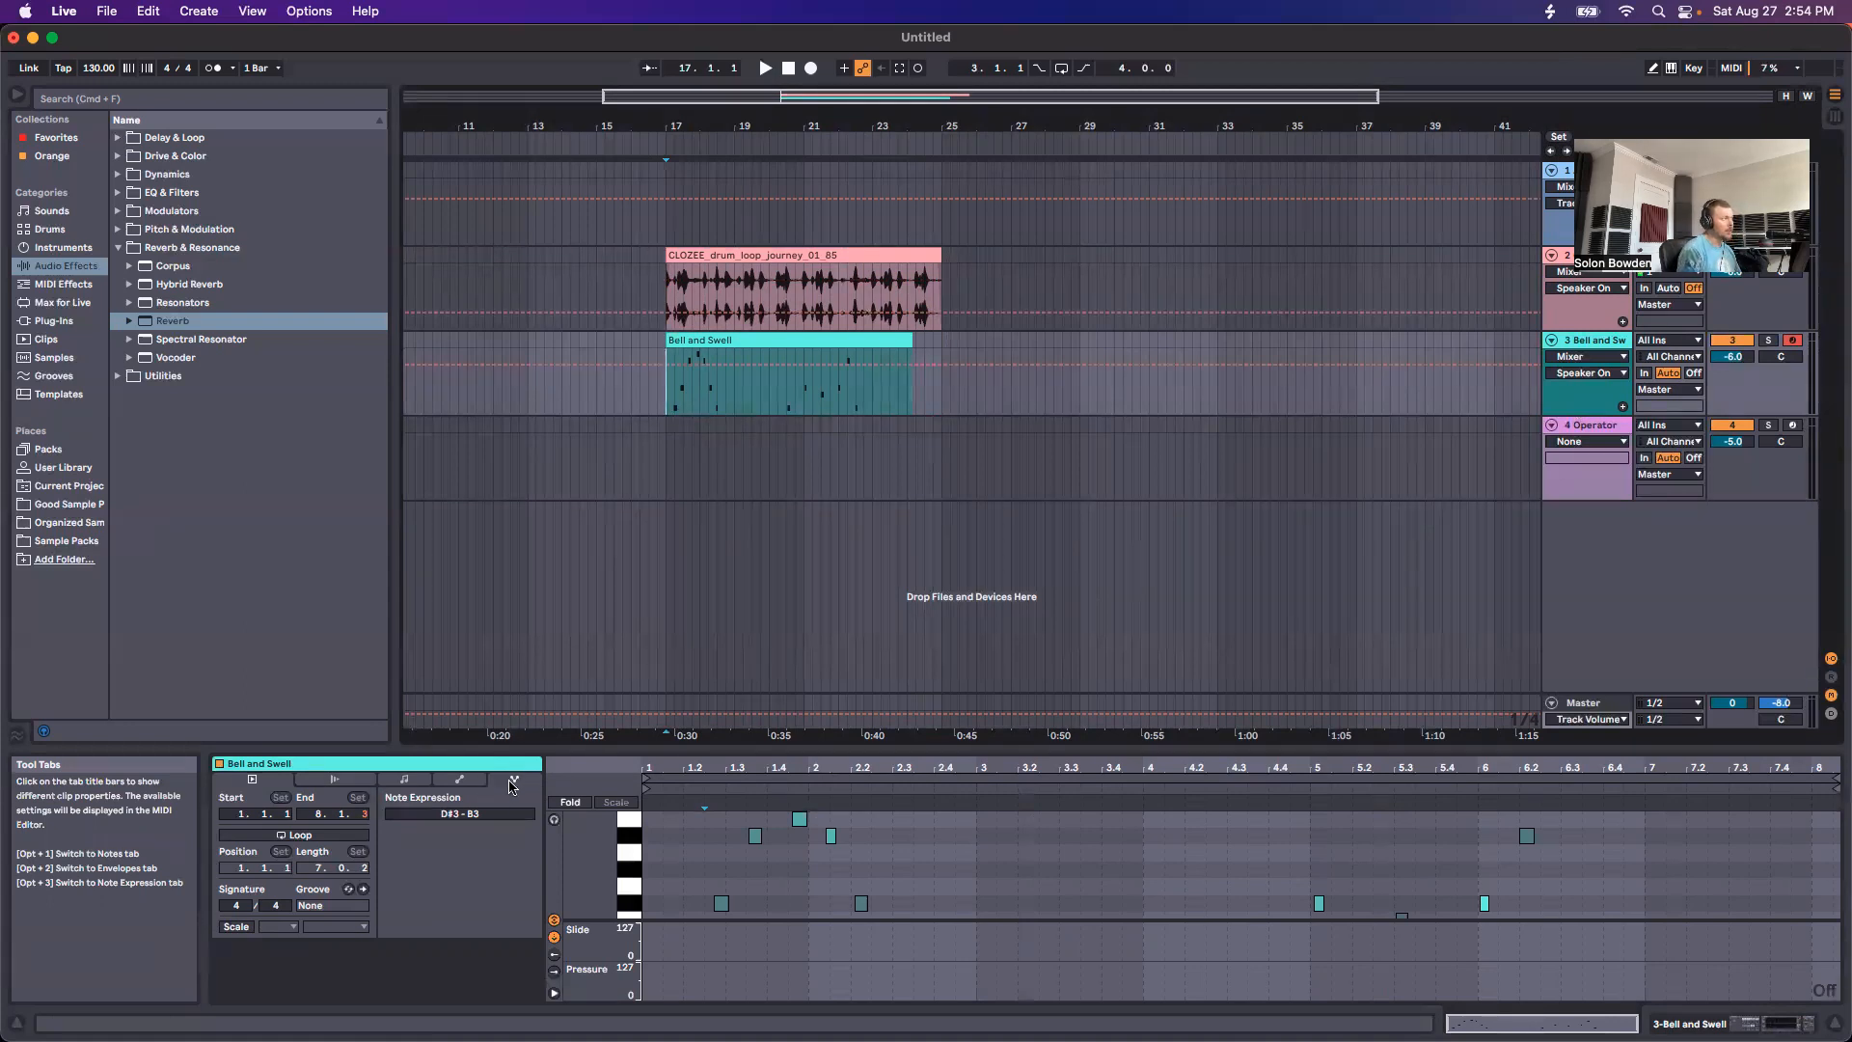
click(457, 780)
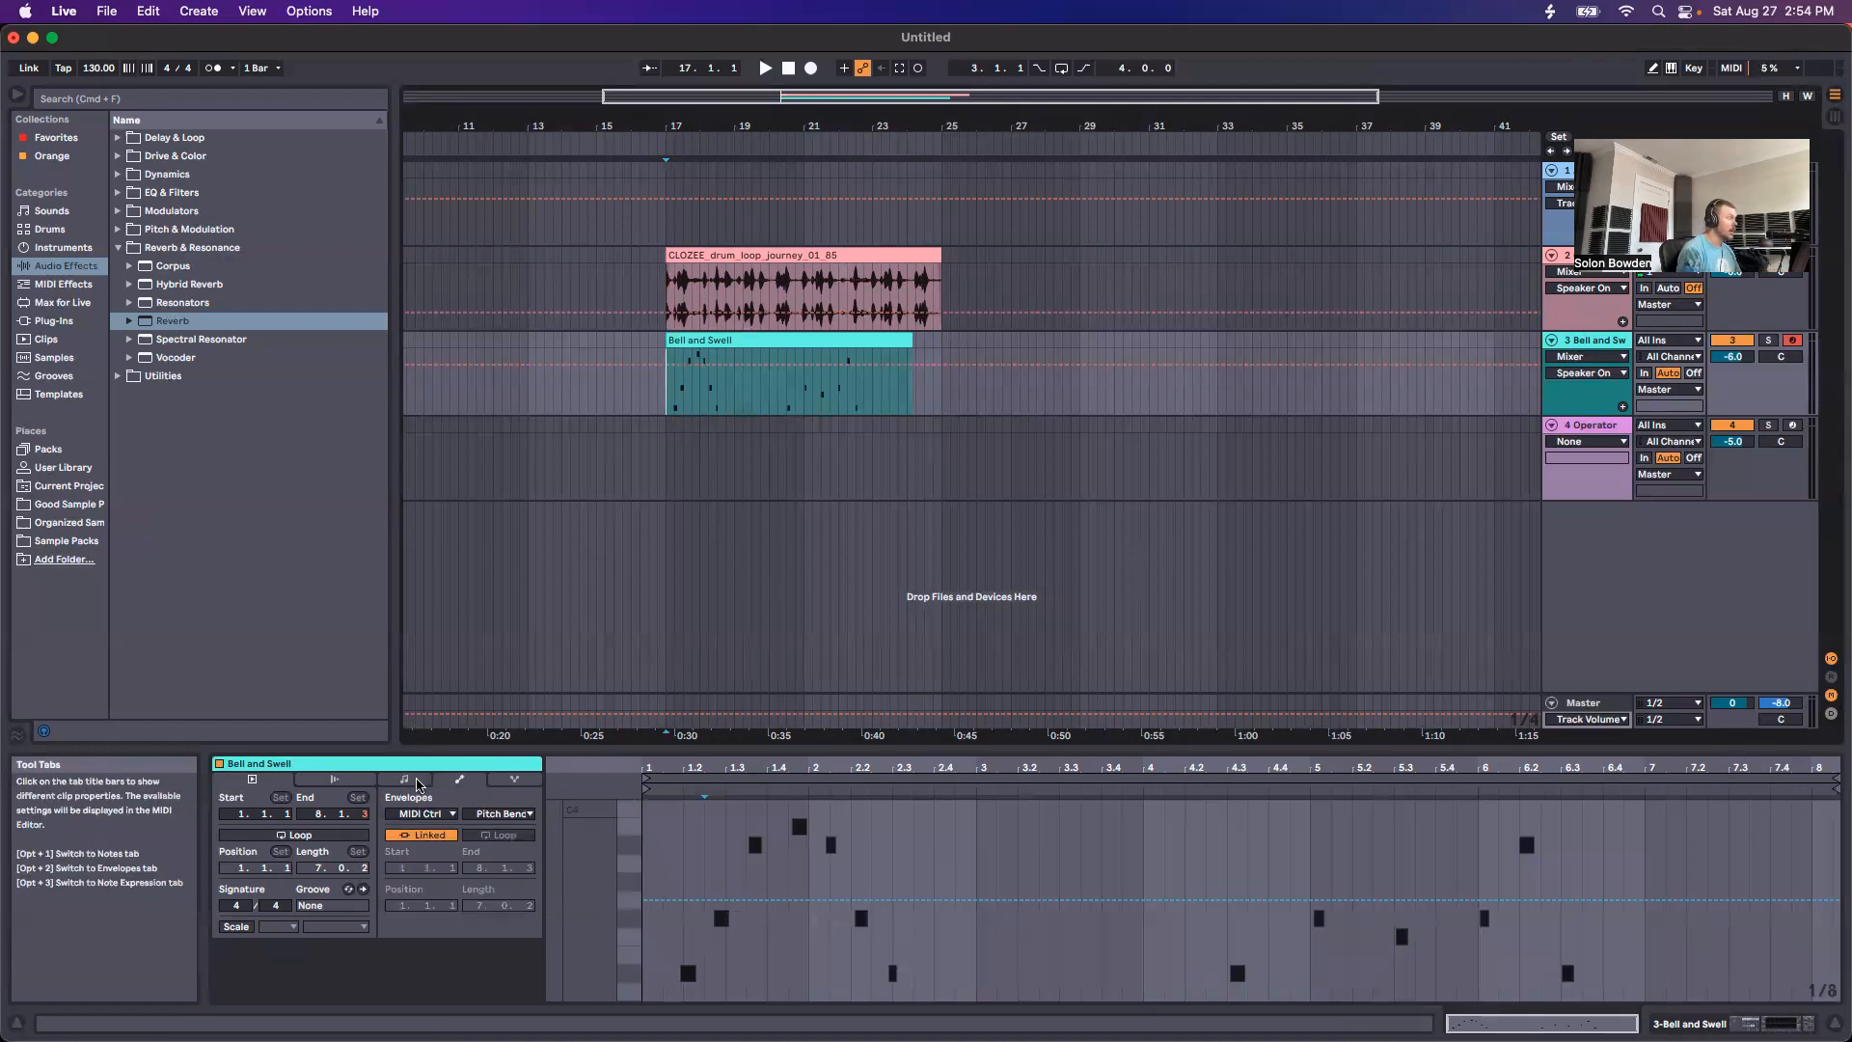
click(417, 782)
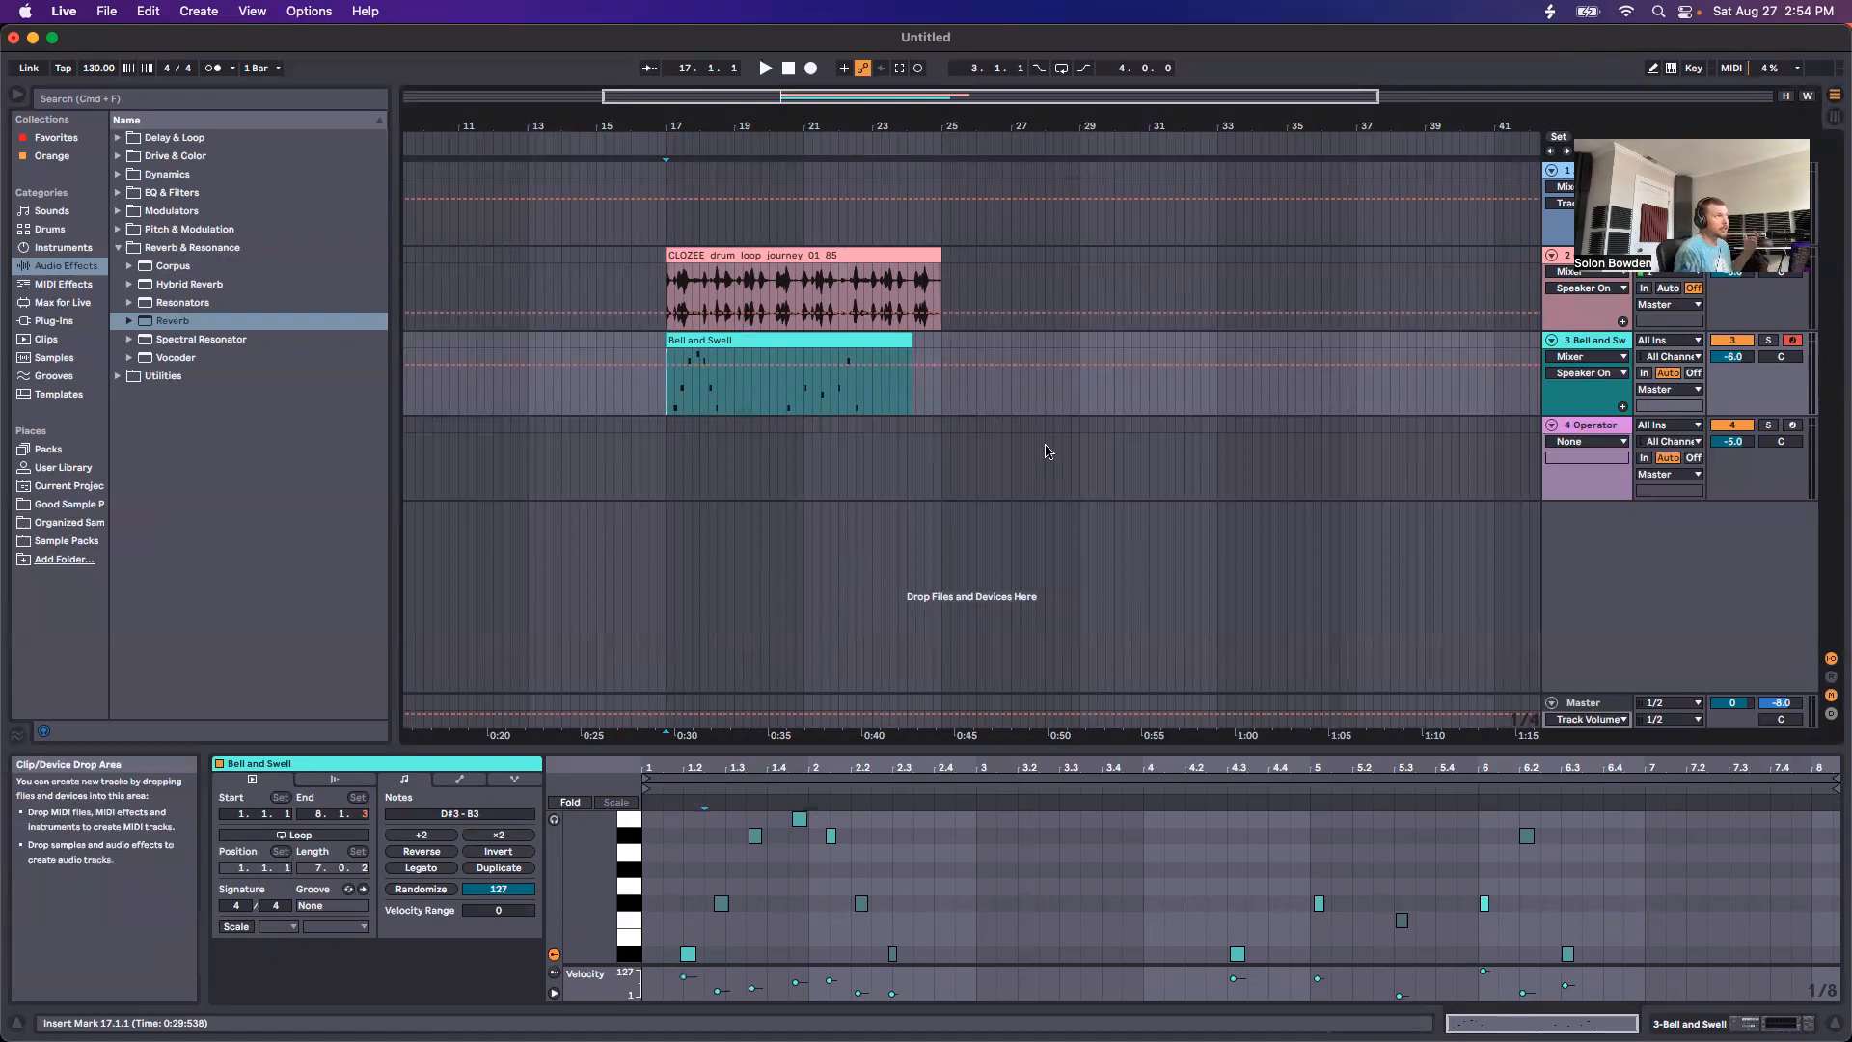
Step: Show the Bell and Swell track's devices and reopen the clip's note editor
double_click(1601, 340)
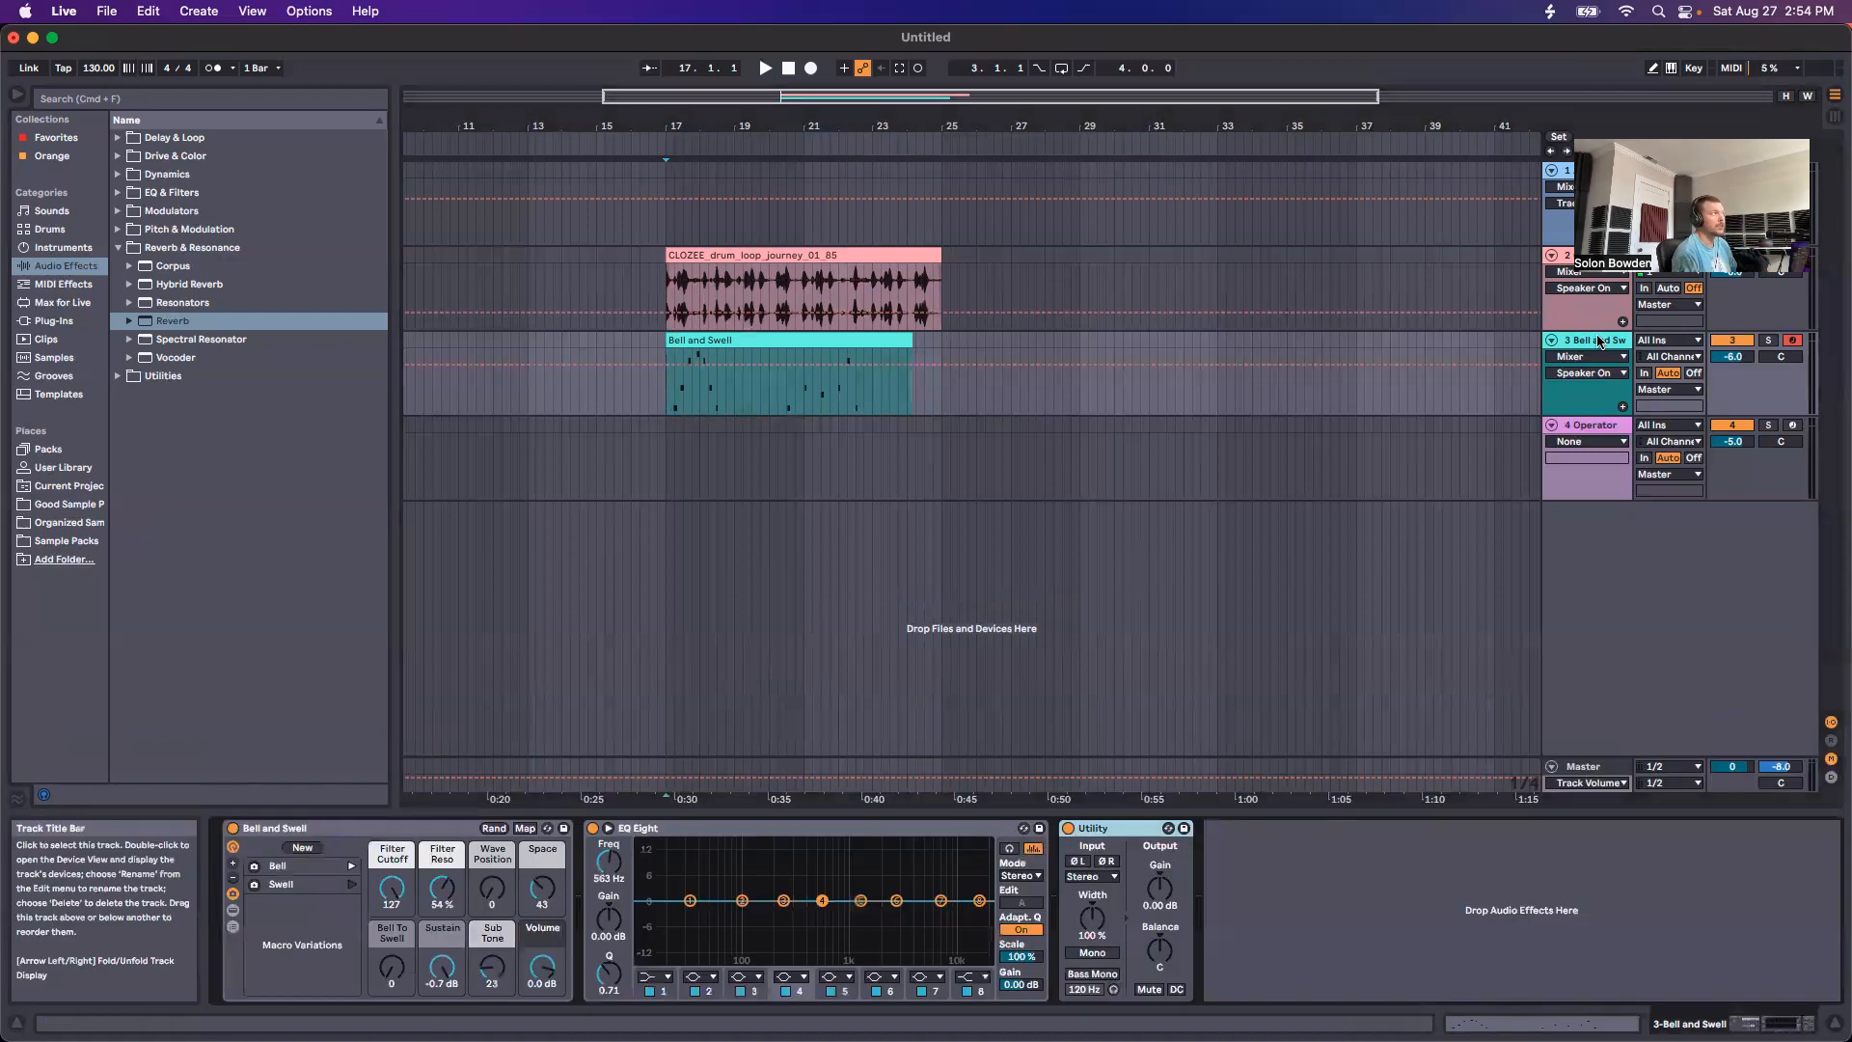
click(843, 340)
double_click(843, 340)
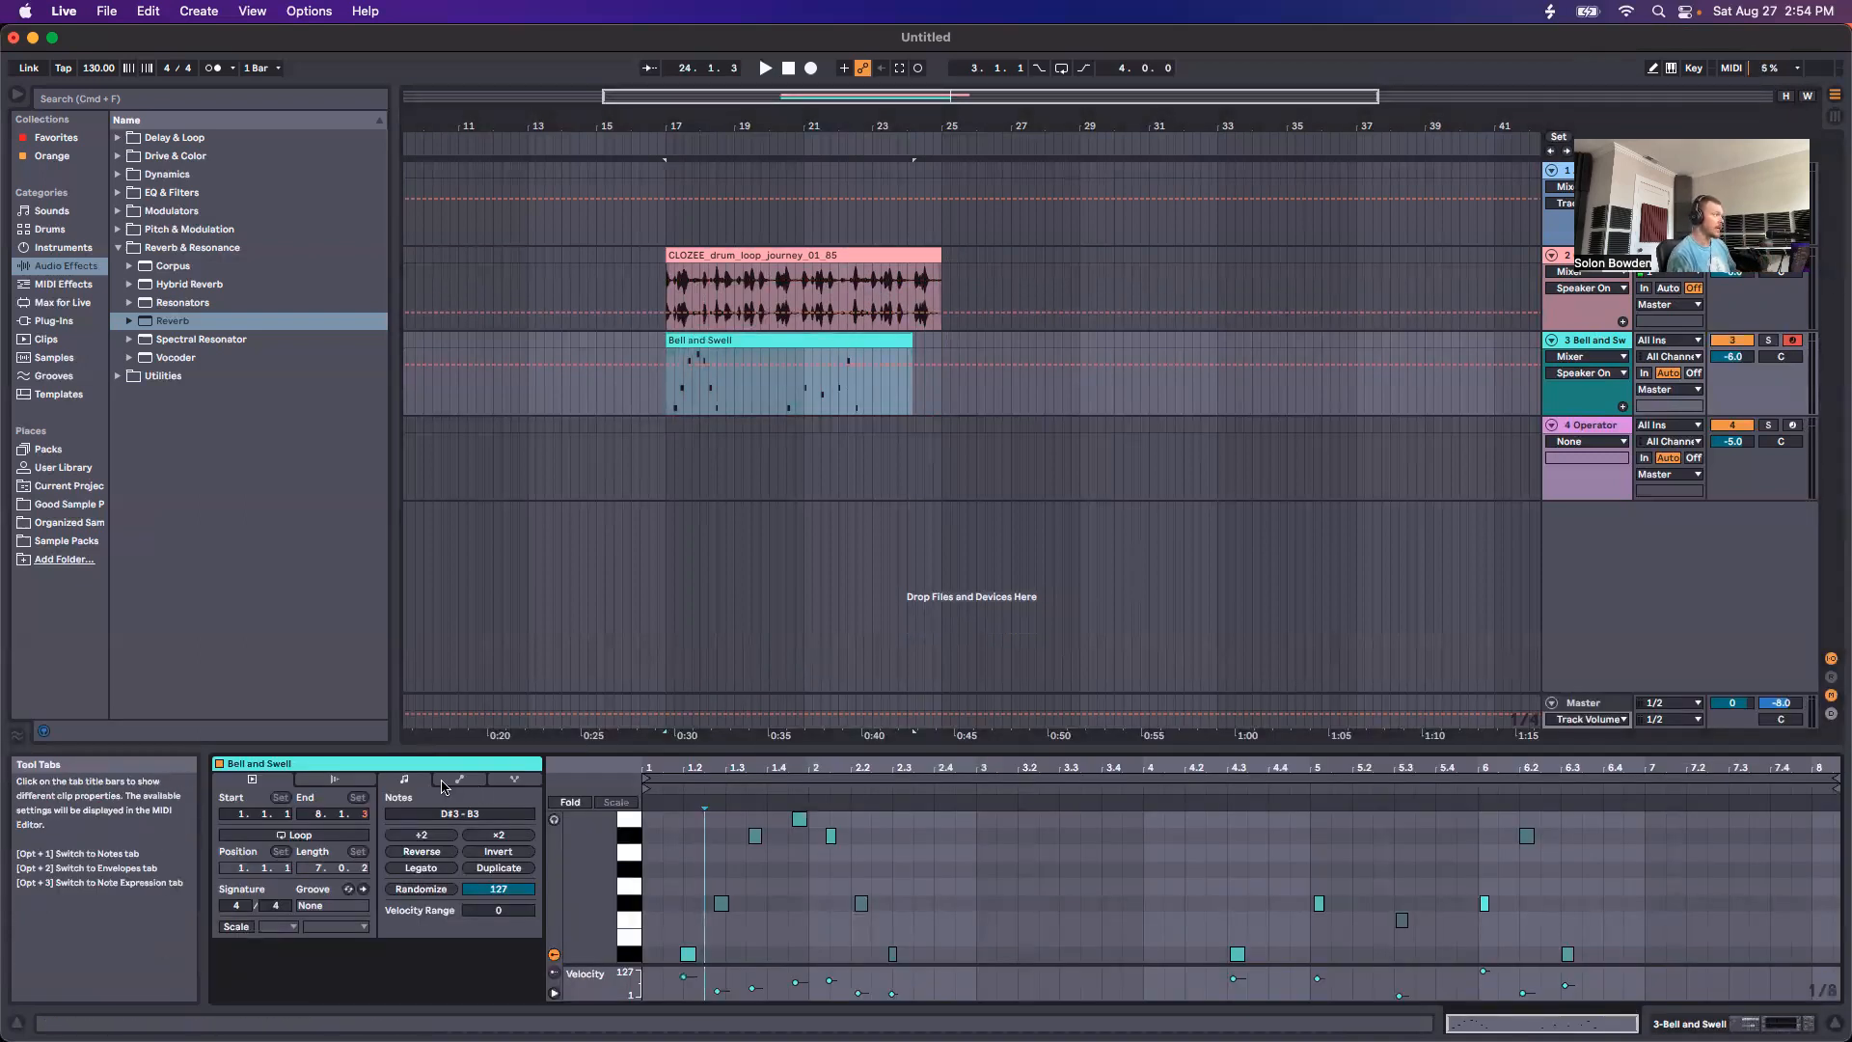
click(708, 253)
click(721, 342)
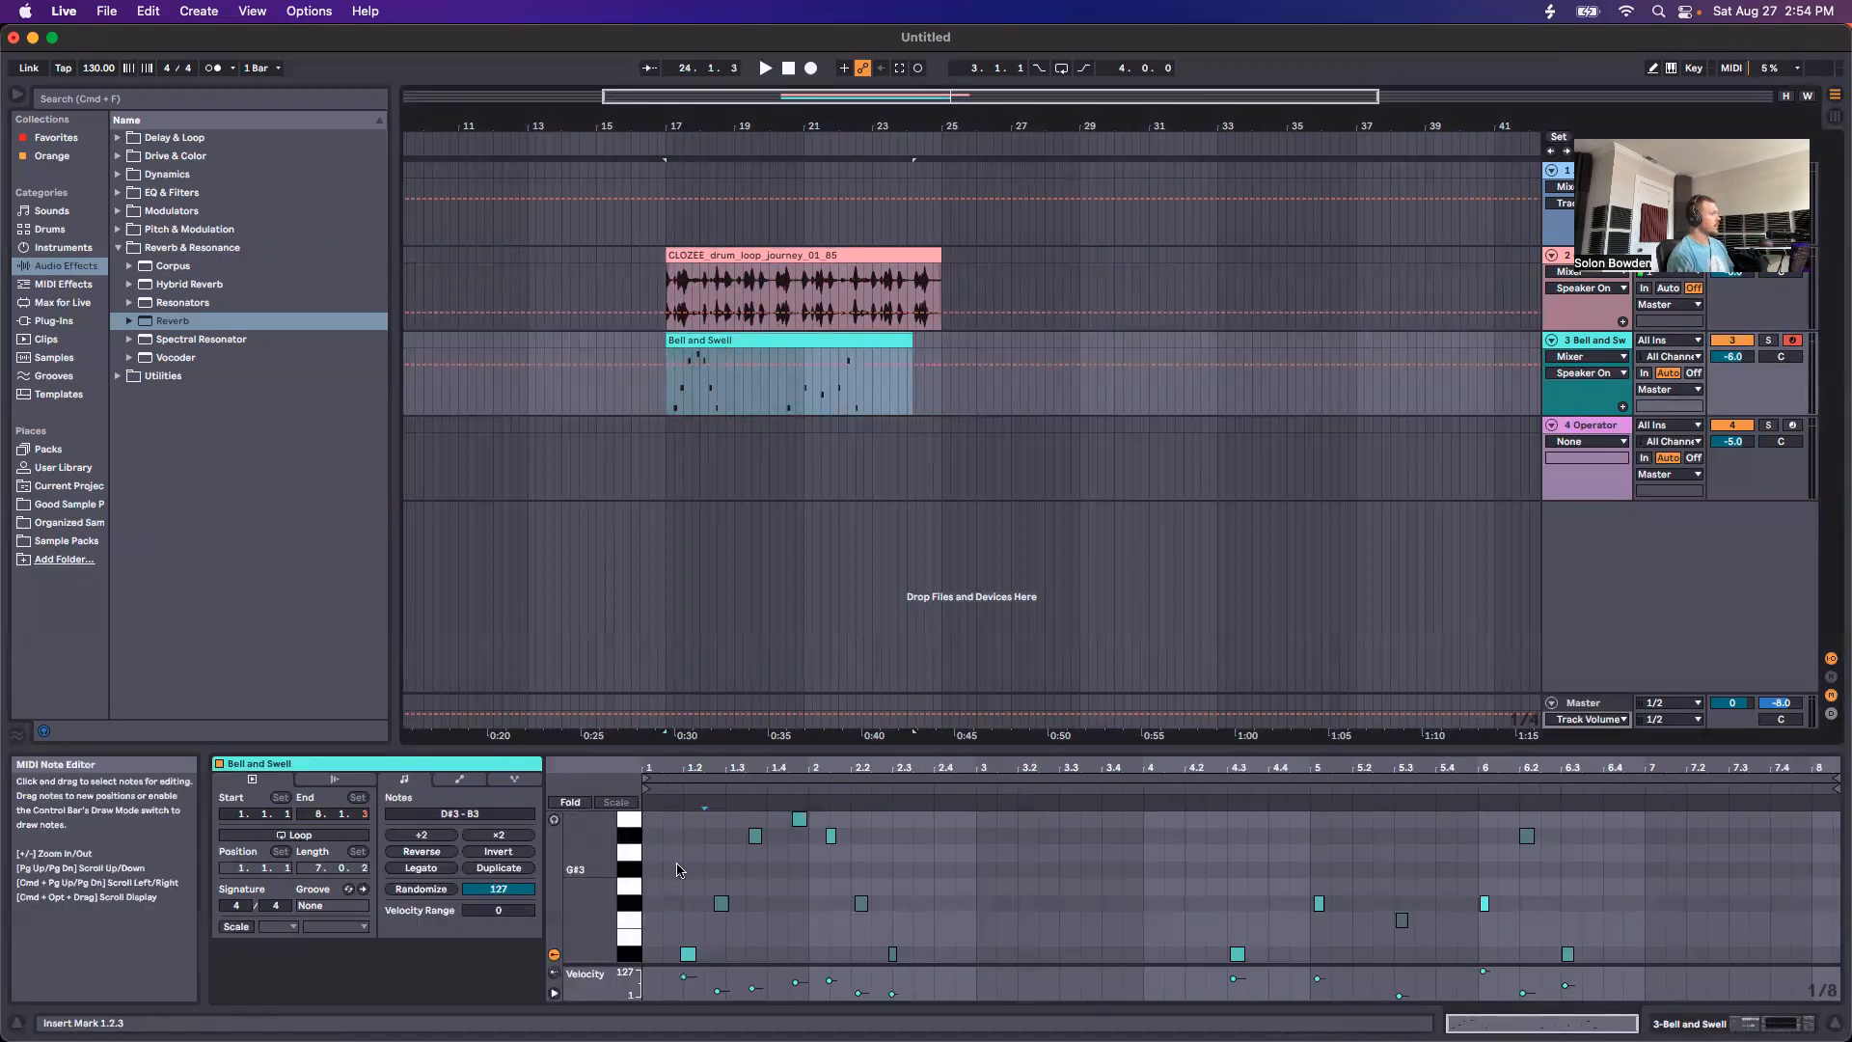
Step: Return to the Bell and Swell clip's envelopes and browse the MIDI Ctrl parameters, keeping Pitch Bend selected
click(459, 779)
click(413, 815)
click(487, 820)
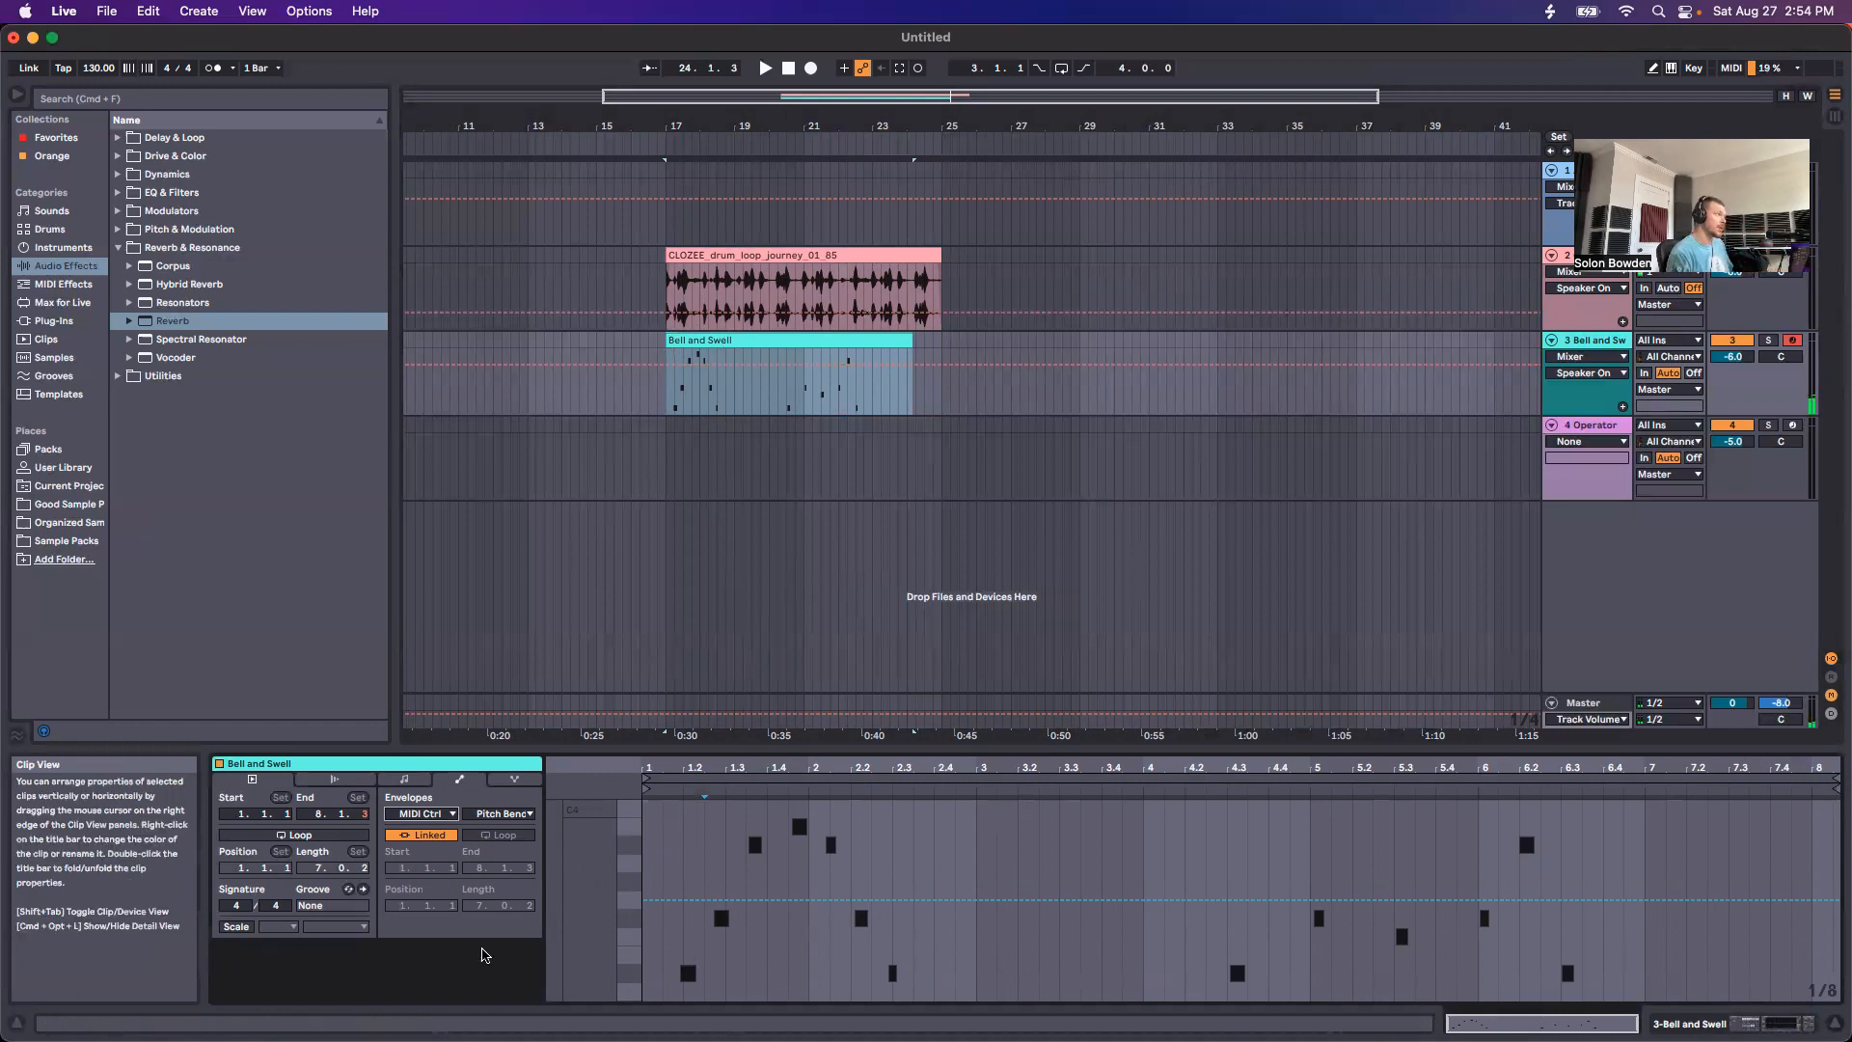
click(497, 814)
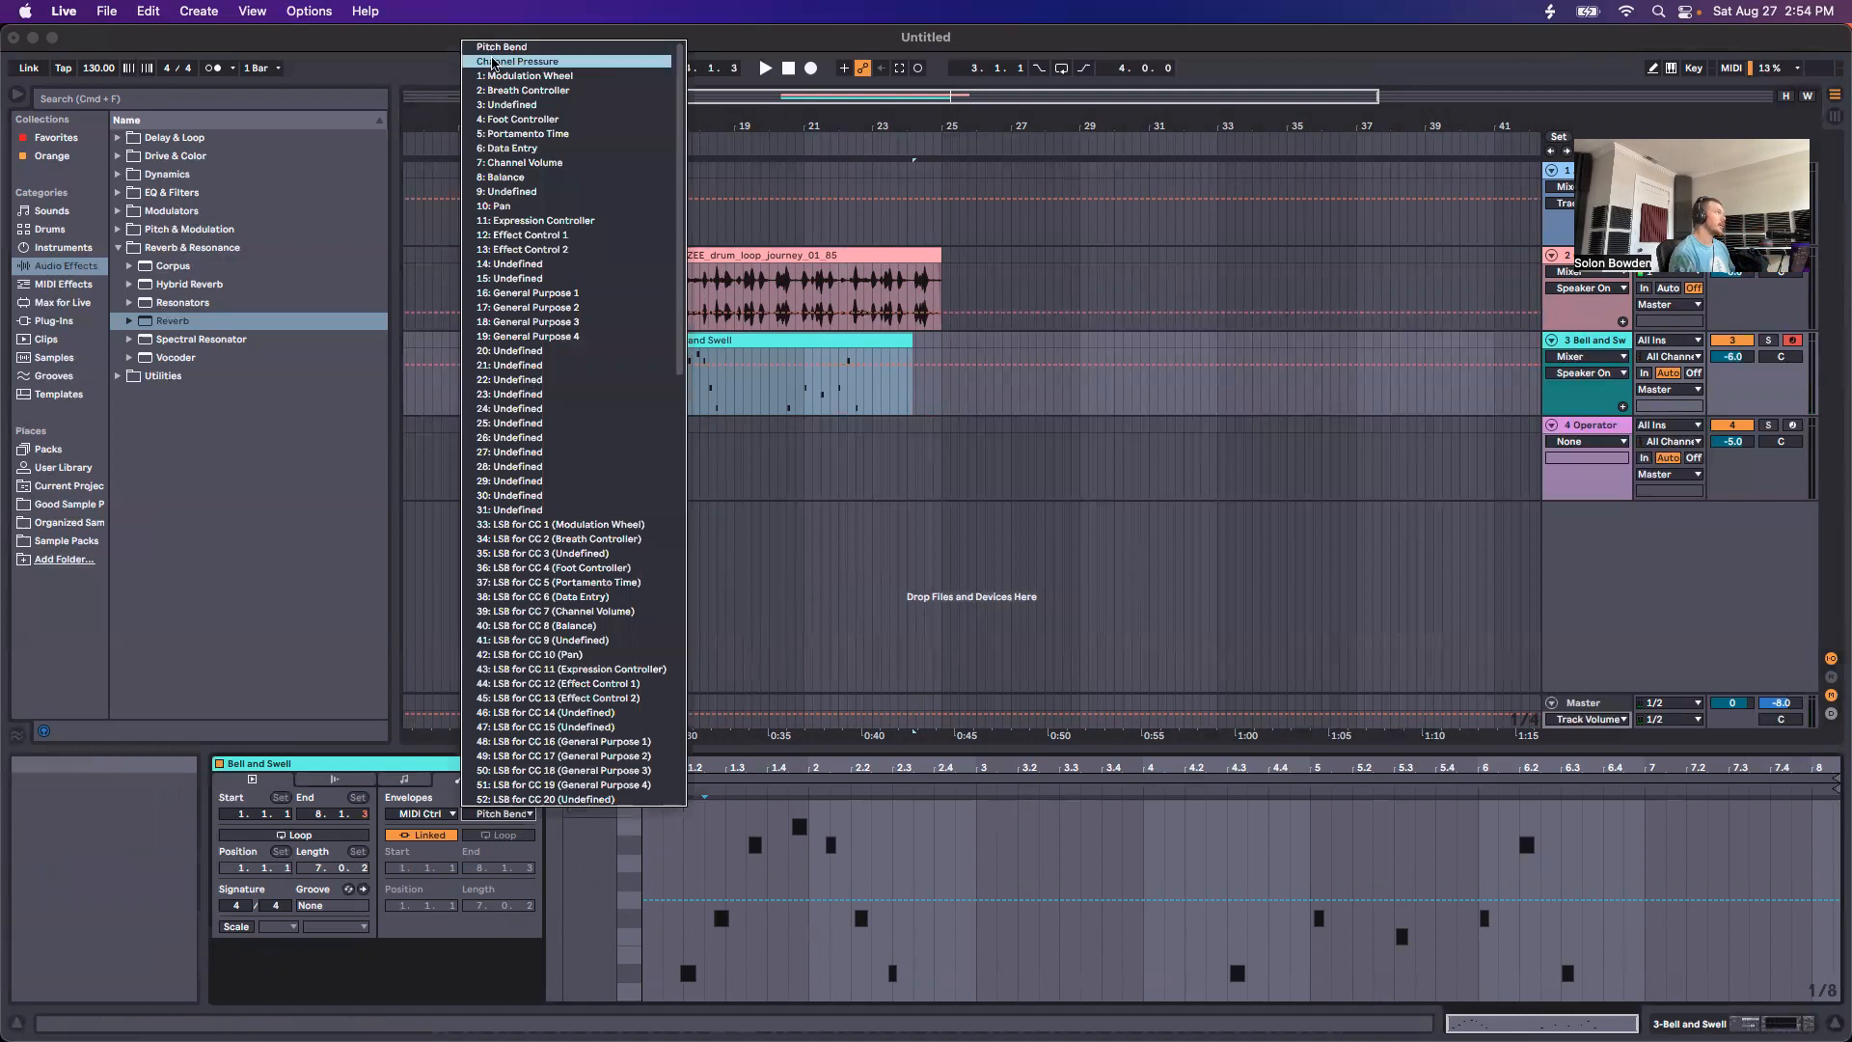
click(516, 46)
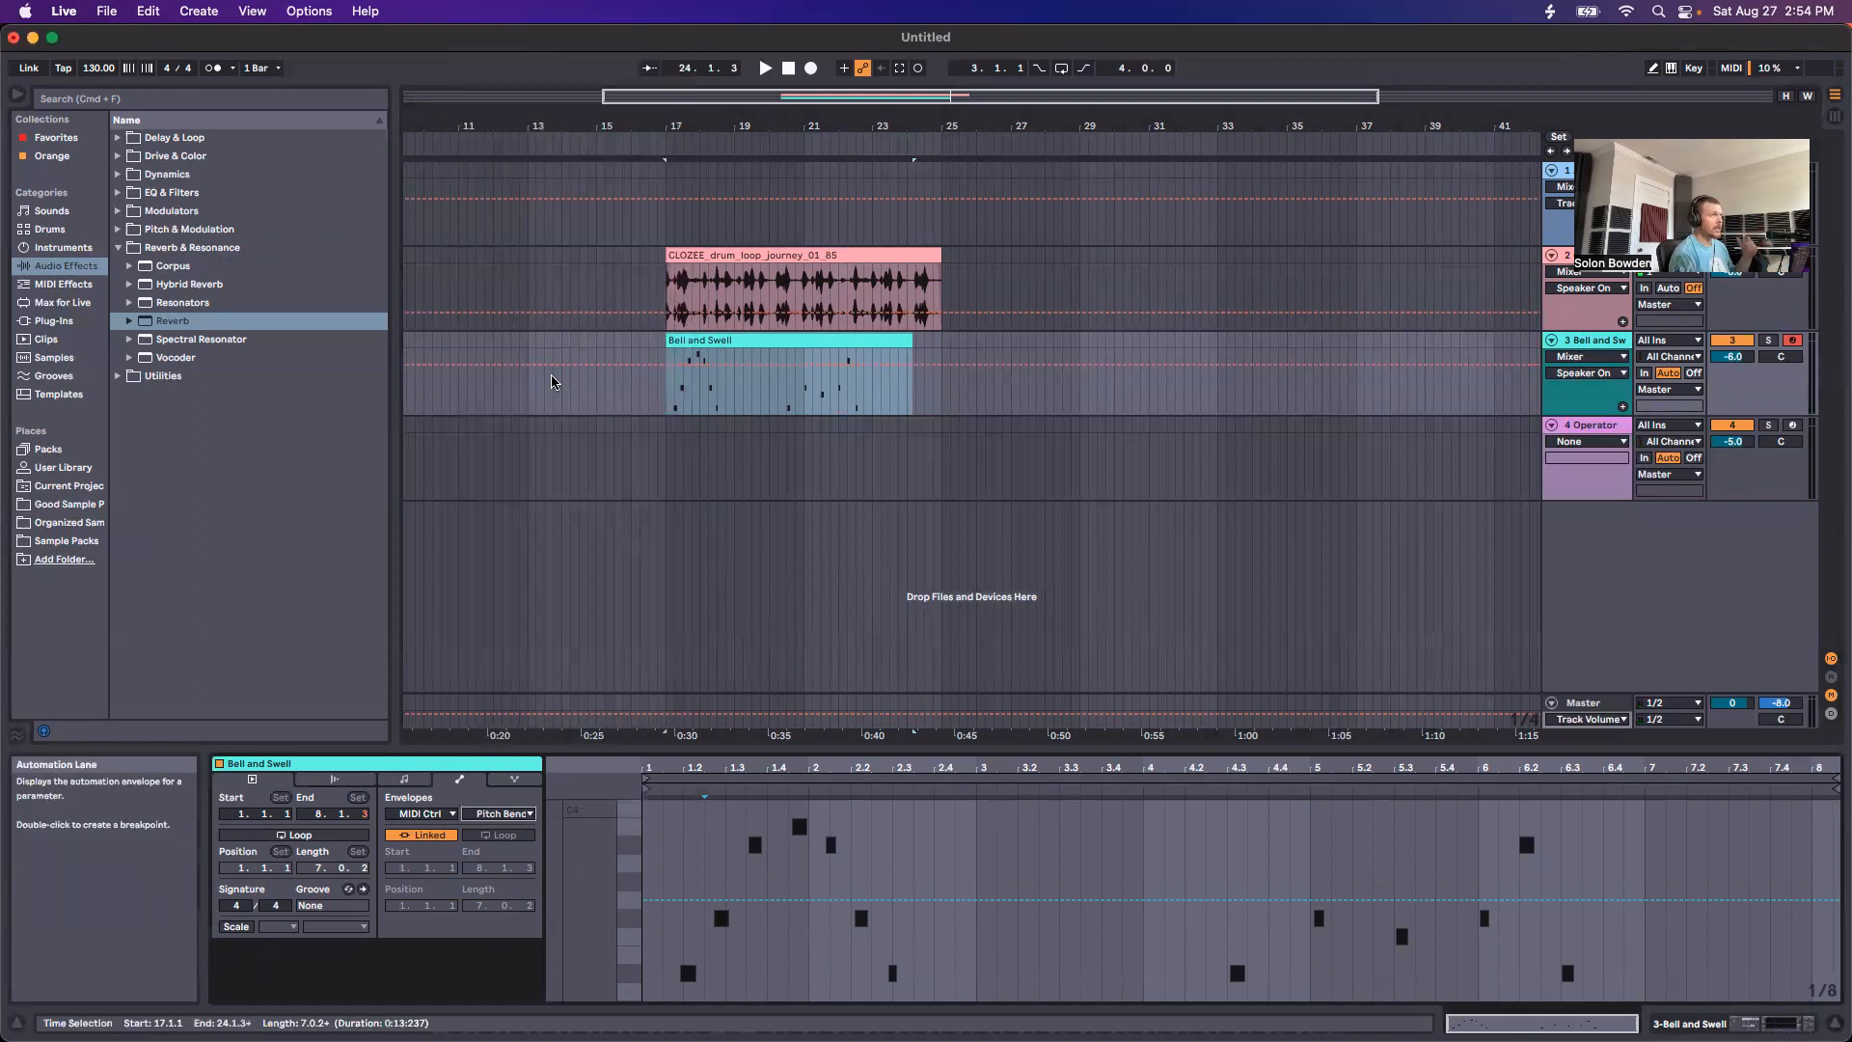
Step: Delete the CLOZEE drum loop's warp marker near 3.3, and turn Warp off and back on
click(710, 254)
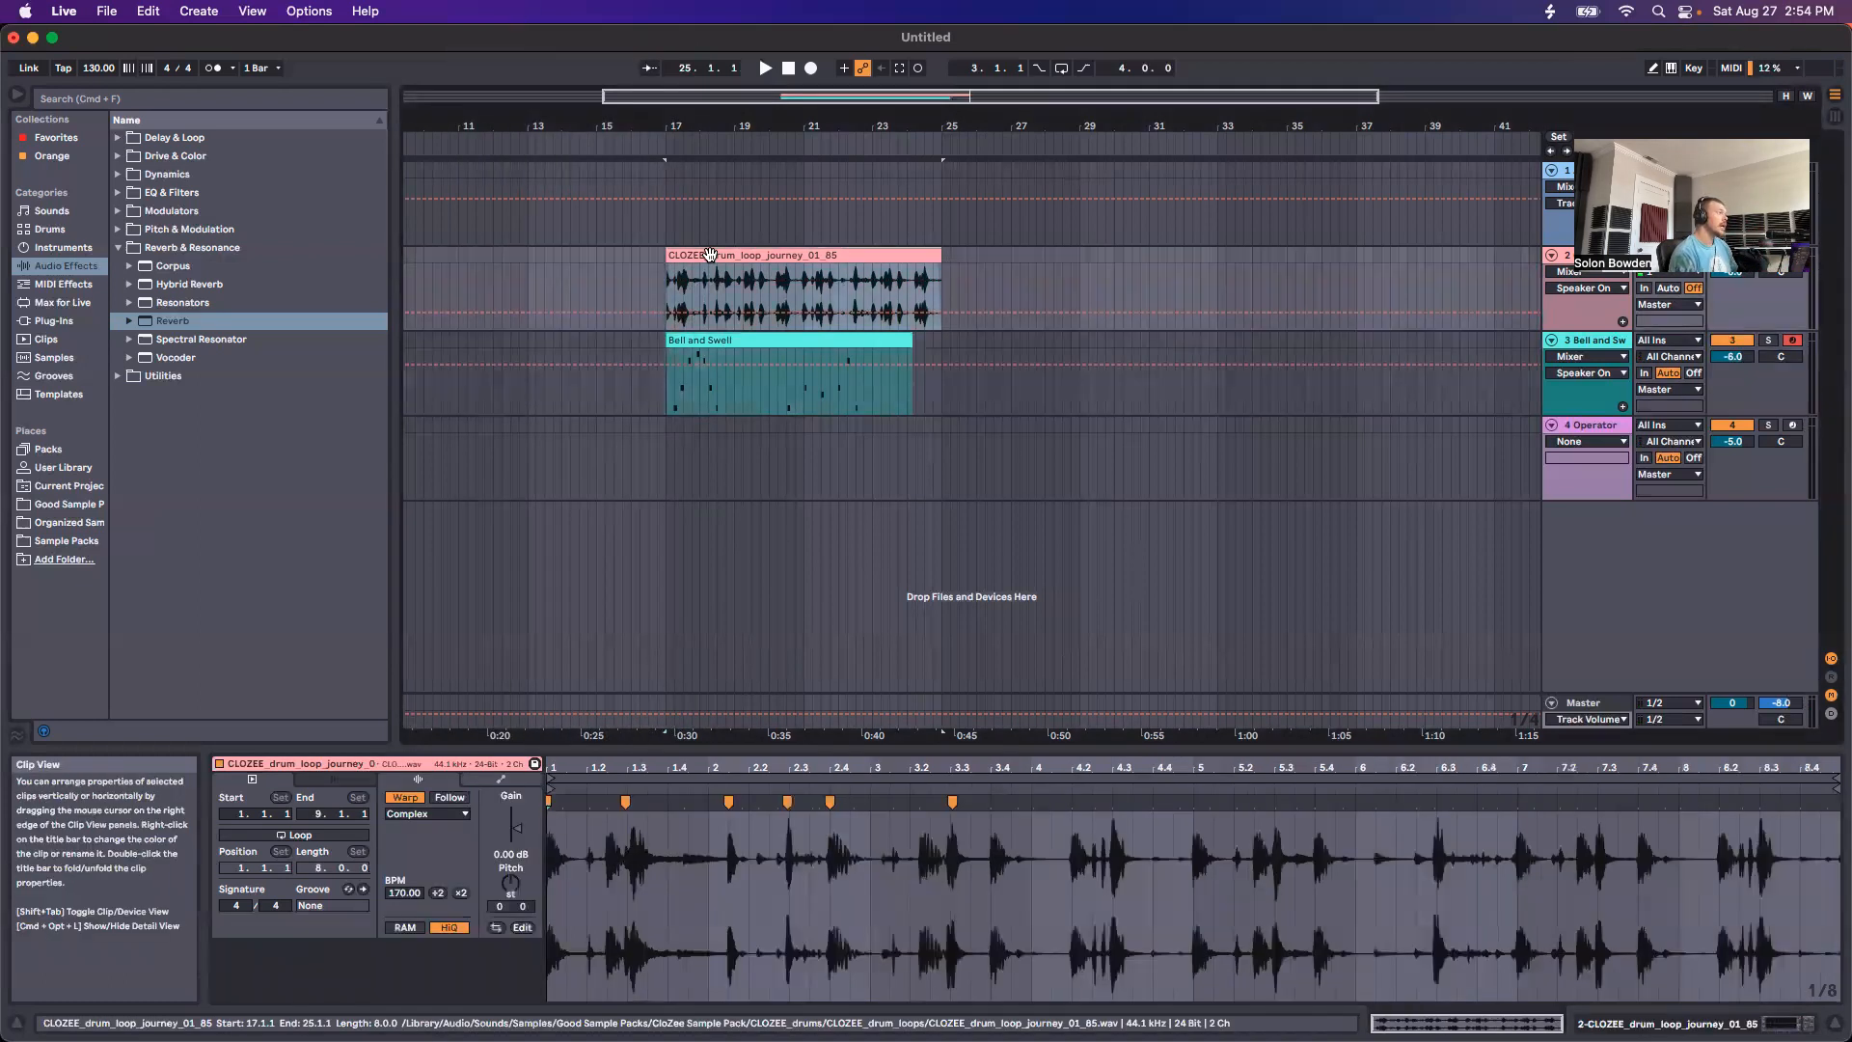
double_click(951, 801)
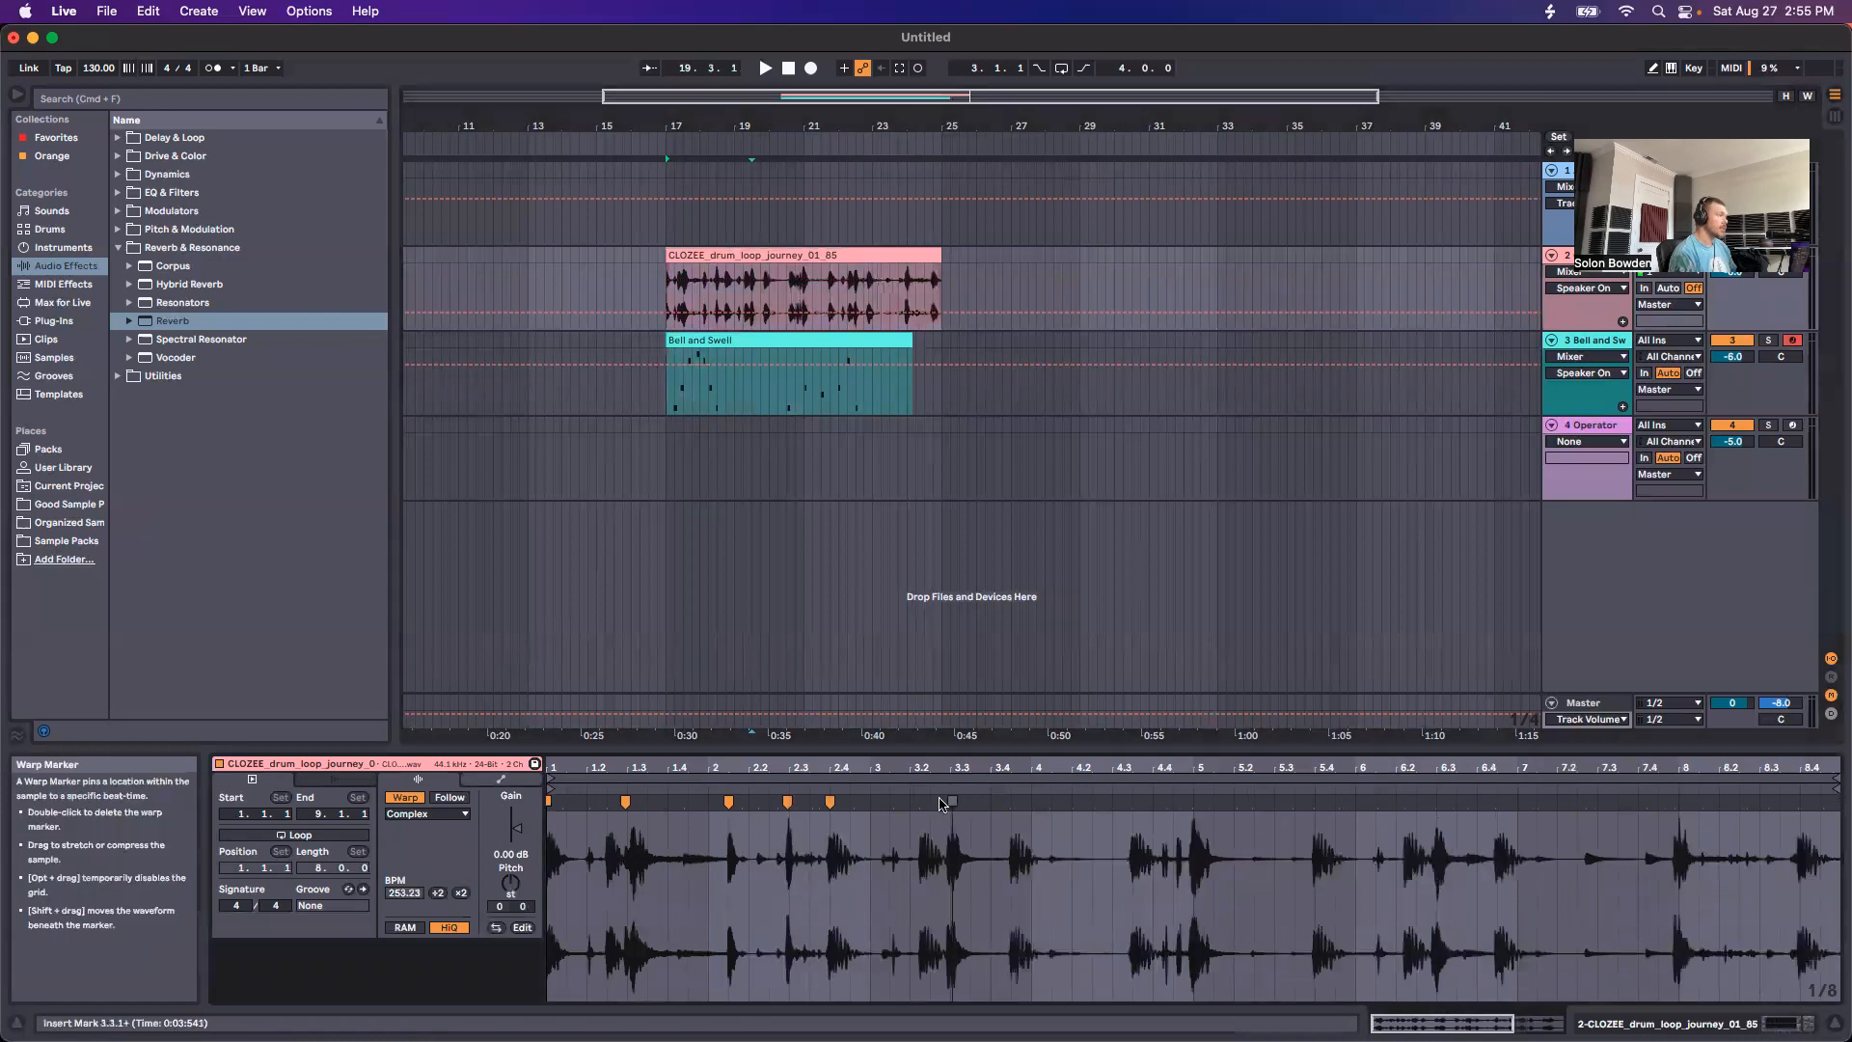
click(401, 799)
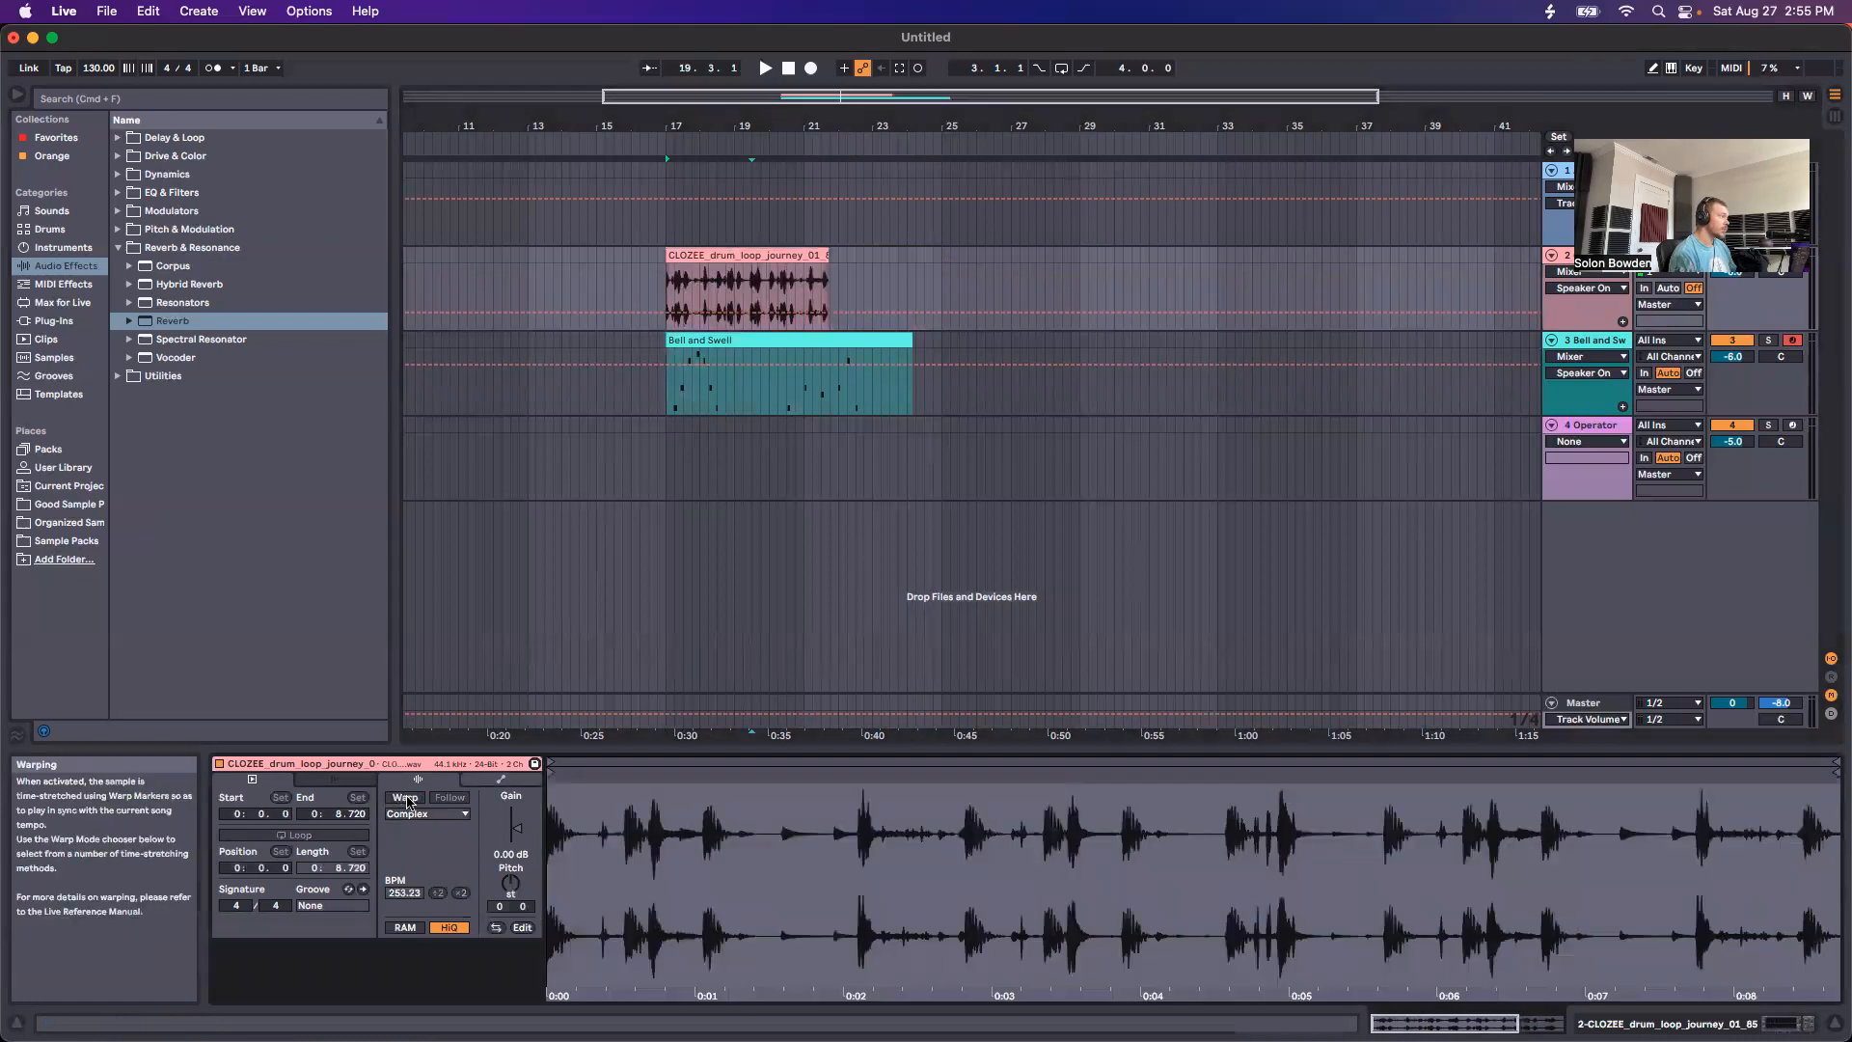
click(402, 800)
click(761, 598)
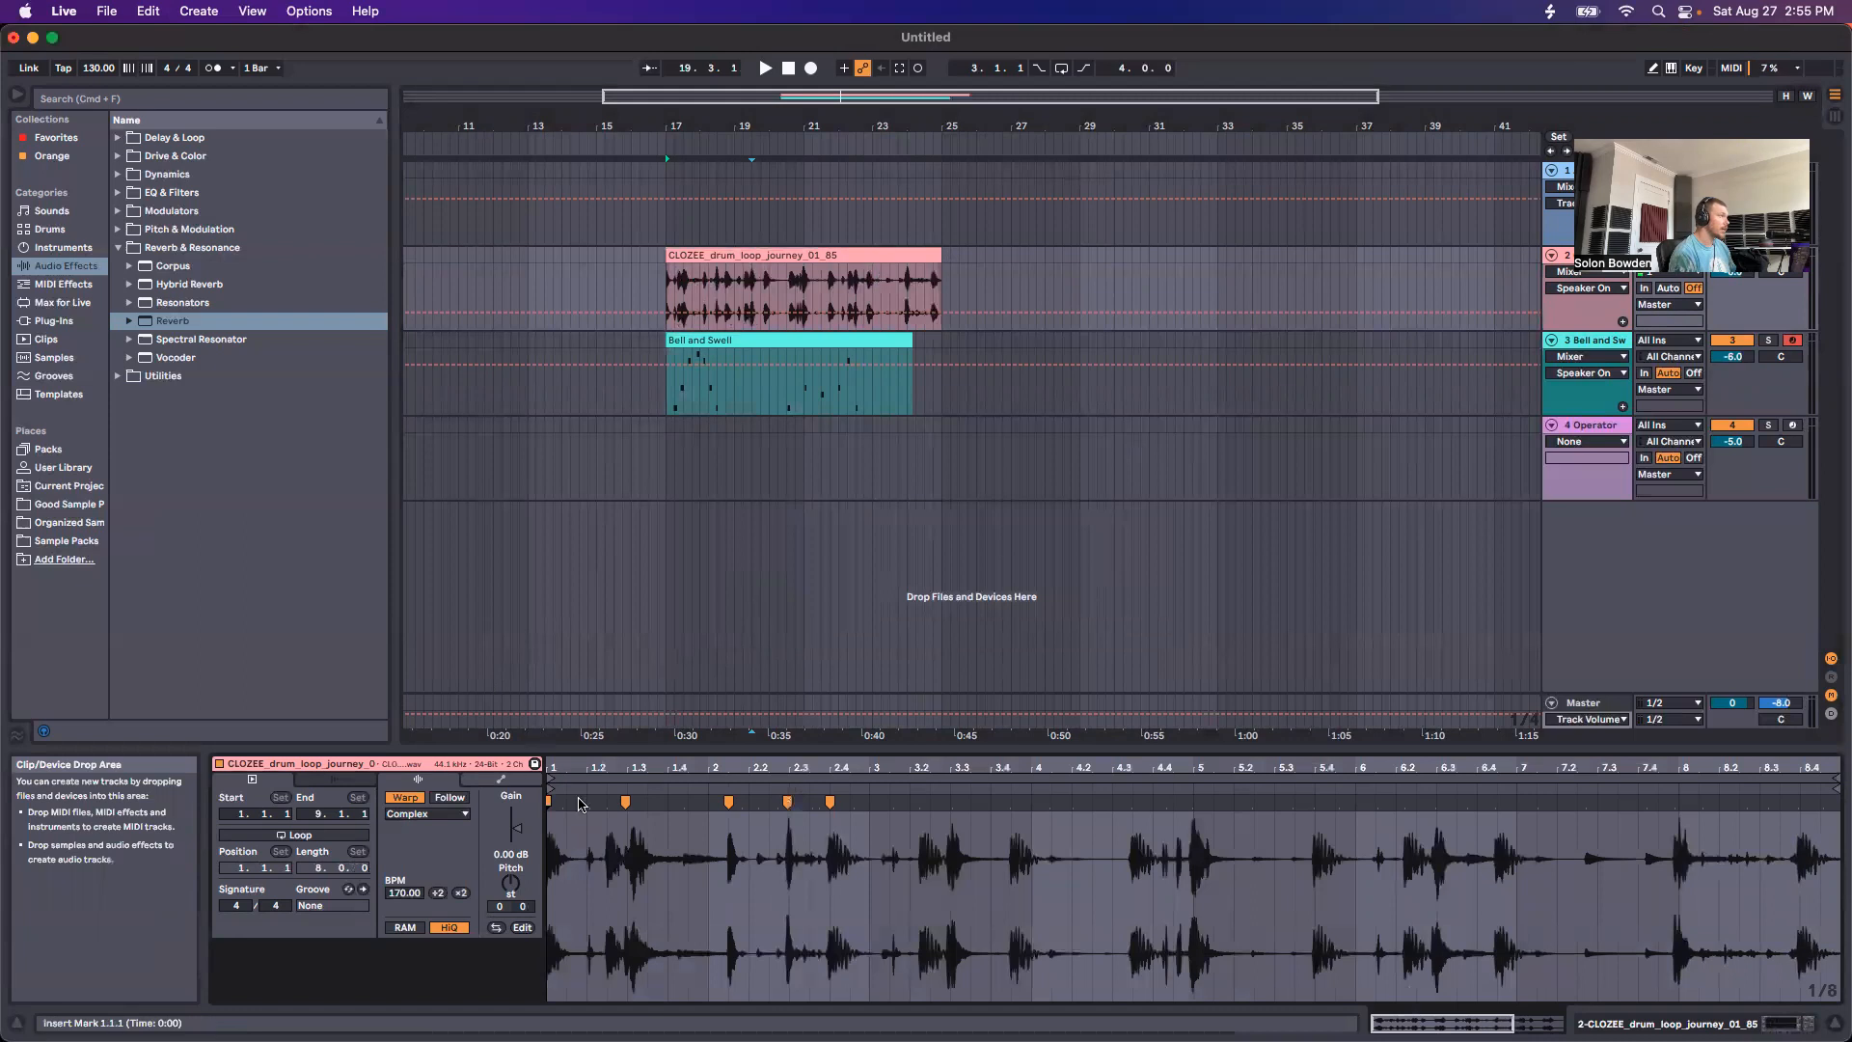
Step: Toggle the CLOZEE drum loop's Warp off and on, keeping the current timing, and stretch the clip to end at bar 25
click(416, 799)
click(417, 799)
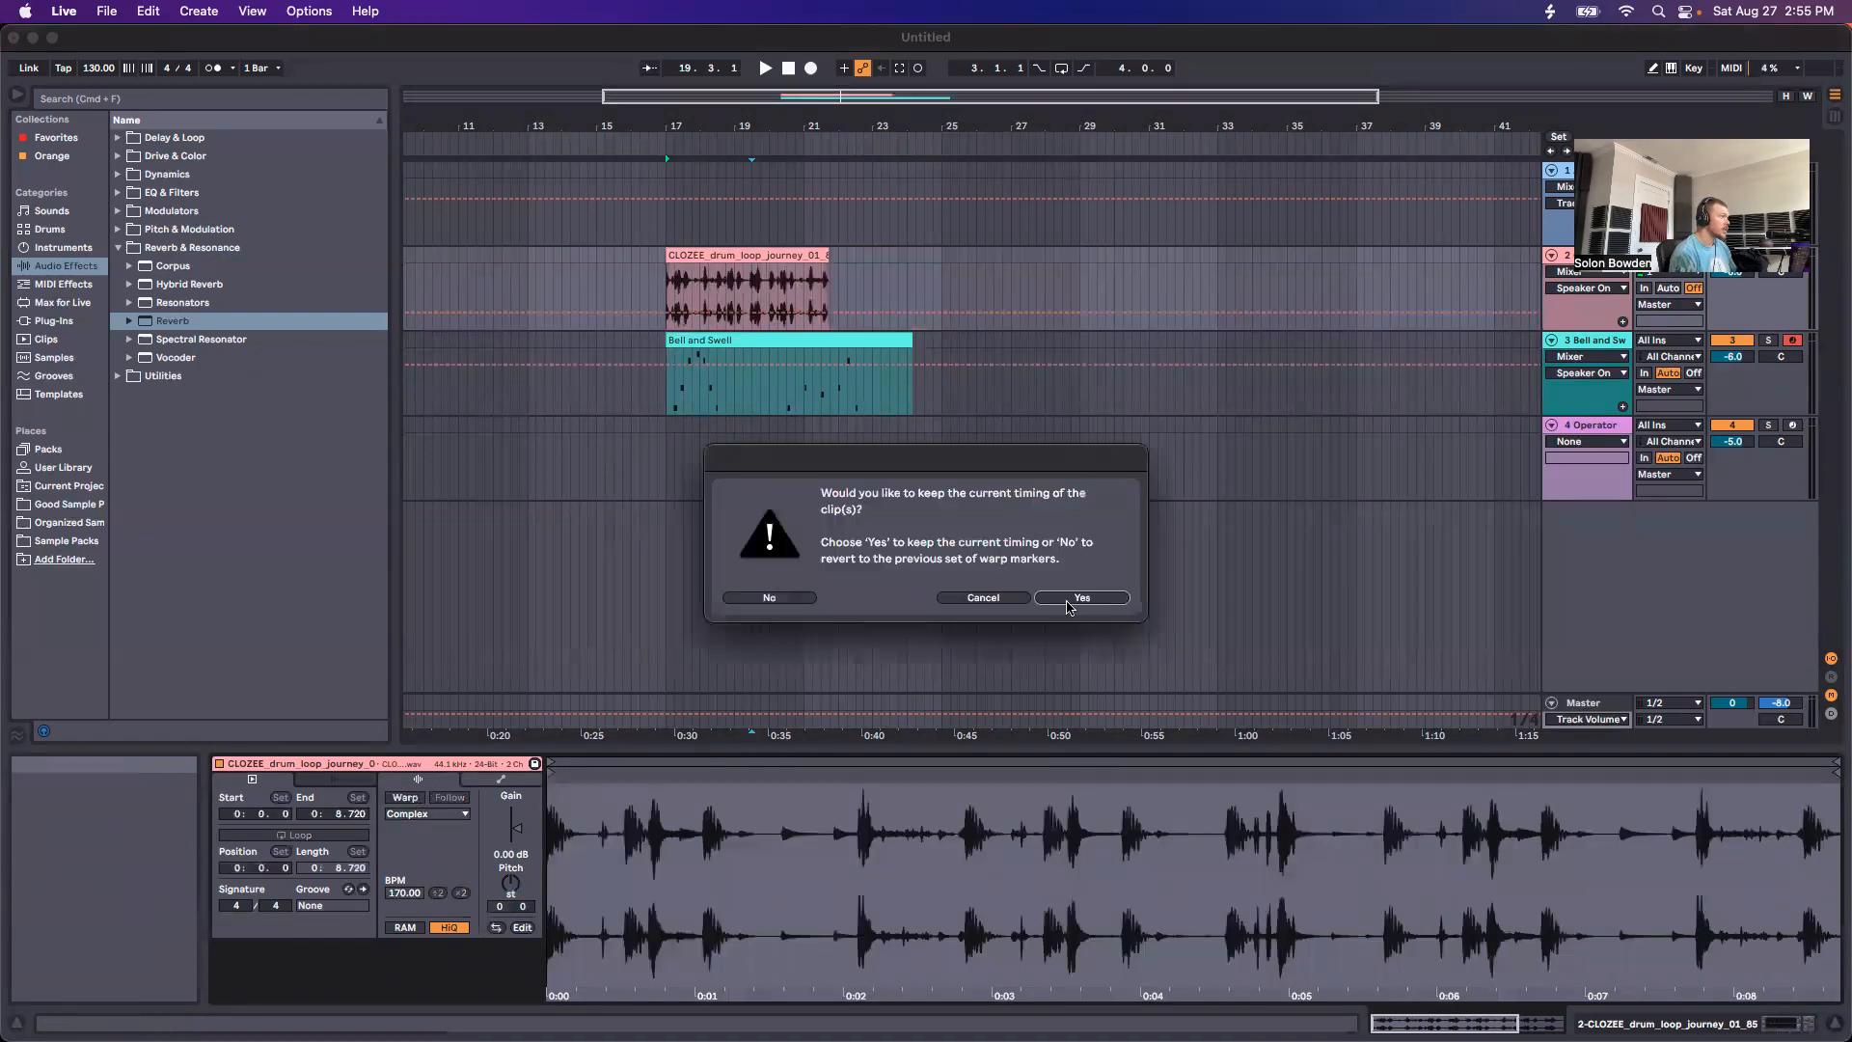
click(1067, 597)
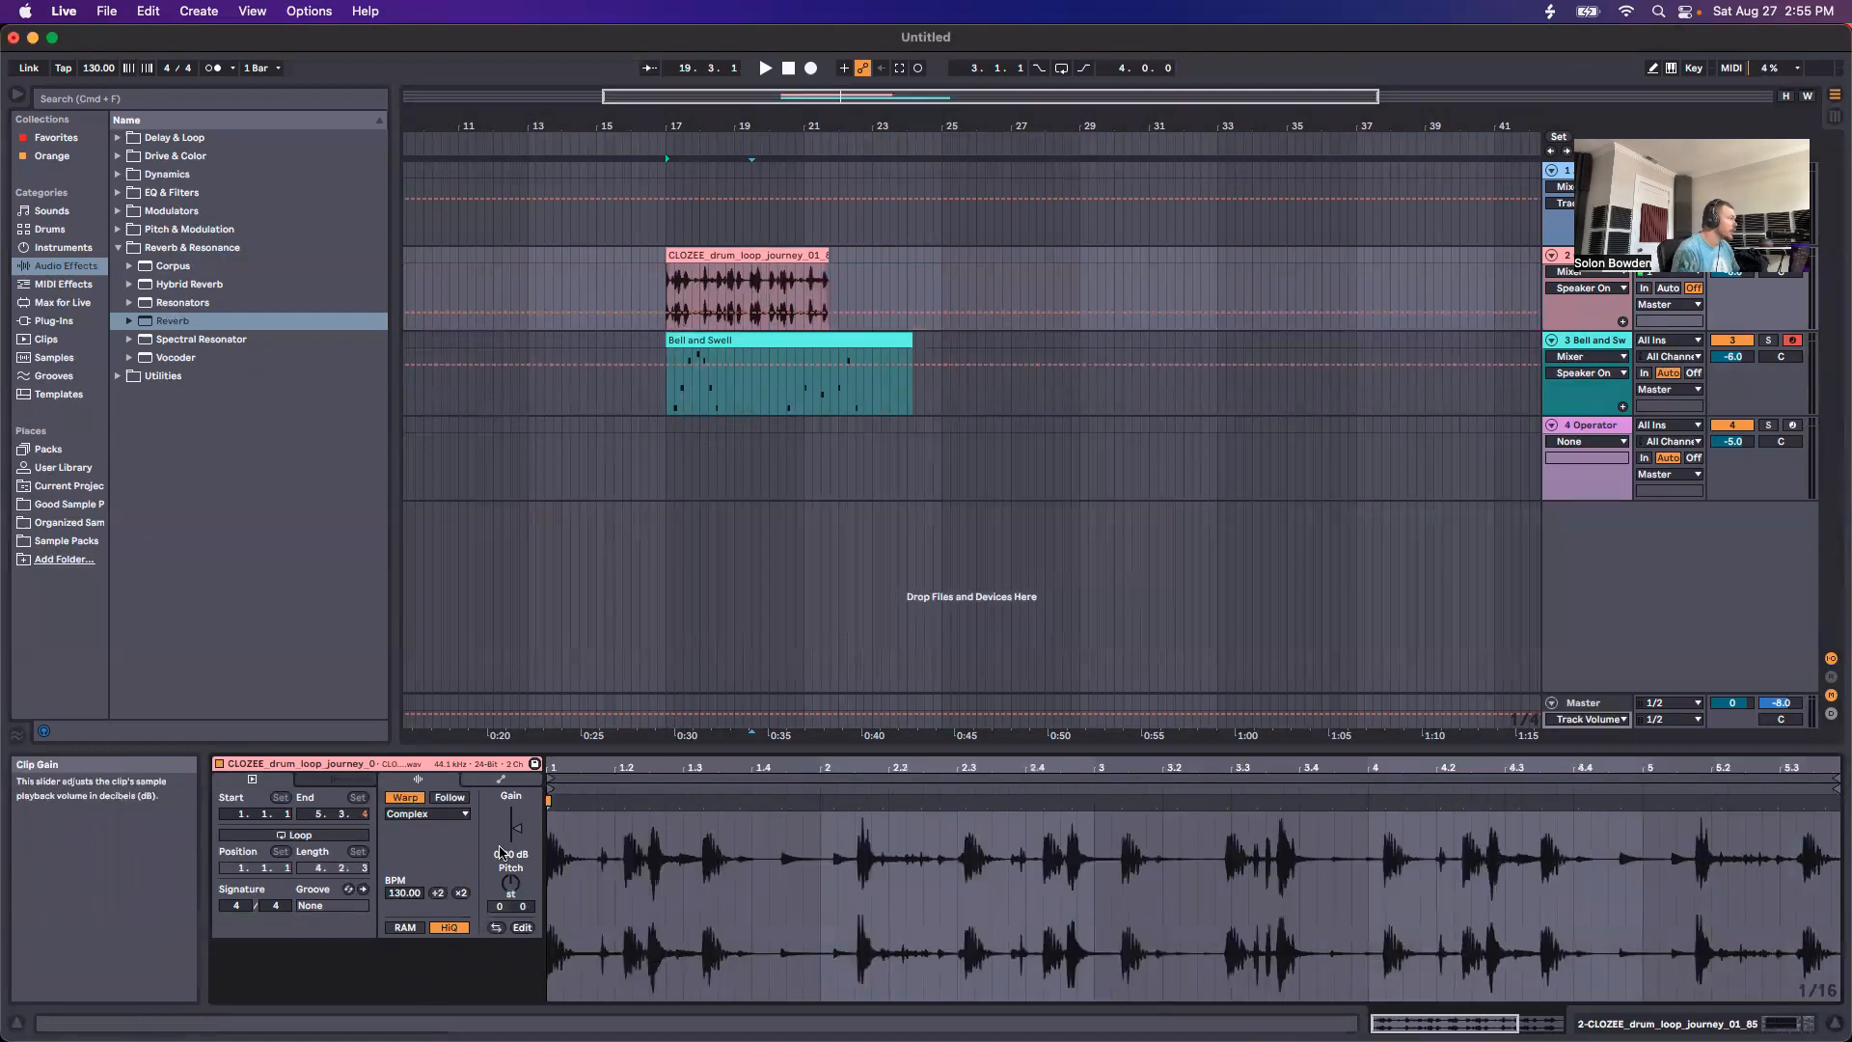
drag(827, 277, 802, 275)
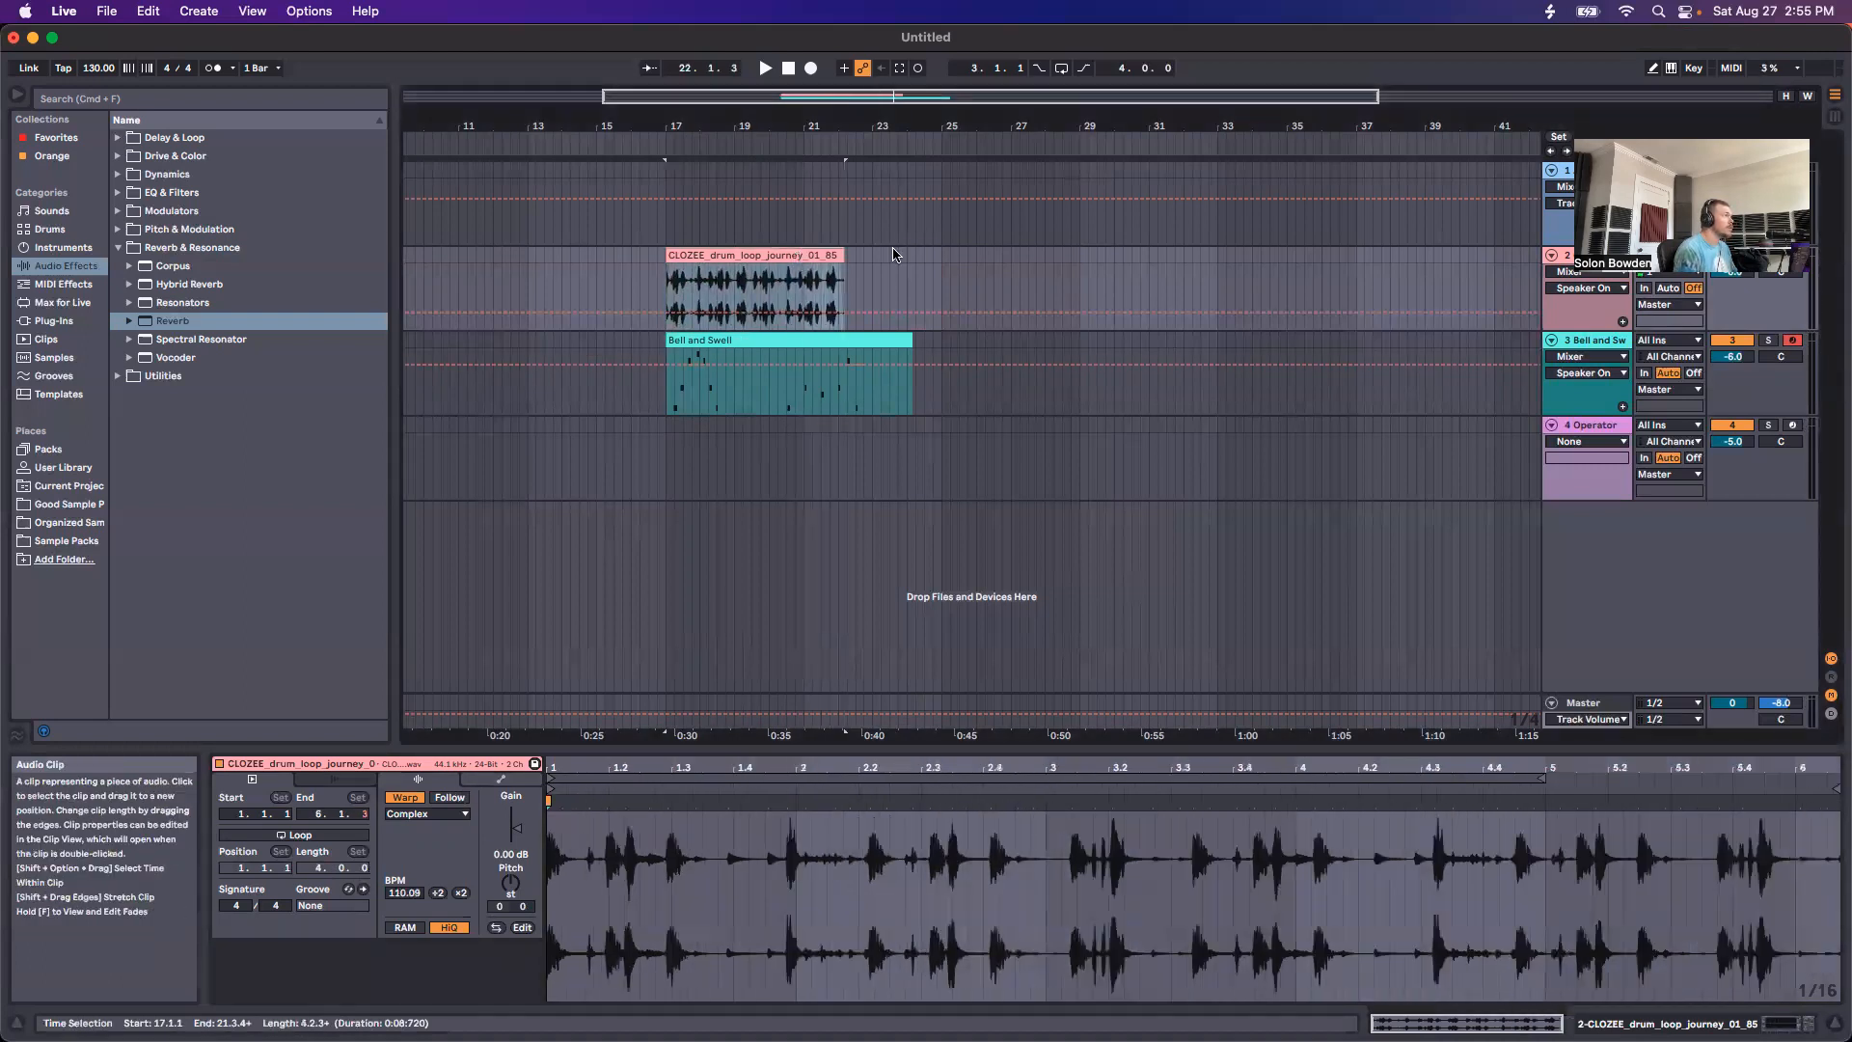
drag(801, 256, 944, 261)
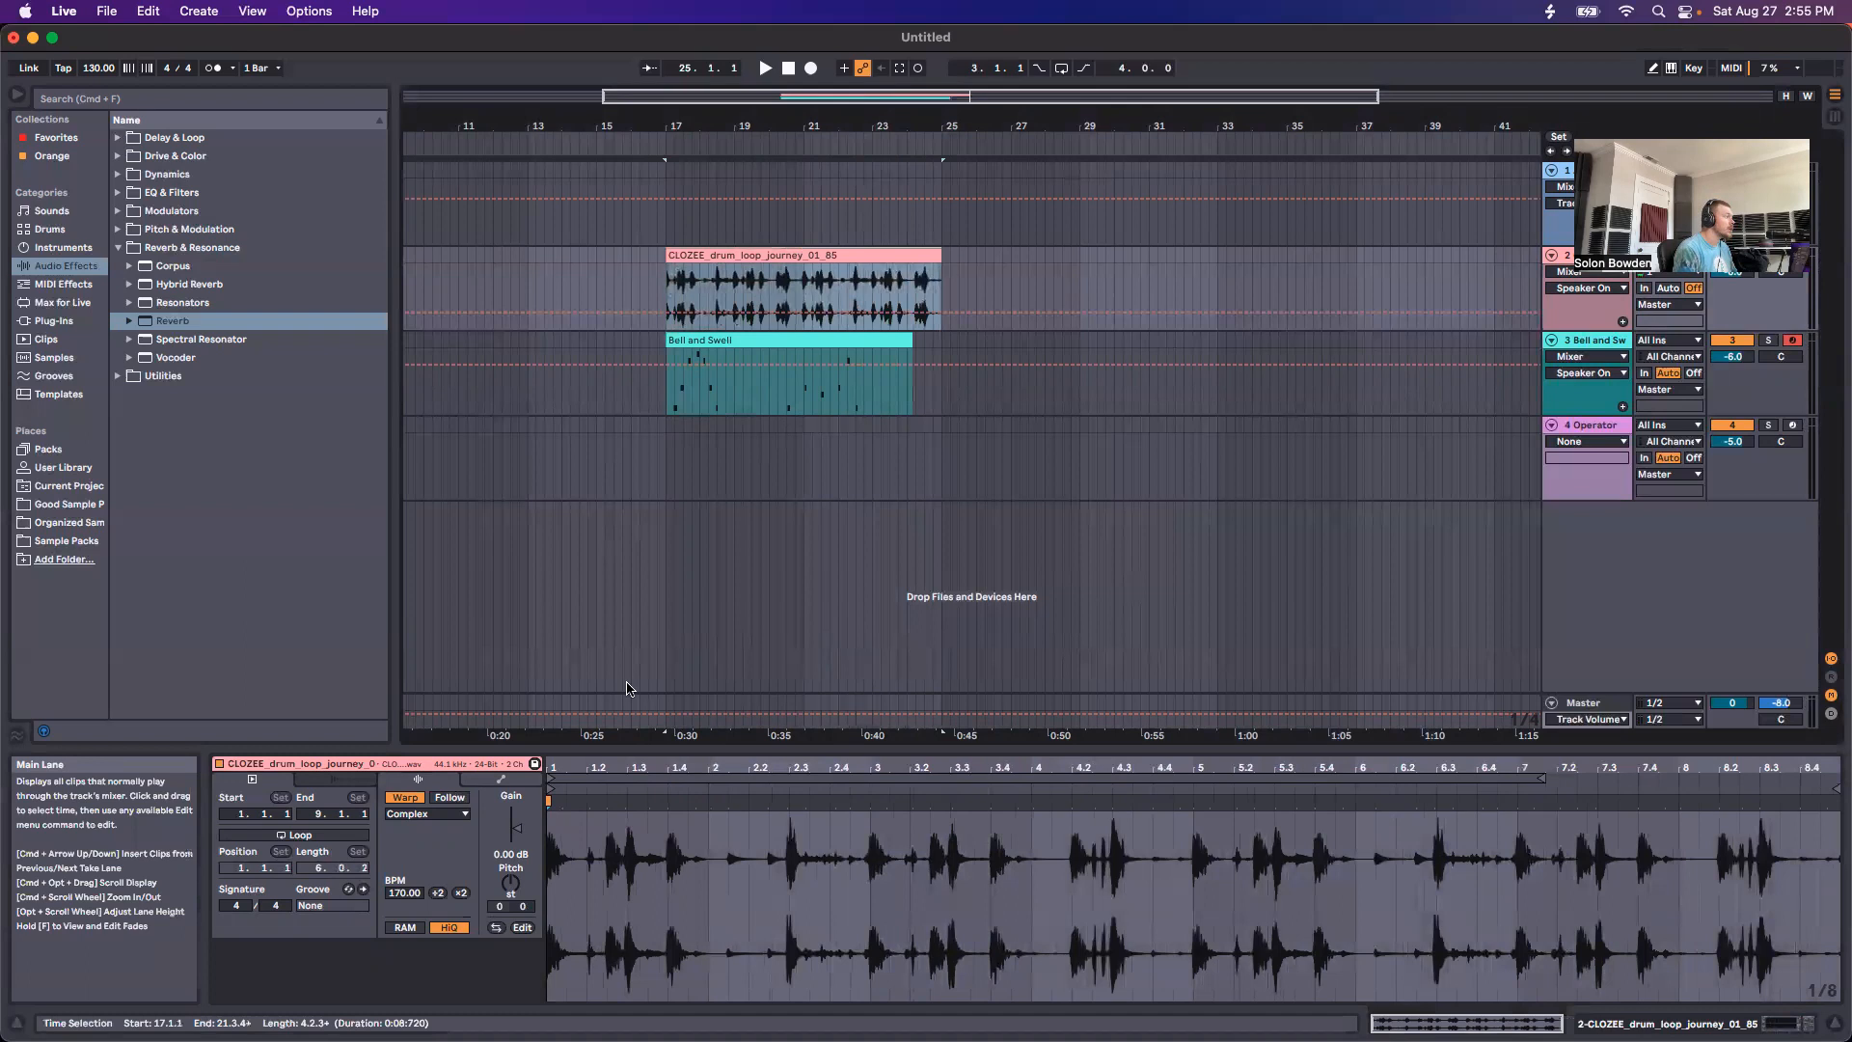
Step: Display the CLOZEE drum loop's Clip envelopes and bring up its Transposition envelope
click(490, 781)
click(425, 814)
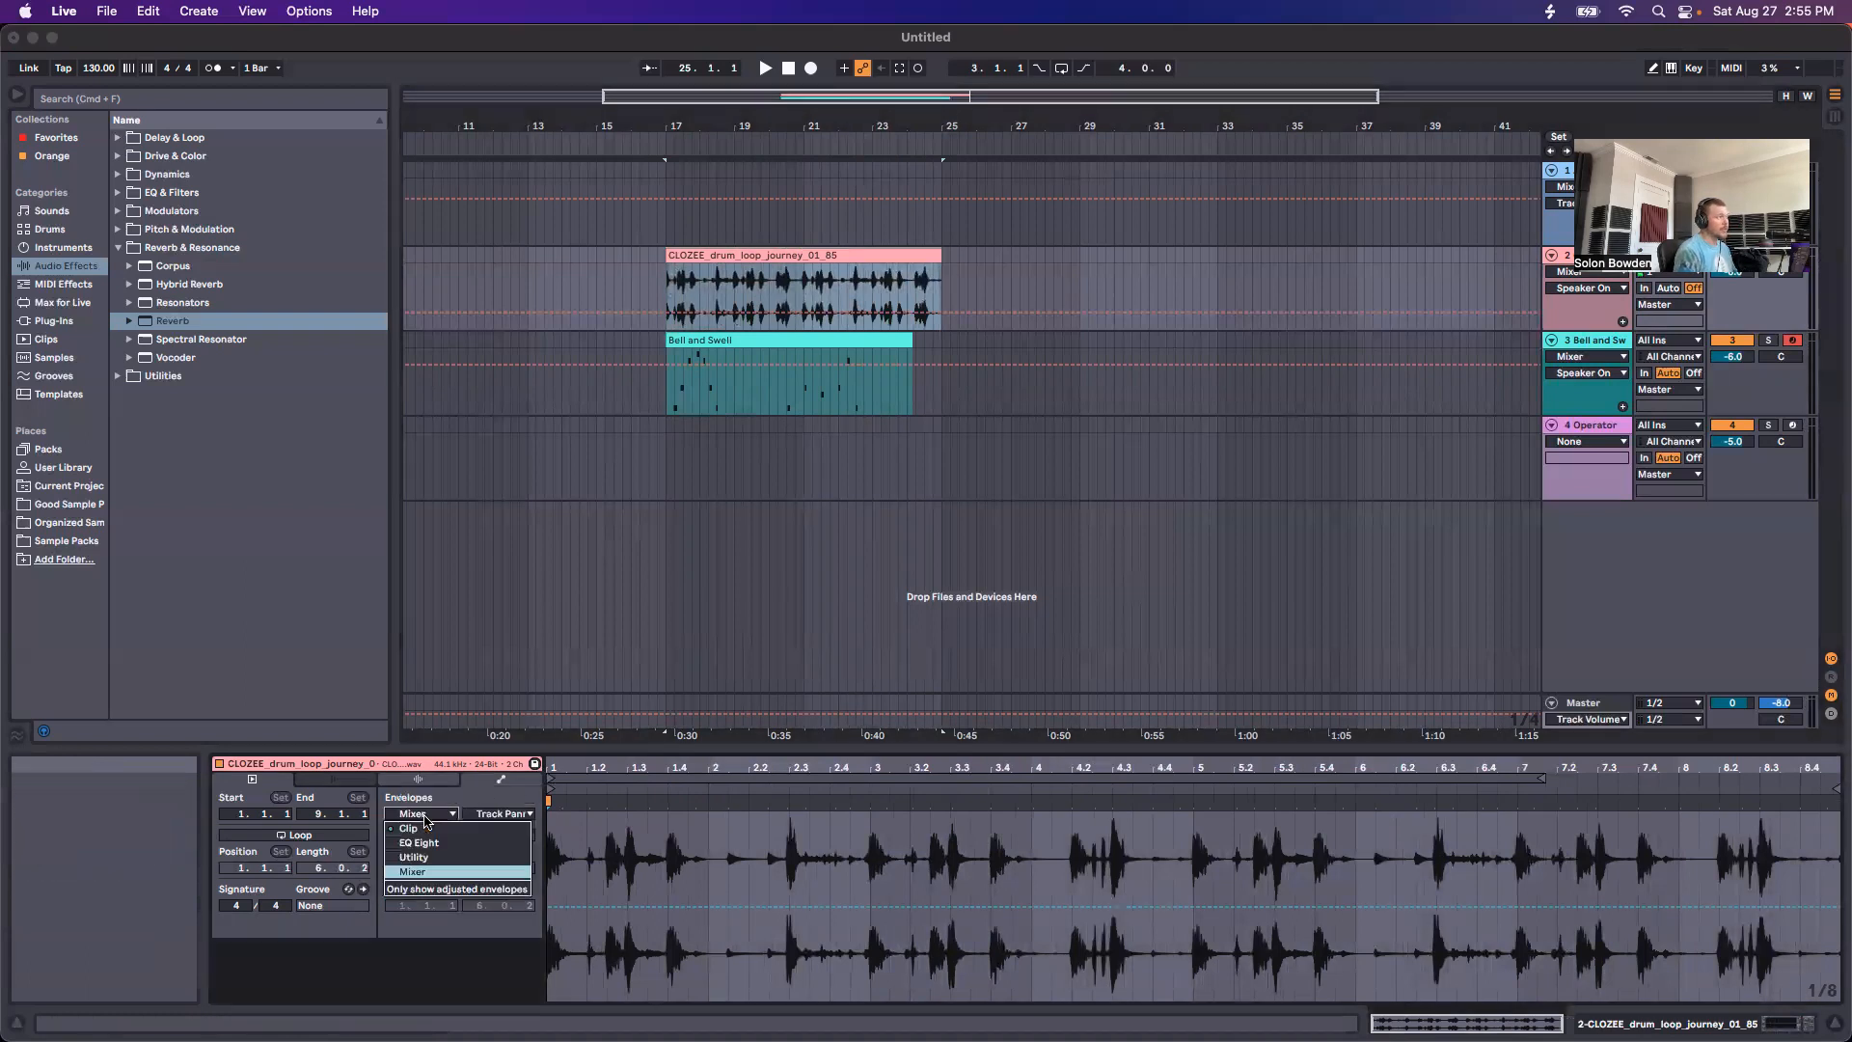
click(417, 829)
click(494, 814)
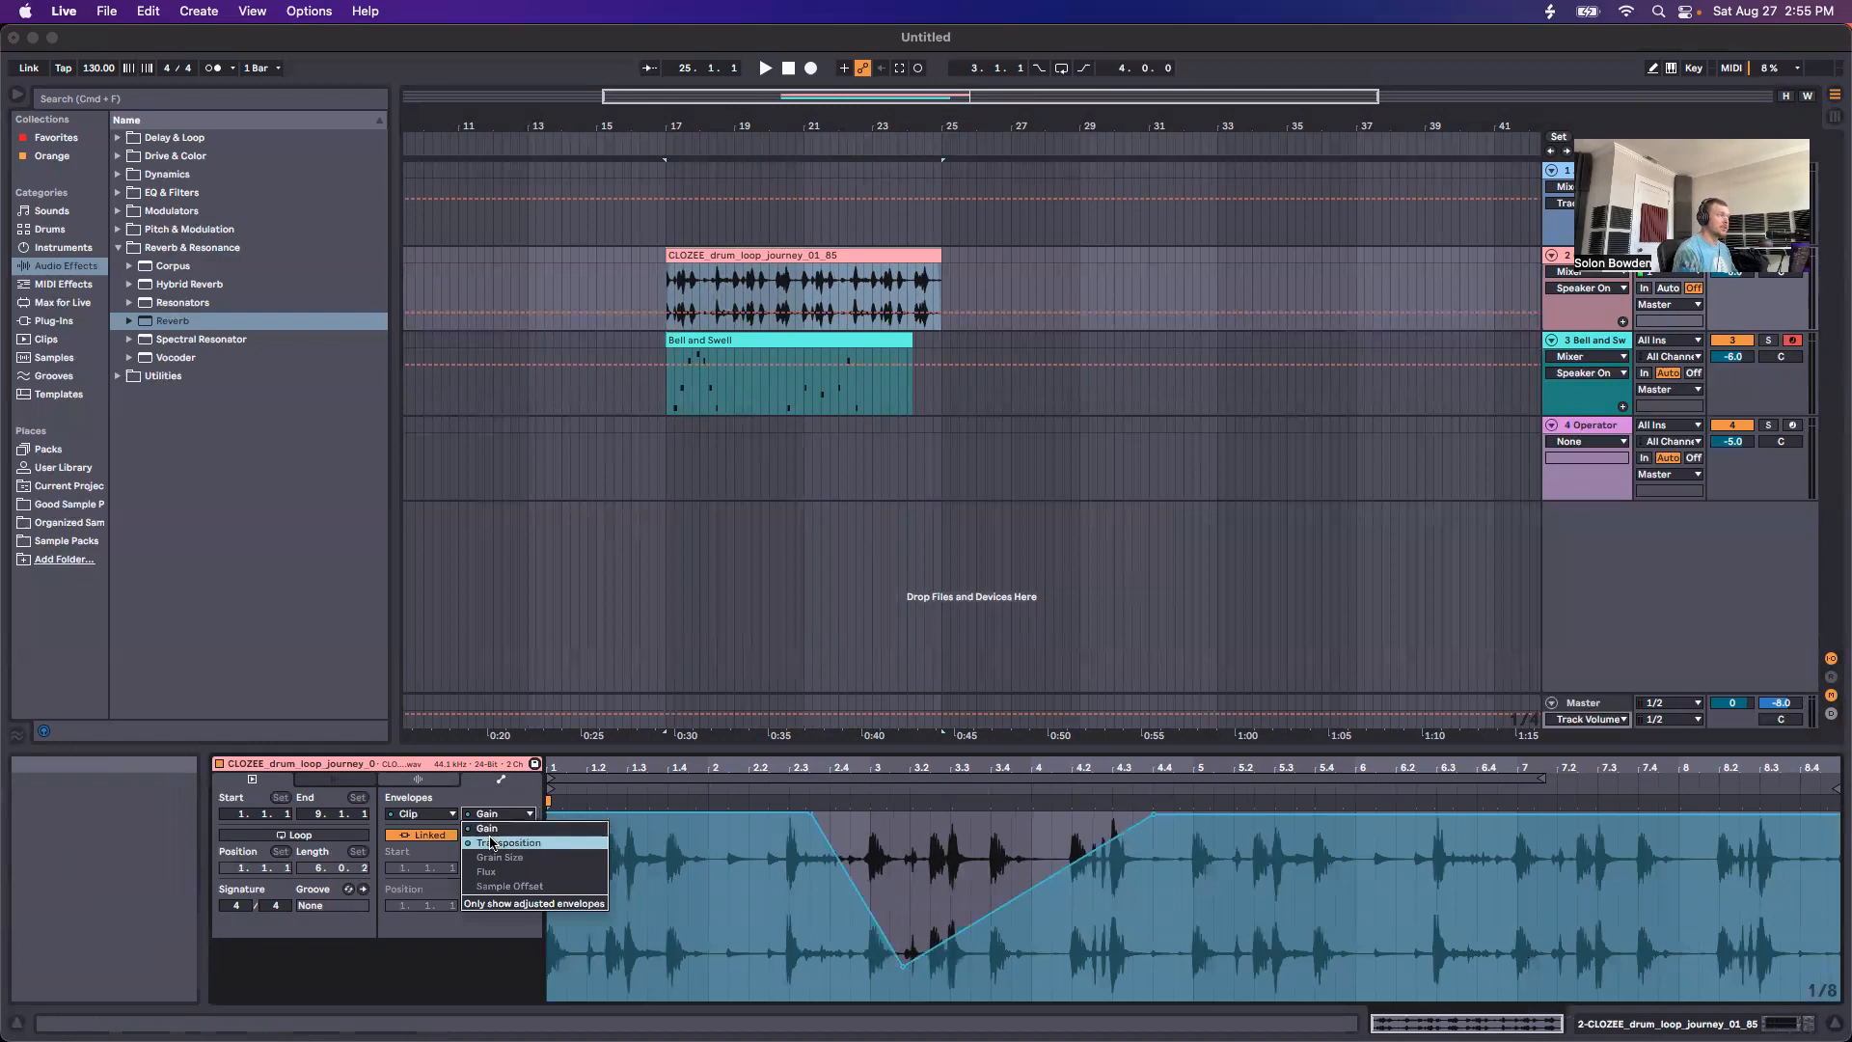
click(492, 843)
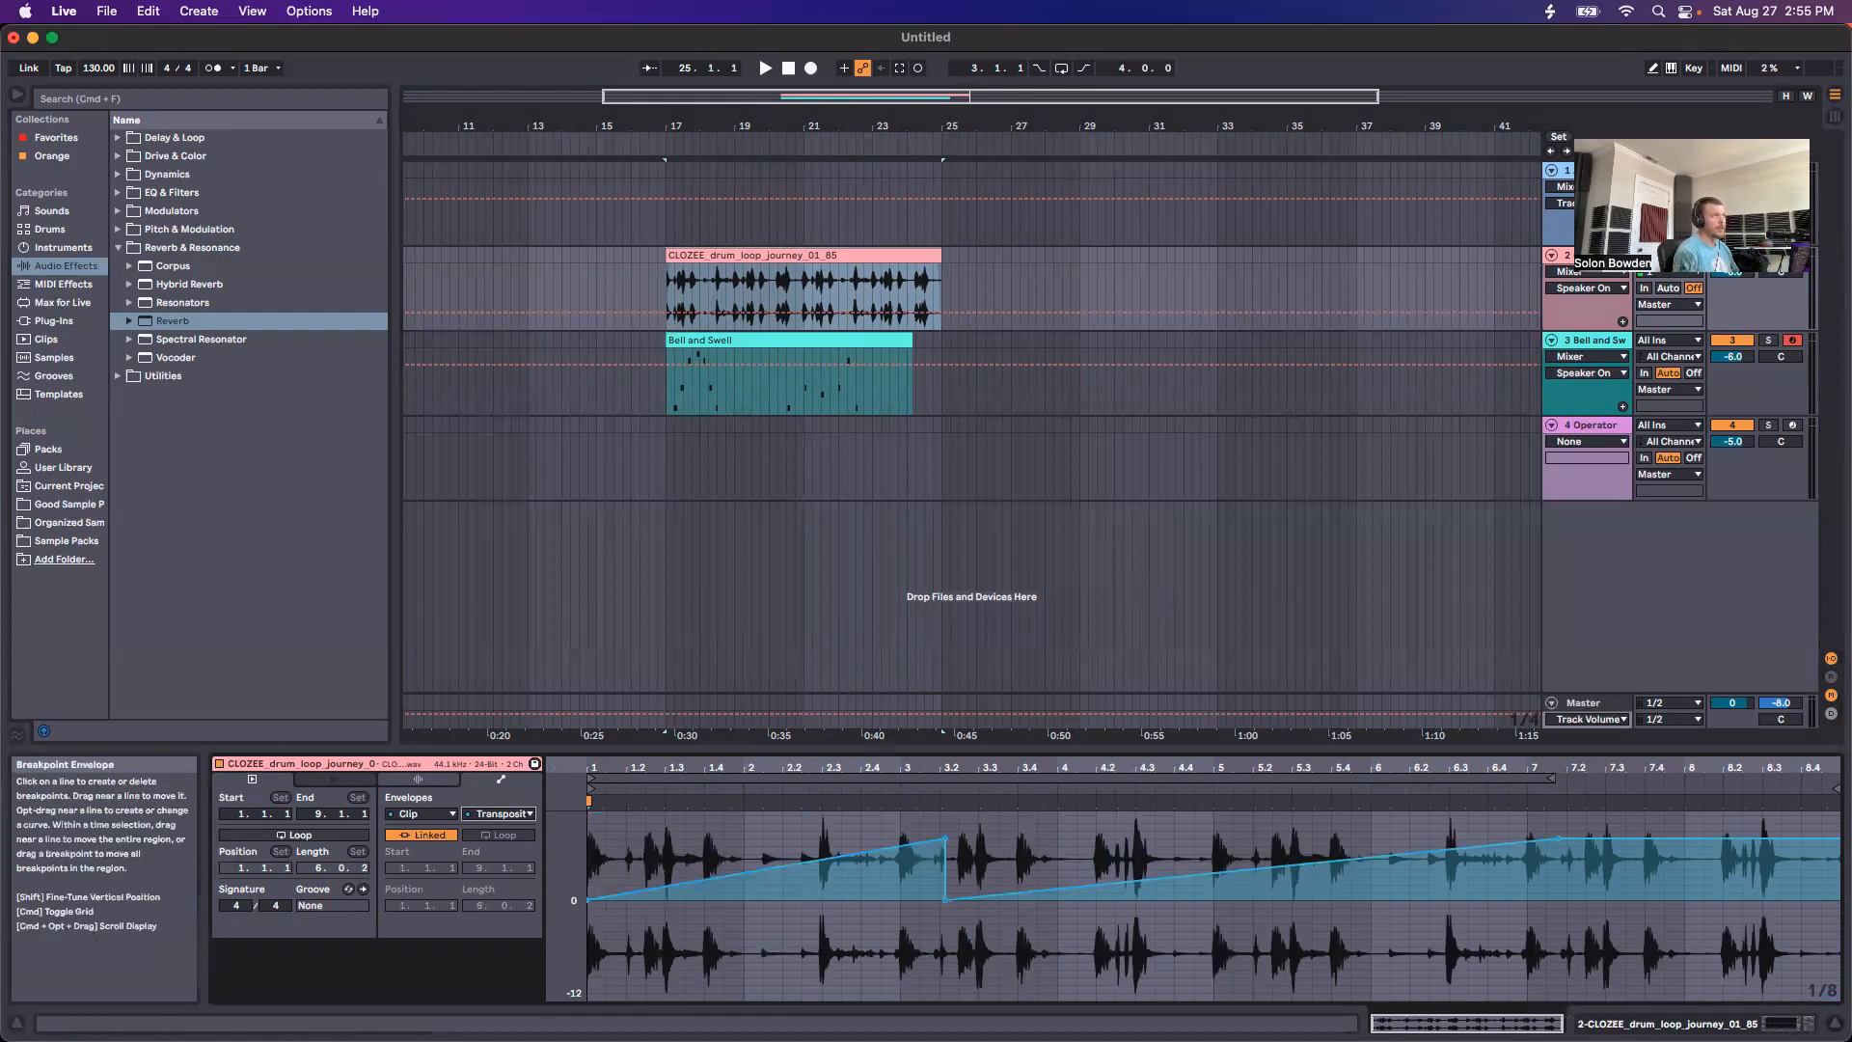
Step: Turn off the computer MIDI keyboard and show the CLOZEE track's Utility Gain in its automation lane
click(1590, 329)
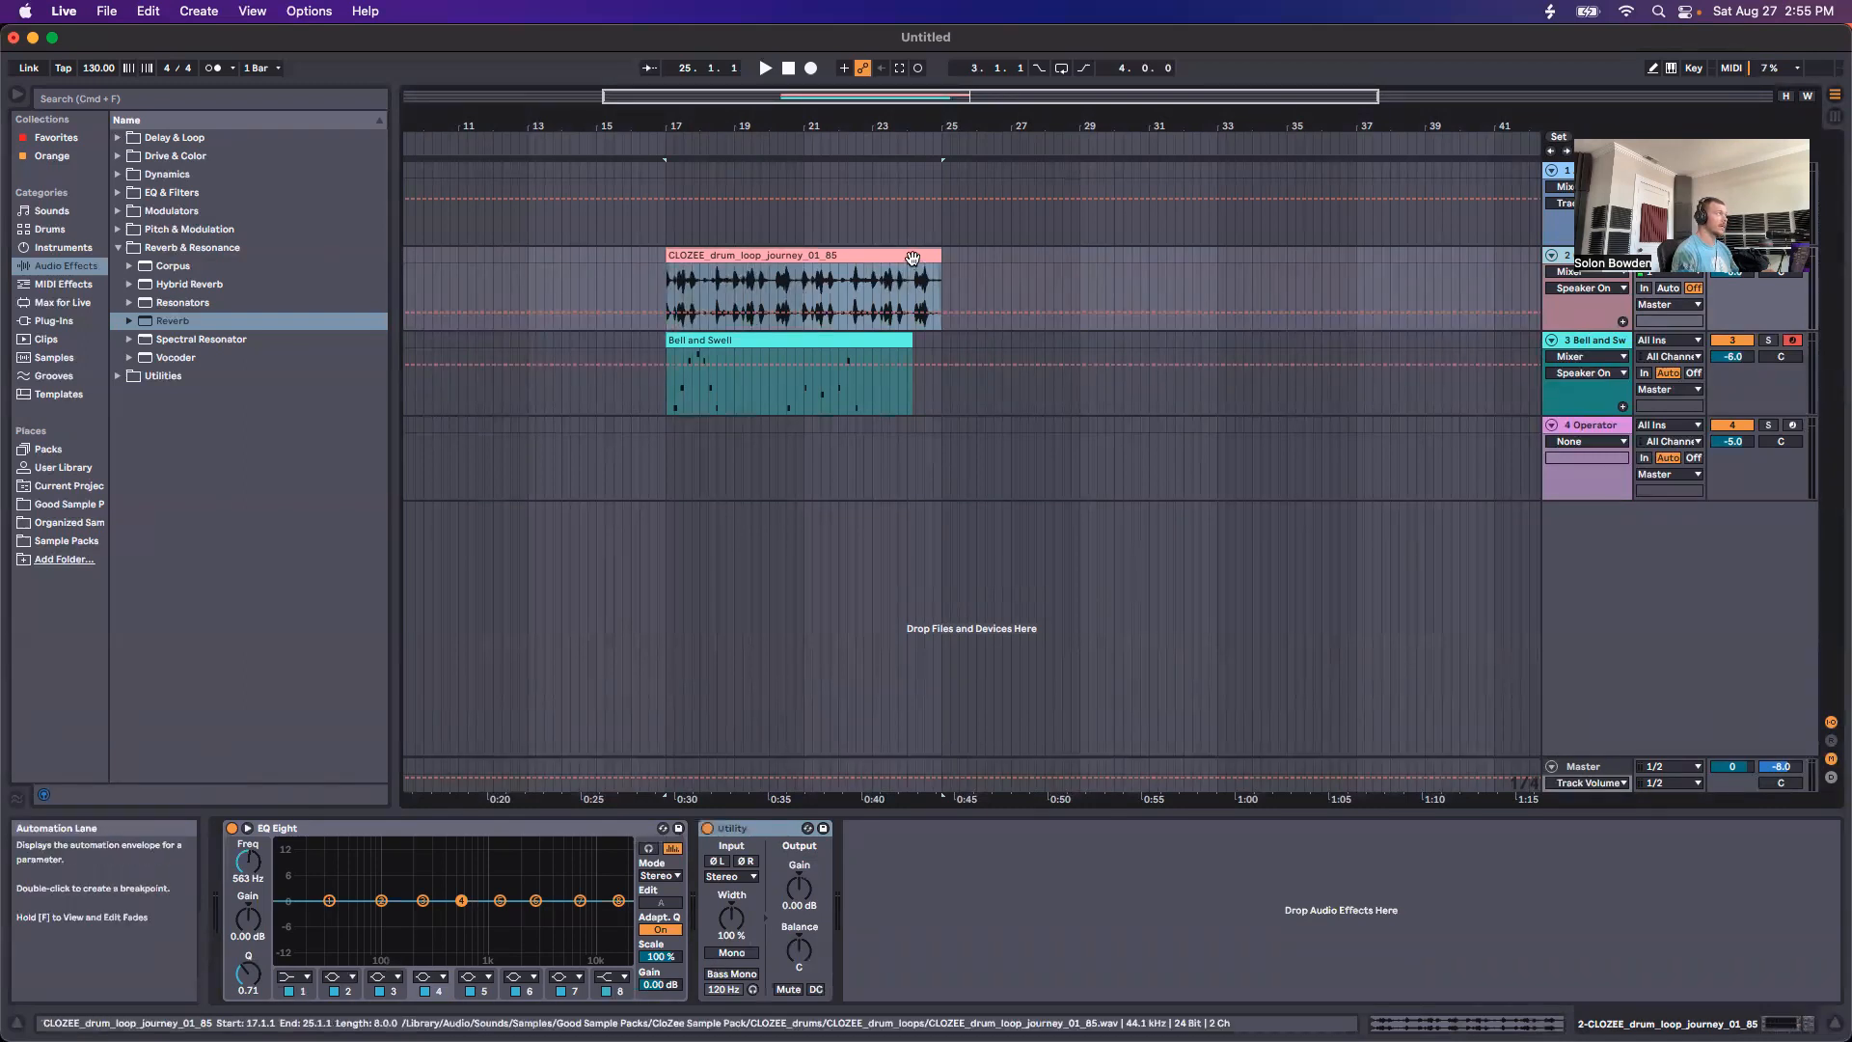
key(a)
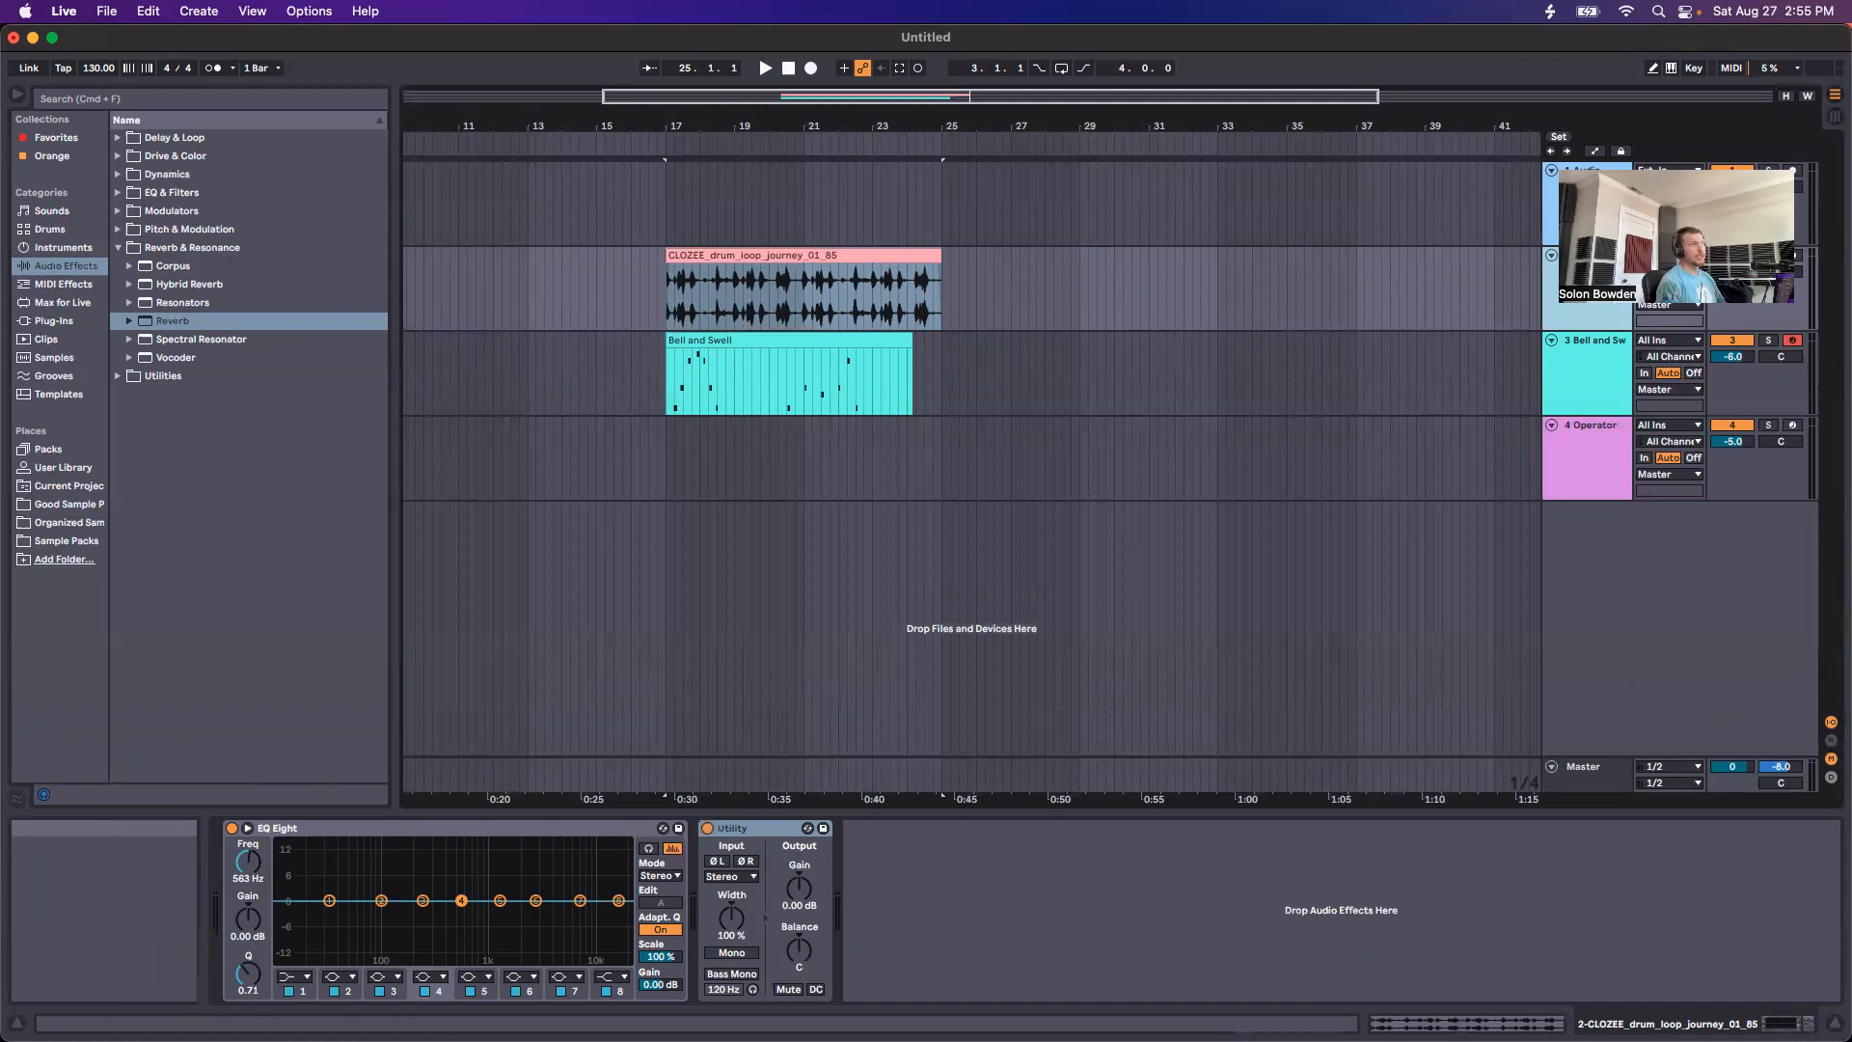
click(1295, 310)
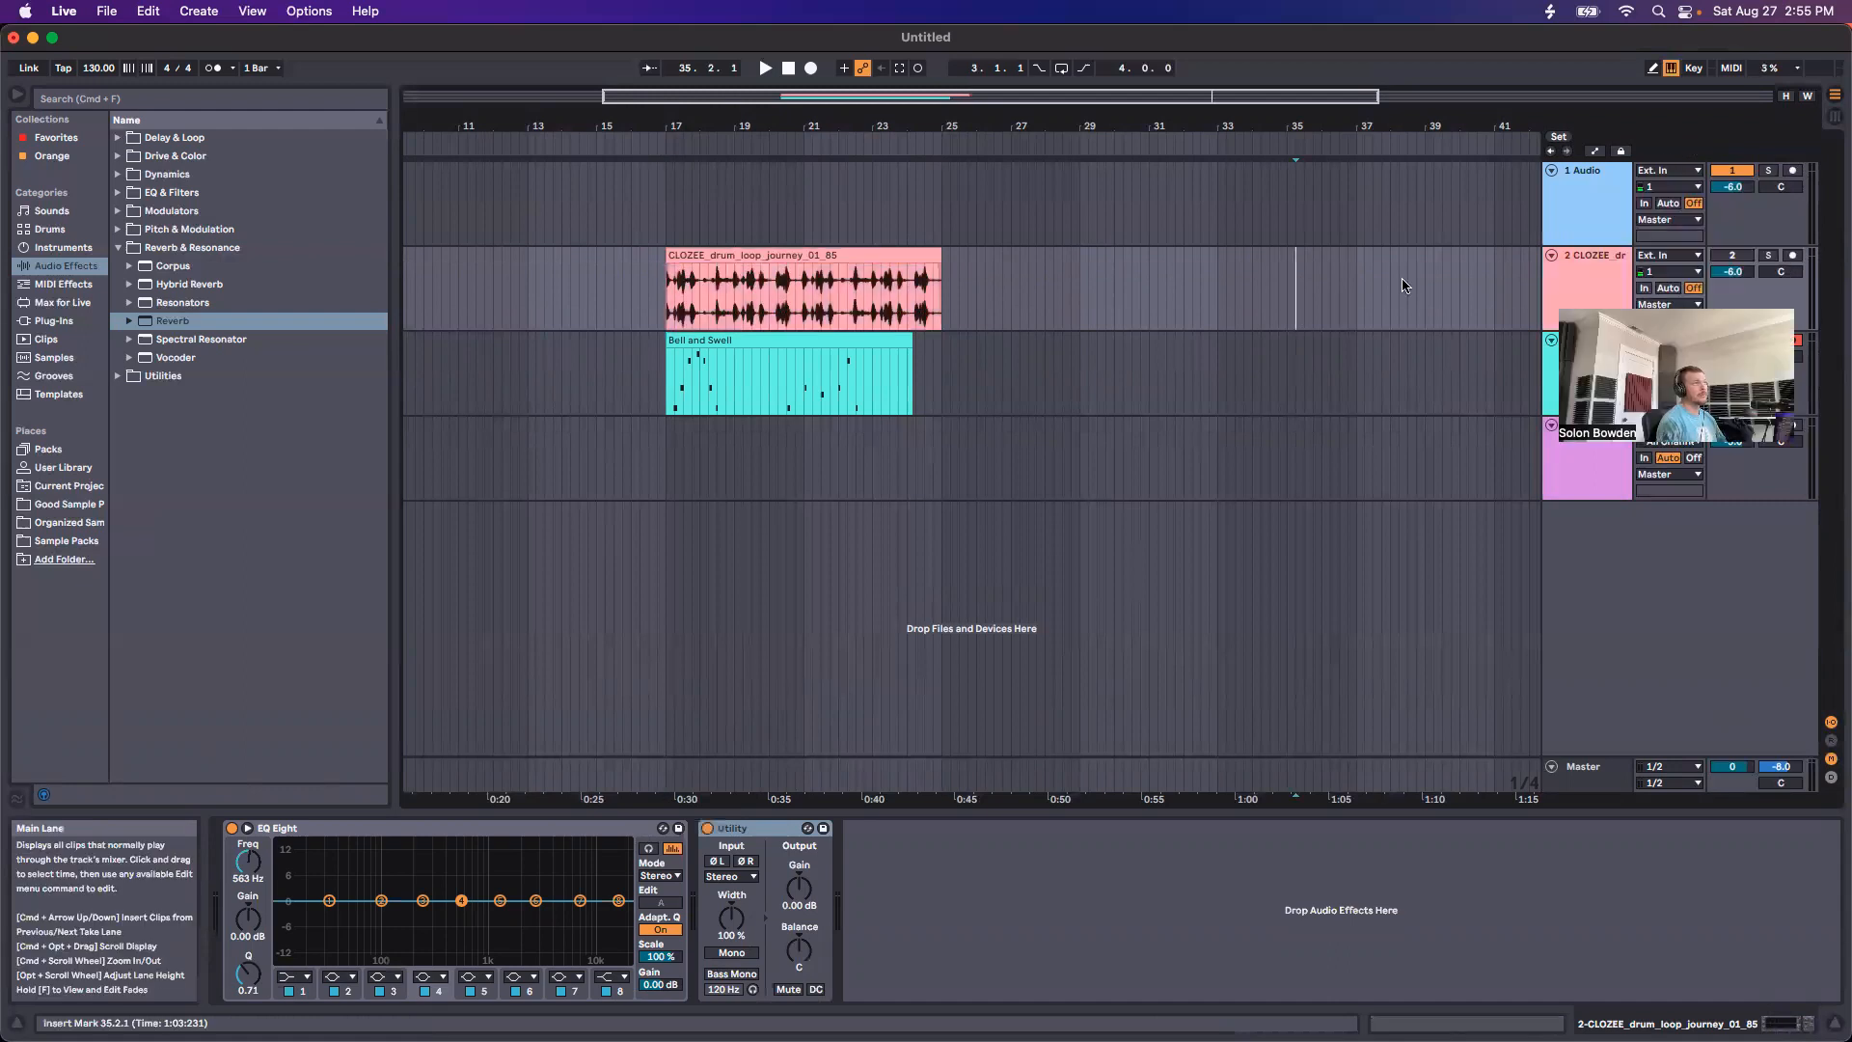
click(1671, 68)
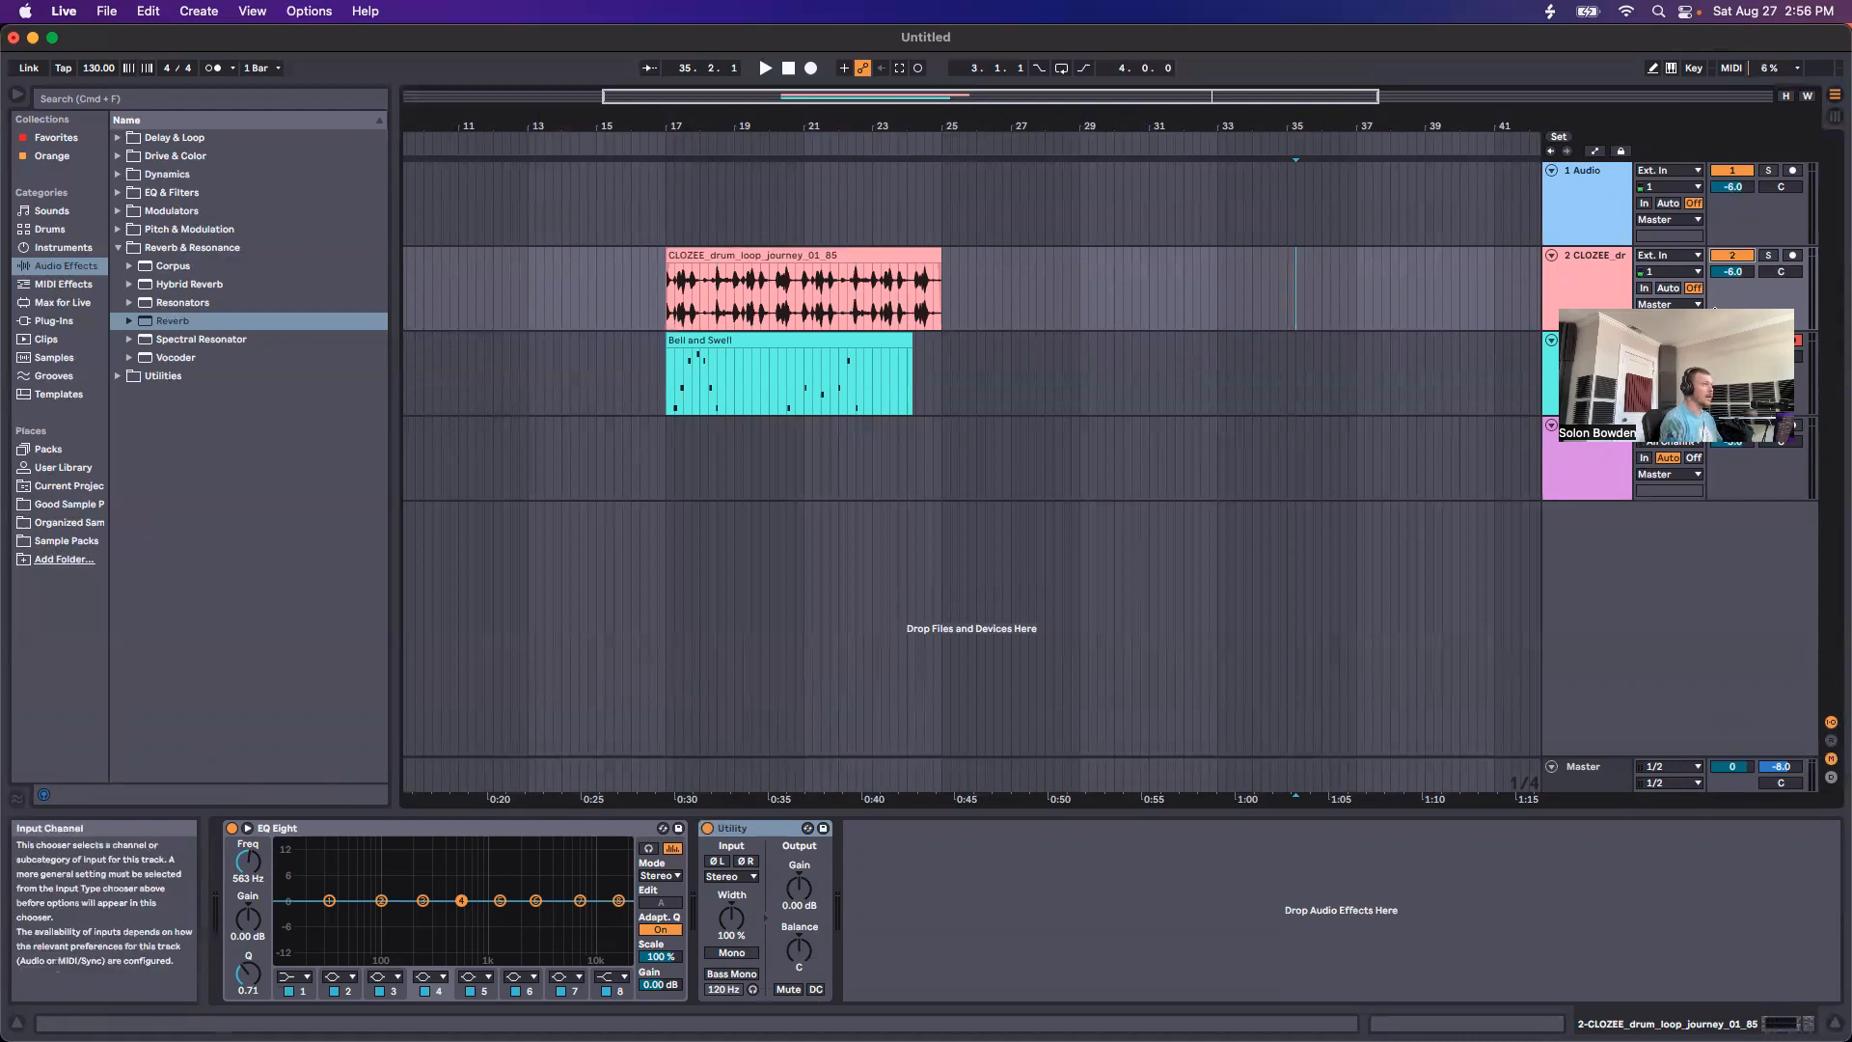
key(a)
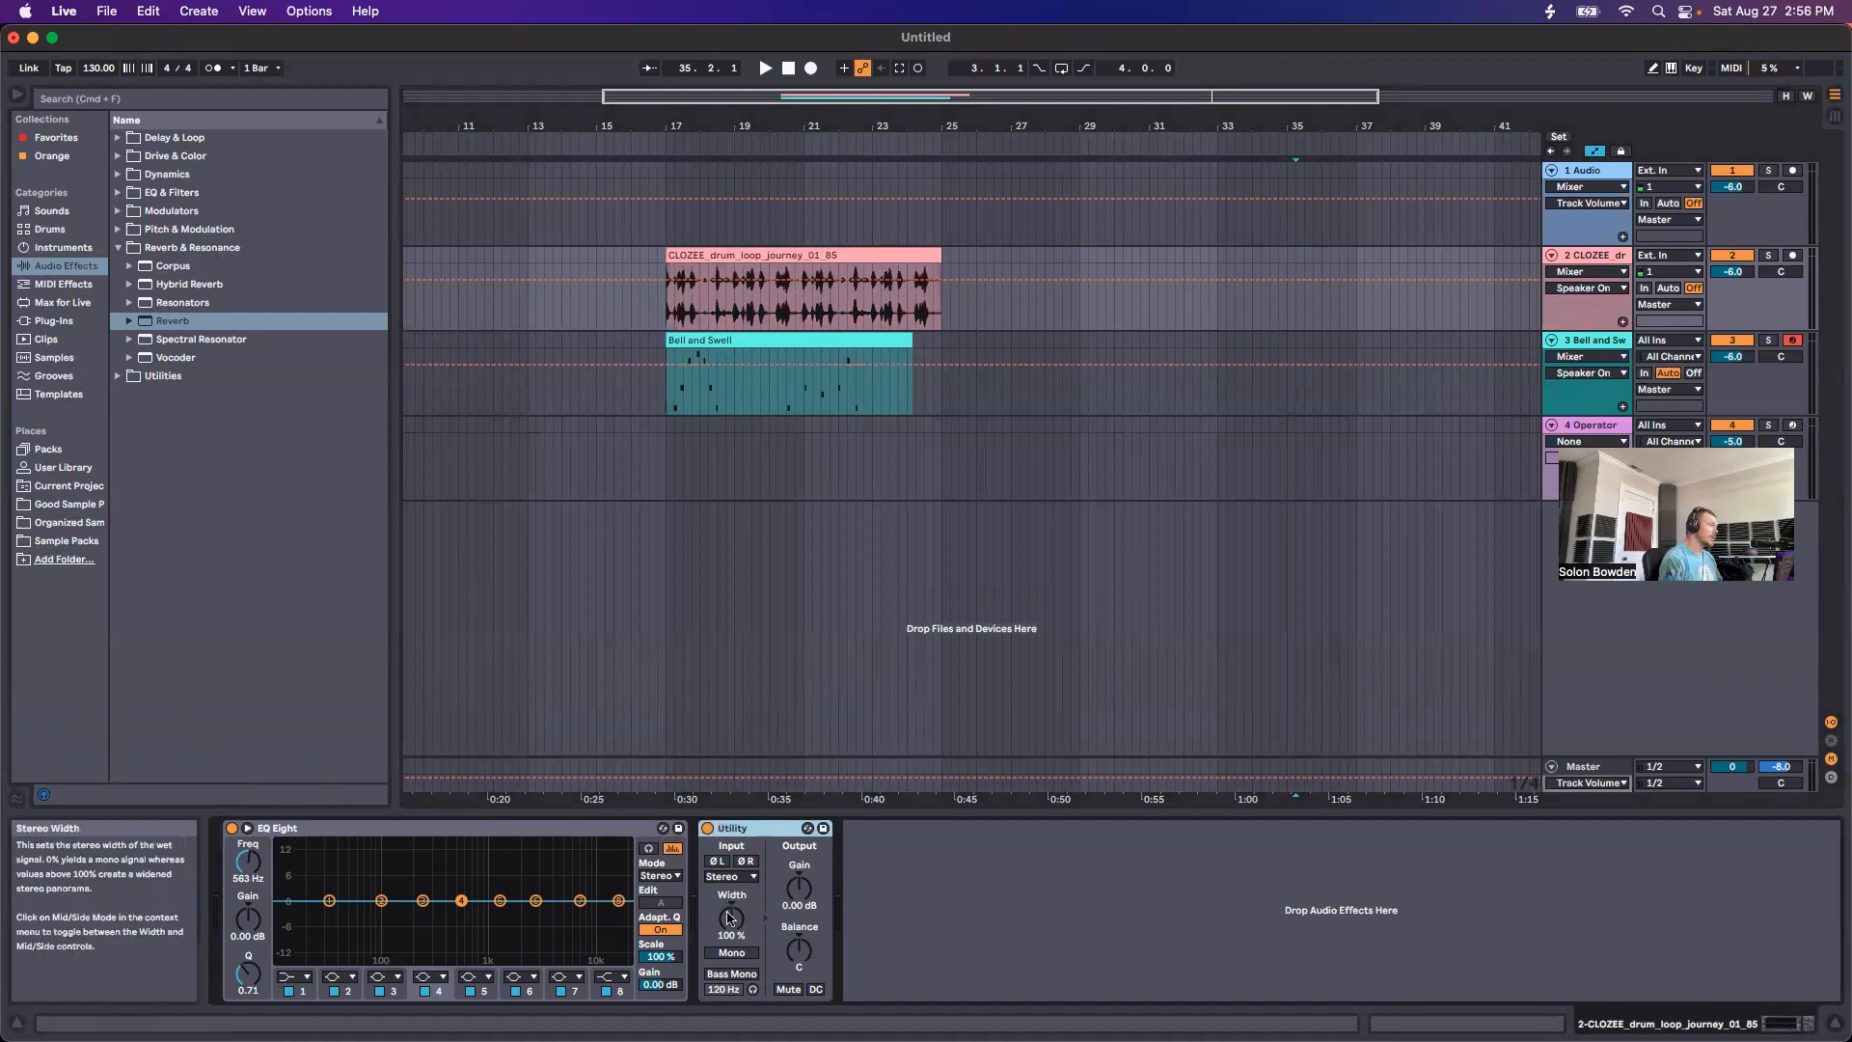
click(796, 891)
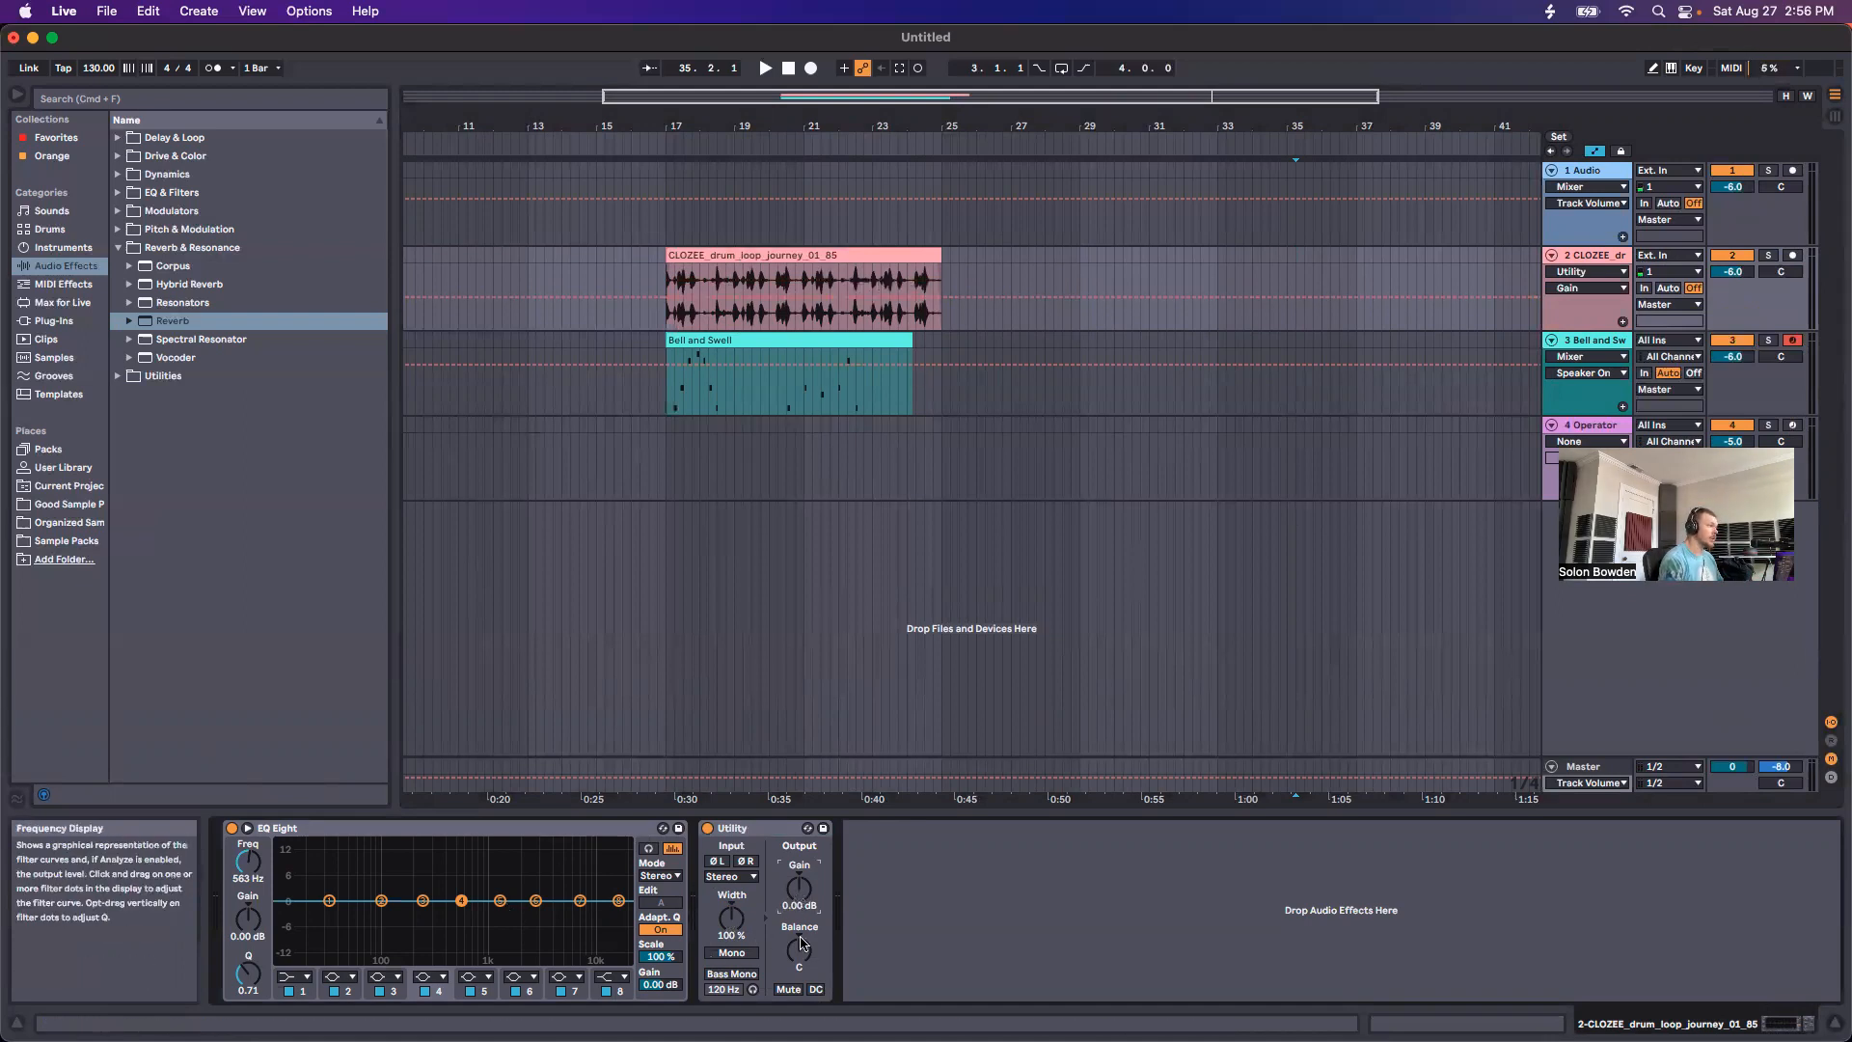
Step: Add the Erosion effect after Utility on the CLOZEE drum loop track and set it to Wide Noise
key(super+f)
text(saturat)
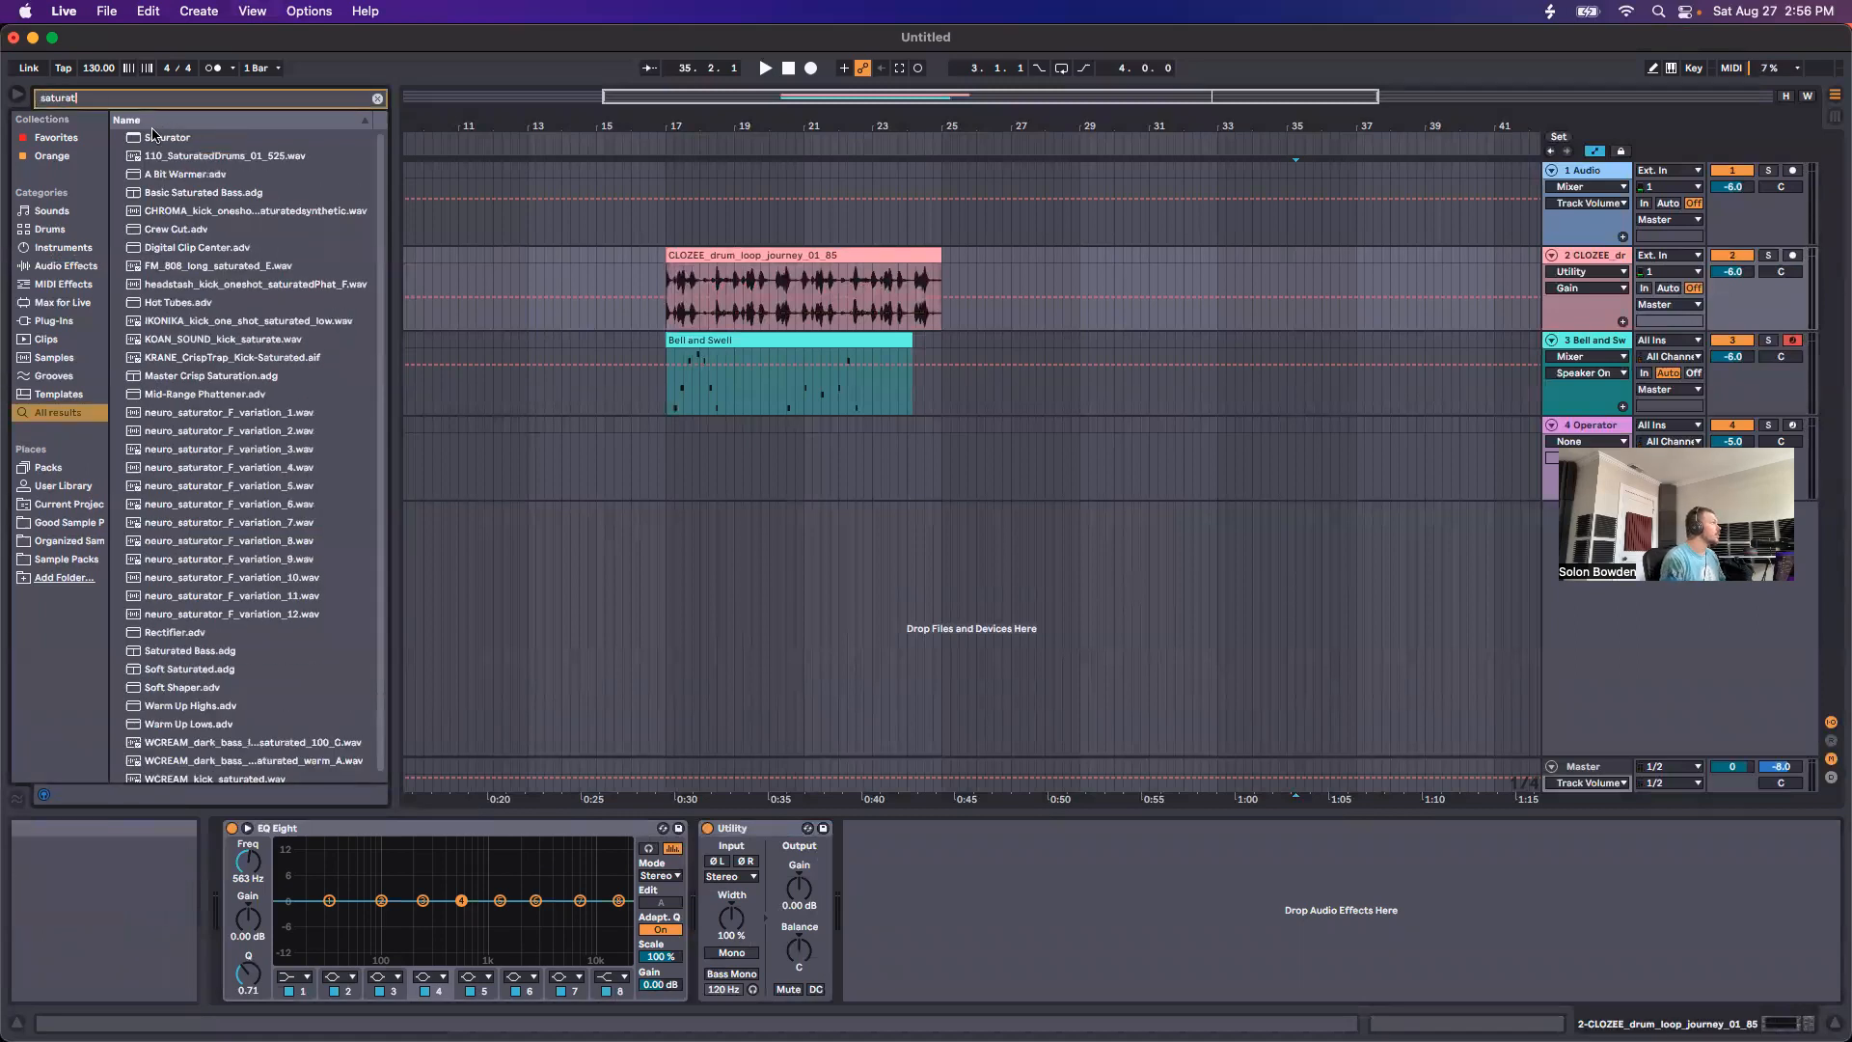
key(super+f)
text(erosion)
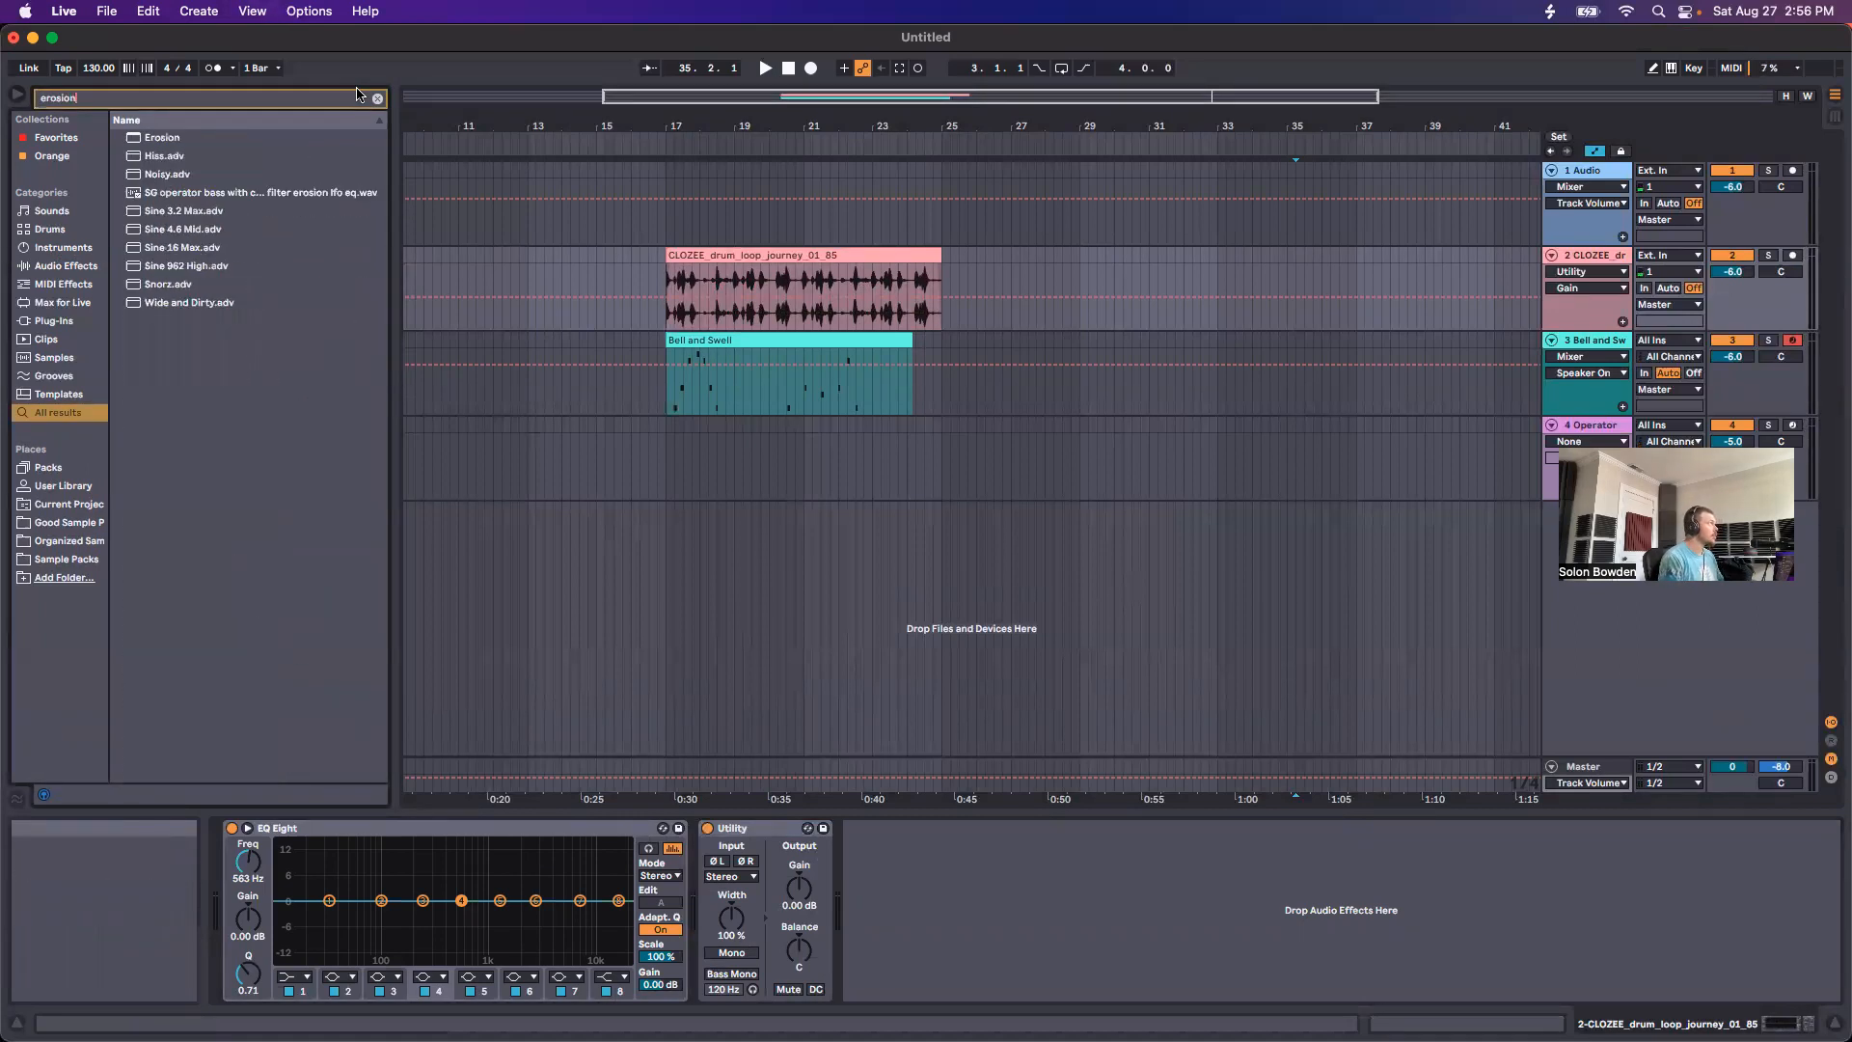
key(Down)
key(Return)
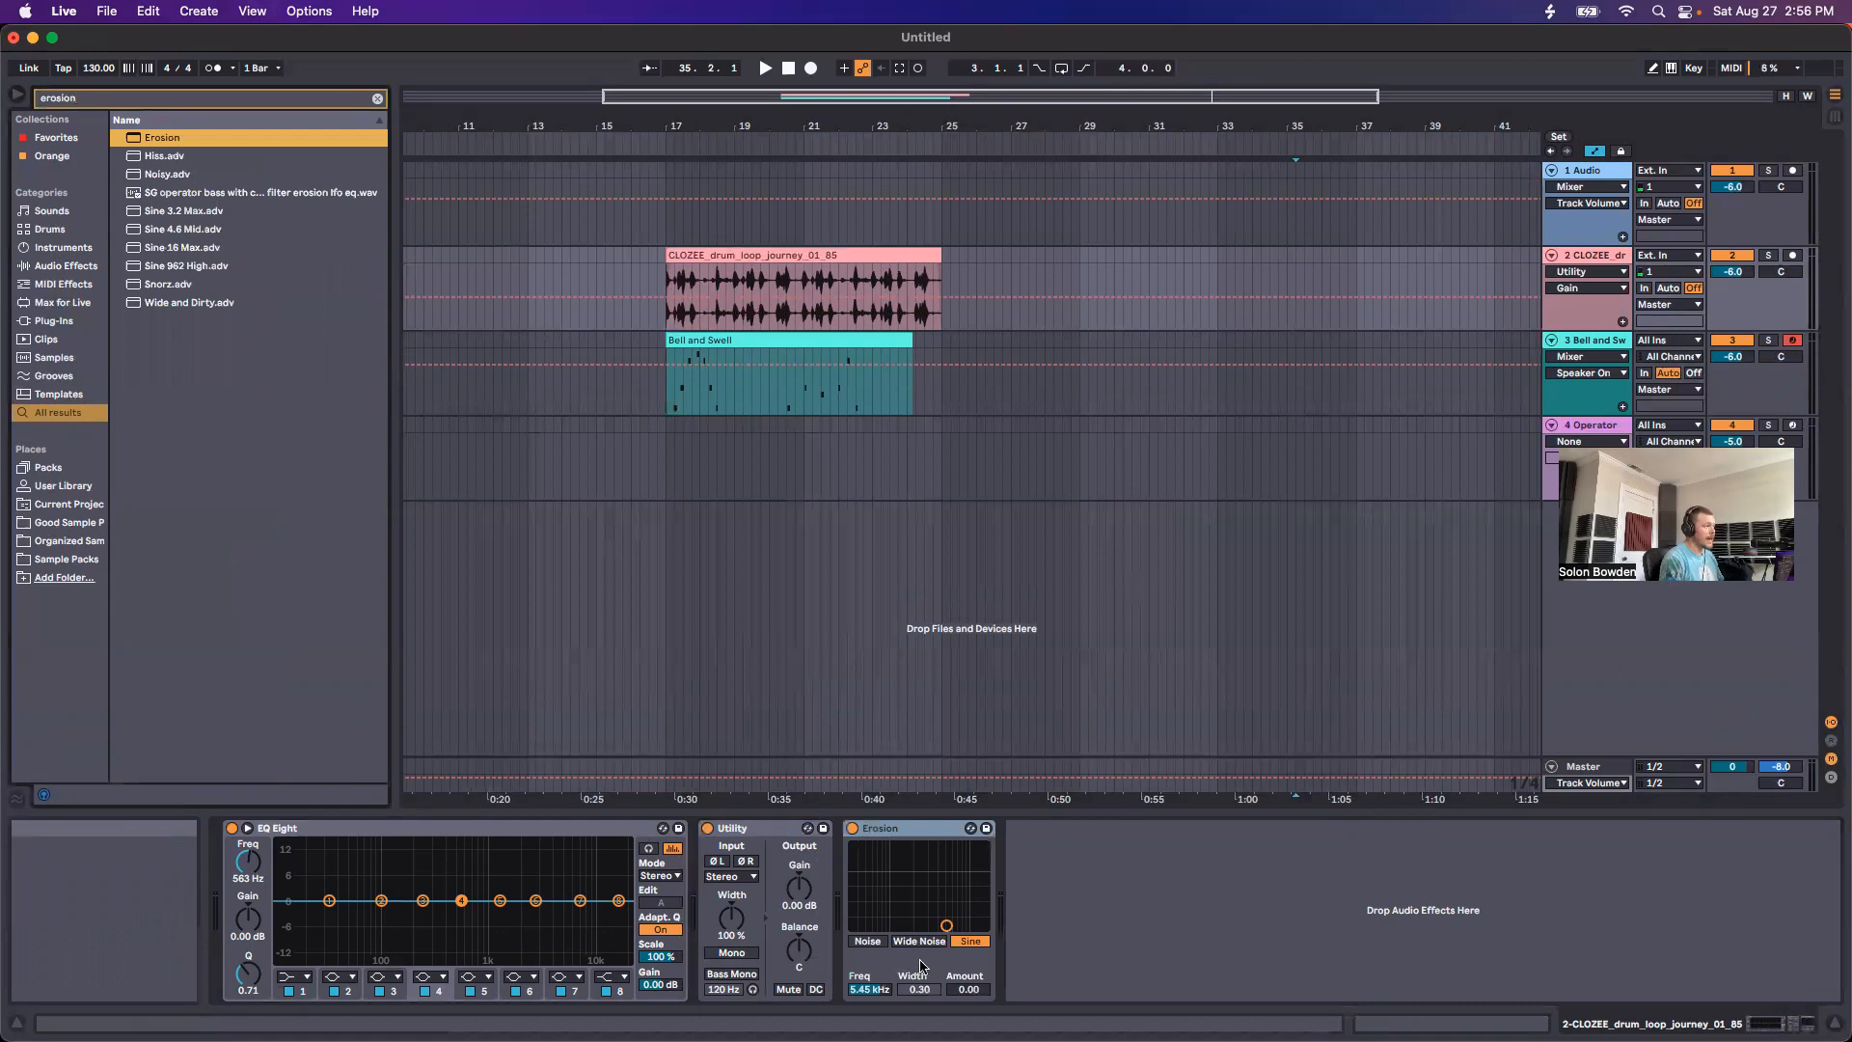
click(968, 992)
click(919, 942)
drag(971, 989, 961, 926)
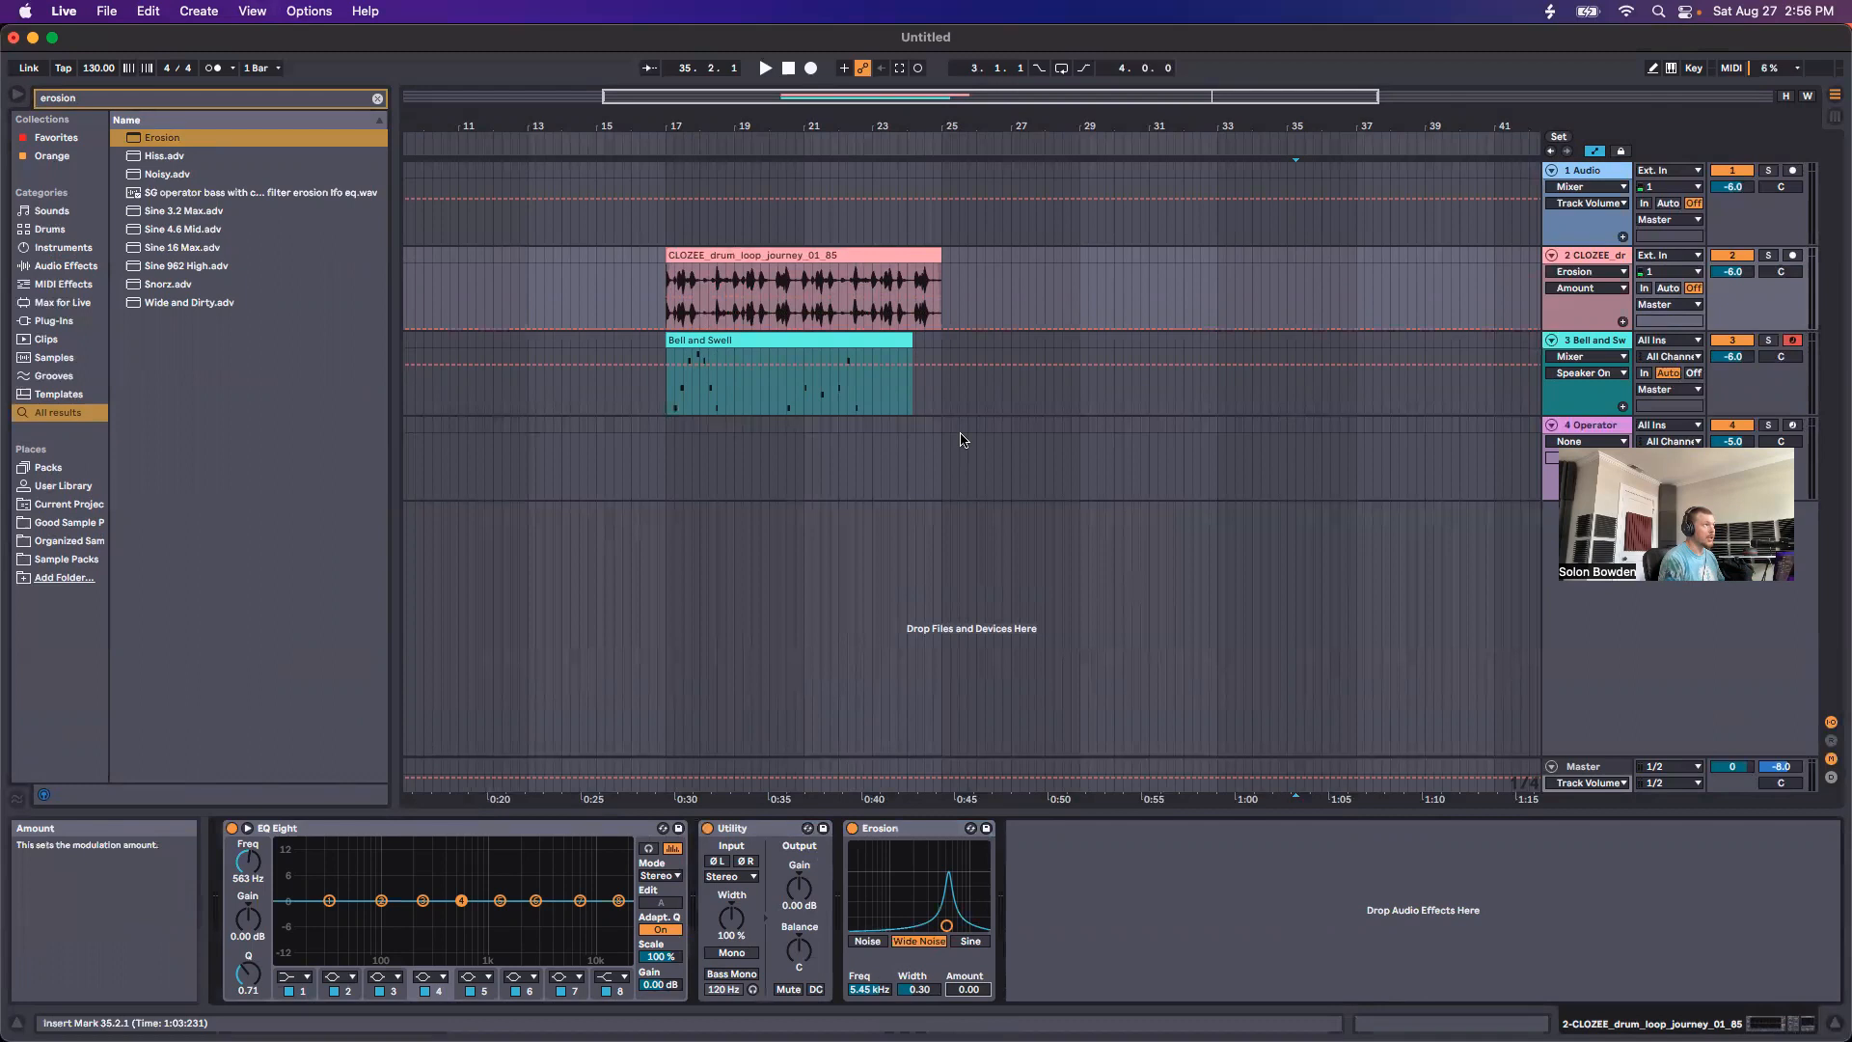
Step: Automate Erosion's Amount to ramp up to 200 from about bar 21, and play it back with the Bell and Swell track muted
click(812, 327)
drag(838, 328, 881, 280)
click(812, 357)
key(space)
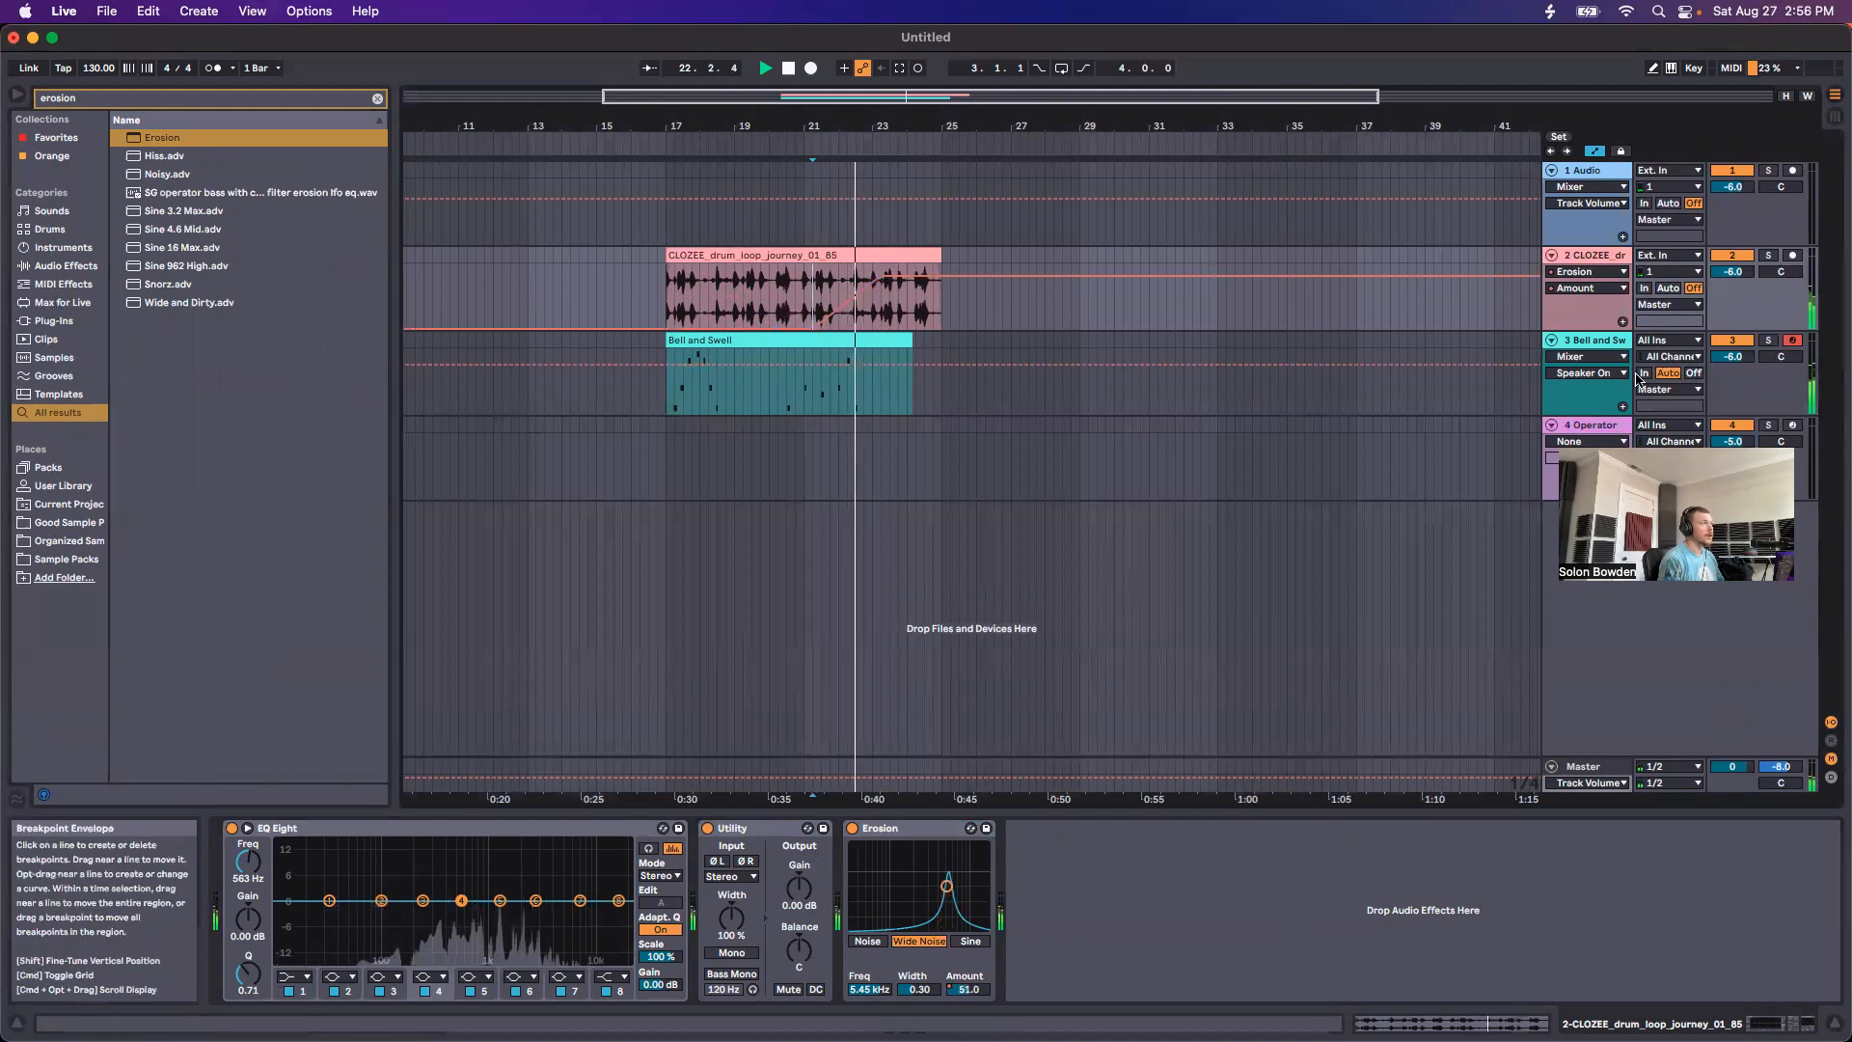
click(1723, 340)
drag(934, 275, 932, 265)
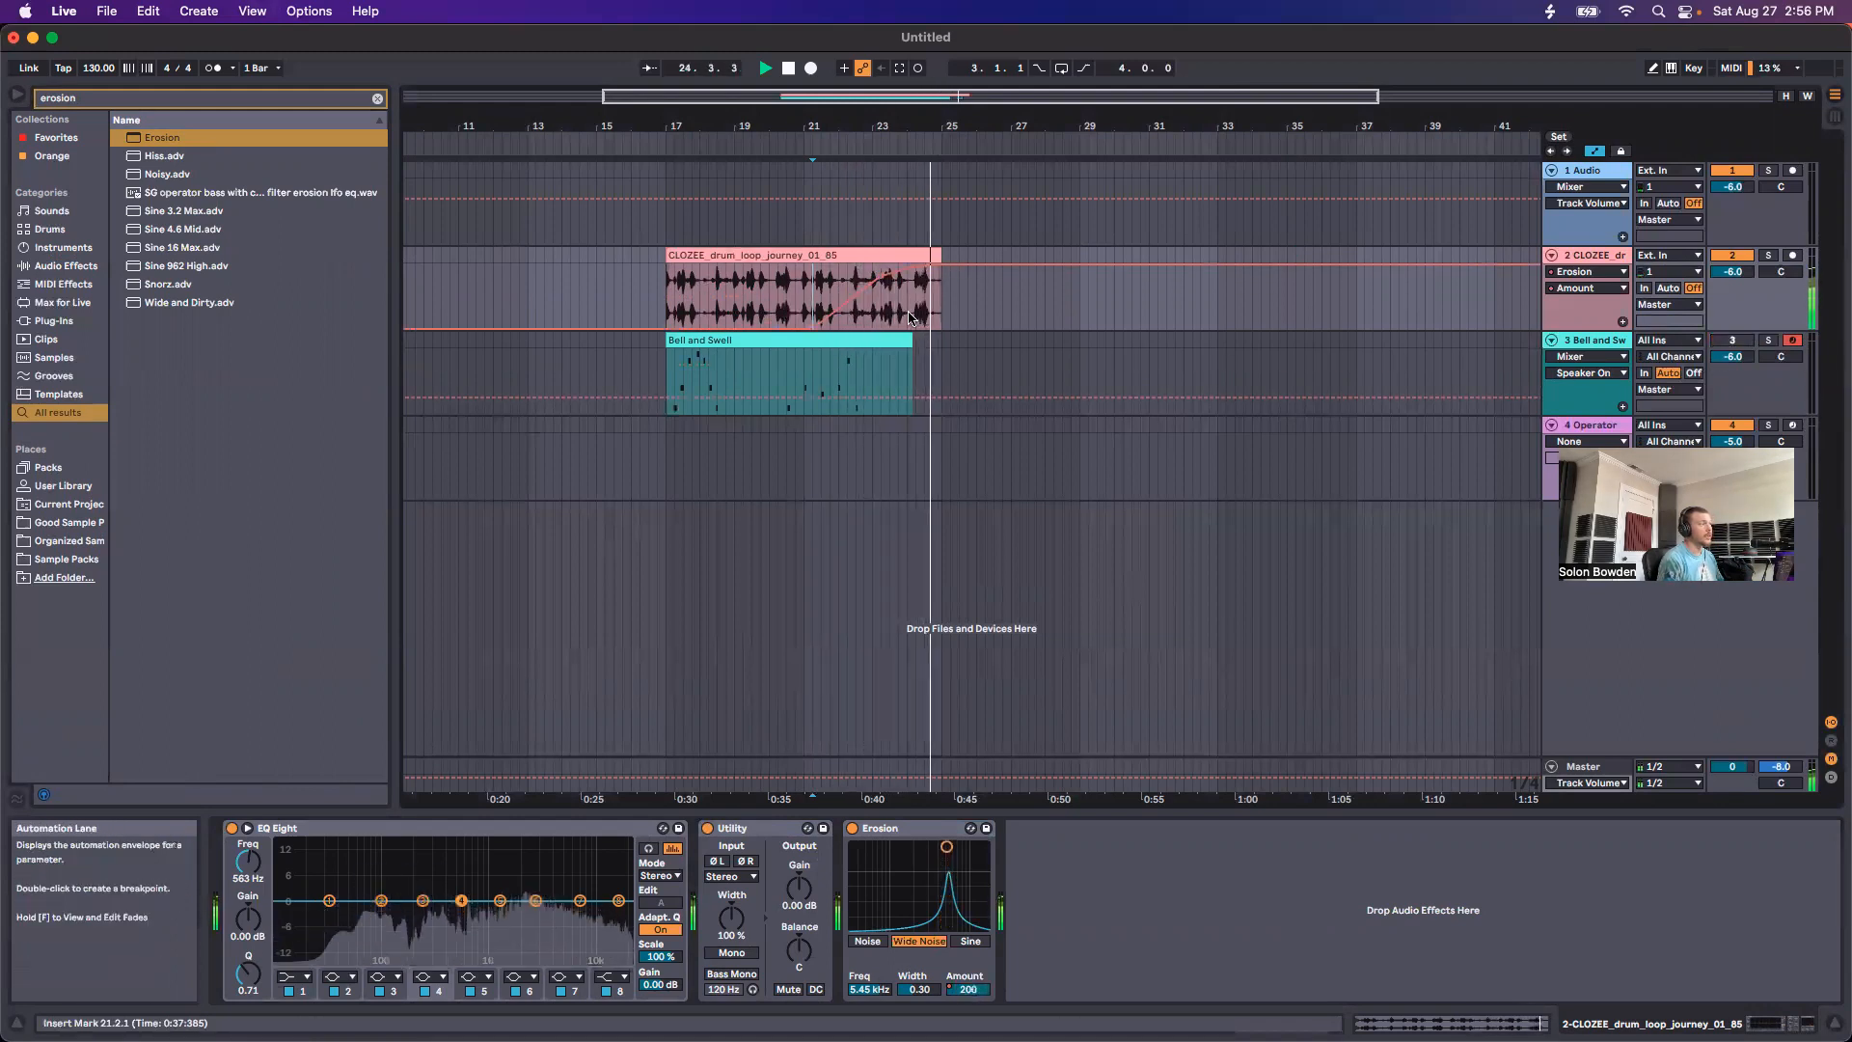
key(space)
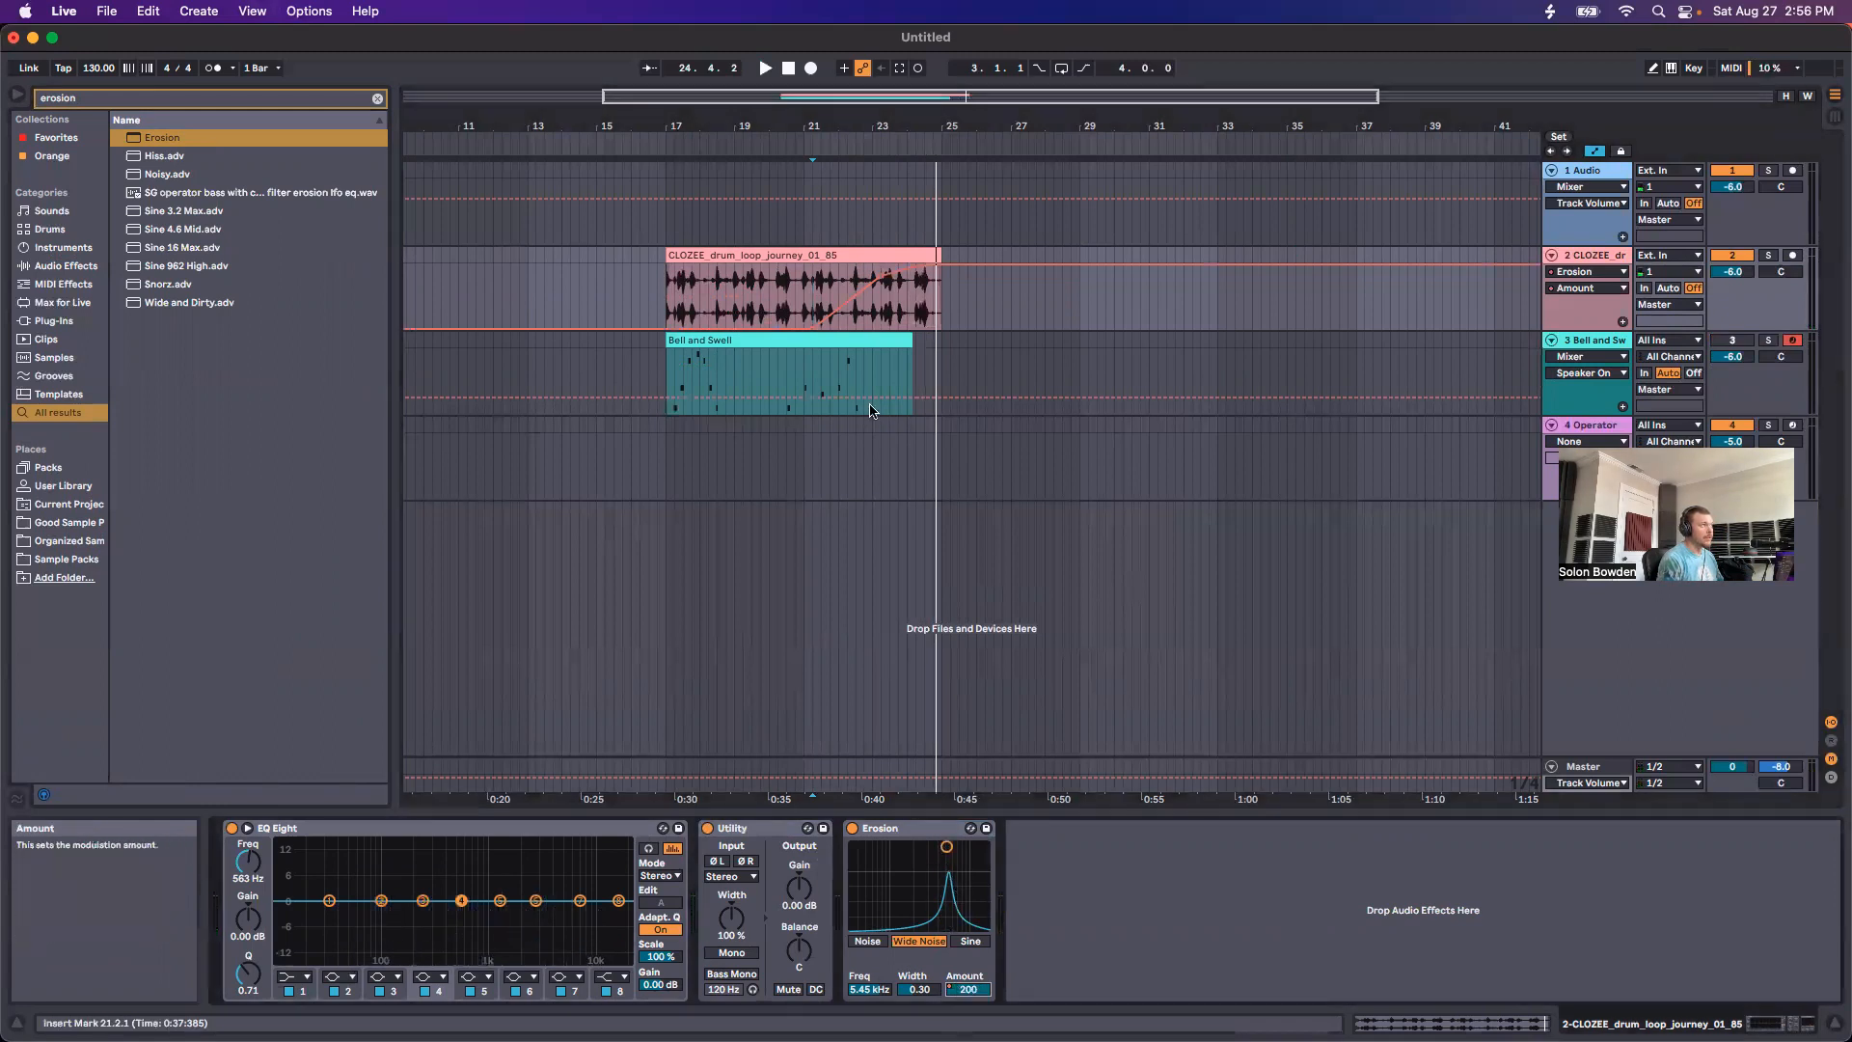
Step: Delete the Erosion Amount automation on the CLOZEE track from bar 19.3 to bar 27
drag(762, 290, 1011, 289)
key(Delete)
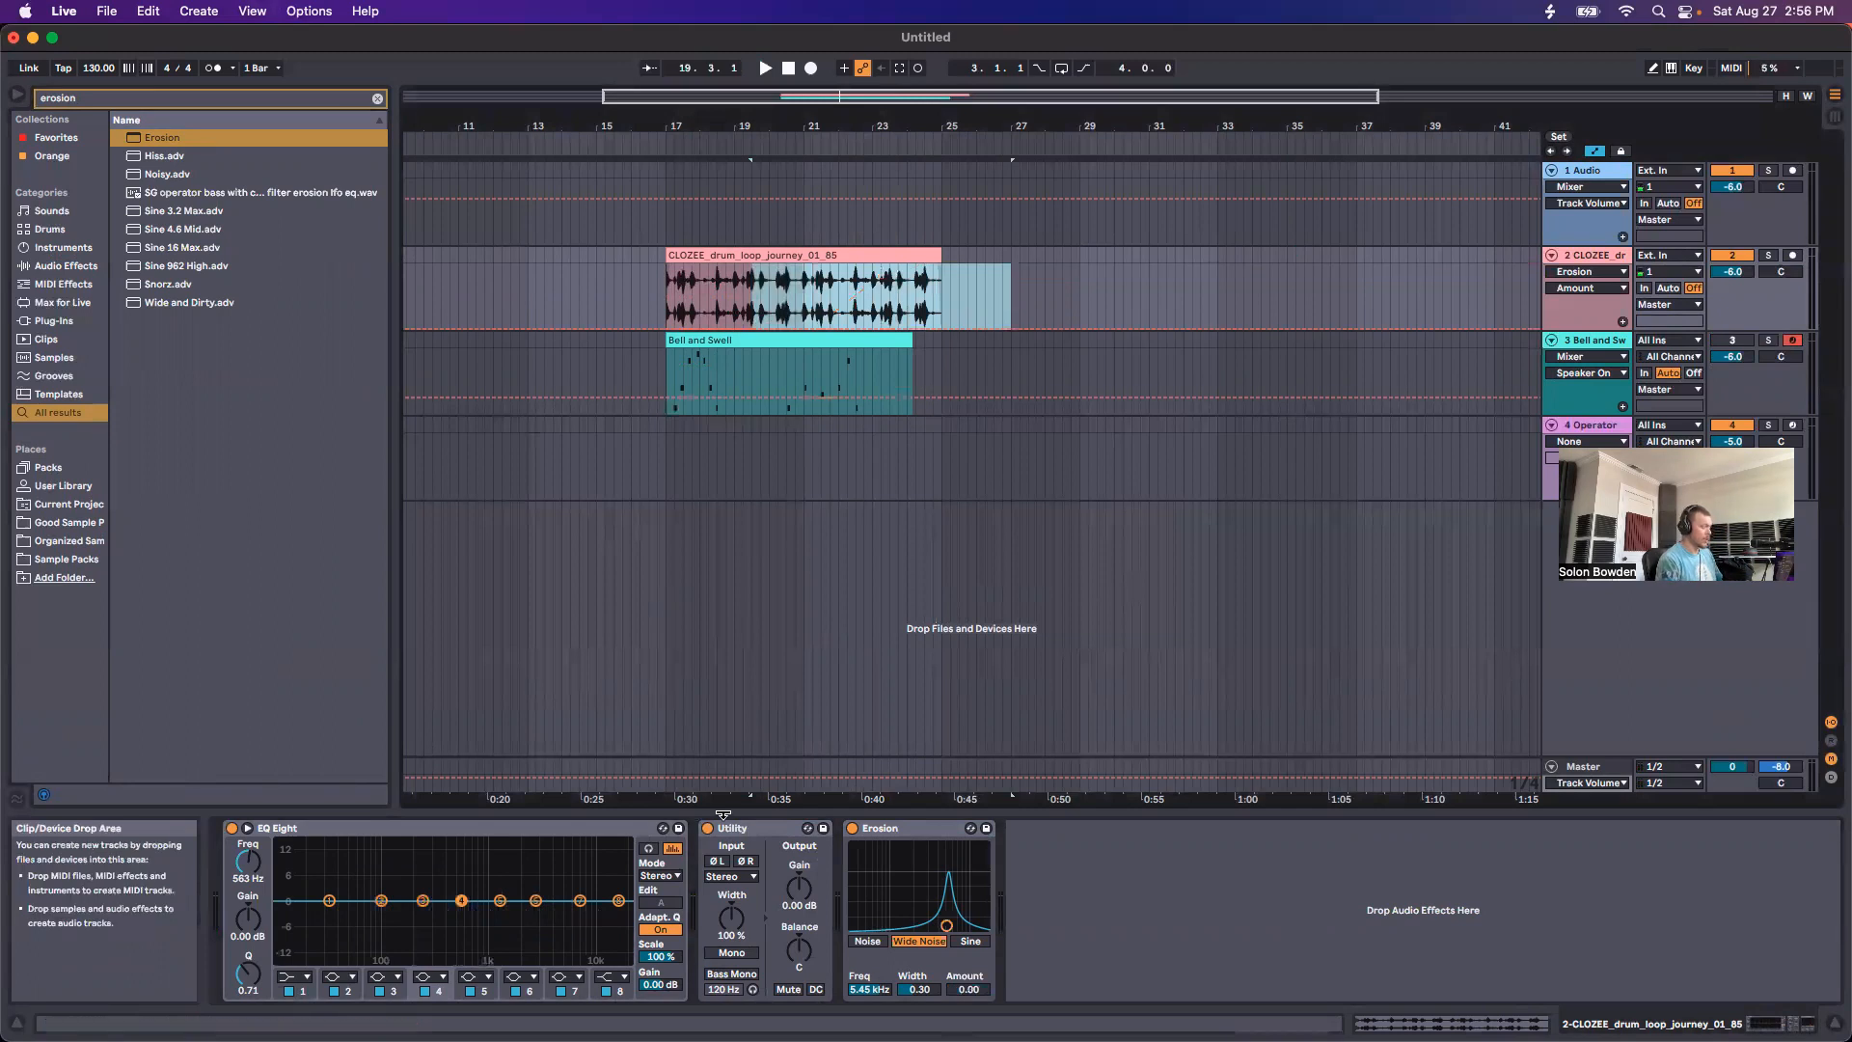
Step: Add an Auto Filter after Erosion on the CLOZEE track and set its Frequency to about 17.9 kHz
key(super+f)
text(filter)
key(Return)
drag(1285, 878, 1285, 860)
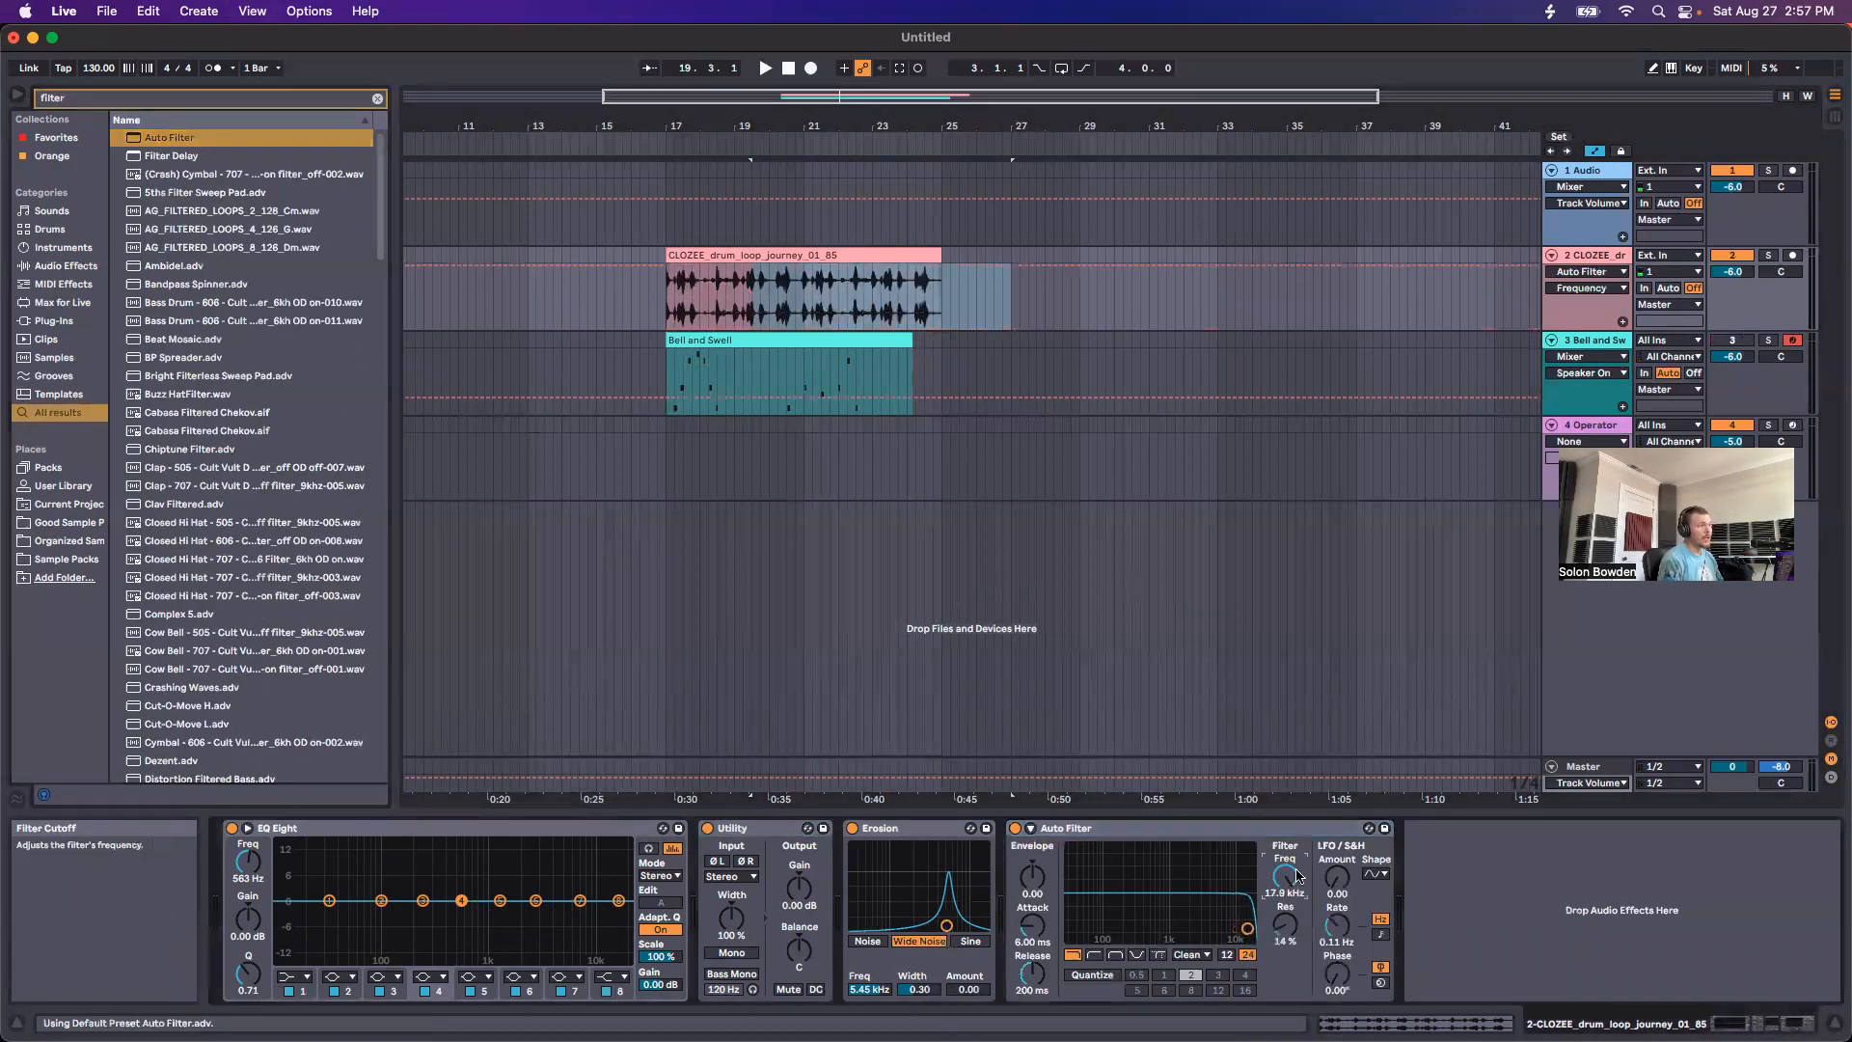
Step: Draw Auto Filter Frequency automation sweeping down from bar 17 over the drum loop's opening, and play it back
click(632, 290)
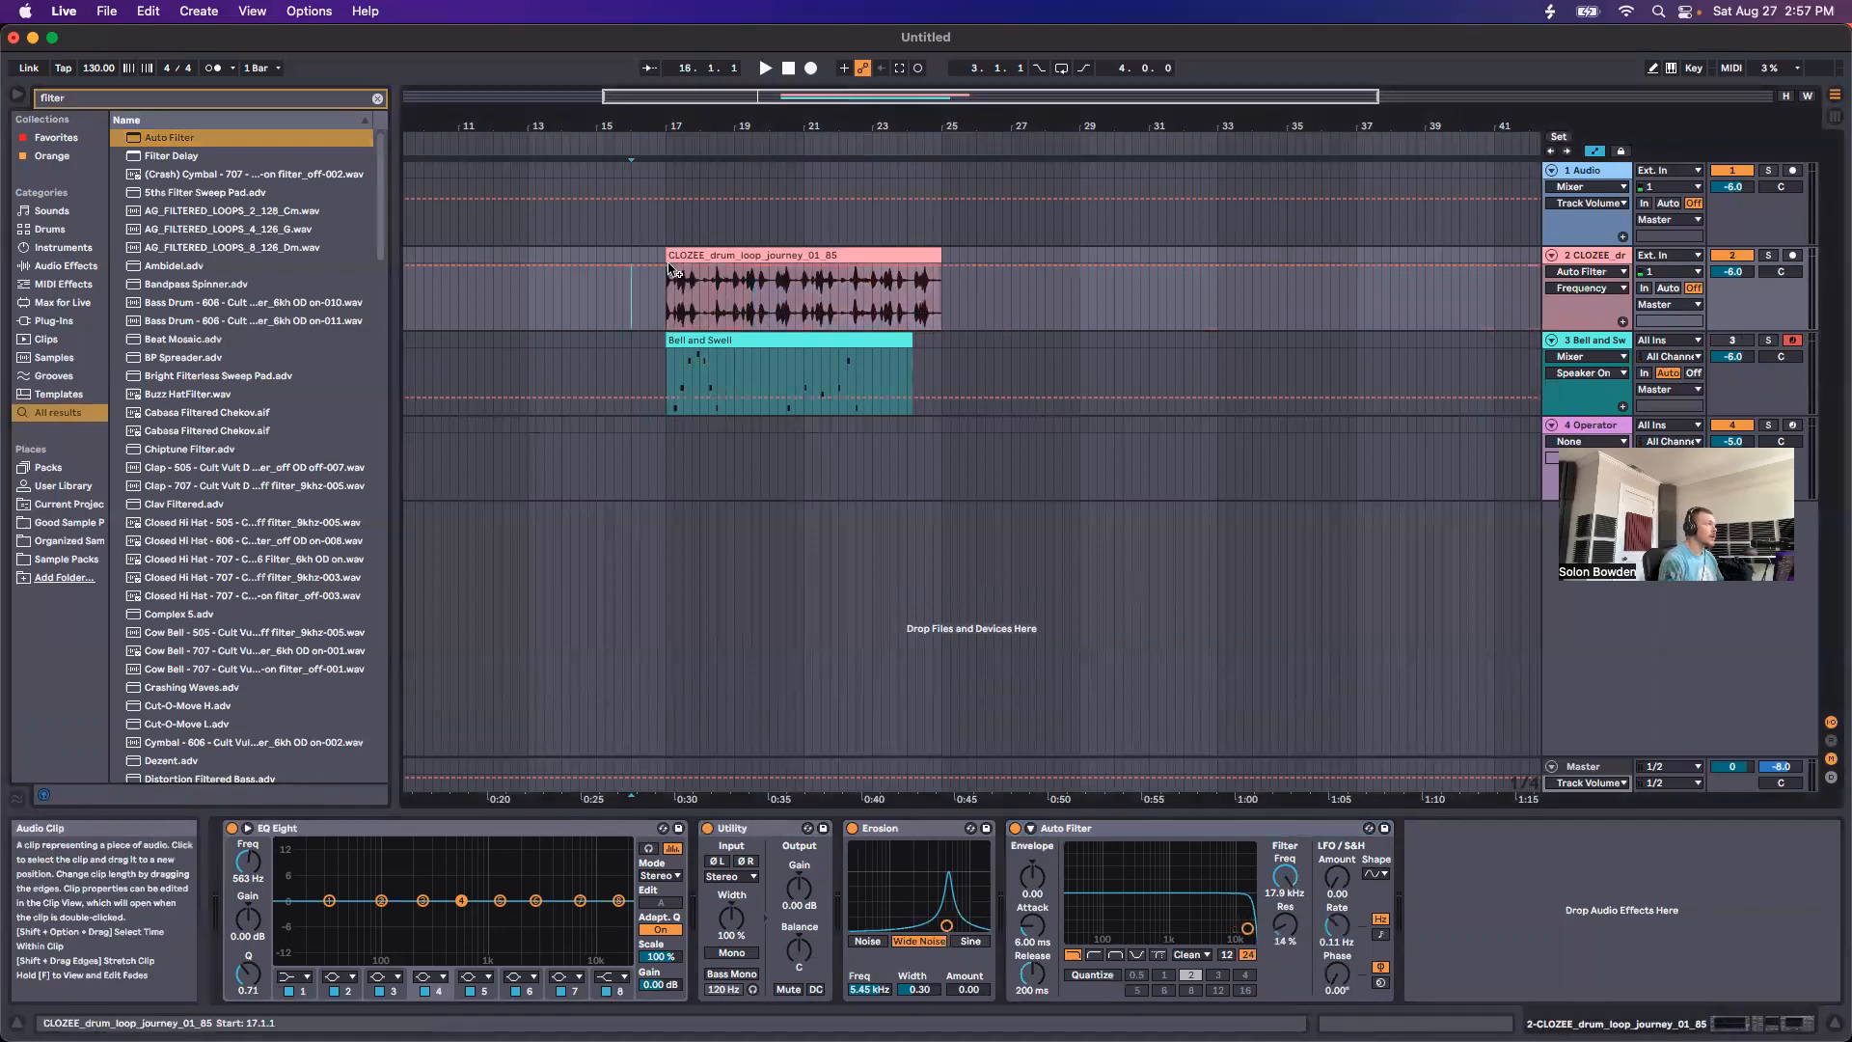
drag(692, 265, 700, 310)
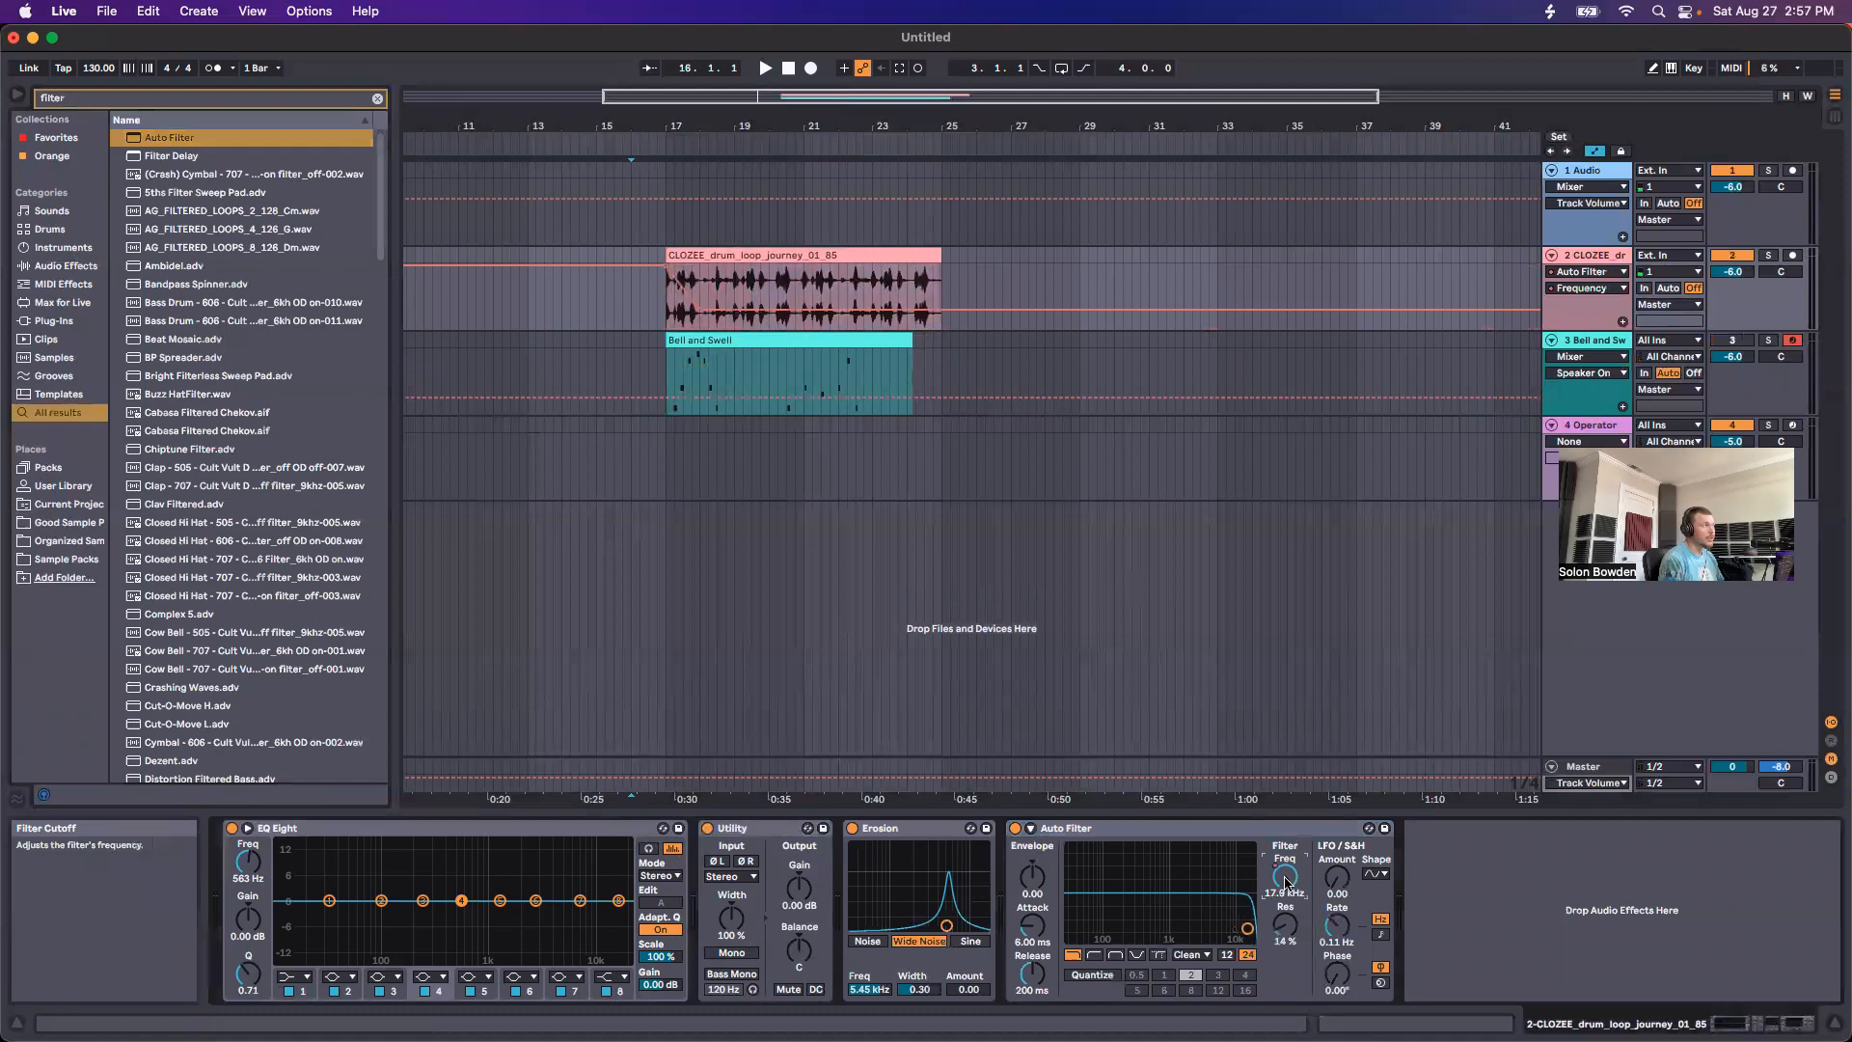
drag(698, 311, 717, 326)
click(663, 318)
key(space)
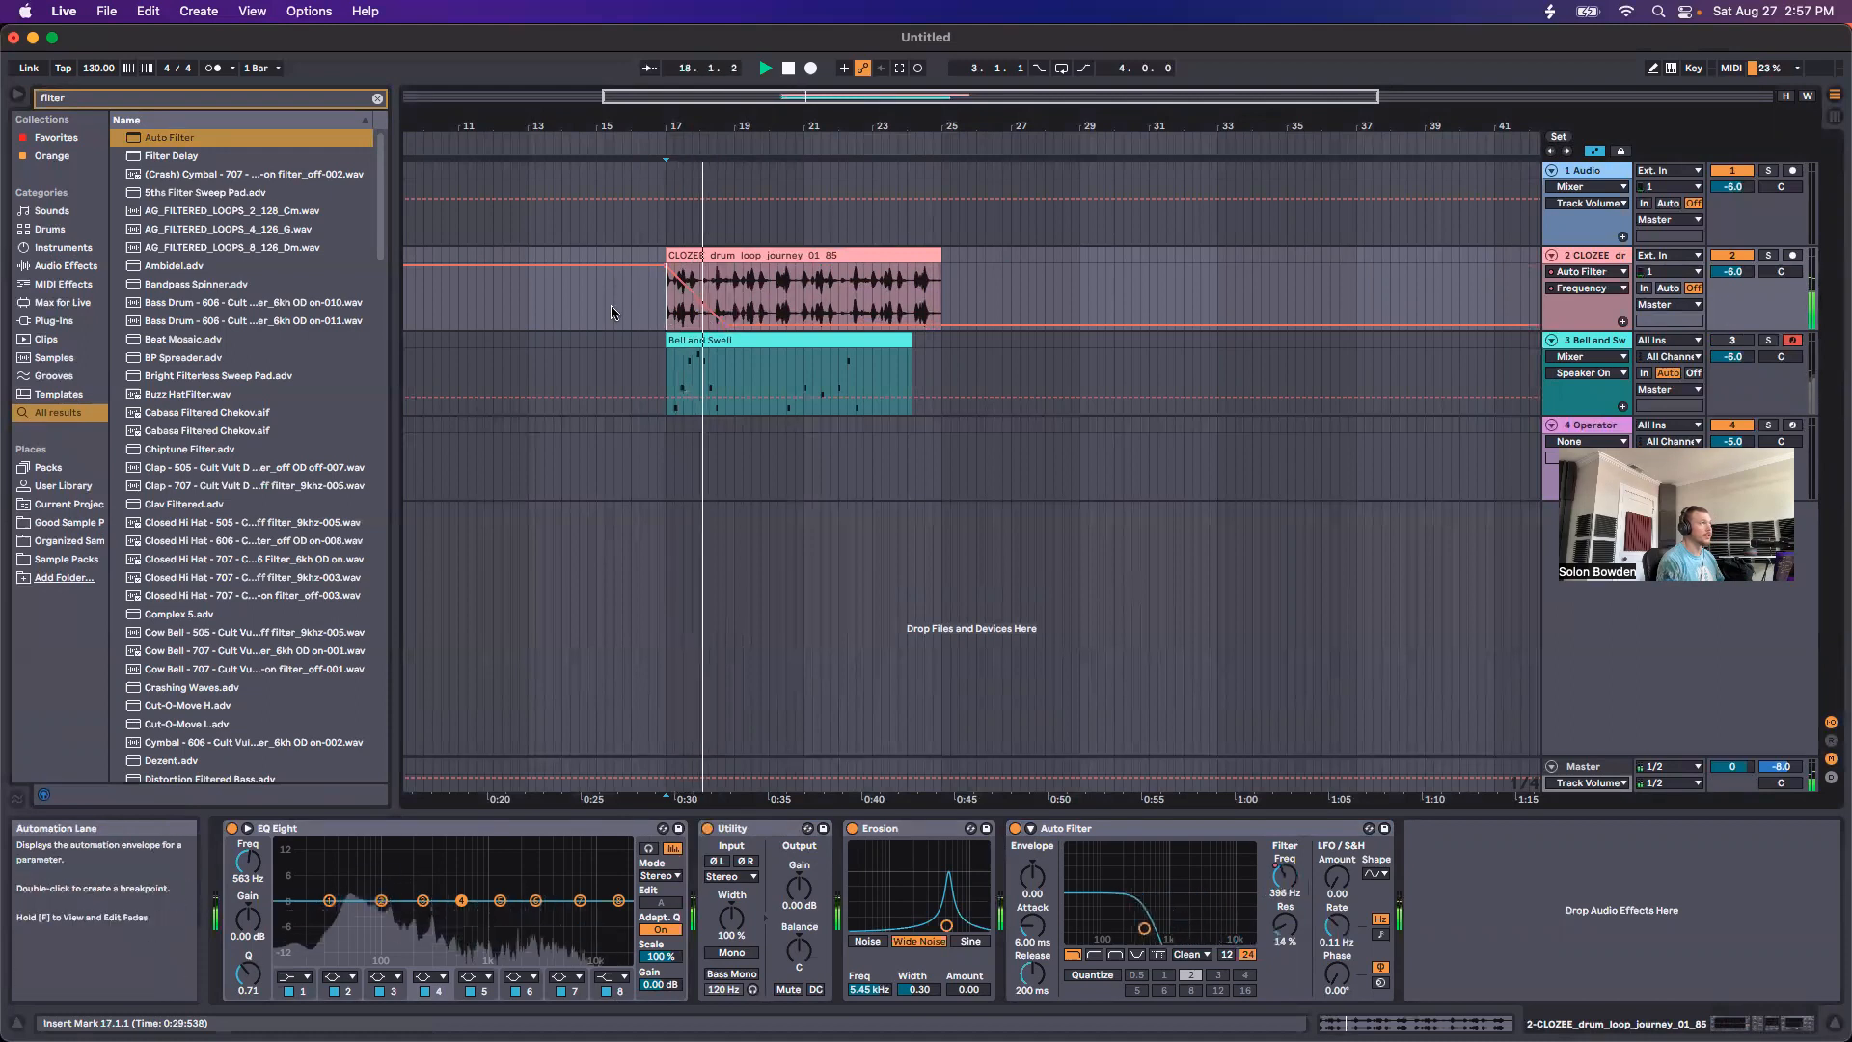
Step: Extend the Frequency automation with a rise back up to 8.11 kHz before bar 21, and play it from 18.3
drag(770, 322, 794, 273)
key(space)
click(718, 286)
key(space)
key(space)
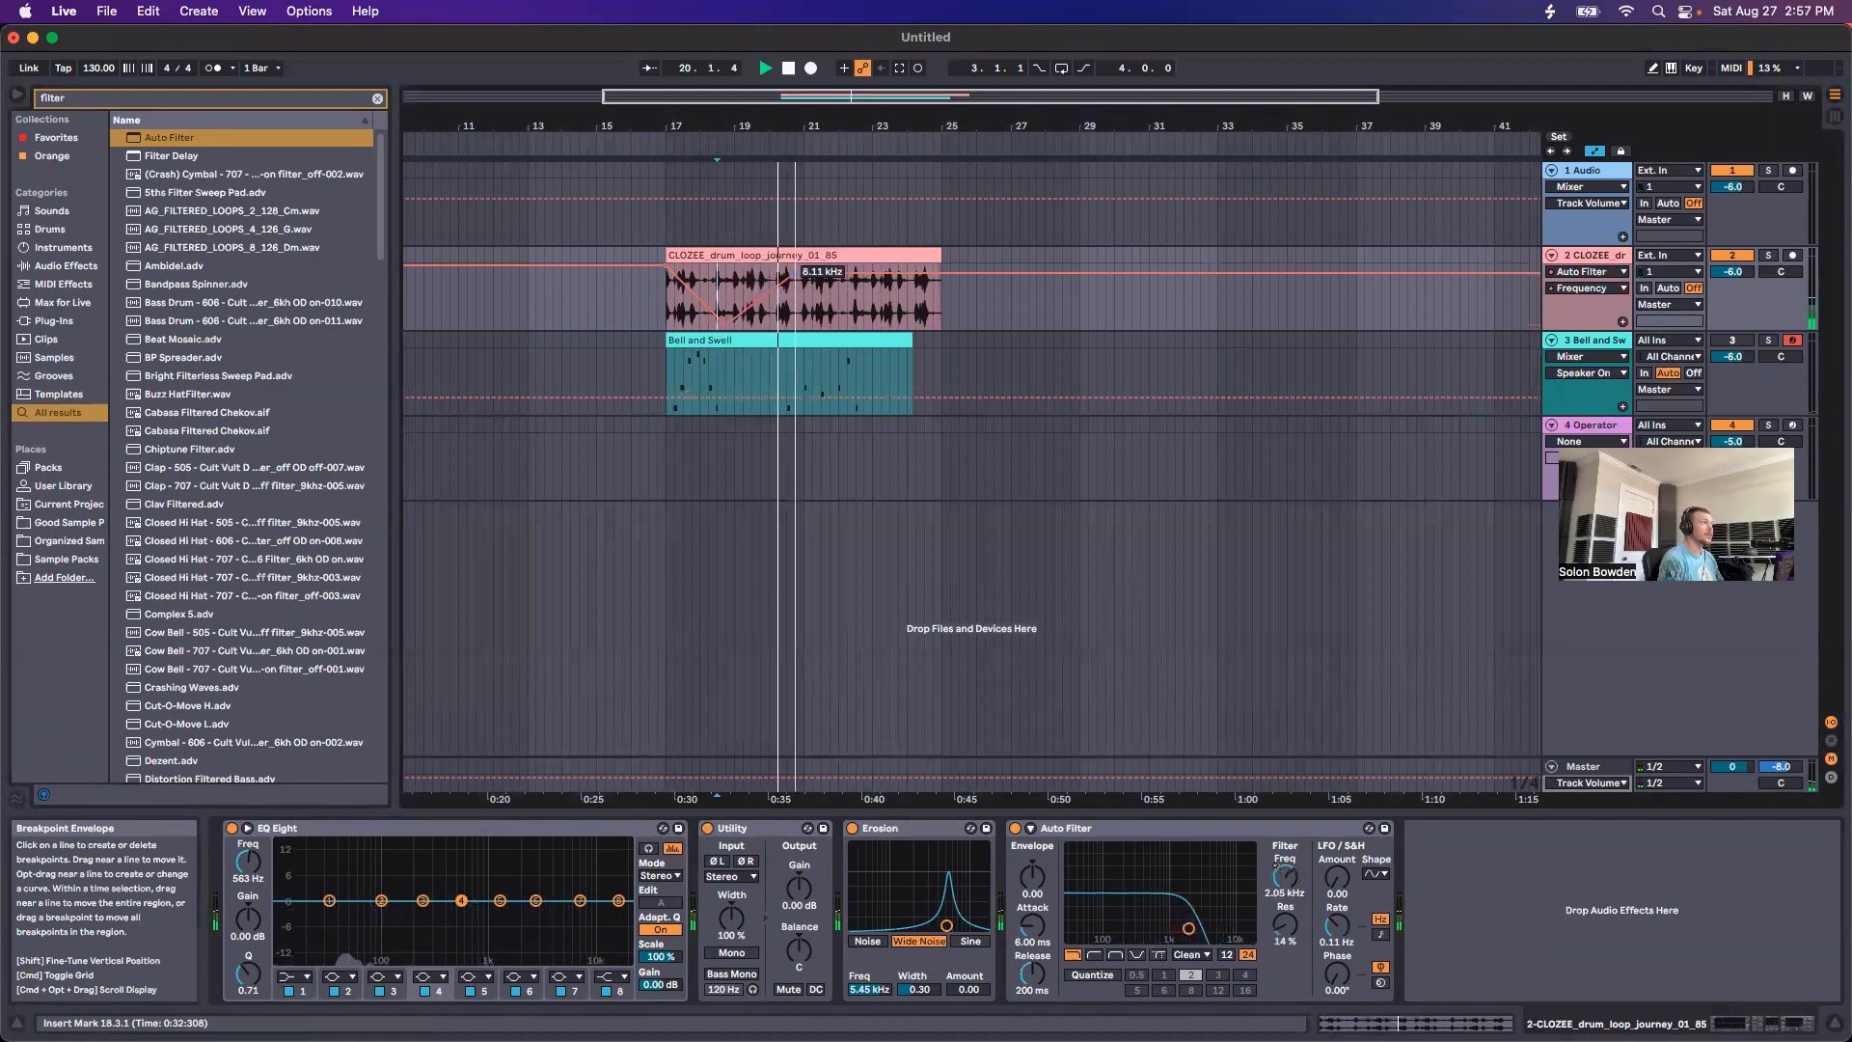
key(space)
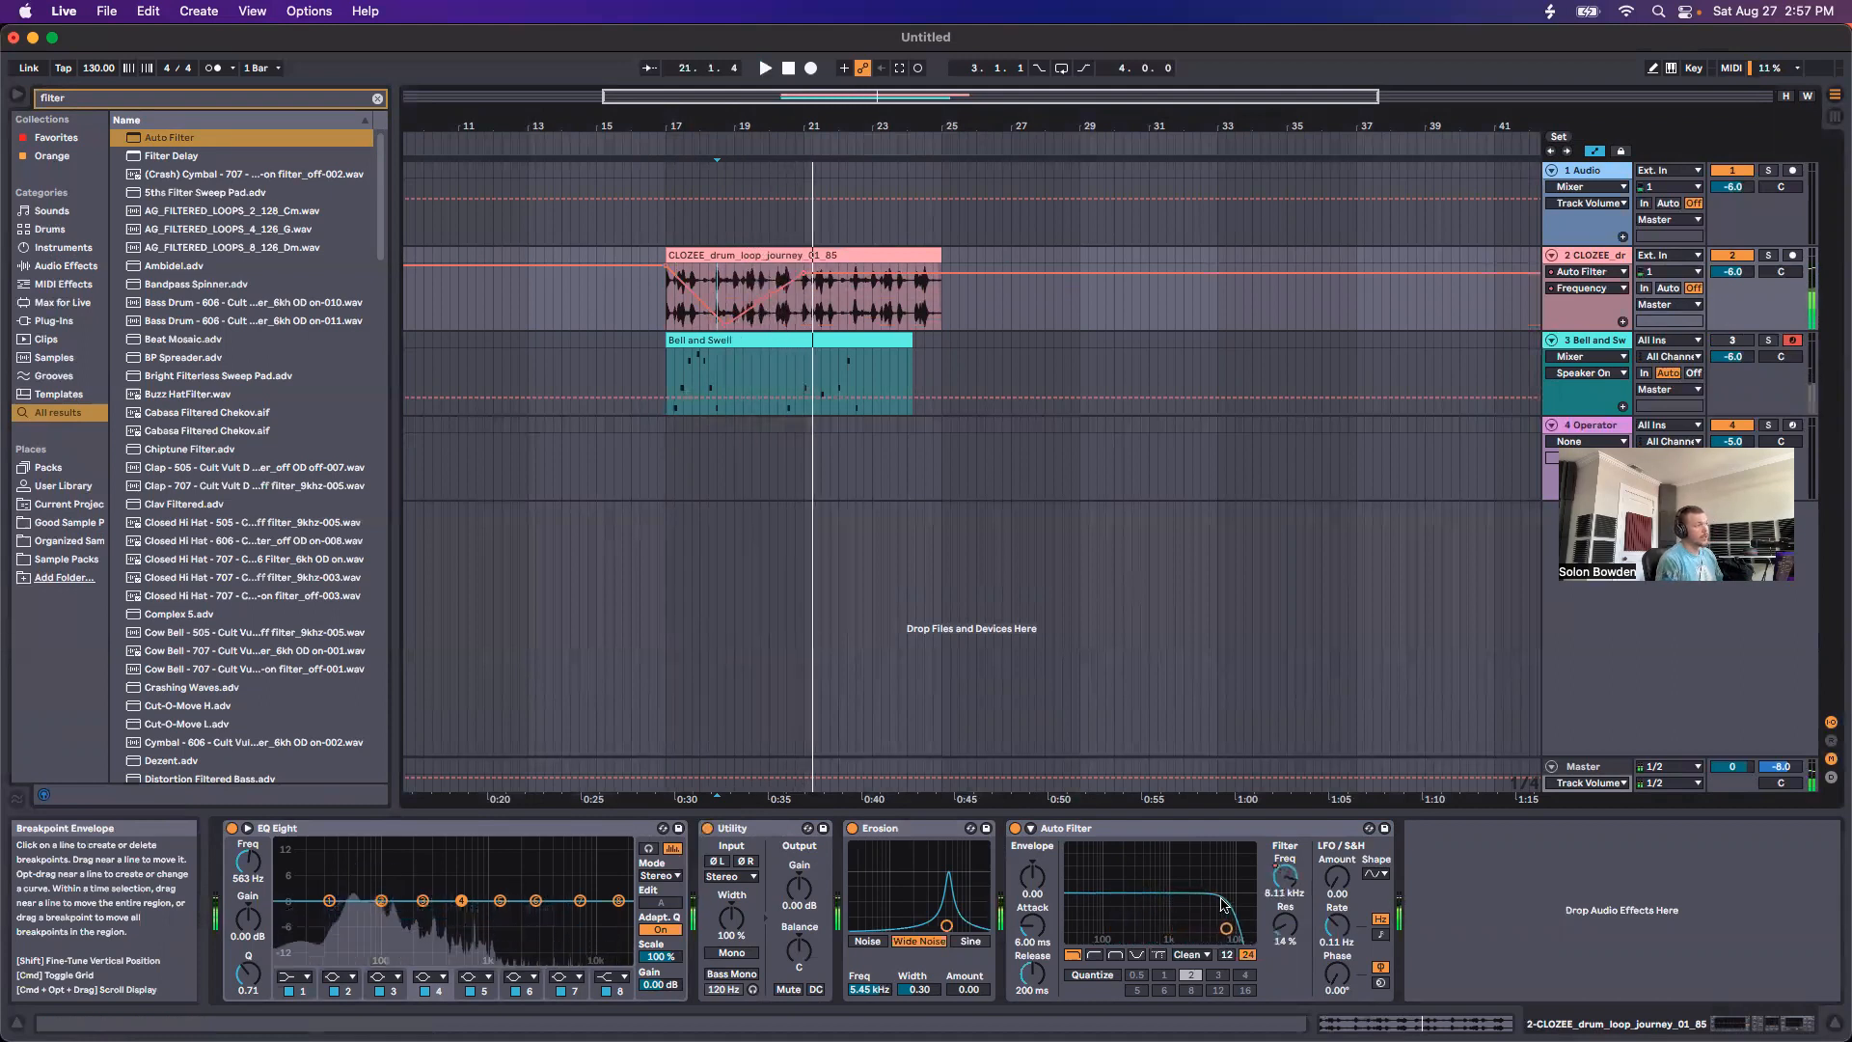
Step: Return the insert marker to bar 17 and view the devices on the Master and Operator tracks
click(667, 321)
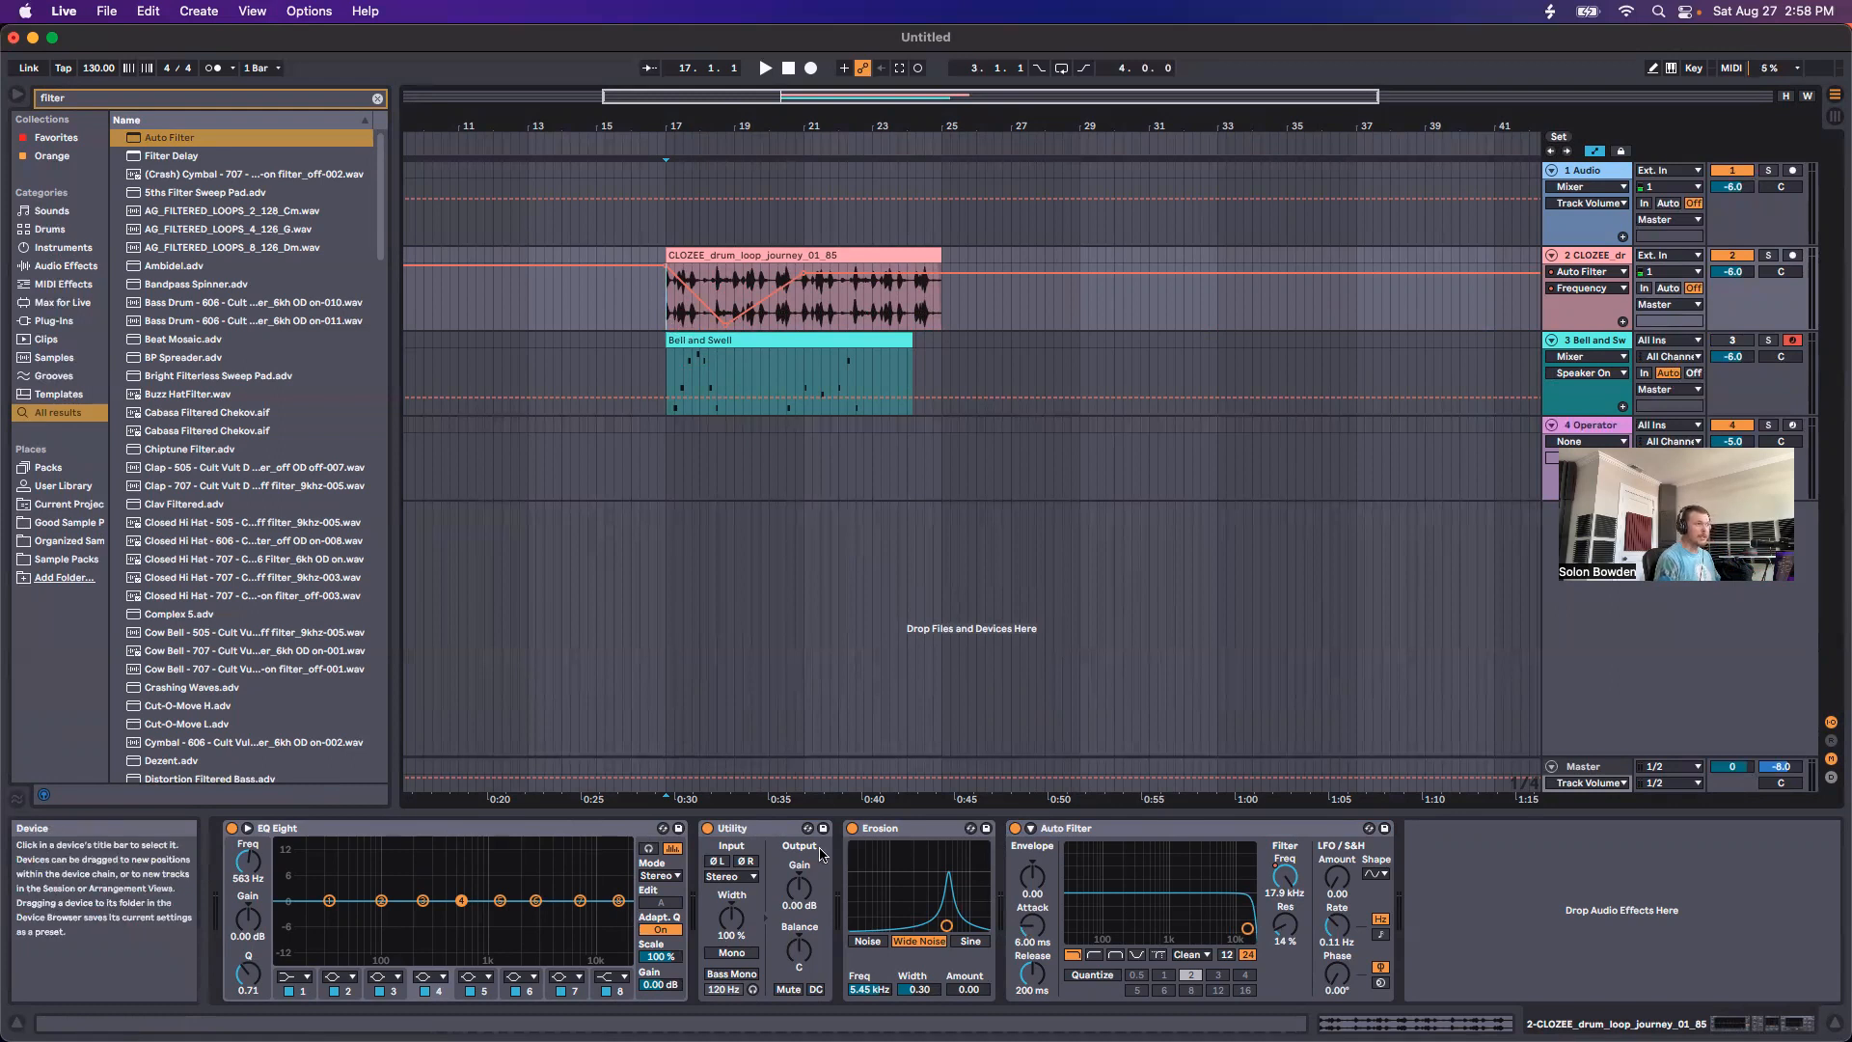
click(1606, 769)
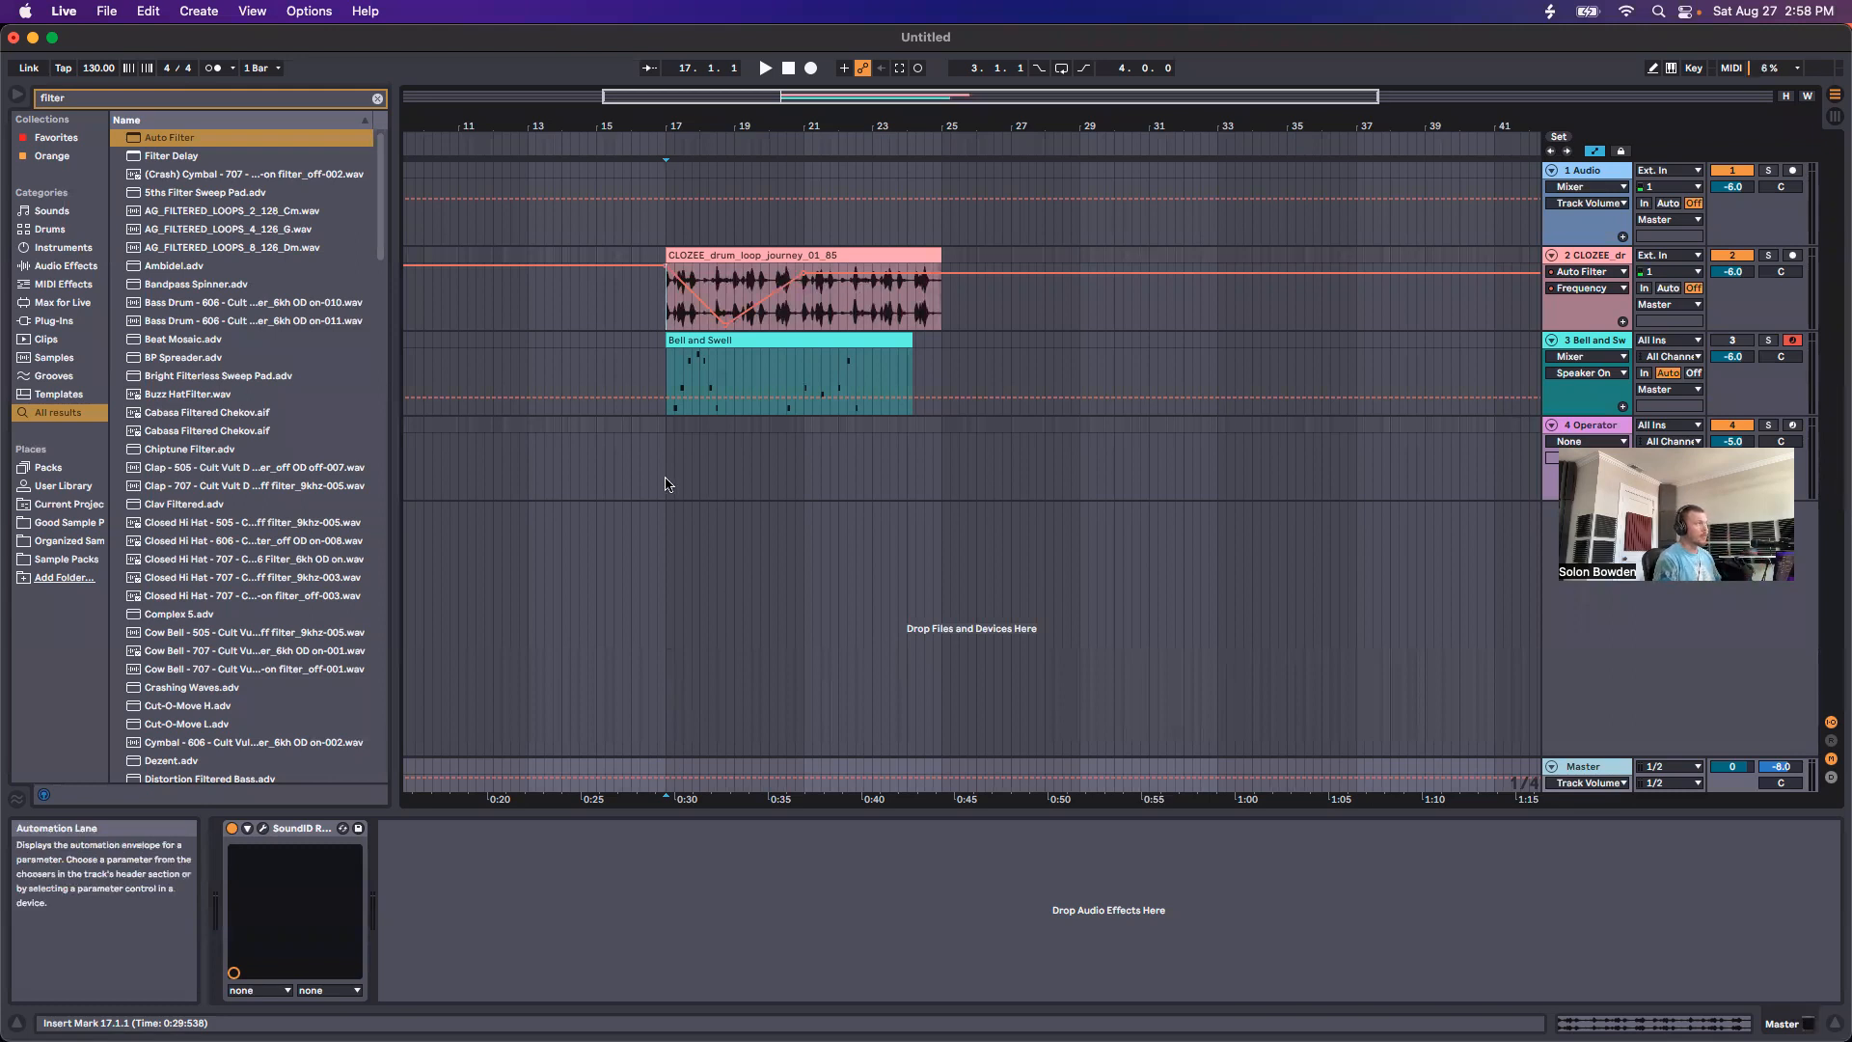
click(699, 471)
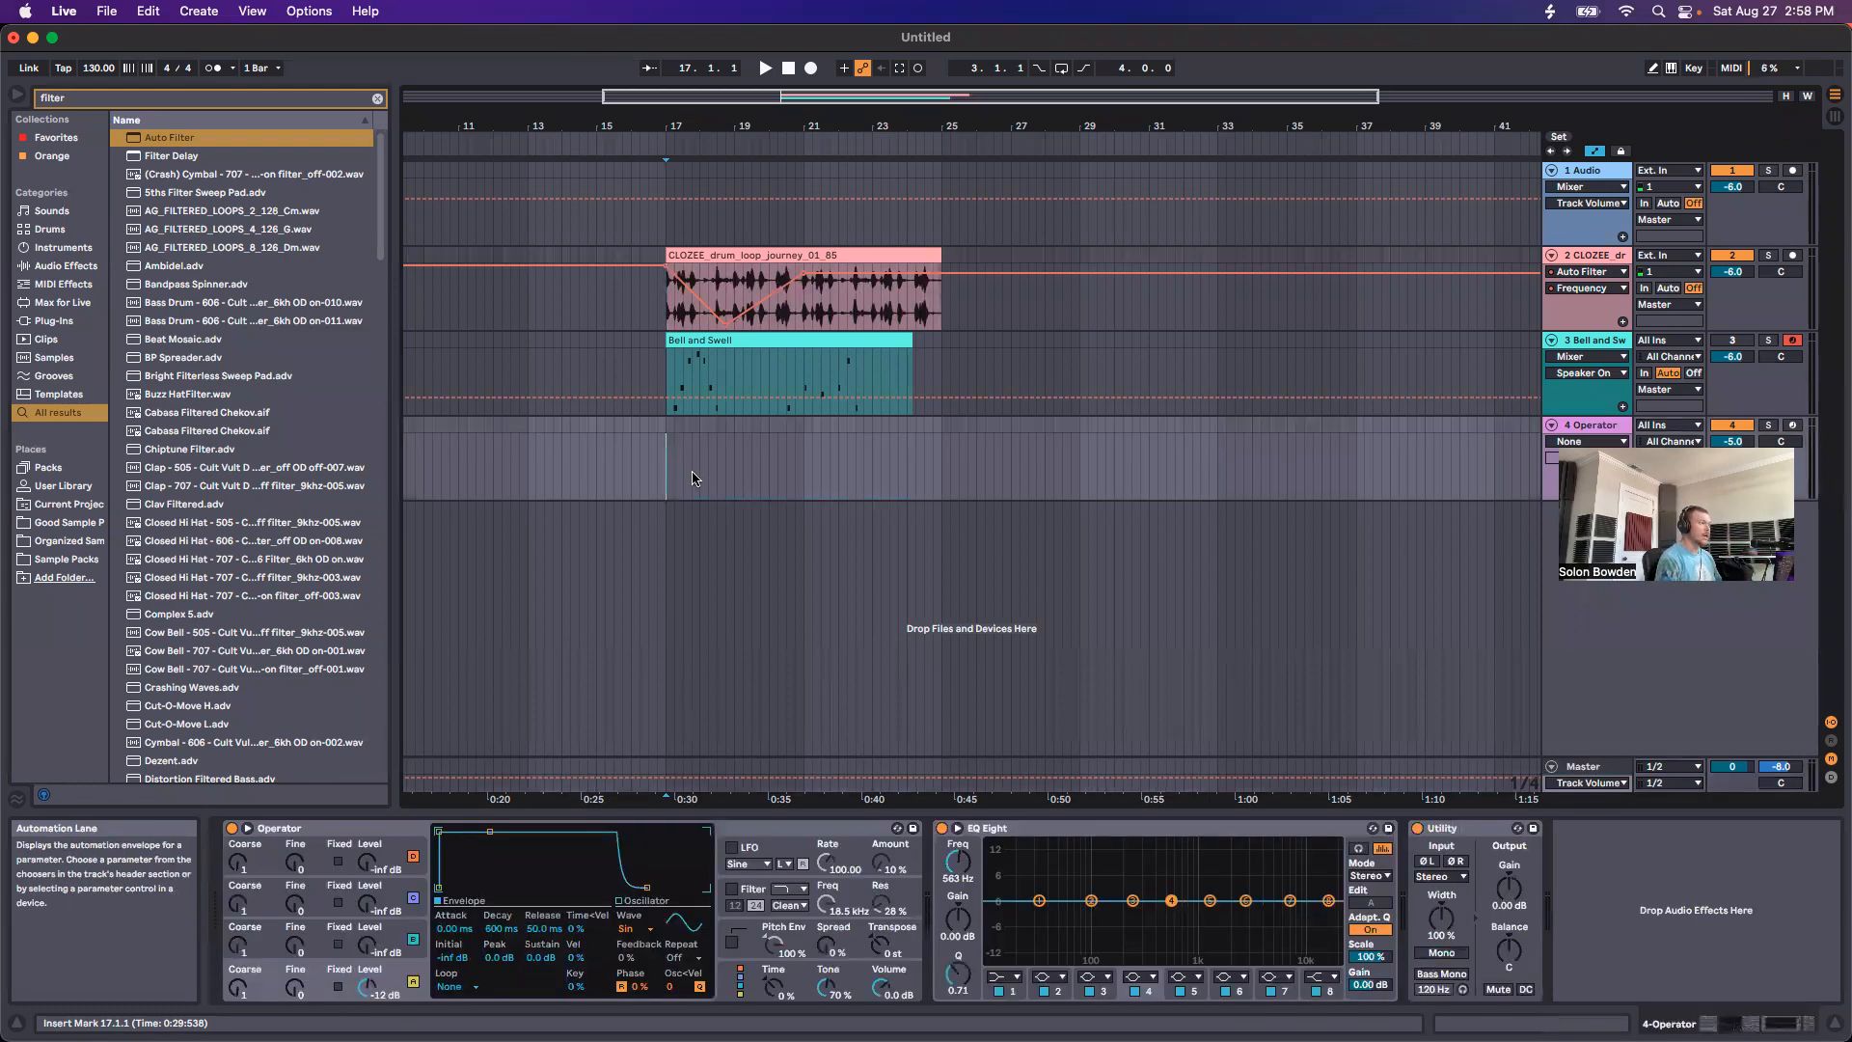